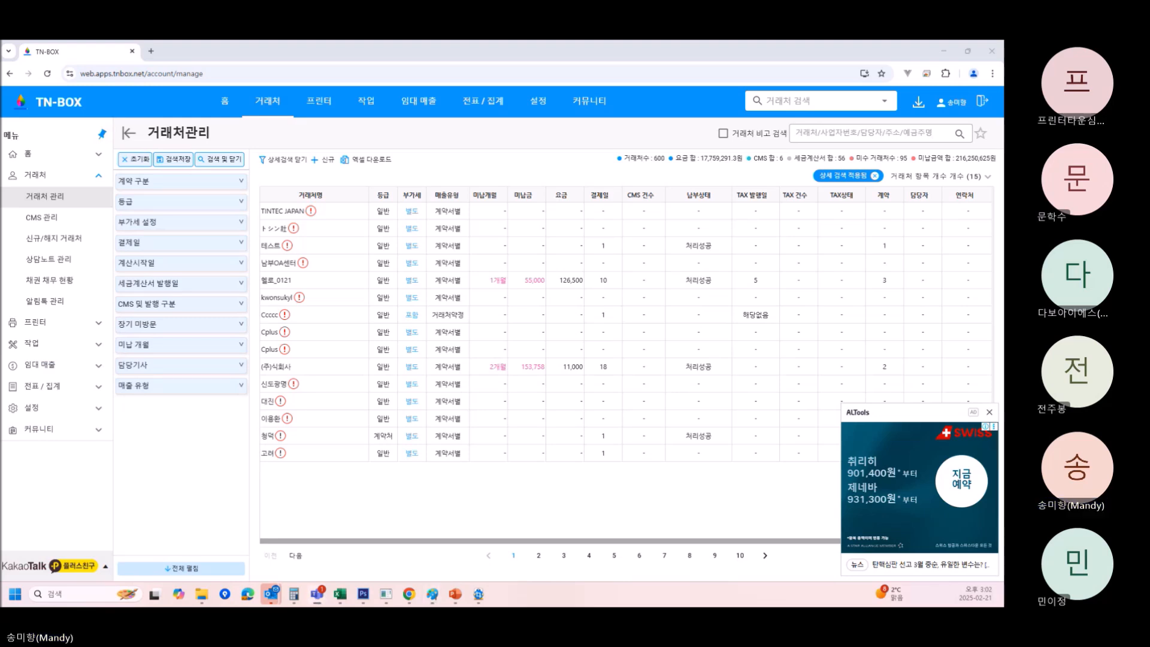
Drag the Paint window with the agenda image over the TN-BOX 거래처관리 page.
{"action": "mouse_move", "coordinate": [1, 78]}
{"action": "left_mouse_down"}
{"action": "mouse_move", "coordinate": [252, 90]}
{"action": "mouse_move", "coordinate": [403, 149]}
{"action": "left_mouse_up"}
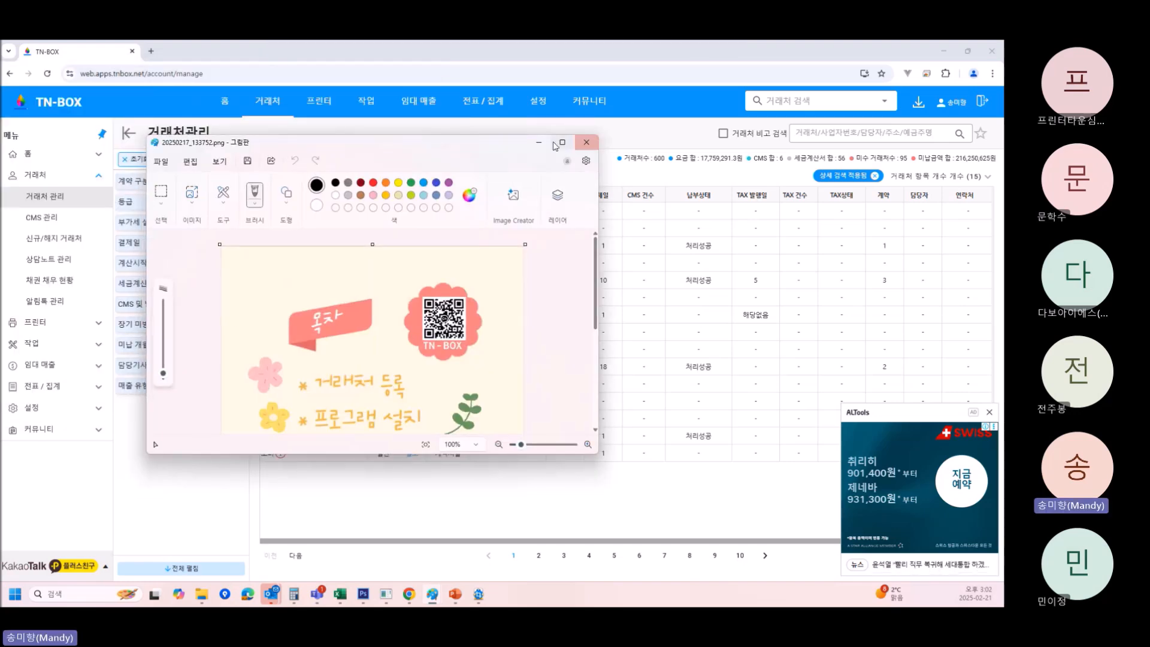
Maximize Paint to read the agenda, then move it off-screen to reveal TN-BOX.
{"action": "left_click", "coordinate": [562, 143]}
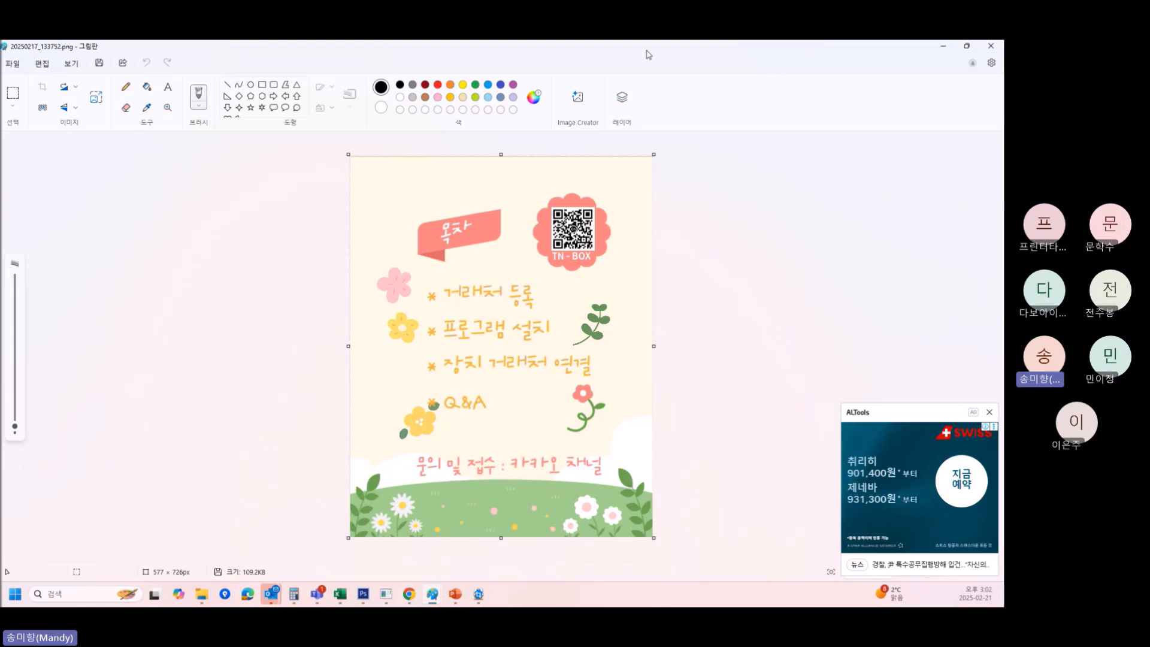
{"action": "mouse_move", "coordinate": [647, 51]}
{"action": "left_mouse_down"}
{"action": "mouse_move", "coordinate": [432, 156]}
{"action": "mouse_move", "coordinate": [0, 210]}
{"action": "left_mouse_up"}
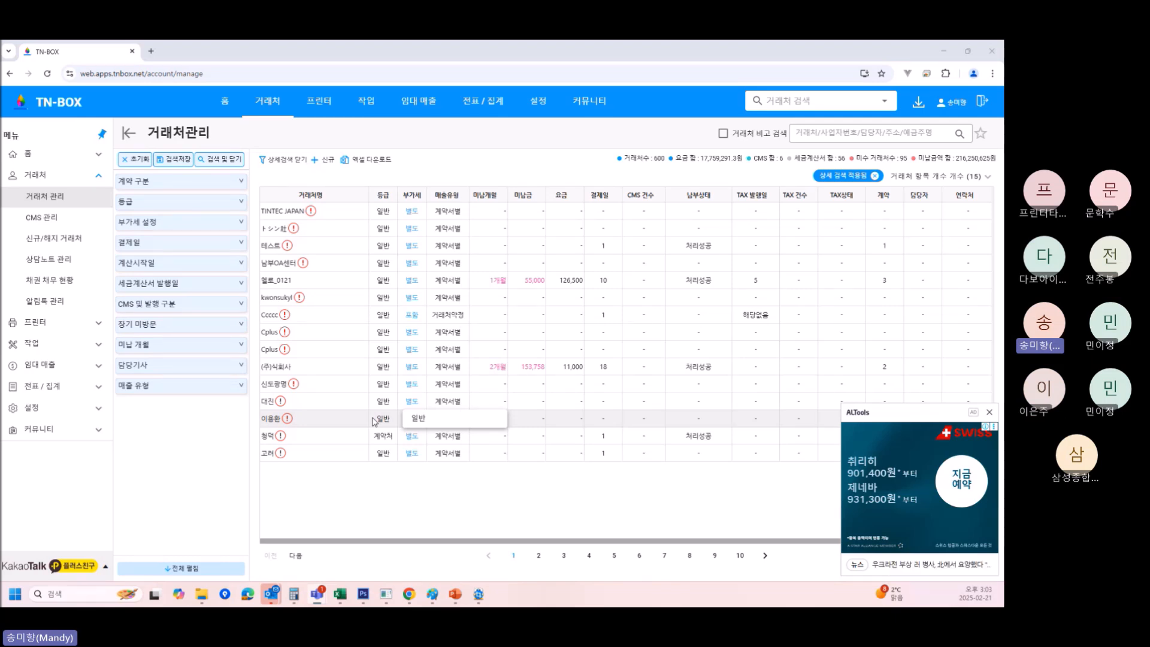
Preview and close the 거래처 등록 form from 홈, then open 거래처 > 거래처 관리.
{"action": "left_click", "coordinate": [56, 102]}
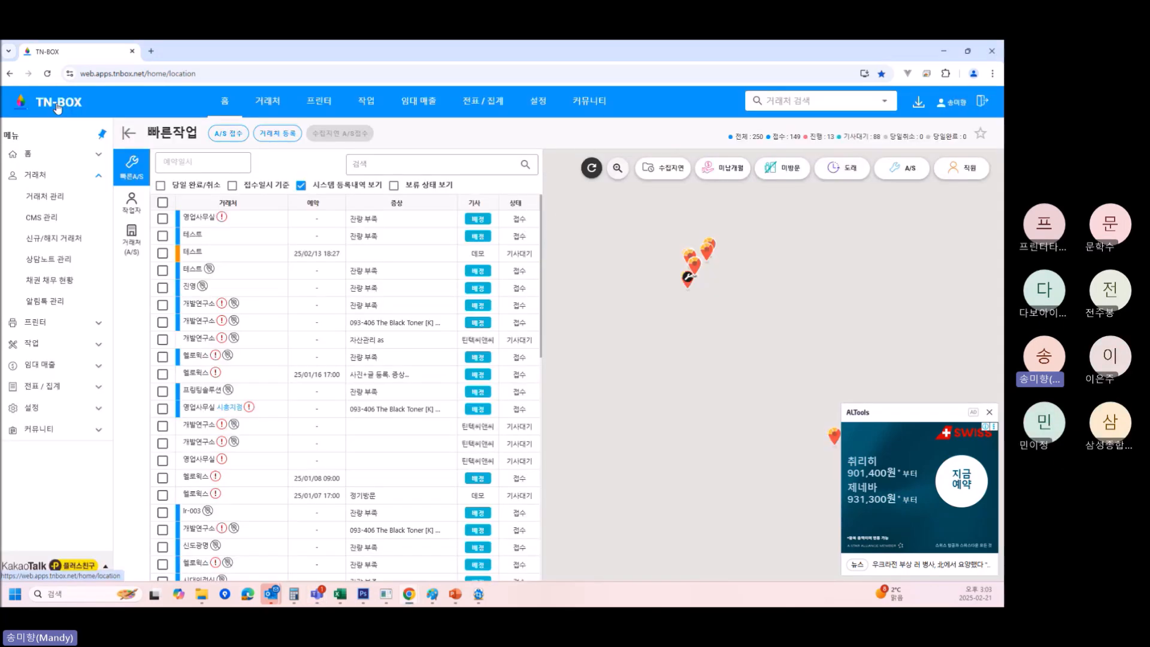
{"action": "left_click", "coordinate": [35, 156]}
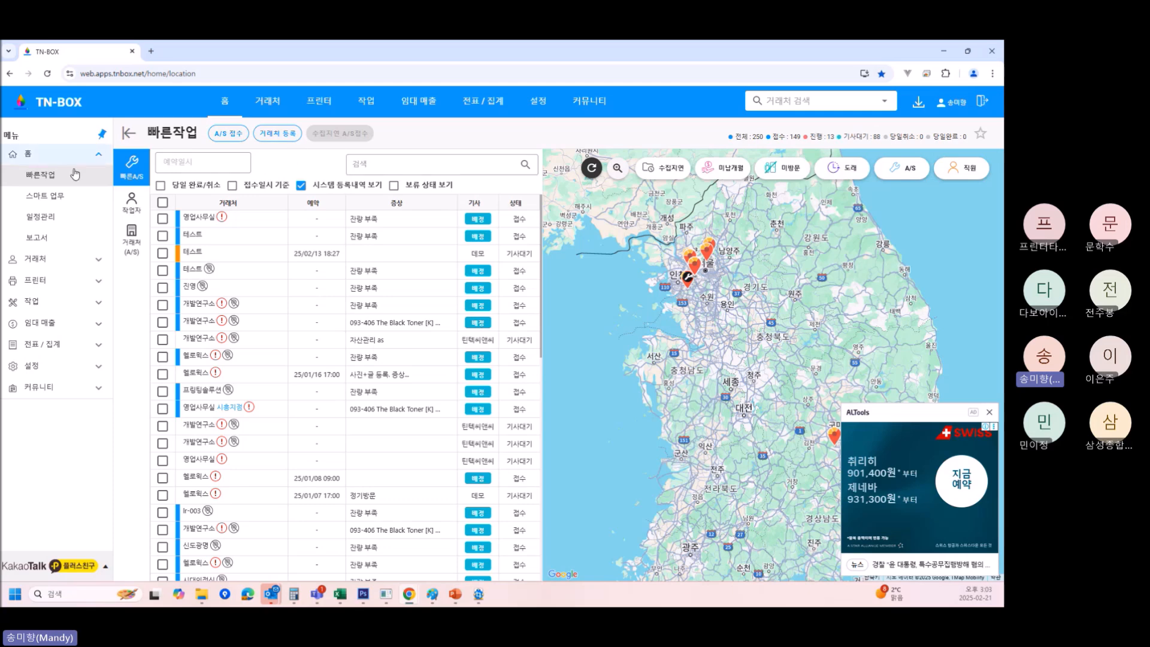
{"action": "left_click", "coordinate": [278, 133]}
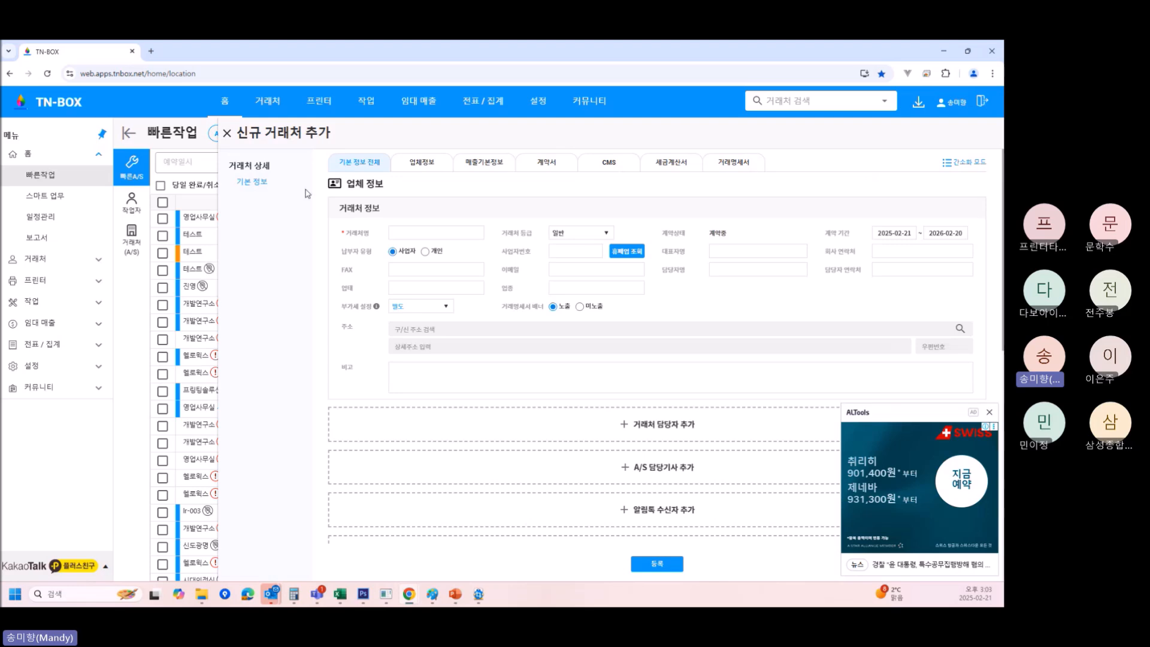
{"action": "left_click", "coordinate": [227, 134]}
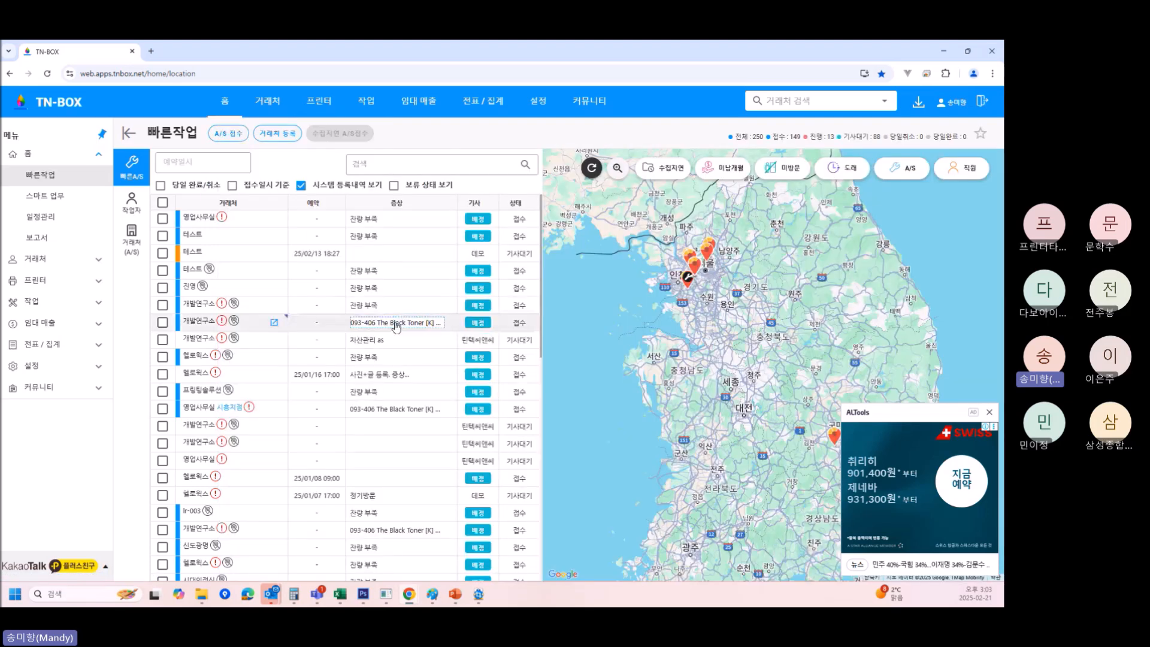
{"action": "left_click", "coordinate": [72, 262]}
{"action": "left_click", "coordinate": [58, 187]}
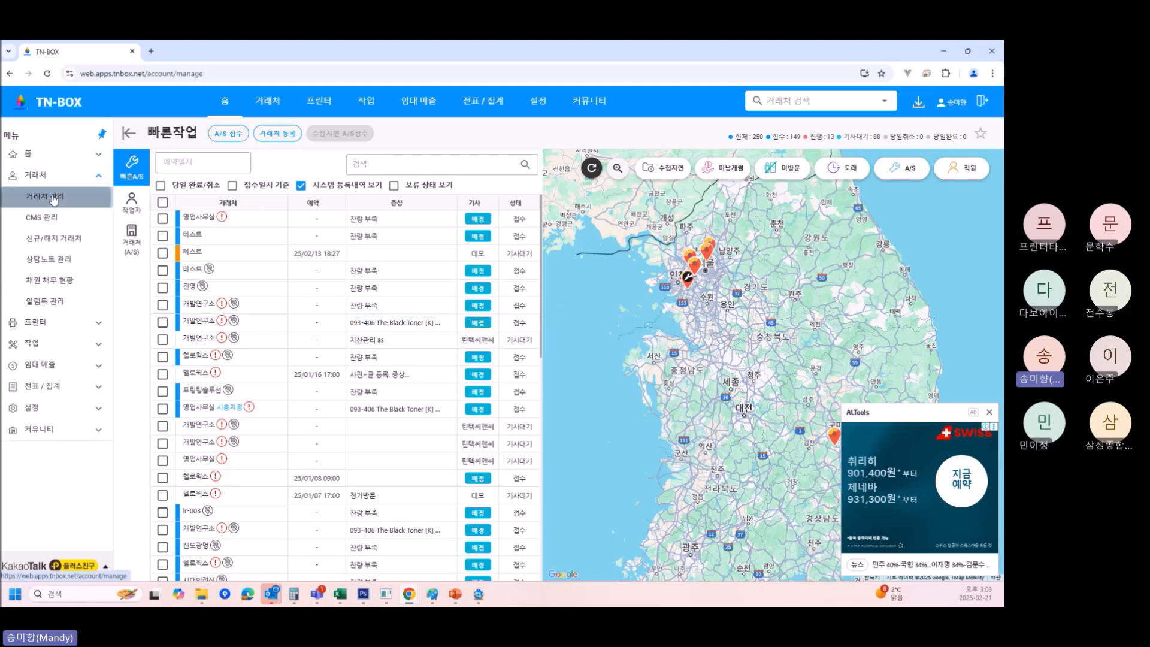
Start a new client with 신규 and scroll through the blank form.
{"action": "left_click", "coordinate": [321, 161]}
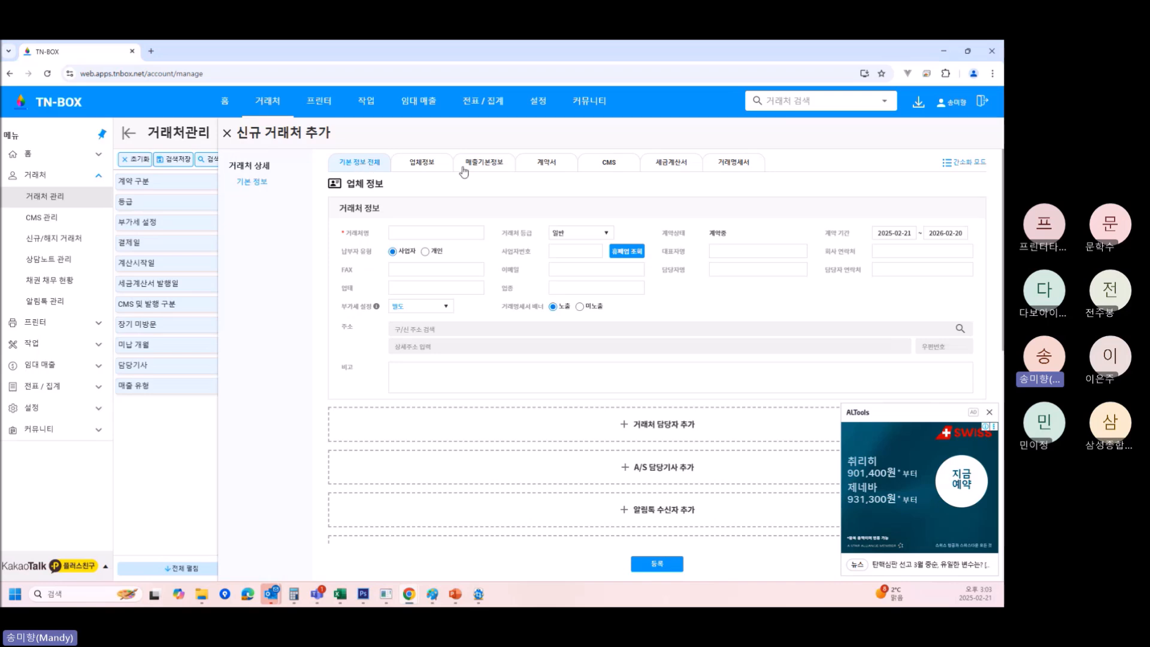
{"action": "scroll", "coordinate": [624, 367], "scroll_direction": "down", "scroll_amount": 8}
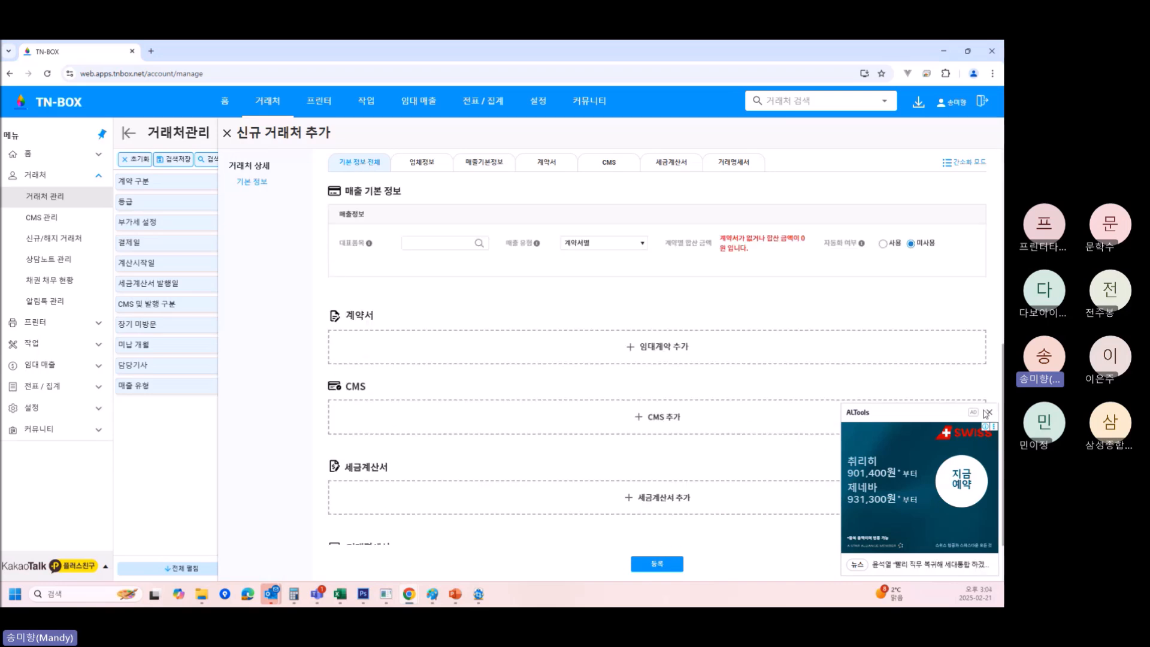
{"action": "scroll", "coordinate": [586, 416], "scroll_direction": "down", "scroll_amount": 1}
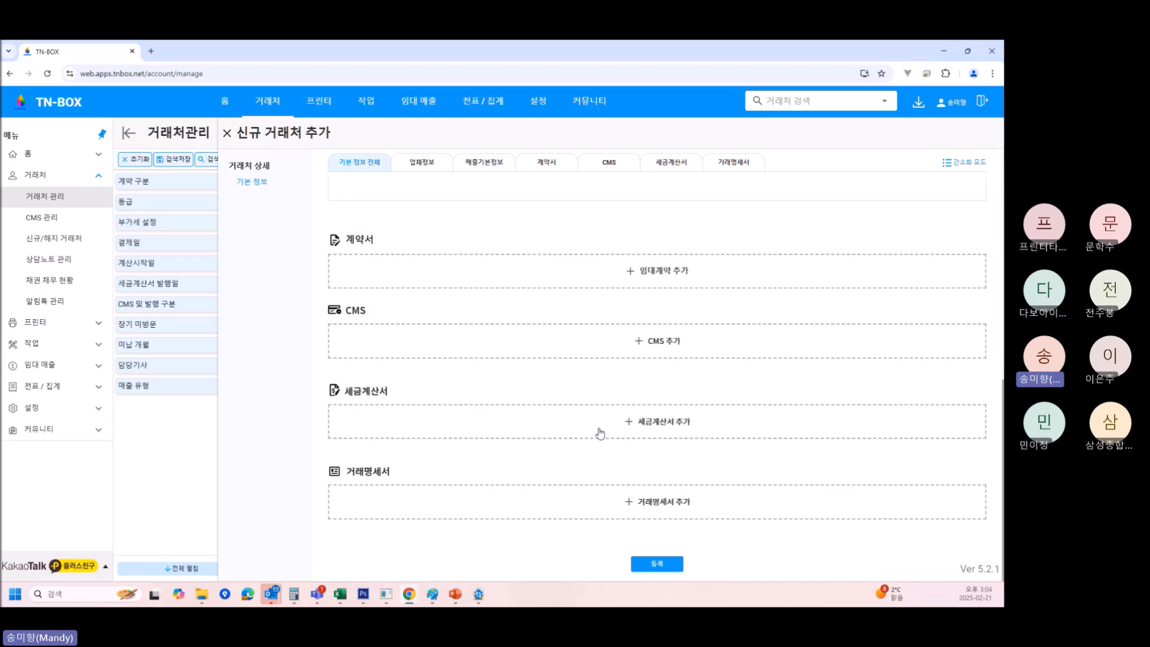
{"action": "scroll", "coordinate": [593, 413], "scroll_direction": "up", "scroll_amount": 5}
{"action": "scroll", "coordinate": [577, 390], "scroll_direction": "down", "scroll_amount": 4}
{"action": "scroll", "coordinate": [578, 406], "scroll_direction": "up", "scroll_amount": 4}
Visit each section tab from 업체 정보 to 거래명세서, then return to 기본 정보 전체.
{"action": "left_click", "coordinate": [424, 163]}
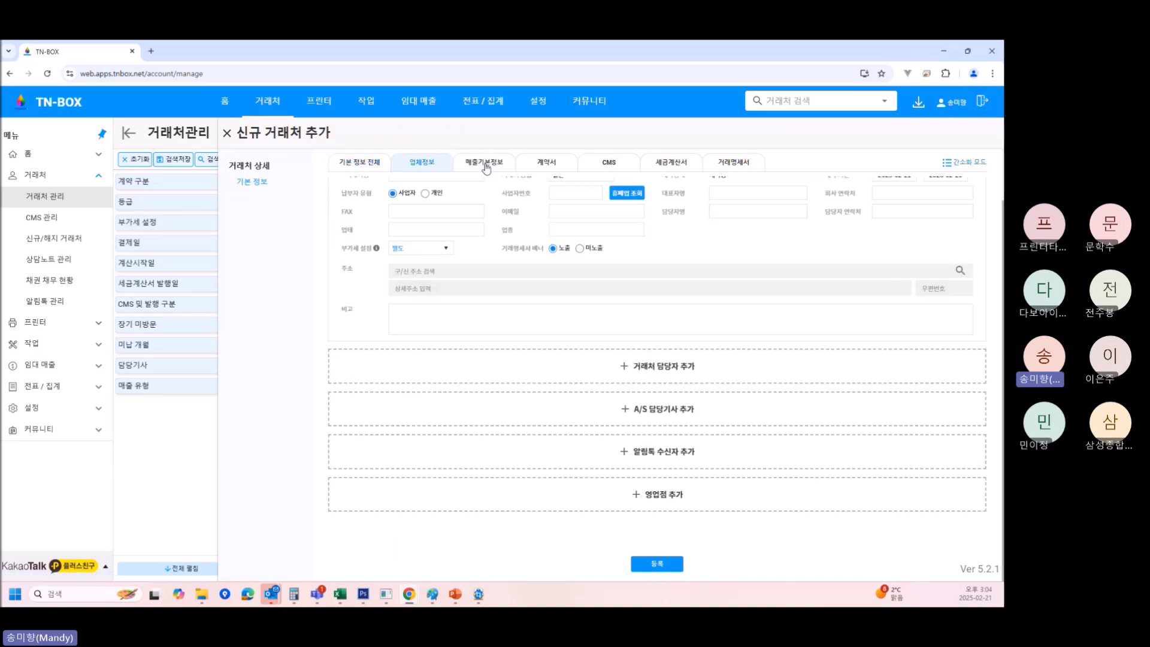
{"action": "left_click", "coordinate": [487, 165]}
{"action": "left_click", "coordinate": [550, 163]}
{"action": "left_click", "coordinate": [614, 164]}
{"action": "left_click", "coordinate": [679, 165]}
{"action": "left_click", "coordinate": [731, 165]}
{"action": "left_click", "coordinate": [363, 163]}
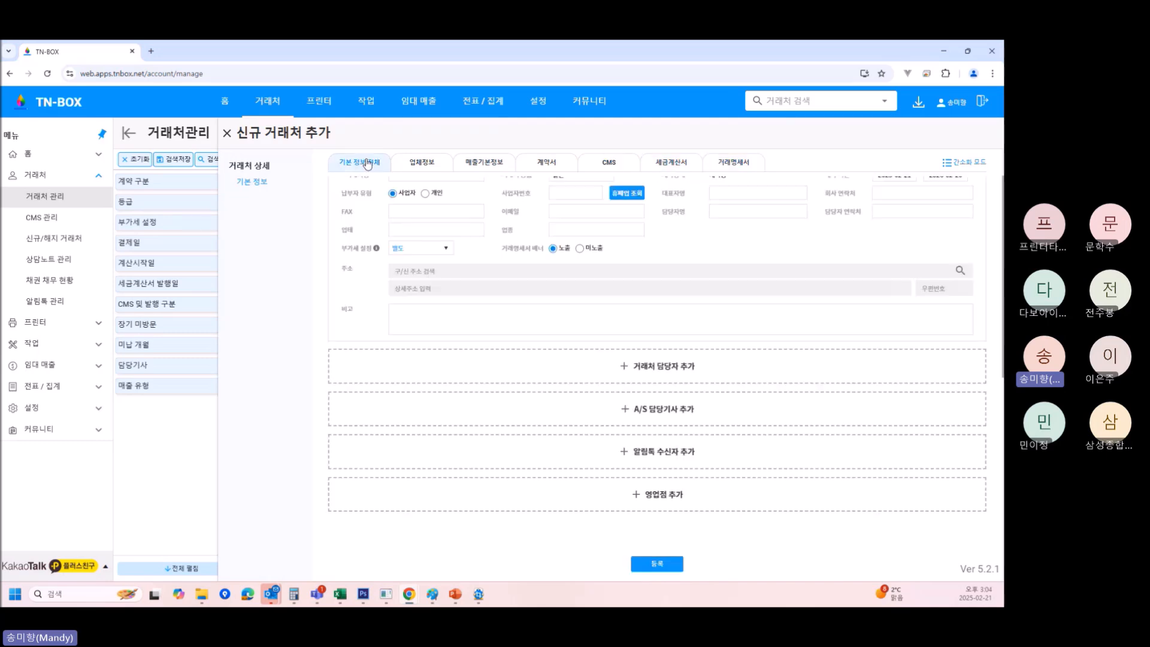
{"action": "scroll", "coordinate": [436, 251], "scroll_direction": "up", "scroll_amount": 1}
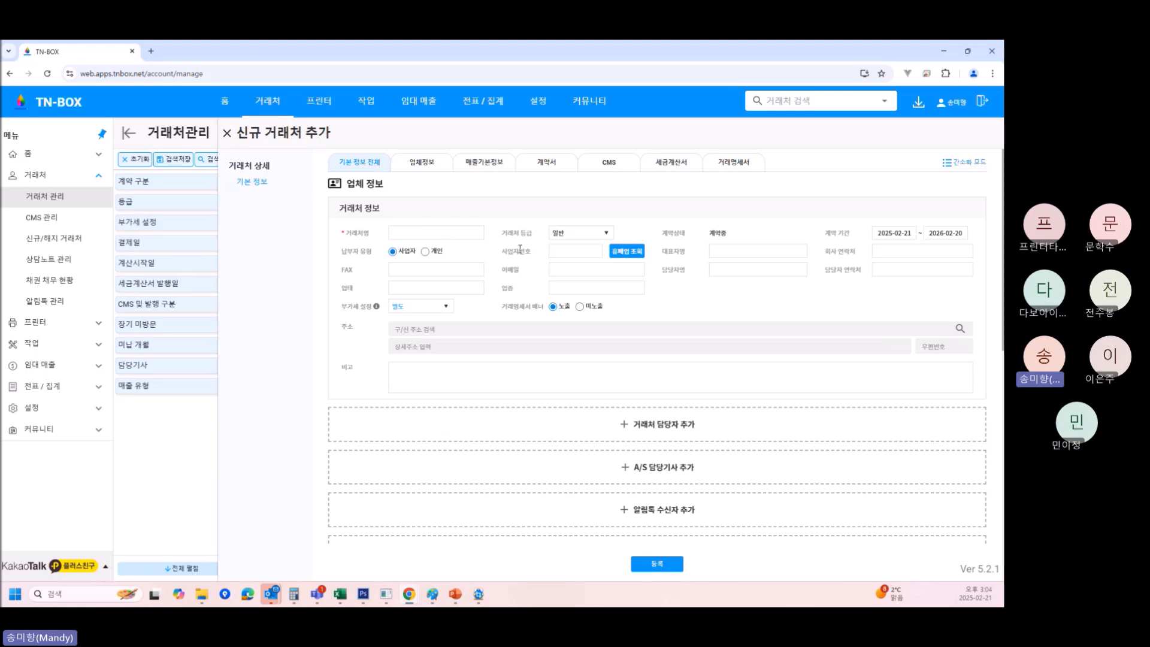
{"action": "left_click", "coordinate": [585, 237]}
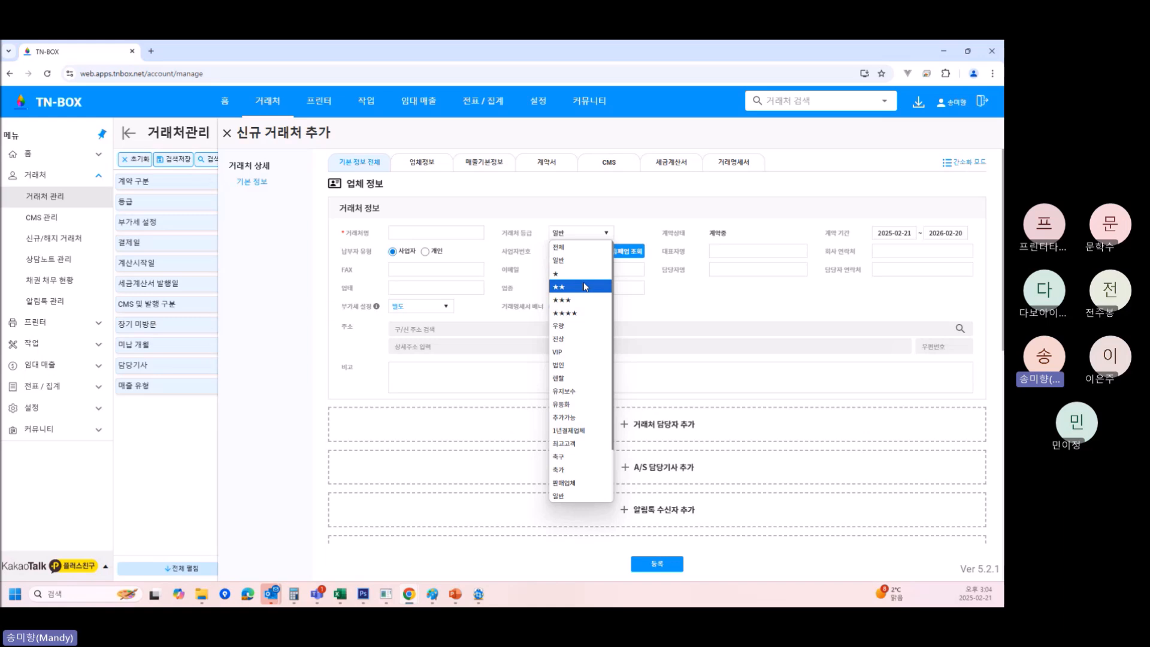
{"action": "left_click", "coordinate": [693, 276]}
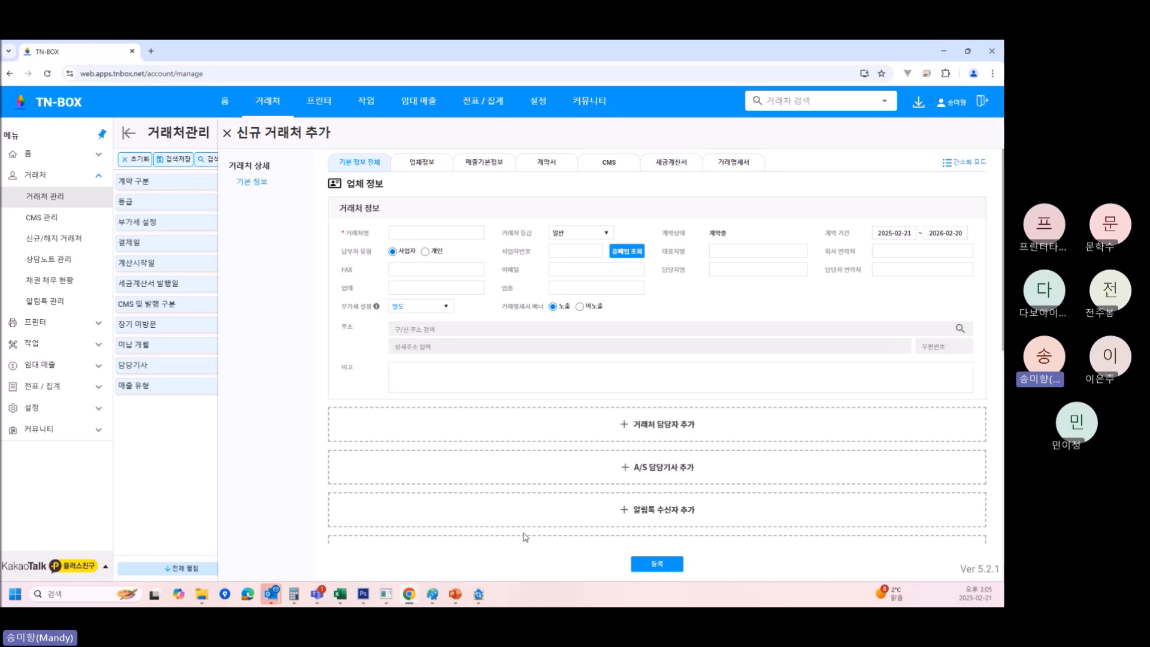
{"action": "left_click", "coordinate": [426, 308]}
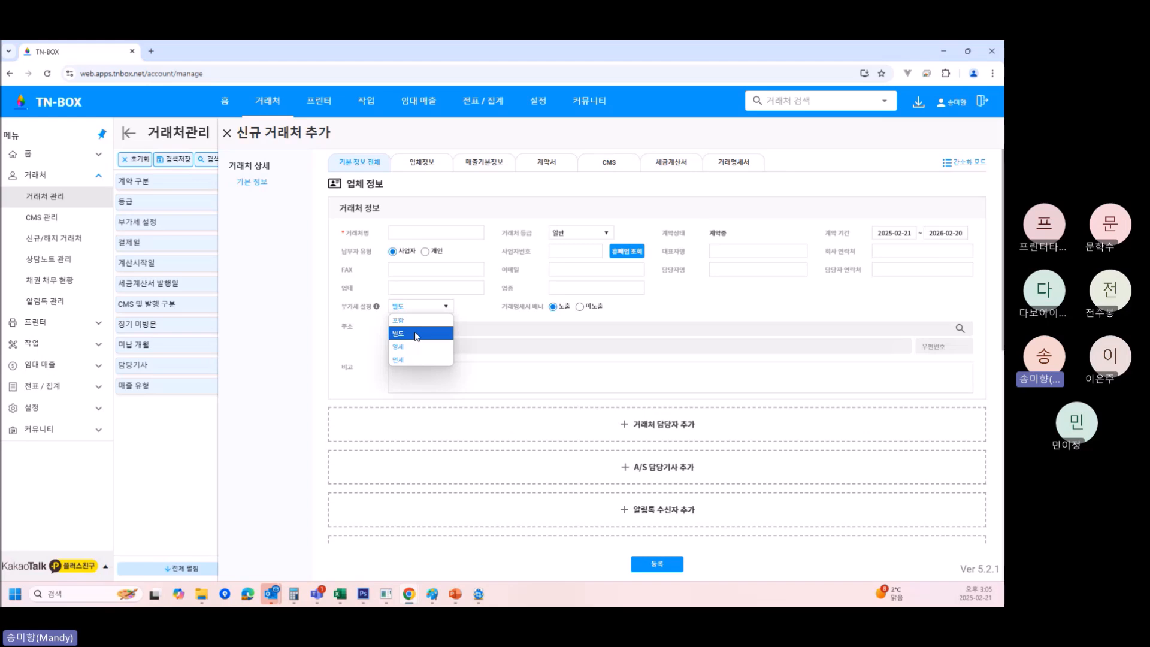
{"action": "left_click", "coordinate": [476, 308]}
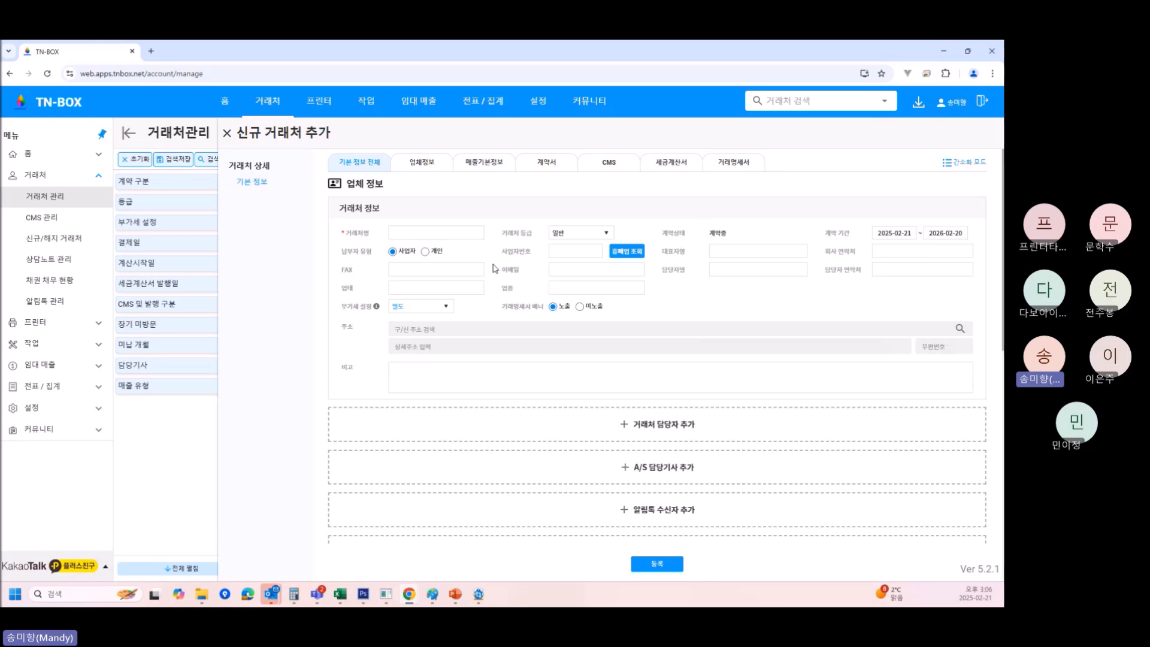
Enter 틴텍씨엔씨 as the client name in 거래처명.
{"action": "left_click", "coordinate": [660, 331]}
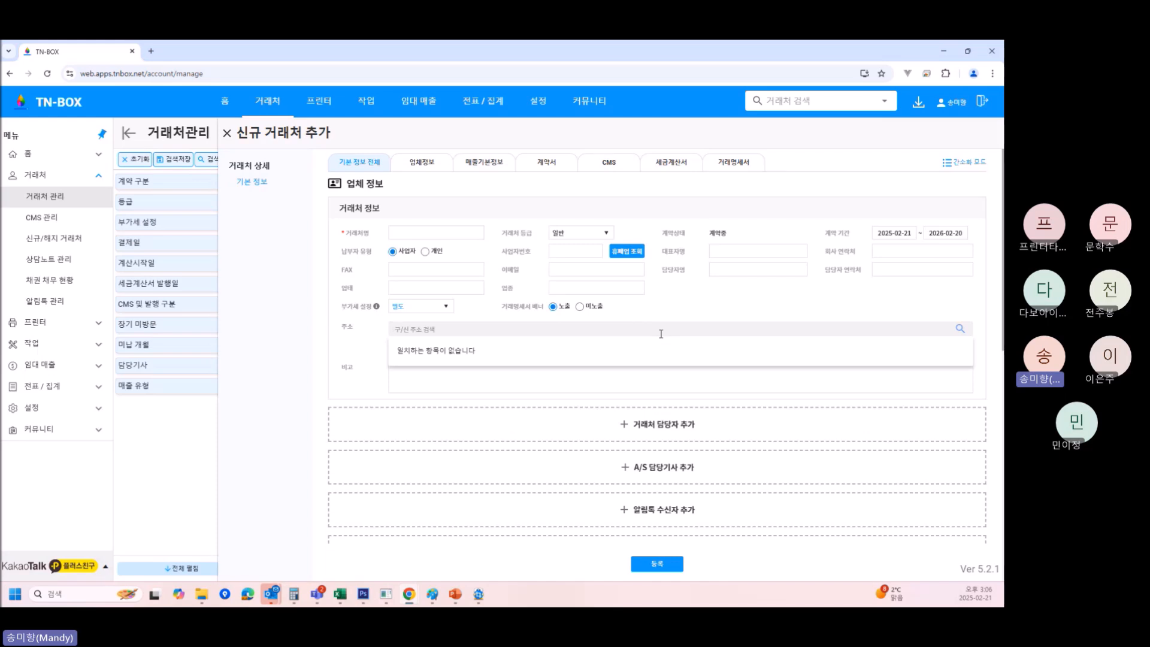
{"action": "left_click", "coordinate": [414, 233]}
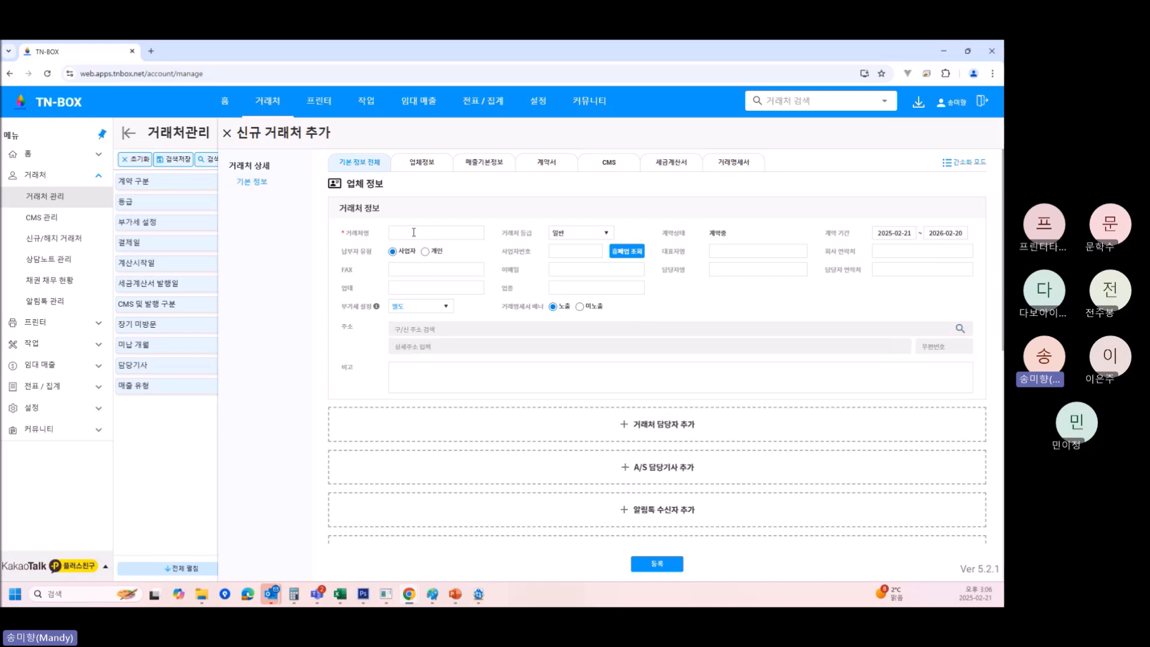
{"action": "type", "text": "틴텍씨"}
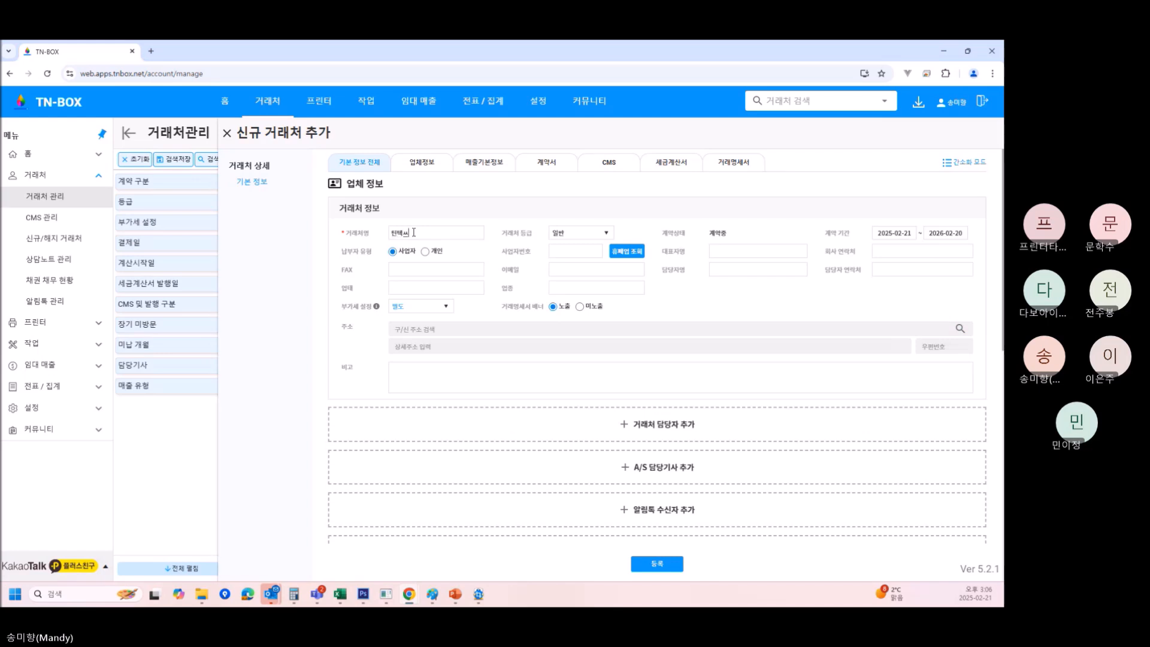
{"action": "type", "text": "엔씨"}
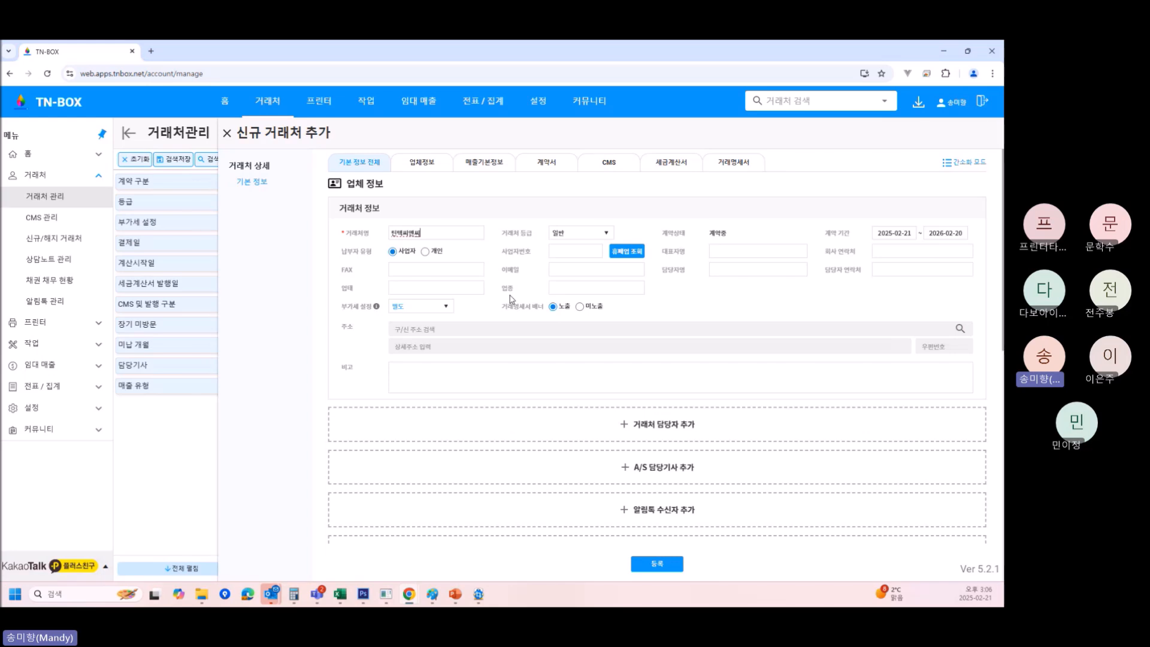
Search the client's street address, pick the matching road address, and add memo 111.
{"action": "left_click", "coordinate": [426, 329]}
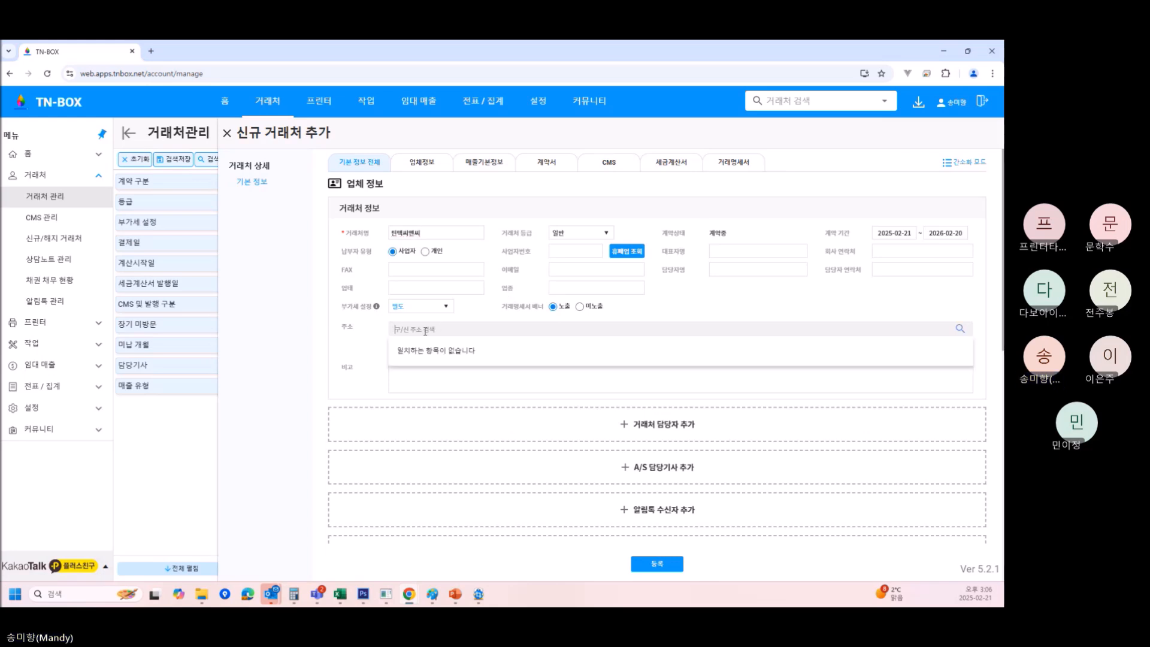
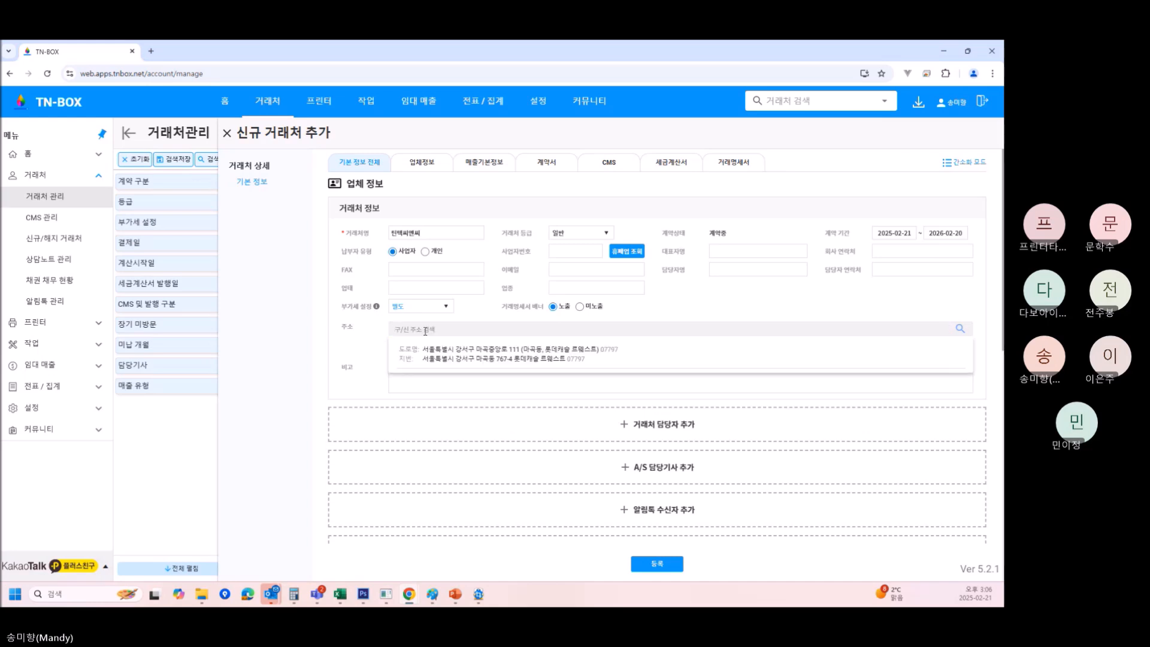
{"action": "left_click", "coordinate": [496, 352]}
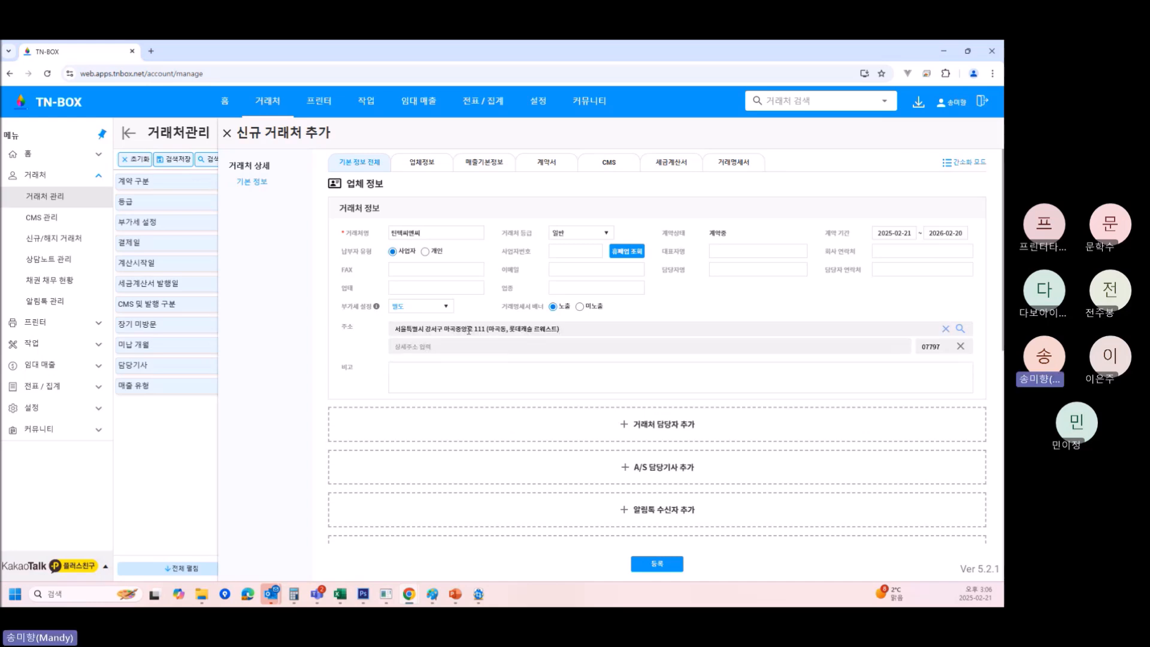
{"action": "left_click", "coordinate": [432, 375]}
{"action": "type", "text": "111"}
Register the client, start a new 세금계산서 entry, then go back to 기본 정보 전체.
{"action": "left_click", "coordinate": [658, 565]}
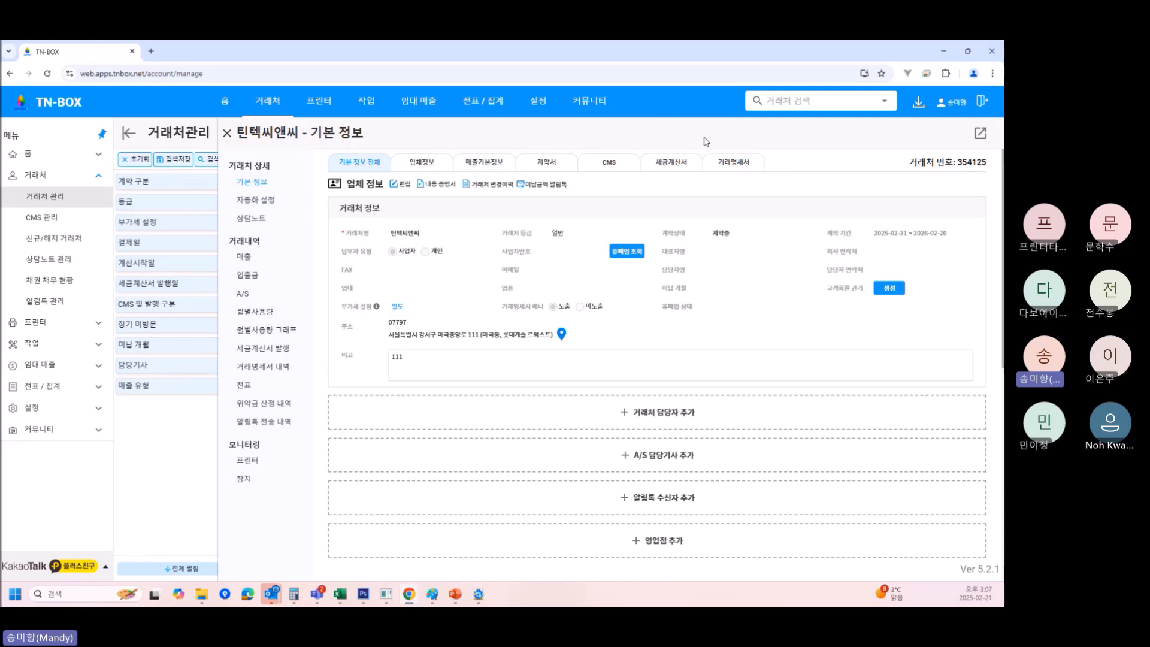
{"action": "left_click", "coordinate": [686, 163]}
{"action": "left_click", "coordinate": [656, 223]}
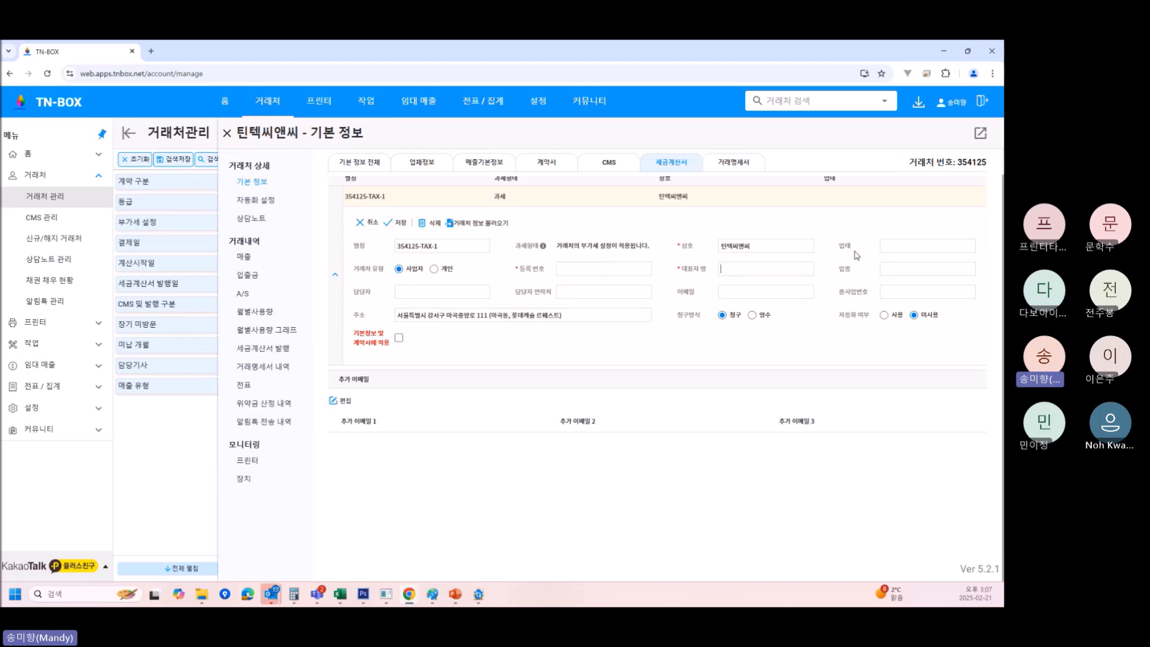
{"action": "left_click", "coordinate": [911, 272]}
{"action": "left_click", "coordinate": [369, 163]}
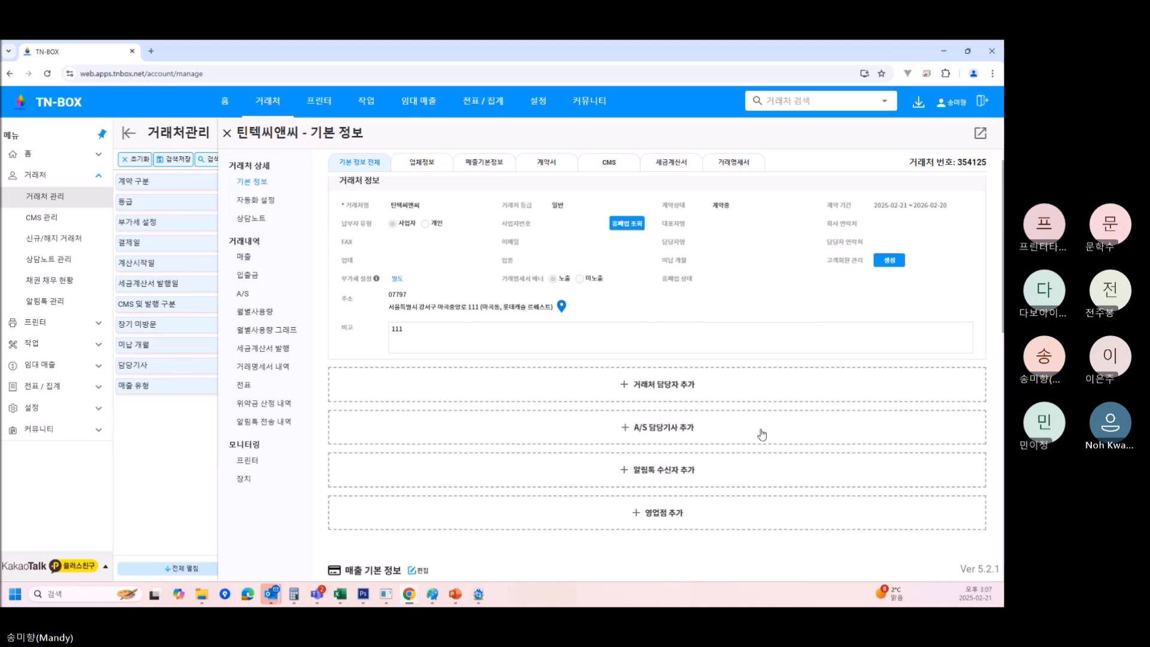
Add three contact-person rows, delete them all, then add an A/S technician row.
{"action": "scroll", "coordinate": [762, 434], "scroll_direction": "down", "scroll_amount": 1}
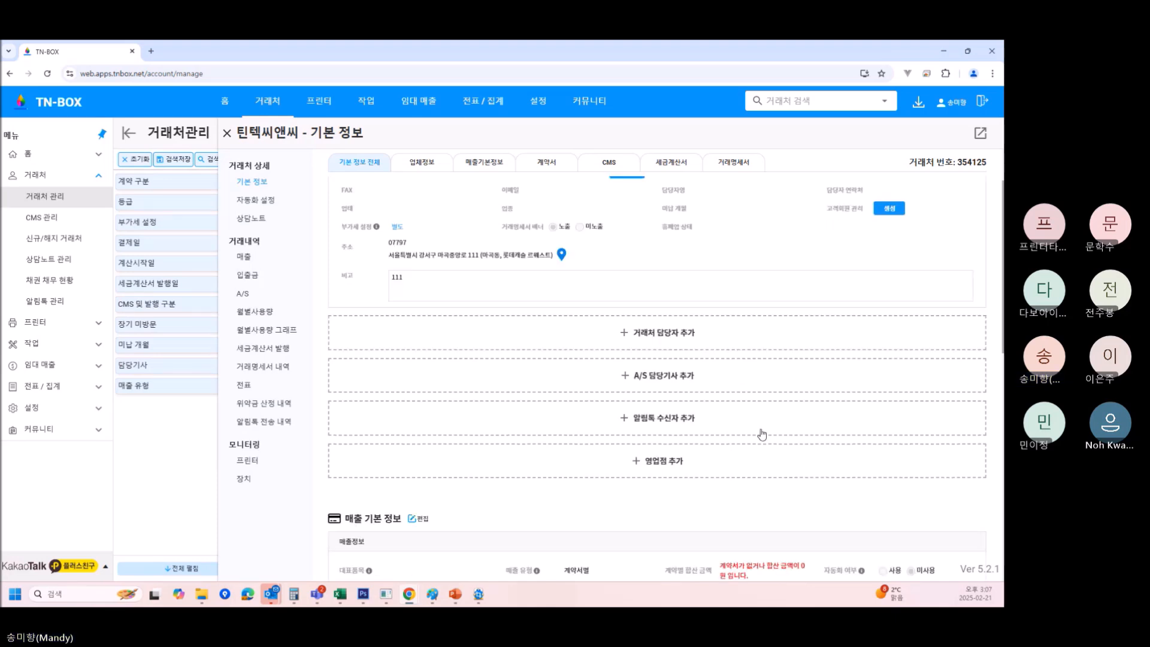
{"action": "left_click", "coordinate": [674, 340]}
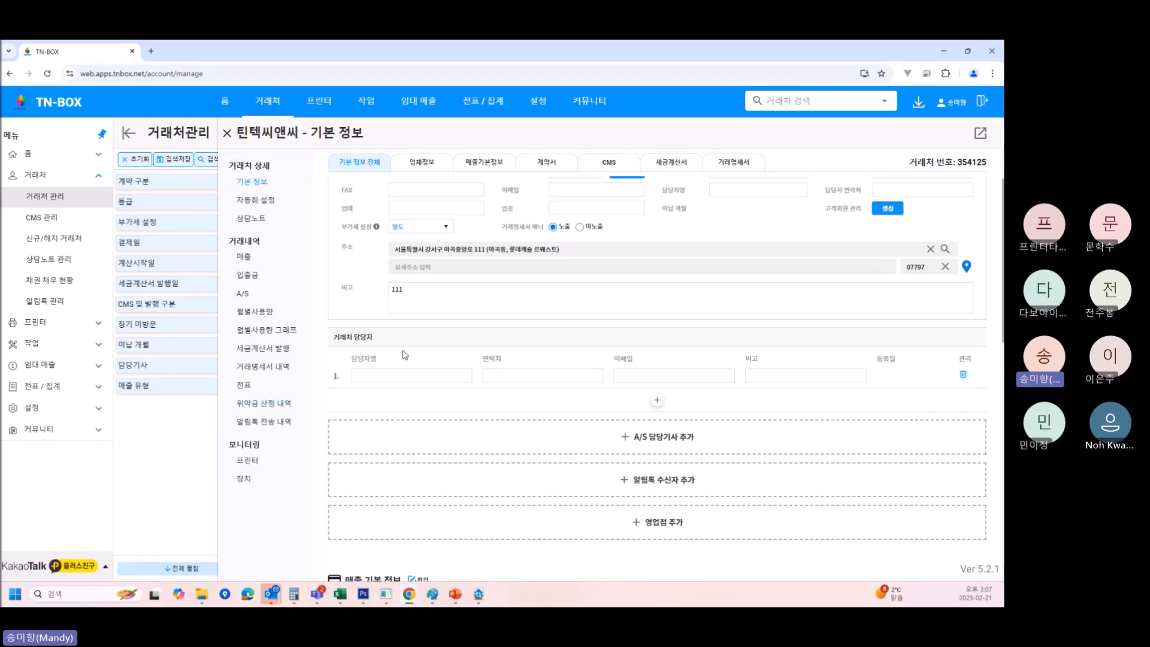
{"action": "left_click", "coordinate": [651, 405]}
{"action": "left_click", "coordinate": [658, 428]}
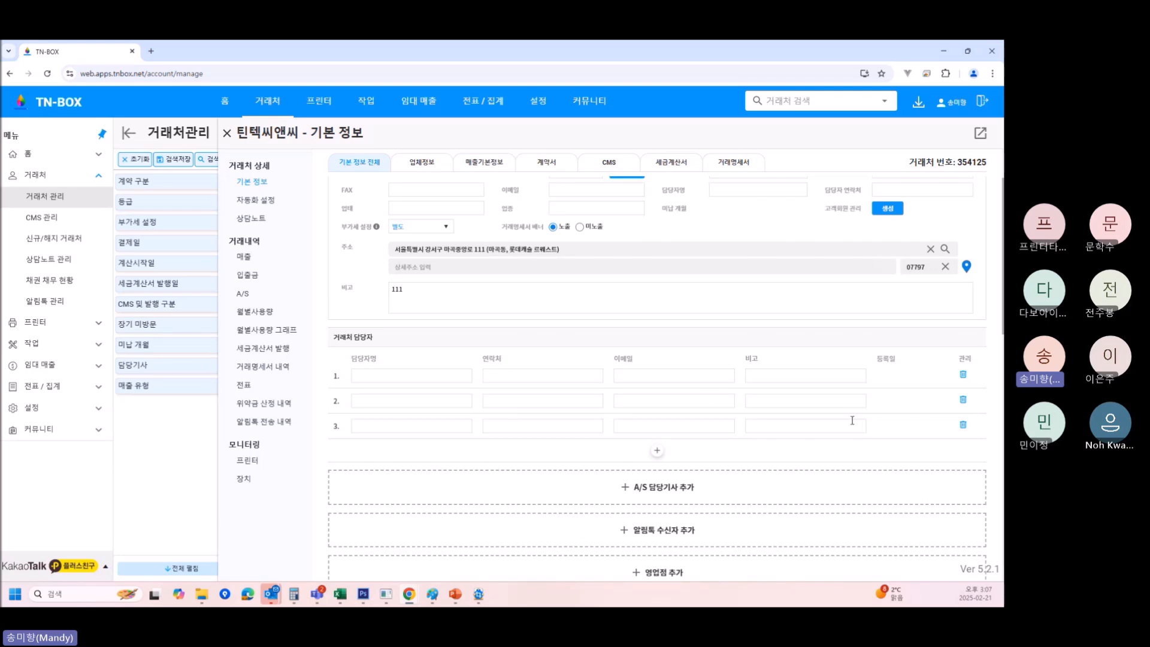
{"action": "left_click", "coordinate": [963, 375]}
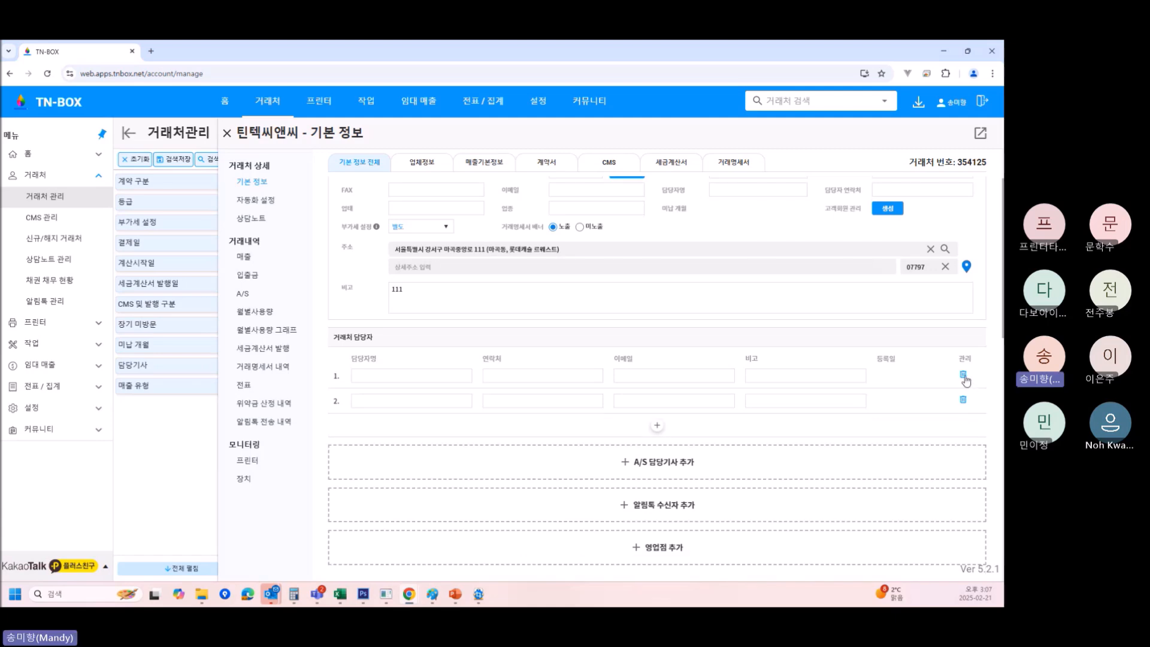
{"action": "left_click", "coordinate": [963, 375]}
{"action": "left_click", "coordinate": [964, 376]}
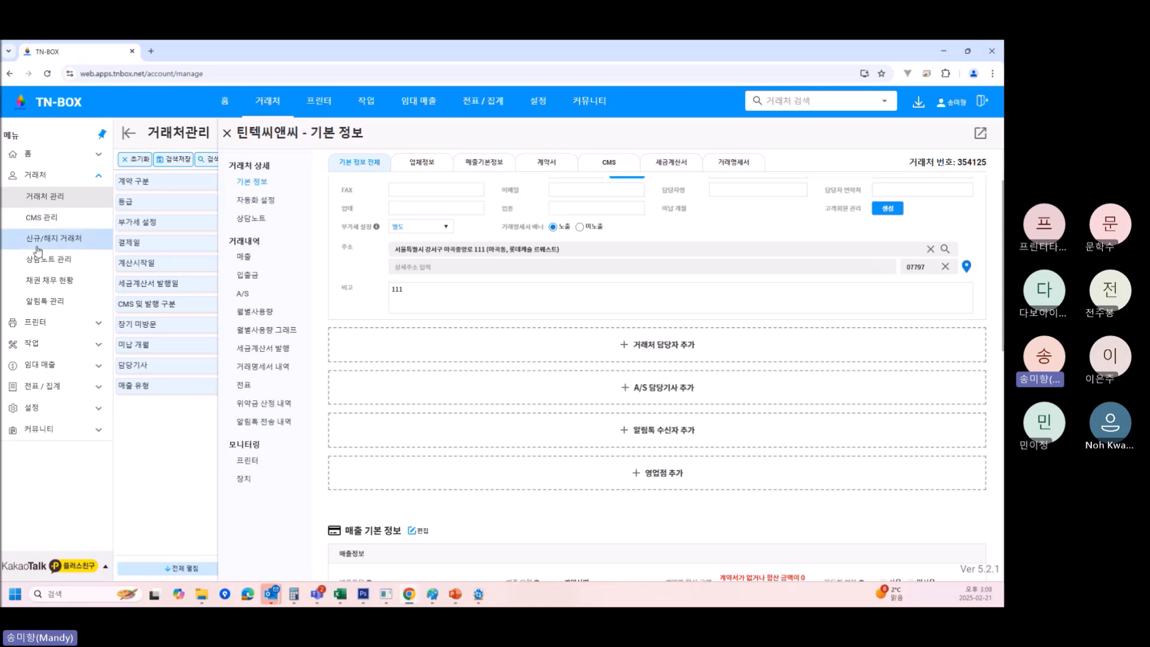
{"action": "left_click", "coordinate": [645, 389]}
Pick a staff user from the row 1 dropdown as the A/S technician.
{"action": "left_click", "coordinate": [383, 425]}
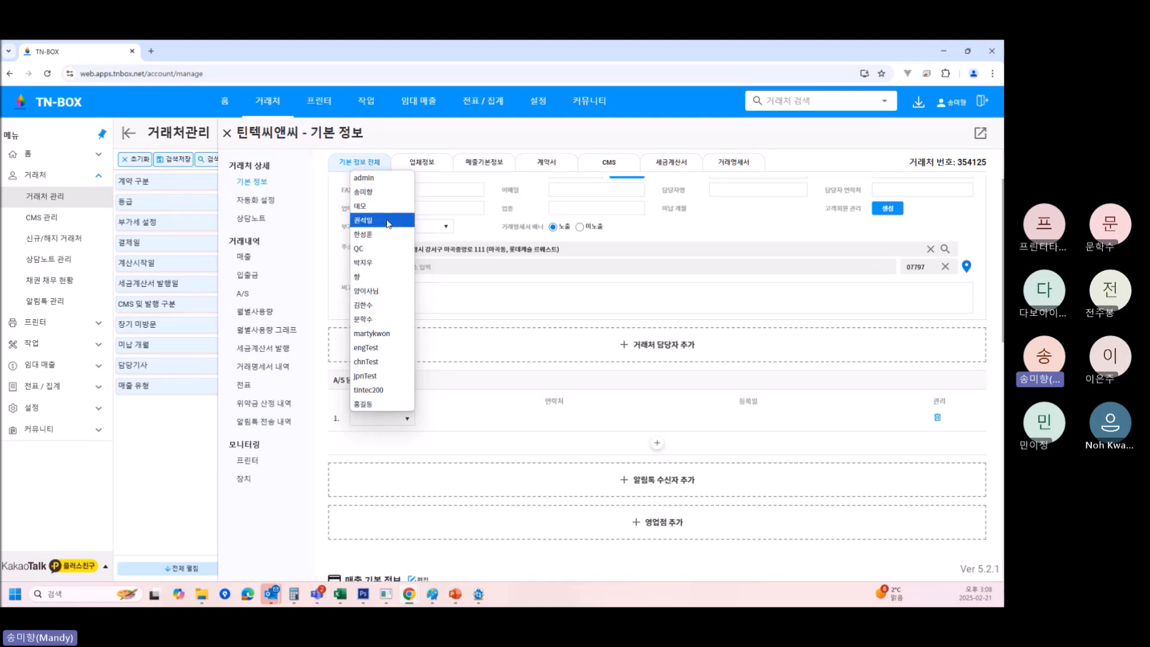
{"action": "left_click", "coordinate": [388, 221]}
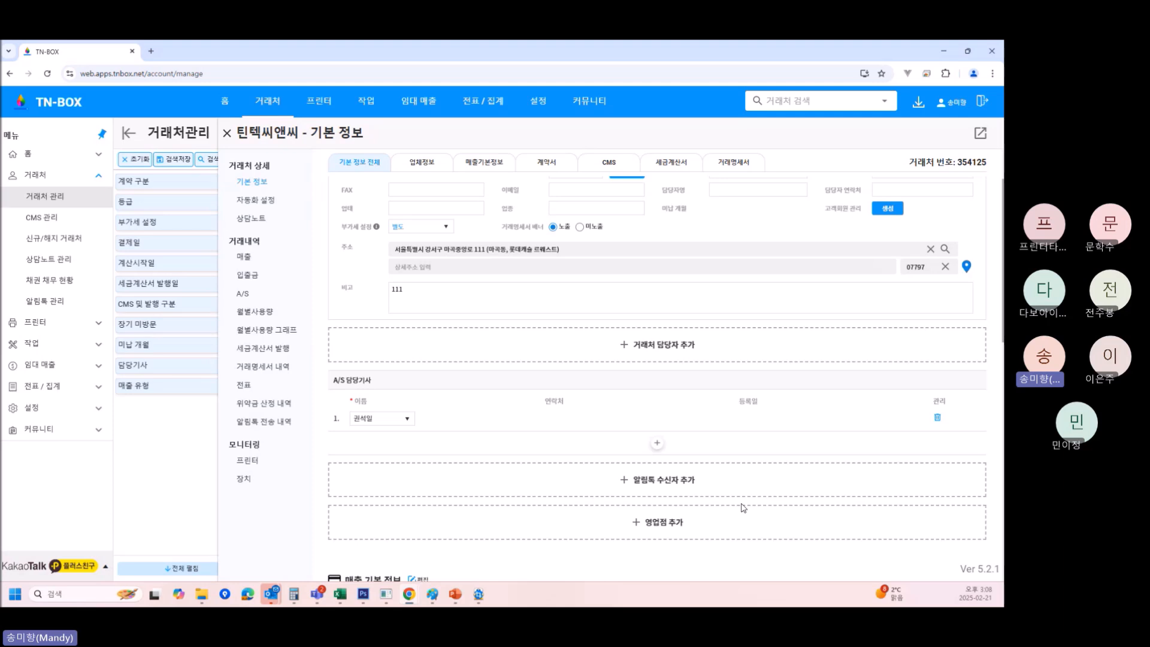
{"action": "scroll", "coordinate": [724, 501], "scroll_direction": "down", "scroll_amount": 1}
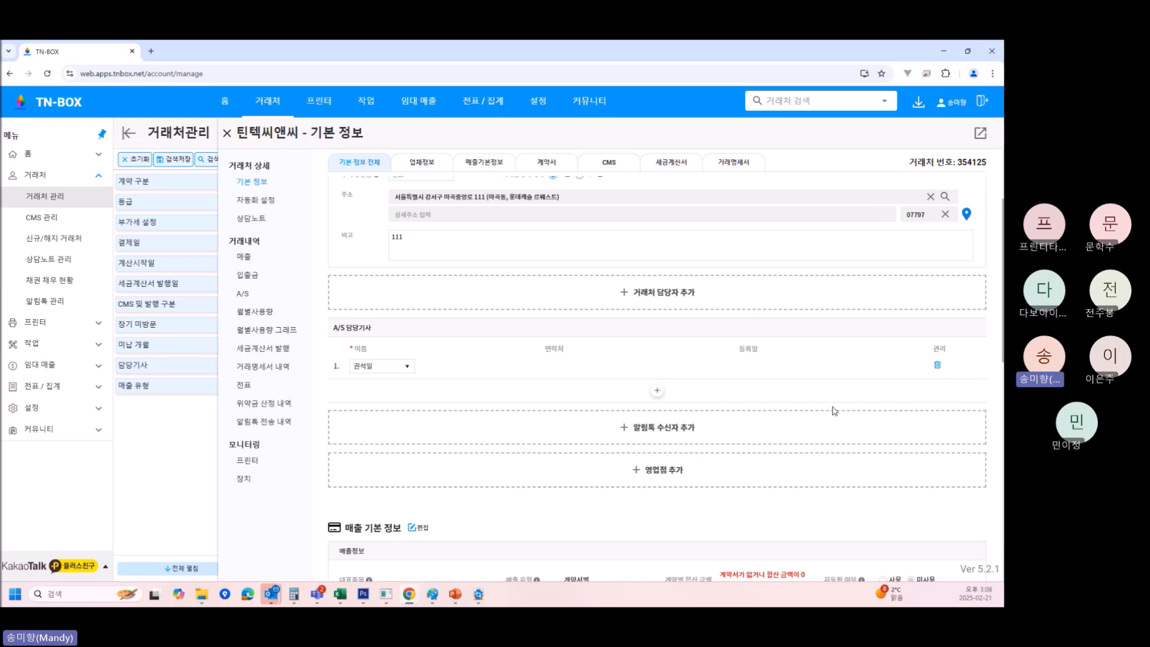
Insert a blank 알림톡 수신자 row and scroll further down the client record.
{"action": "left_click", "coordinate": [682, 428]}
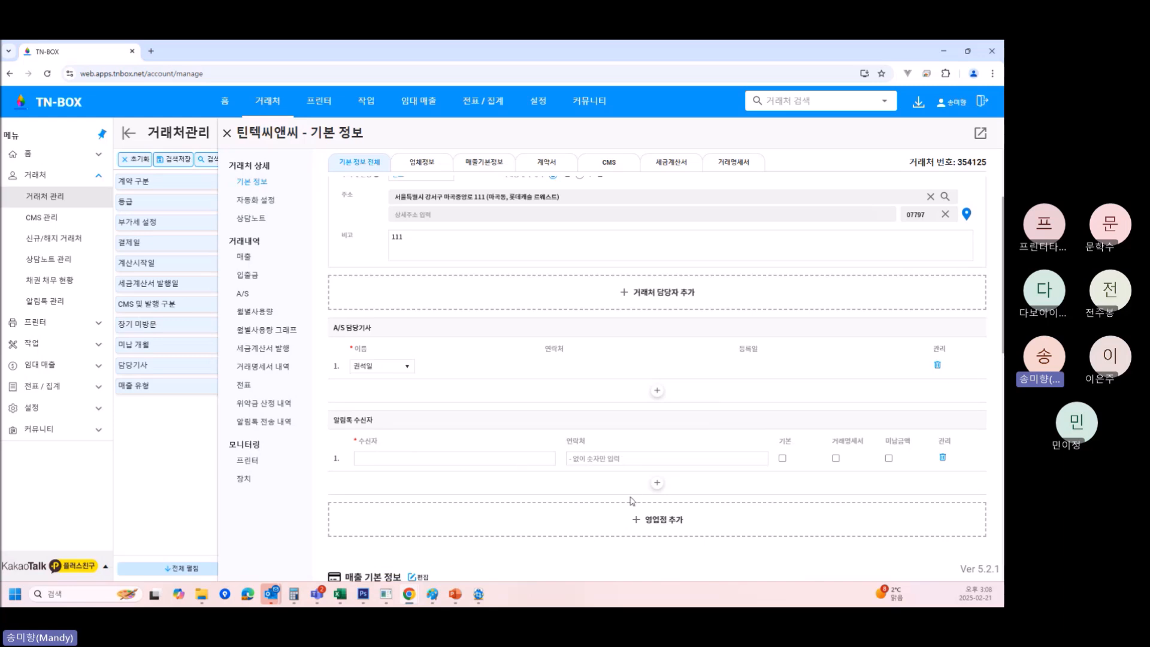
{"action": "scroll", "coordinate": [632, 501], "scroll_direction": "down", "scroll_amount": 1}
{"action": "scroll", "coordinate": [631, 499], "scroll_direction": "down", "scroll_amount": 1}
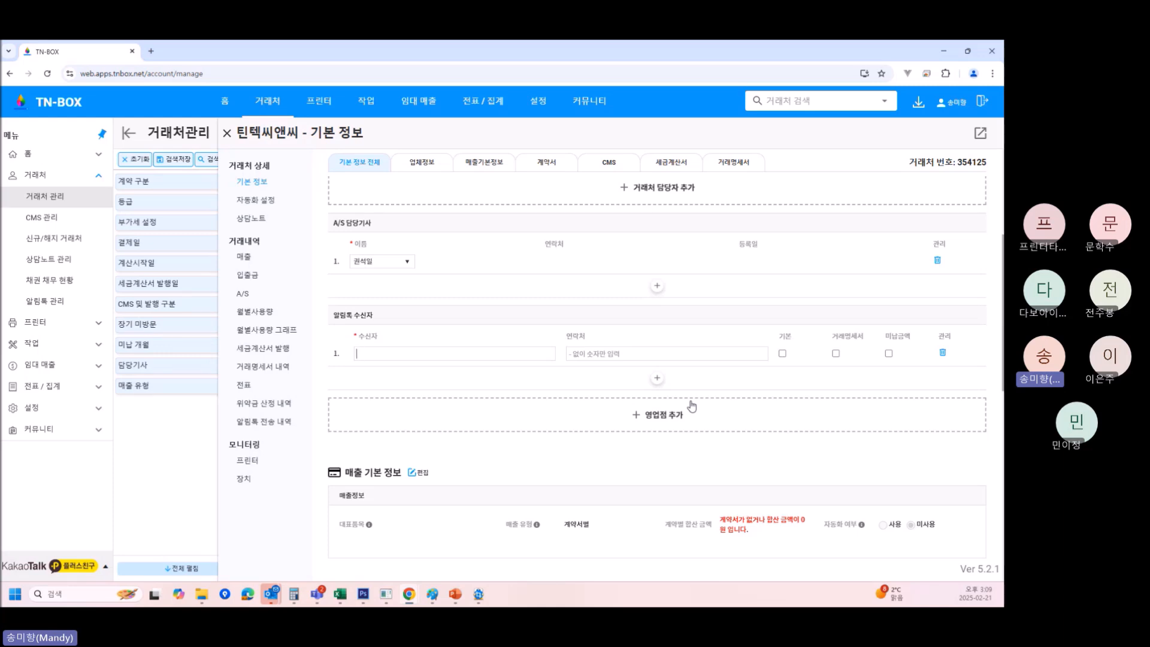
{"action": "scroll", "coordinate": [692, 406], "scroll_direction": "down", "scroll_amount": 2}
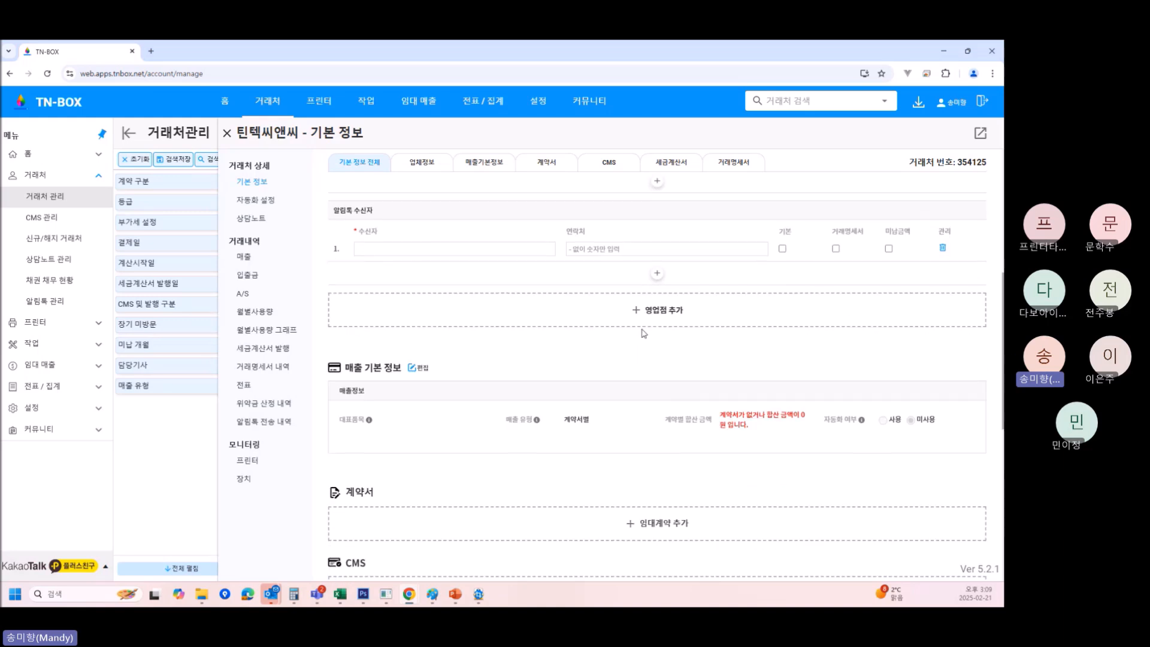
Add 영업점 rows named 구미지점, 본사 and 영등포점.
{"action": "left_click", "coordinate": [664, 308]}
{"action": "left_click", "coordinate": [409, 345]}
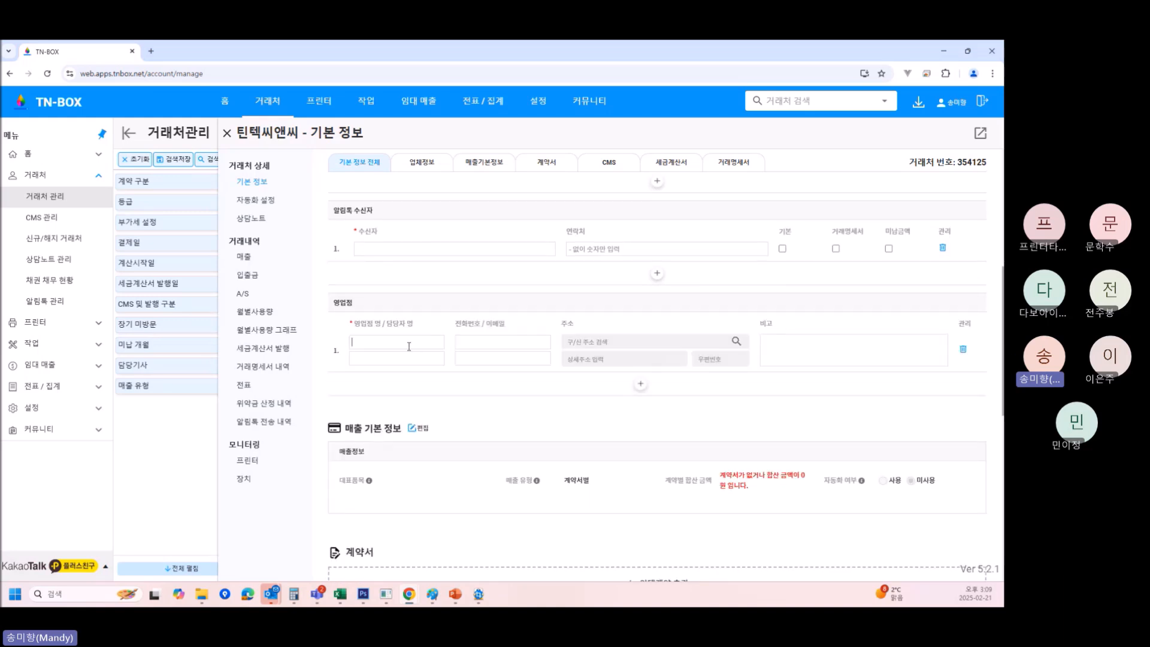
{"action": "type", "text": "ㅋ"}
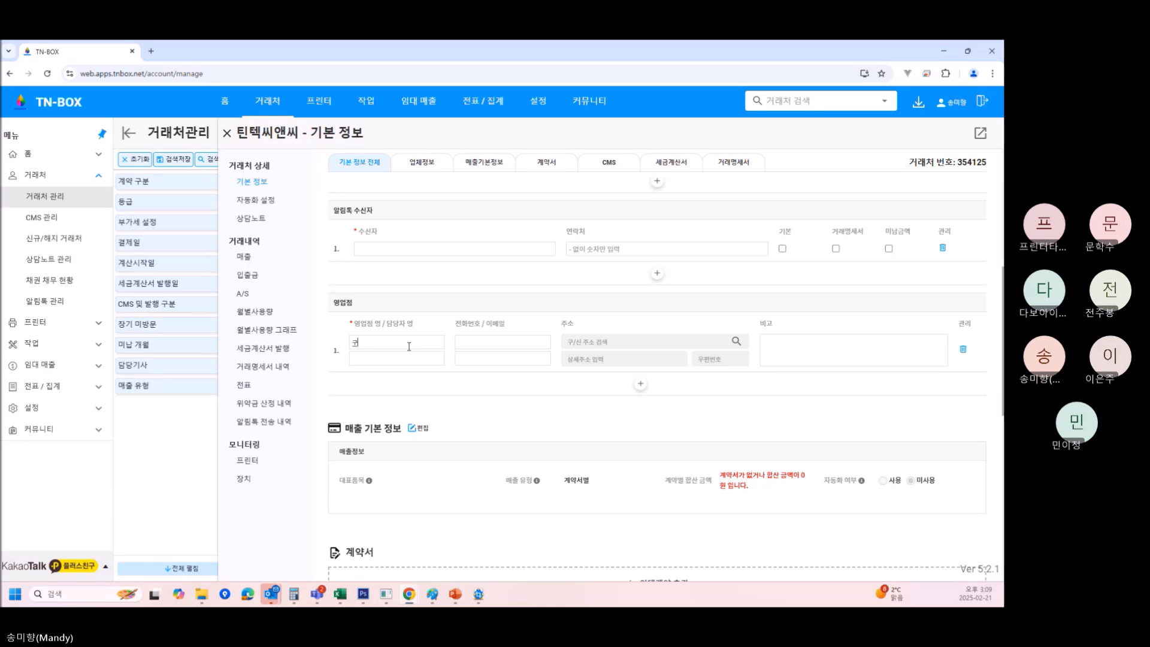
{"action": "type", "text": "미지점"}
{"action": "left_click", "coordinate": [640, 384]}
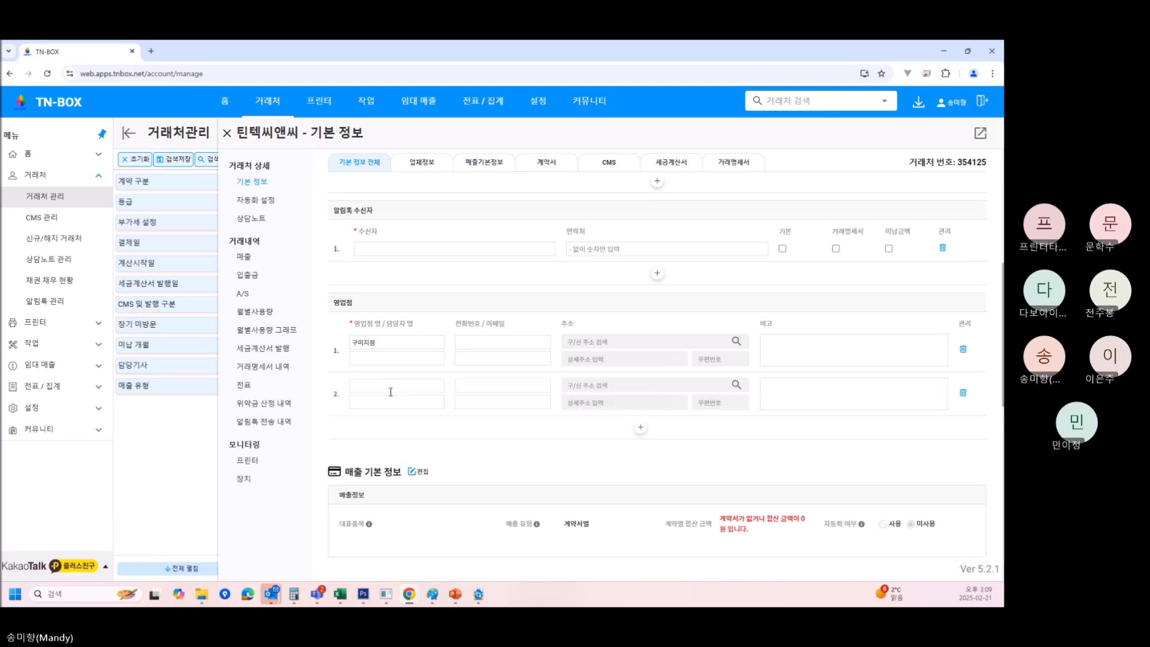
{"action": "type", "text": "본사"}
{"action": "left_click", "coordinate": [641, 430]}
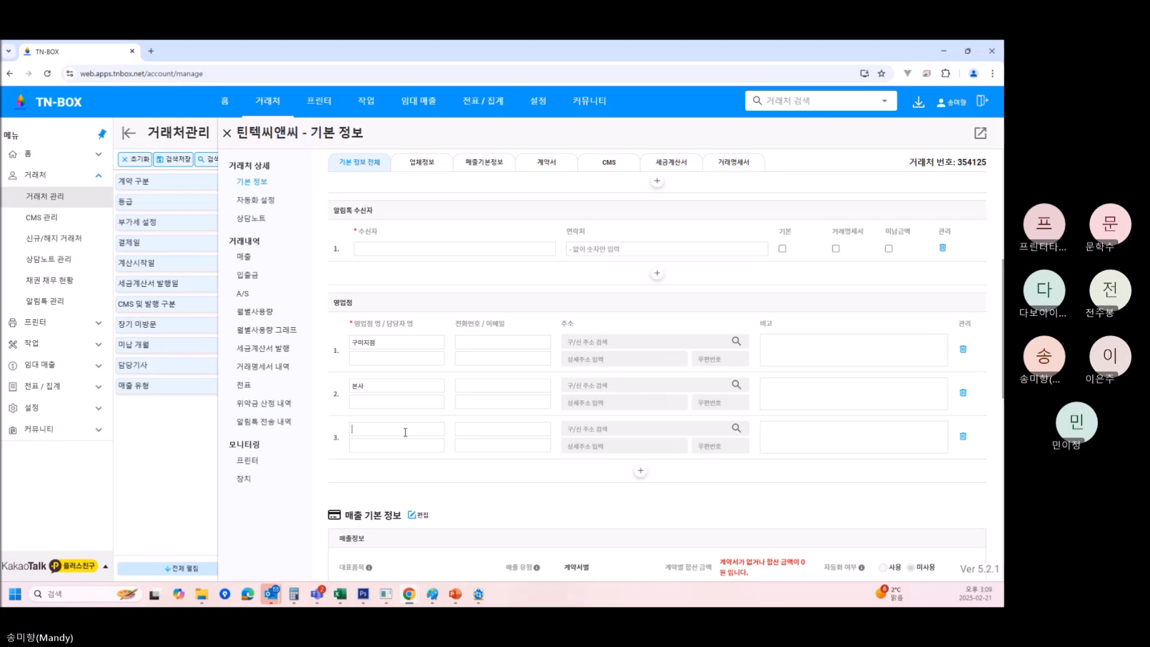
{"action": "type", "text": "영등포점"}
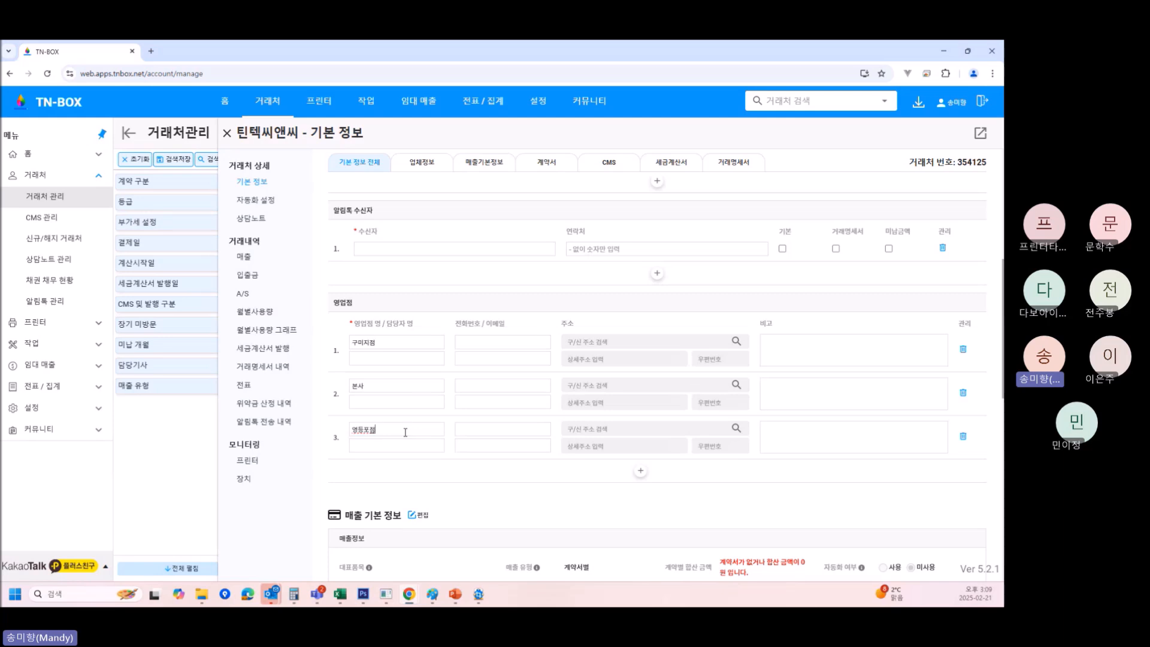
{"action": "scroll", "coordinate": [450, 389], "scroll_direction": "up", "scroll_amount": 5}
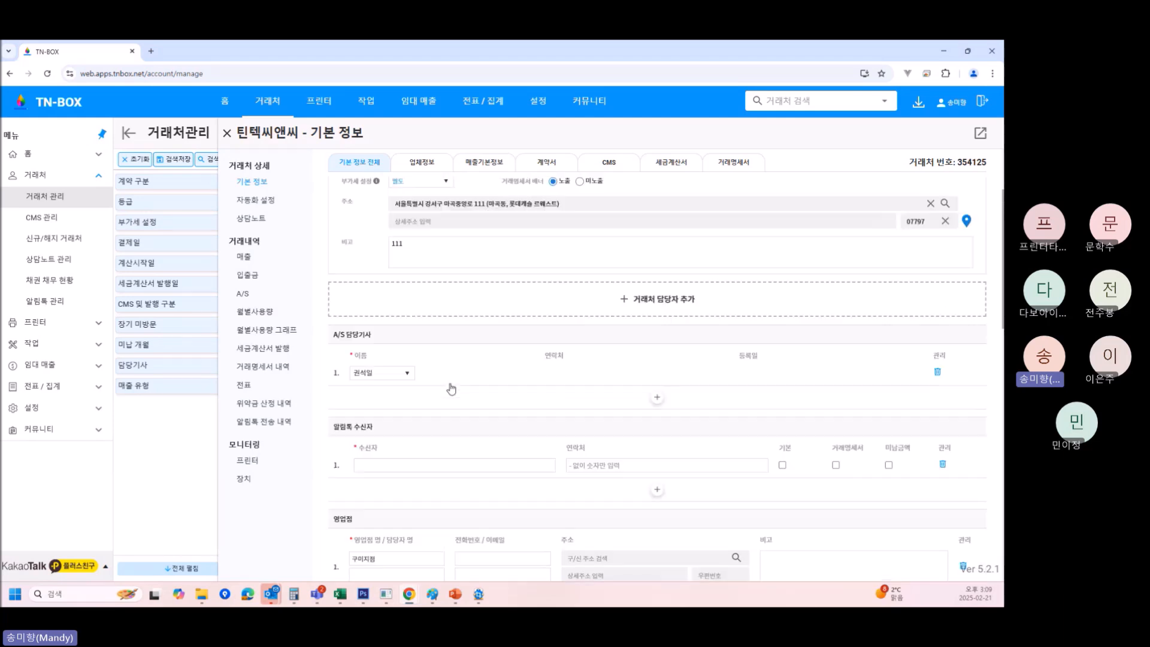
Try saving the client's details, which flags the incomplete notification recipient.
{"action": "scroll", "coordinate": [451, 390], "scroll_direction": "up", "scroll_amount": 3}
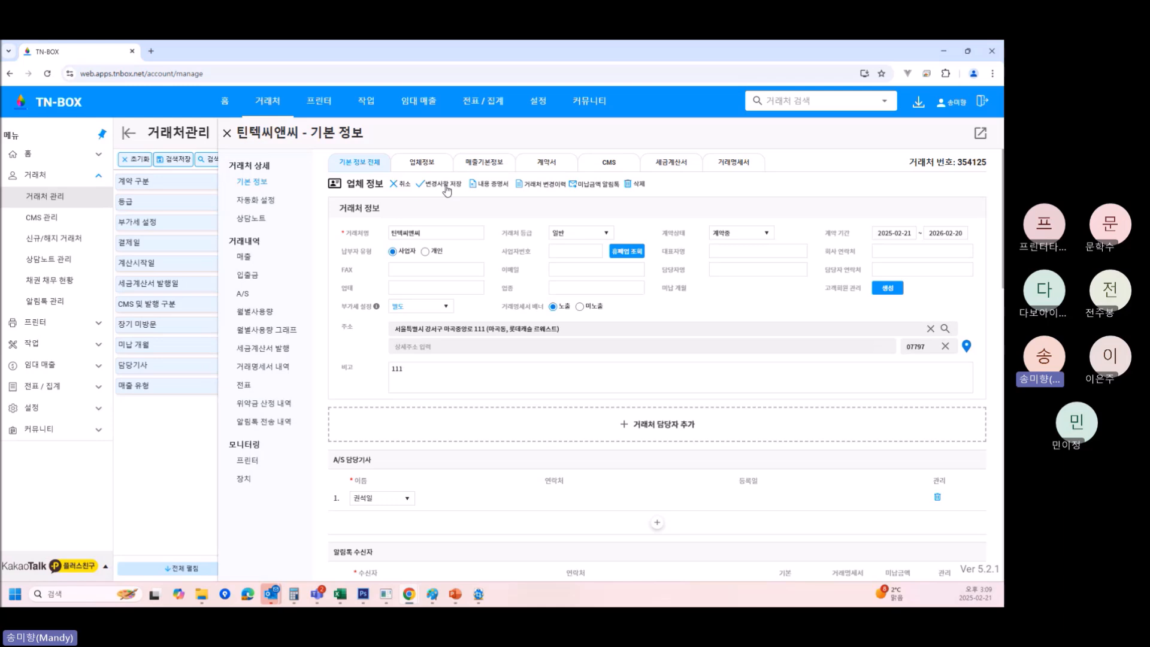
{"action": "scroll", "coordinate": [528, 420], "scroll_direction": "down", "scroll_amount": 8}
{"action": "scroll", "coordinate": [528, 477], "scroll_direction": "up", "scroll_amount": 3}
{"action": "mouse_move", "coordinate": [418, 104]}
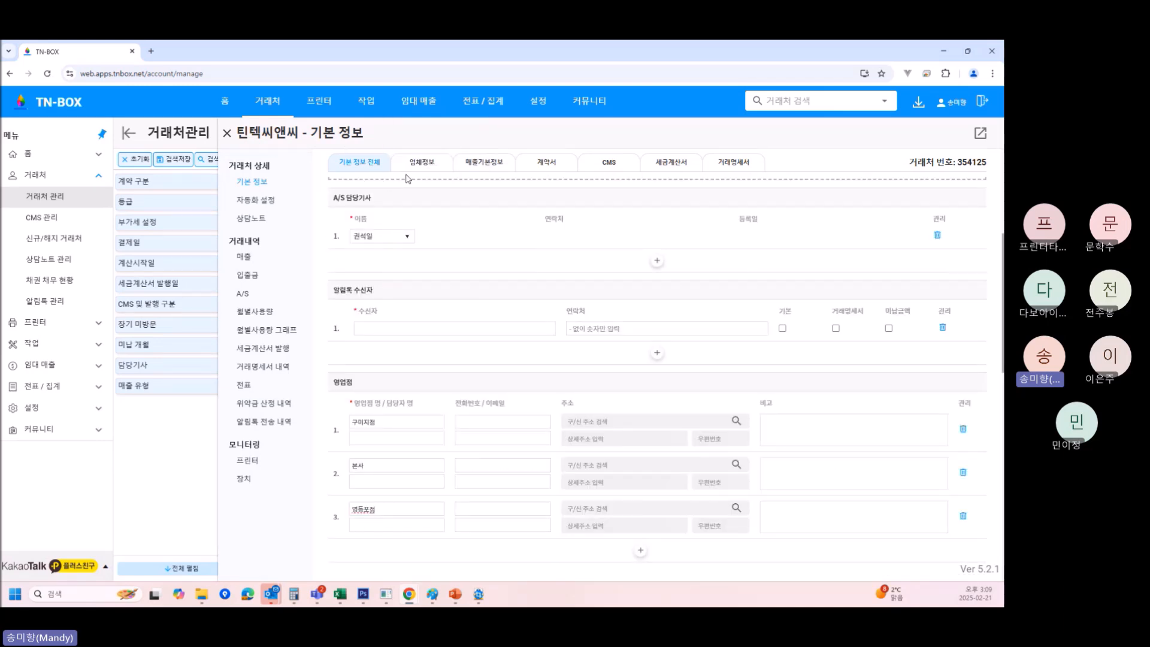
{"action": "scroll", "coordinate": [515, 299], "scroll_direction": "up", "scroll_amount": 3}
{"action": "scroll", "coordinate": [504, 372], "scroll_direction": "down", "scroll_amount": 3}
{"action": "scroll", "coordinate": [527, 473], "scroll_direction": "down", "scroll_amount": 1}
{"action": "scroll", "coordinate": [491, 259], "scroll_direction": "up", "scroll_amount": 5}
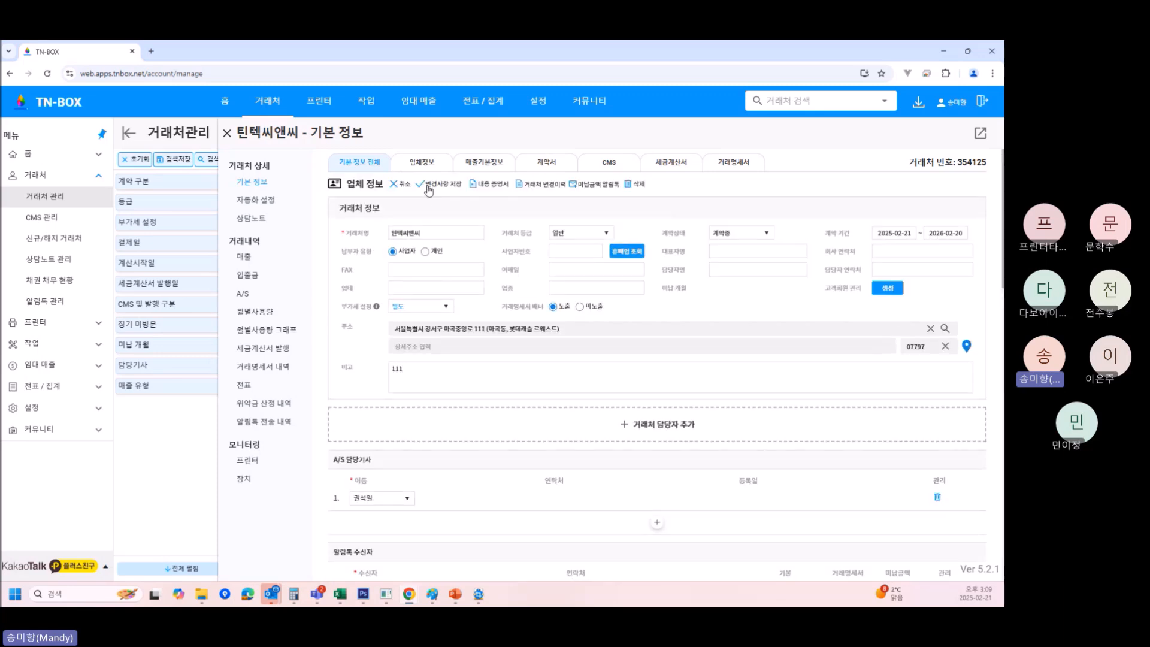
{"action": "scroll", "coordinate": [429, 187], "scroll_direction": "down", "scroll_amount": 3}
{"action": "scroll", "coordinate": [430, 184], "scroll_direction": "up", "scroll_amount": 3}
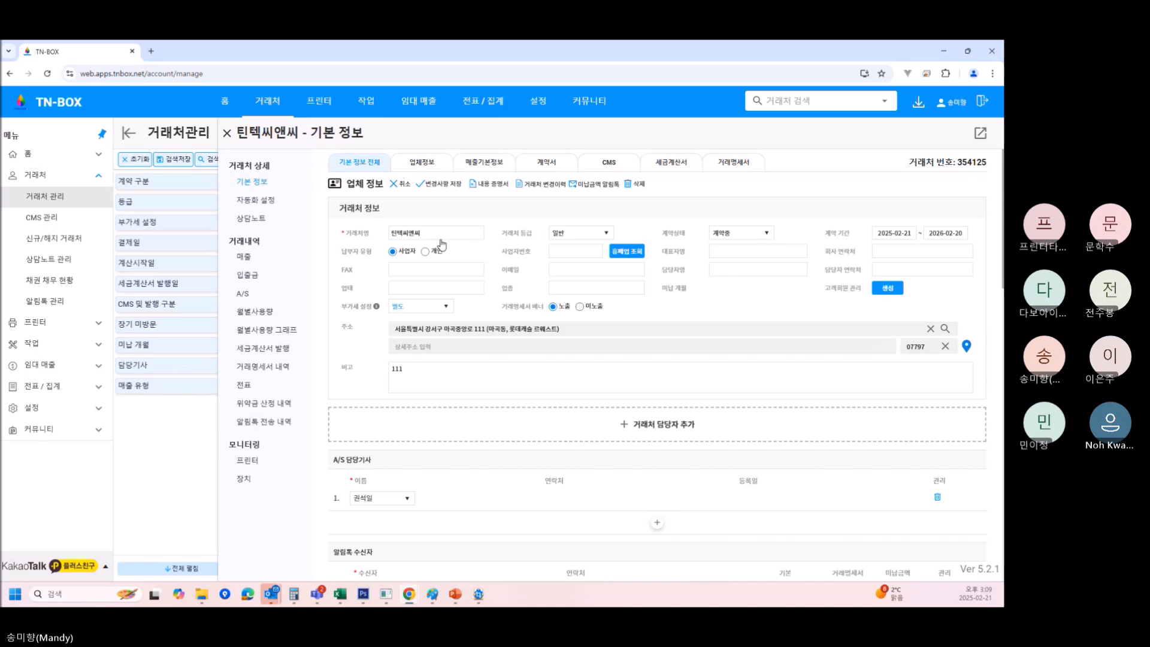
{"action": "left_click", "coordinate": [436, 185]}
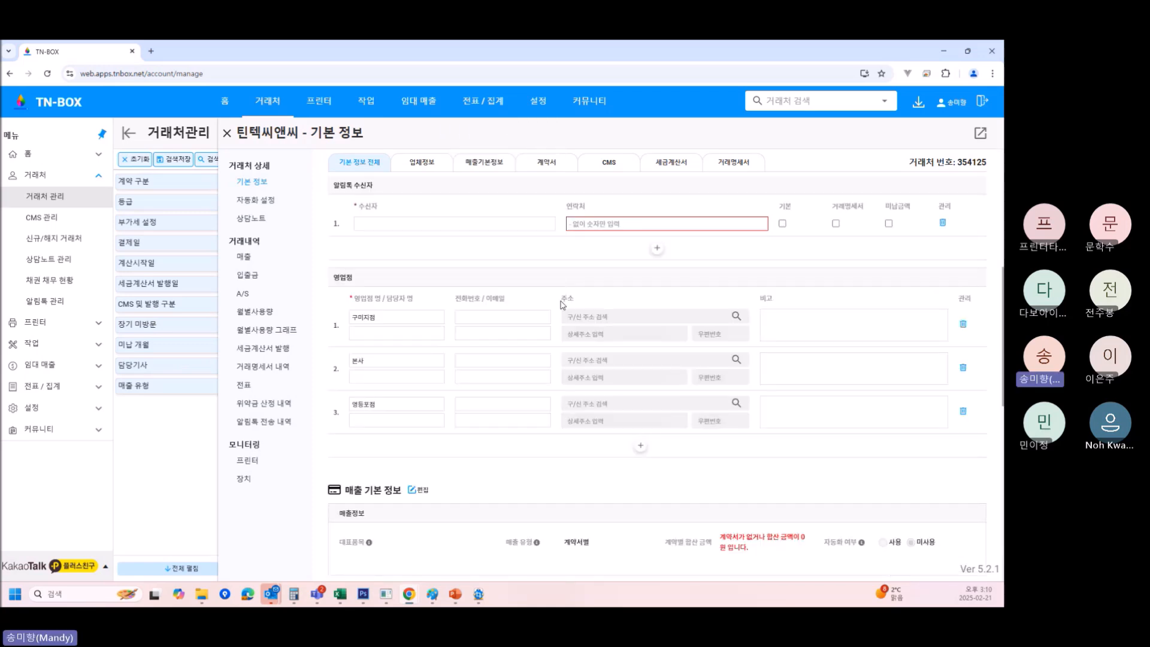
Delete the blank 알림톡 recipient row and save the client's changes again.
{"action": "scroll", "coordinate": [550, 264], "scroll_direction": "up", "scroll_amount": 1}
{"action": "left_click", "coordinate": [942, 277]}
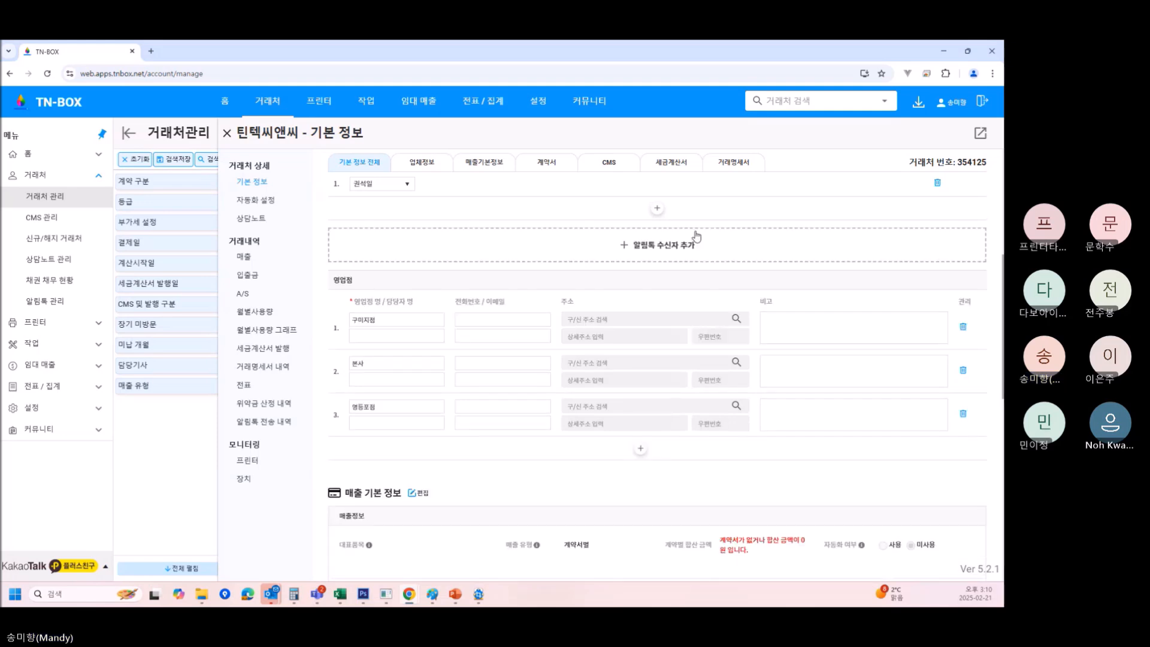
{"action": "scroll", "coordinate": [696, 237], "scroll_direction": "up", "scroll_amount": 5}
{"action": "left_click", "coordinate": [442, 185]}
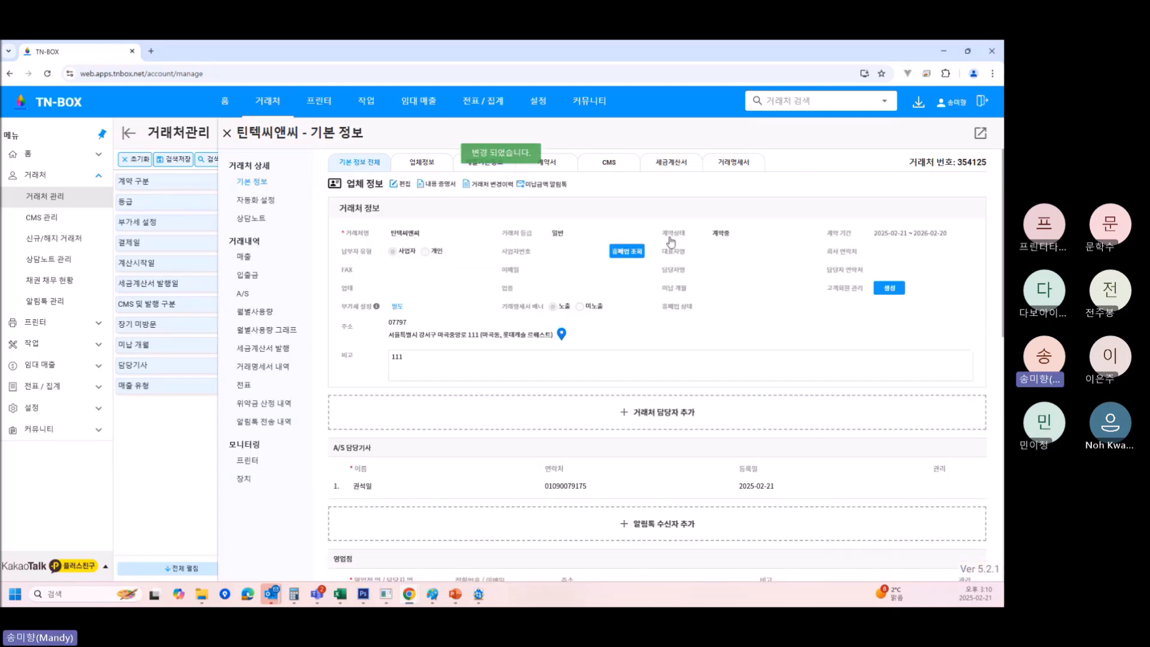
{"action": "scroll", "coordinate": [671, 241], "scroll_direction": "down", "scroll_amount": 3}
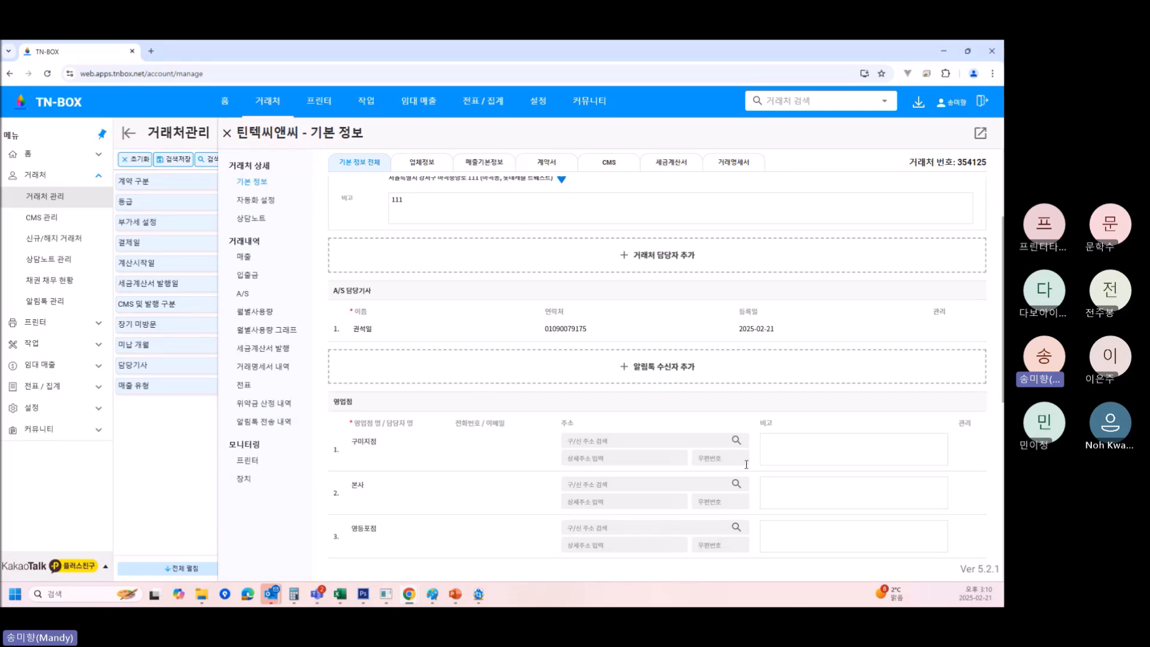
Scroll to 매출 기본 정보 and put it into edit mode.
{"action": "scroll", "coordinate": [747, 464], "scroll_direction": "down", "scroll_amount": 5}
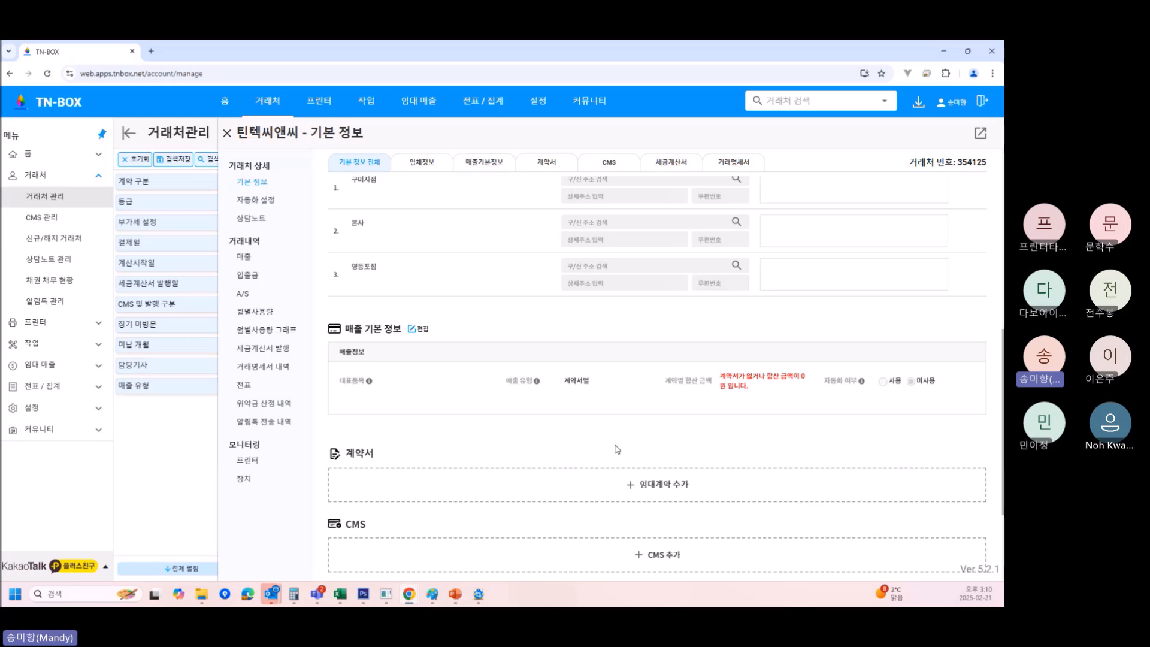
{"action": "left_click", "coordinate": [423, 332]}
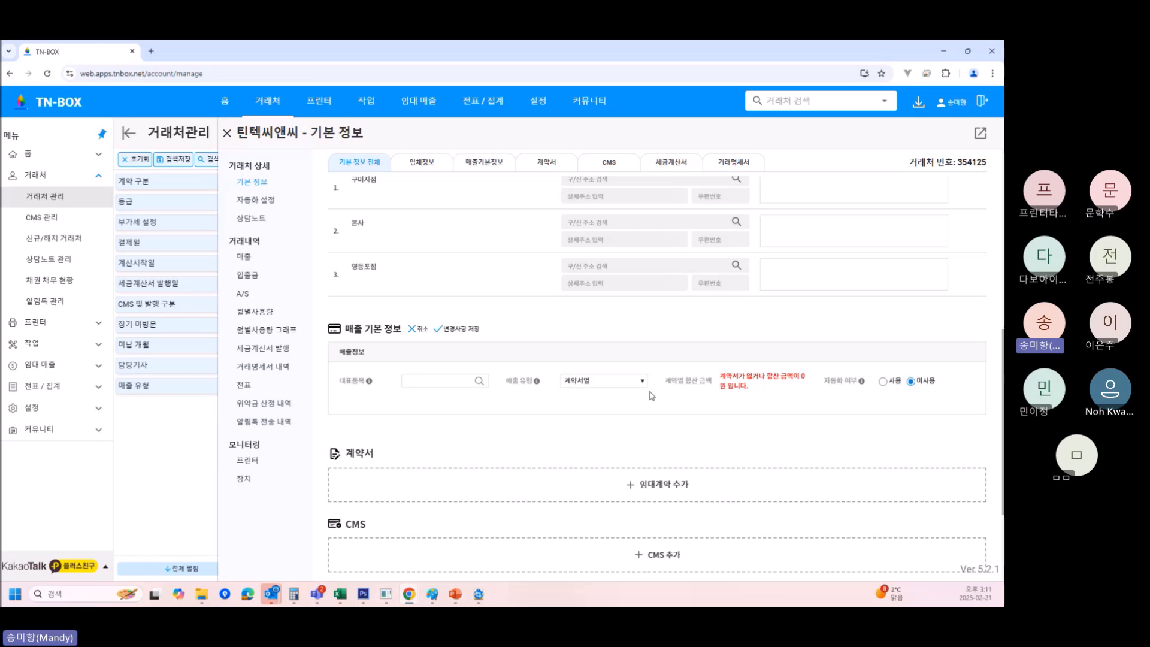
Open the 대표품목 선택 list for choosing the representative item.
{"action": "left_click", "coordinate": [428, 384]}
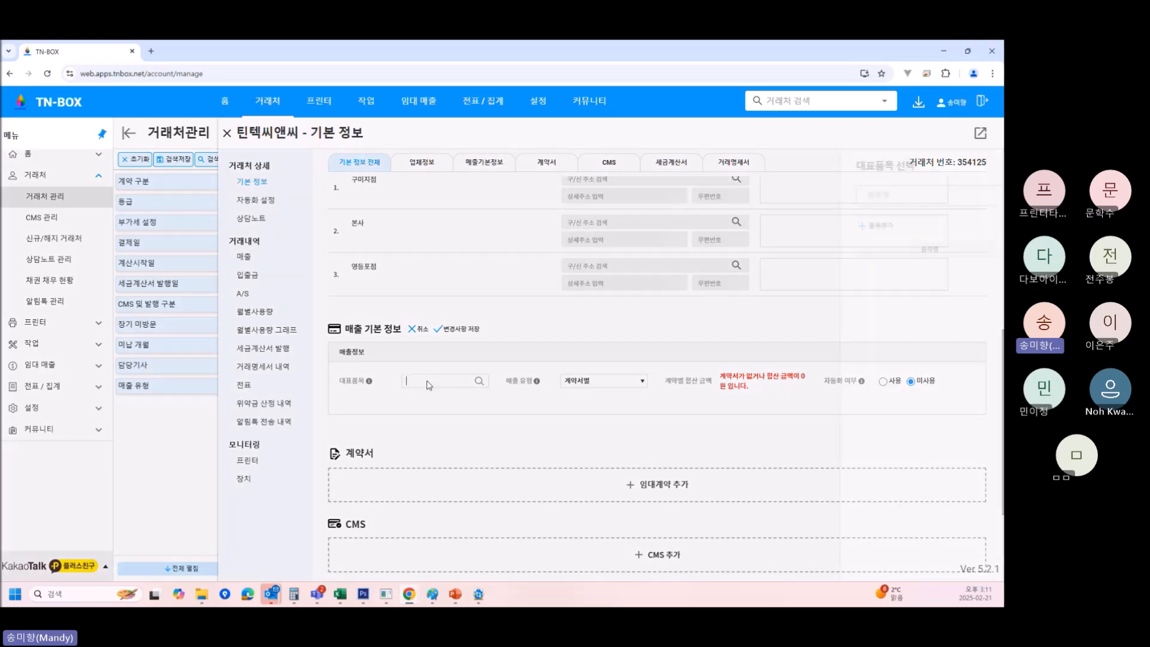
{"action": "left_click", "coordinate": [979, 168]}
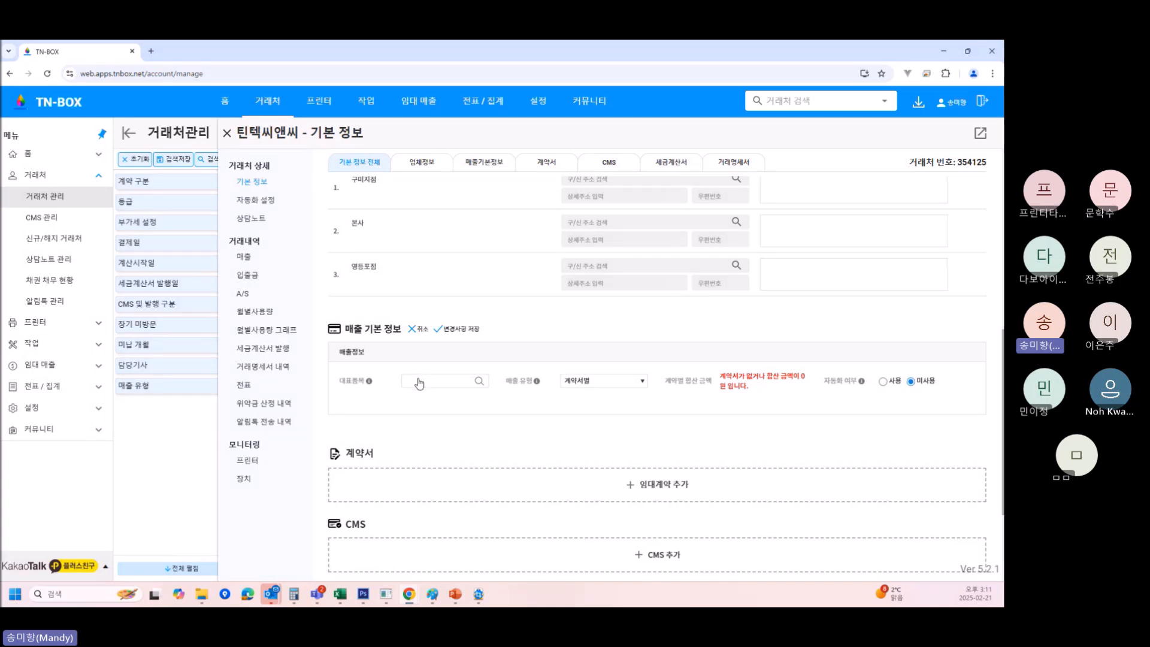
{"action": "left_click", "coordinate": [419, 380]}
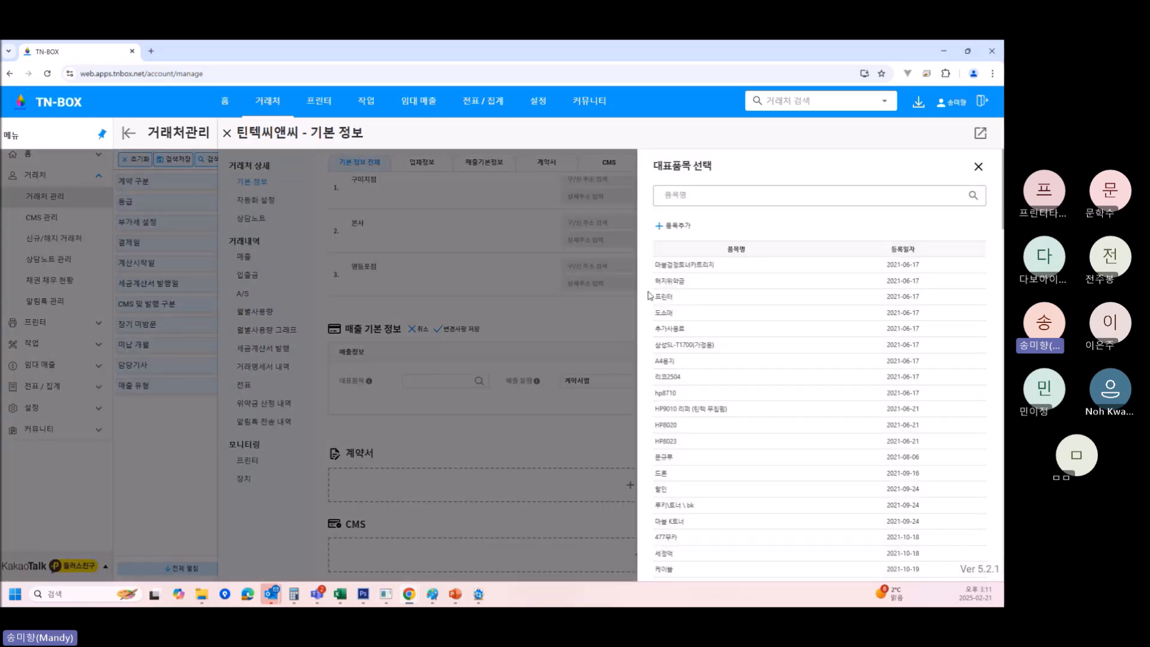
Search items for '복' and choose 컬러복합기 임대료 as the representative item.
{"action": "left_click", "coordinate": [704, 192]}
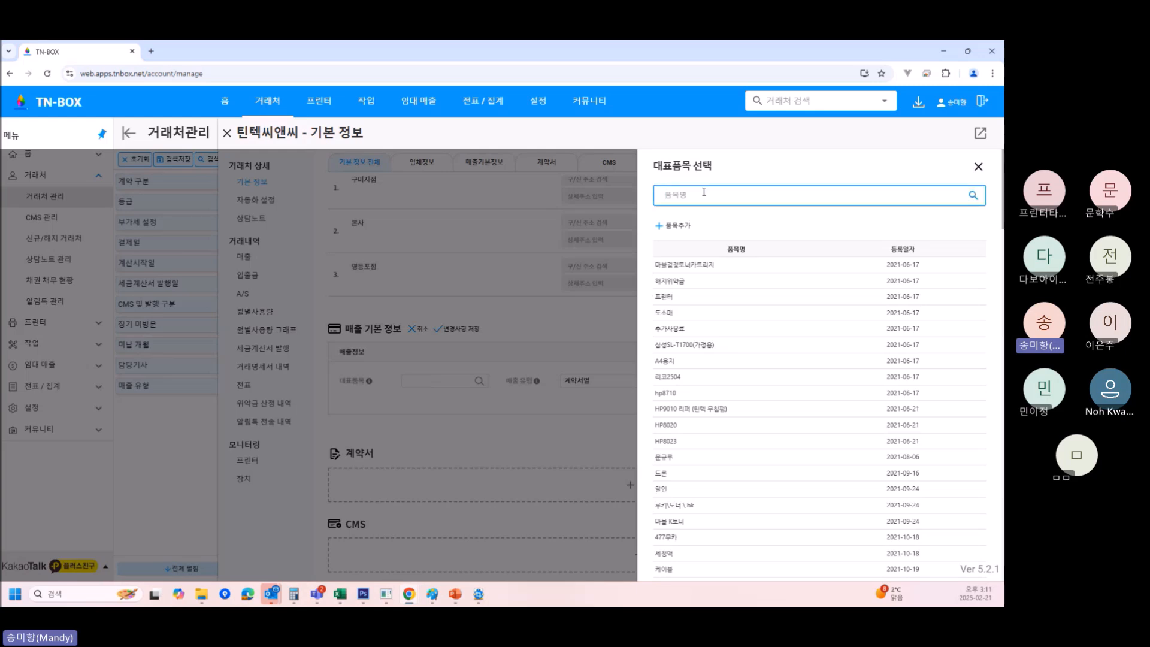
{"action": "type", "text": "복"}
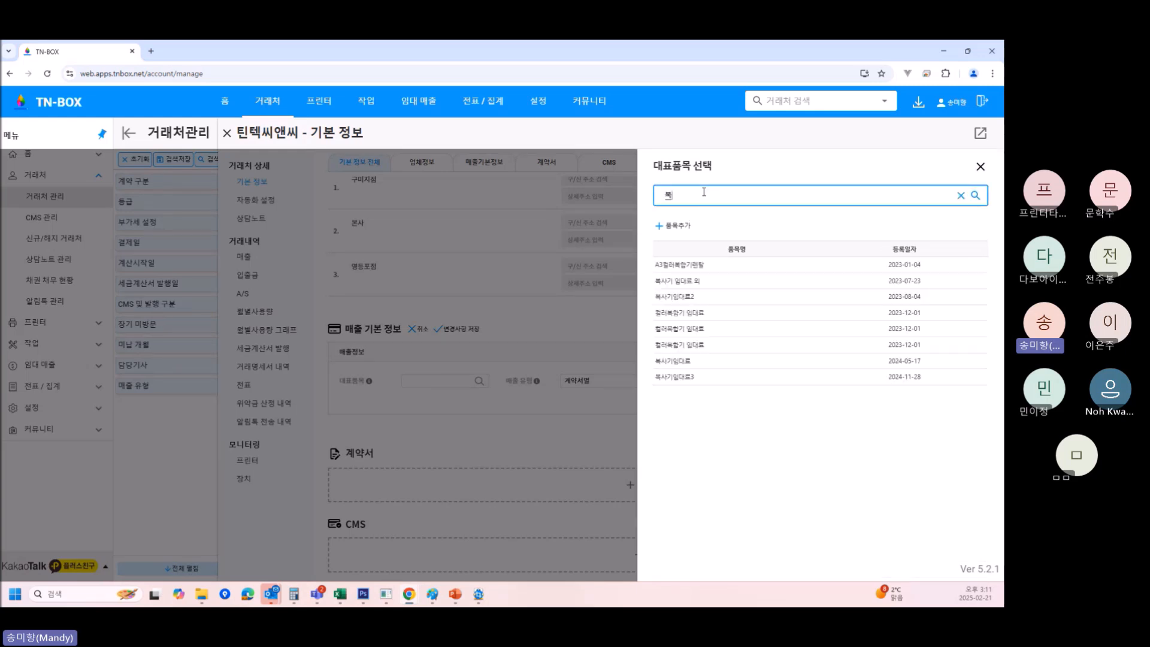
{"action": "left_click", "coordinate": [699, 316]}
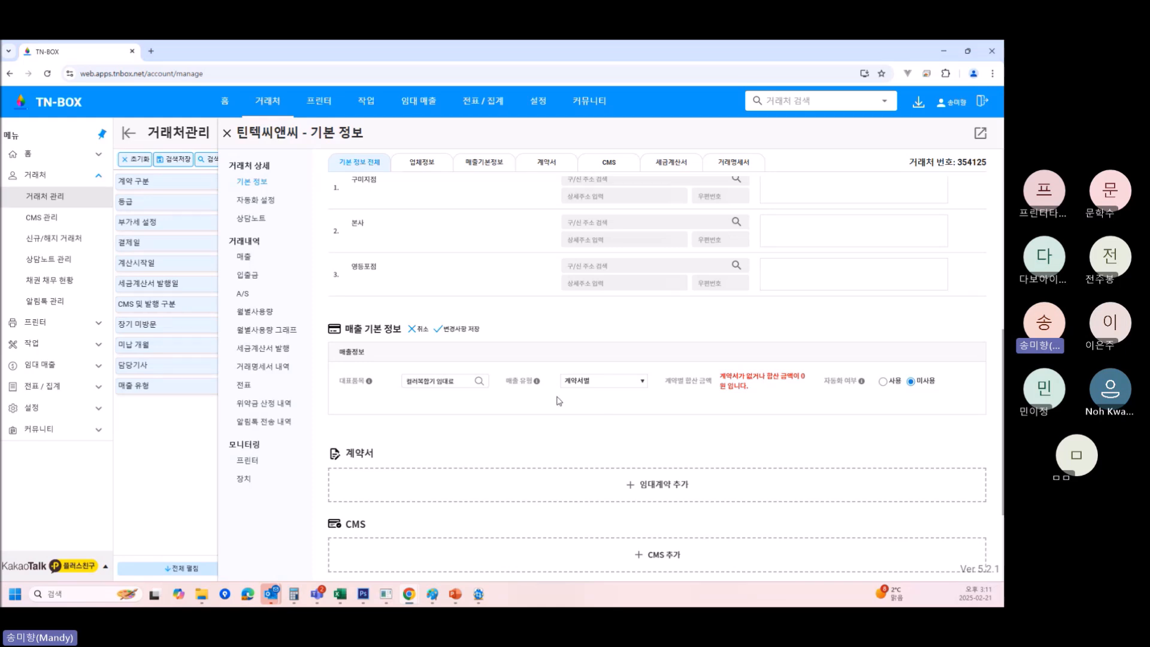
{"action": "left_click", "coordinate": [612, 390]}
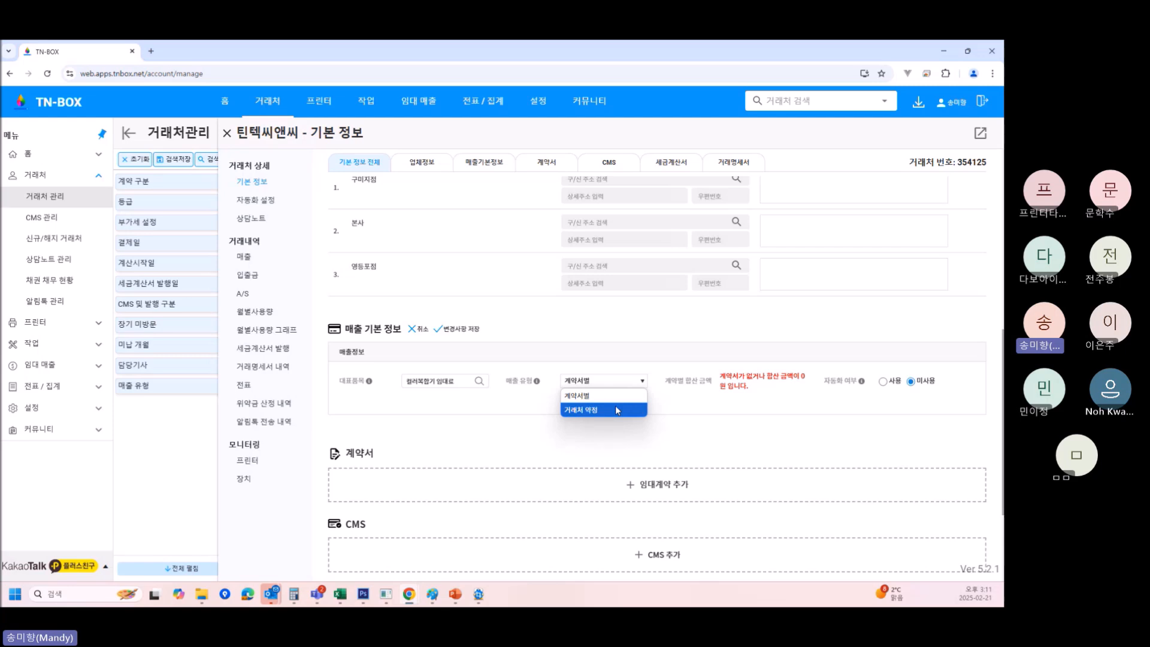
{"action": "left_click", "coordinate": [616, 410]}
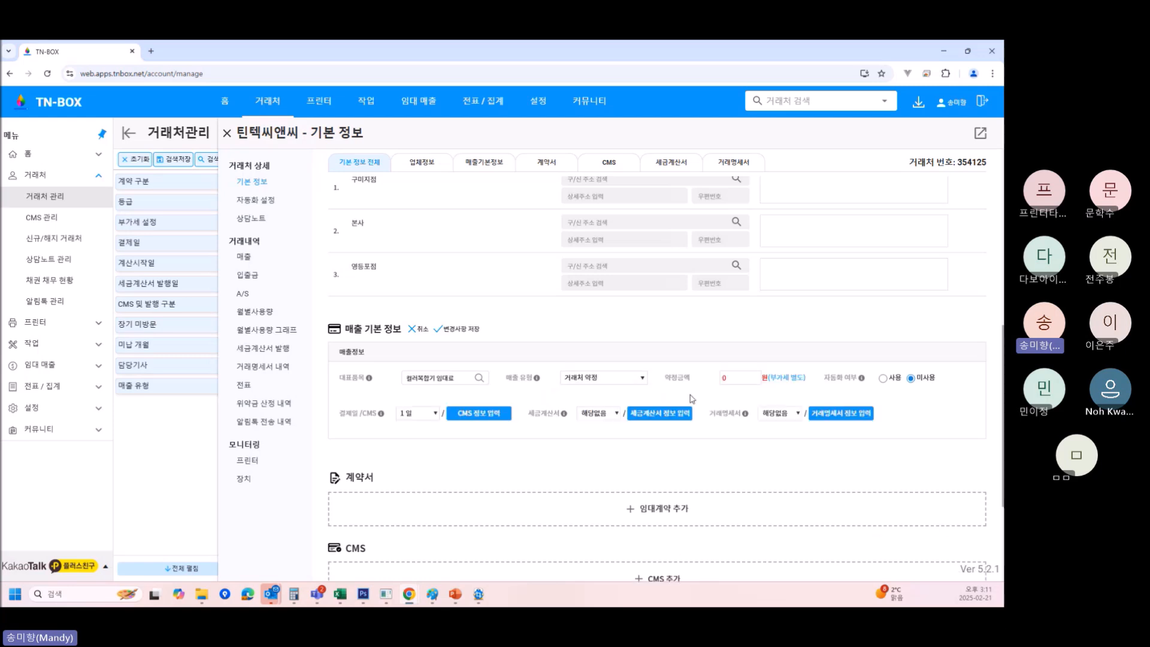
{"action": "double_click", "coordinate": [725, 377]}
{"action": "type", "text": "50000"}
{"action": "left_click", "coordinate": [623, 383]}
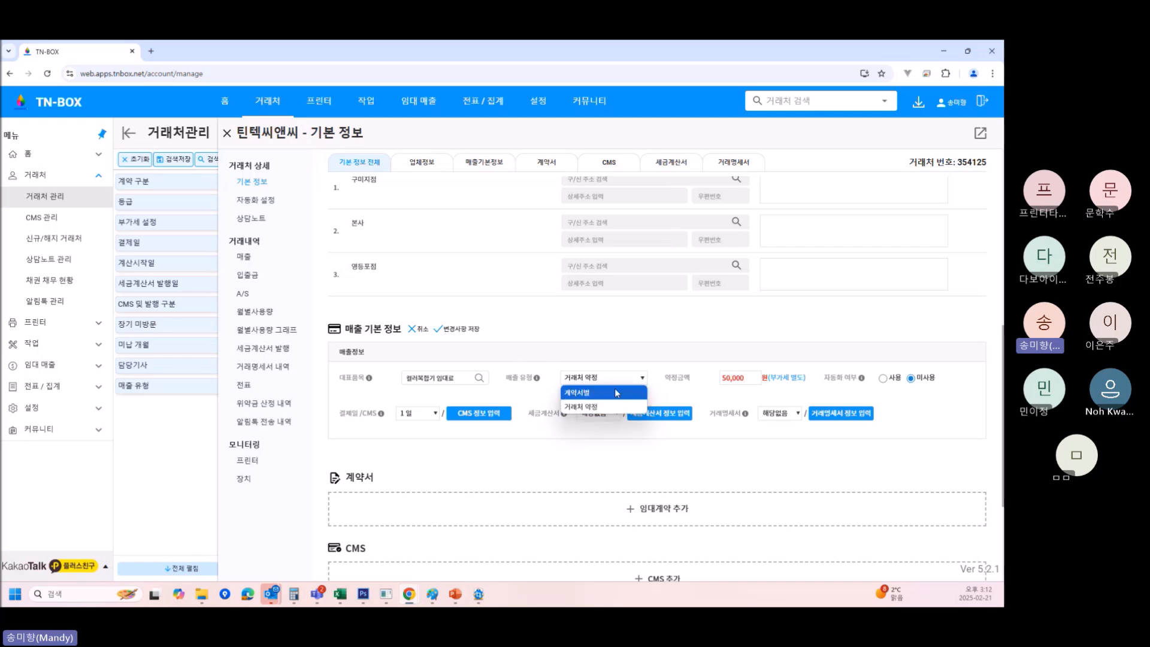
{"action": "left_click", "coordinate": [616, 392]}
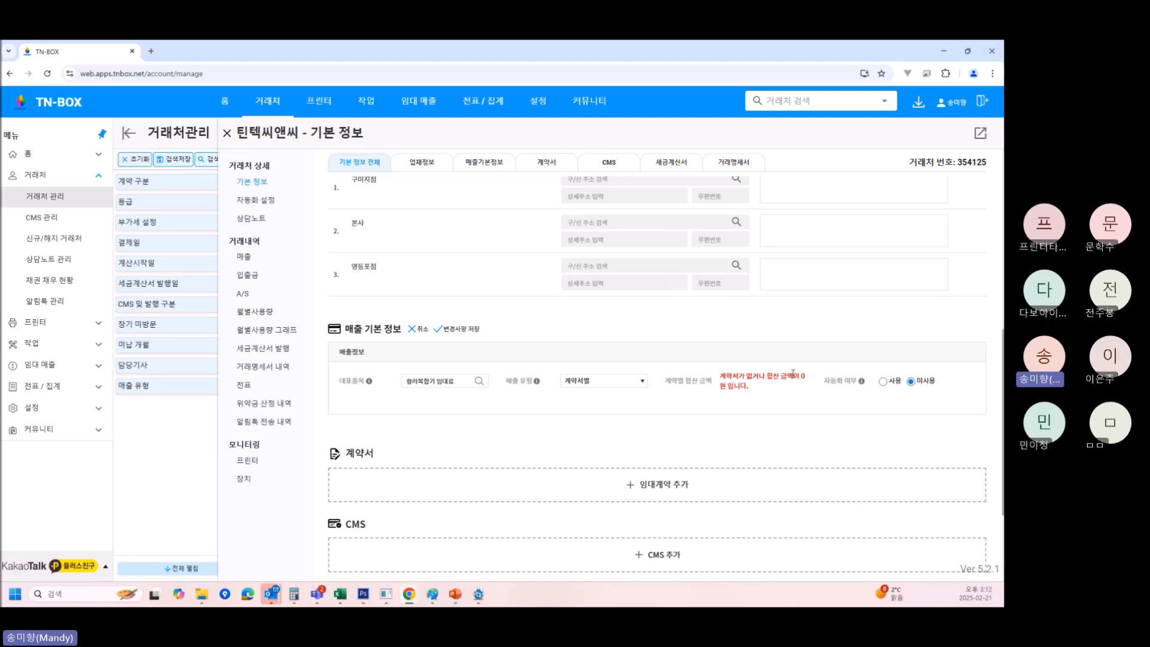
{"action": "left_click_drag", "start_coordinate": [824, 381], "coordinate": [858, 381]}
Switch sales automation to 사용, leaving 추가요금 at 선택안함.
{"action": "left_click", "coordinate": [884, 382]}
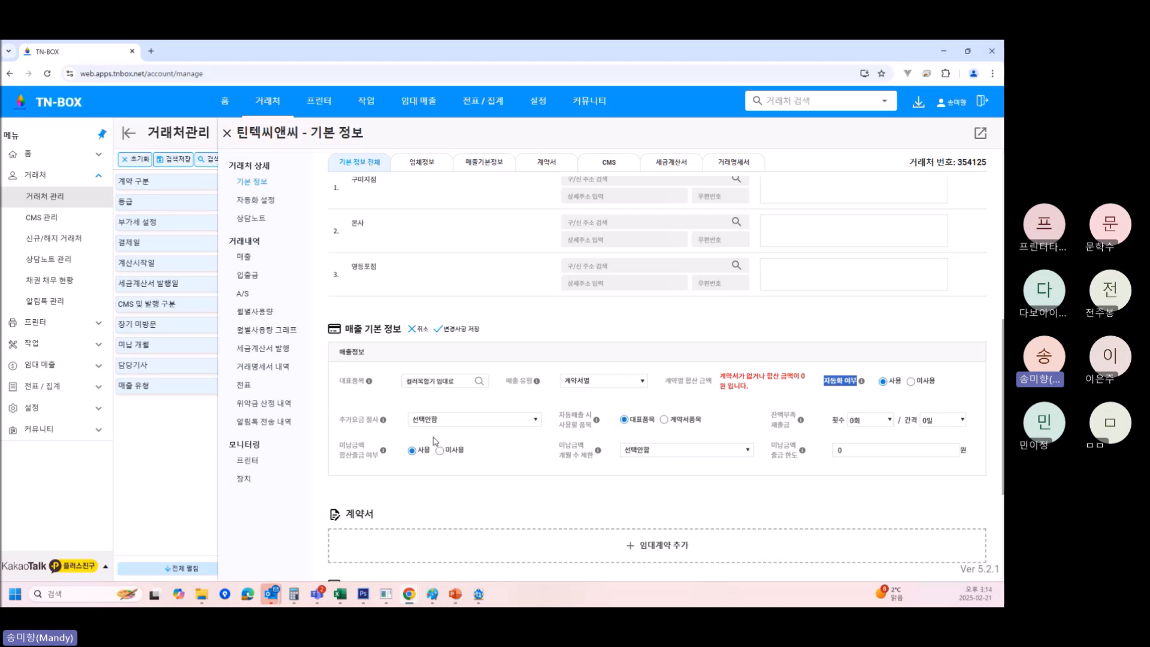
{"action": "left_click", "coordinate": [455, 427]}
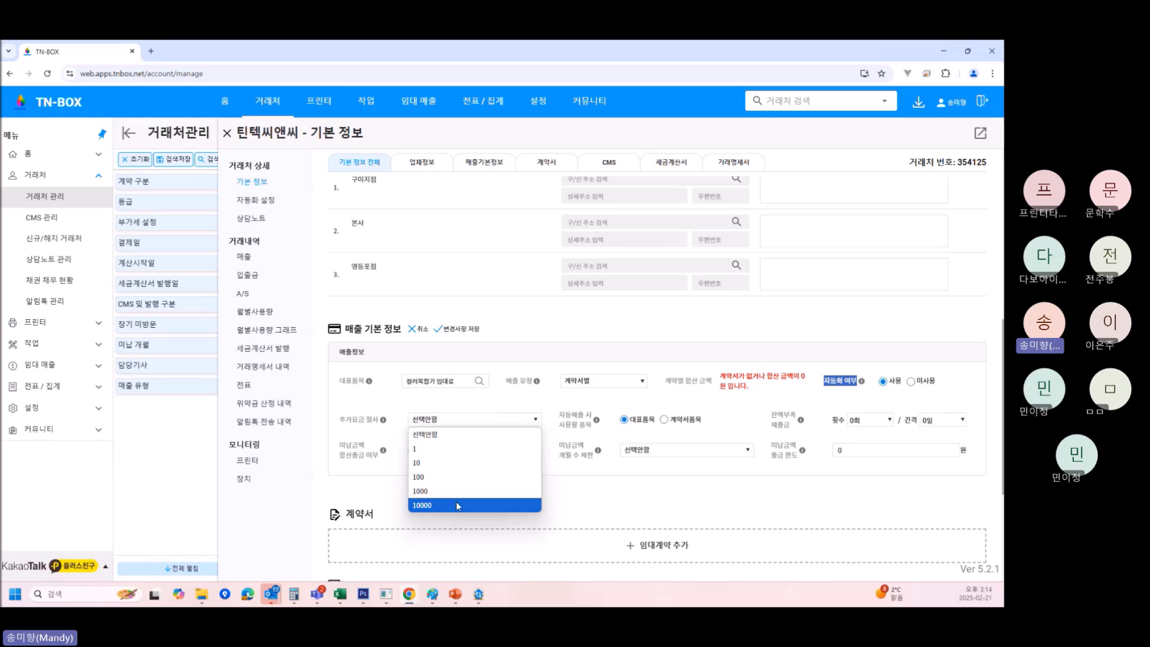
{"action": "left_click", "coordinate": [569, 404]}
{"action": "scroll", "coordinate": [641, 425], "scroll_direction": "down", "scroll_amount": 1}
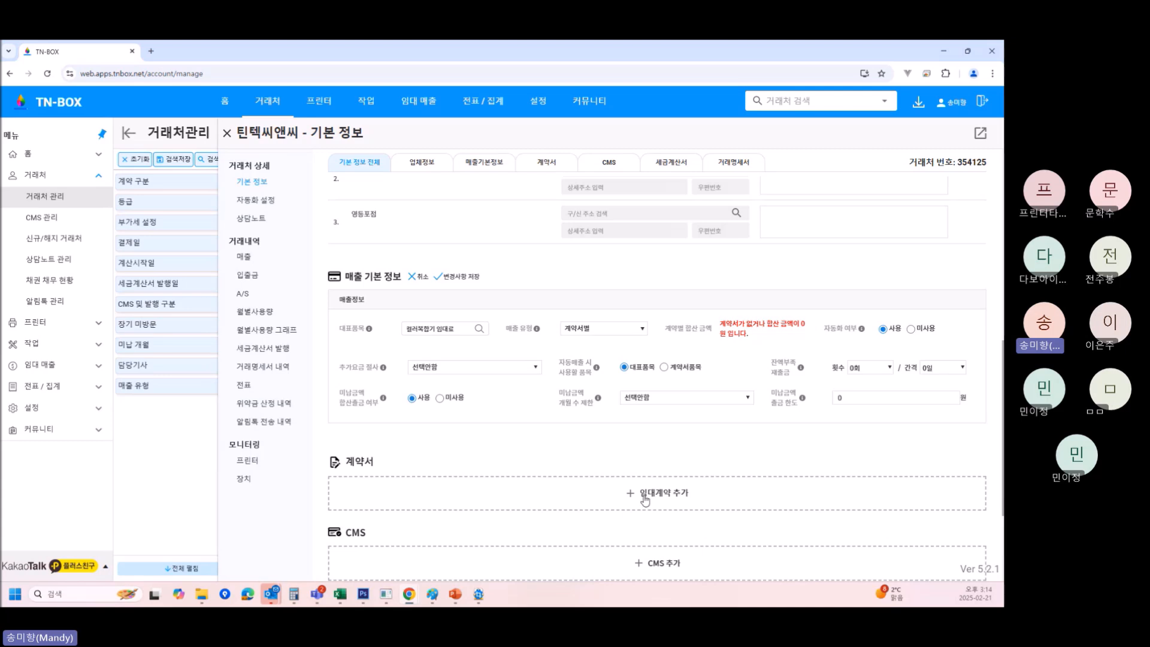
Use 계약서품목 for automatic sales with 5회 retries every 3일, and save.
{"action": "left_click", "coordinate": [664, 368]}
{"action": "left_click", "coordinate": [863, 368]}
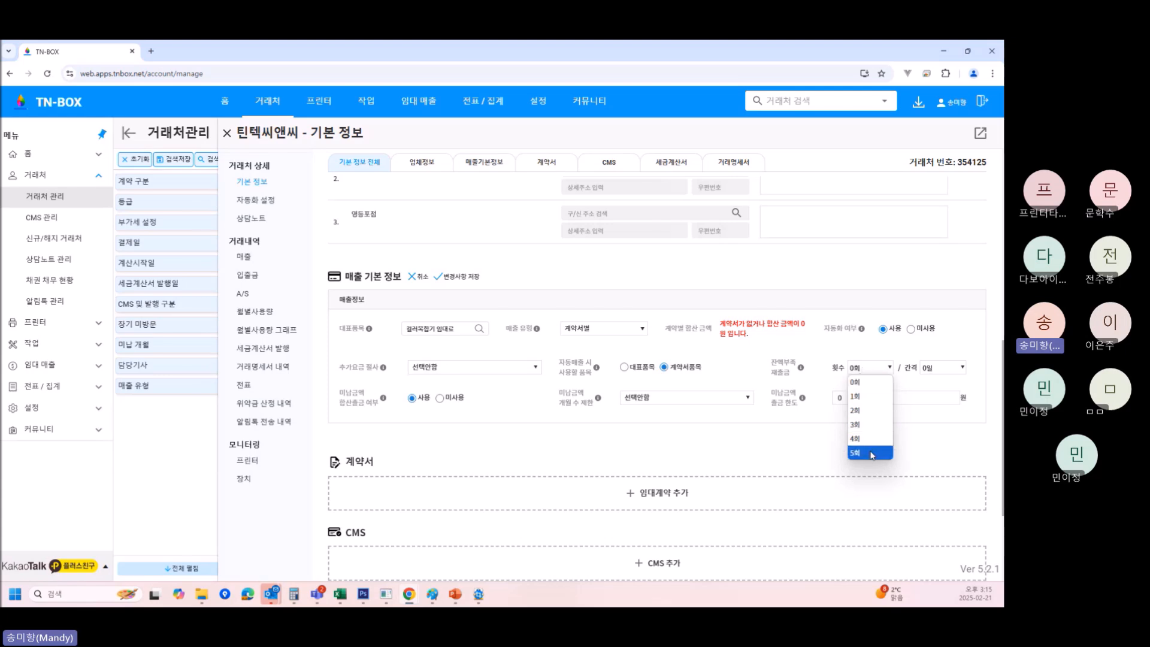
{"action": "left_click", "coordinate": [872, 454]}
{"action": "left_click", "coordinate": [937, 369]}
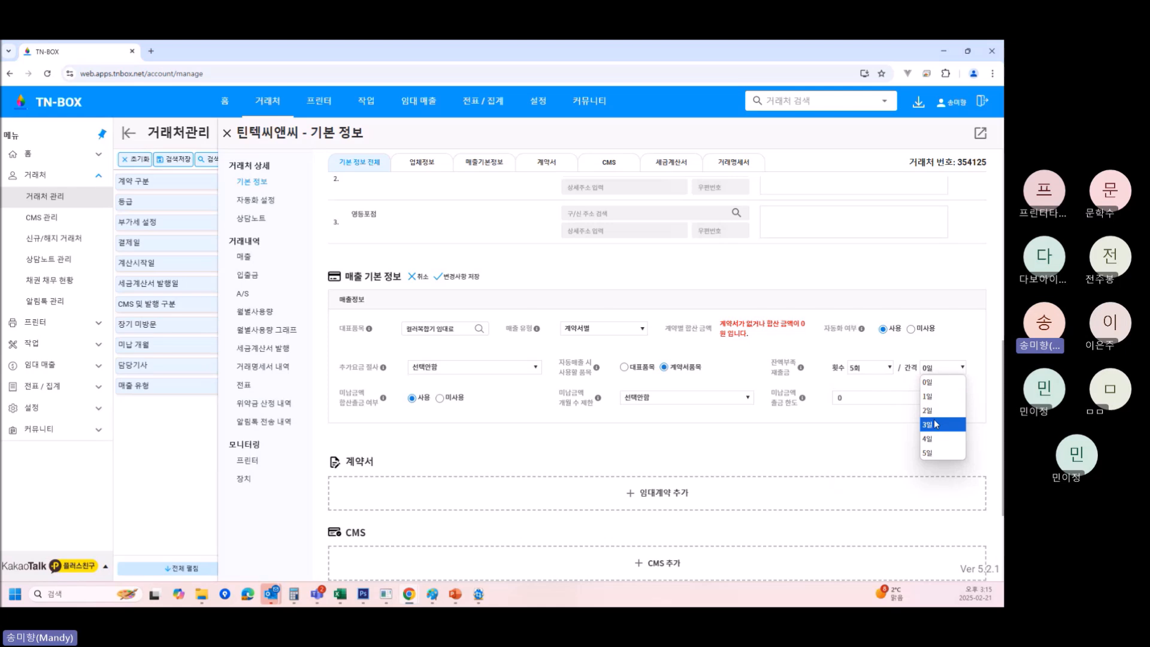
{"action": "left_click", "coordinate": [936, 424]}
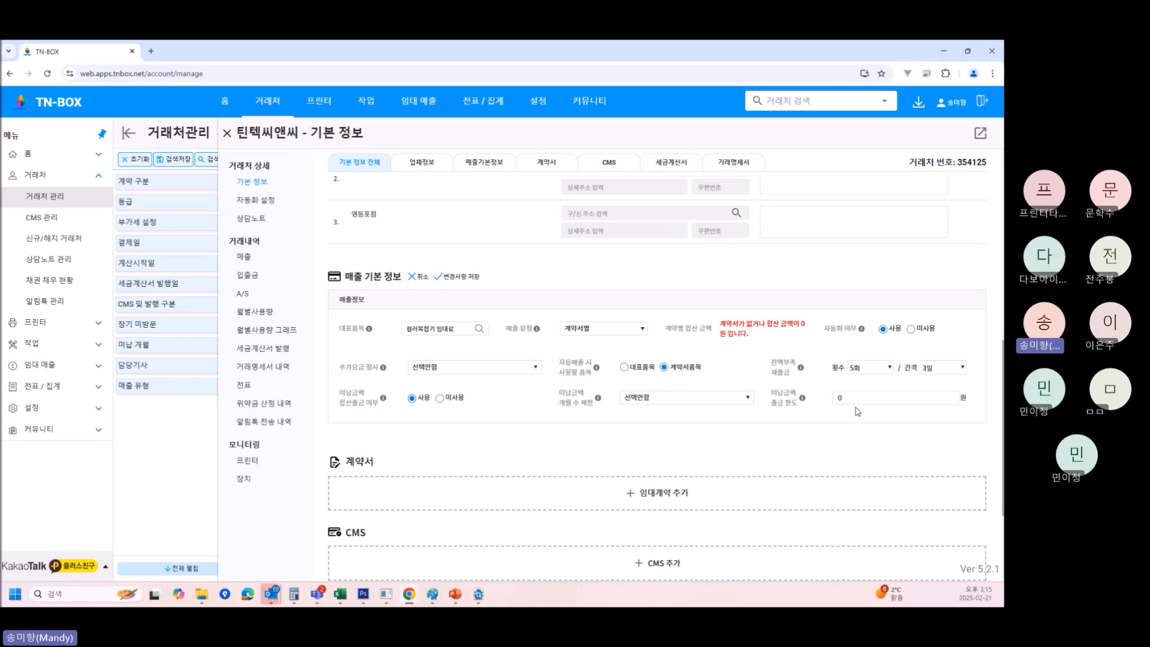
{"action": "scroll", "coordinate": [724, 407], "scroll_direction": "down", "scroll_amount": 1}
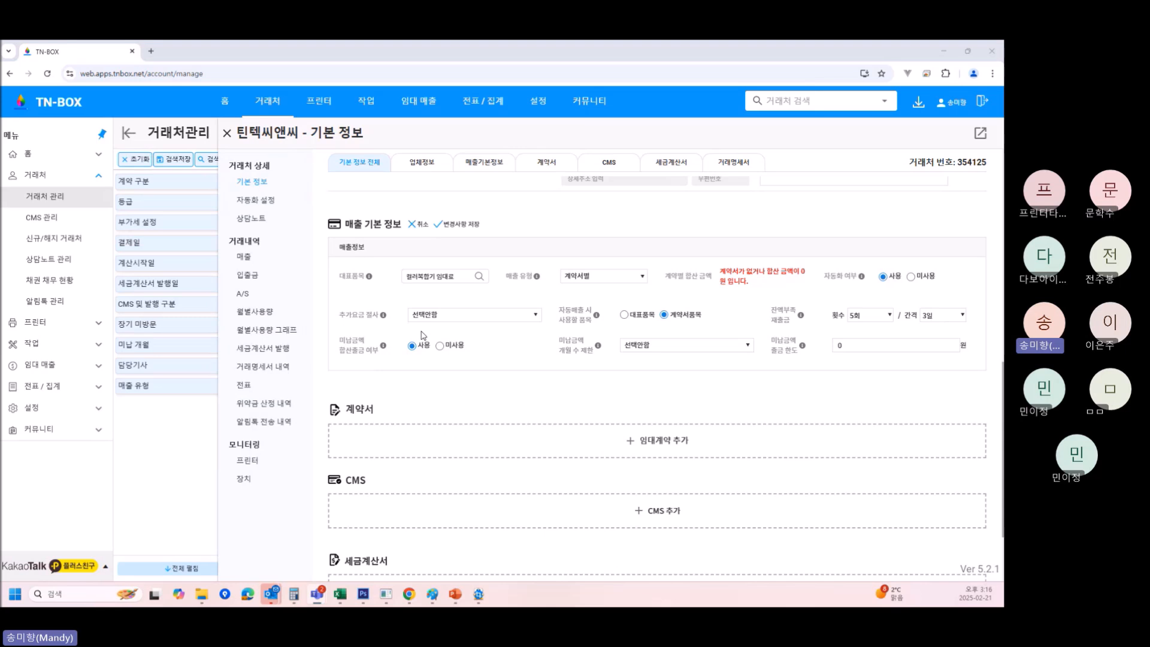
{"action": "left_click", "coordinate": [467, 224]}
Add a new 임대계약 draft running 2025-02-21 to 2026-02-20 with a blank 프린터 row.
{"action": "left_click", "coordinate": [643, 449]}
{"action": "scroll", "coordinate": [629, 449], "scroll_direction": "down", "scroll_amount": 3}
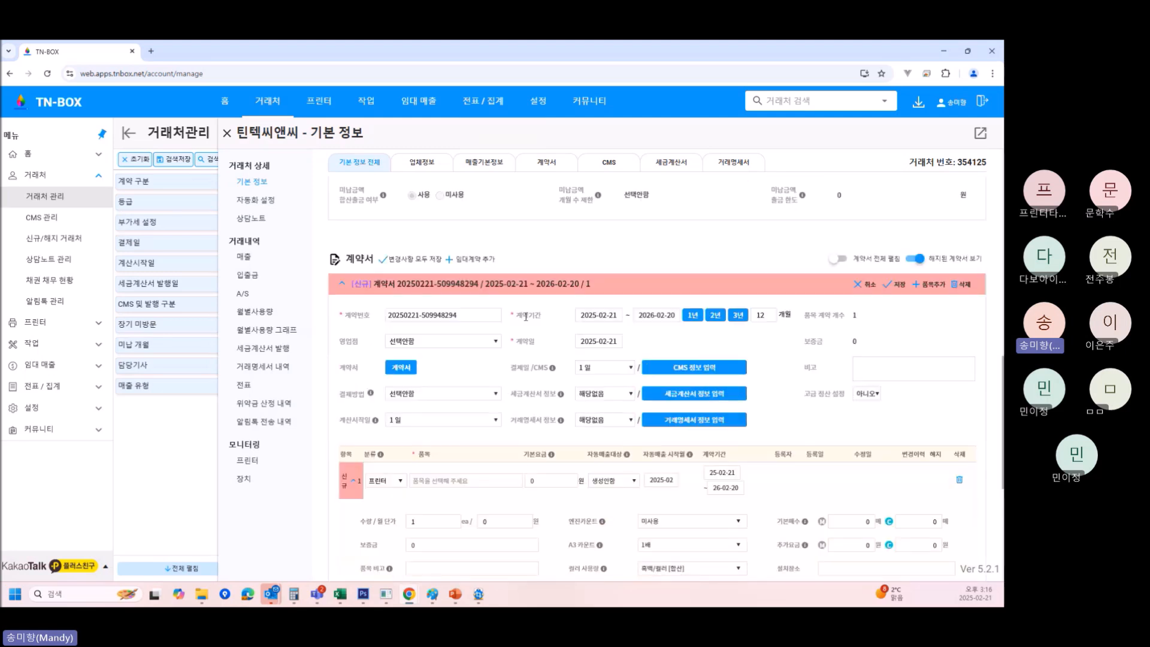
Enter 1112222 as the contract number, then erase it.
{"action": "triple_click", "coordinate": [466, 316]}
{"action": "type", "text": "111"}
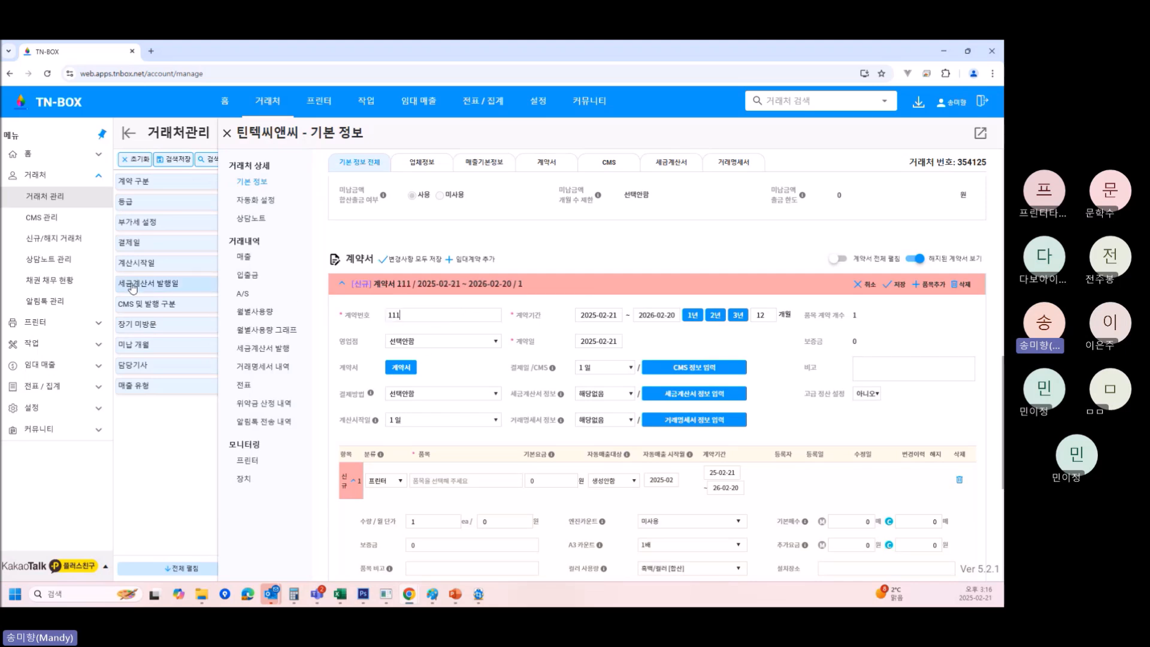
{"action": "type", "text": "2222"}
{"action": "key", "text": "BackSpace"}
{"action": "key", "text": "BackSpace"}
{"action": "key", "text": "BackSpace"}
{"action": "key", "text": "BackSpace"}
{"action": "key", "text": "BackSpace"}
{"action": "key", "text": "BackSpace"}
{"action": "key", "text": "BackSpace"}
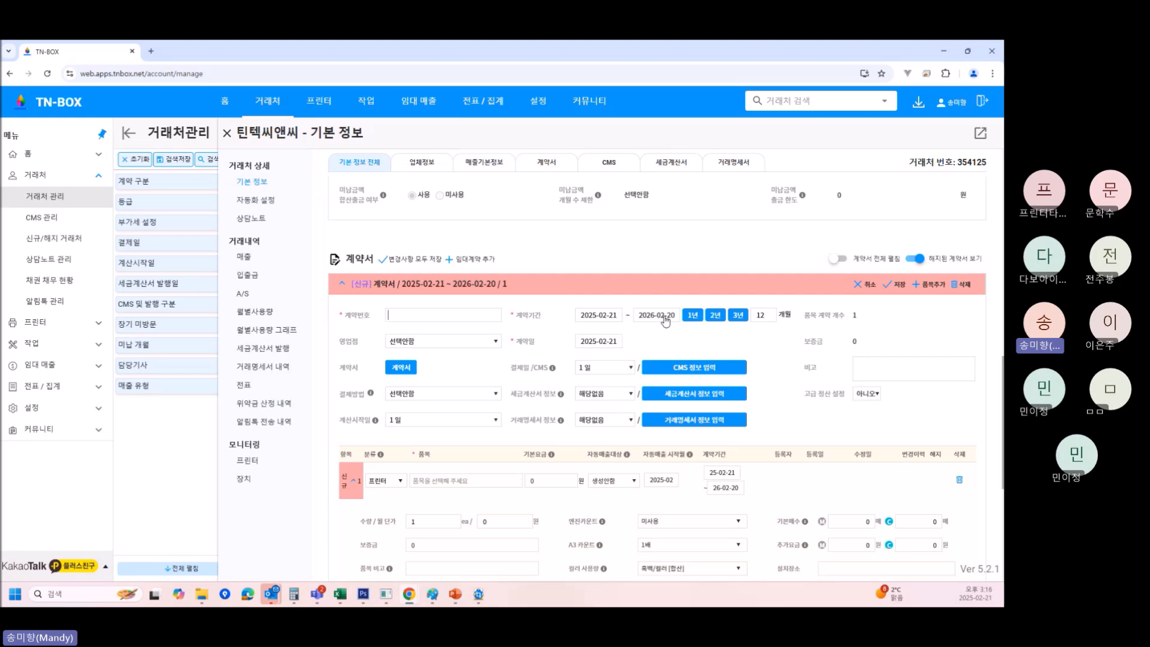
Set the contract term to end on 31 May 2027.
{"action": "left_click", "coordinate": [715, 317]}
{"action": "left_click", "coordinate": [716, 315]}
{"action": "left_click", "coordinate": [659, 316]}
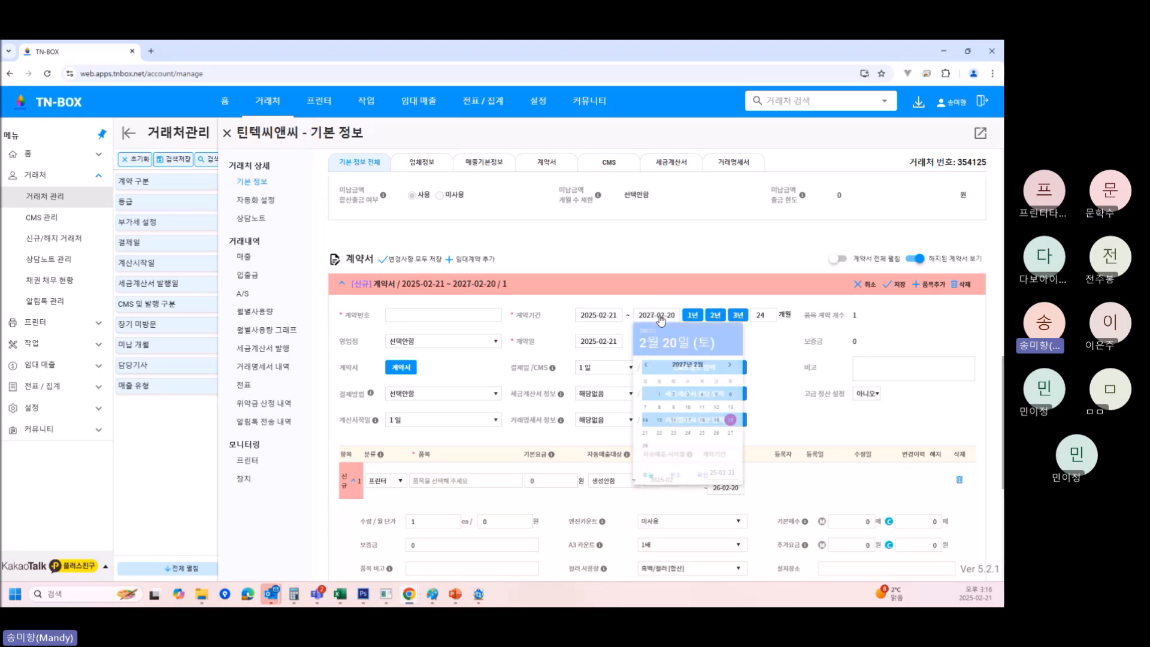
{"action": "left_click", "coordinate": [767, 381]}
{"action": "left_click", "coordinate": [767, 381]}
{"action": "left_click", "coordinate": [767, 381]}
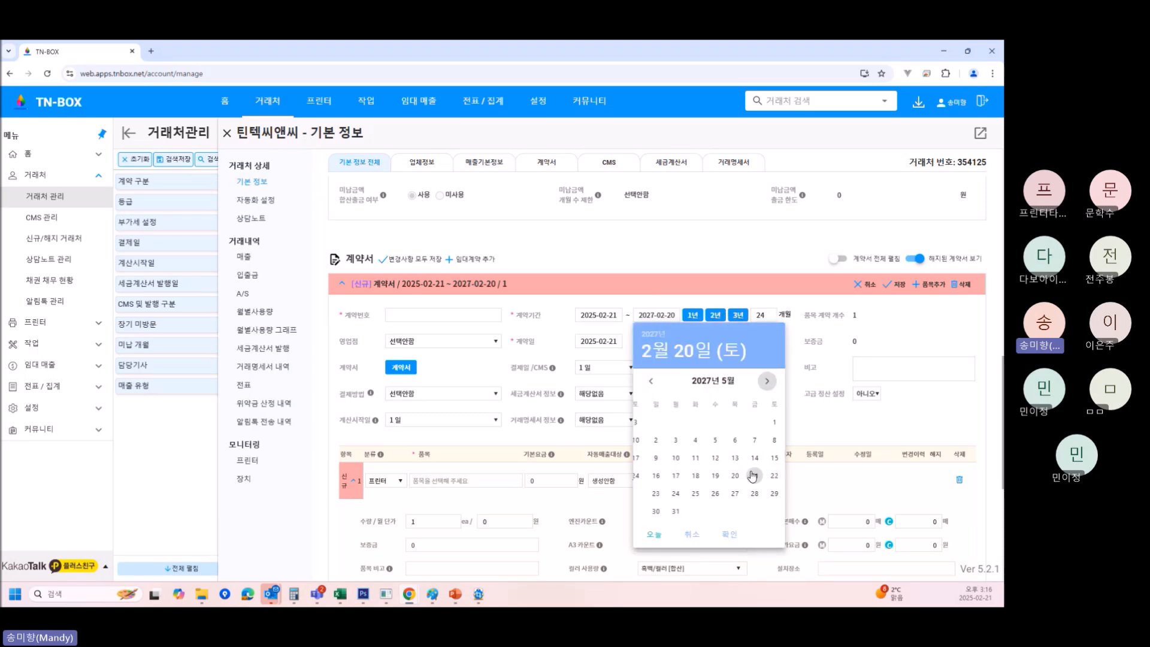
{"action": "left_click", "coordinate": [749, 493]}
{"action": "left_click", "coordinate": [670, 512]}
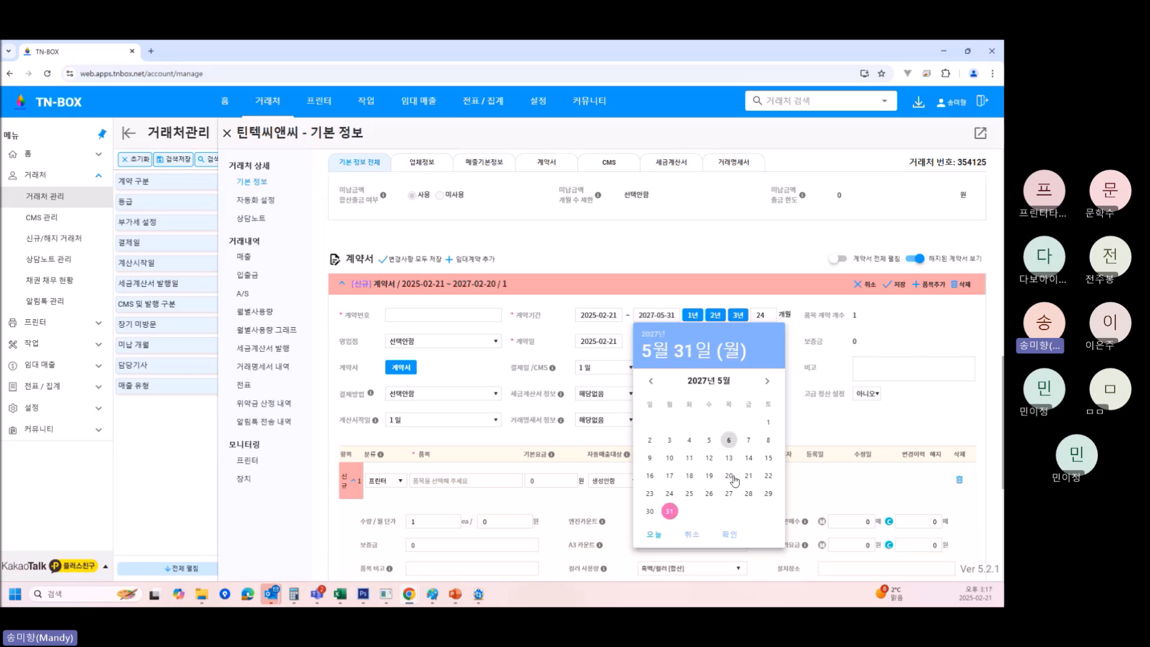
{"action": "left_click", "coordinate": [730, 534]}
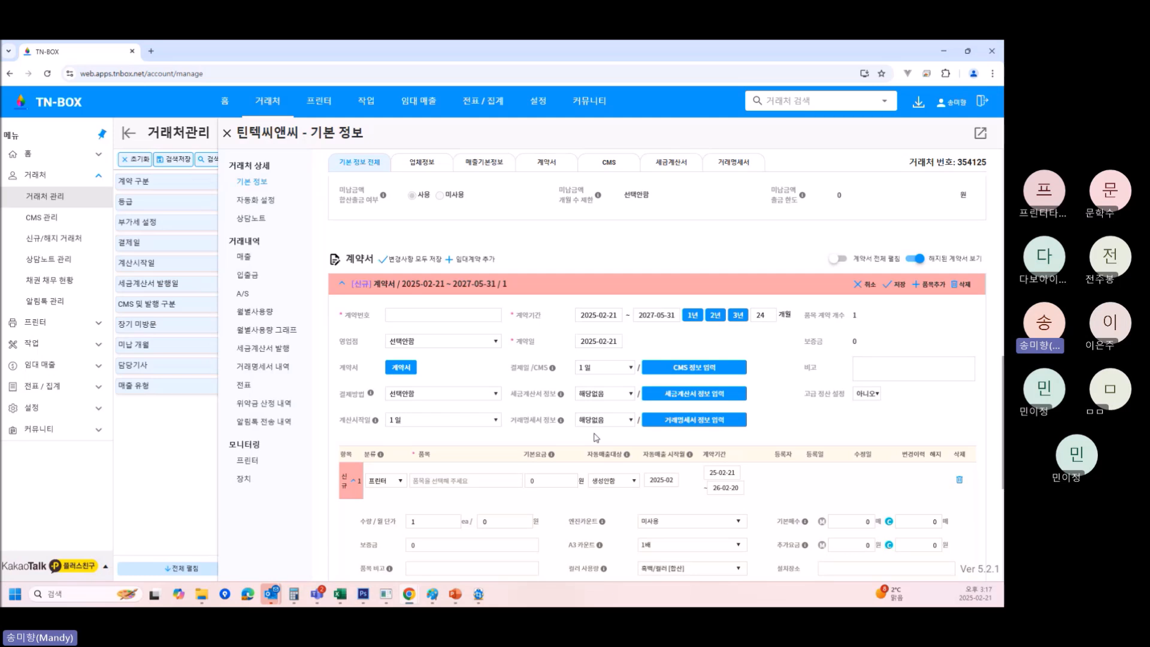
{"action": "left_click_drag", "start_coordinate": [339, 340], "coordinate": [358, 340]}
{"action": "scroll", "coordinate": [426, 368], "scroll_direction": "up", "scroll_amount": 10}
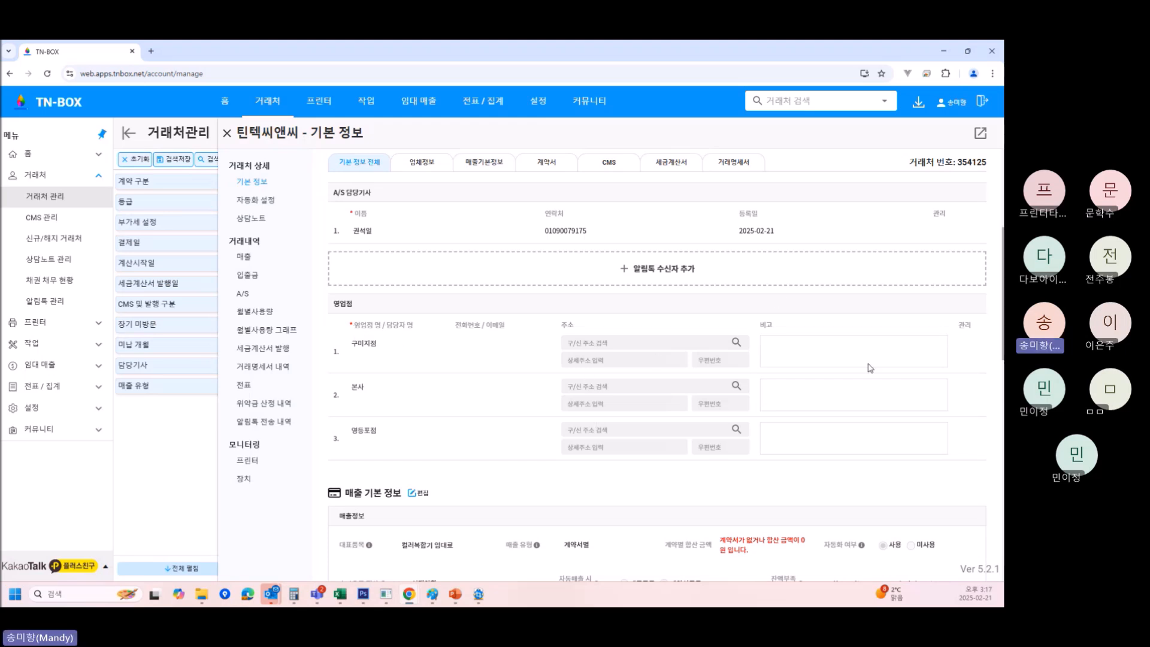
Assign the contract to the 본사 branch and enter 본사 as its contract number.
{"action": "scroll", "coordinate": [870, 368], "scroll_direction": "down", "scroll_amount": 6}
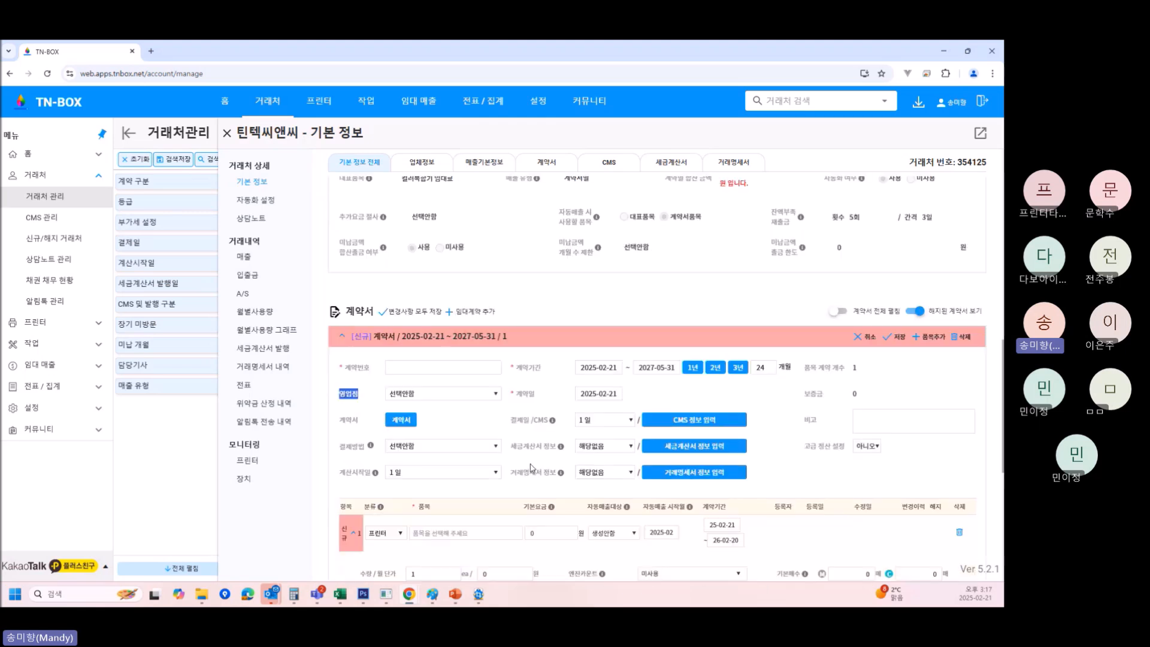
{"action": "left_click", "coordinate": [448, 398]}
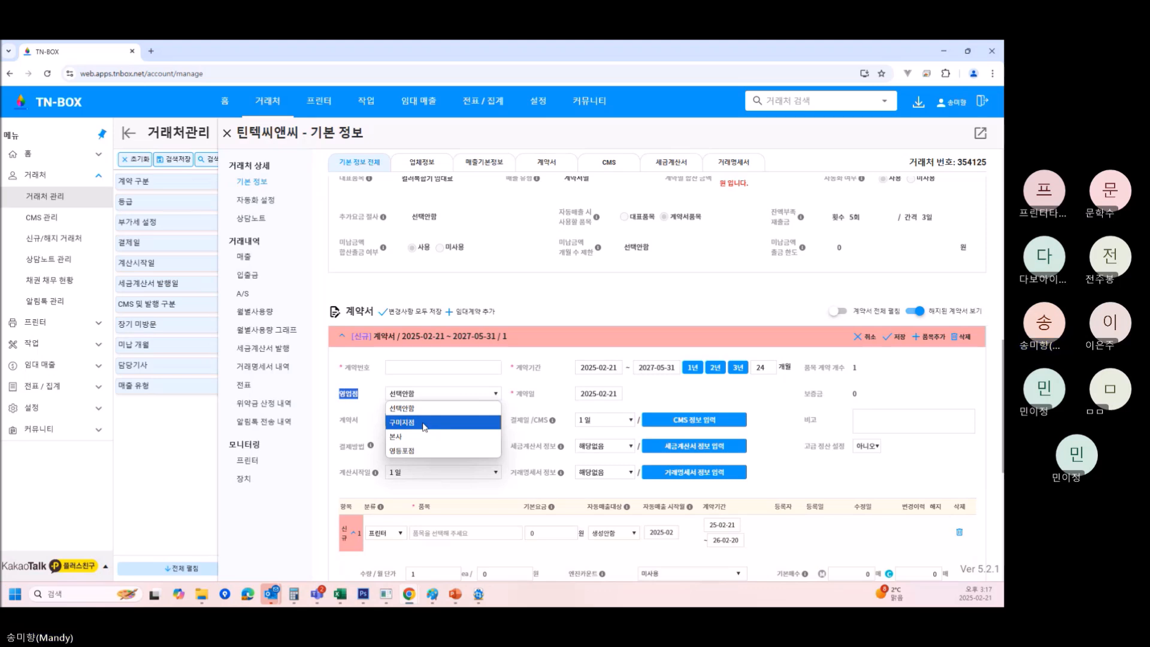
{"action": "left_click", "coordinate": [417, 438]}
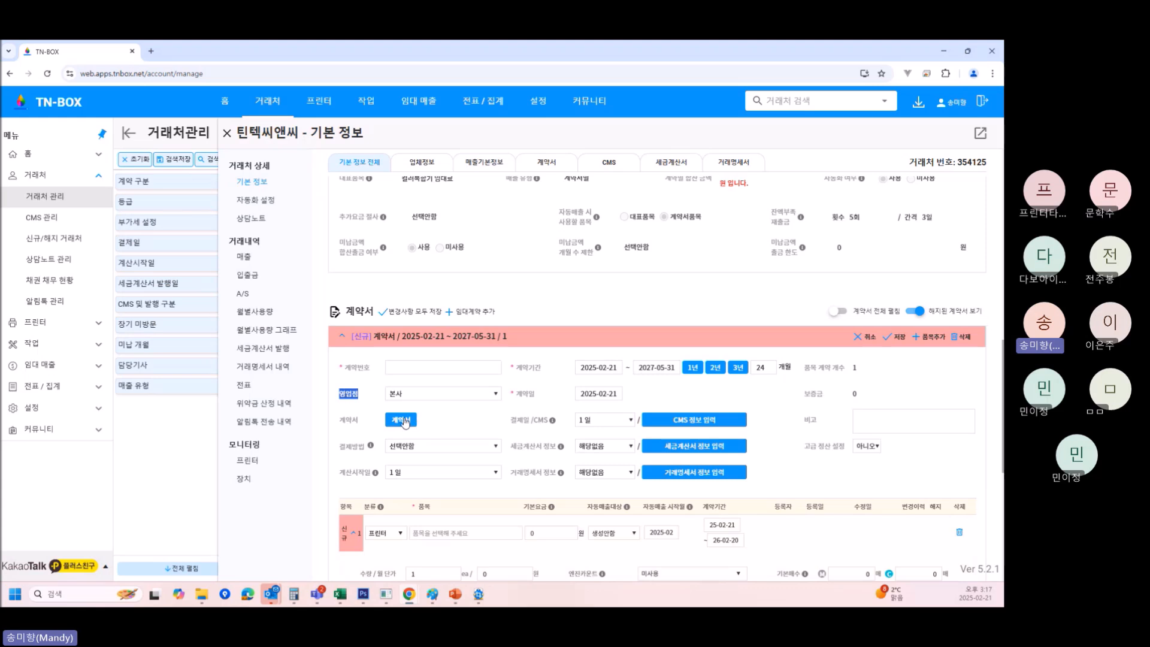
{"action": "left_click", "coordinate": [405, 364]}
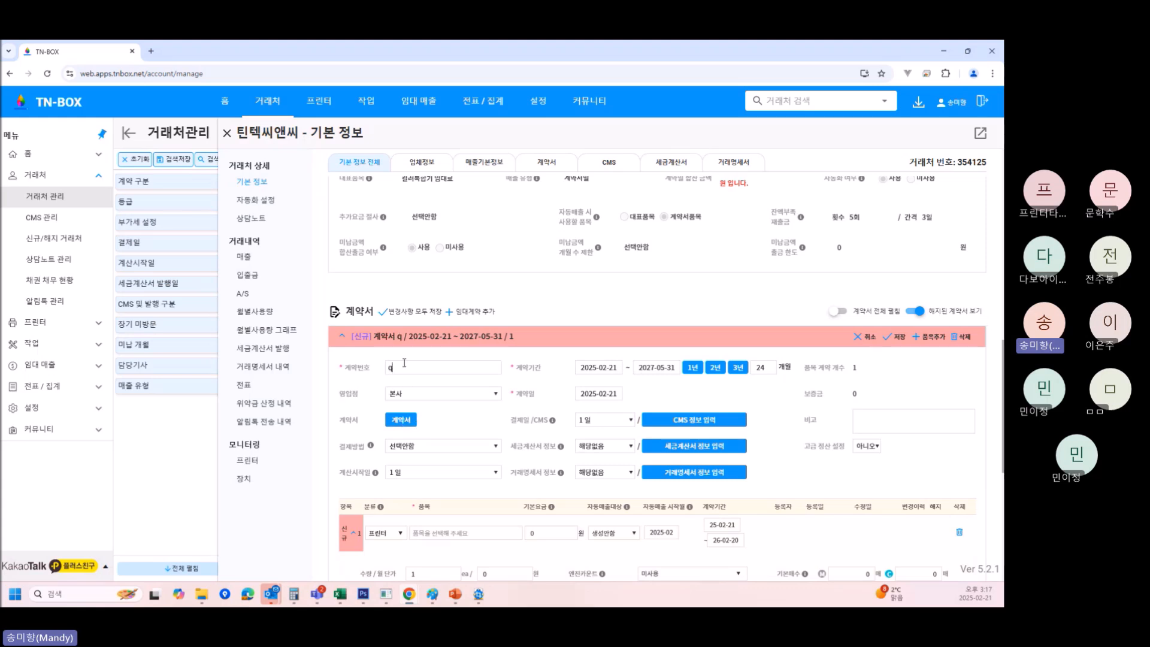
{"action": "type", "text": "본사"}
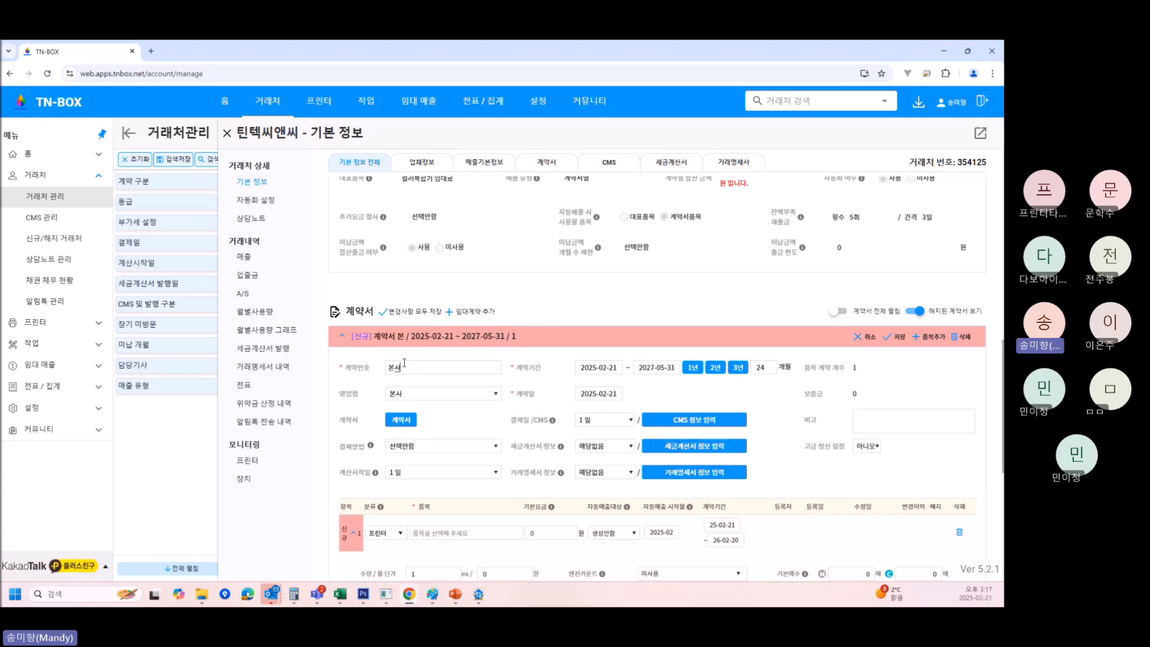
{"action": "scroll", "coordinate": [514, 411], "scroll_direction": "up", "scroll_amount": 10}
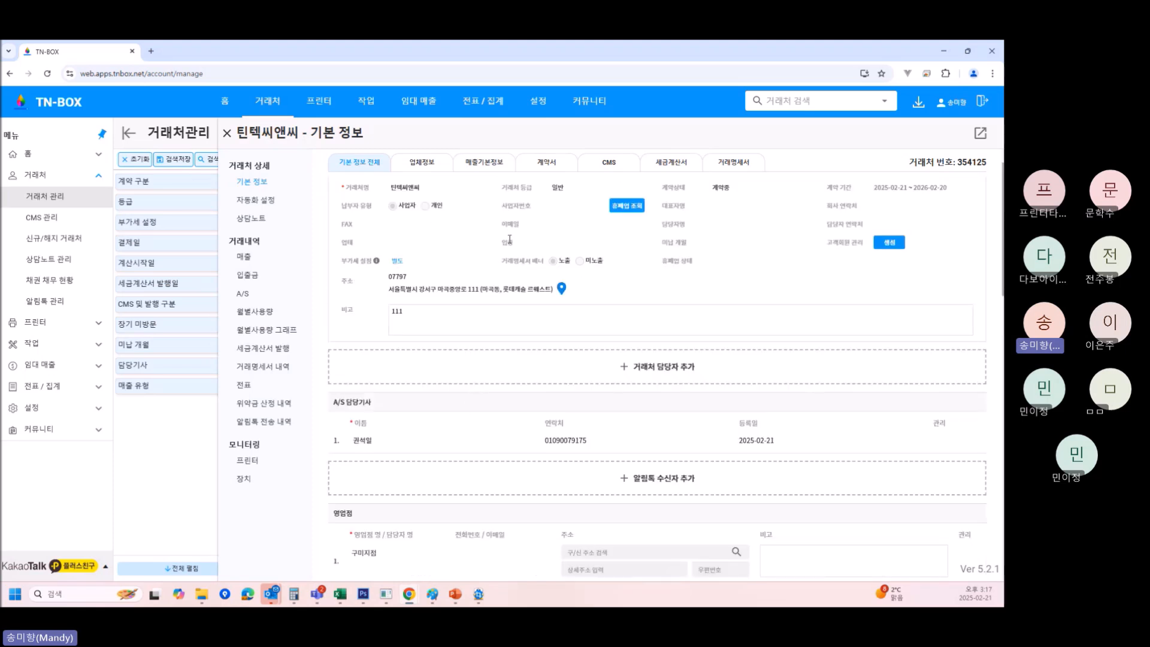
Scroll past the branch rows back down to the new contract in 계약서.
{"action": "scroll", "coordinate": [571, 294], "scroll_direction": "down", "scroll_amount": 3}
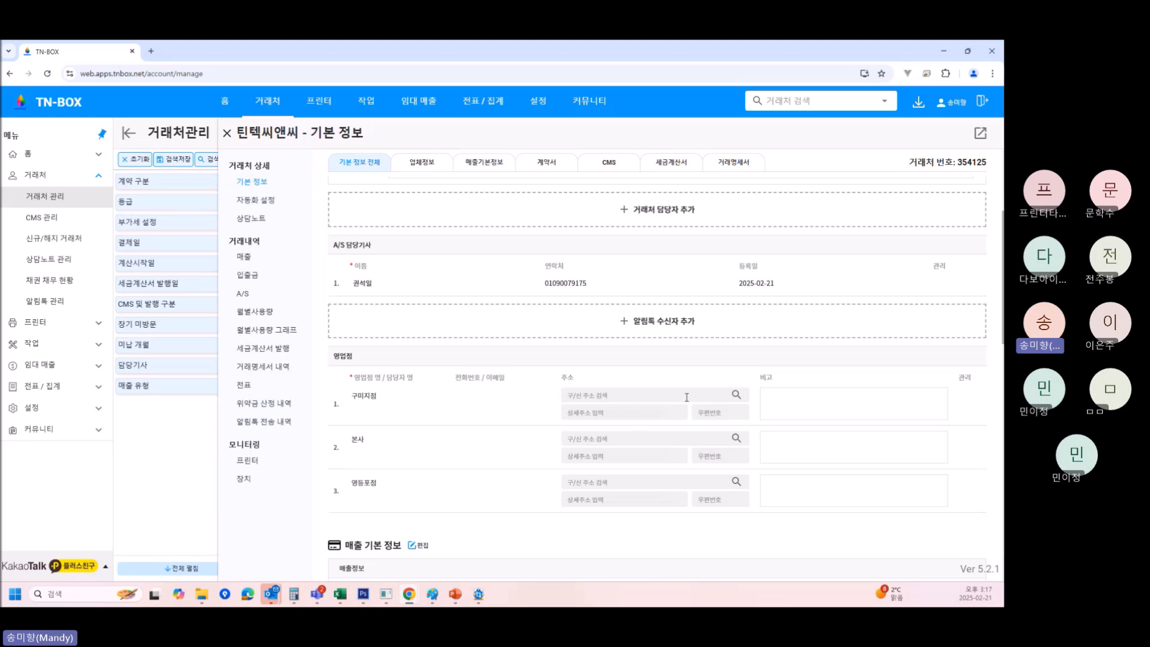
{"action": "scroll", "coordinate": [584, 453], "scroll_direction": "down", "scroll_amount": 8}
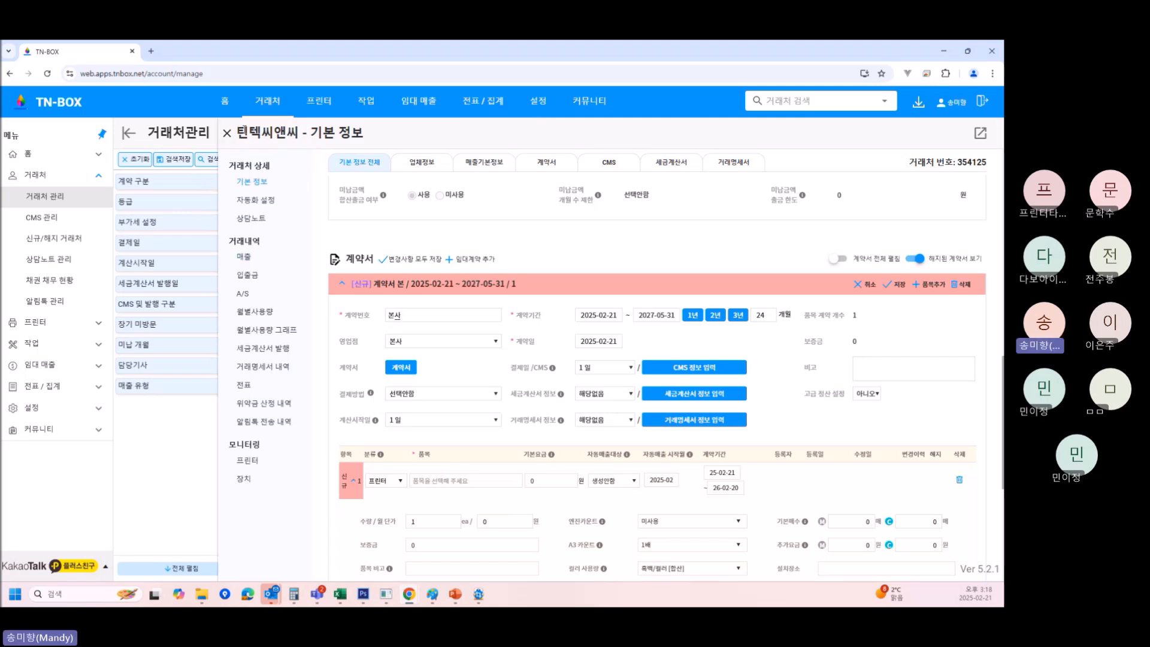
Switch the contract's 영업점 dropdown from 본사 to 영등포점.
{"action": "left_click", "coordinate": [435, 342]}
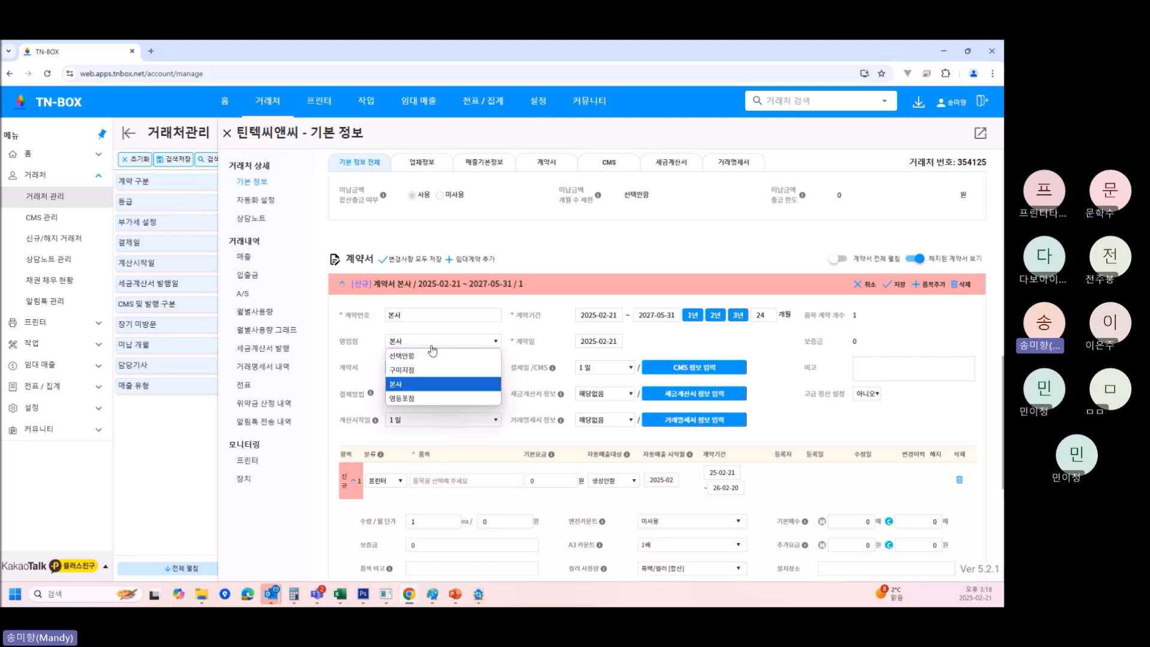
{"action": "left_click", "coordinate": [418, 399]}
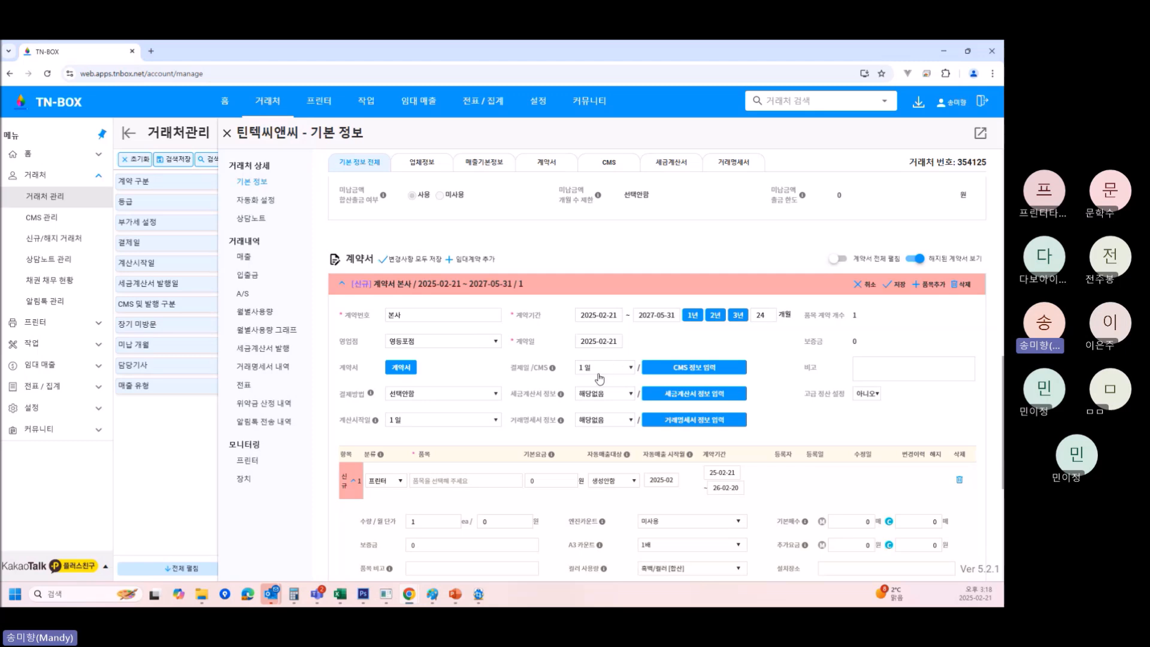
{"action": "scroll", "coordinate": [602, 379], "scroll_direction": "down", "scroll_amount": 1}
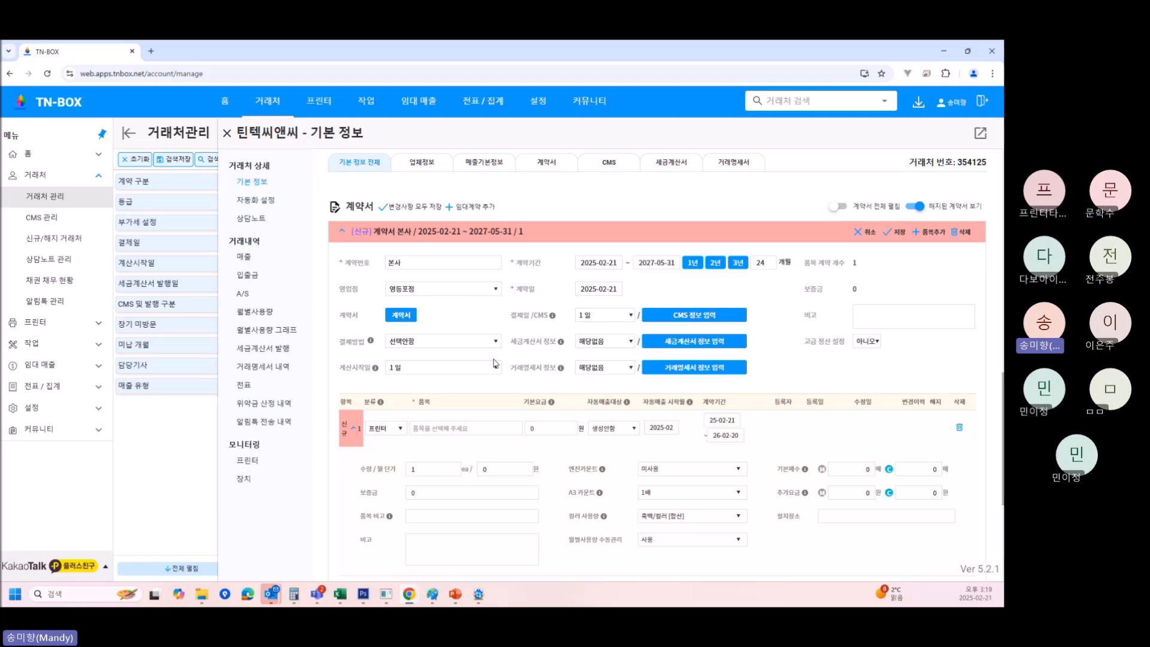
Set the contract's 계산시작일 dropdown to 21 일.
{"action": "left_click", "coordinate": [476, 369]}
{"action": "scroll", "coordinate": [444, 292], "scroll_direction": "down", "scroll_amount": 3}
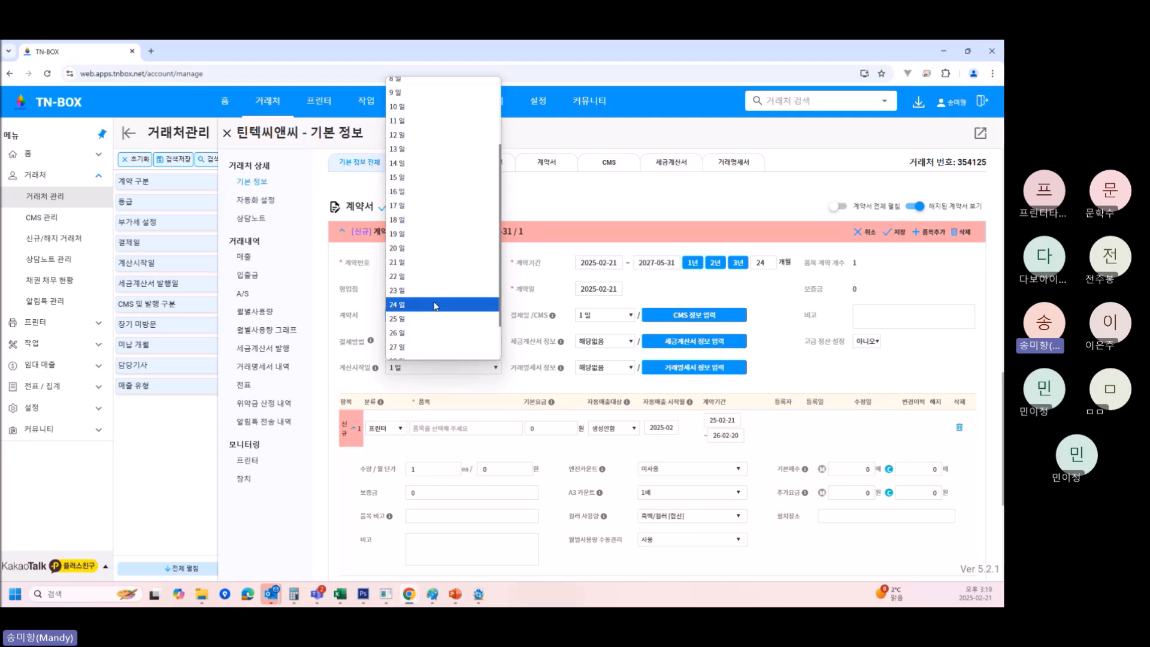
{"action": "left_click", "coordinate": [422, 263]}
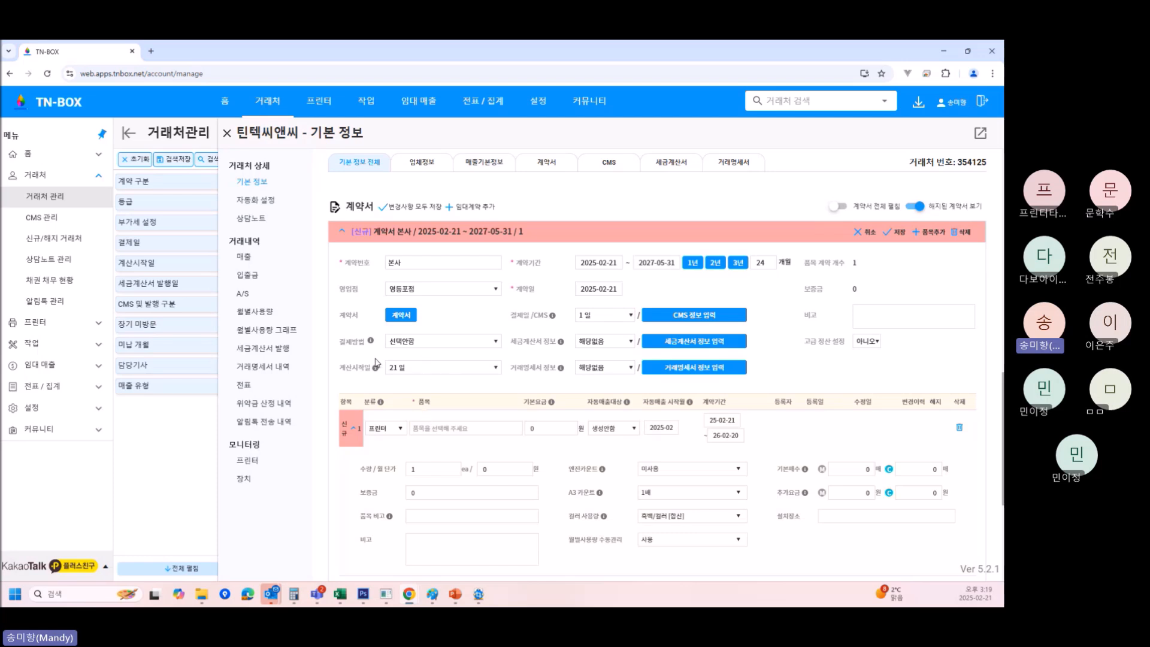
Choose 25 일 for 결제일/CMS, 세금계산서 정보 and 거래명세서 정보.
{"action": "left_click_drag", "start_coordinate": [348, 368], "coordinate": [390, 376]}
{"action": "left_click", "coordinate": [615, 322]}
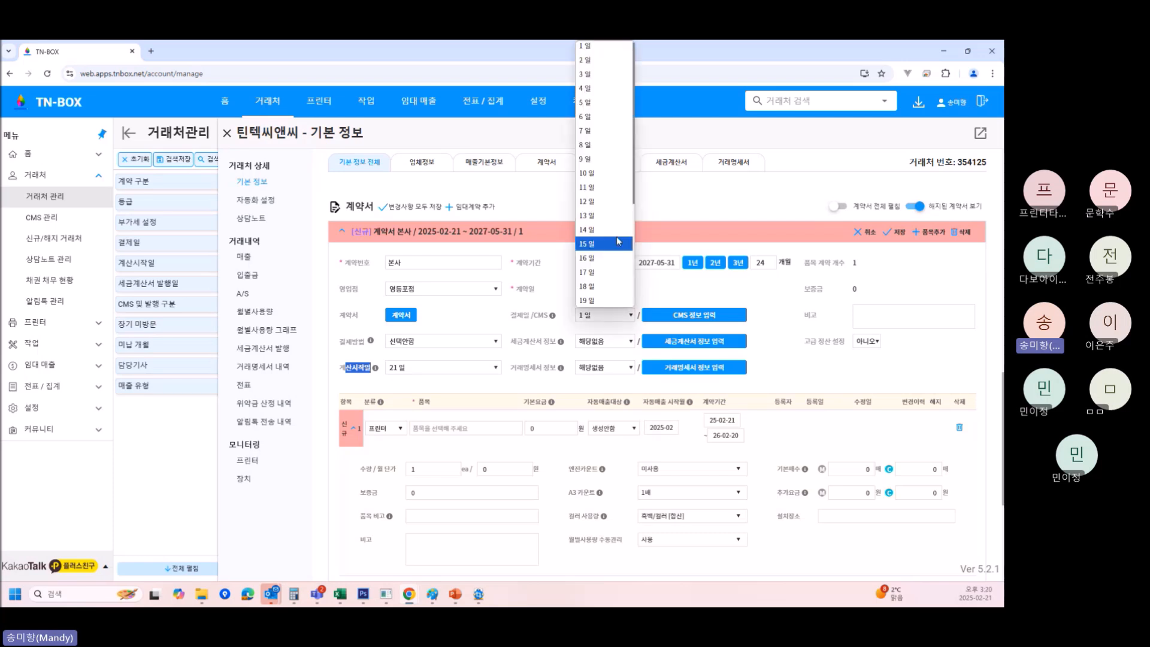
{"action": "scroll", "coordinate": [627, 299], "scroll_direction": "down", "scroll_amount": 3}
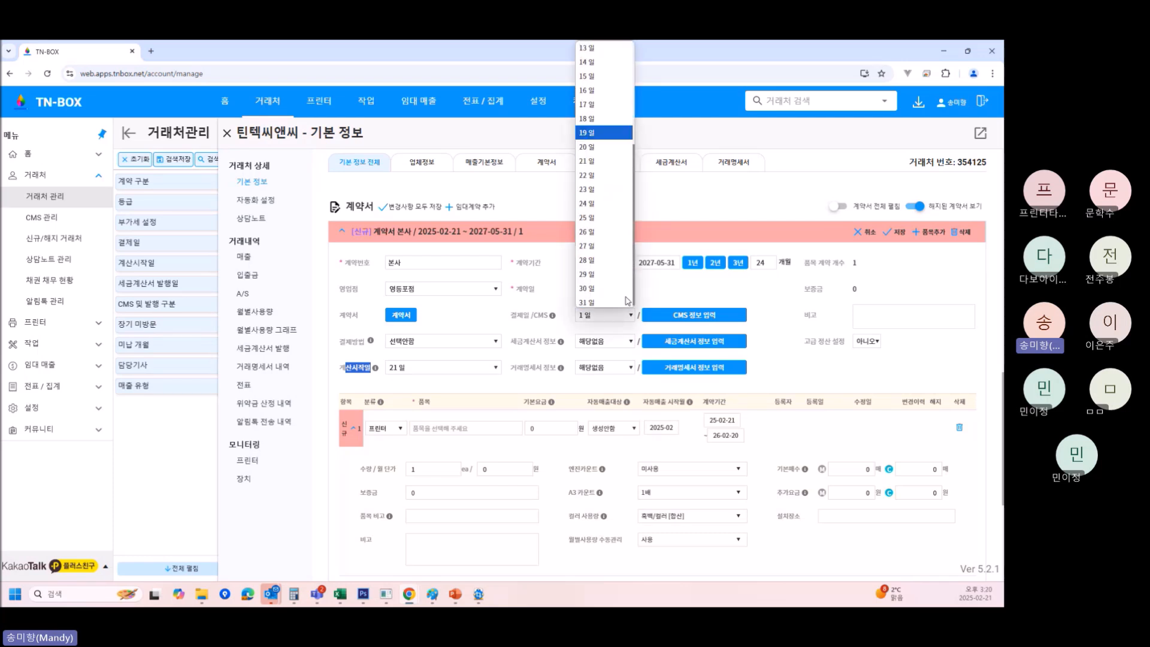
{"action": "left_click", "coordinate": [602, 219]}
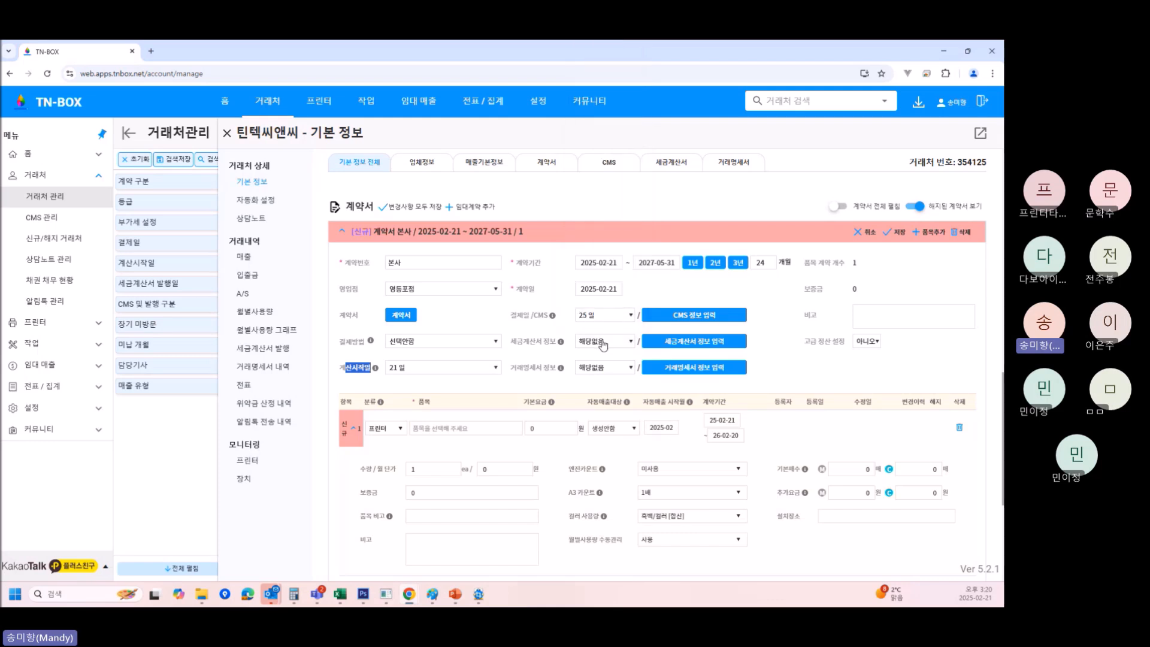
{"action": "left_click", "coordinate": [605, 342]}
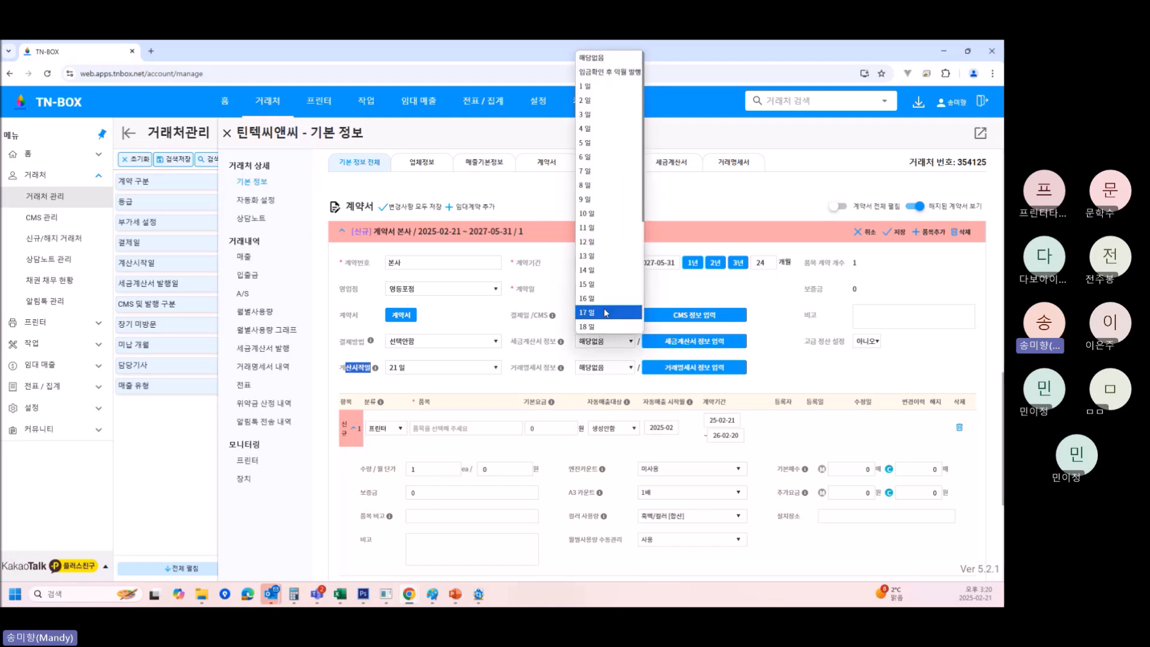
{"action": "scroll", "coordinate": [605, 311], "scroll_direction": "down", "scroll_amount": 2}
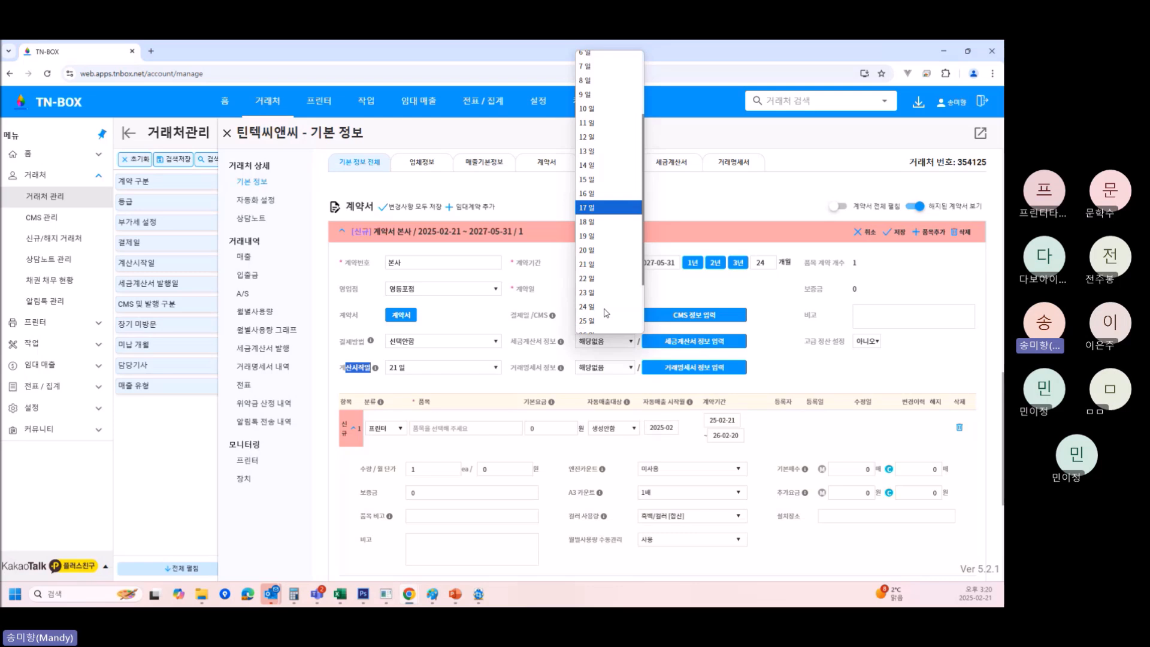
{"action": "left_click", "coordinate": [602, 264]}
{"action": "left_click", "coordinate": [610, 369]}
{"action": "scroll", "coordinate": [606, 282], "scroll_direction": "down", "scroll_amount": 4}
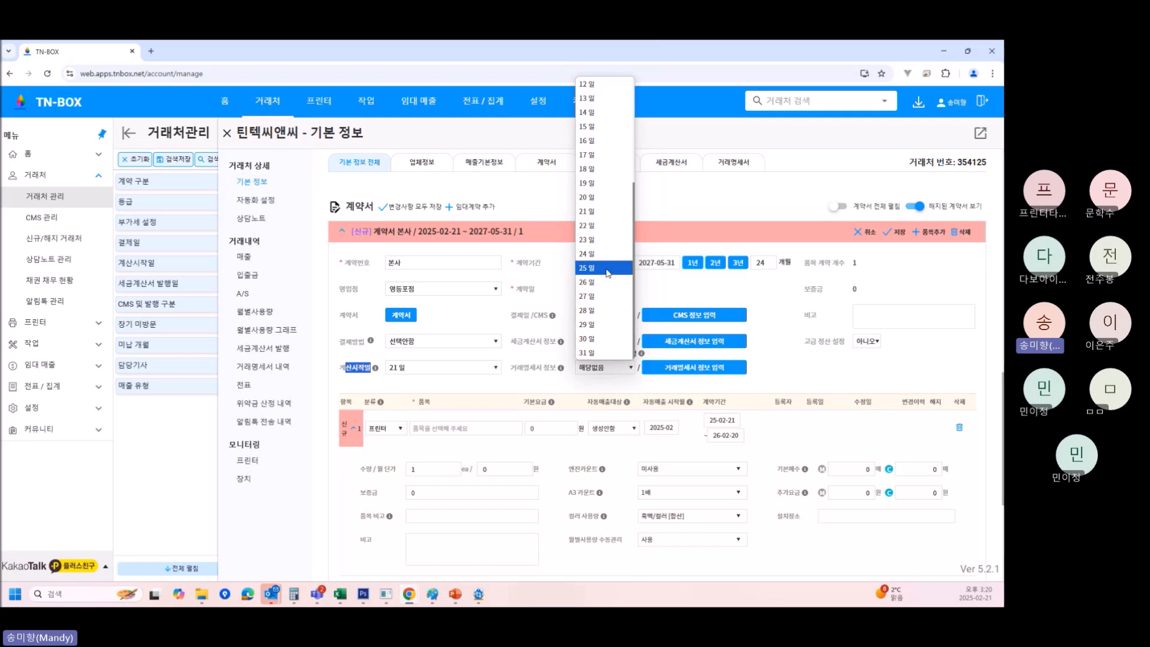
{"action": "left_click", "coordinate": [607, 268]}
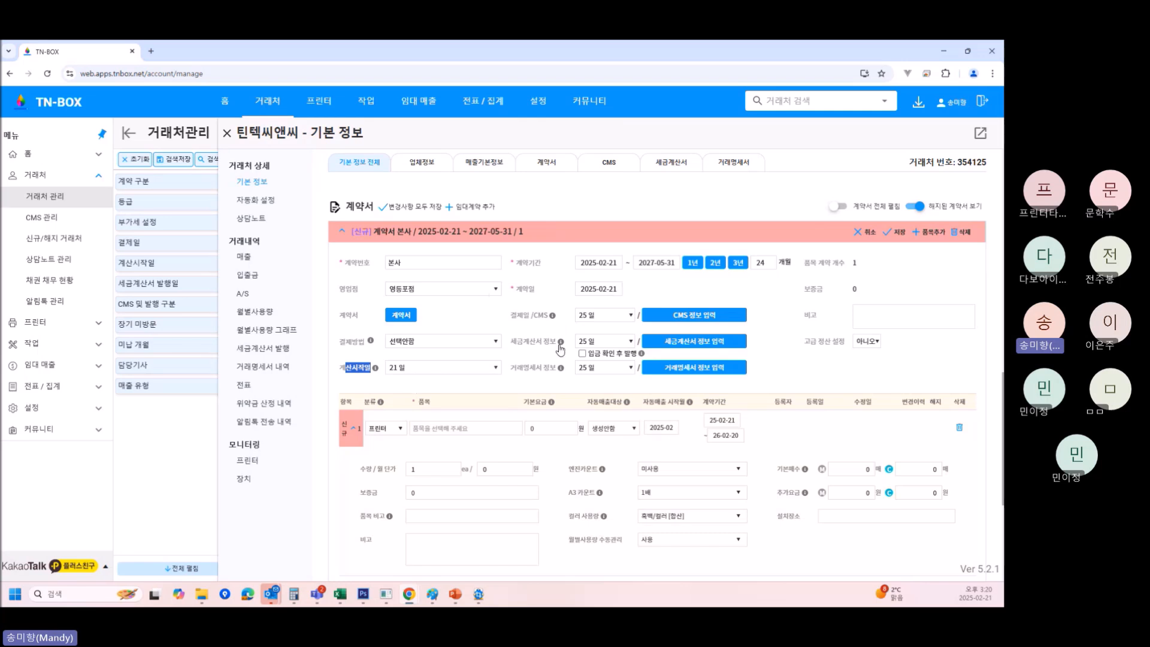
{"action": "mouse_move", "coordinate": [561, 348]}
Change the tax invoice and transaction statement days to the 26th.
{"action": "left_click", "coordinate": [605, 346]}
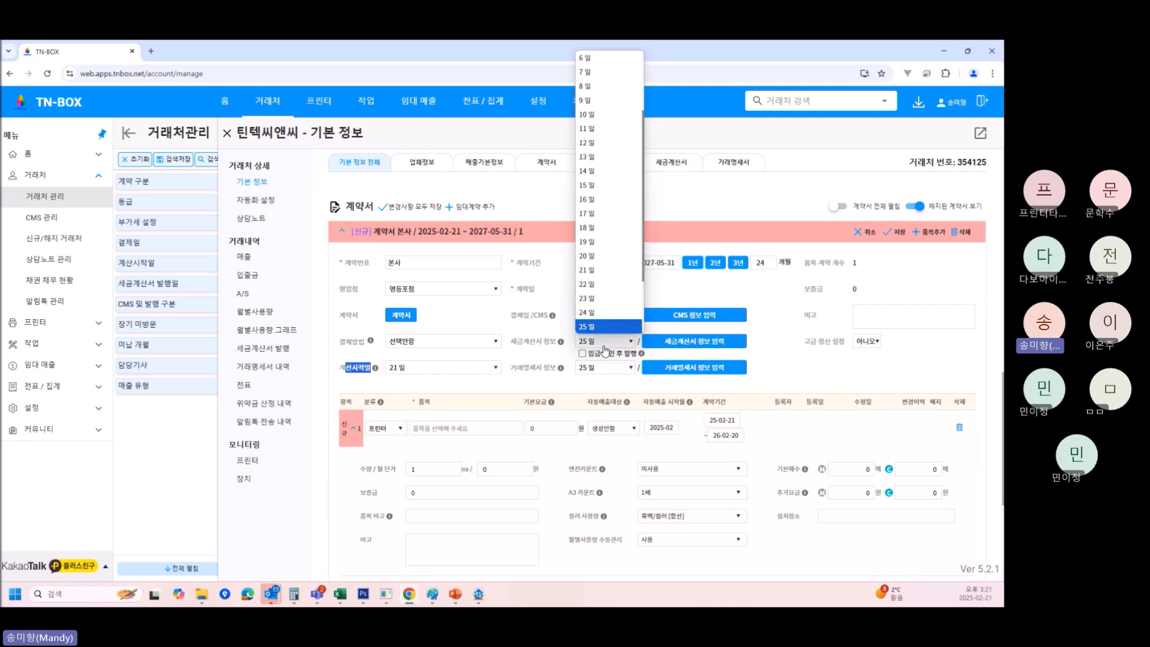
{"action": "scroll", "coordinate": [604, 325], "scroll_direction": "down", "scroll_amount": 1}
{"action": "left_click", "coordinate": [605, 266]}
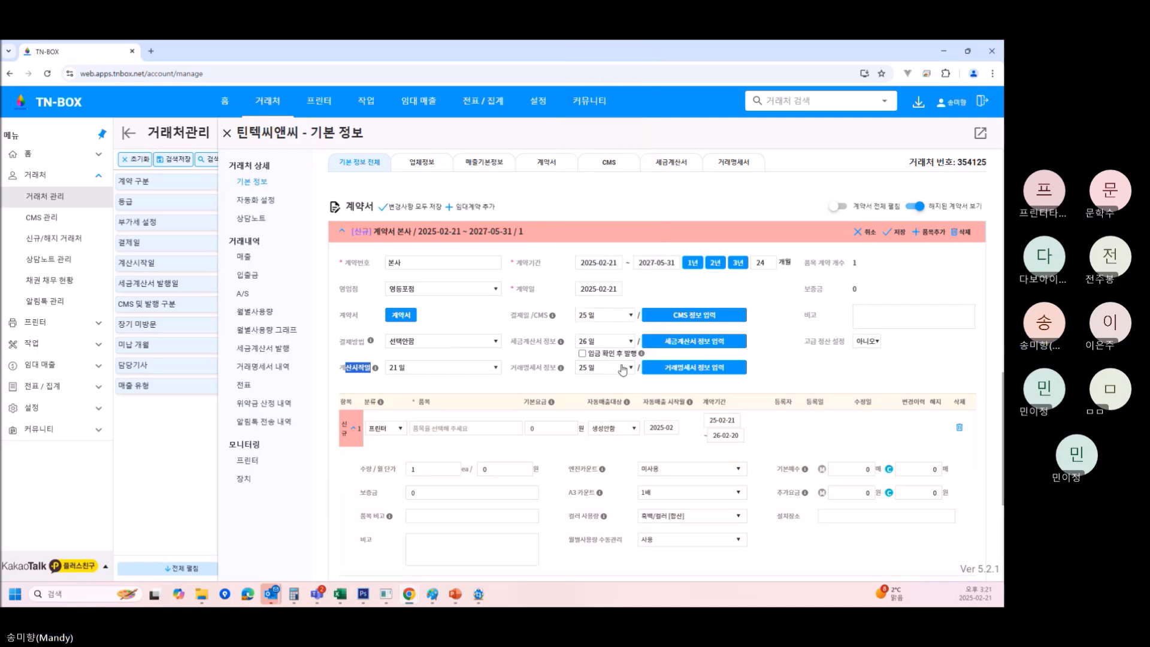
{"action": "left_click", "coordinate": [623, 369]}
{"action": "scroll", "coordinate": [623, 306], "scroll_direction": "down", "scroll_amount": 1}
{"action": "left_click", "coordinate": [630, 299]}
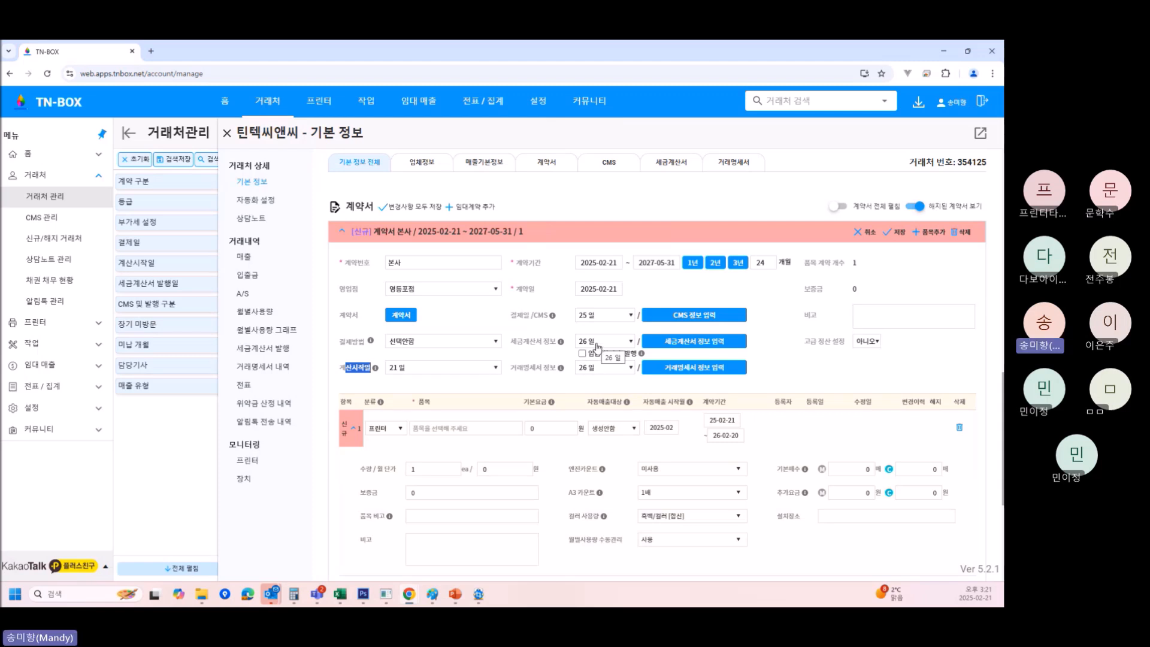
Reset the tax invoice and transaction statement days to 해당없음.
{"action": "left_click", "coordinate": [597, 346]}
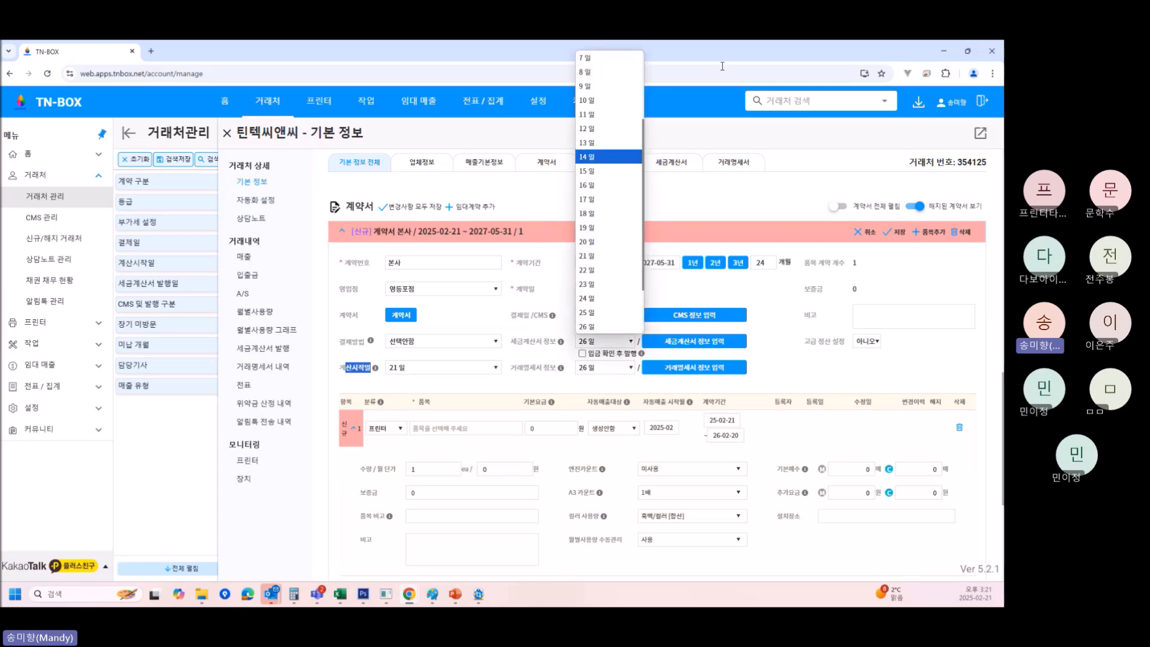
{"action": "scroll", "coordinate": [675, 429], "scroll_direction": "up", "scroll_amount": 4}
{"action": "scroll", "coordinate": [676, 429], "scroll_direction": "down", "scroll_amount": 4}
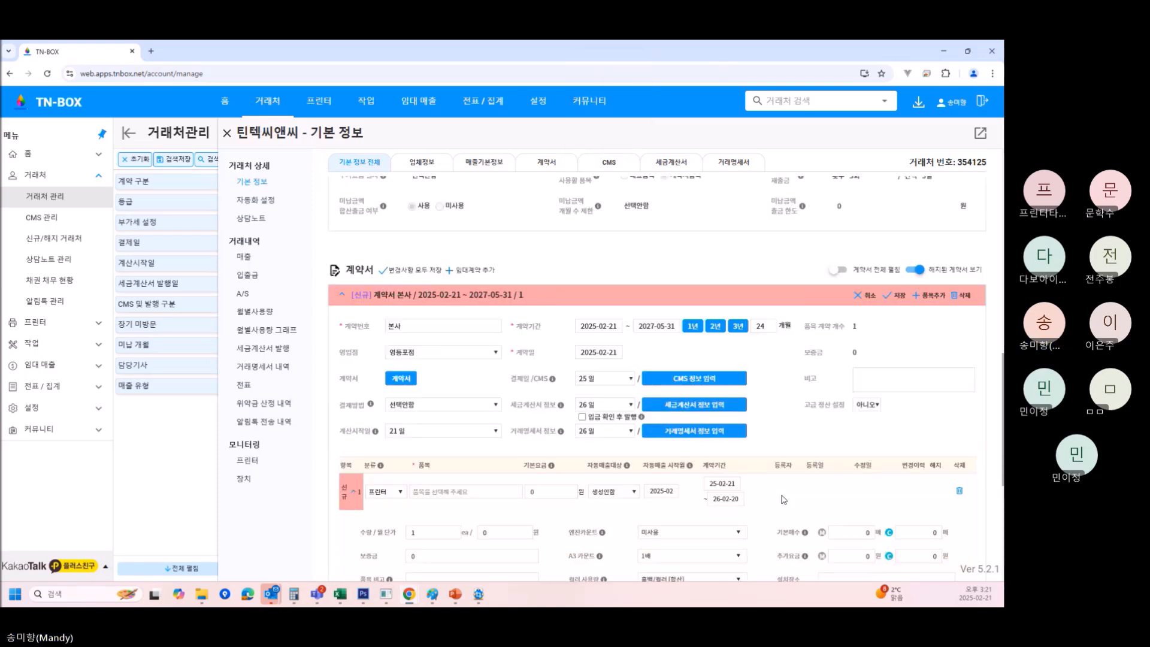
{"action": "left_click", "coordinate": [618, 343]}
{"action": "scroll", "coordinate": [623, 179], "scroll_direction": "up", "scroll_amount": 3}
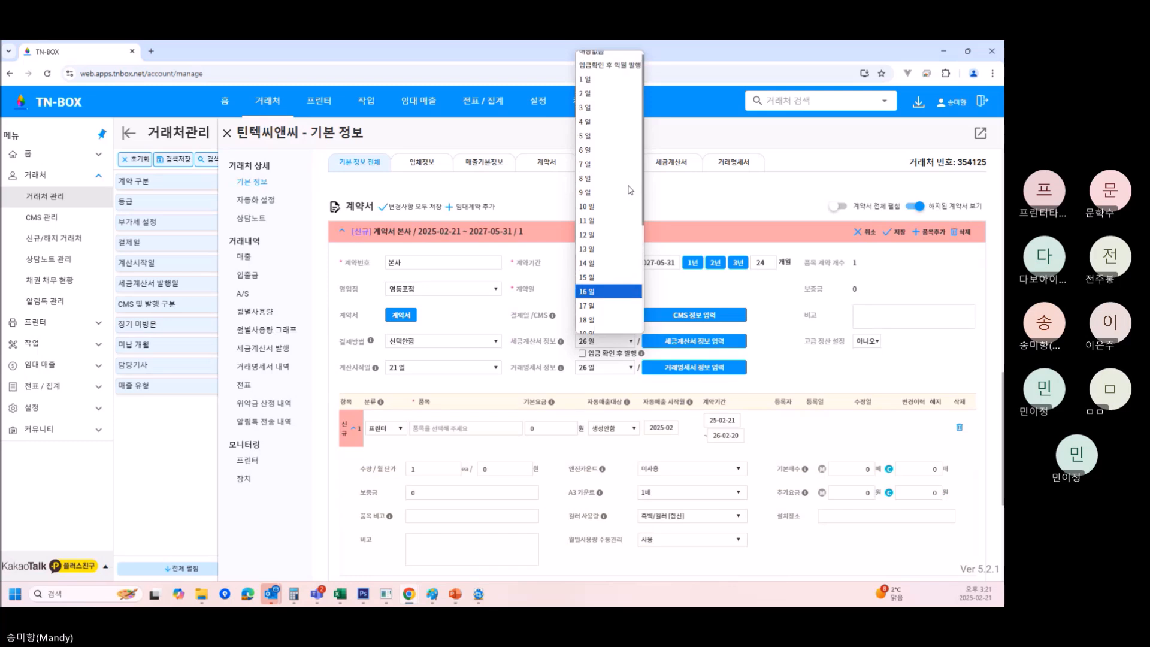
{"action": "left_click", "coordinate": [627, 67]}
{"action": "left_click", "coordinate": [605, 368]}
{"action": "scroll", "coordinate": [595, 151], "scroll_direction": "up", "scroll_amount": 3}
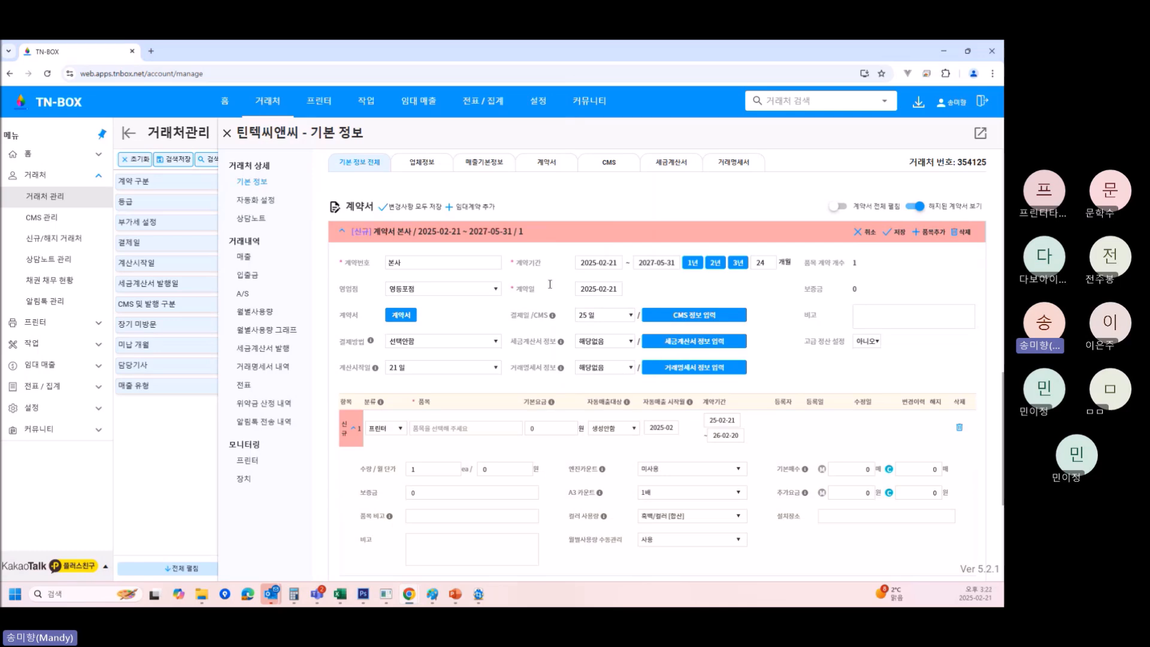
Review the 세금계산서 정보 입력 details without changes and pick 26일 as tax invoice day.
{"action": "left_click", "coordinate": [708, 344]}
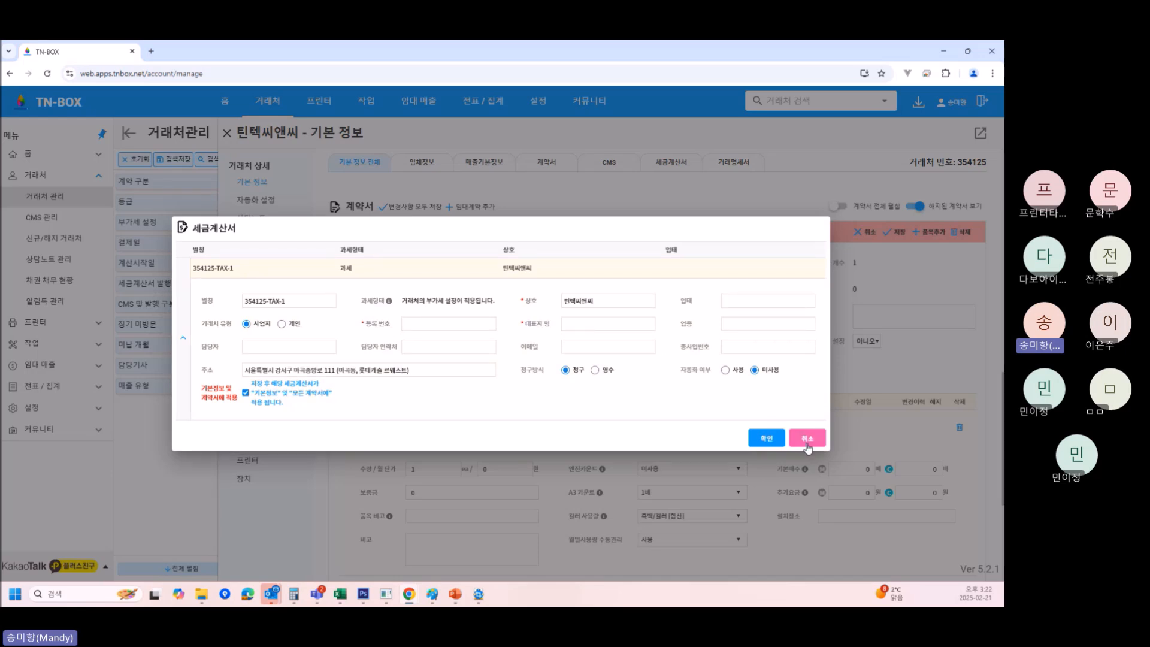
{"action": "left_click", "coordinate": [808, 438]}
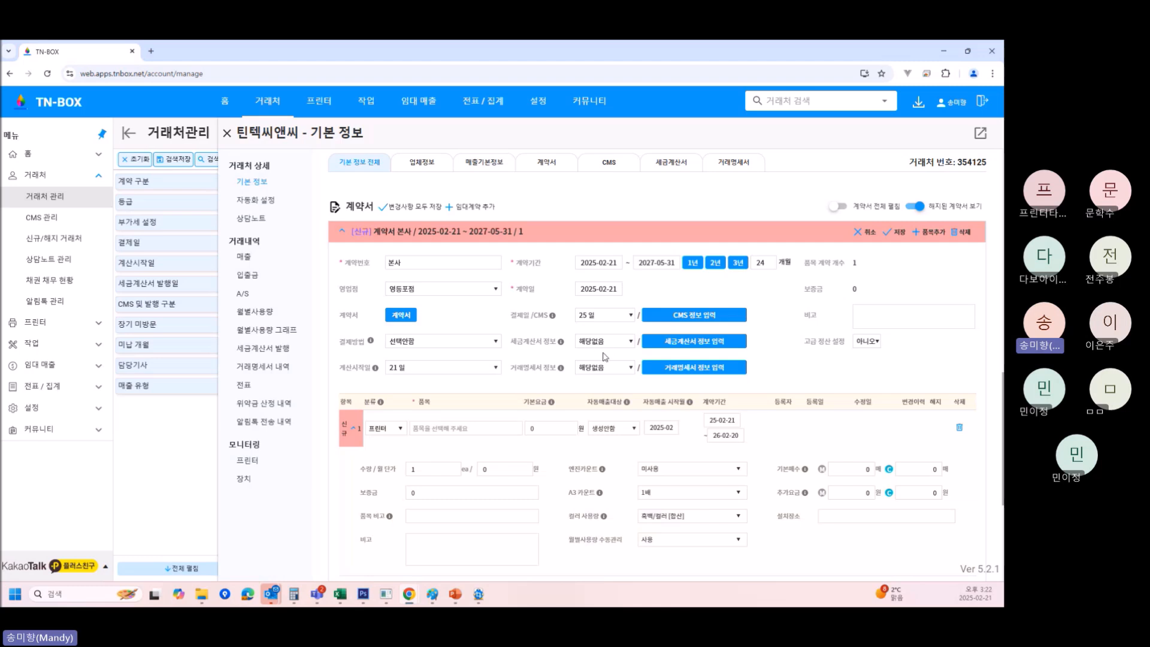
{"action": "left_click", "coordinate": [611, 344]}
{"action": "scroll", "coordinate": [605, 326], "scroll_direction": "down", "scroll_amount": 3}
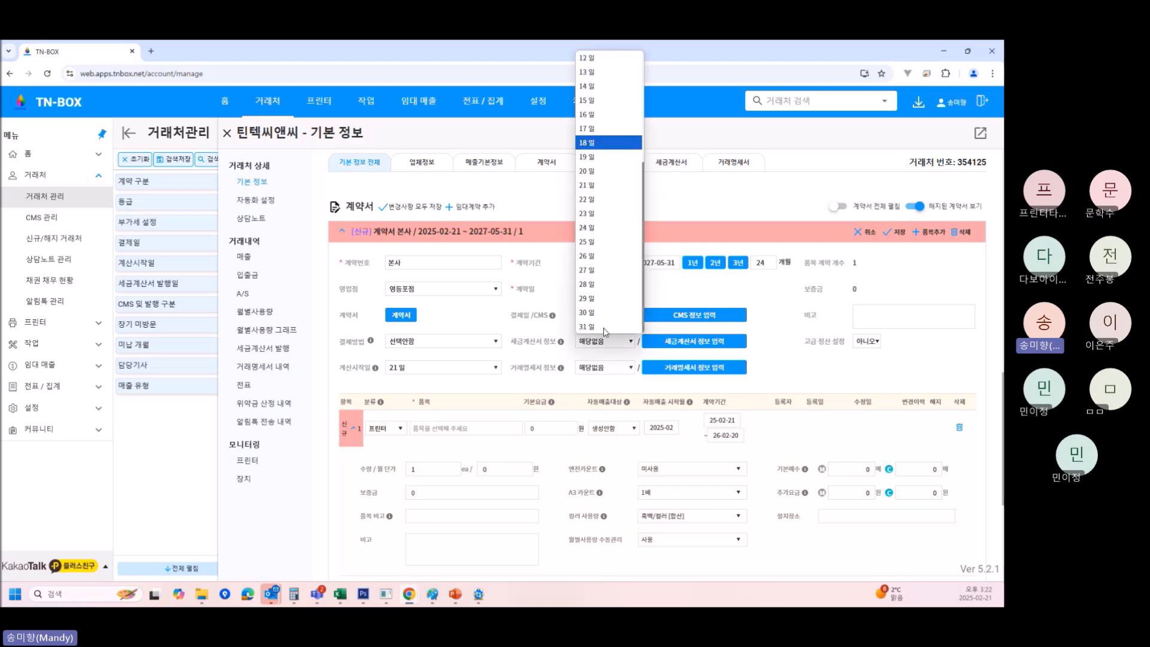
{"action": "left_click", "coordinate": [599, 256]}
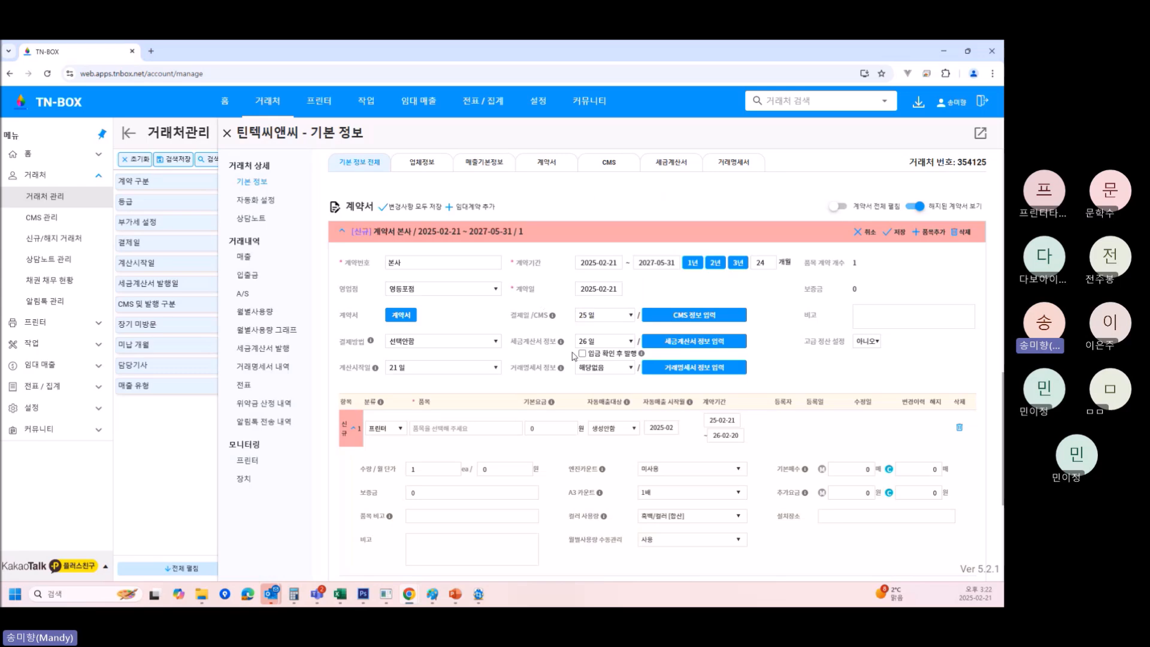
Recheck the tax invoice details, then change the tax invoice day to 24일.
{"action": "left_click", "coordinate": [706, 341]}
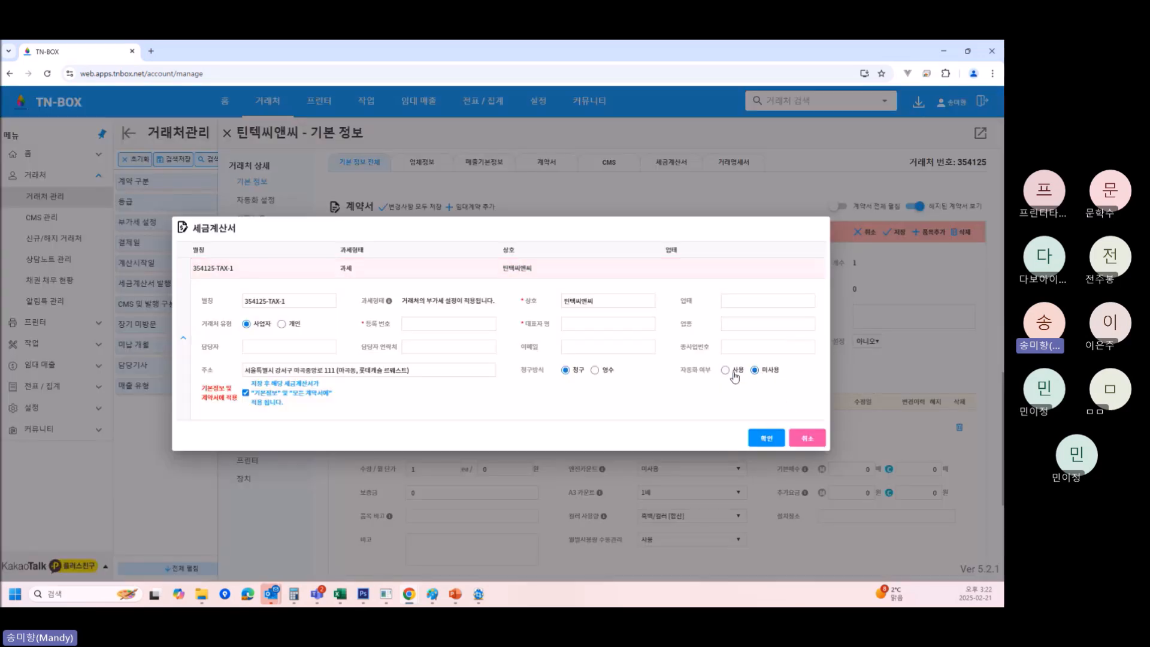
{"action": "left_click", "coordinate": [809, 439]}
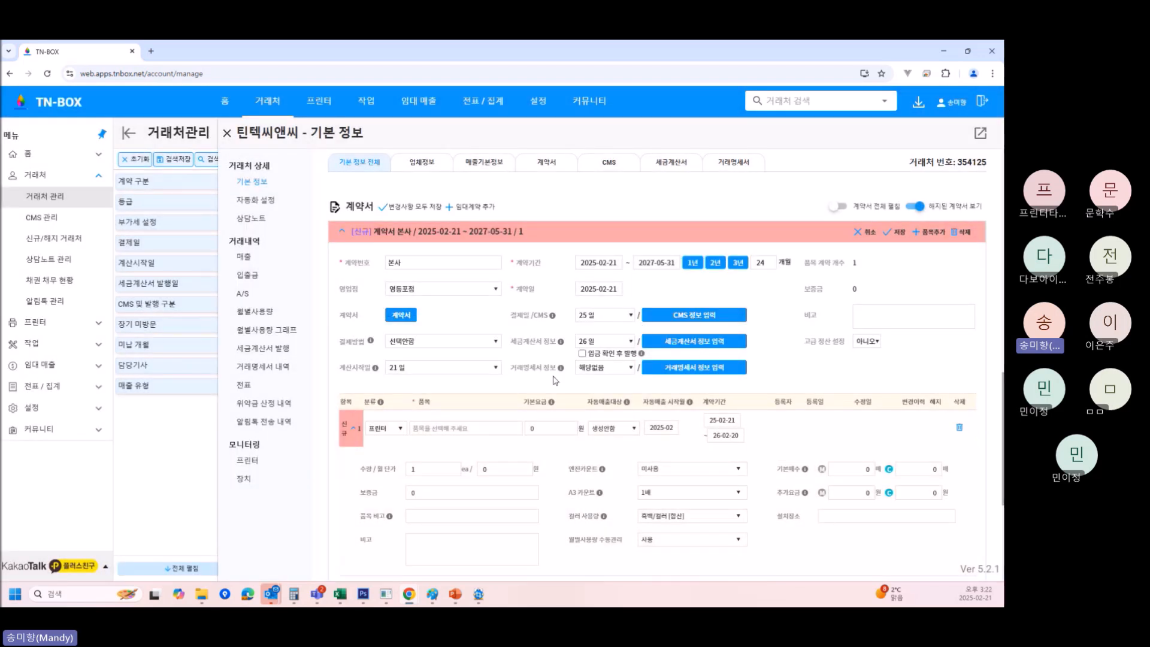
{"action": "left_click", "coordinate": [601, 343]}
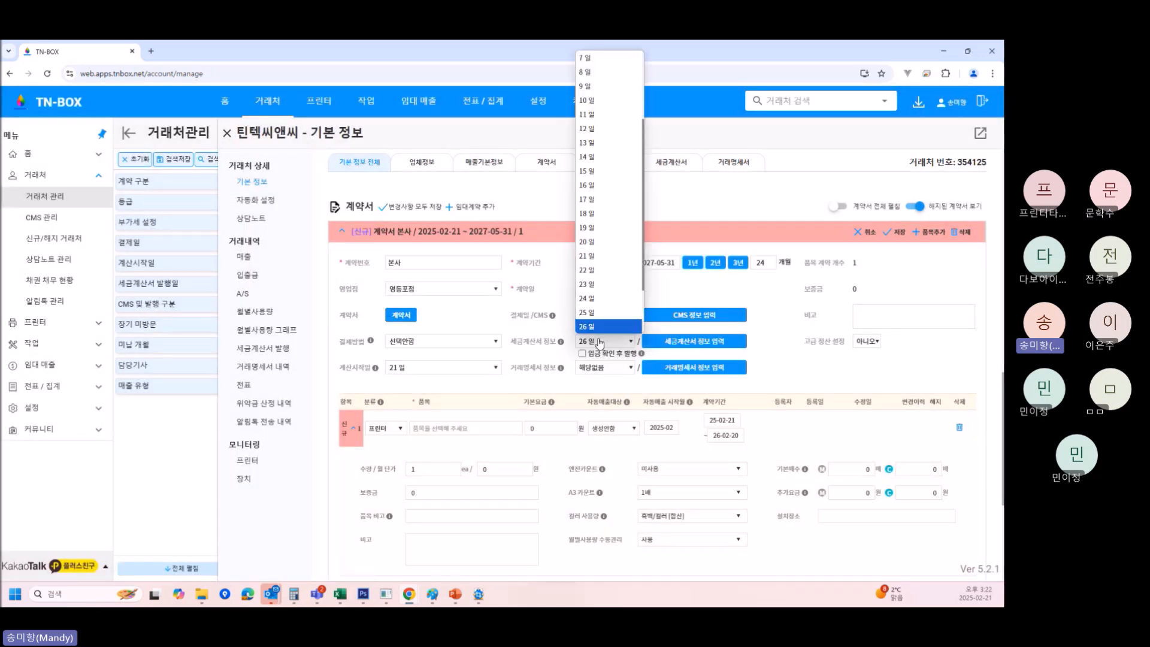
{"action": "left_click", "coordinate": [600, 304]}
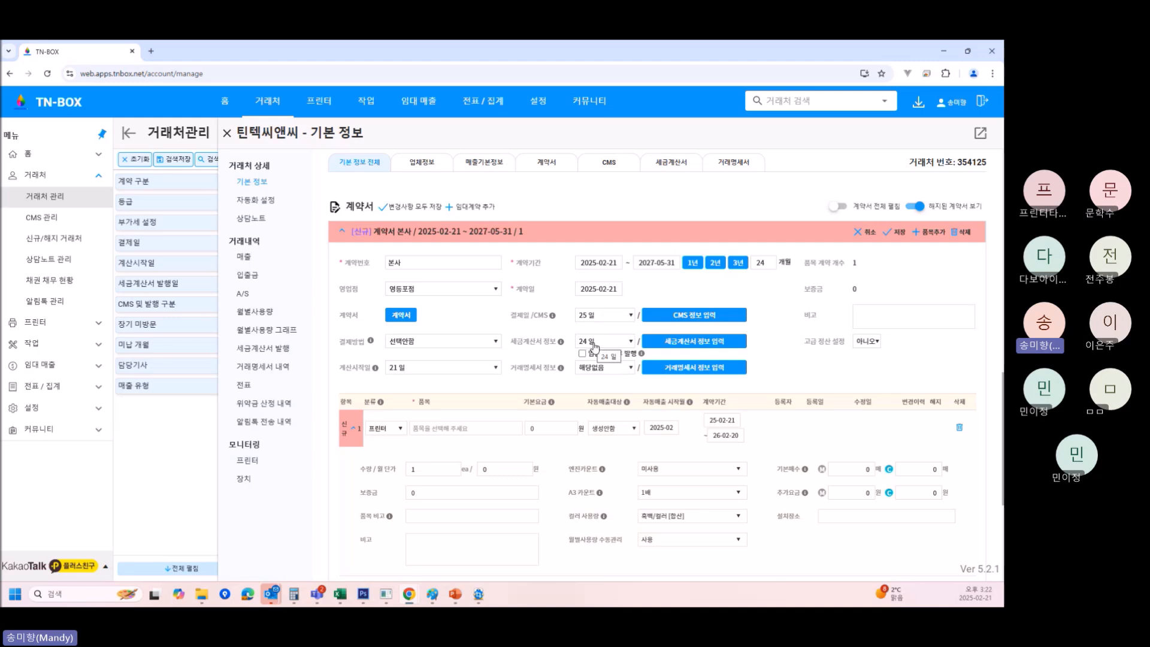
Search 2260 in the 품목 field and pick DocuCentre-IV C2260.
{"action": "scroll", "coordinate": [661, 375], "scroll_direction": "down", "scroll_amount": 1}
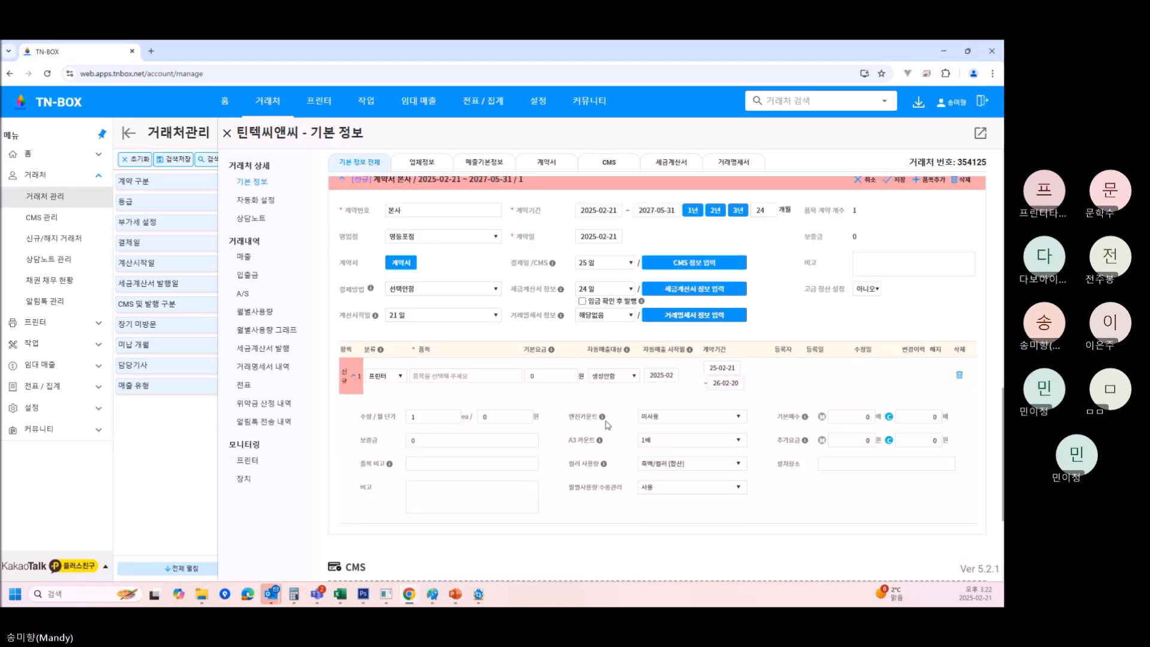
{"action": "scroll", "coordinate": [618, 427], "scroll_direction": "down", "scroll_amount": 1}
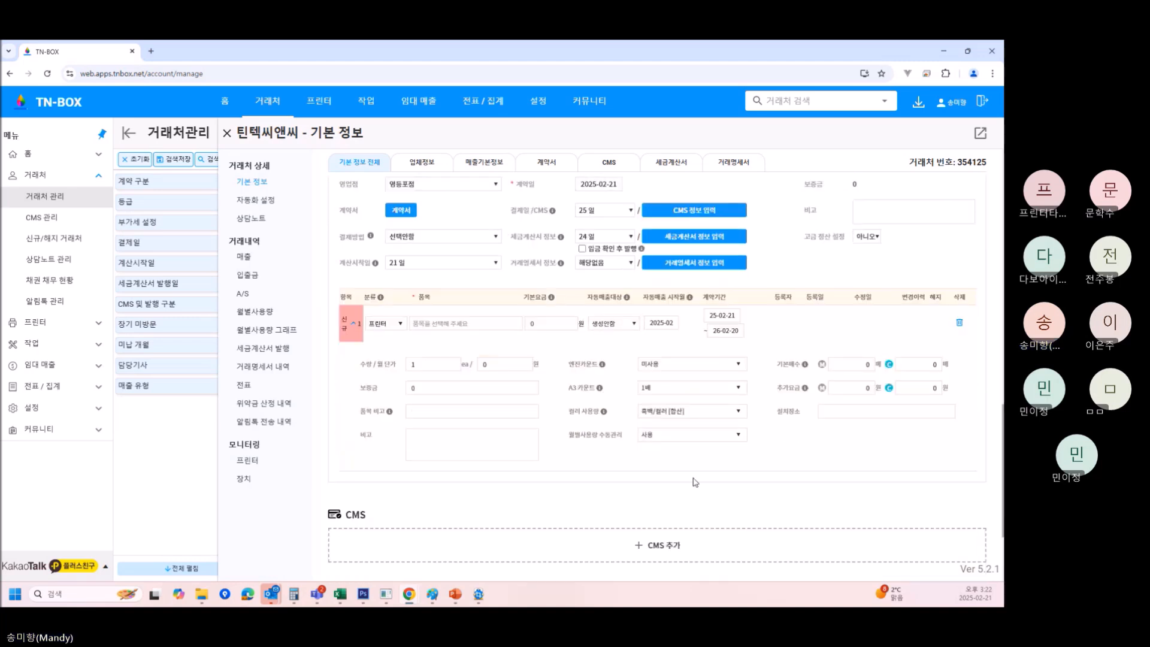
{"action": "left_click", "coordinate": [446, 327]}
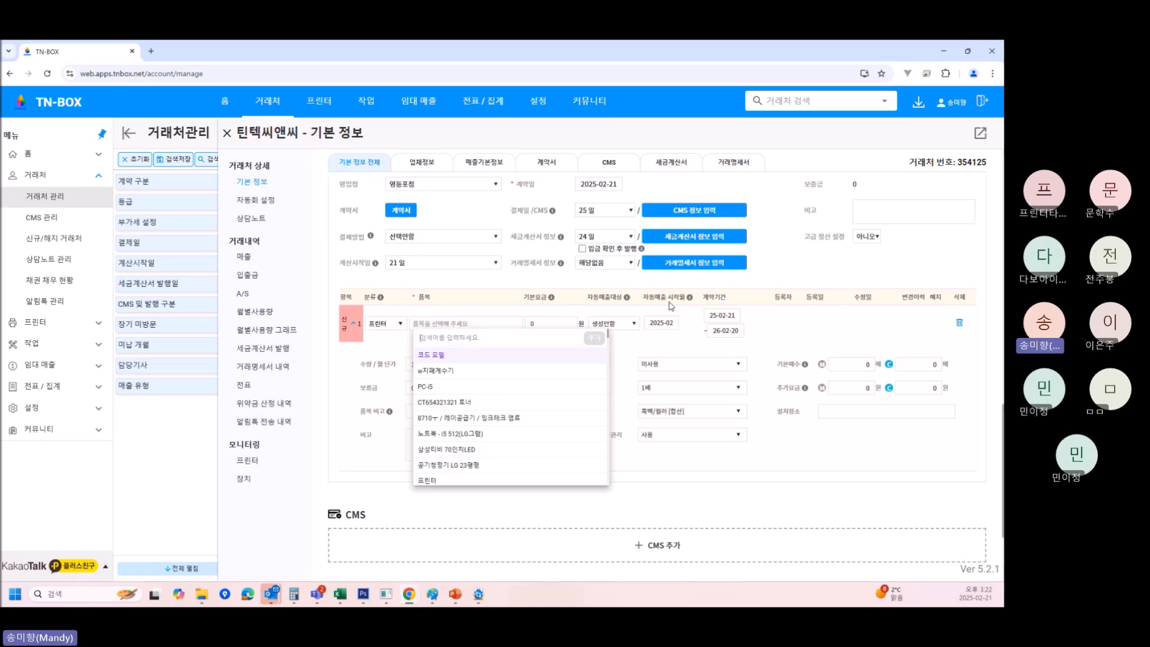
{"action": "type", "text": "2260"}
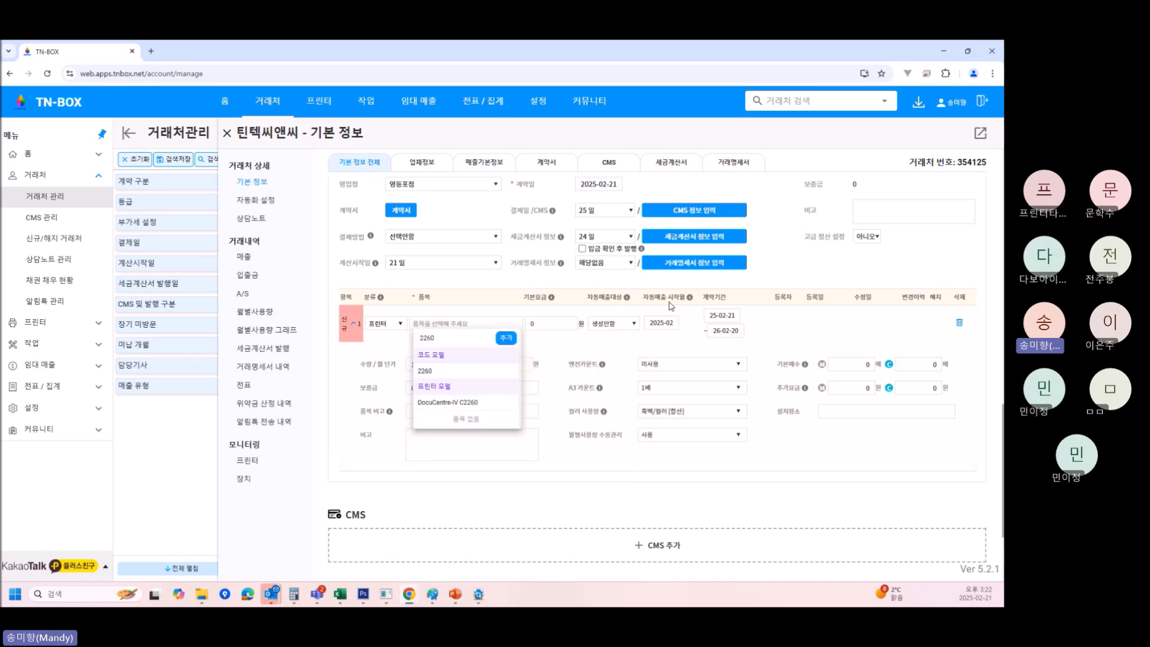
{"action": "left_click", "coordinate": [443, 403]}
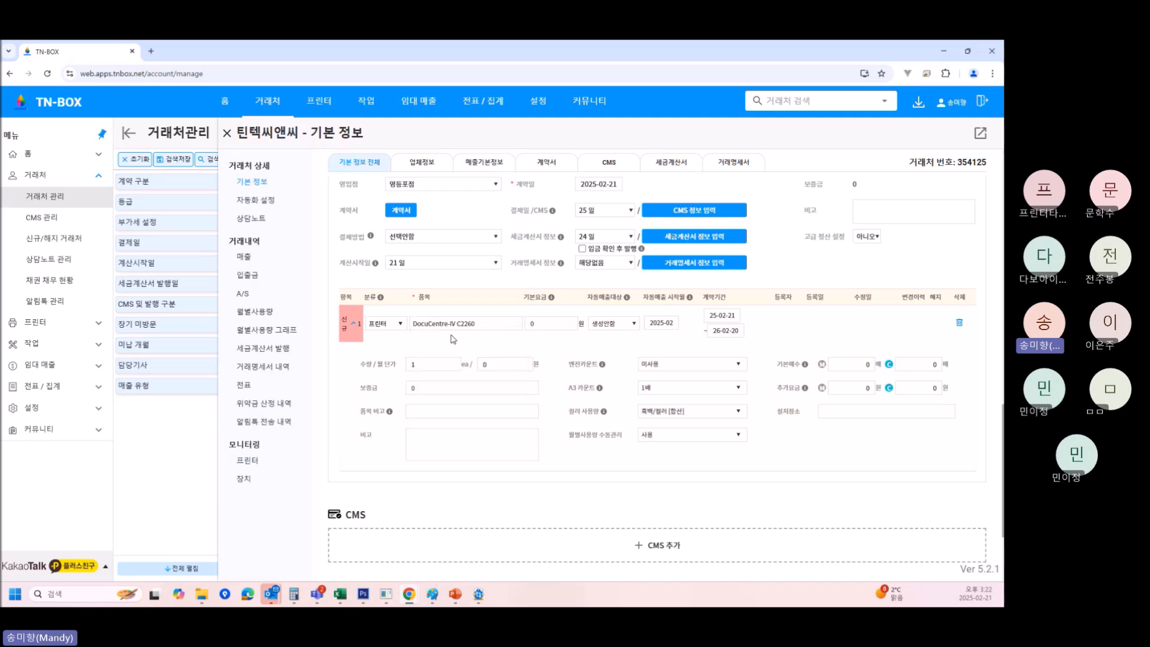
Register 세단기01 as a new item from the item picker.
{"action": "left_click", "coordinate": [490, 327]}
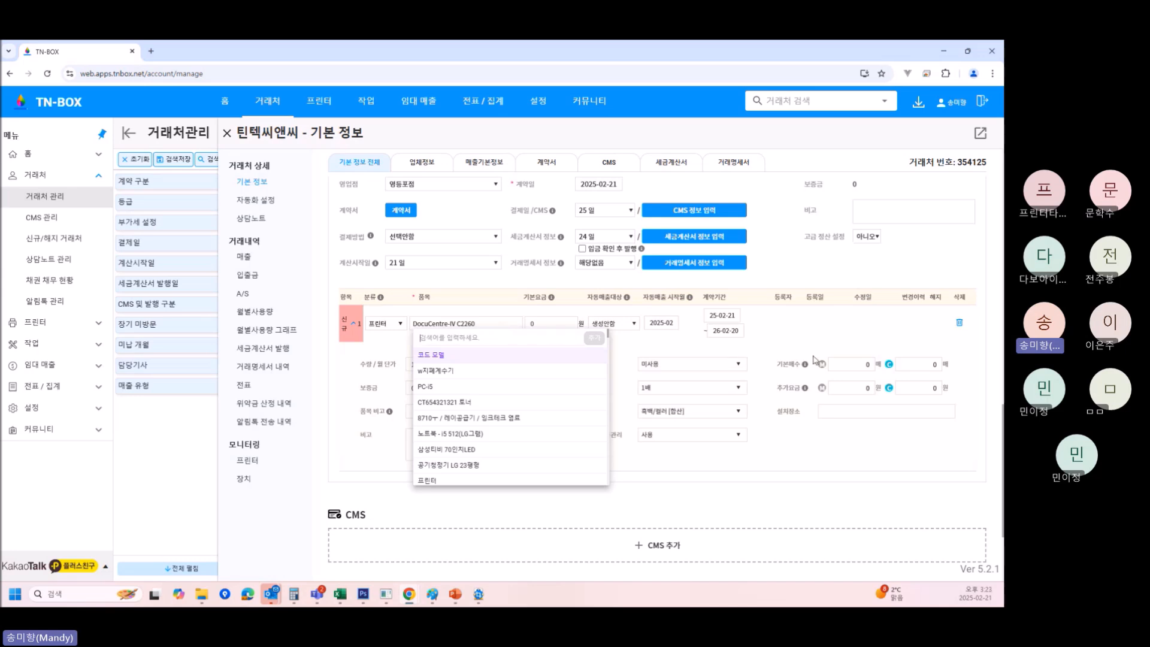
{"action": "type", "text": "시"}
{"action": "type", "text": "터"}
{"action": "type", "text": "탄기이"}
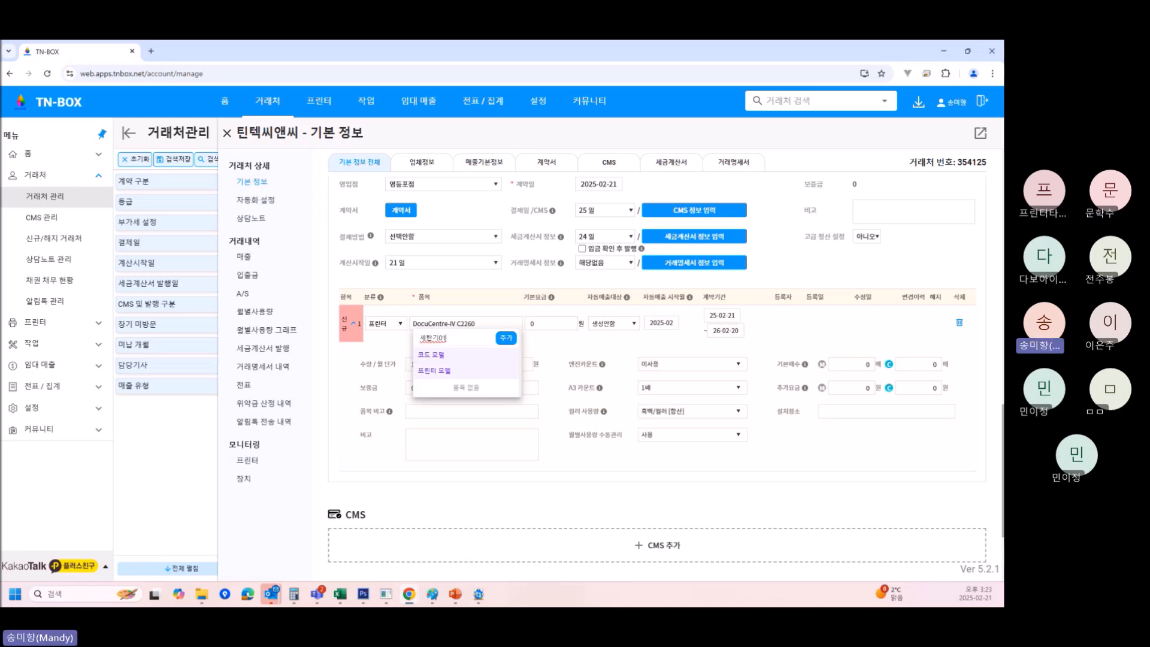
{"action": "left_click", "coordinate": [503, 340]}
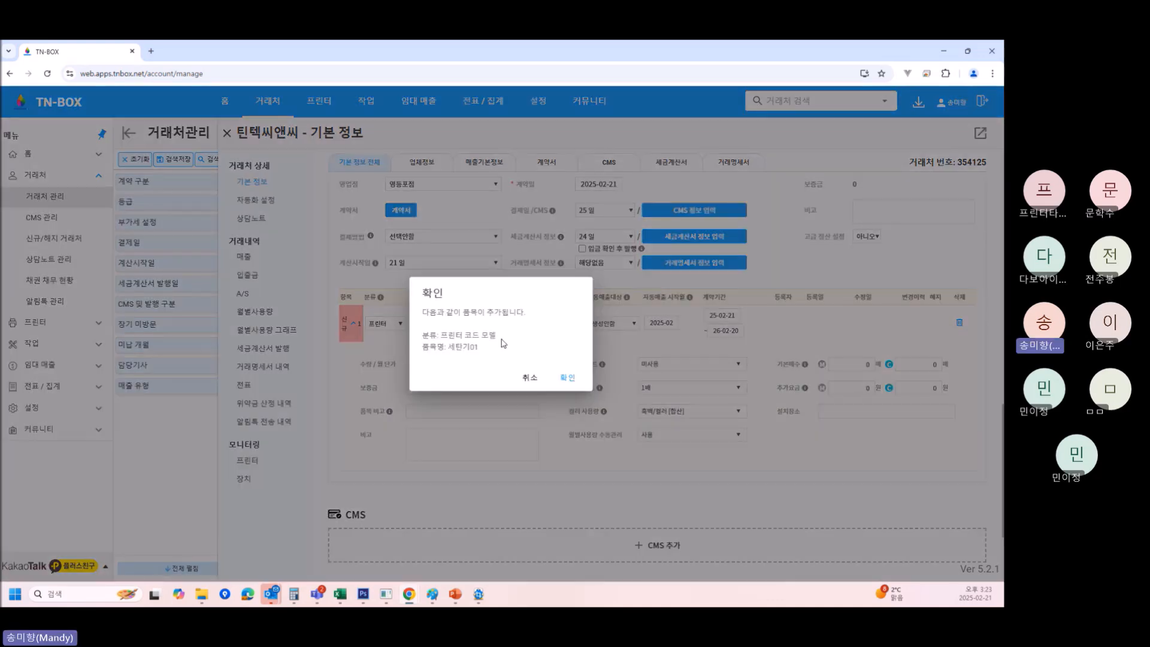
{"action": "left_click", "coordinate": [565, 384]}
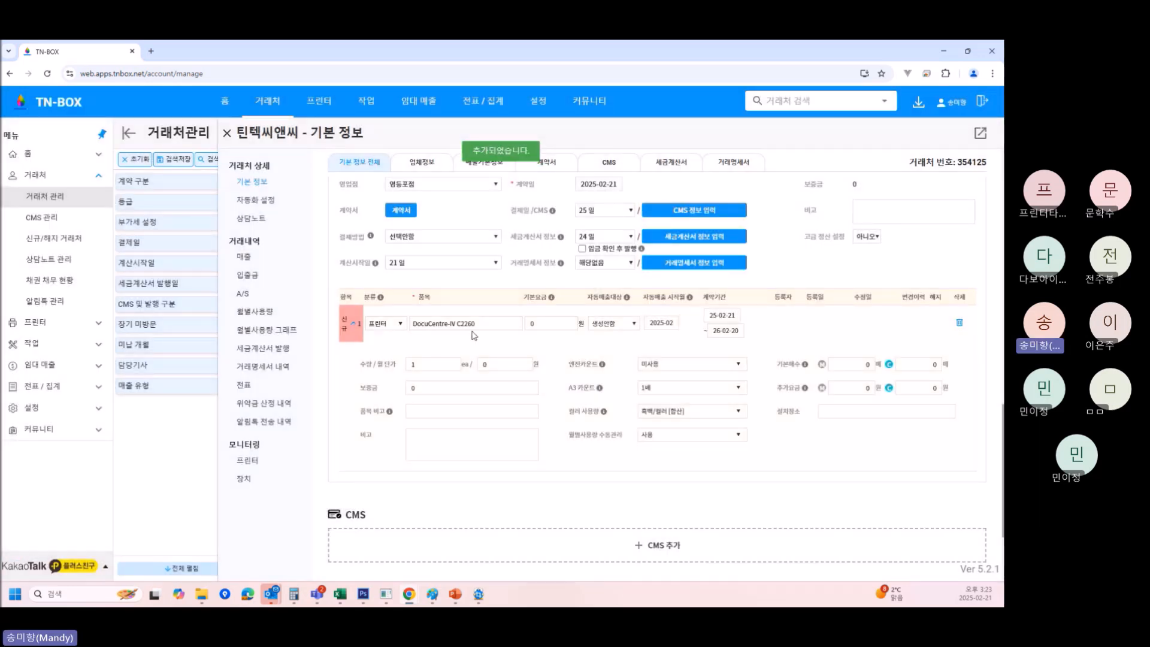
{"action": "left_click", "coordinate": [478, 327]}
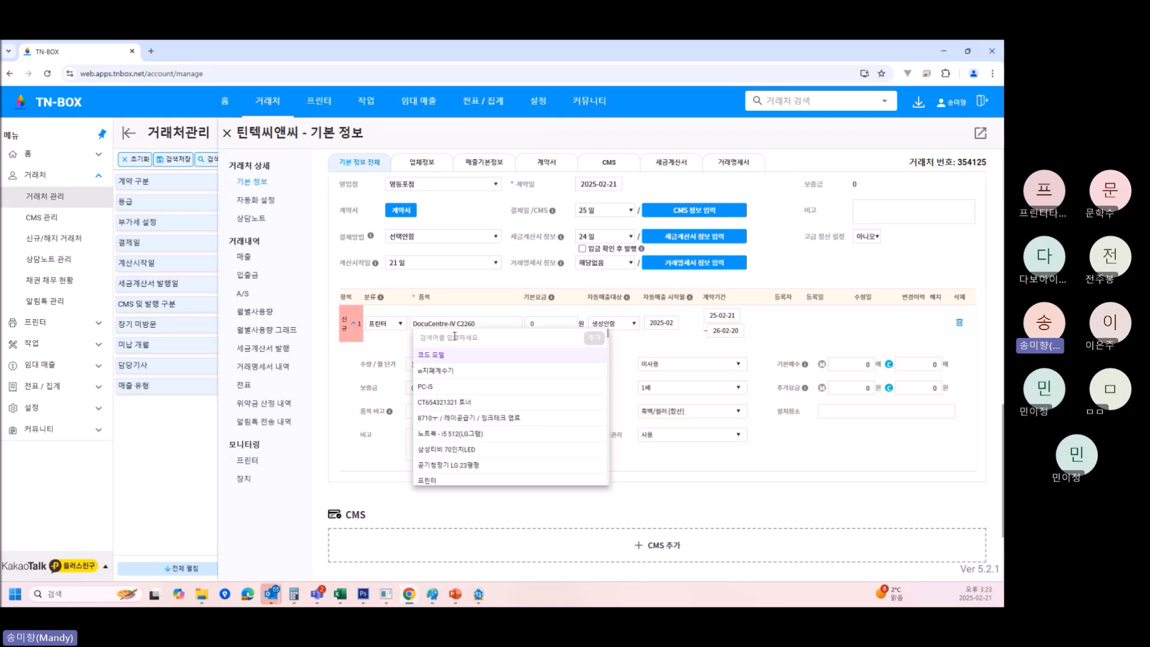
{"action": "type", "text": "세단기"}
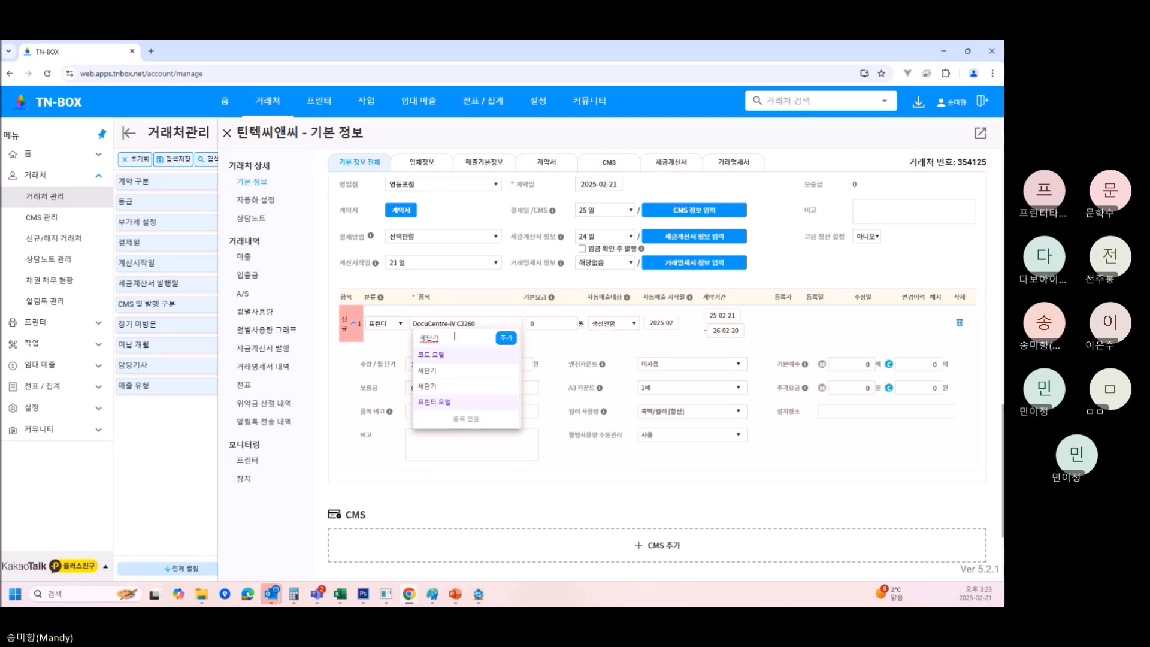
{"action": "type", "text": "에"}
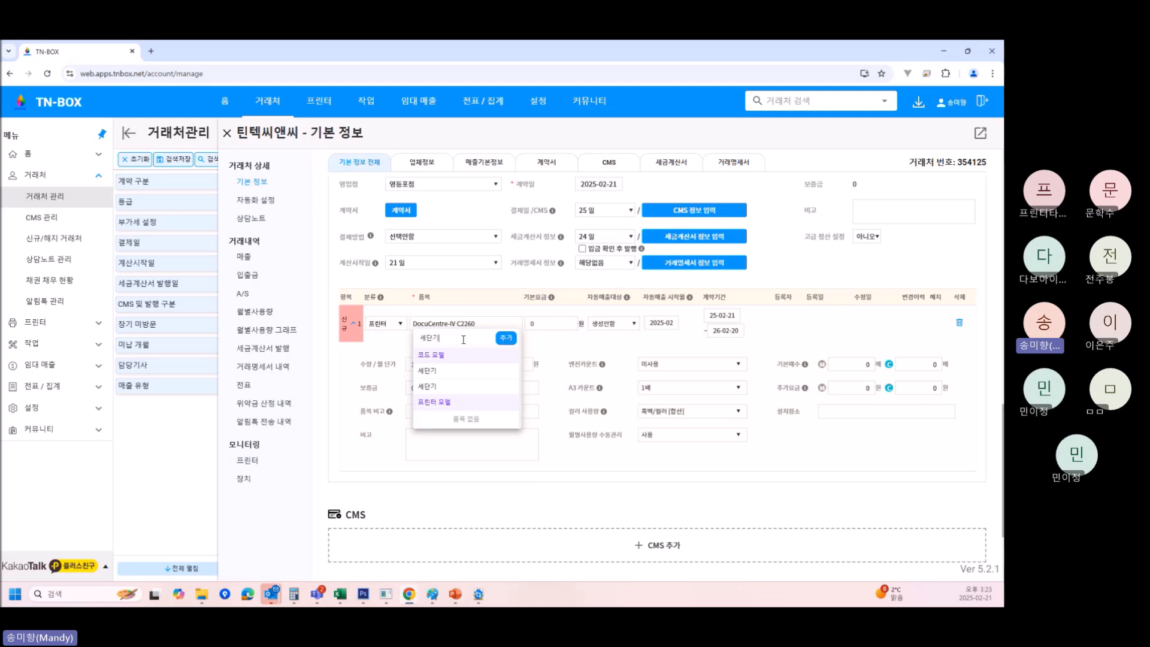
{"action": "type", "text": "1"}
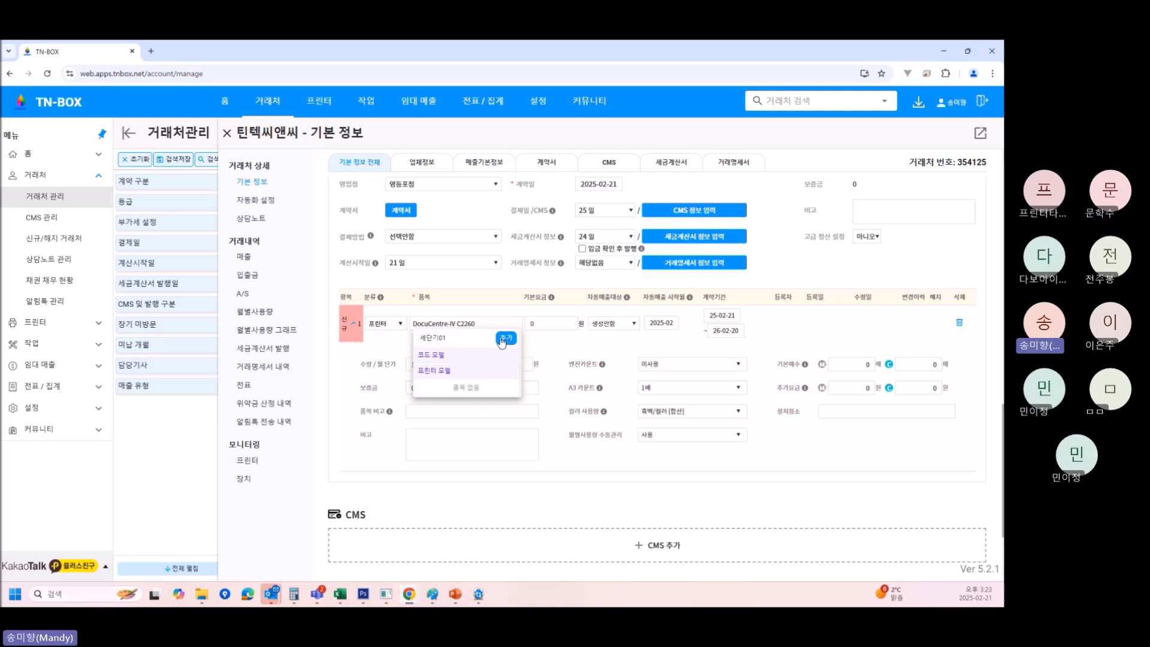
{"action": "left_click", "coordinate": [506, 338]}
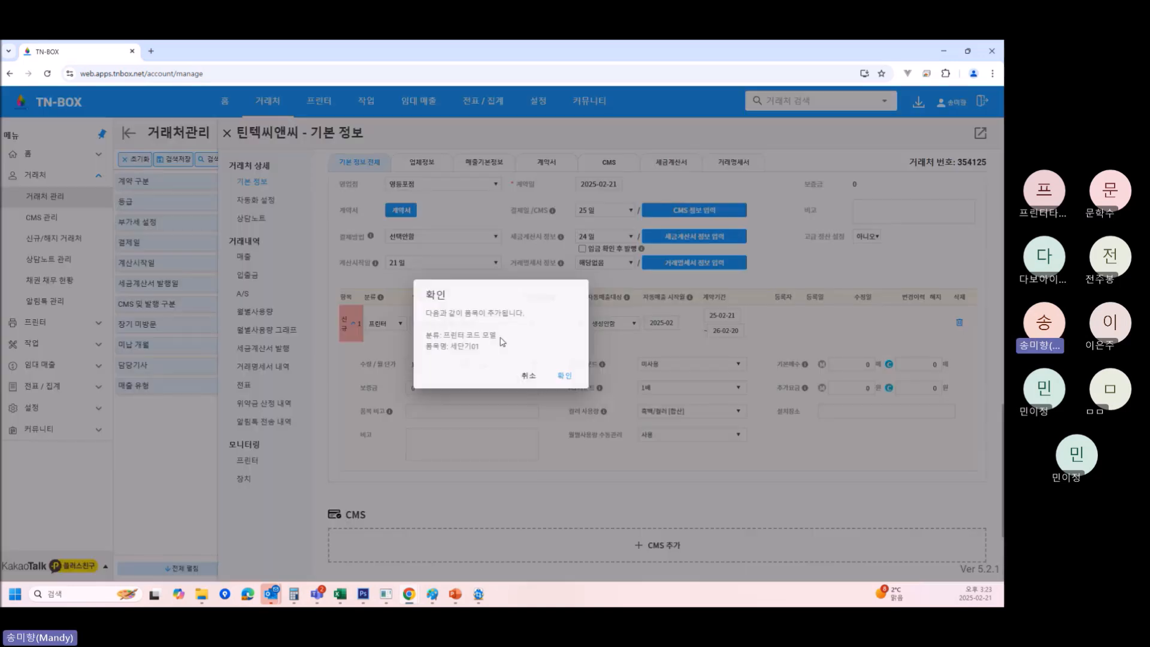
{"action": "left_click", "coordinate": [568, 378]}
Switch the contract item to 세단기01, then back to DocuCentre-IV C2260.
{"action": "left_click", "coordinate": [491, 325]}
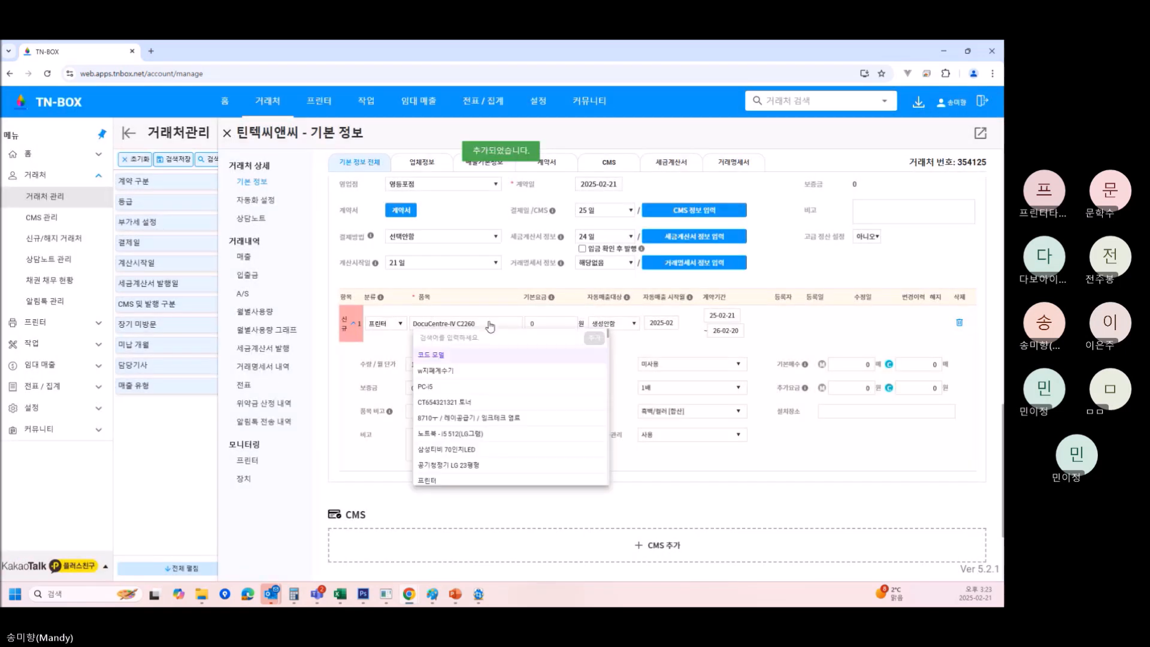
{"action": "type", "text": "세단ㄱ"}
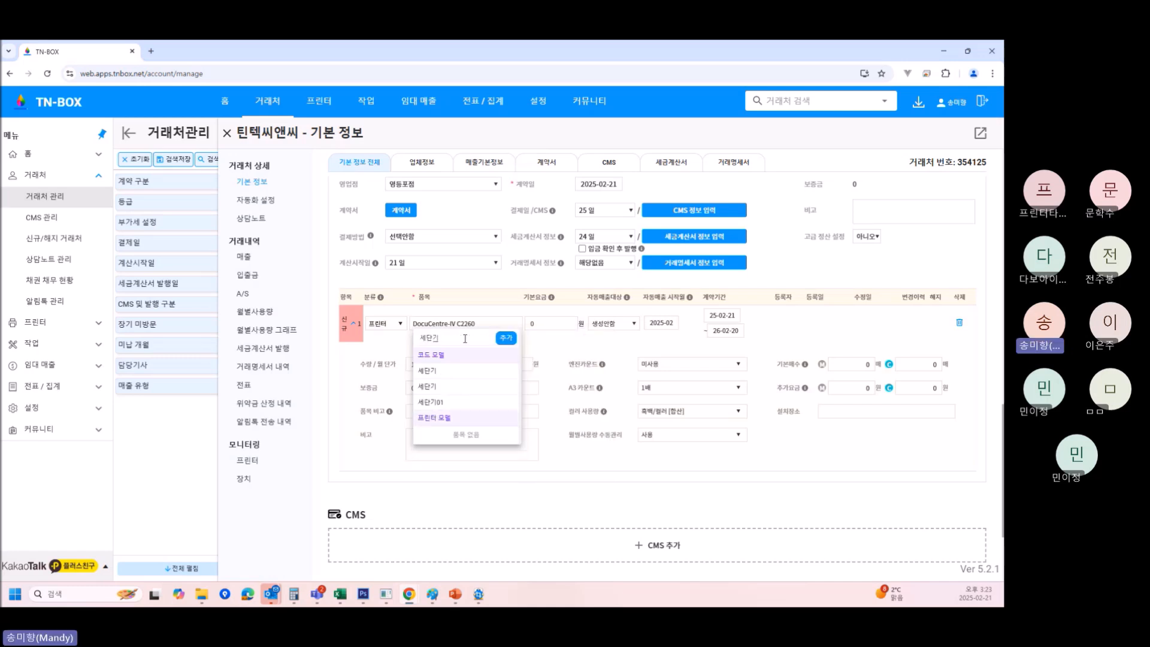
{"action": "left_click", "coordinate": [443, 408]}
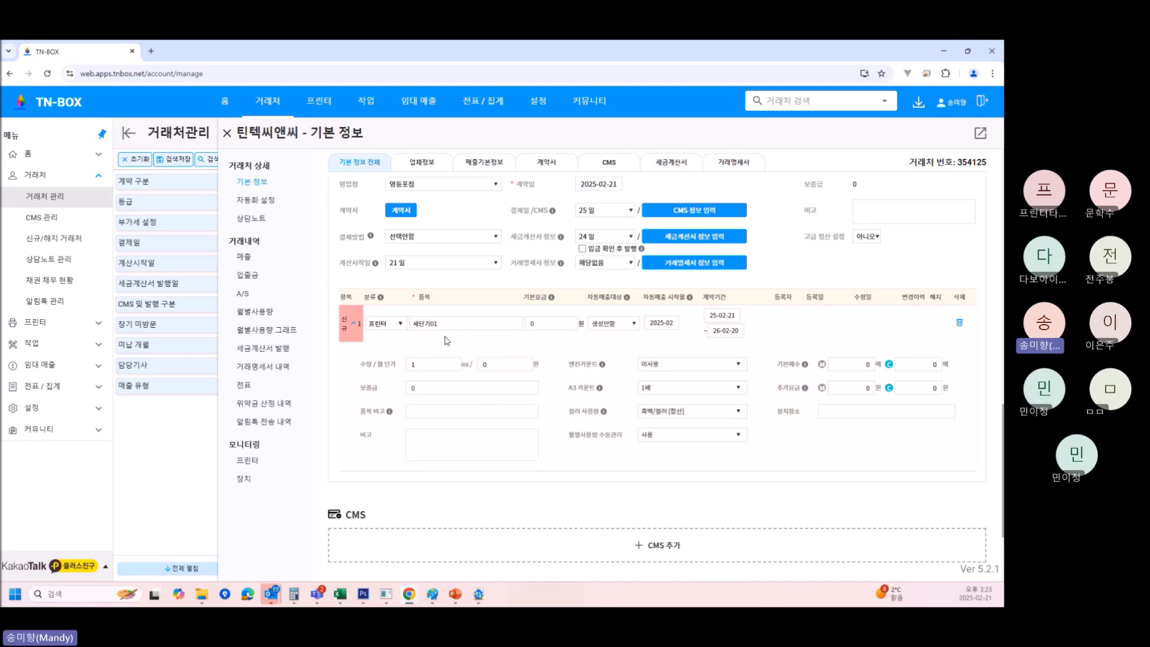
{"action": "left_click", "coordinate": [463, 324]}
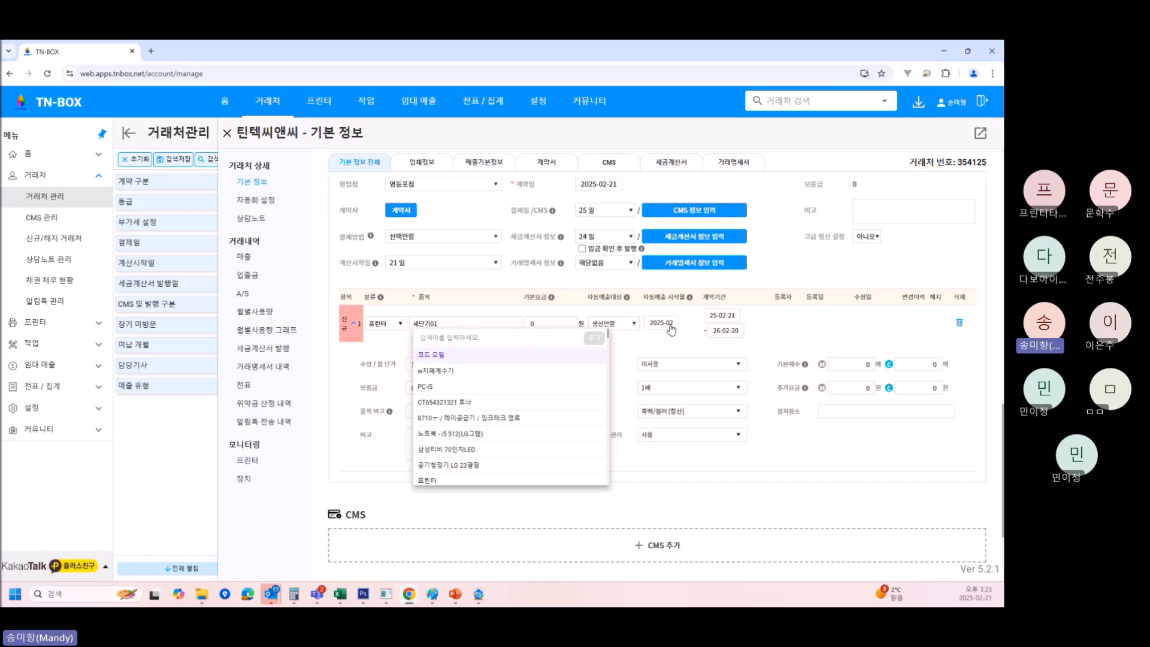
{"action": "type", "text": "2260"}
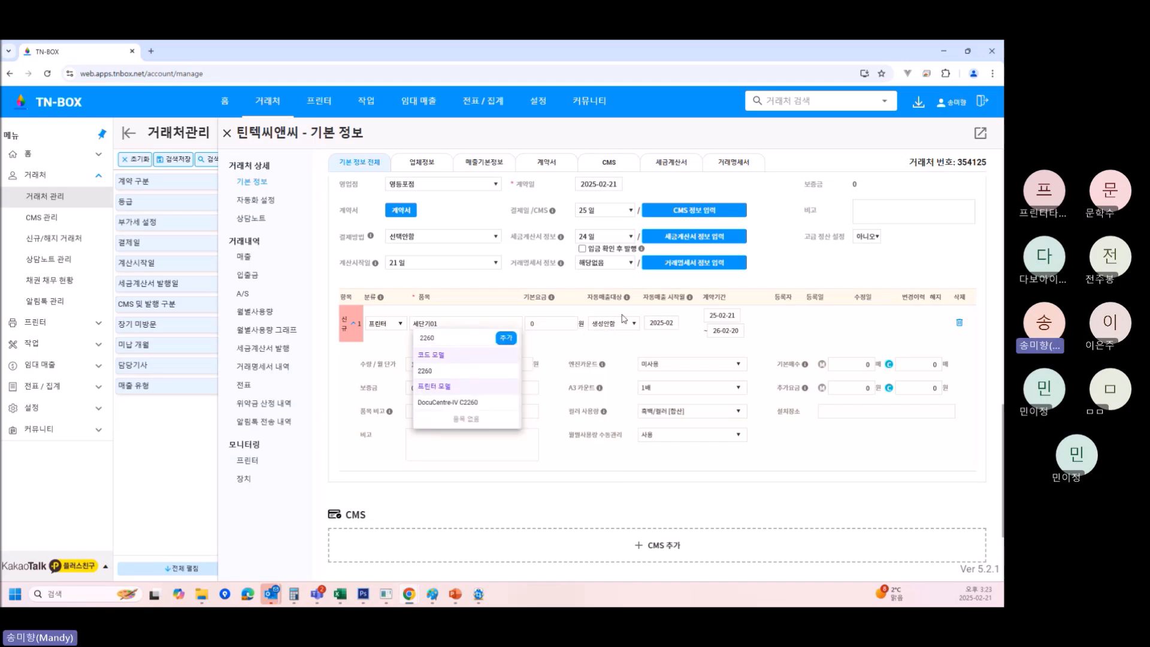
{"action": "left_click", "coordinate": [470, 403]}
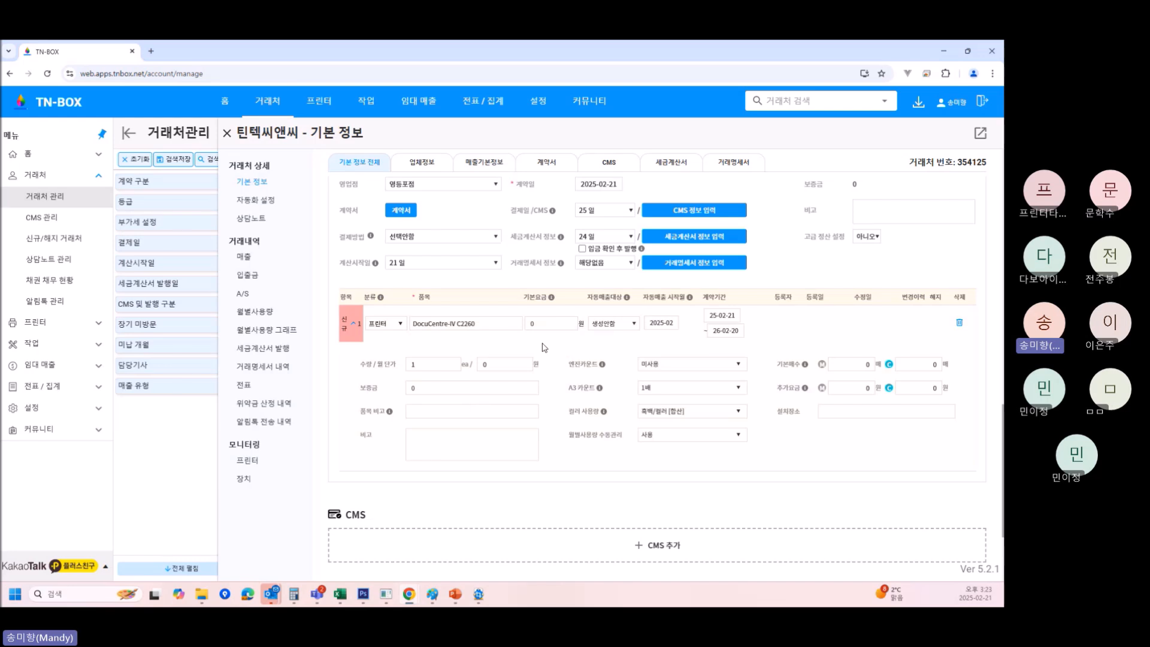
{"action": "left_click", "coordinate": [557, 325]}
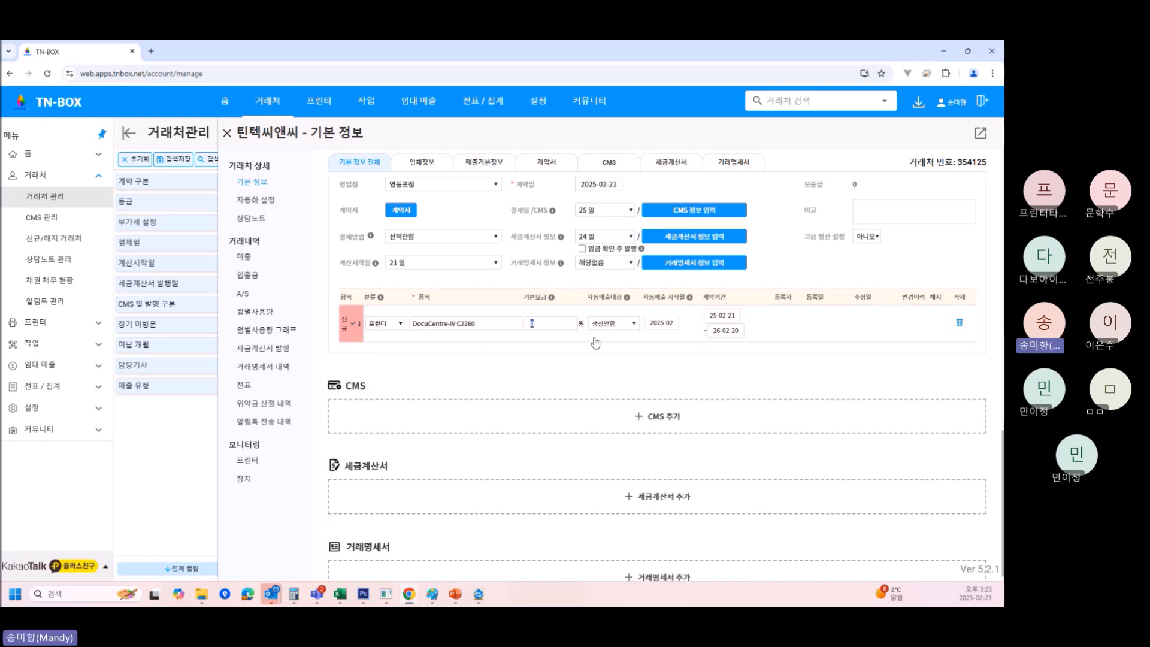
Expand the DocuCentre-IV C2260 row and enter 50000 as its 기본요금.
{"action": "scroll", "coordinate": [590, 358], "scroll_direction": "up", "scroll_amount": 10}
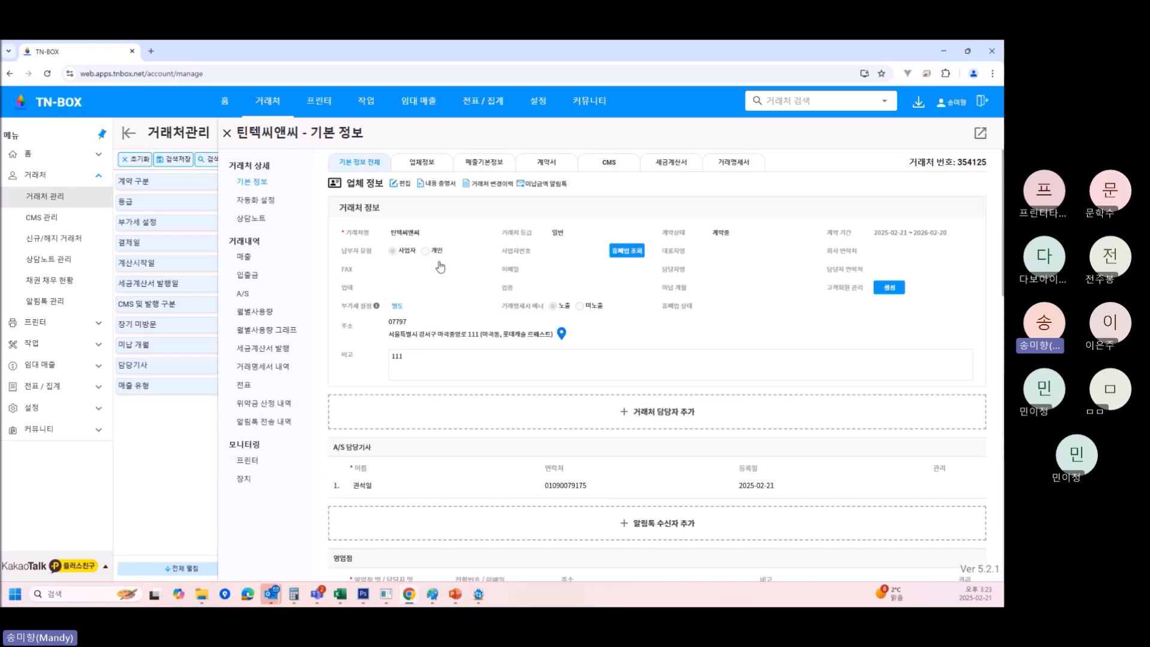
{"action": "scroll", "coordinate": [542, 356], "scroll_direction": "down", "scroll_amount": 4}
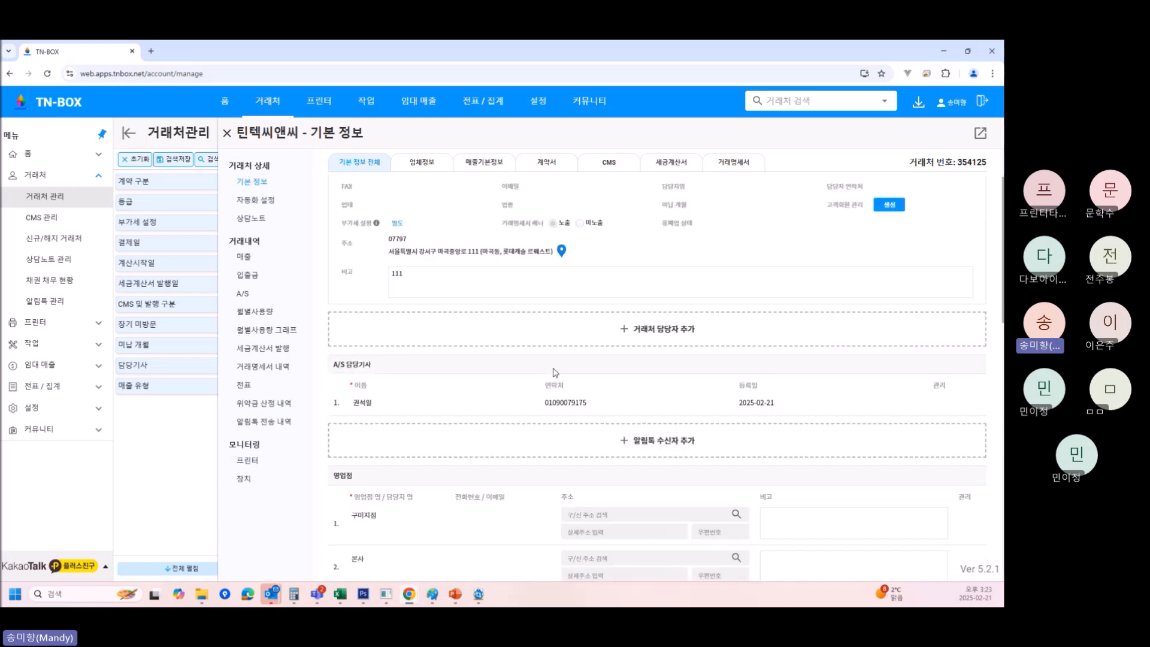
{"action": "scroll", "coordinate": [555, 373], "scroll_direction": "down", "scroll_amount": 5}
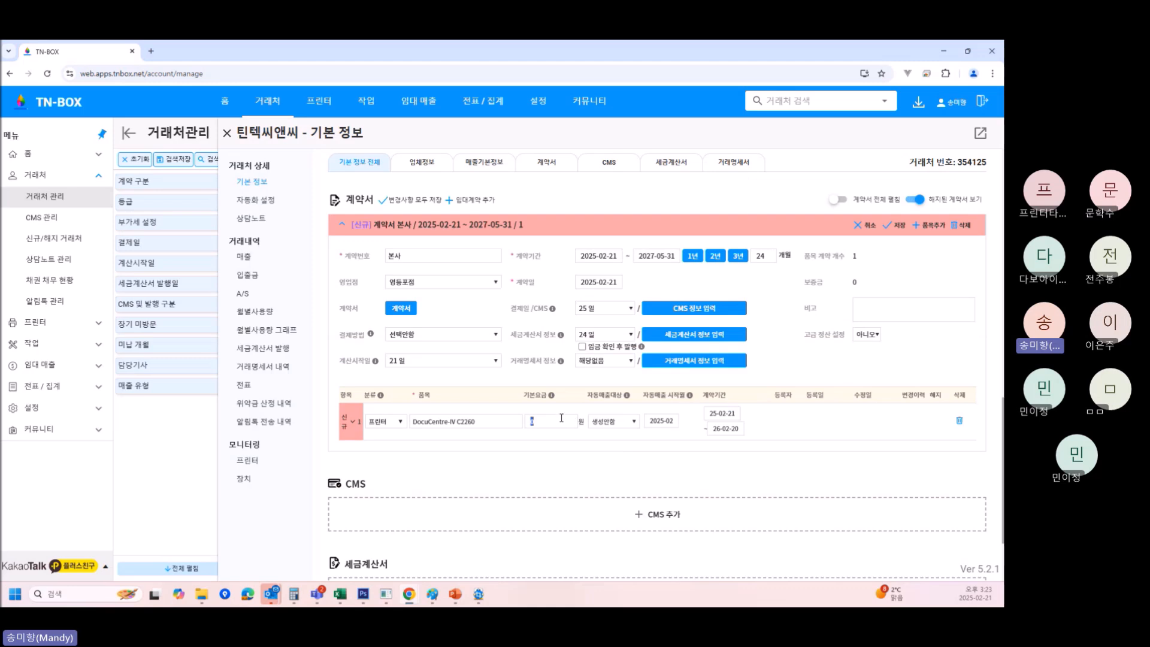
{"action": "left_click", "coordinate": [353, 422]}
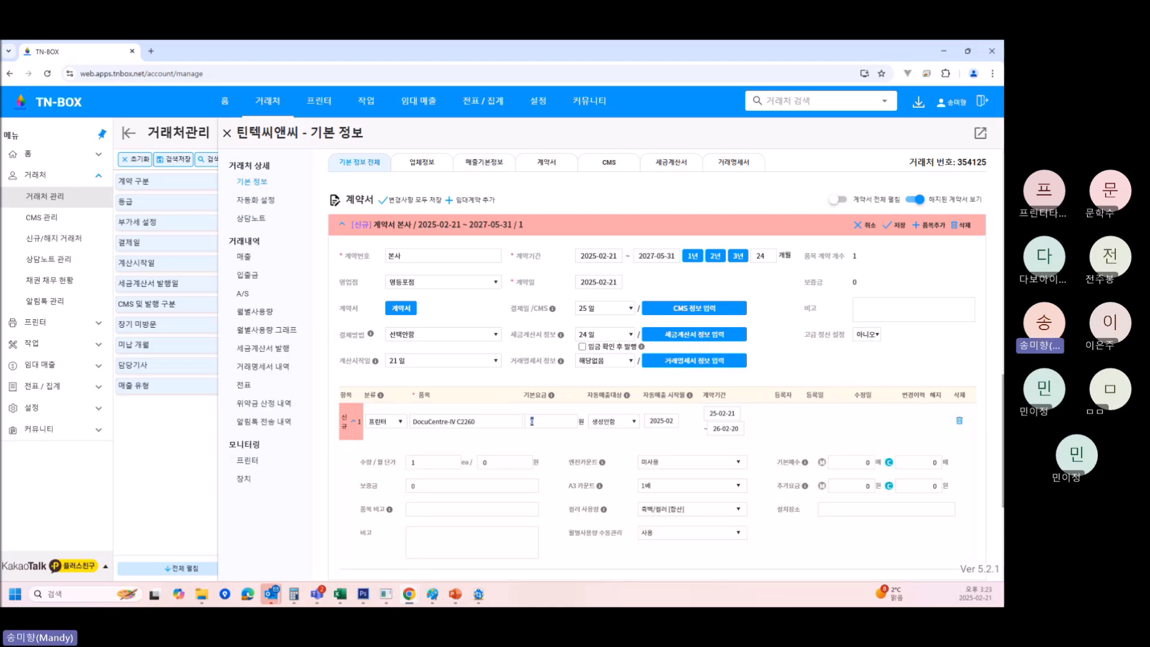
{"action": "type", "text": "50000"}
Set the printer item's 자동매출대상 to 기본 + 추가료.
{"action": "left_click", "coordinate": [625, 424]}
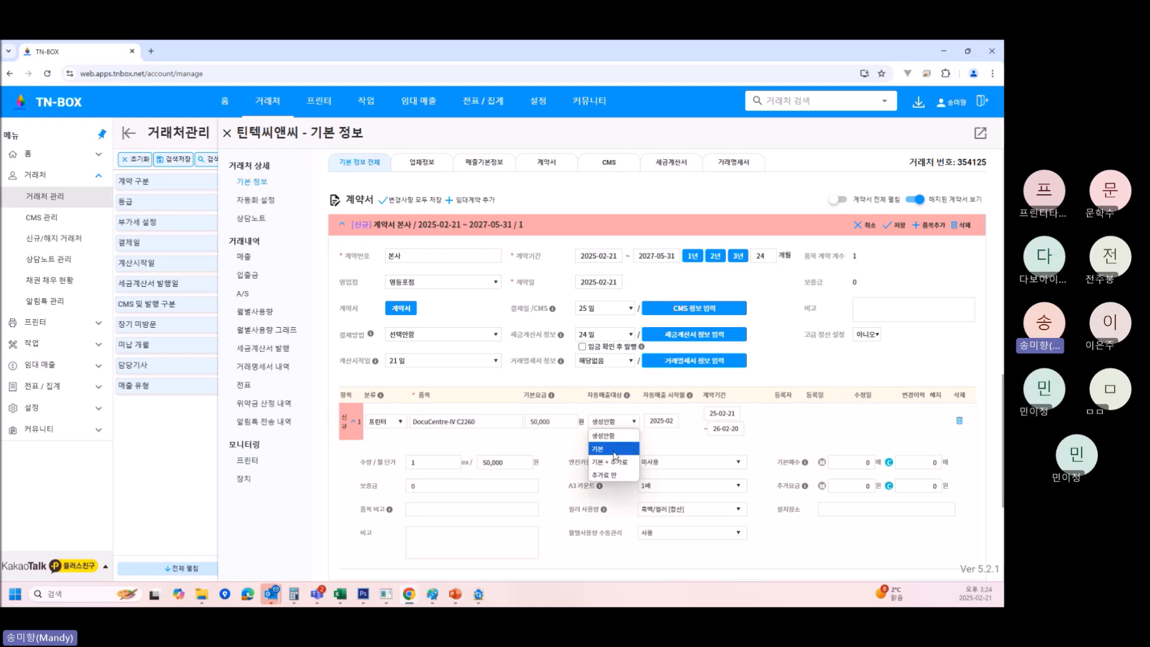
{"action": "left_click", "coordinate": [615, 449]}
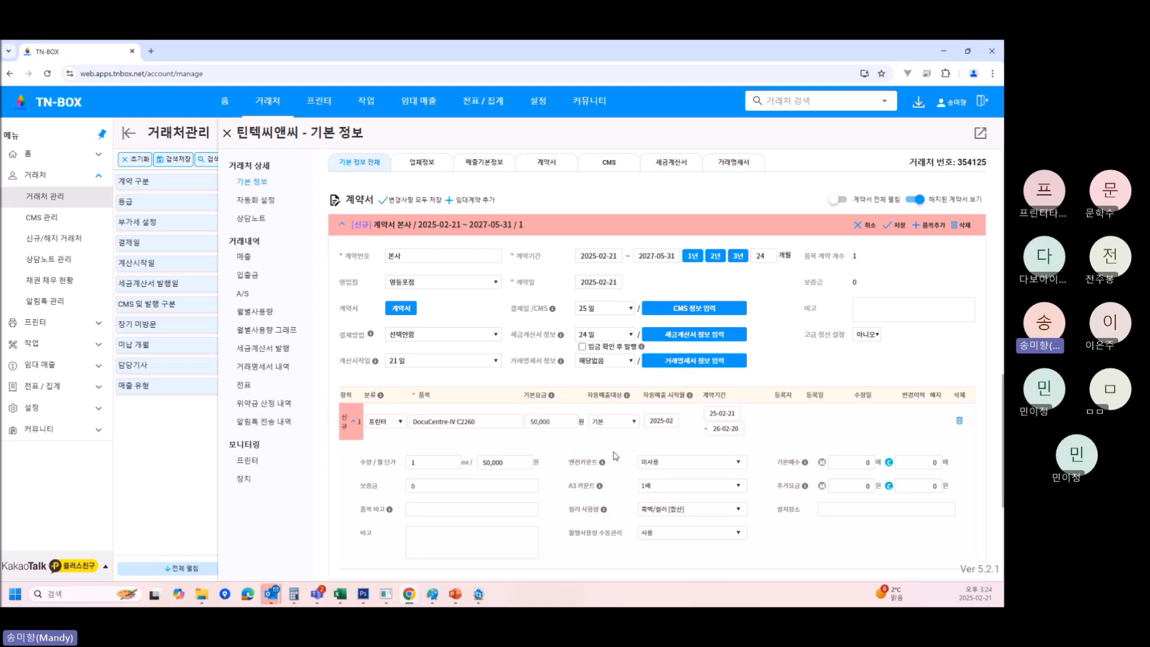
{"action": "left_click", "coordinate": [614, 421]}
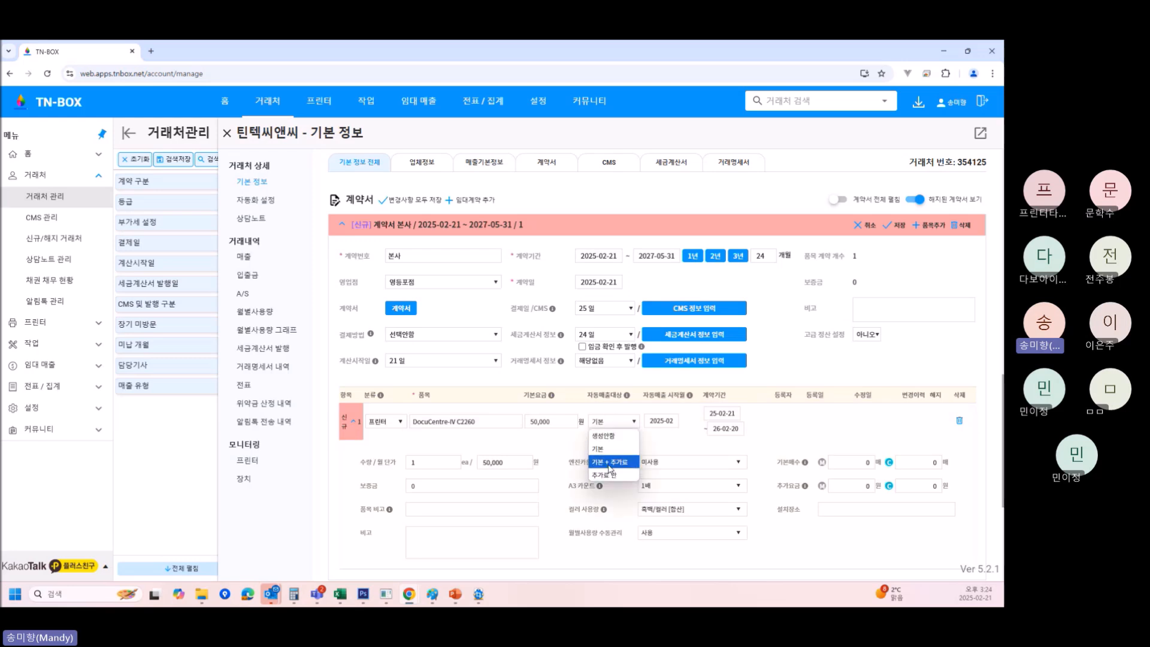
{"action": "left_click", "coordinate": [610, 464]}
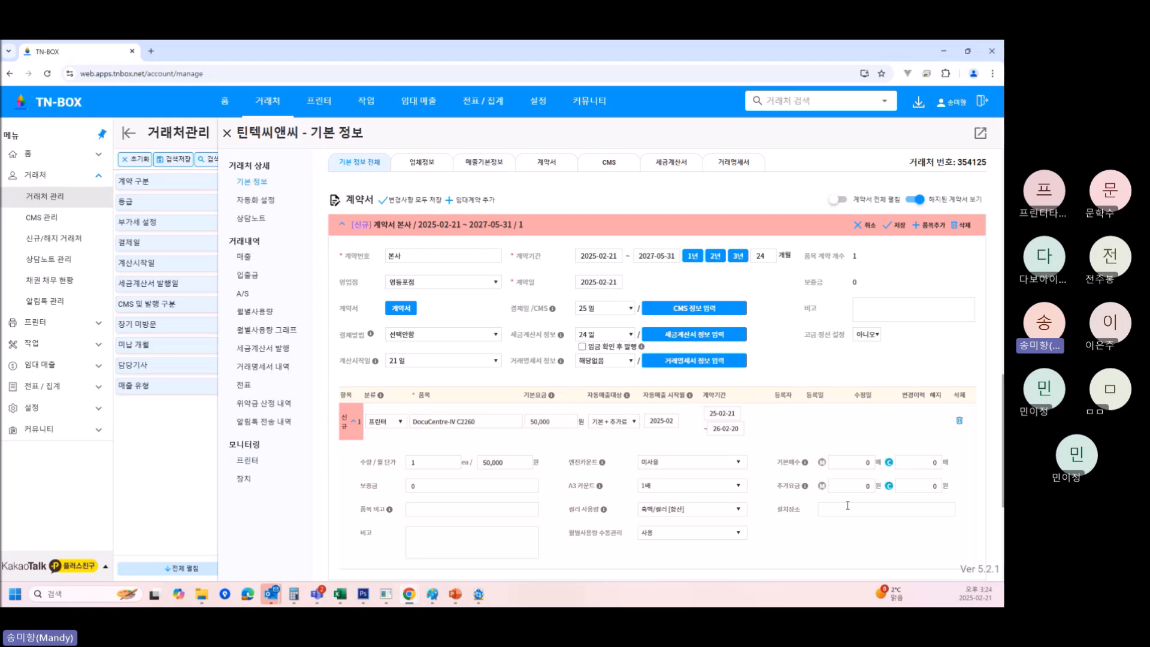
{"action": "scroll", "coordinate": [736, 547], "scroll_direction": "down", "scroll_amount": 1}
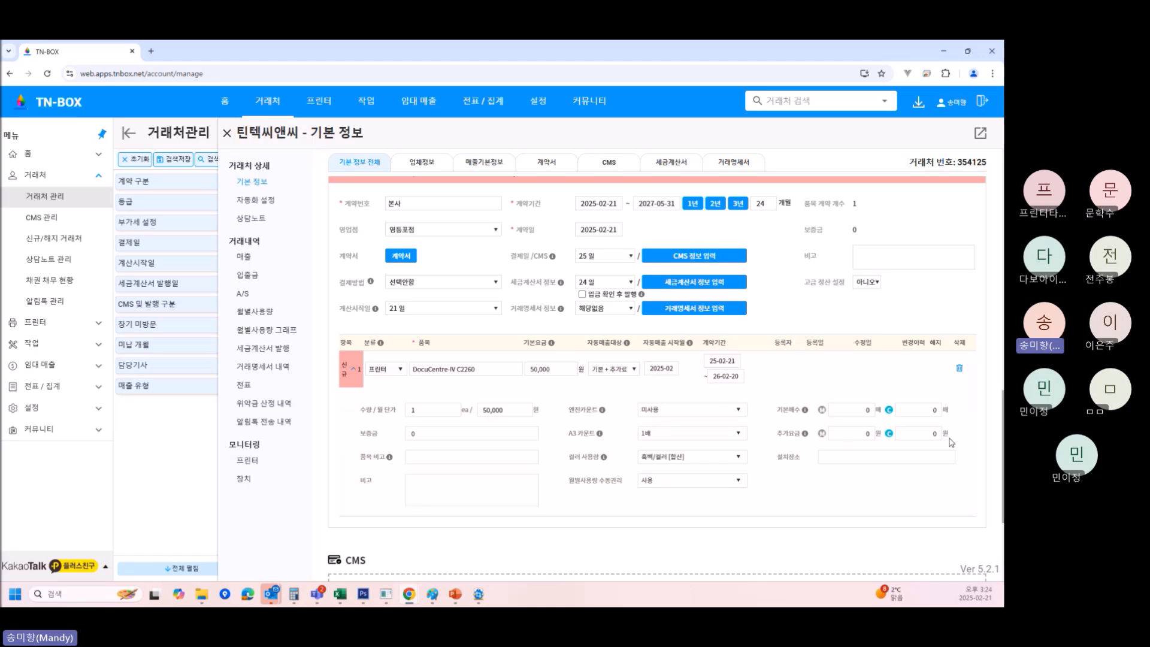
Fill 기본매수 M/C with 1,000 and 100 and the 추가요금 fields with 10.
{"action": "left_click", "coordinate": [850, 411]}
{"action": "left_click", "coordinate": [929, 411]}
{"action": "left_click", "coordinate": [846, 408]}
{"action": "type", "text": "100"}
{"action": "key", "text": "BackSpace"}
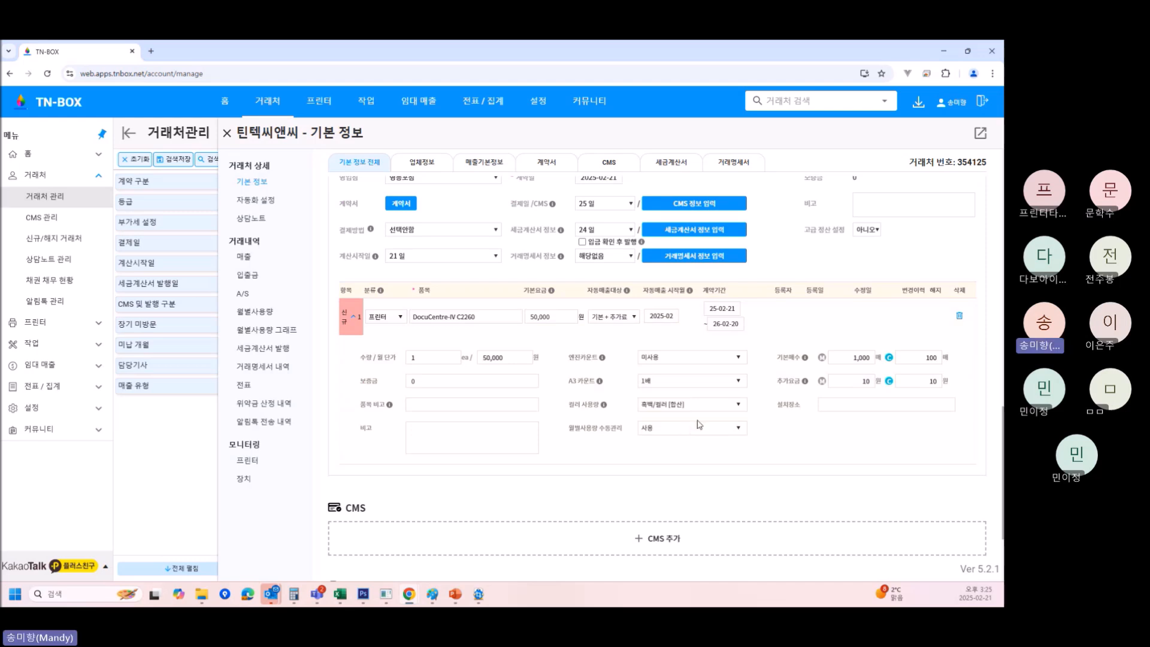
{"action": "left_click", "coordinate": [679, 383]}
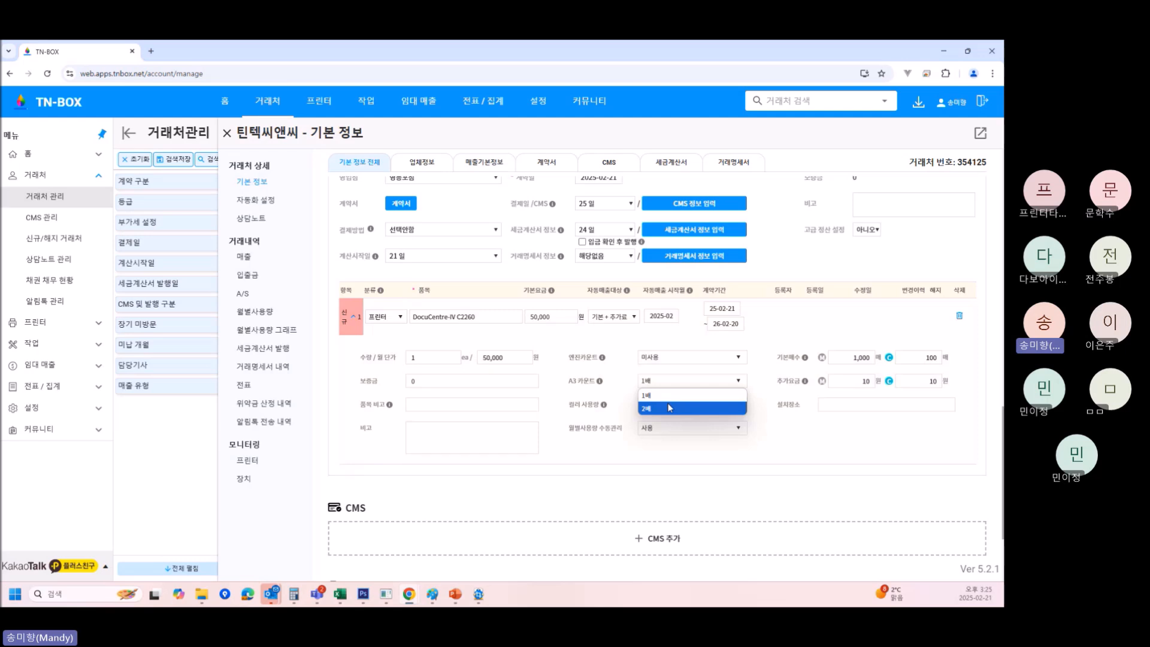
{"action": "left_click", "coordinate": [670, 408]}
{"action": "left_click", "coordinate": [663, 384]}
{"action": "left_click", "coordinate": [663, 397]}
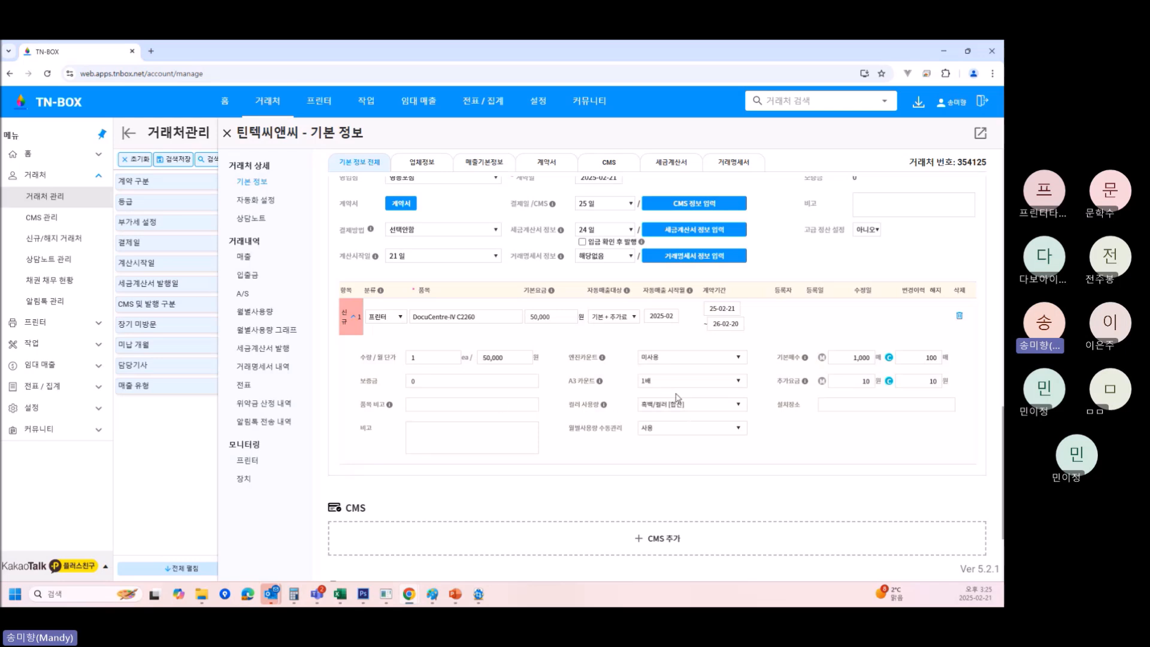
{"action": "scroll", "coordinate": [708, 410], "scroll_direction": "down", "scroll_amount": 1}
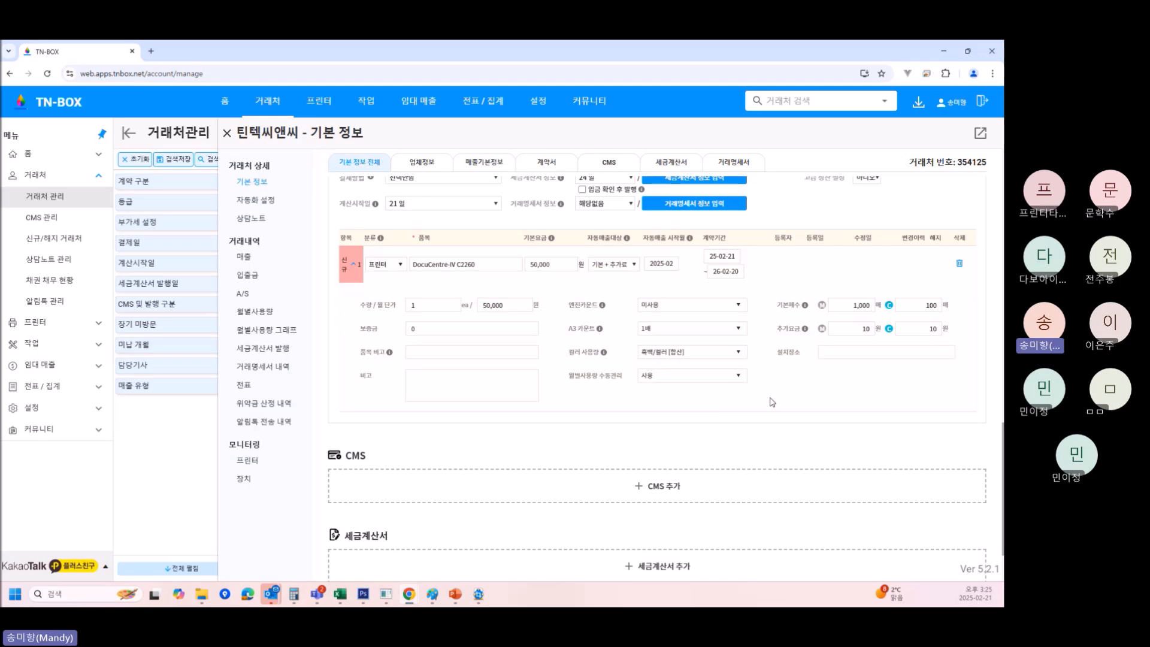
Switch colour usage to separate counting and set the C base page count to 0.
{"action": "left_click", "coordinate": [675, 355]}
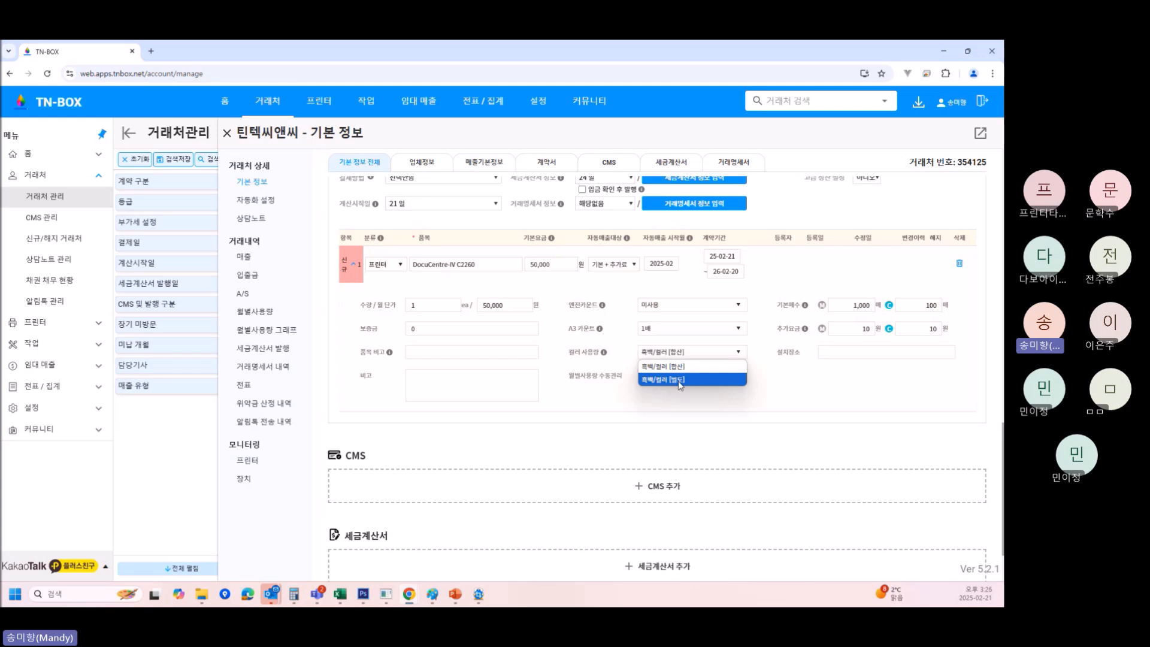
{"action": "left_click", "coordinate": [679, 381]}
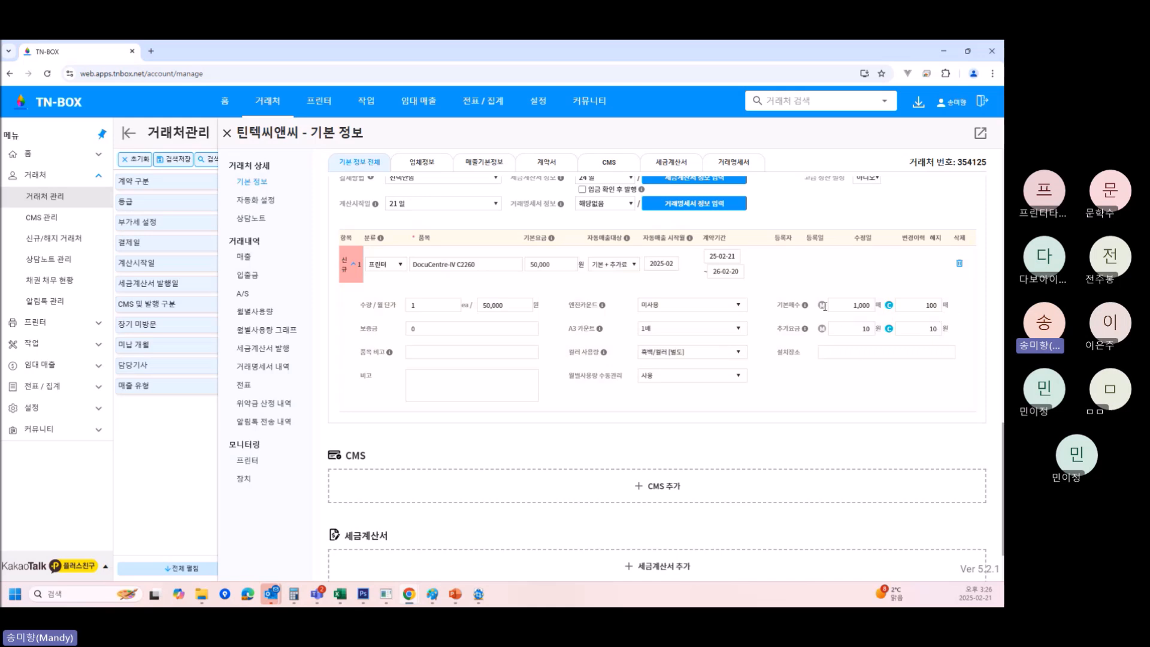
{"action": "left_click_drag", "start_coordinate": [923, 306], "coordinate": [972, 312]}
{"action": "key", "text": "BackSpace"}
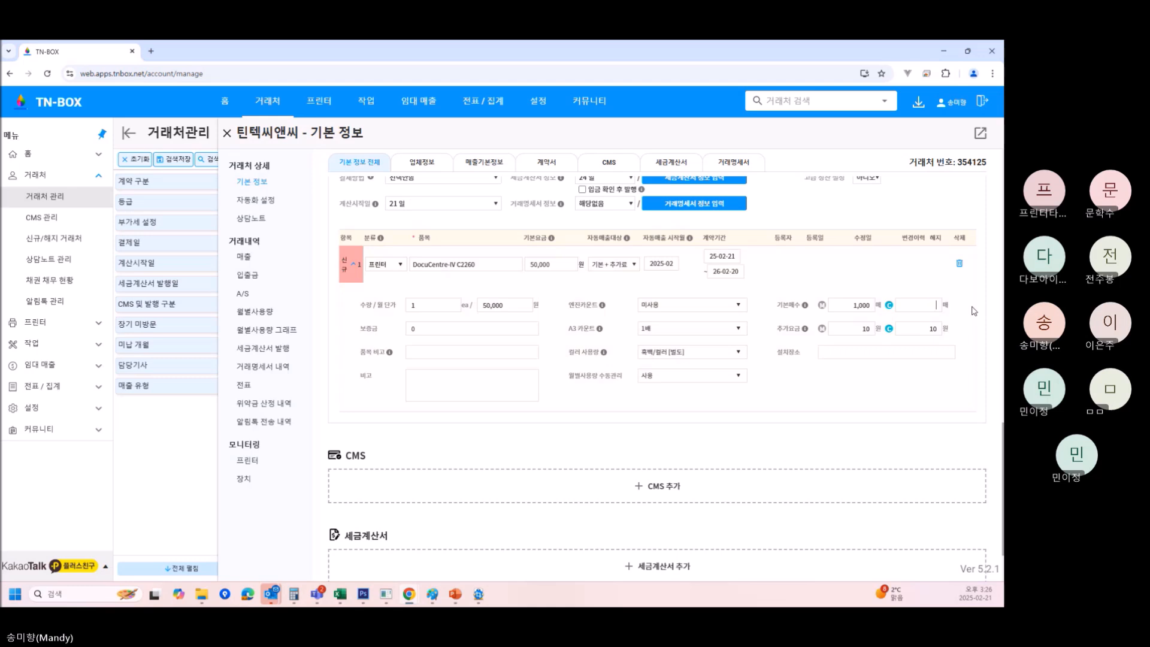
{"action": "type", "text": "0"}
Clear the C extra charge and set 컬러 사용량 back to 흑백/컬러 [합산].
{"action": "left_click_drag", "start_coordinate": [923, 329], "coordinate": [999, 336]}
{"action": "key", "text": "BackSpace"}
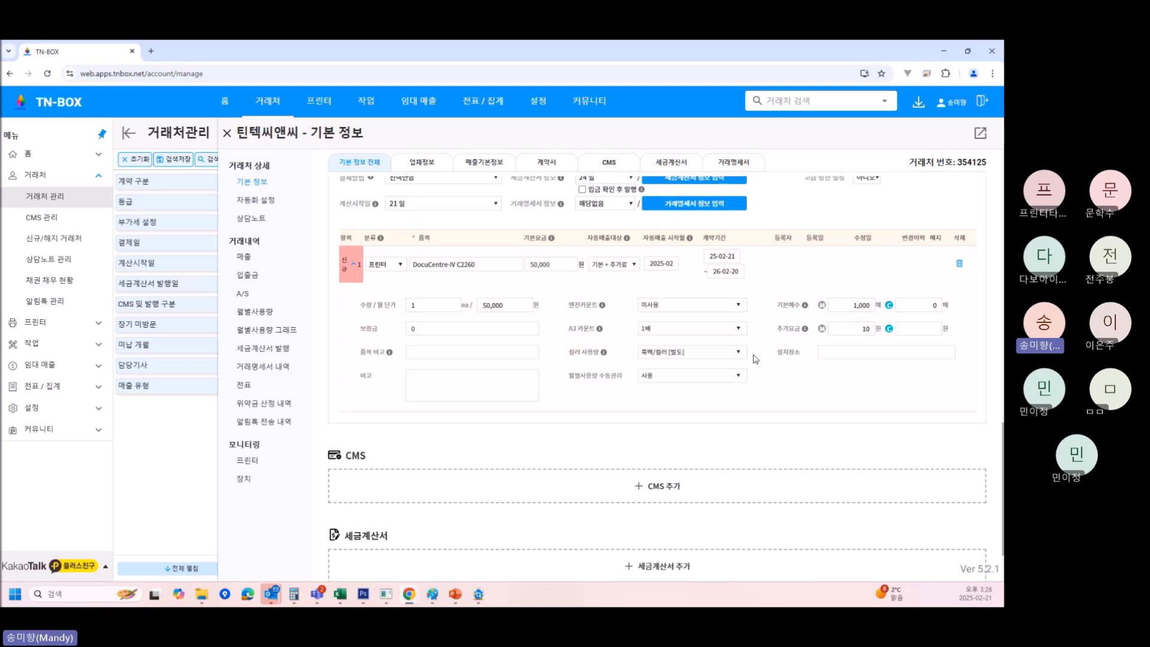
{"action": "left_click", "coordinate": [715, 354]}
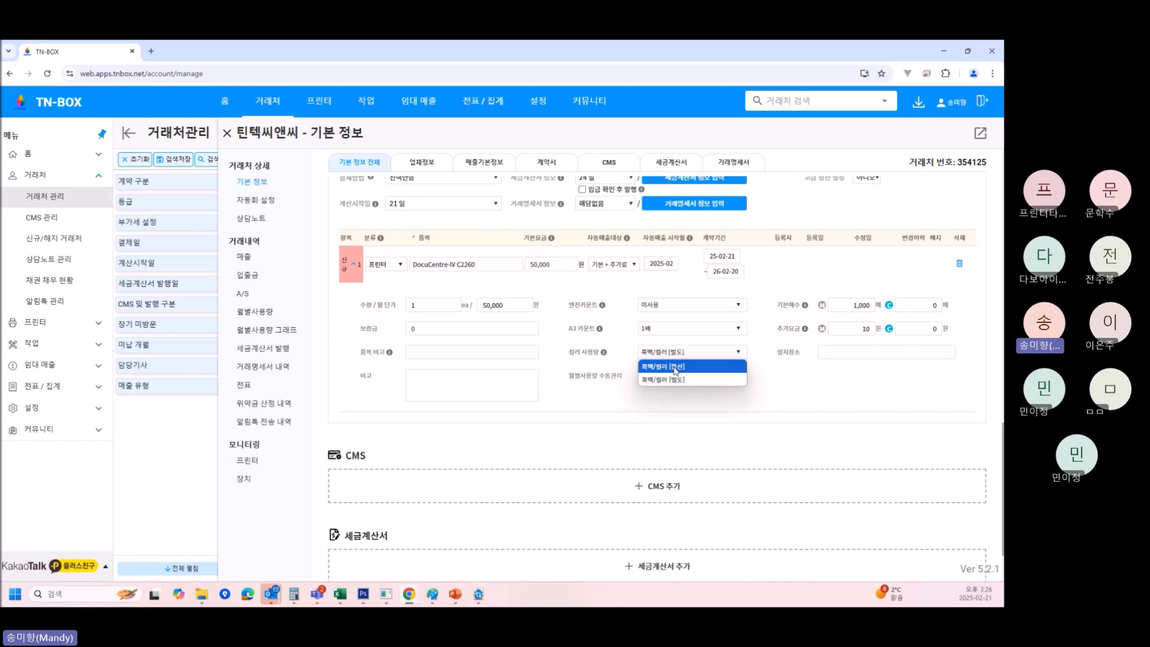
{"action": "left_click", "coordinate": [675, 366]}
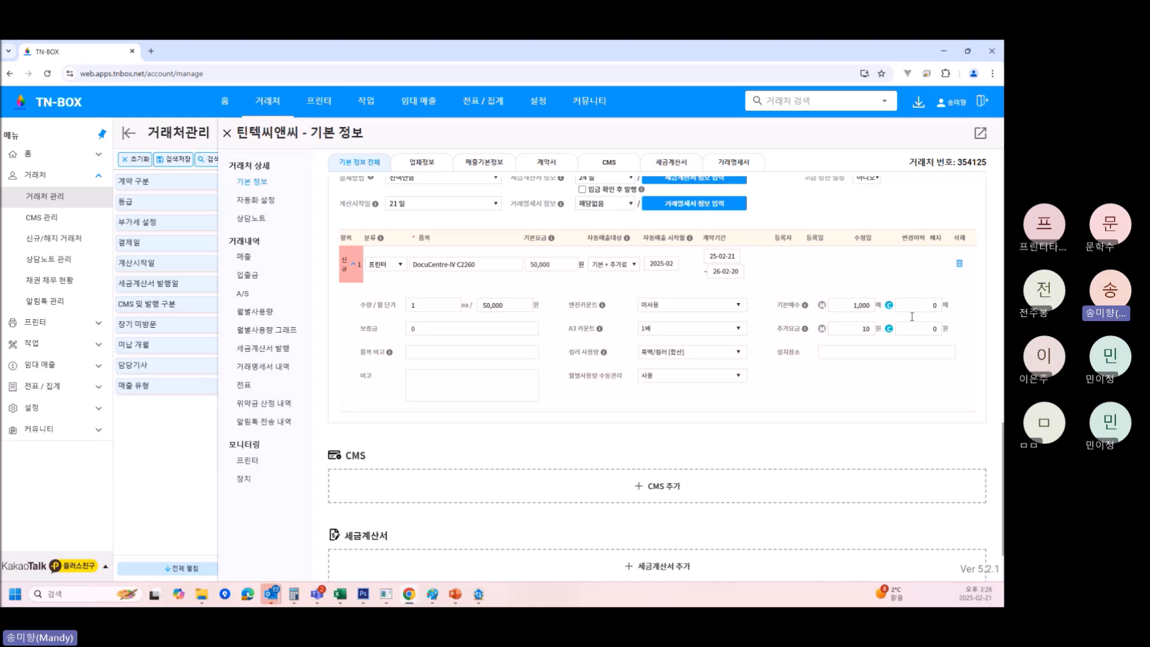
{"action": "left_click", "coordinate": [851, 304]}
{"action": "left_click", "coordinate": [436, 329]}
{"action": "left_click", "coordinate": [426, 385]}
Save the 본사 lease contract (2025-02-21 ~ 2027-05-31) with its DocuCentre-IV C2260 line.
{"action": "scroll", "coordinate": [702, 458], "scroll_direction": "down", "scroll_amount": 1}
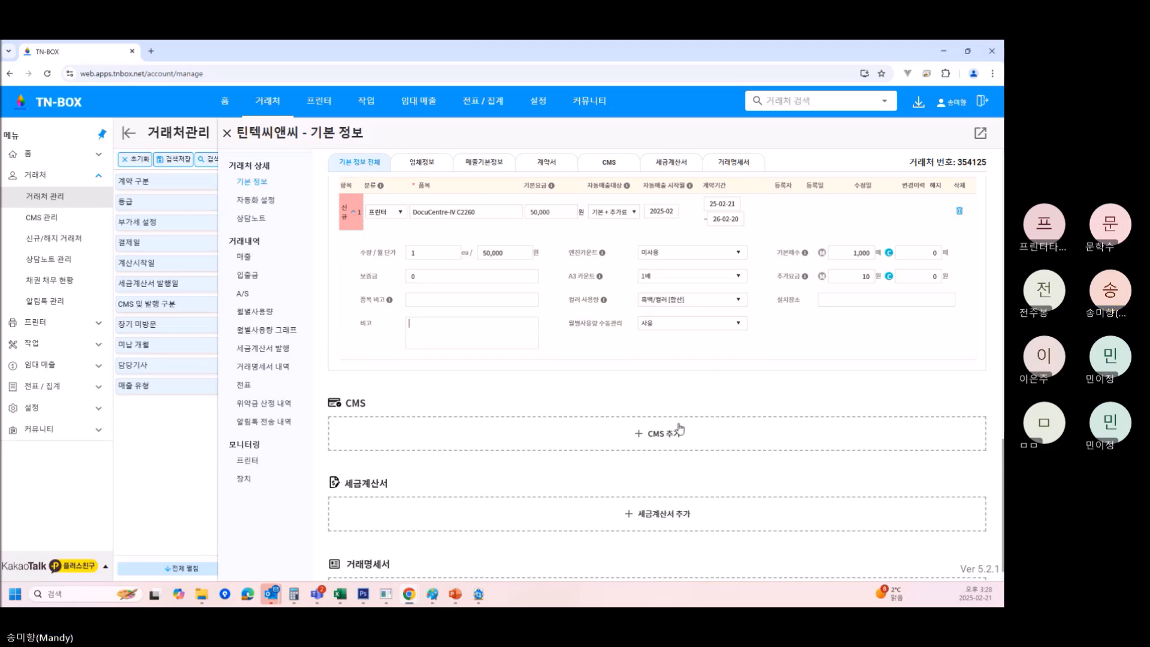
{"action": "scroll", "coordinate": [677, 431], "scroll_direction": "up", "scroll_amount": 5}
{"action": "left_click", "coordinate": [897, 278]}
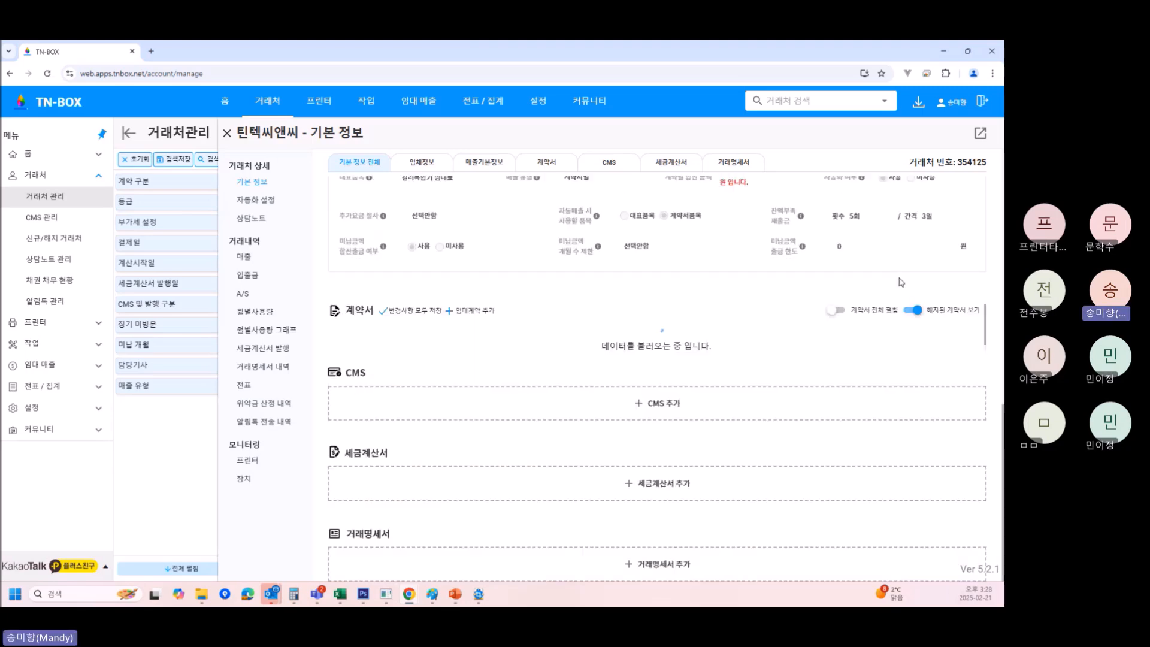
{"action": "scroll", "coordinate": [966, 303], "scroll_direction": "down", "scroll_amount": 5}
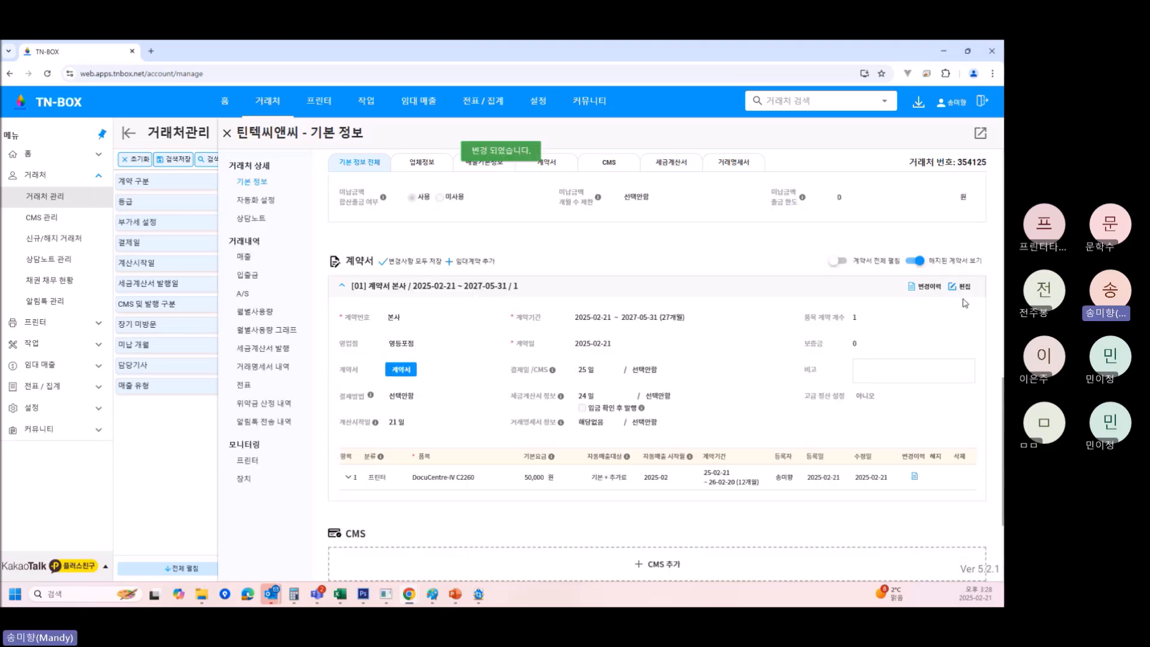
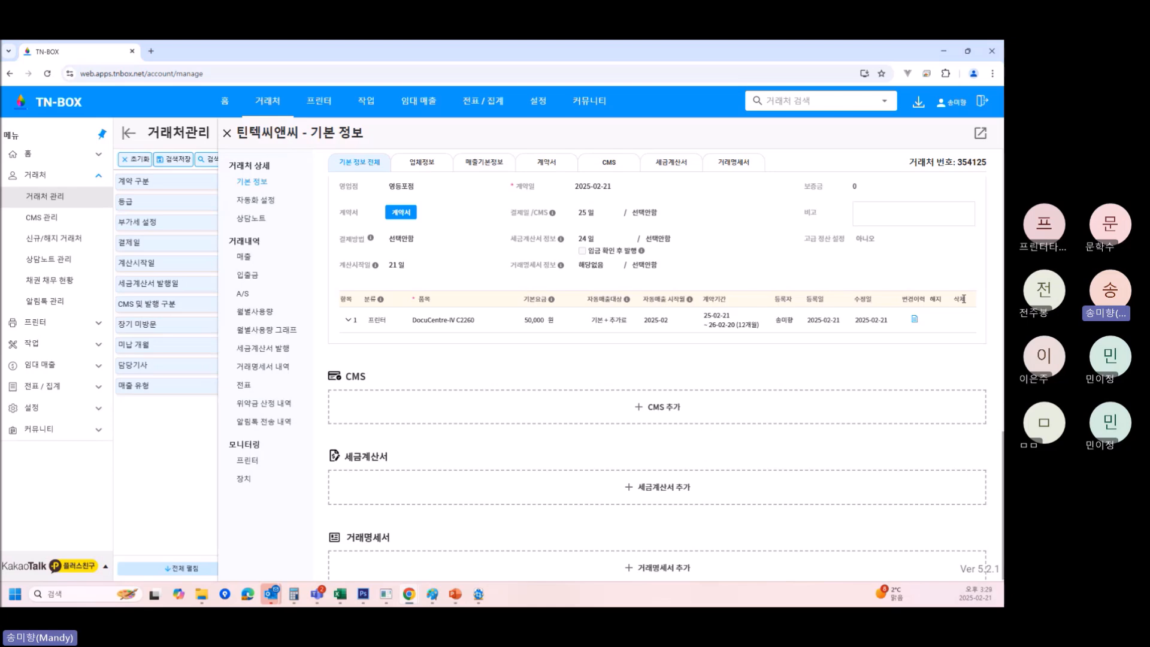
Add a new tax-invoice profile with 자동화 사용 on, applied to 기본정보 및 계약서.
{"action": "left_click", "coordinate": [663, 488]}
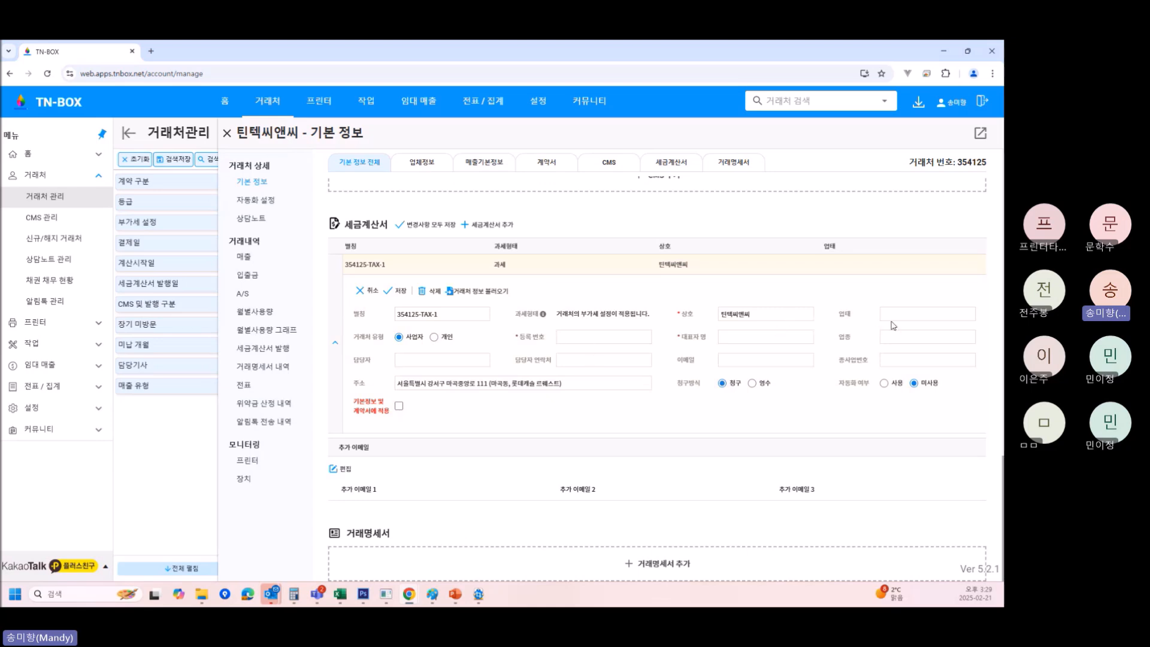
{"action": "left_click", "coordinate": [596, 341]}
{"action": "left_click", "coordinate": [884, 384]}
{"action": "left_click", "coordinate": [397, 409]}
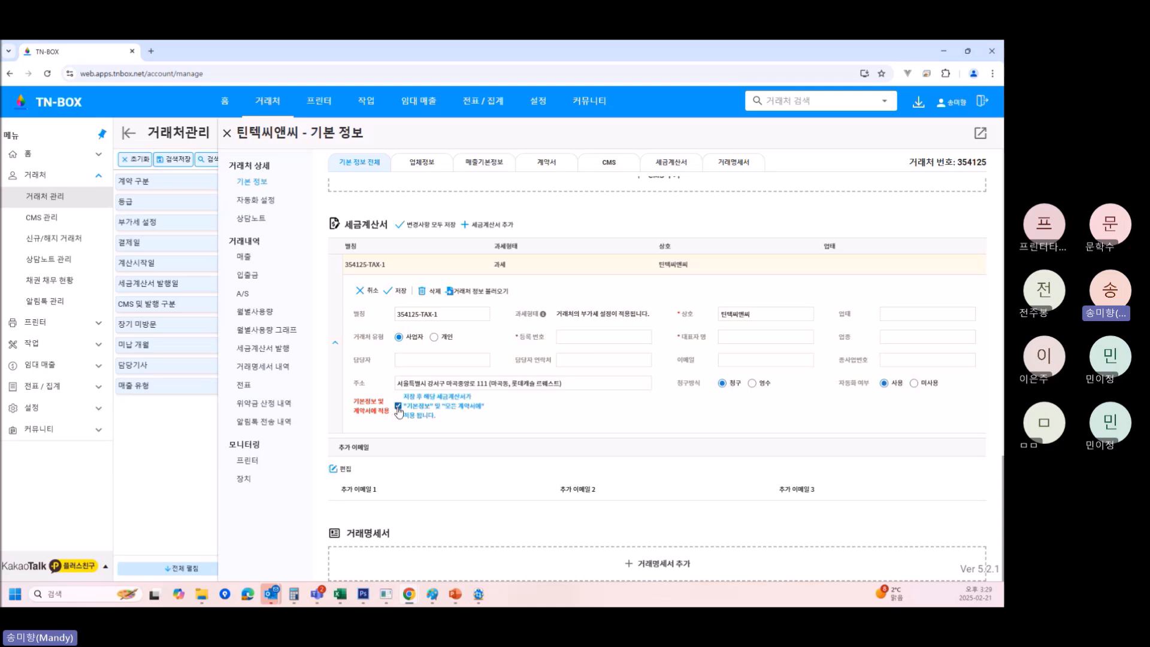
Name the profile 구미점, fill in the representative name and registration number, and save it.
{"action": "left_click_drag", "start_coordinate": [451, 315], "coordinate": [162, 295]}
{"action": "type", "text": "m"}
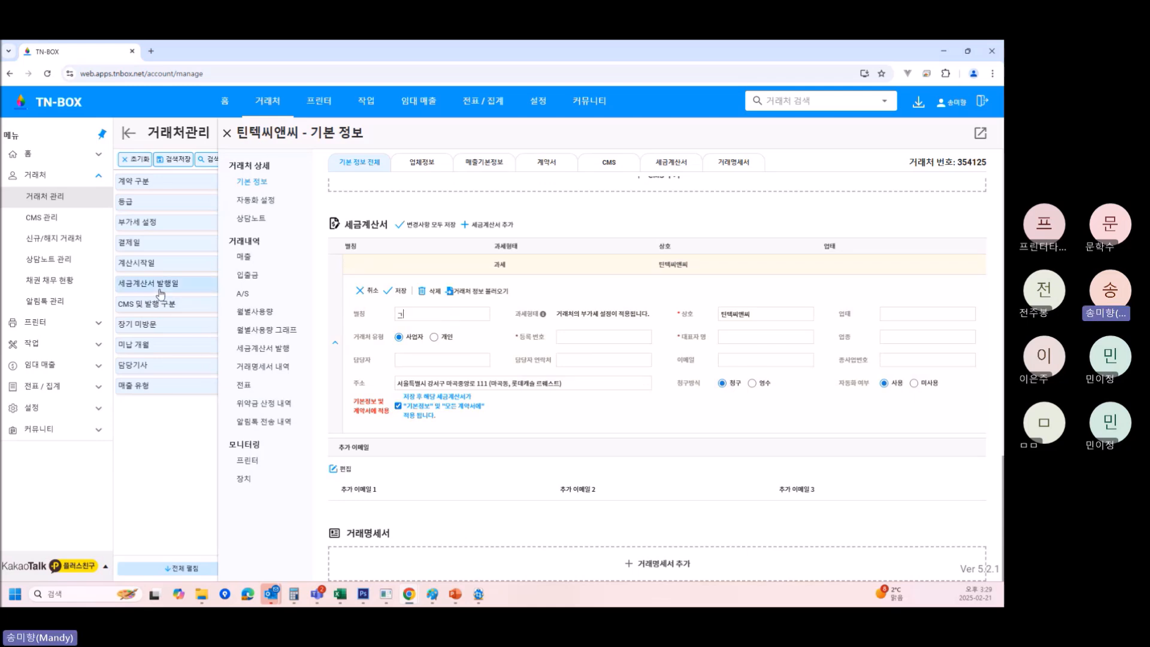
{"action": "type", "text": "미점"}
{"action": "left_click", "coordinate": [398, 291]}
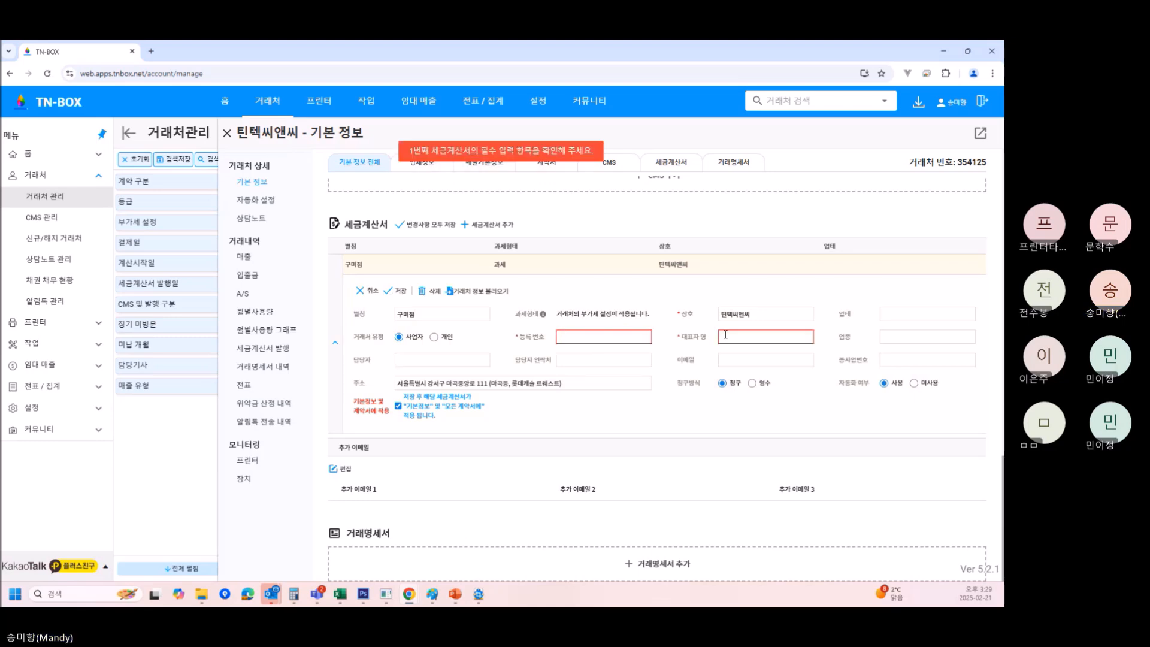
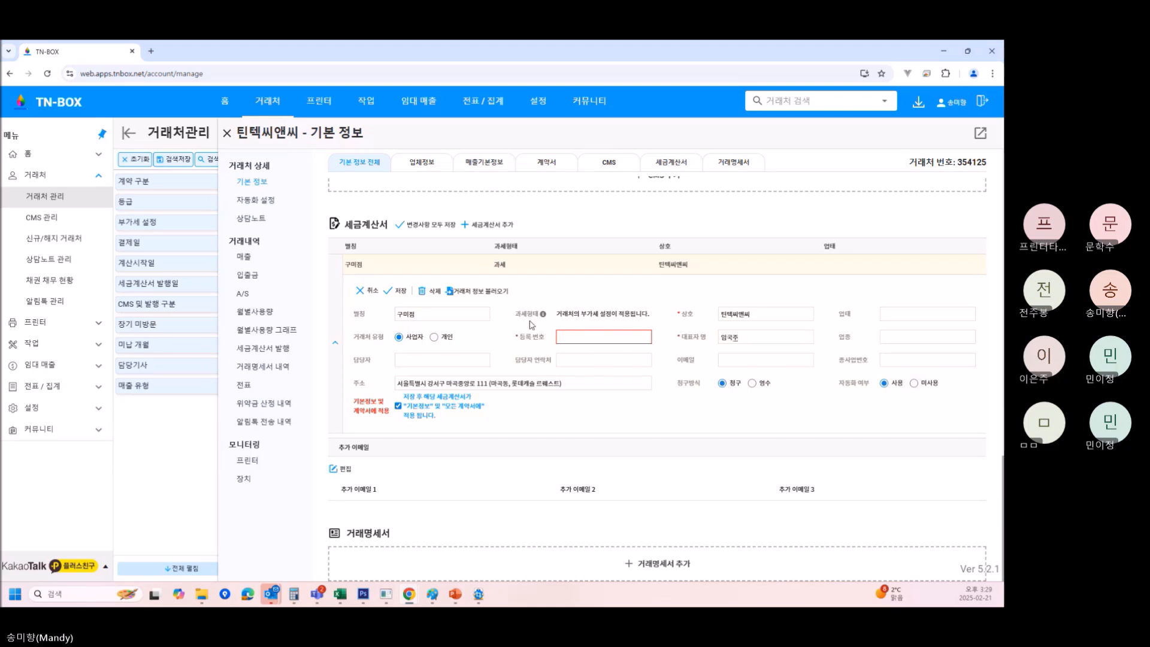
{"action": "left_click", "coordinate": [621, 338]}
{"action": "type", "text": "110-00-00000"}
{"action": "left_click", "coordinate": [398, 292]}
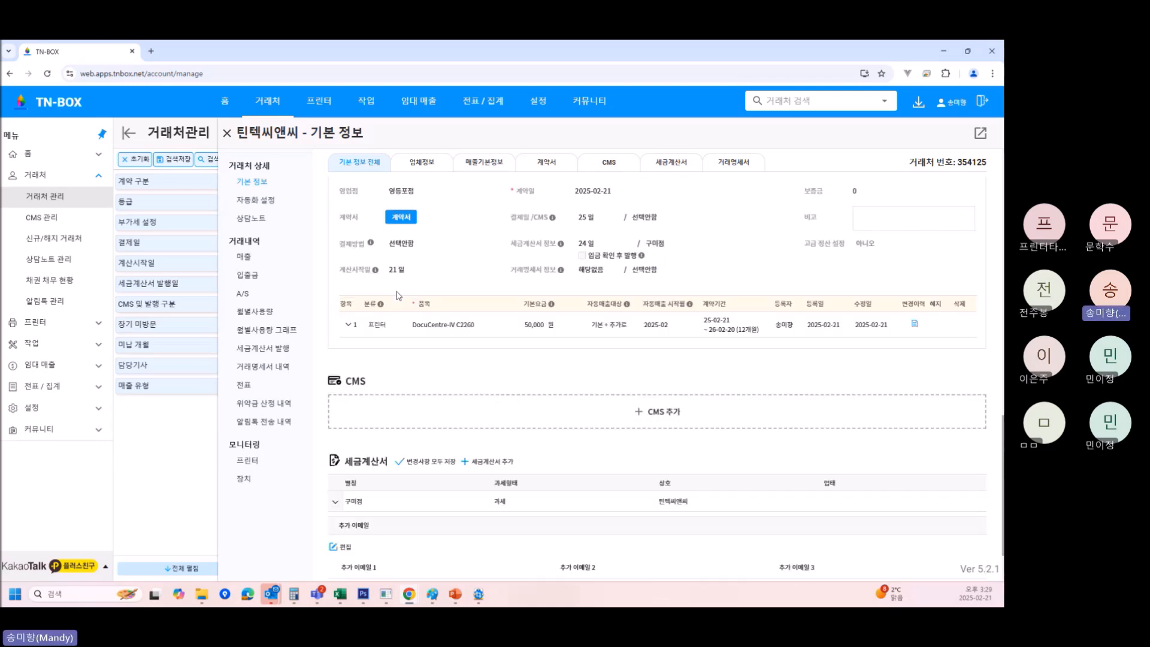
{"action": "left_click_drag", "start_coordinate": [514, 243], "coordinate": [577, 251]}
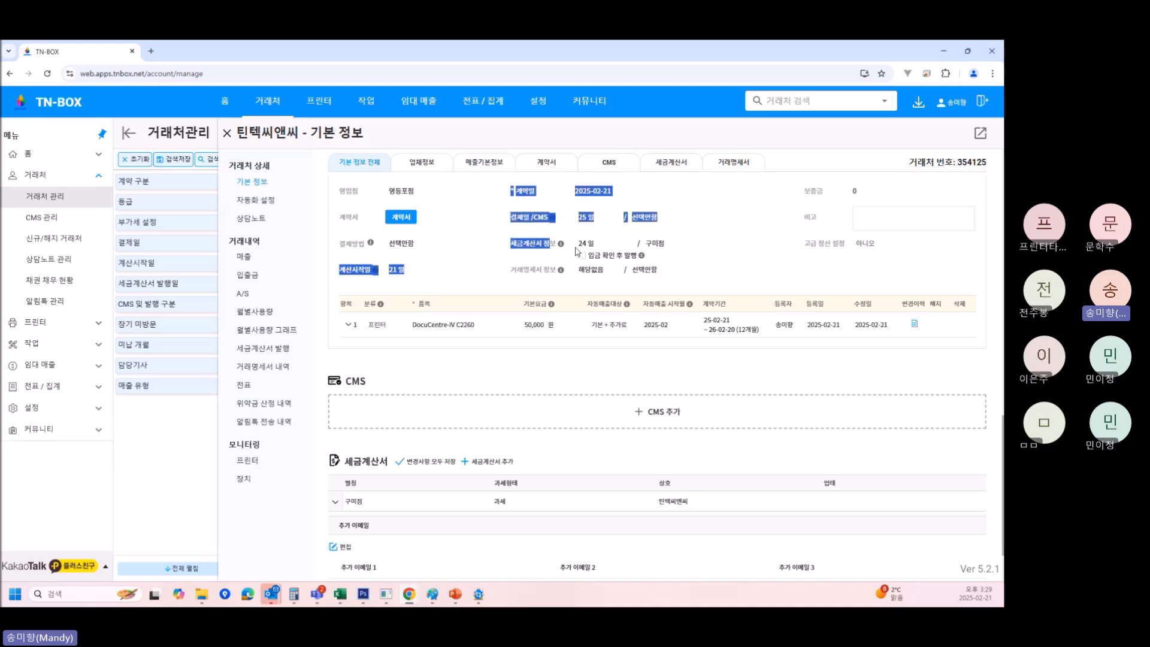
{"action": "left_click", "coordinate": [675, 256]}
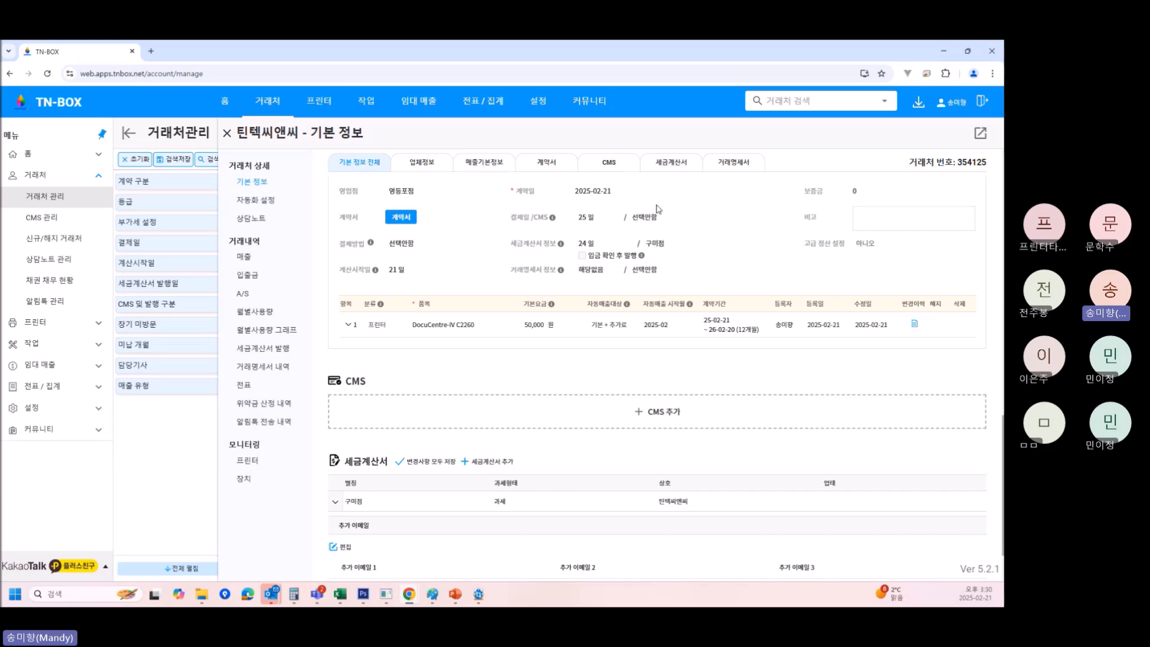
{"action": "scroll", "coordinate": [693, 252], "scroll_direction": "down", "scroll_amount": 1}
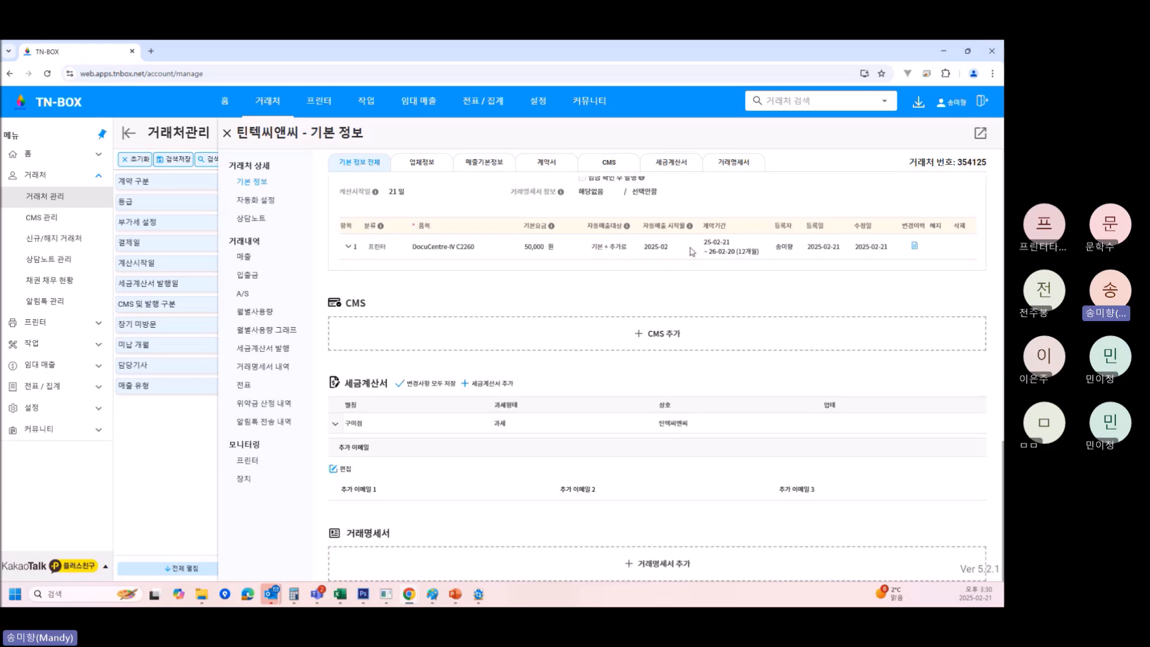
{"action": "scroll", "coordinate": [676, 263], "scroll_direction": "up", "scroll_amount": 2}
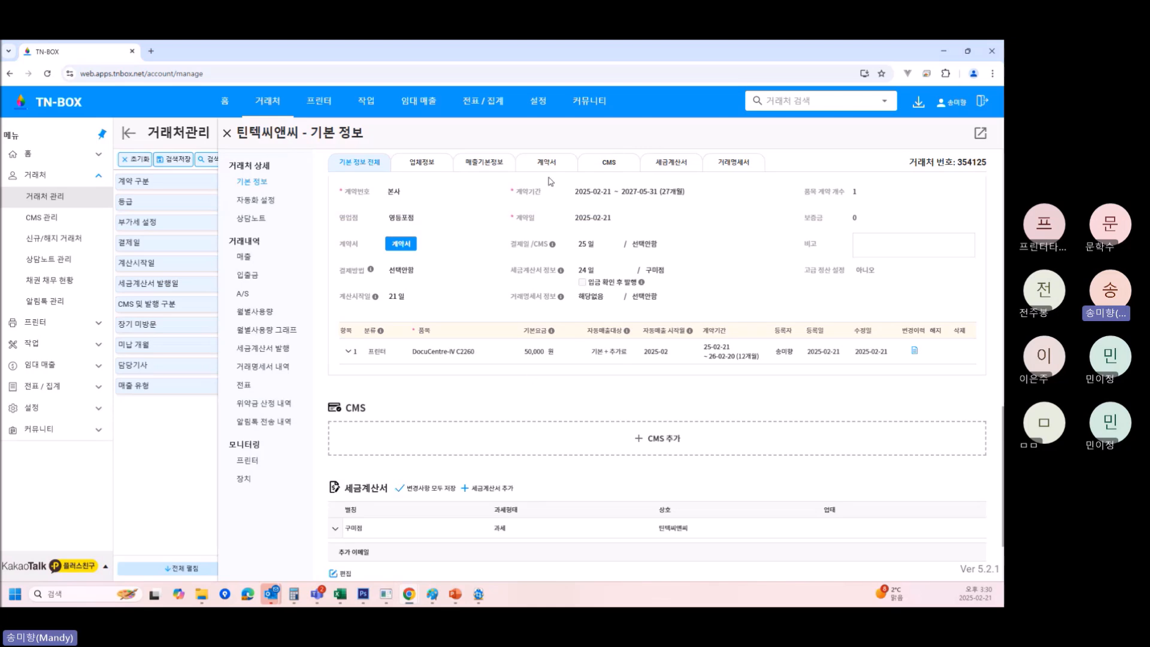
{"action": "scroll", "coordinate": [606, 444], "scroll_direction": "down", "scroll_amount": 2}
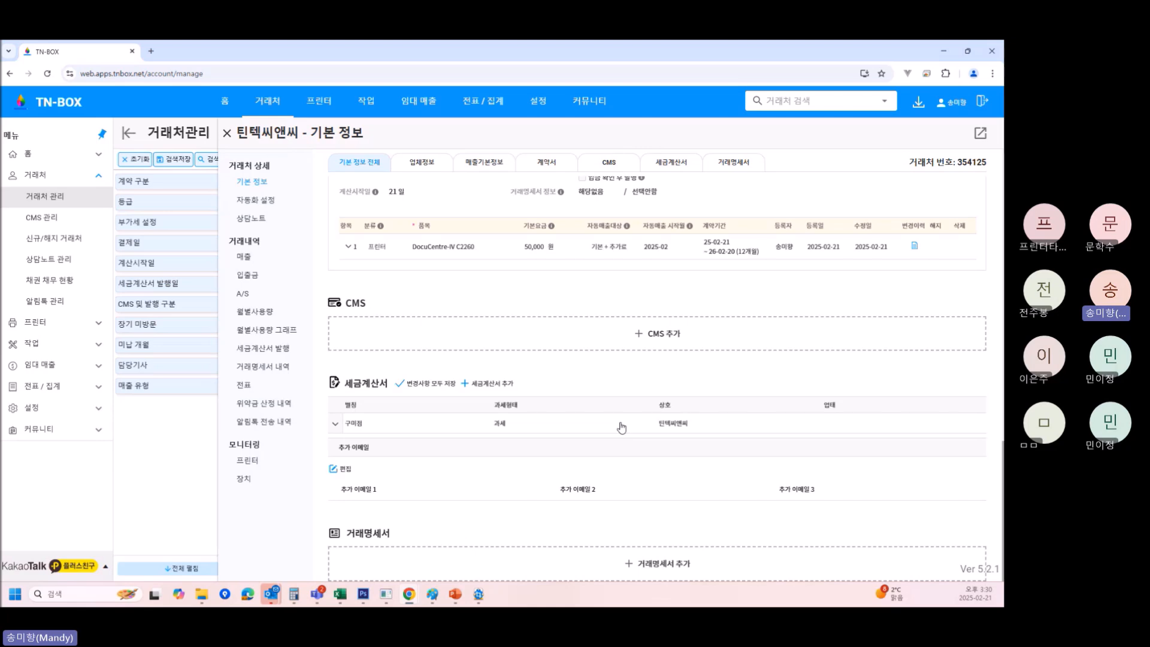
Open 틴텍씨앤씨's 자동화 설정 and review the usage, sales, withdrawal, tax invoice and statement rows.
{"action": "left_click", "coordinate": [266, 205]}
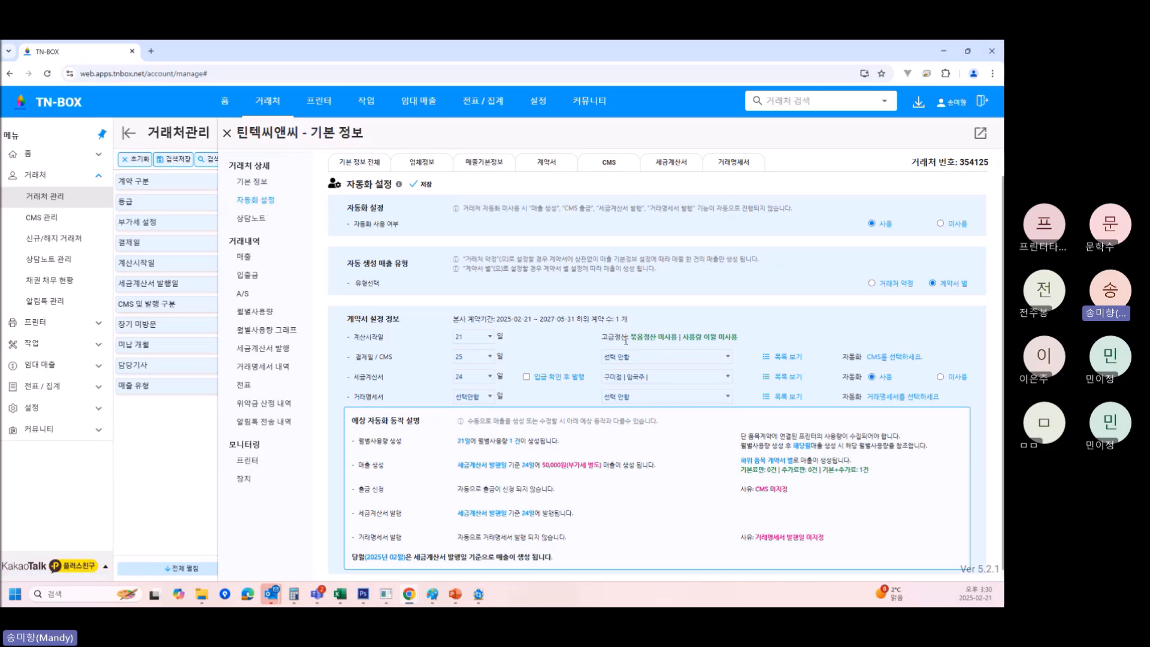
{"action": "scroll", "coordinate": [575, 392], "scroll_direction": "down", "scroll_amount": 1}
{"action": "scroll", "coordinate": [576, 392], "scroll_direction": "down", "scroll_amount": 1}
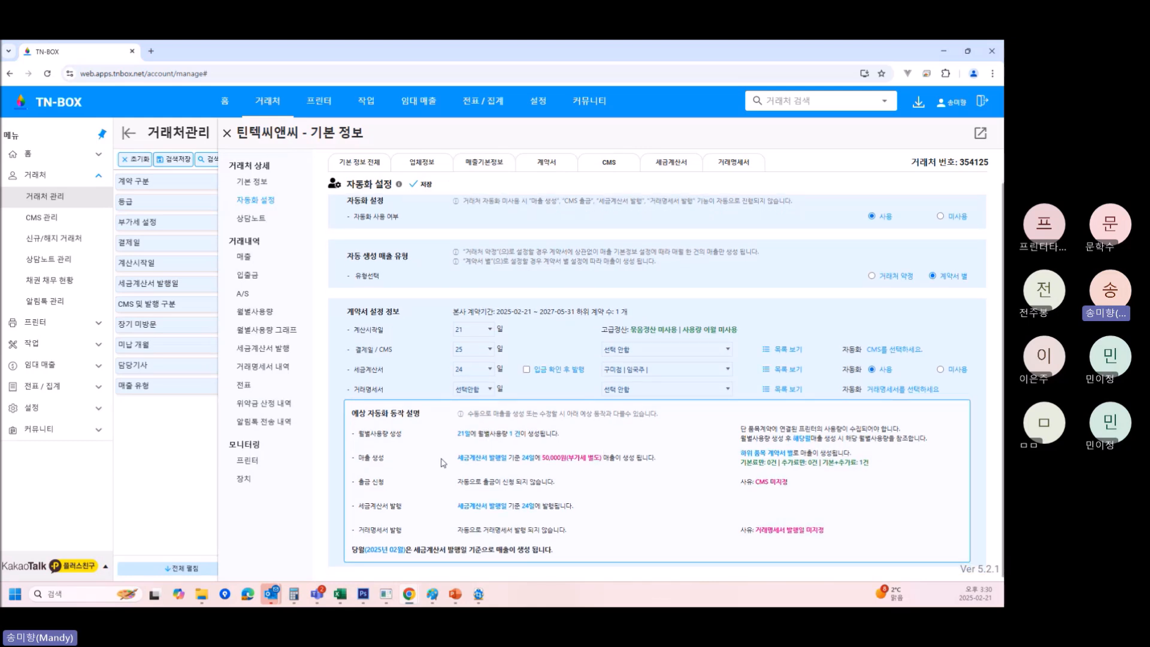
{"action": "left_click_drag", "start_coordinate": [458, 434], "coordinate": [546, 432]}
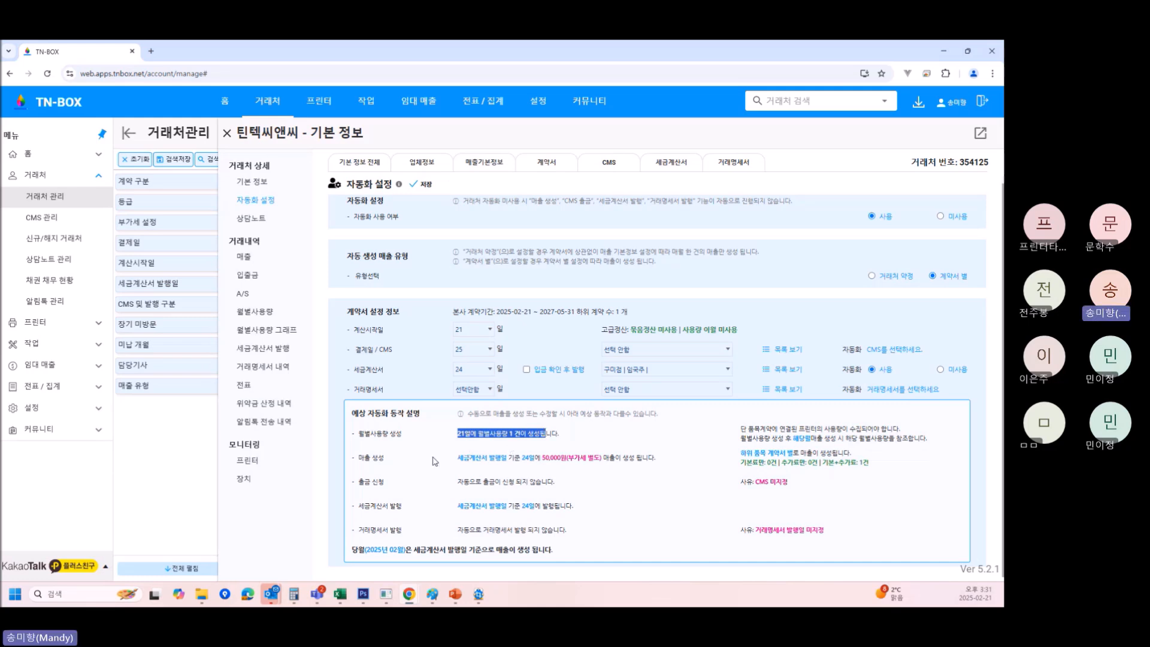
{"action": "left_click_drag", "start_coordinate": [457, 458], "coordinate": [635, 456]}
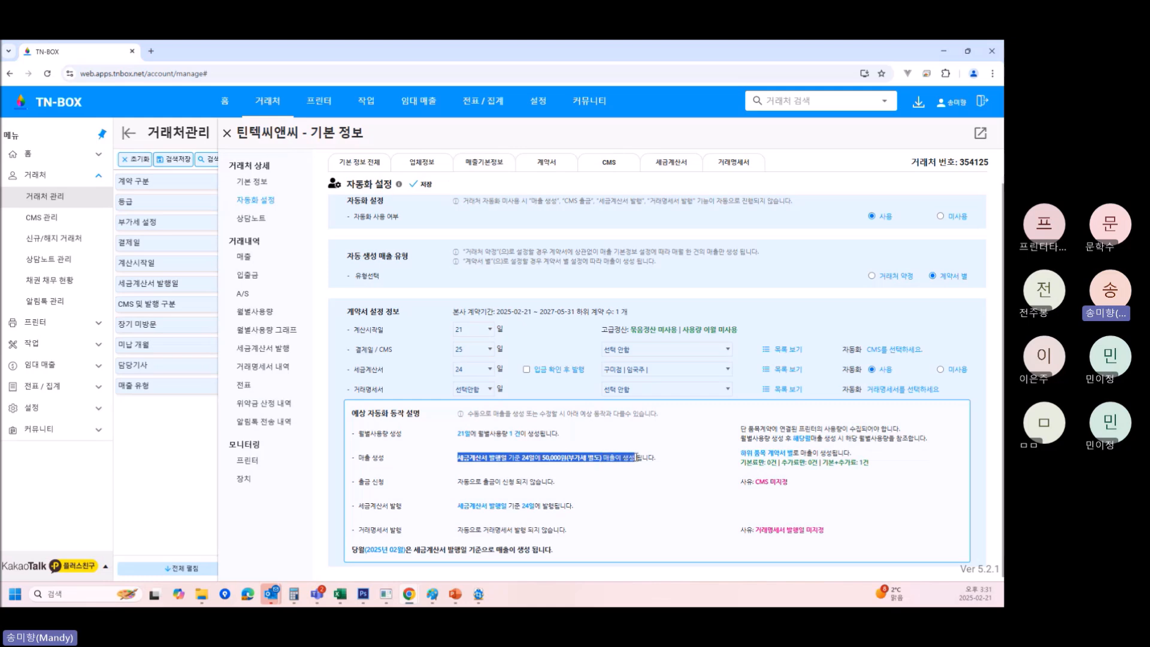
{"action": "left_click", "coordinate": [689, 495]}
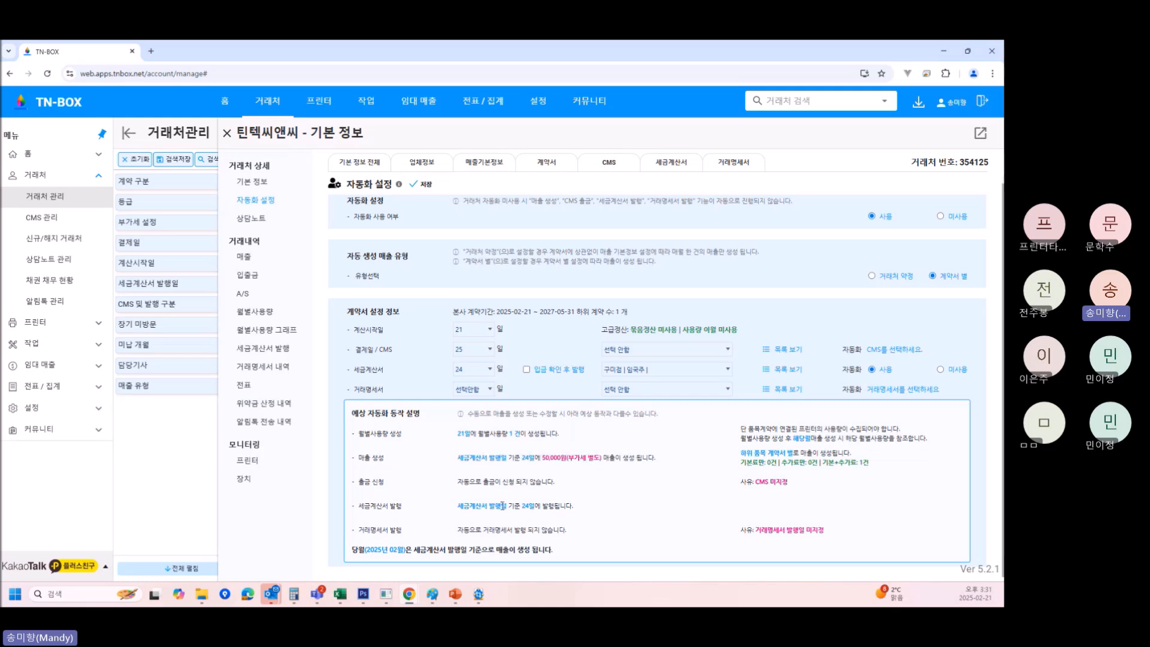
{"action": "left_click_drag", "start_coordinate": [459, 482], "coordinate": [547, 483]}
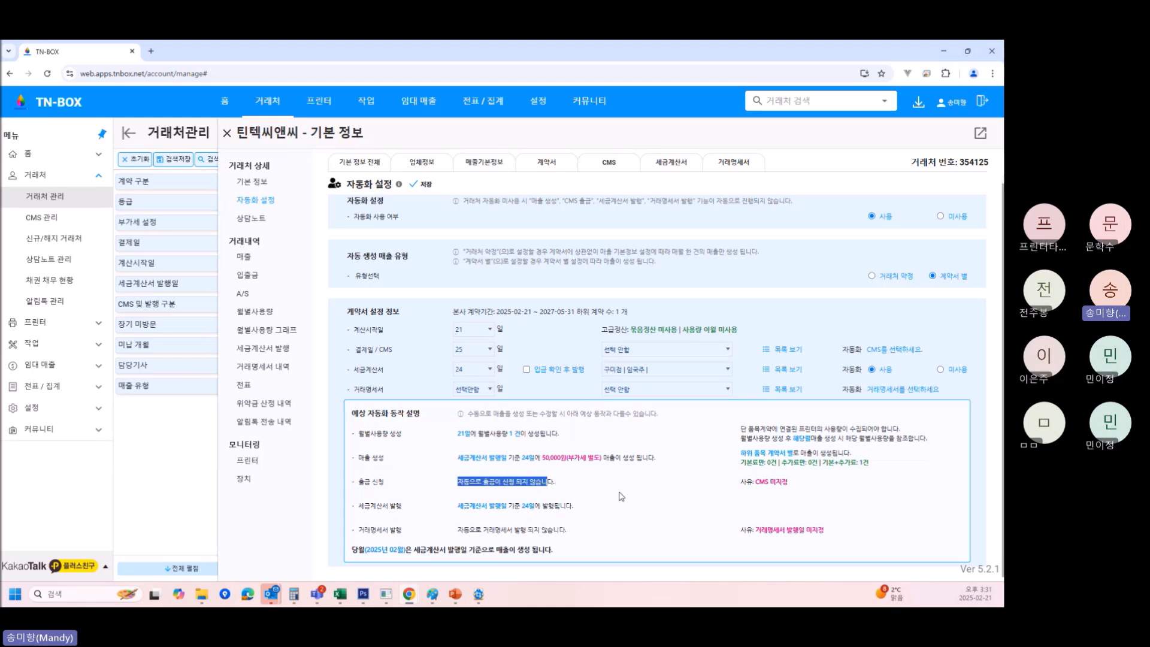
{"action": "left_click", "coordinate": [626, 498]}
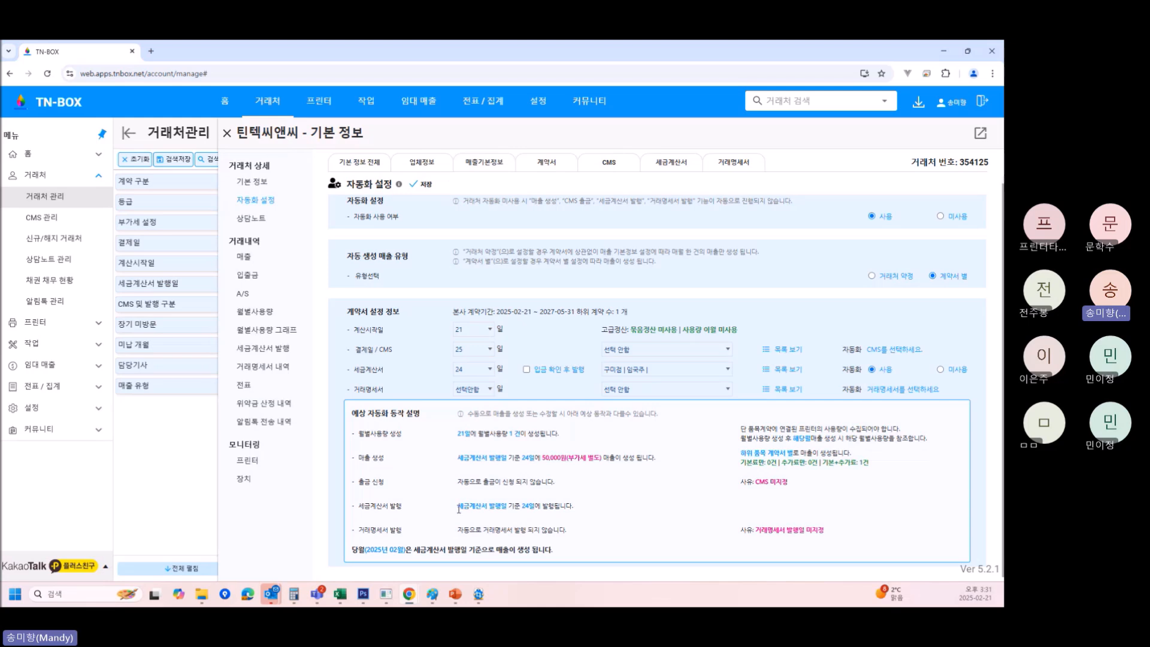
{"action": "left_click_drag", "start_coordinate": [459, 508], "coordinate": [592, 509]}
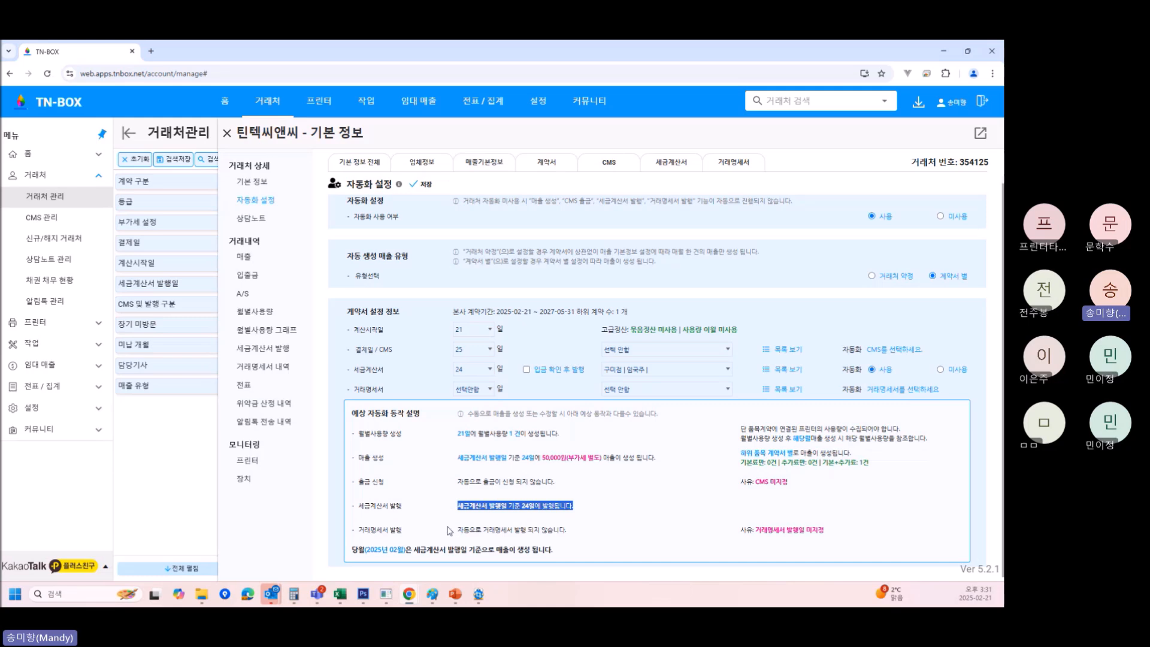
{"action": "left_click_drag", "start_coordinate": [458, 531], "coordinate": [573, 535]}
{"action": "left_click", "coordinate": [653, 530]}
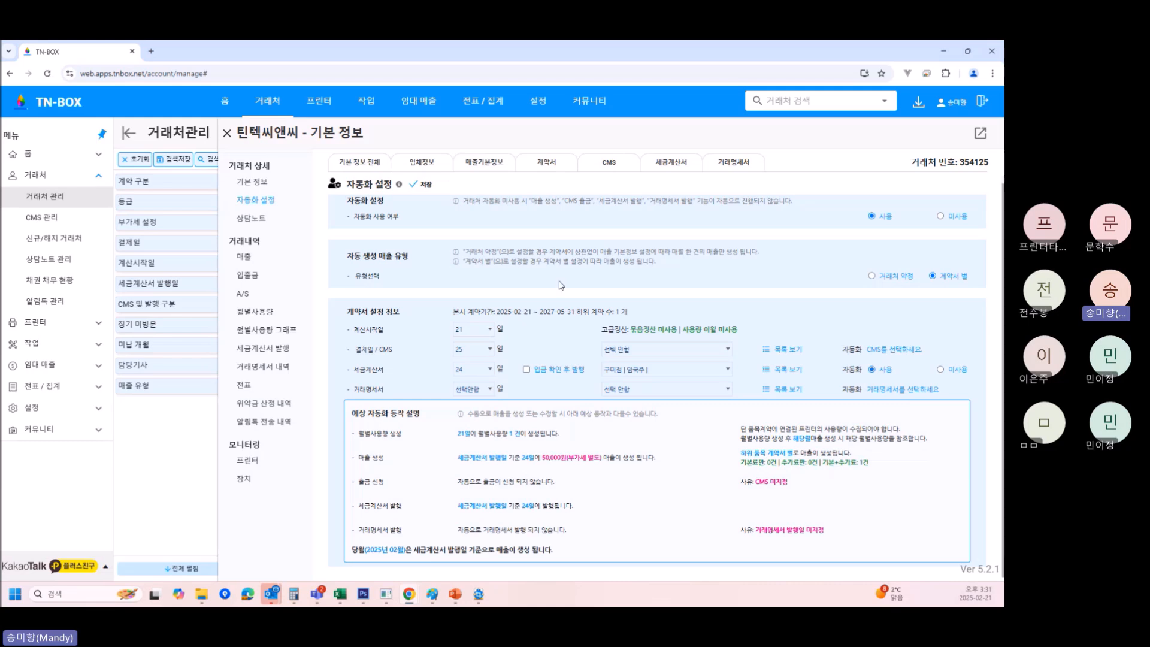
Check the 거래명세서 and 계약서 tabs, then go back to 자동화 설정.
{"action": "left_click", "coordinate": [728, 162]}
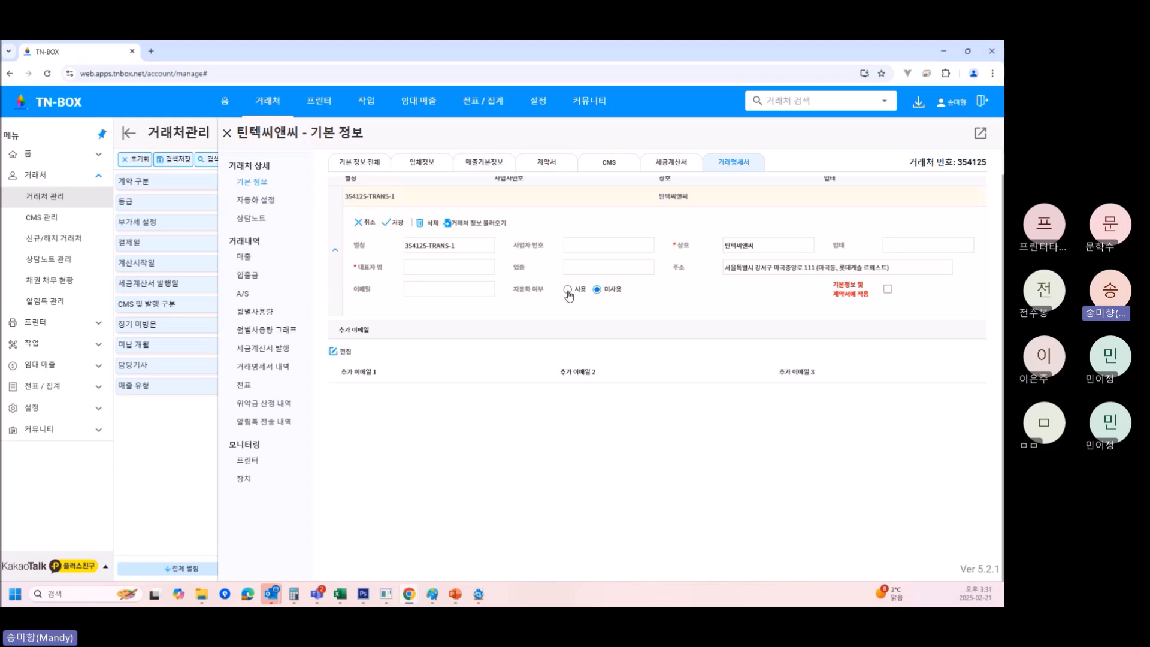
{"action": "left_click", "coordinate": [549, 163]}
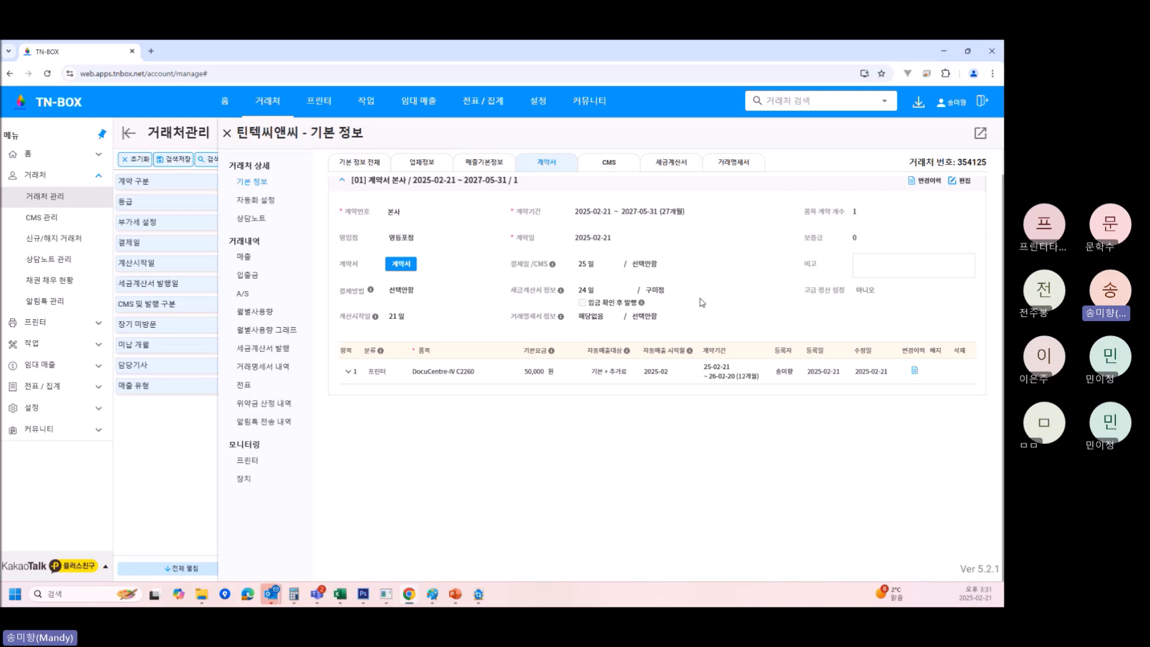
{"action": "left_click", "coordinate": [258, 200]}
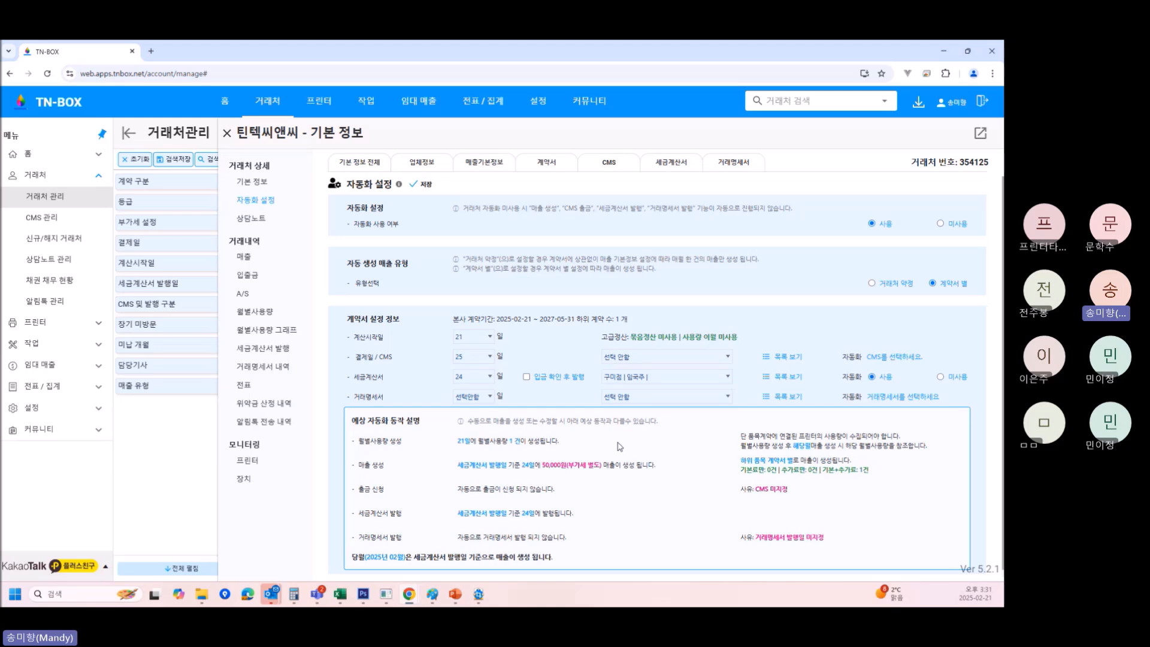
Close 틴텍씨앤씨, search for 교육 and open client 교육1's details.
{"action": "left_click", "coordinate": [228, 138]}
{"action": "left_click", "coordinate": [833, 133]}
{"action": "type", "text": "교육"}
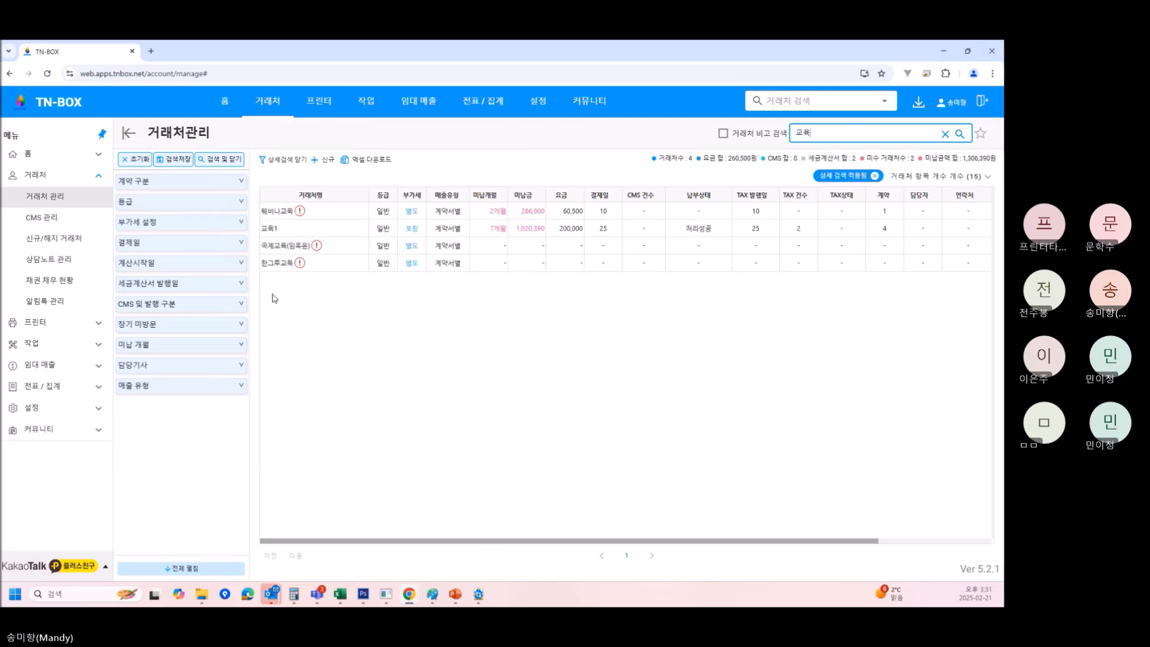
{"action": "left_click", "coordinate": [305, 231]}
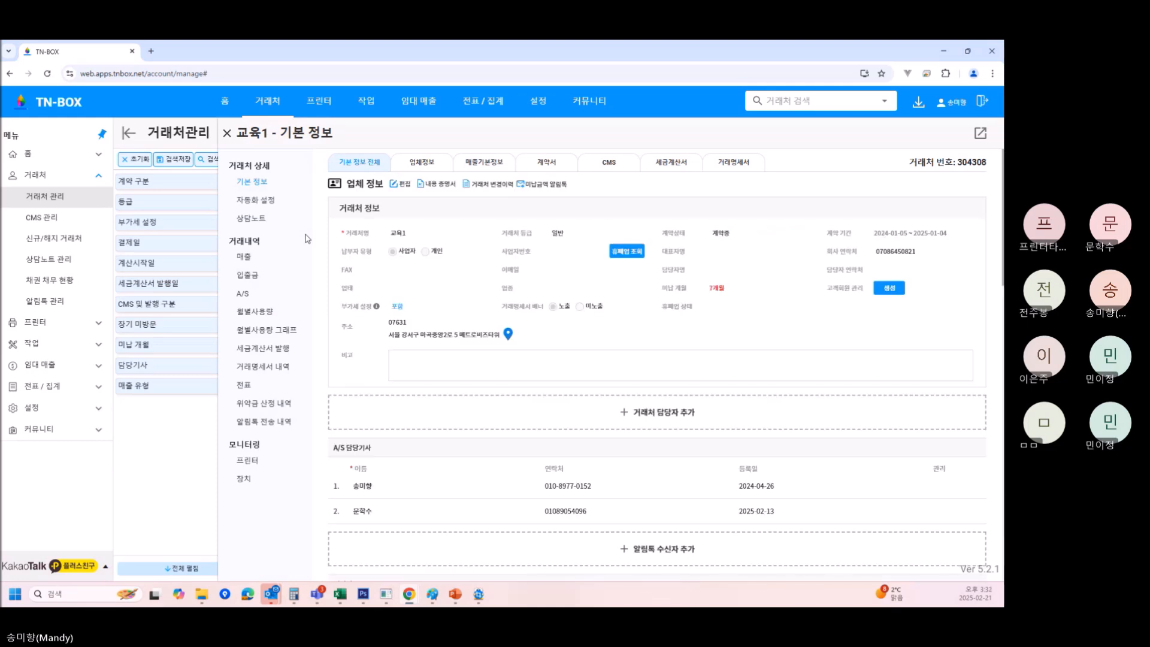
{"action": "scroll", "coordinate": [583, 253], "scroll_direction": "down", "scroll_amount": 1}
{"action": "scroll", "coordinate": [584, 253], "scroll_direction": "down", "scroll_amount": 4}
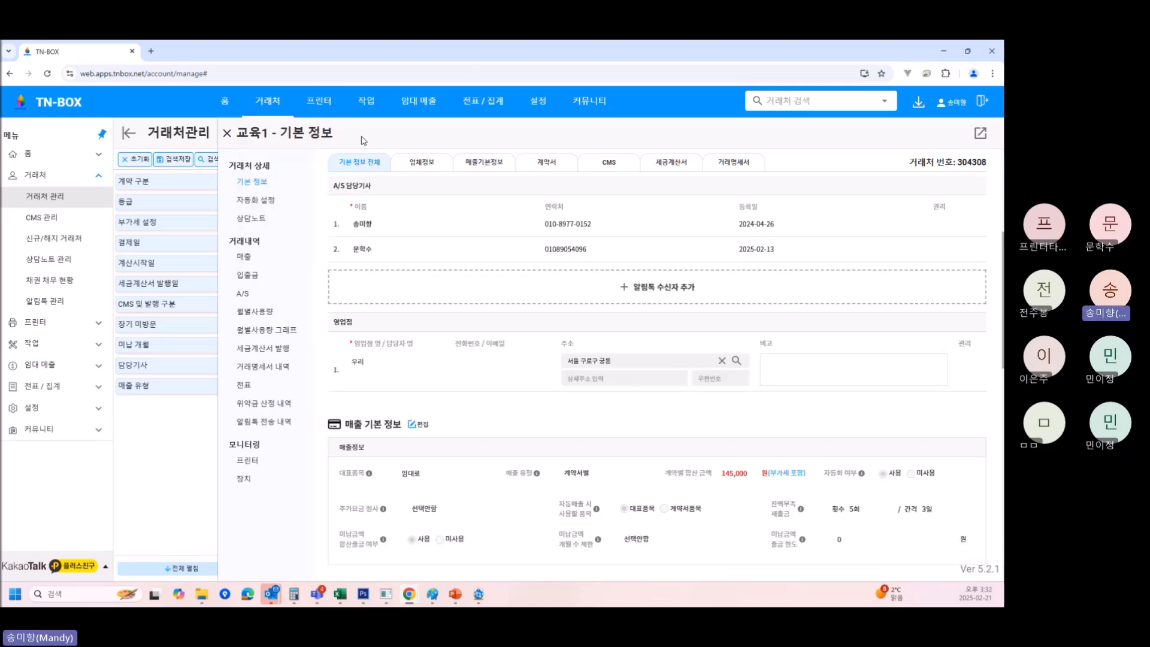
{"action": "scroll", "coordinate": [541, 280], "scroll_direction": "down", "scroll_amount": 4}
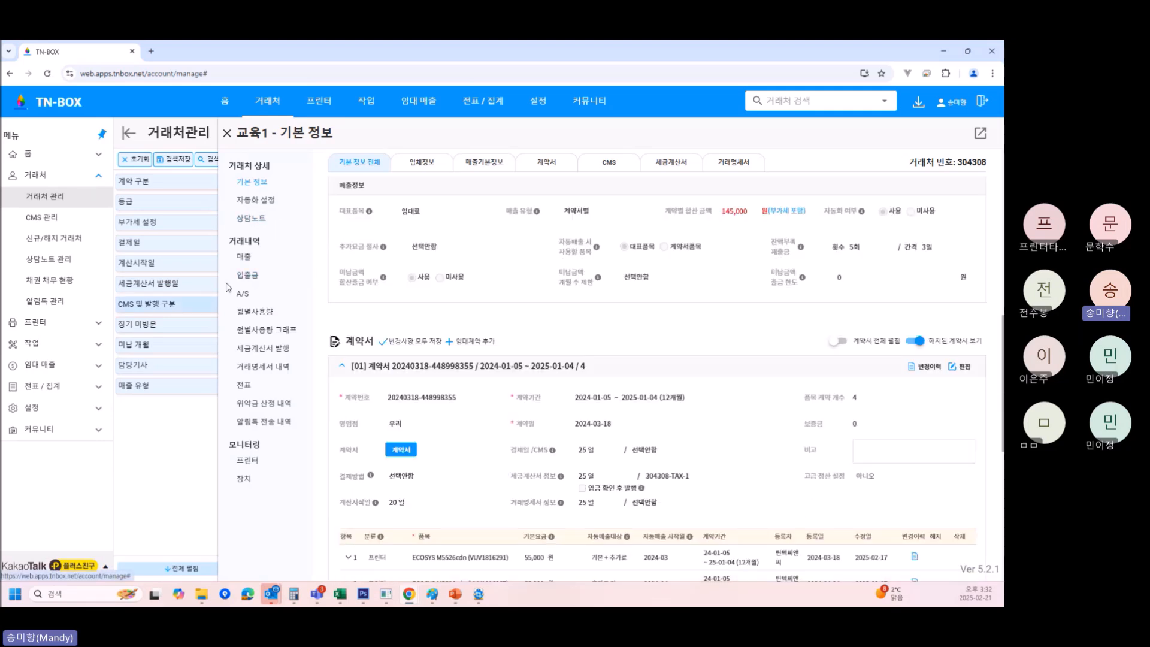
View 교육1's automation settings, then its contract with four printer items.
{"action": "left_click", "coordinate": [268, 200]}
{"action": "scroll", "coordinate": [596, 414], "scroll_direction": "down", "scroll_amount": 2}
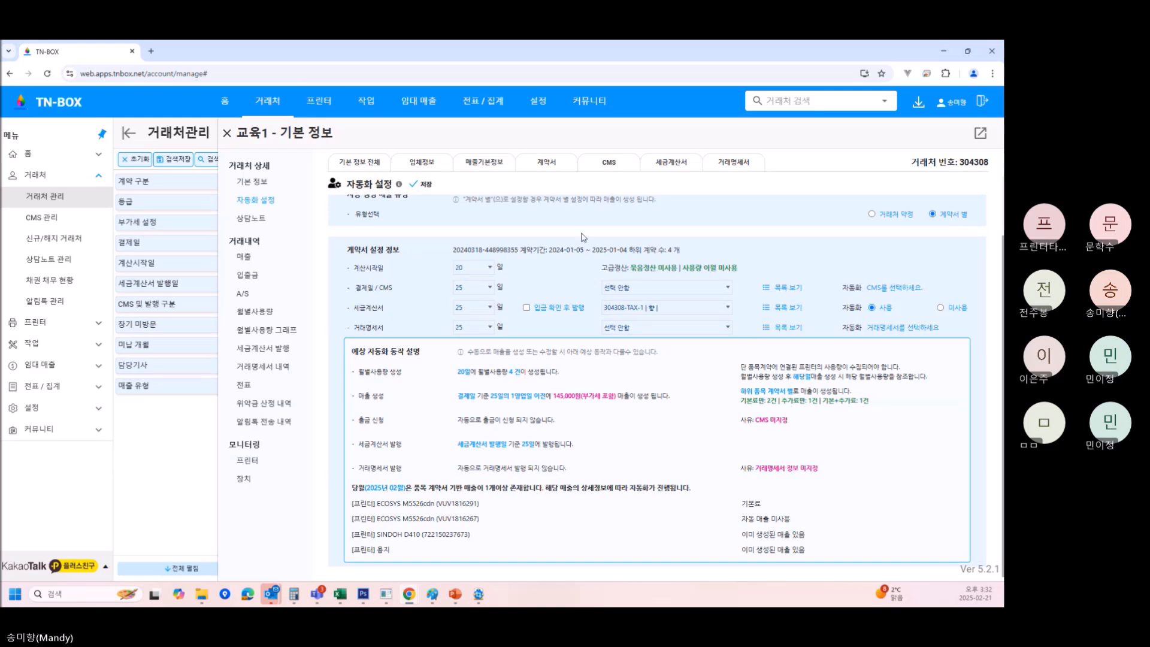
{"action": "left_click", "coordinate": [558, 171]}
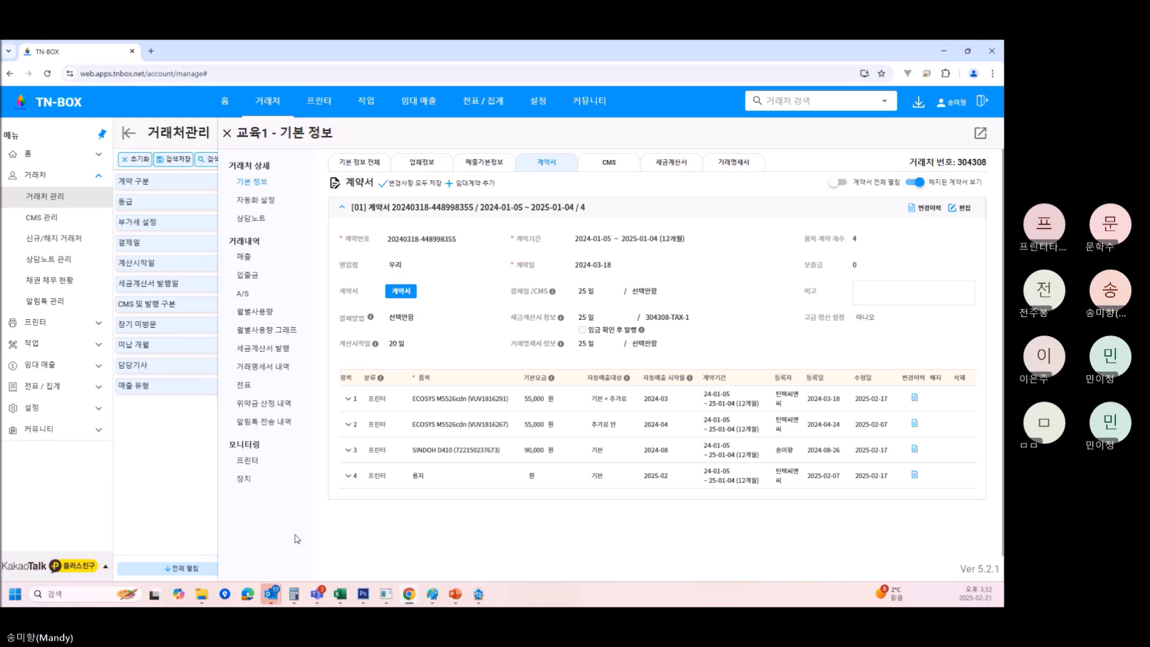
{"action": "right_click", "coordinate": [369, 537]}
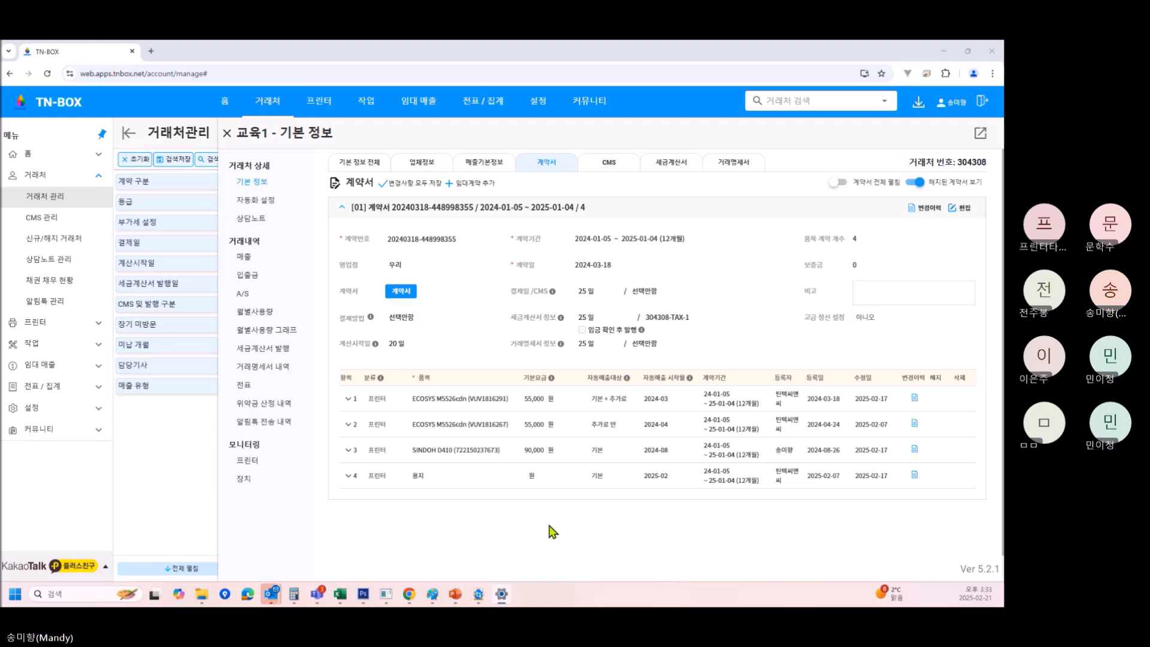
Put 교육1's contract in edit mode and review the printer choices for items 4 and 1, including 모니터링 모델.
{"action": "left_click", "coordinate": [966, 210]}
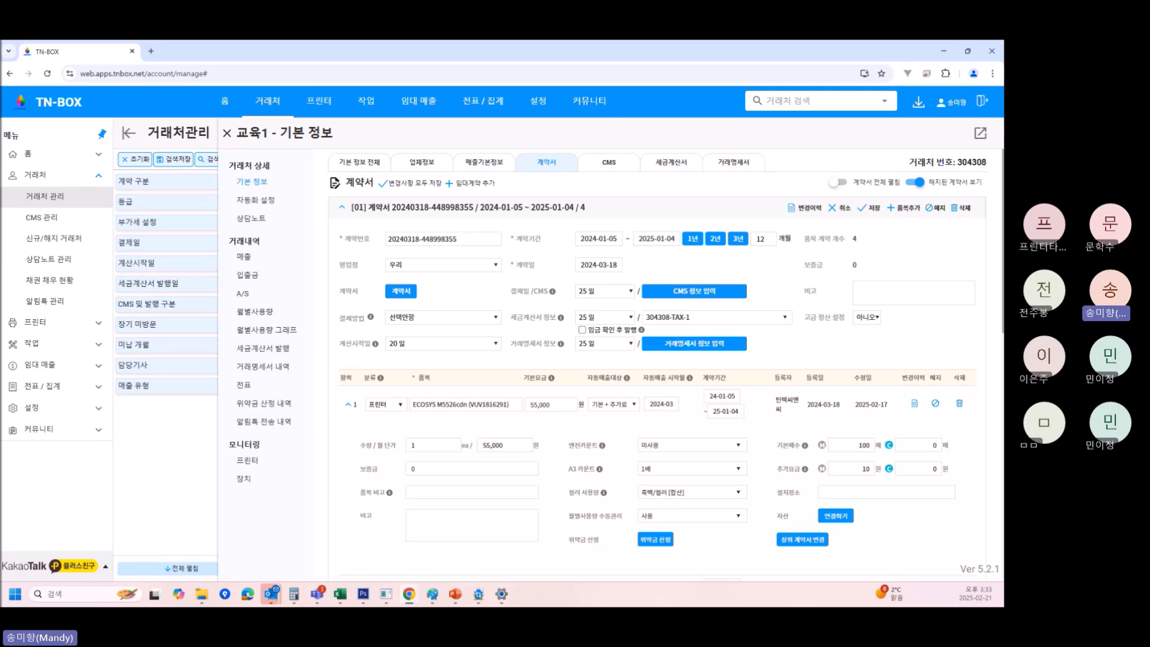
{"action": "scroll", "coordinate": [508, 427], "scroll_direction": "down", "scroll_amount": 3}
{"action": "scroll", "coordinate": [509, 428], "scroll_direction": "down", "scroll_amount": 5}
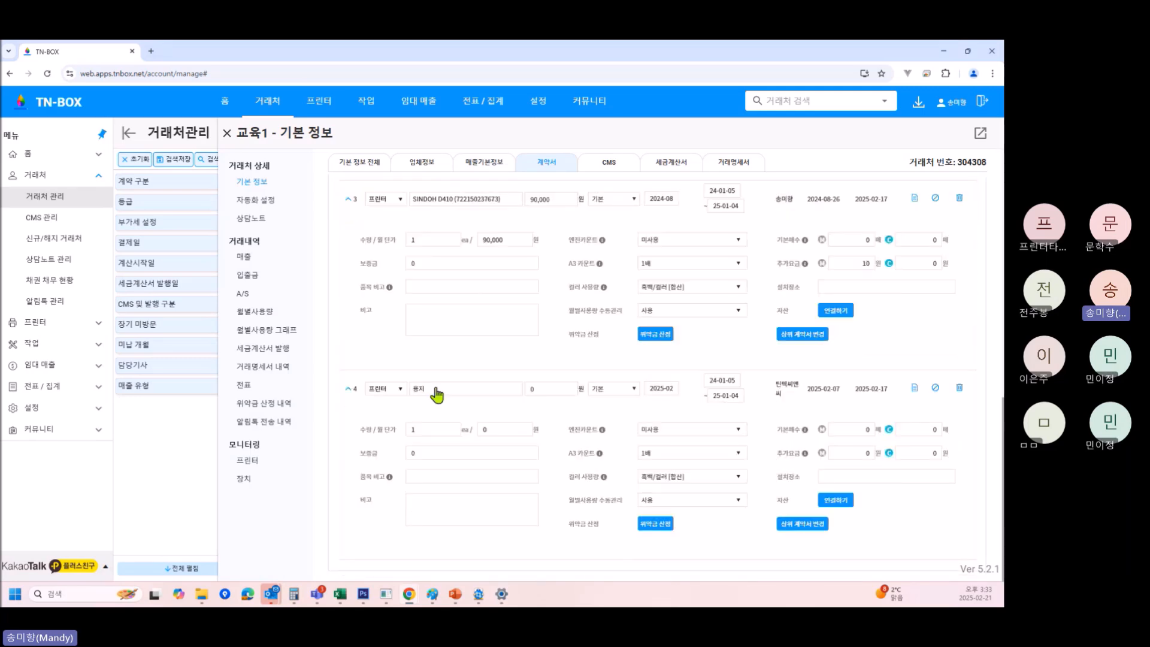
{"action": "left_click", "coordinate": [436, 391]}
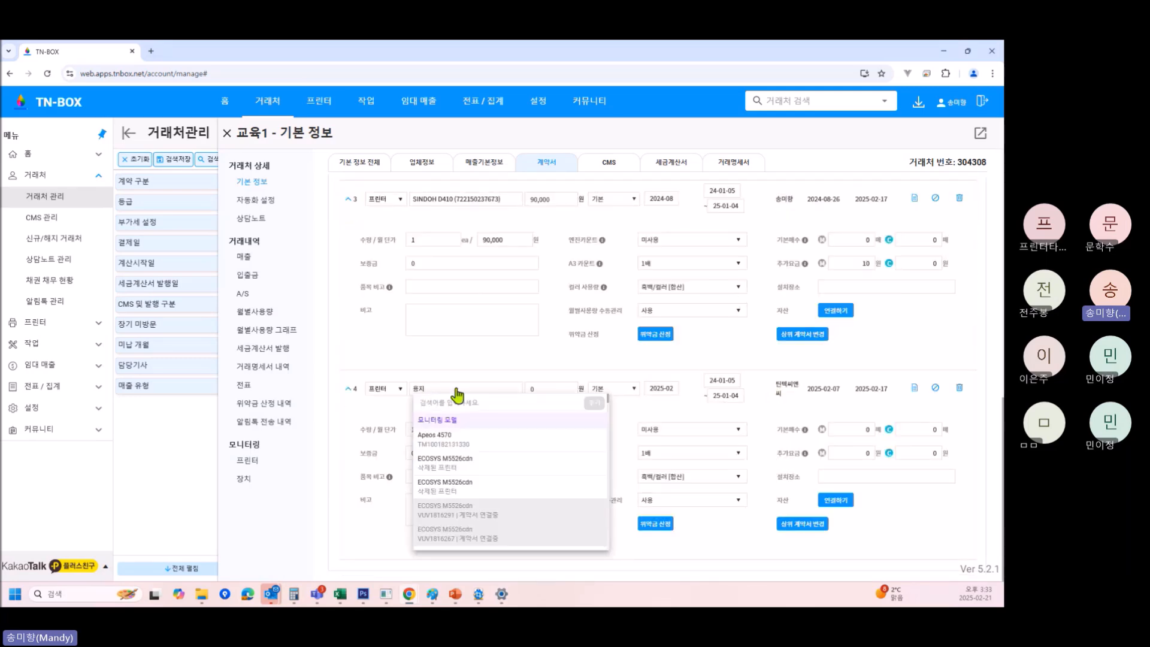
{"action": "scroll", "coordinate": [723, 380], "scroll_direction": "up", "scroll_amount": 3}
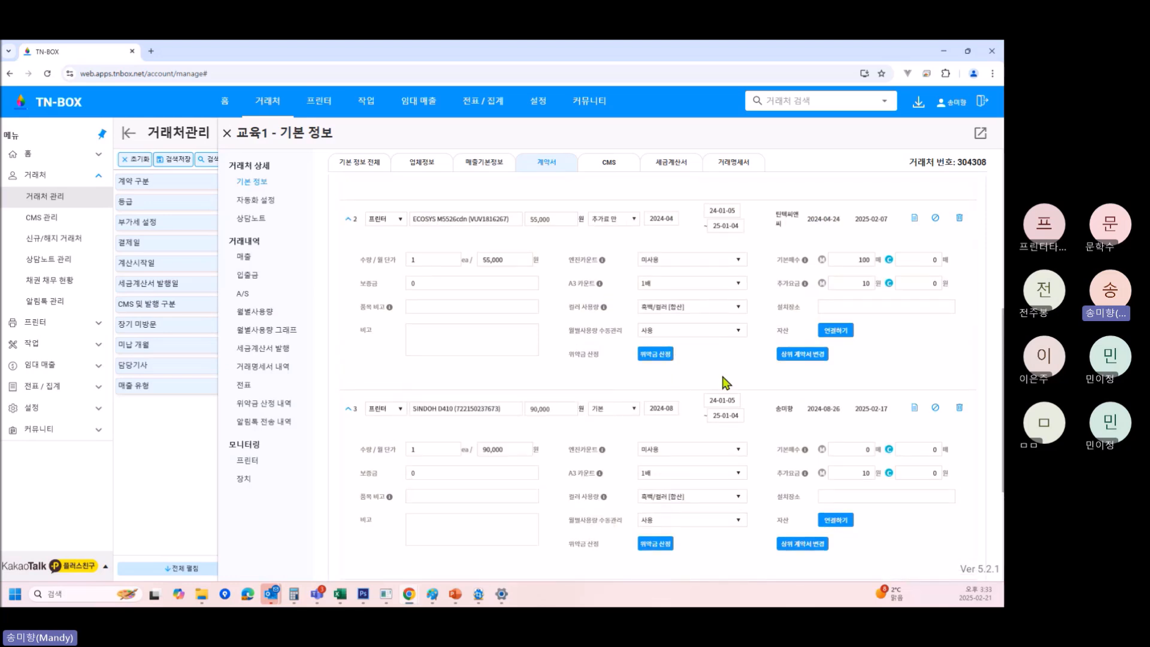
{"action": "scroll", "coordinate": [726, 381], "scroll_direction": "up", "scroll_amount": 4}
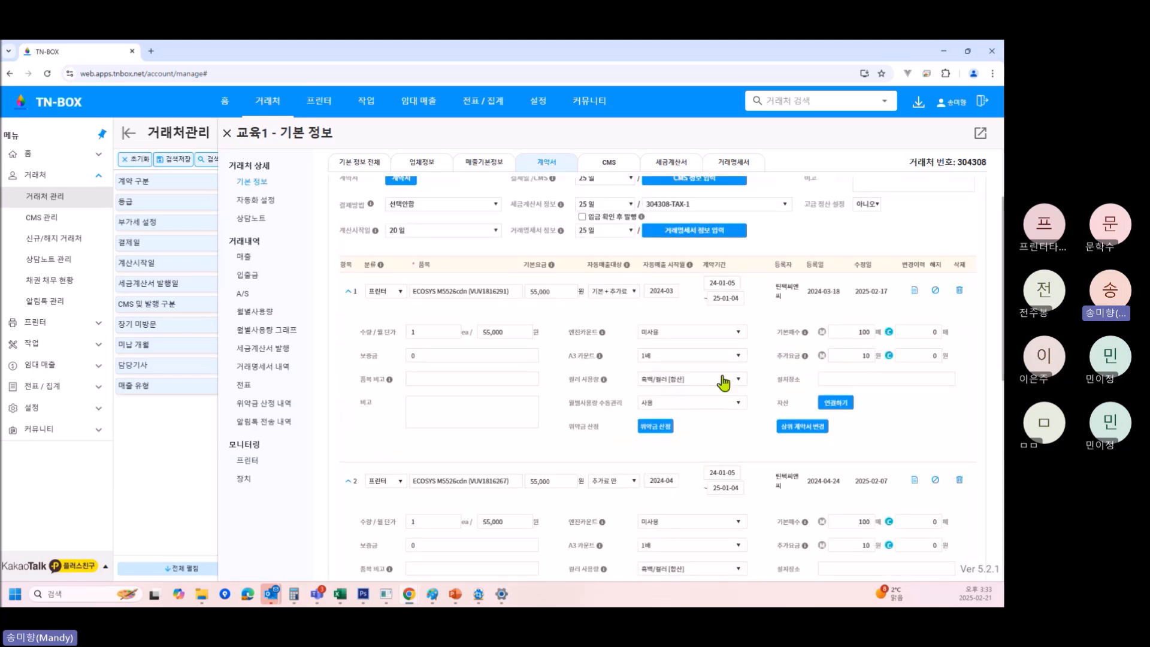
{"action": "left_click", "coordinate": [502, 292]}
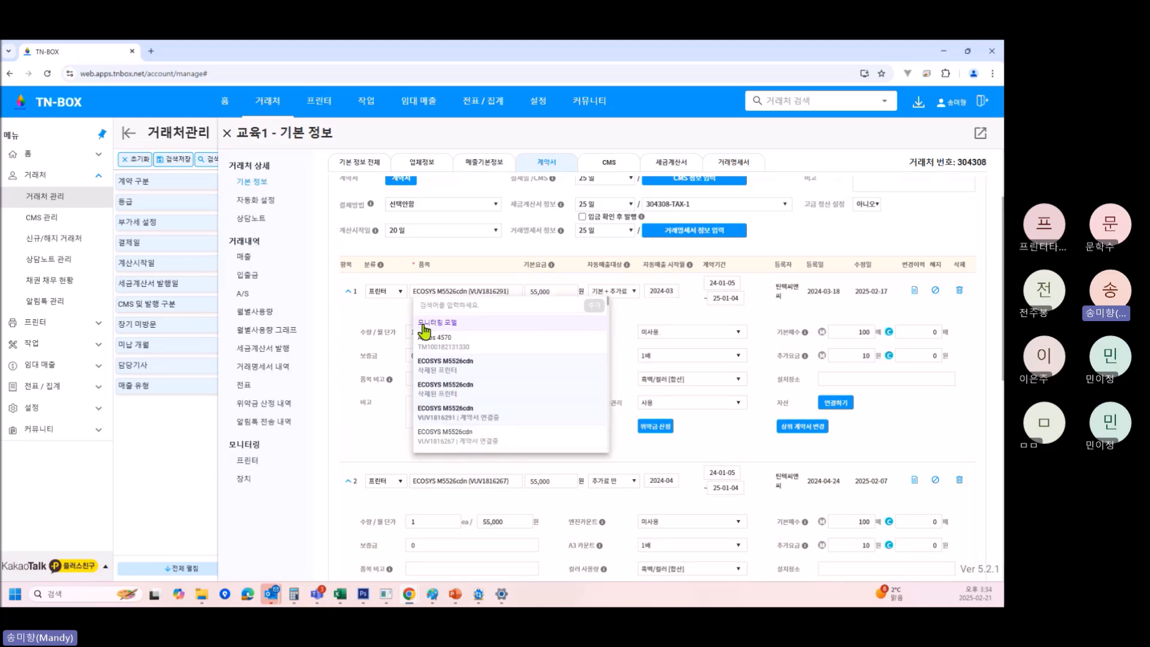
{"action": "left_click_drag", "start_coordinate": [424, 324], "coordinate": [457, 327]}
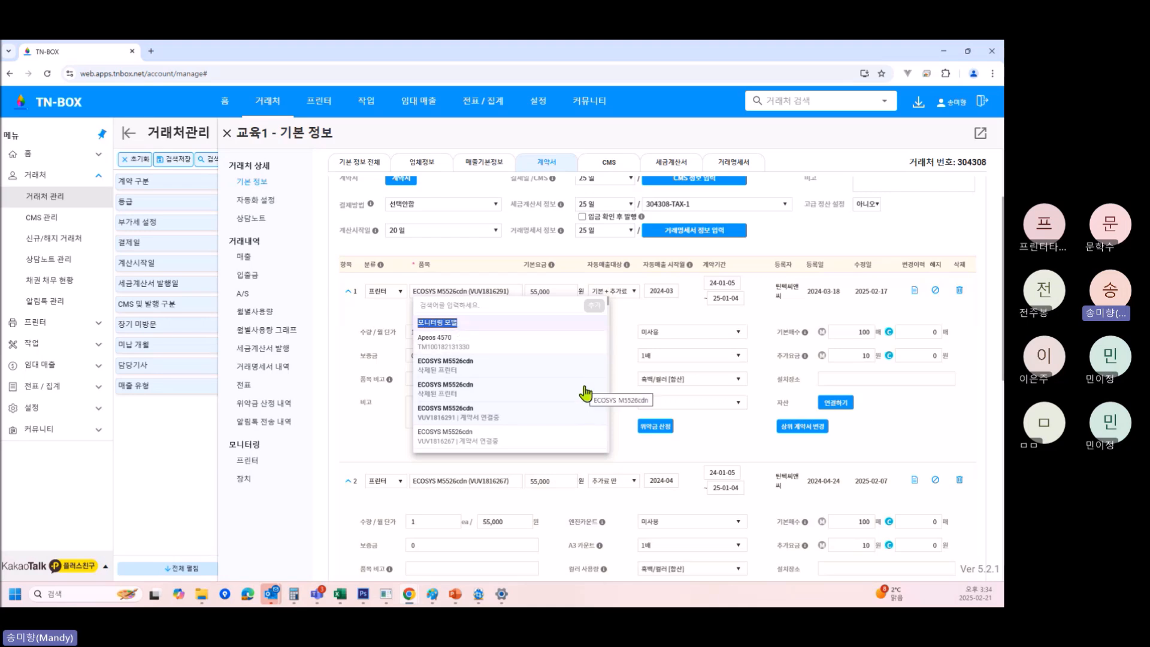
Check the monitored HP Designjet T520 24in's details and usage history, then return to the contract.
{"action": "left_click", "coordinate": [248, 462]}
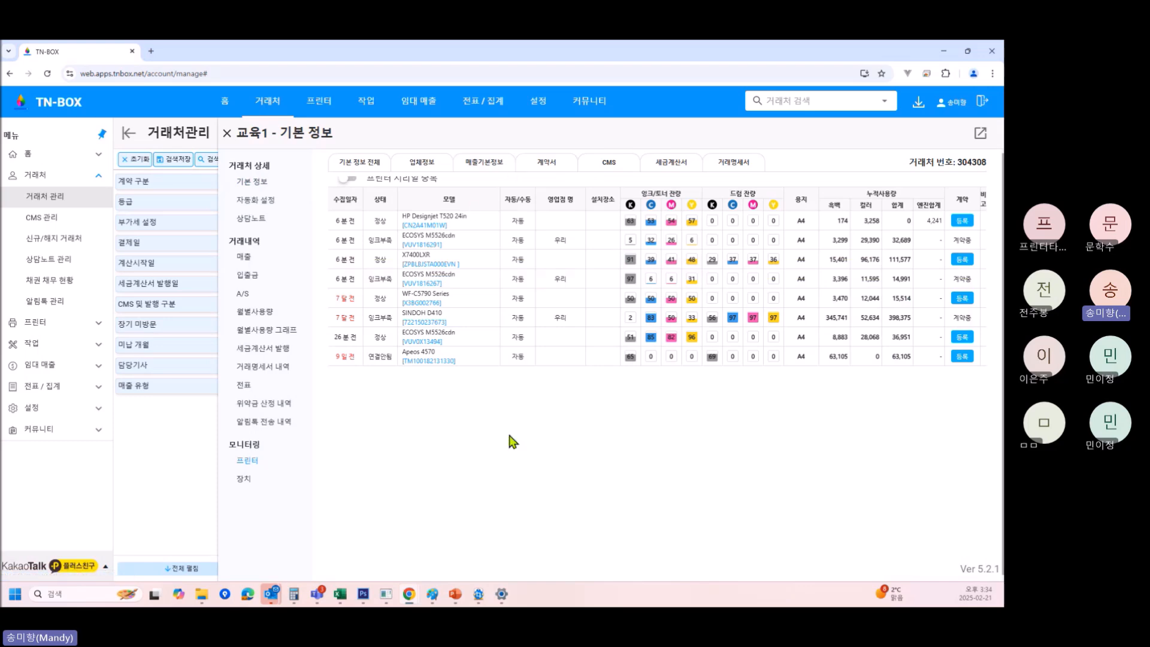
{"action": "left_click", "coordinate": [480, 222]}
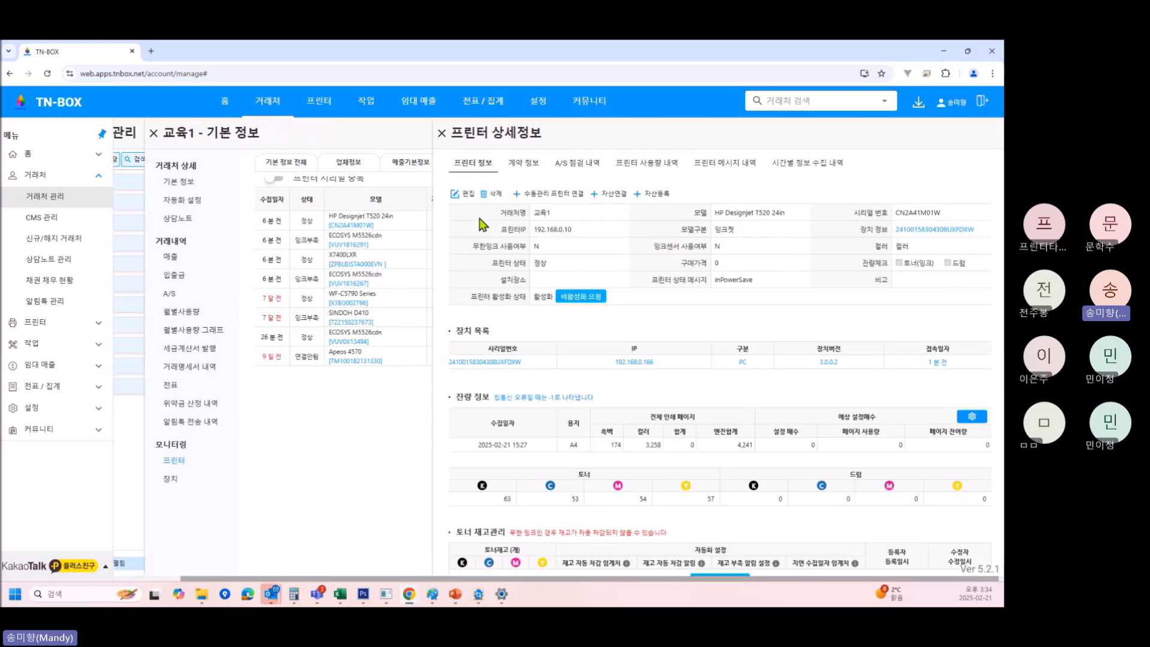
{"action": "left_click", "coordinate": [626, 168]}
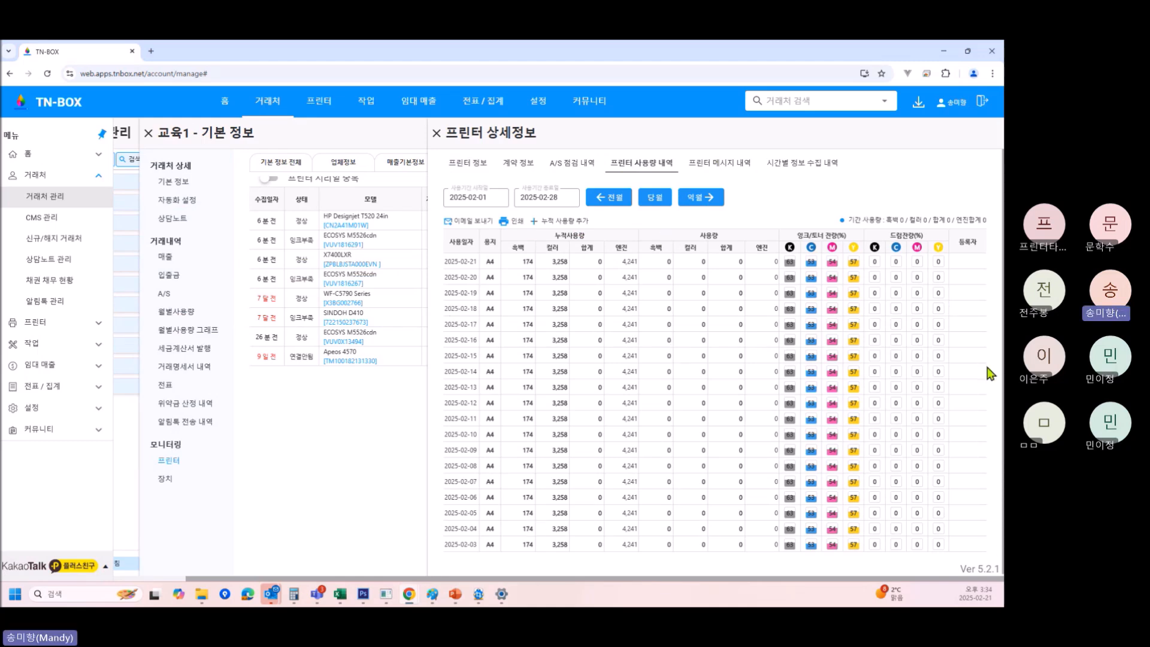
{"action": "left_click", "coordinate": [436, 132]}
{"action": "left_click", "coordinate": [548, 166]}
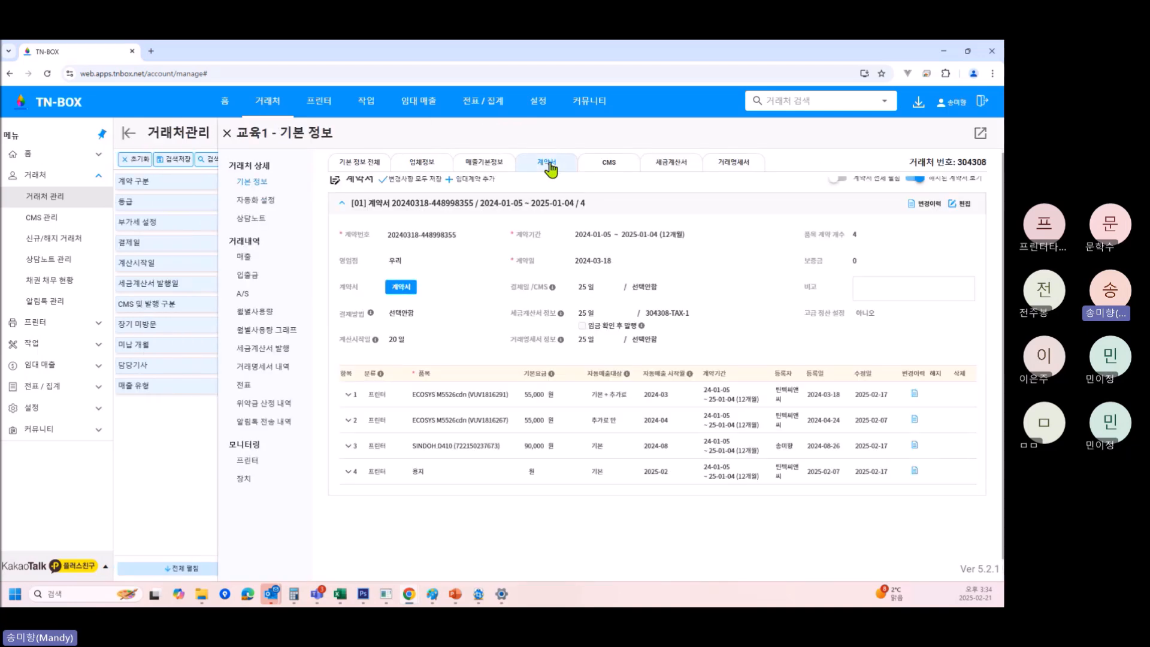
Switch the contract to edit mode and assign the Apeos 4570 to item 4.
{"action": "left_click", "coordinate": [961, 203]}
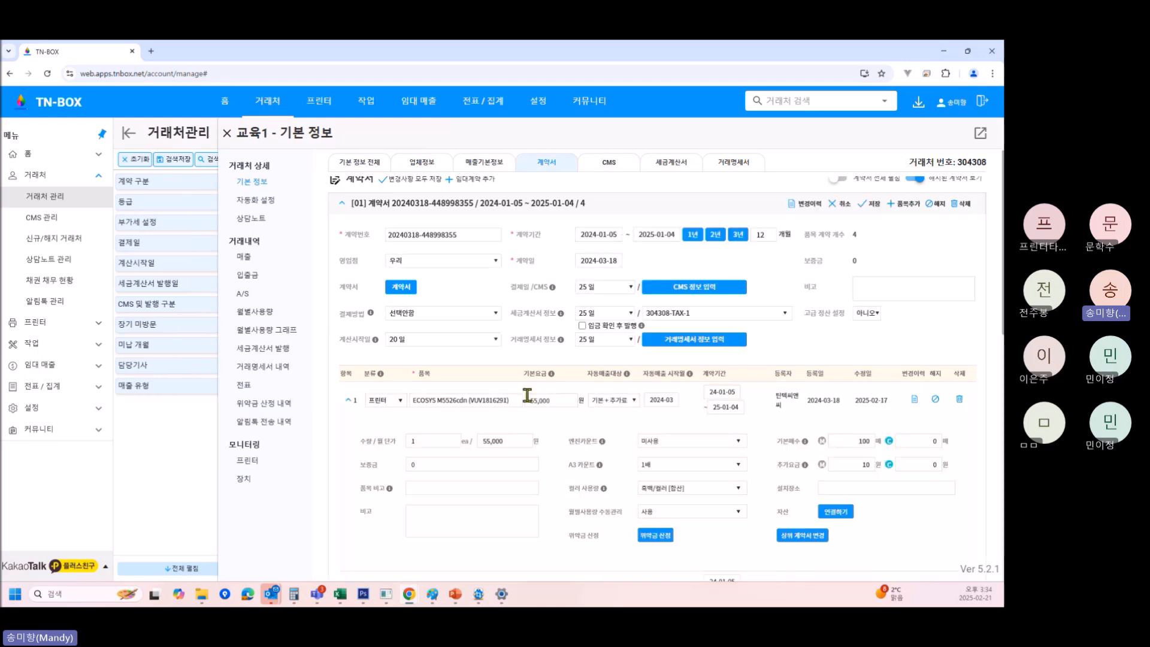
{"action": "scroll", "coordinate": [527, 395], "scroll_direction": "down", "scroll_amount": 10}
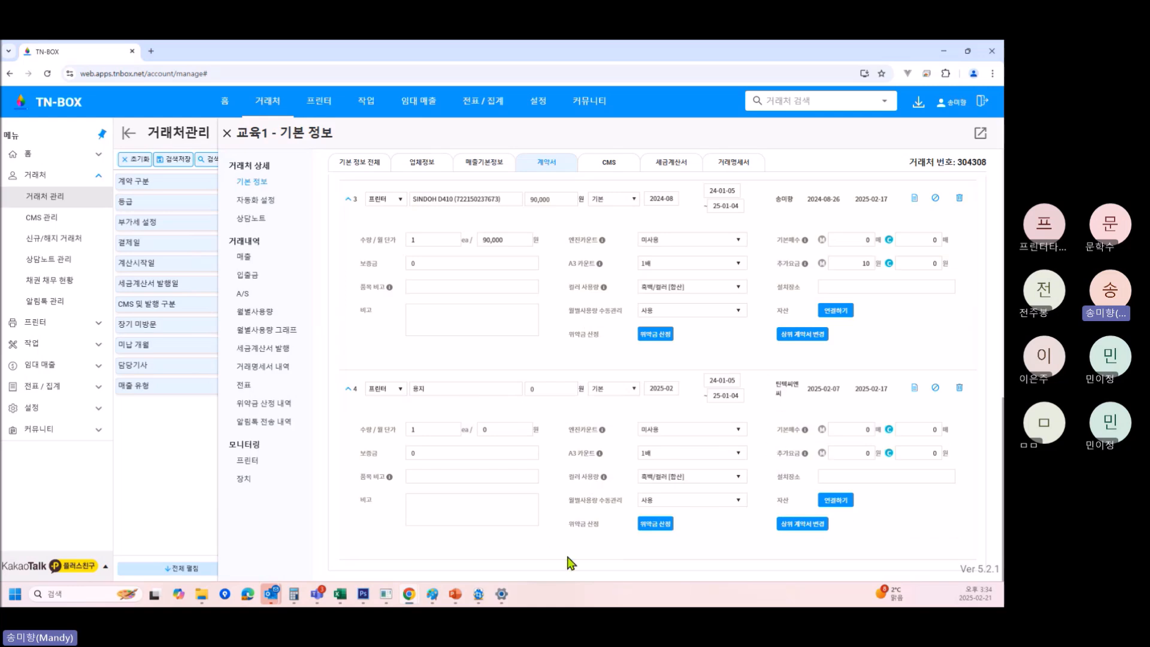
{"action": "left_click", "coordinate": [465, 398]}
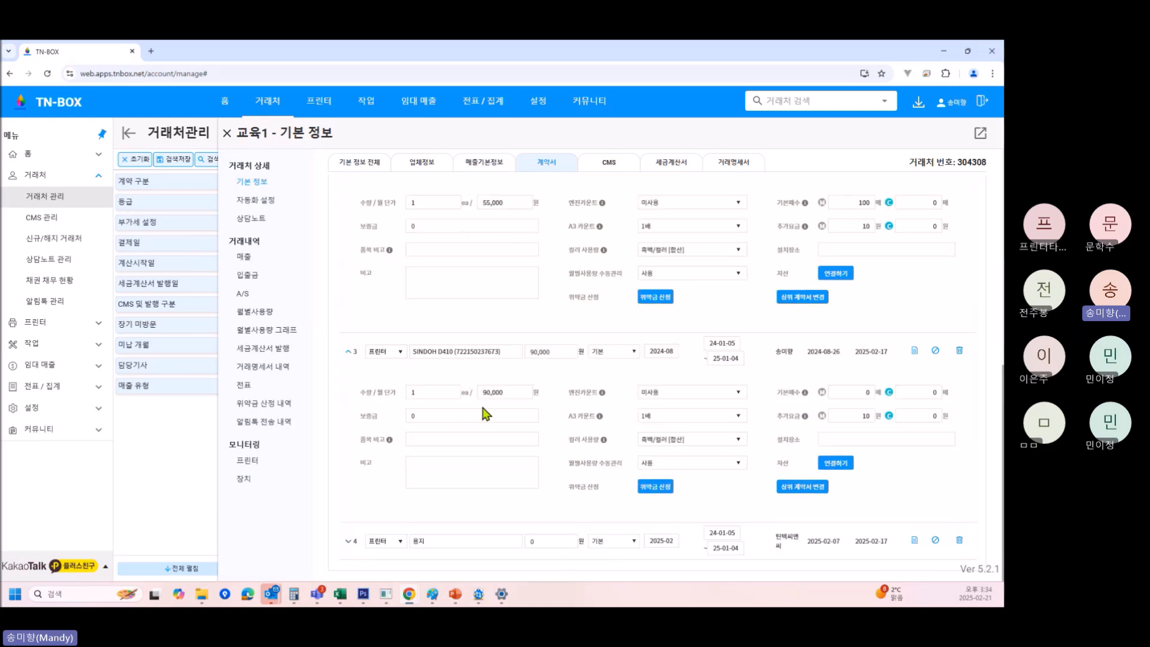
{"action": "left_click", "coordinate": [442, 543]}
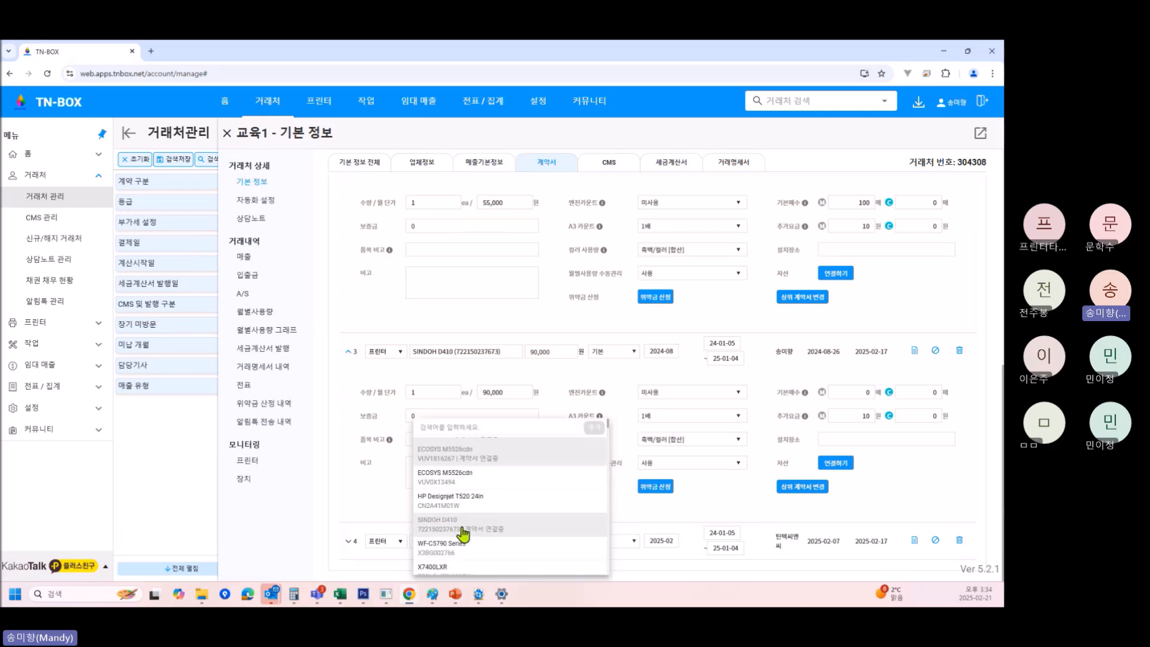
{"action": "scroll", "coordinate": [463, 533], "scroll_direction": "up", "scroll_amount": 3}
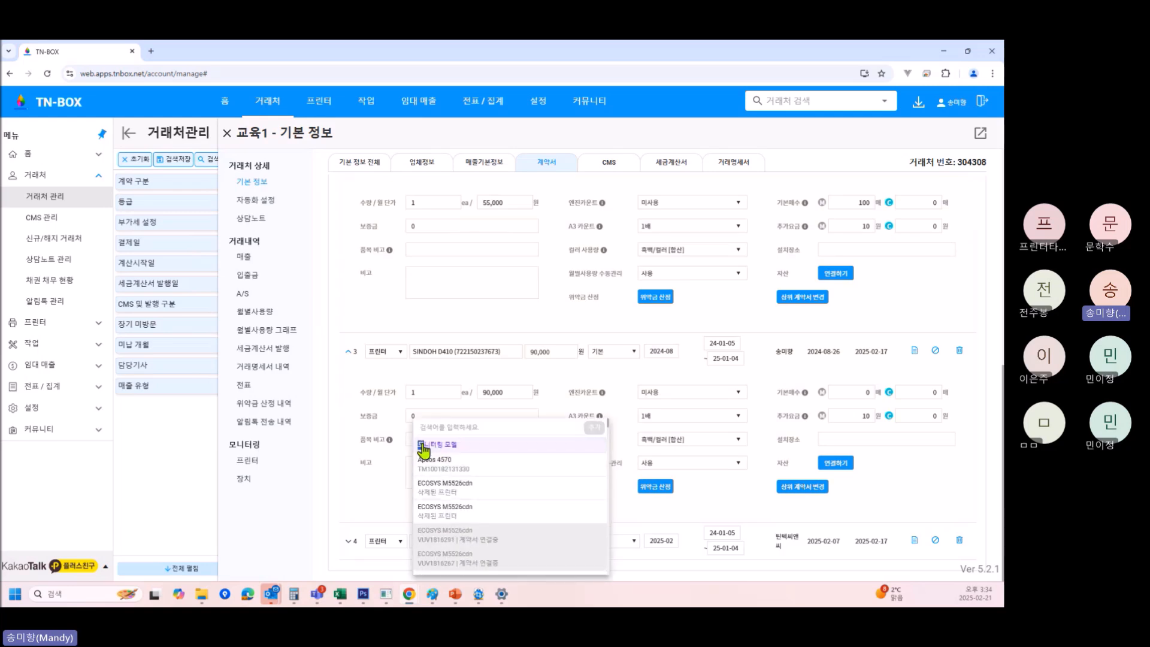
{"action": "left_click_drag", "start_coordinate": [423, 445], "coordinate": [464, 446]}
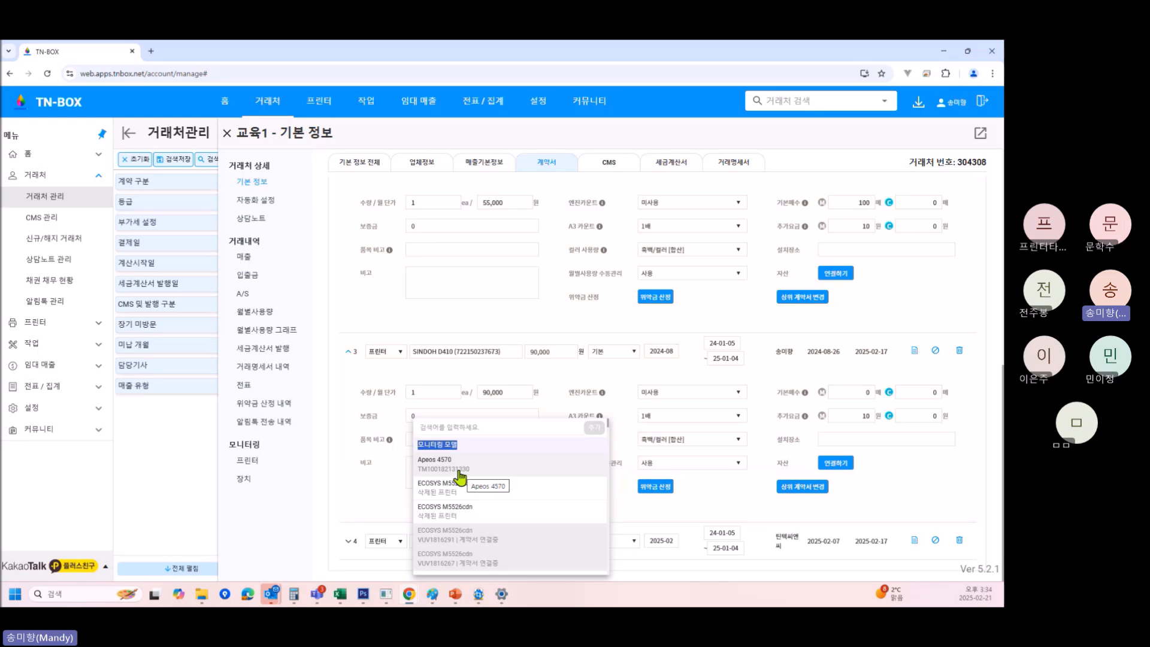
{"action": "left_click", "coordinate": [460, 477]}
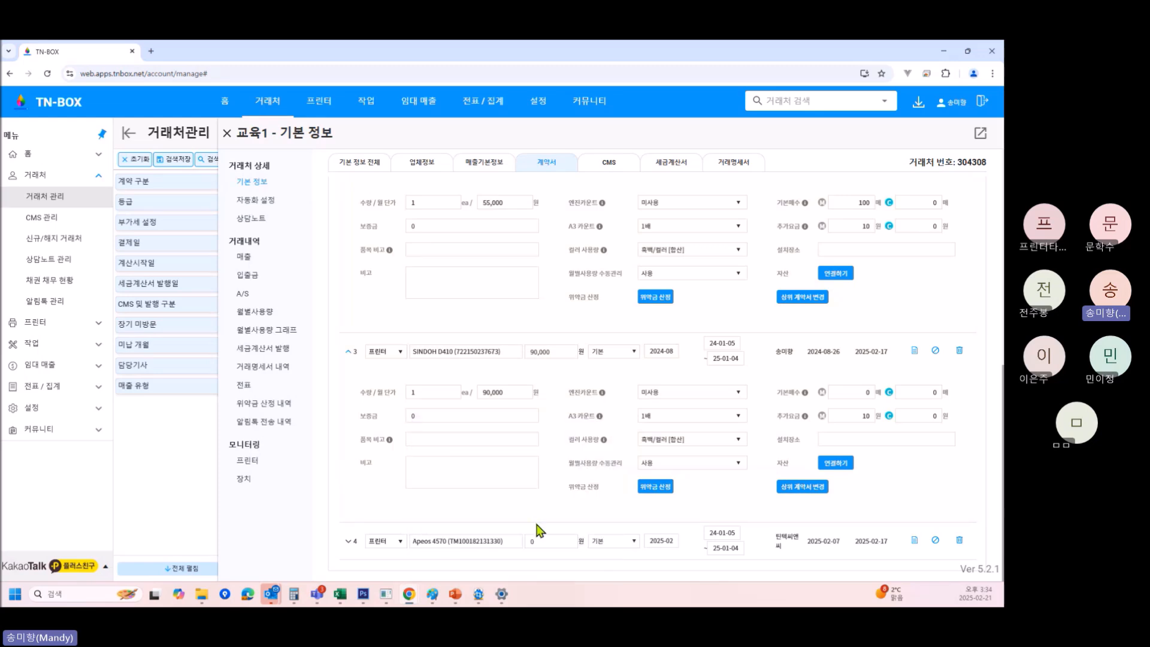
Give item 4 a 50,000 won fee, 기본 + 추가료 billing, 100 base pages and 10 won extra.
{"action": "left_click", "coordinate": [350, 542]}
{"action": "left_click", "coordinate": [552, 387]}
{"action": "type", "text": "50000"}
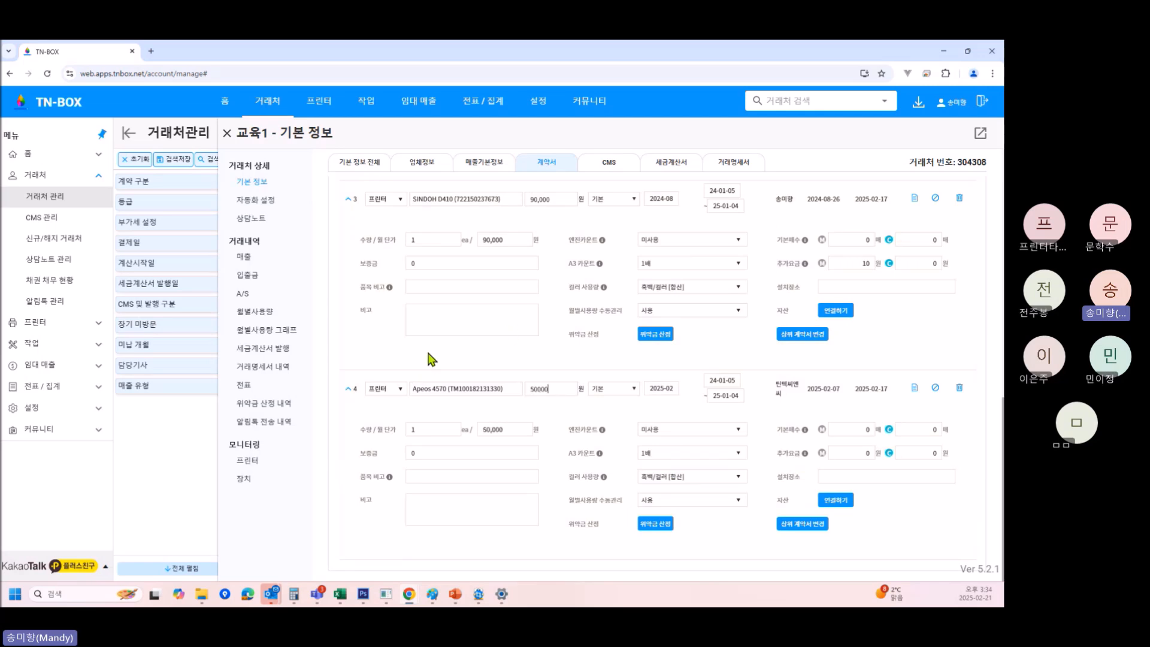
{"action": "left_click", "coordinate": [606, 388]}
{"action": "left_click", "coordinate": [609, 429]}
{"action": "left_click", "coordinate": [852, 430]}
{"action": "type", "text": "100"}
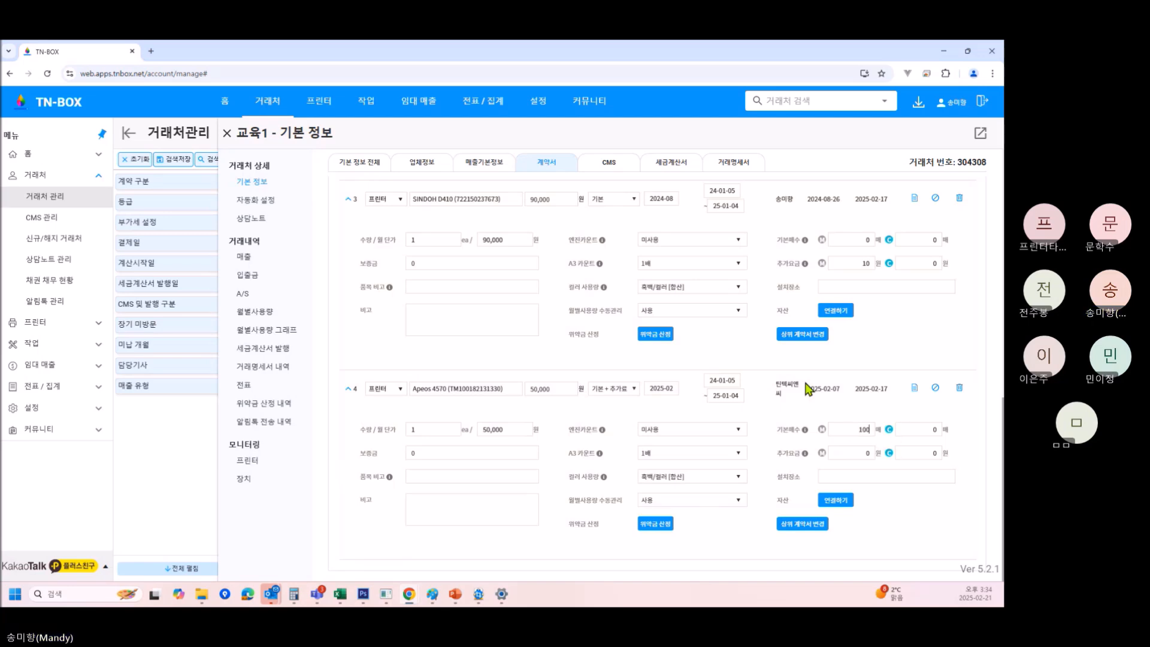
{"action": "left_click", "coordinate": [863, 454]}
{"action": "type", "text": "1"}
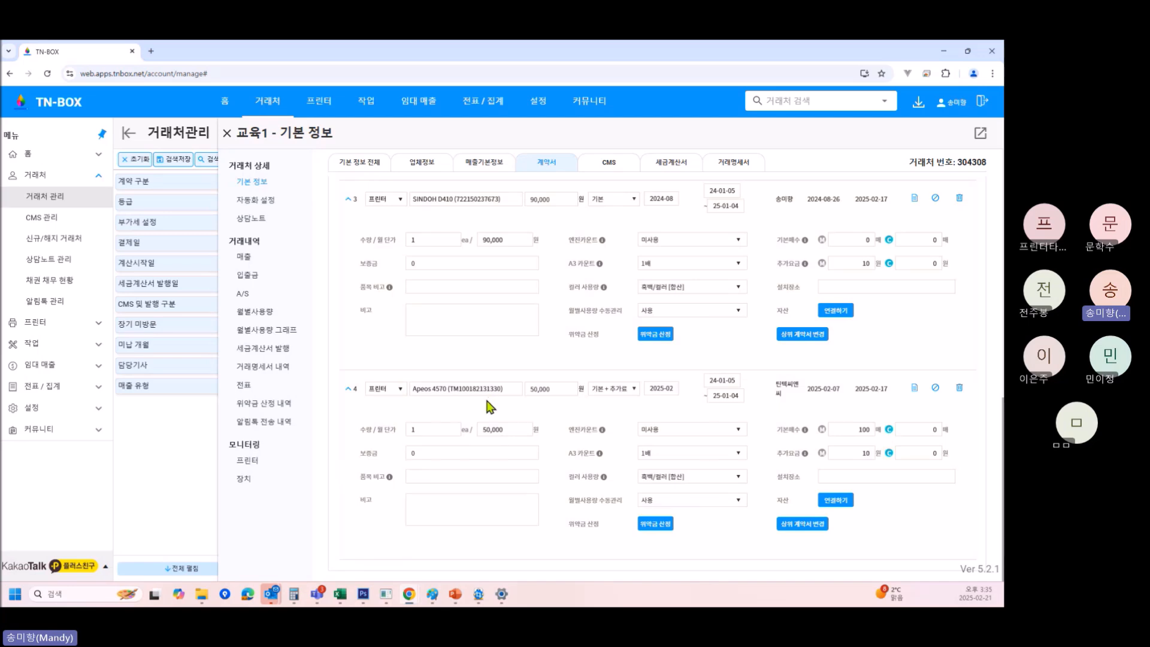
{"action": "scroll", "coordinate": [758, 465], "scroll_direction": "up", "scroll_amount": 3}
Scroll back to the contract header and bring up the 다운로드센터.
{"action": "scroll", "coordinate": [758, 461], "scroll_direction": "up", "scroll_amount": 6}
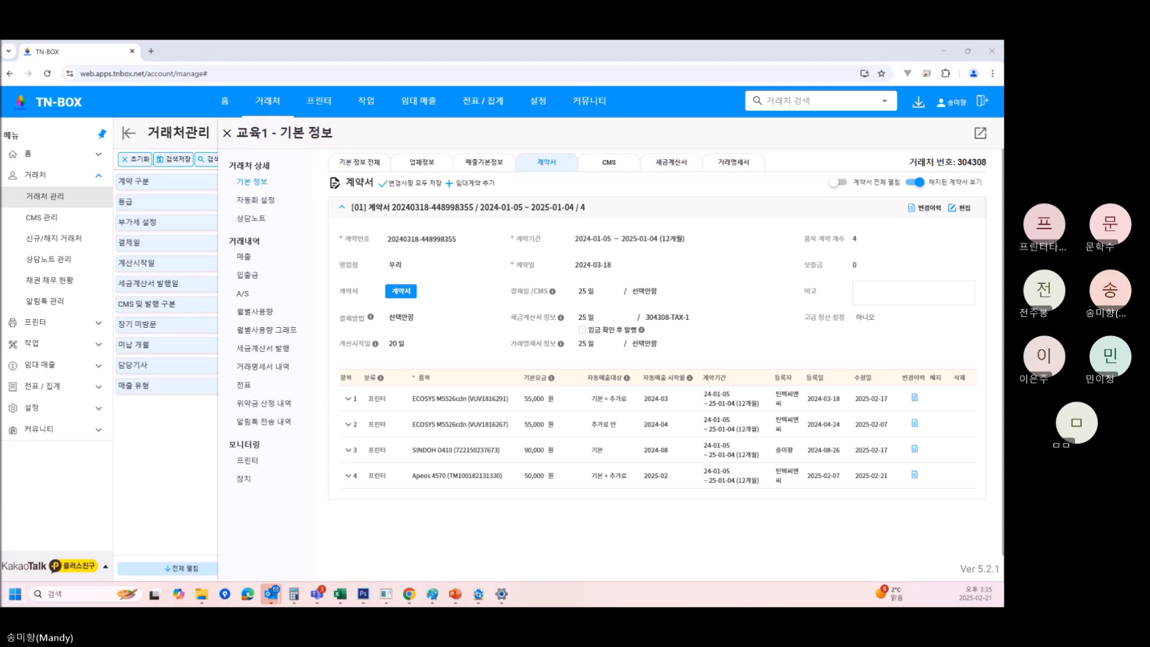
{"action": "left_click_drag", "start_coordinate": [396, 118], "coordinate": [400, 40]}
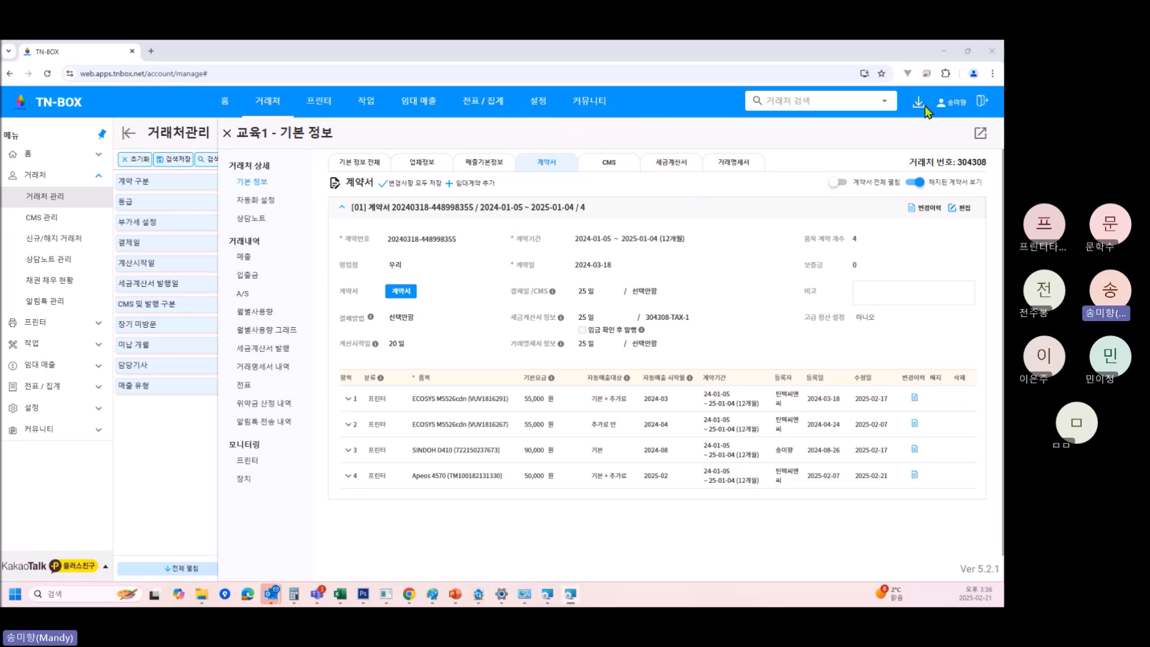
{"action": "left_click", "coordinate": [919, 107]}
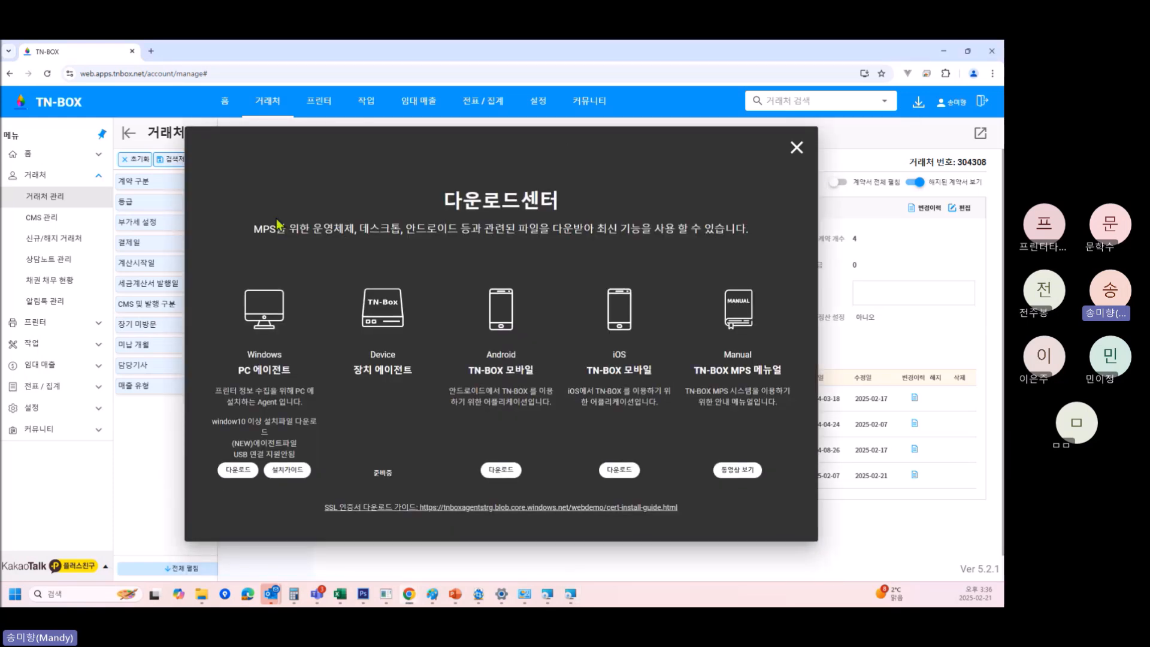
Close the download center and log out of TN-BOX, confirming the prompt.
{"action": "left_click_drag", "start_coordinate": [446, 204], "coordinate": [565, 211]}
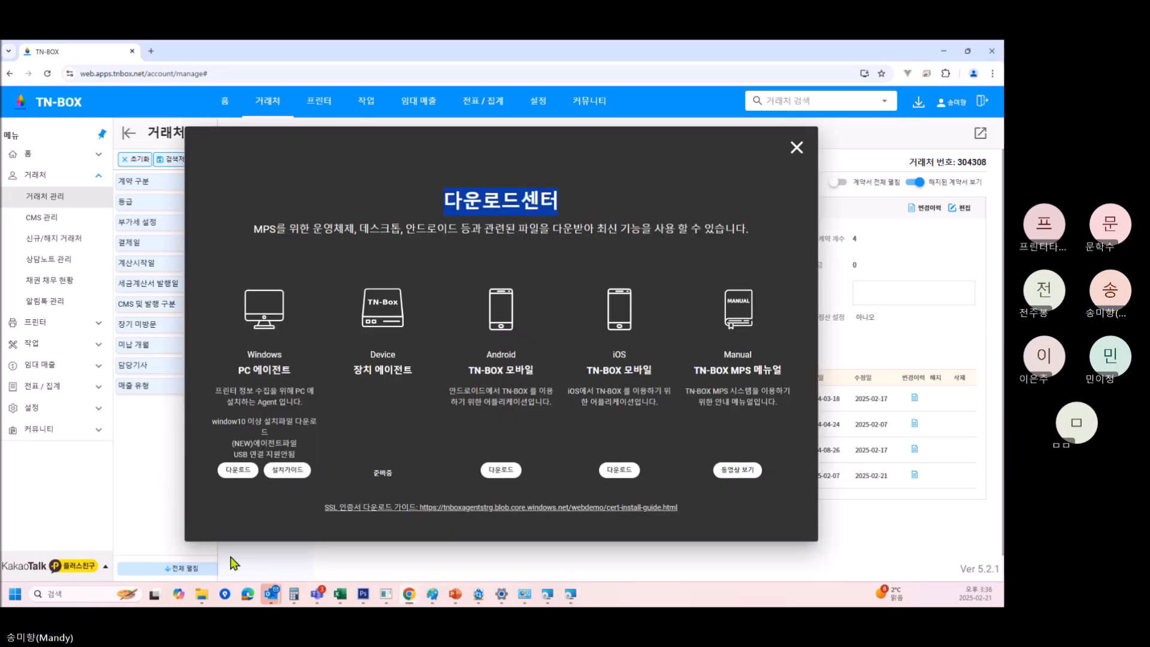
{"action": "left_click", "coordinate": [797, 148]}
{"action": "left_click", "coordinate": [983, 101]}
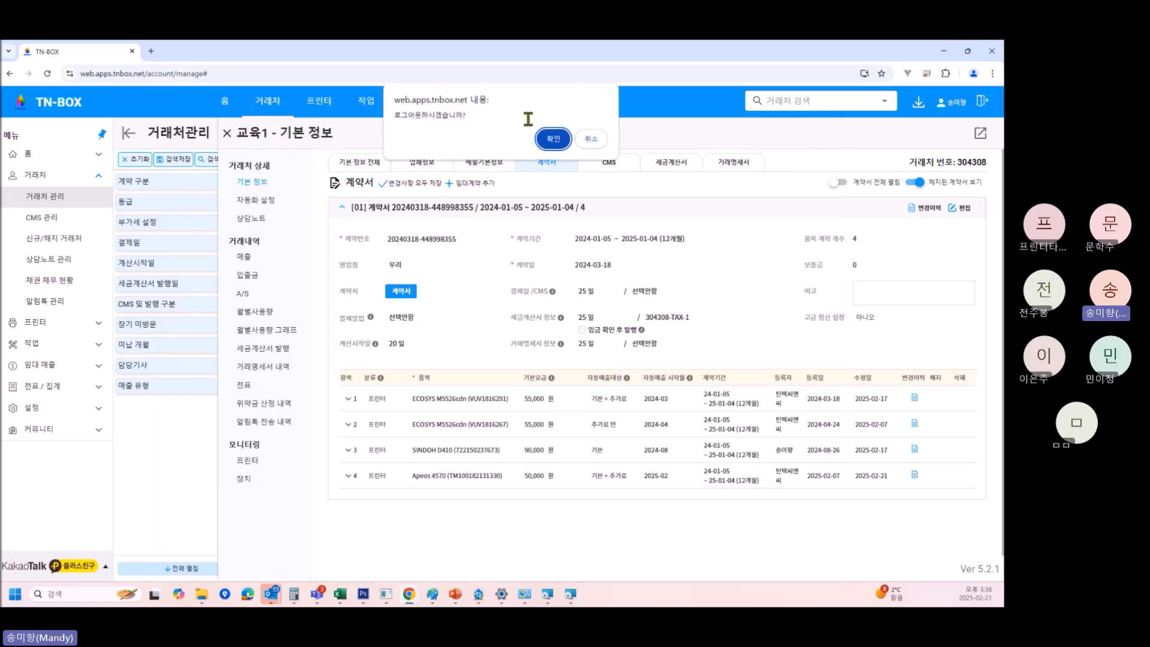
{"action": "left_click", "coordinate": [554, 144]}
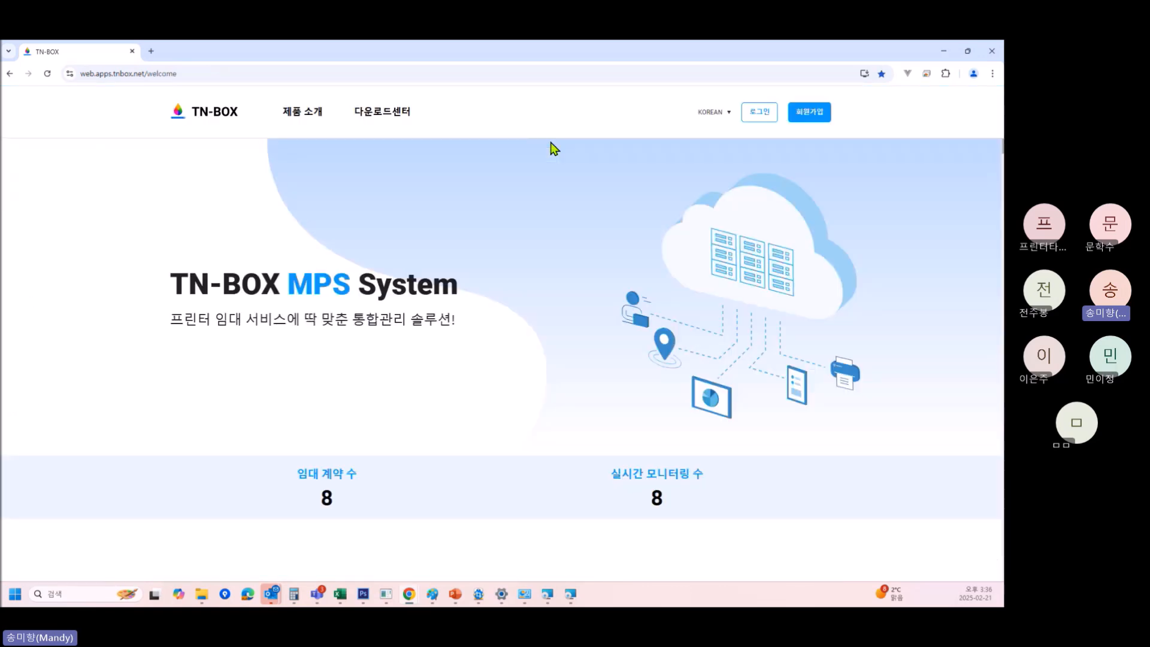
From the welcome page's 다운로드센터, download the Windows PCAgentInstaller.zip and open it.
{"action": "left_click", "coordinate": [388, 117]}
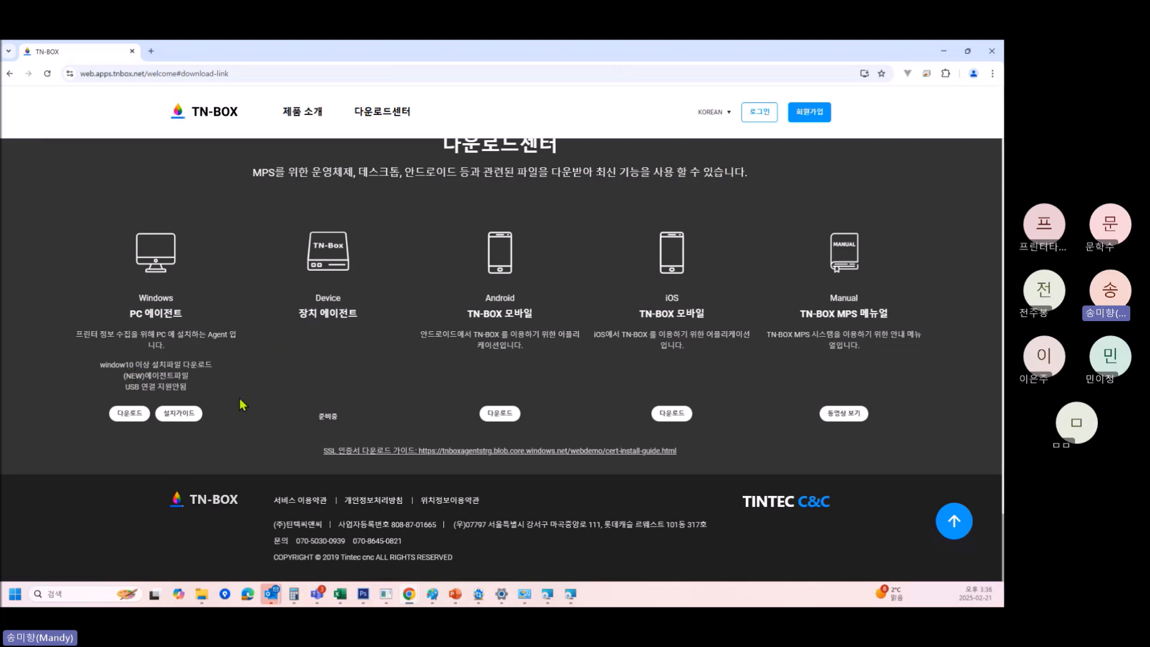
{"action": "left_click", "coordinate": [136, 415]}
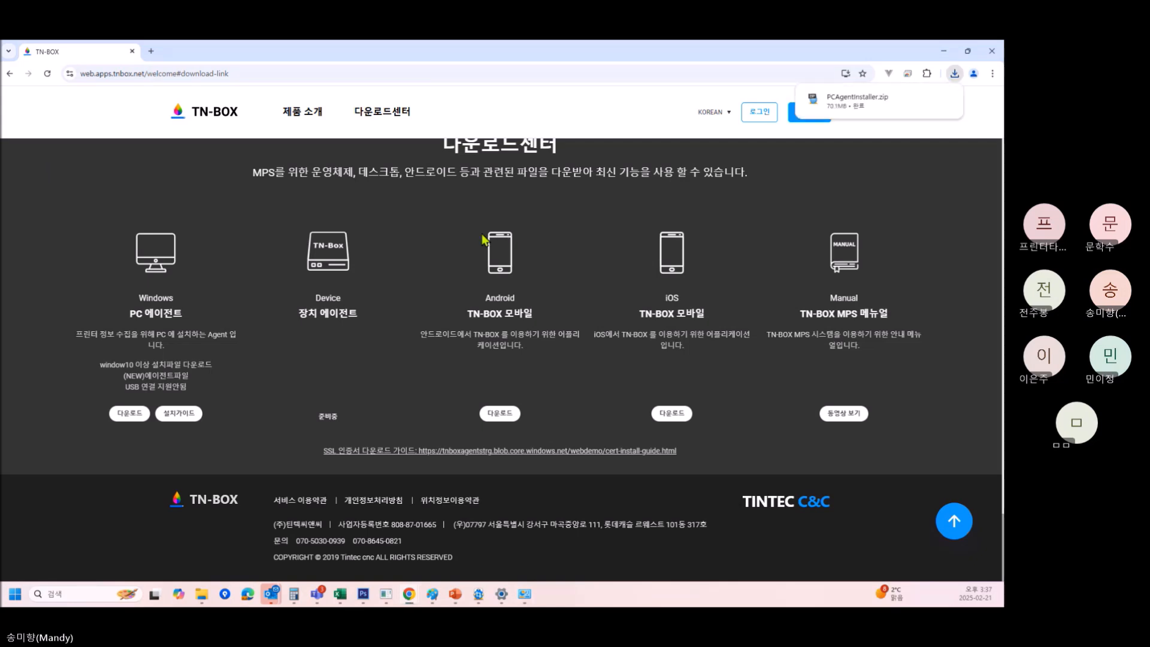
{"action": "left_click", "coordinate": [928, 100]}
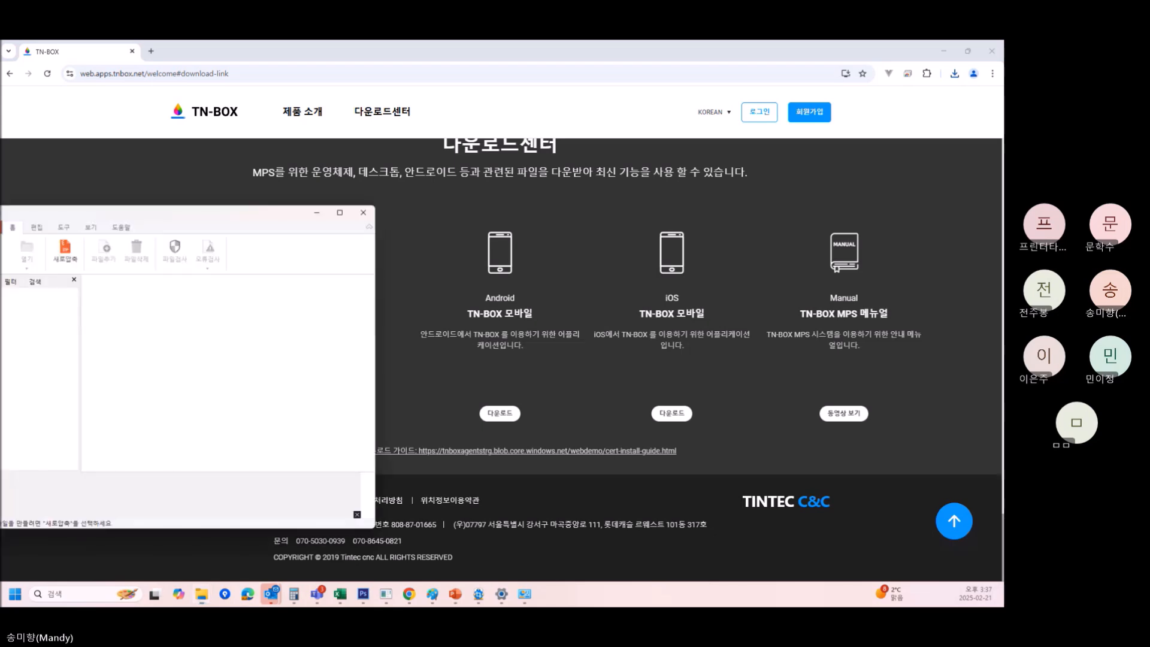
Center the ALZip window and inspect TnboxMpsInstaller.msi and the windowsdesktop-runtime-6.0.16 installer.
{"action": "left_click_drag", "start_coordinate": [226, 213], "coordinate": [533, 213]}
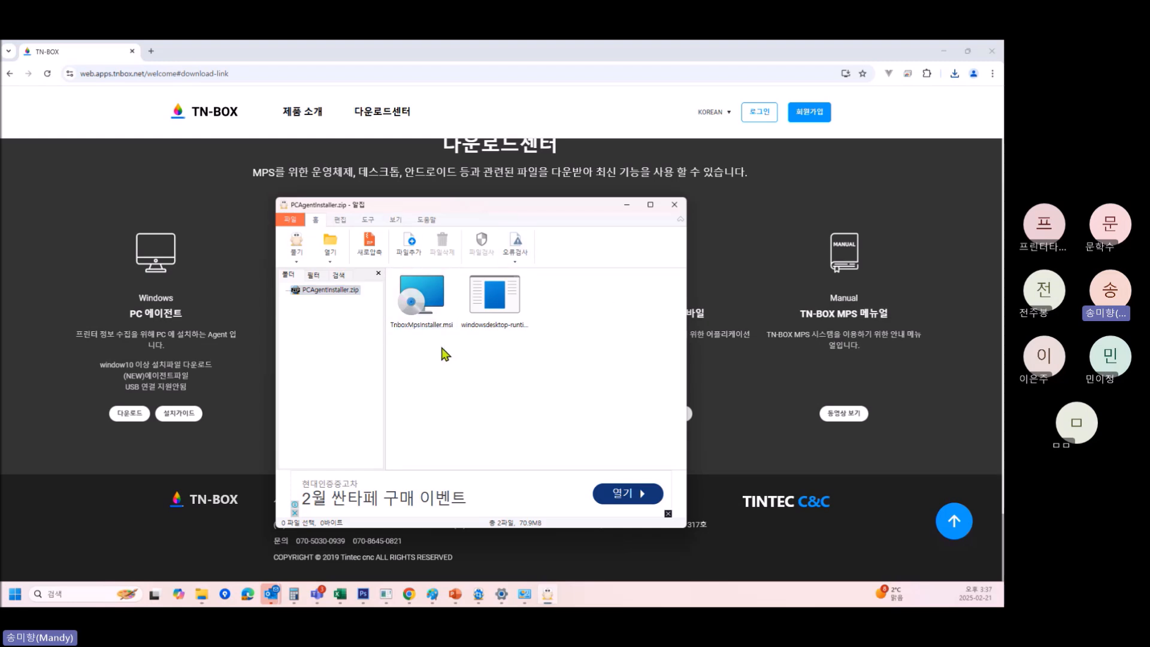
{"action": "left_click", "coordinate": [418, 307]}
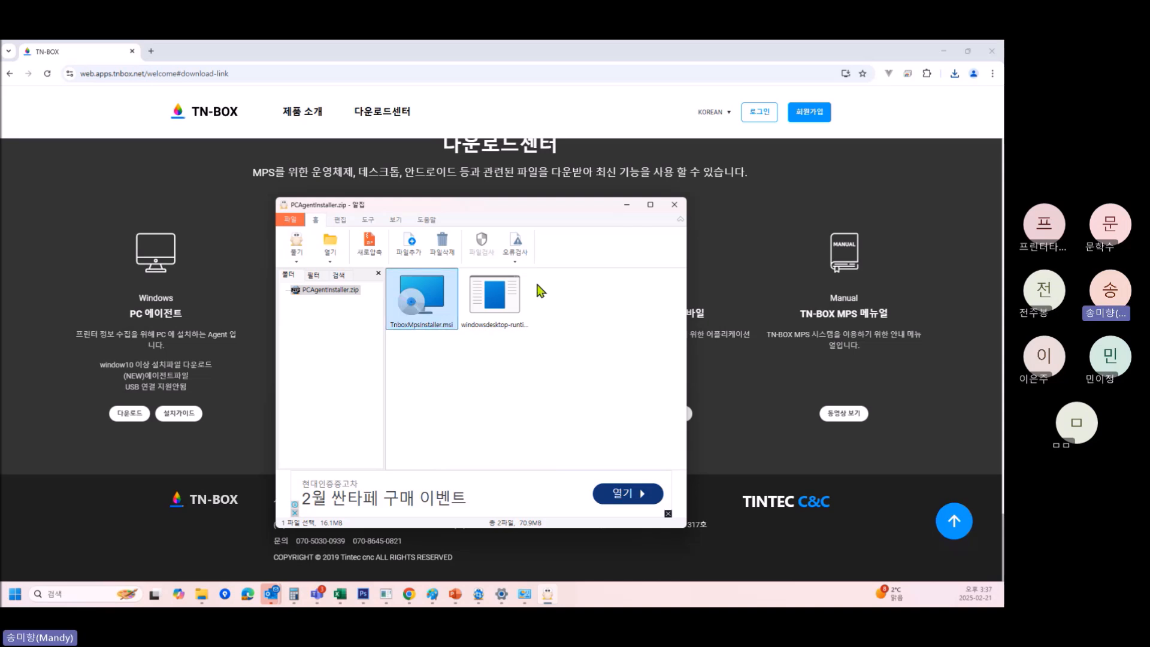
{"action": "left_click", "coordinate": [508, 291]}
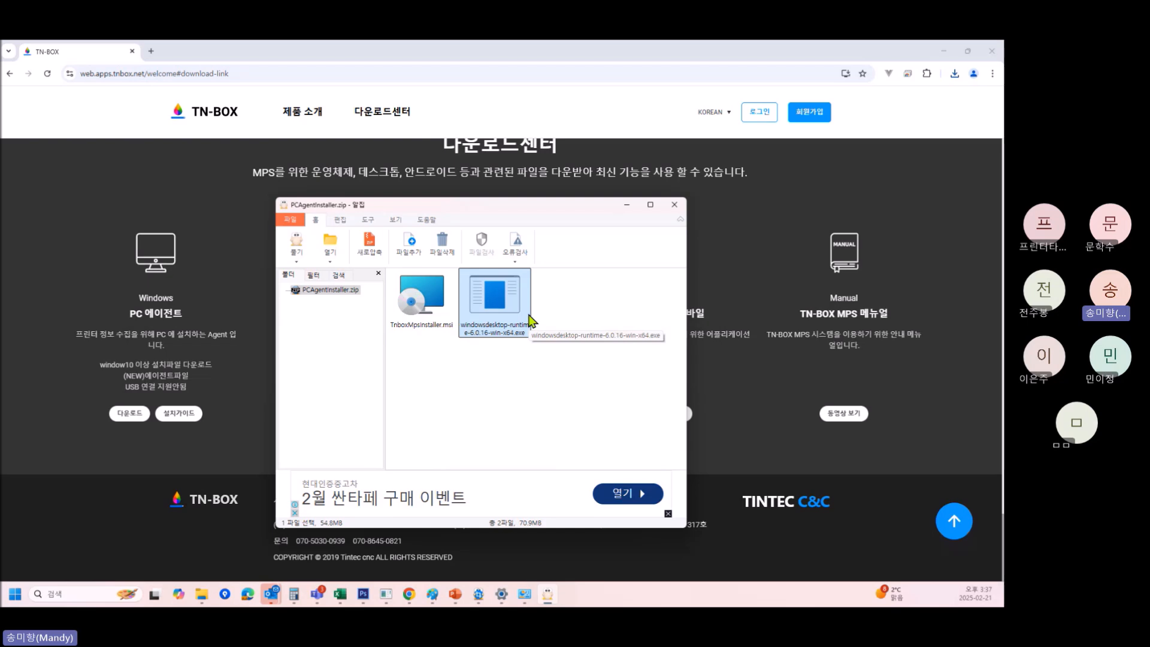
Open the PC agent installation guide PDF and compare its pages with the ALZip window.
{"action": "left_click", "coordinate": [179, 413]}
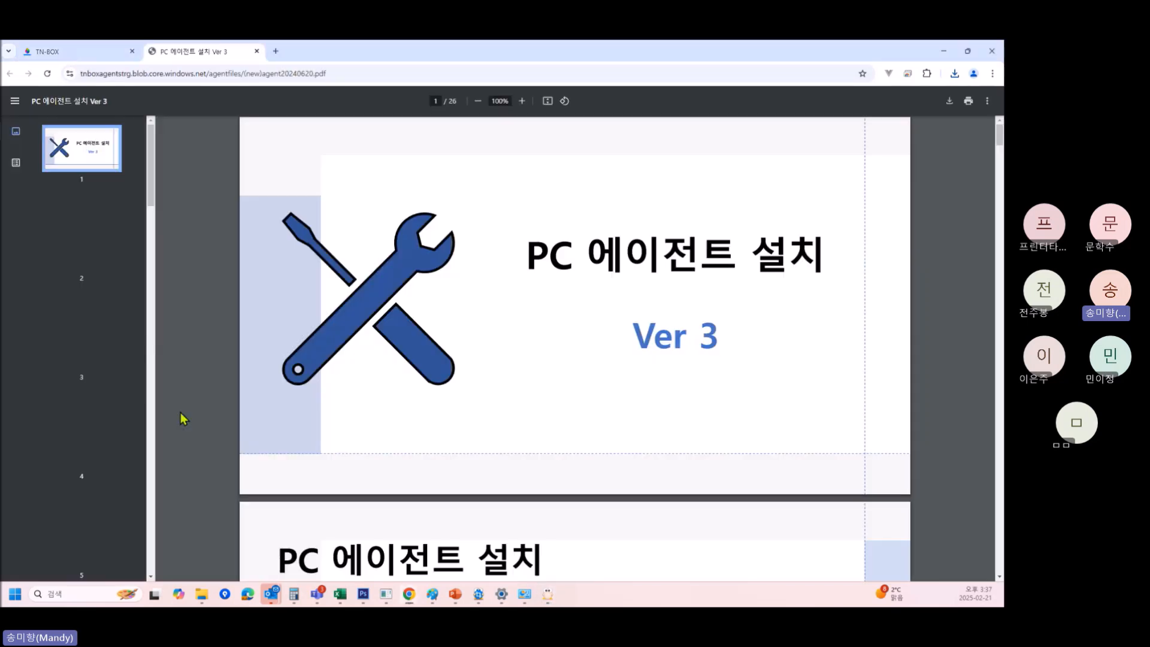
{"action": "scroll", "coordinate": [641, 365], "scroll_direction": "down", "scroll_amount": 10}
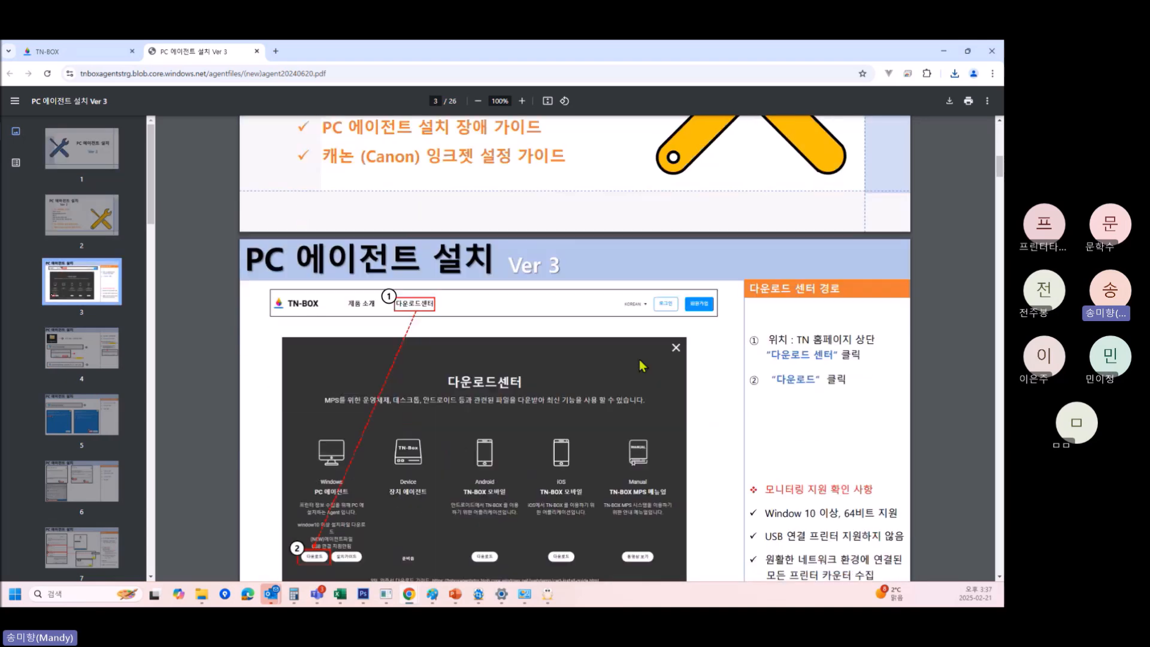
{"action": "scroll", "coordinate": [642, 365], "scroll_direction": "down", "scroll_amount": 9}
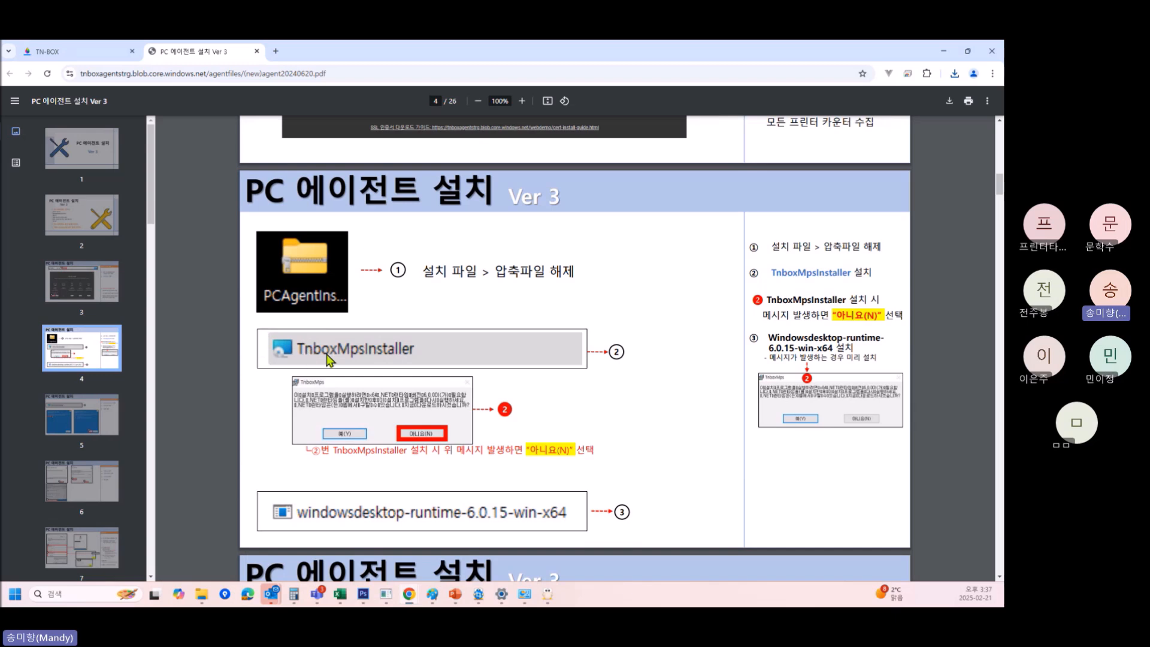
{"action": "left_click", "coordinate": [547, 594]}
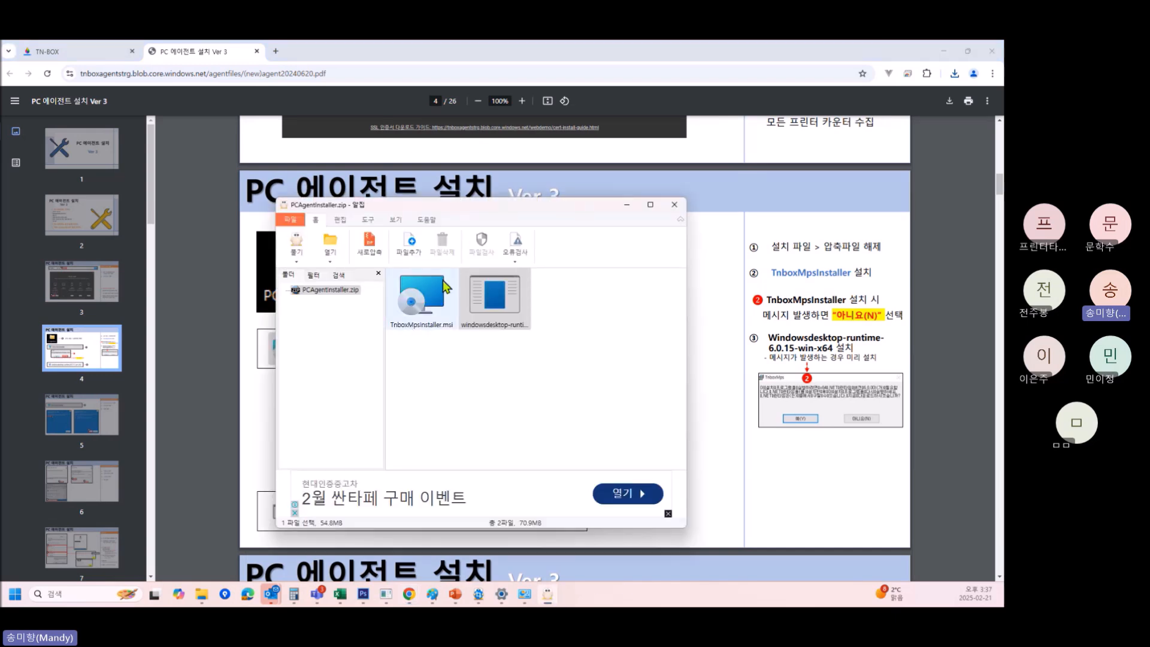
{"action": "left_click", "coordinate": [726, 474]}
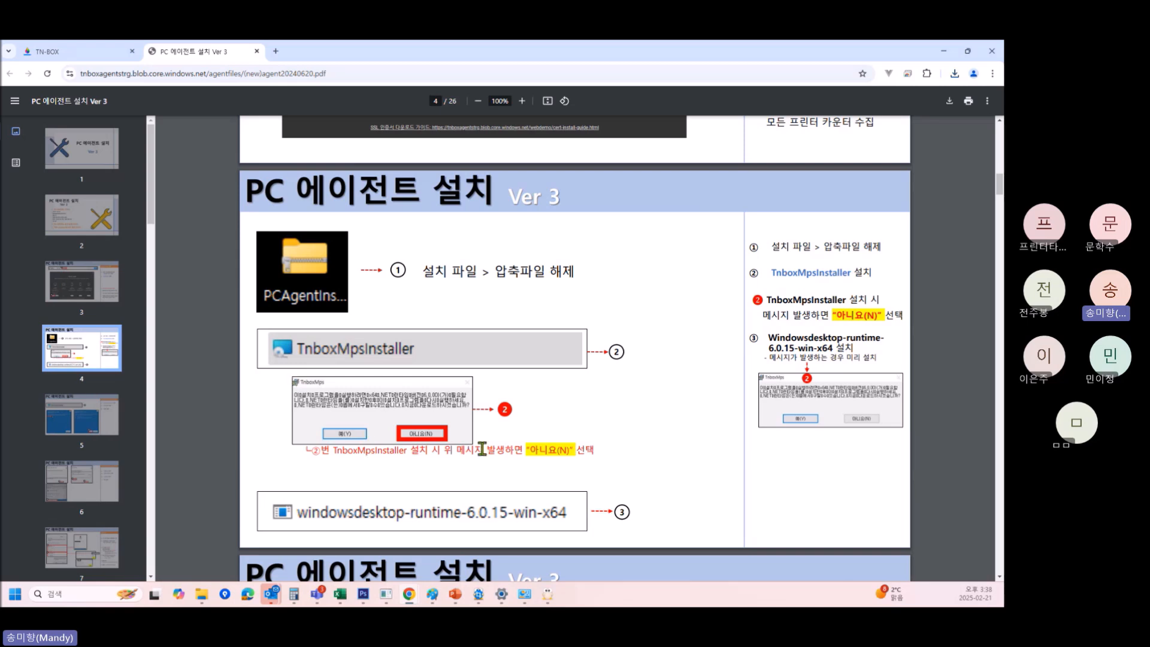
Scroll the guide to page 5's TnboxMpsInstaller 추가정보 → 실행 steps, checking the archive again.
{"action": "scroll", "coordinate": [538, 398], "scroll_direction": "up", "scroll_amount": 3}
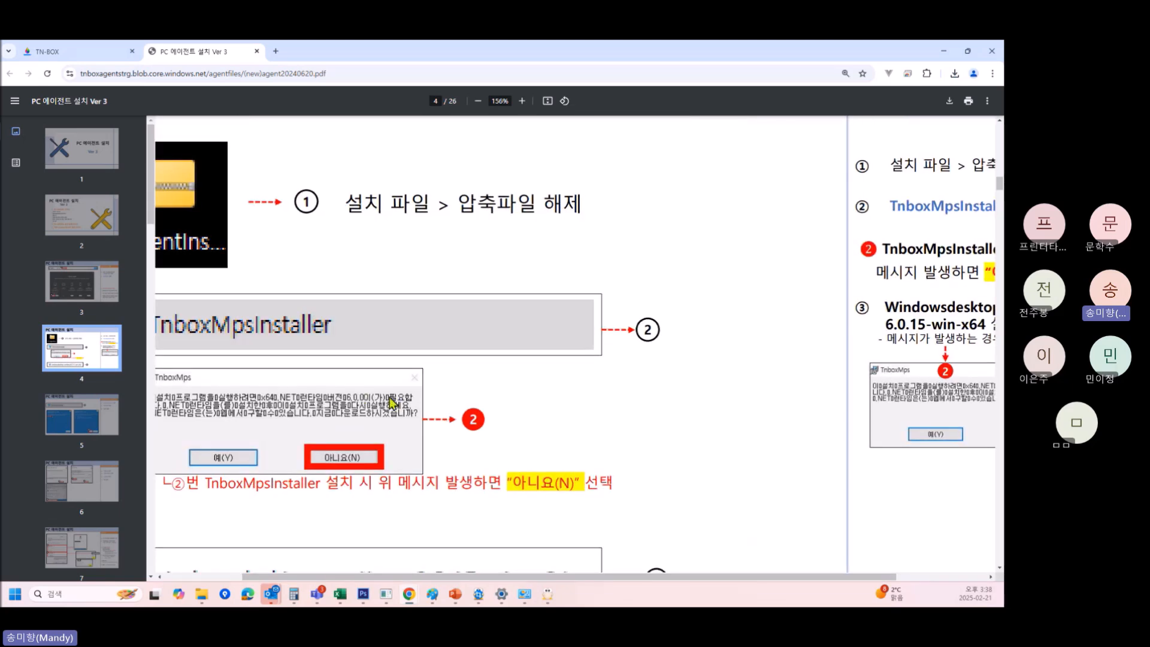
{"action": "scroll", "coordinate": [537, 400], "scroll_direction": "down", "scroll_amount": 1}
{"action": "left_click_drag", "start_coordinate": [312, 578], "coordinate": [260, 580]}
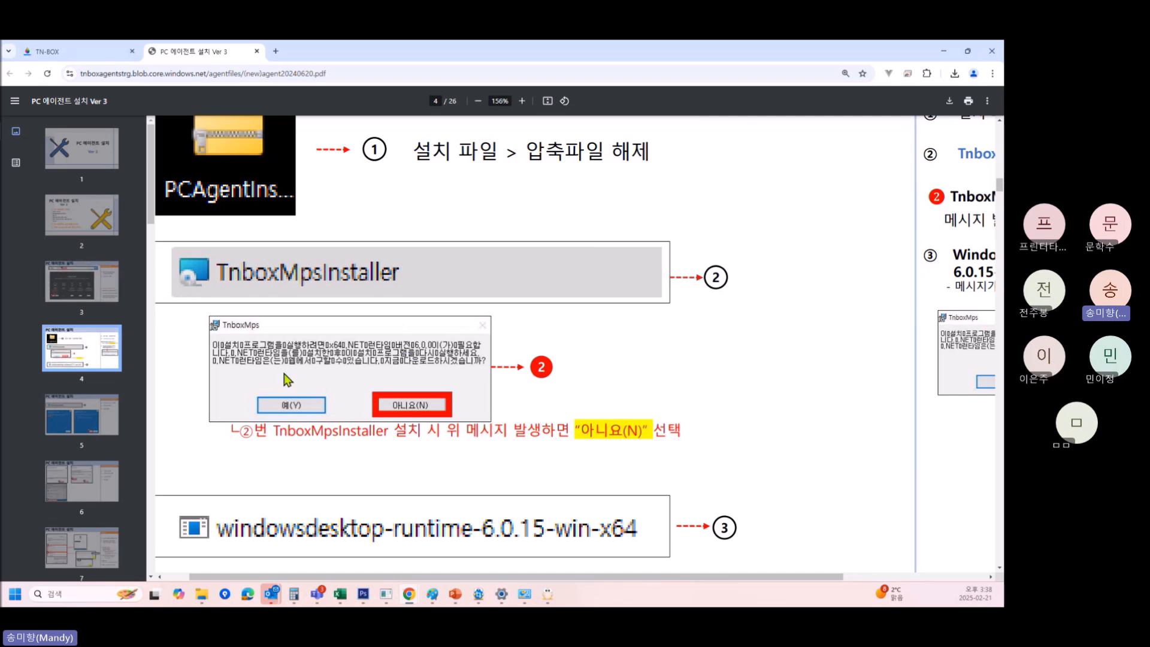
{"action": "left_click", "coordinate": [547, 595]}
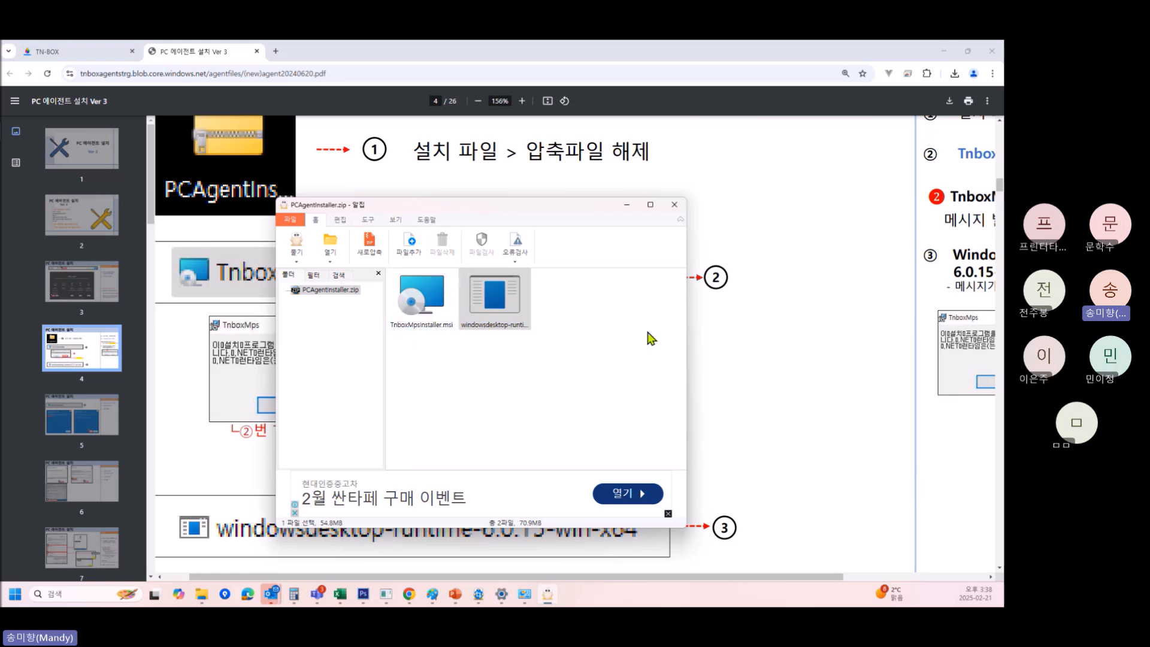
{"action": "left_click", "coordinate": [763, 371]}
{"action": "scroll", "coordinate": [767, 372], "scroll_direction": "down", "scroll_amount": 4}
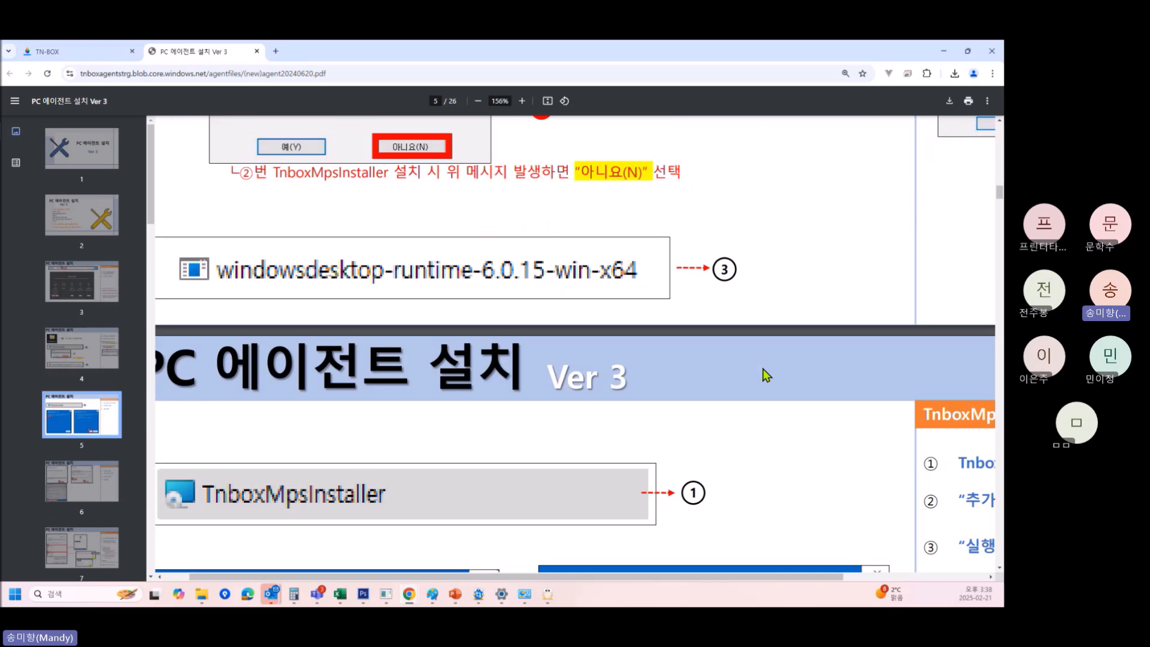
{"action": "scroll", "coordinate": [695, 308], "scroll_direction": "down", "scroll_amount": 4, "text": "ctrl"}
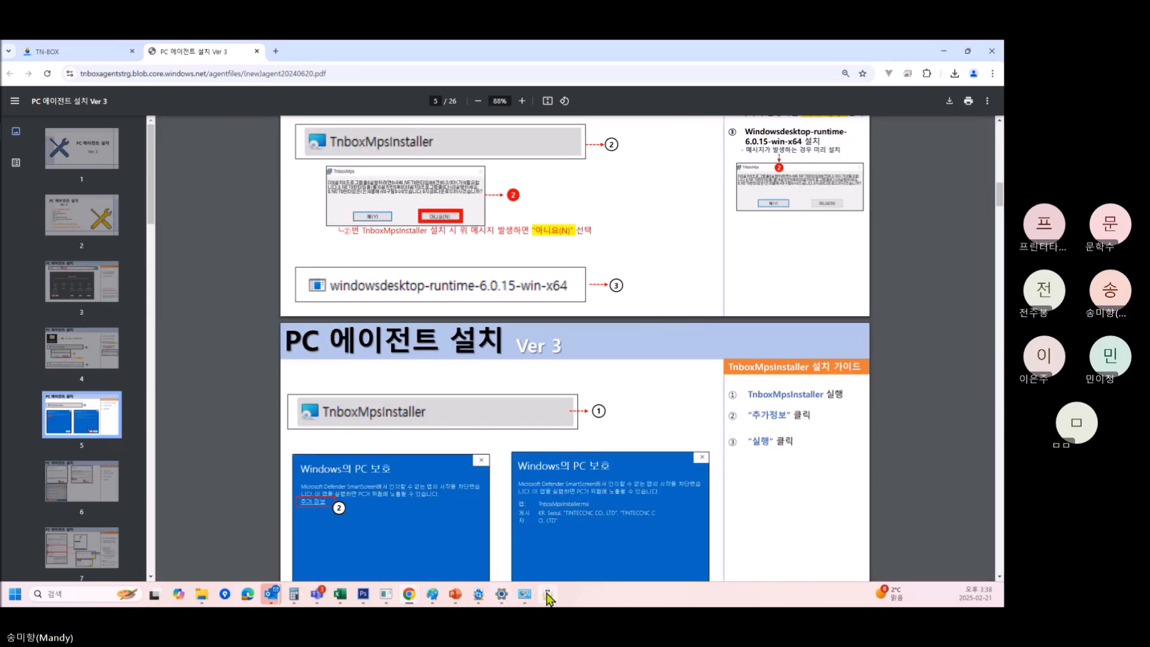
{"action": "mouse_move", "coordinate": [547, 594]}
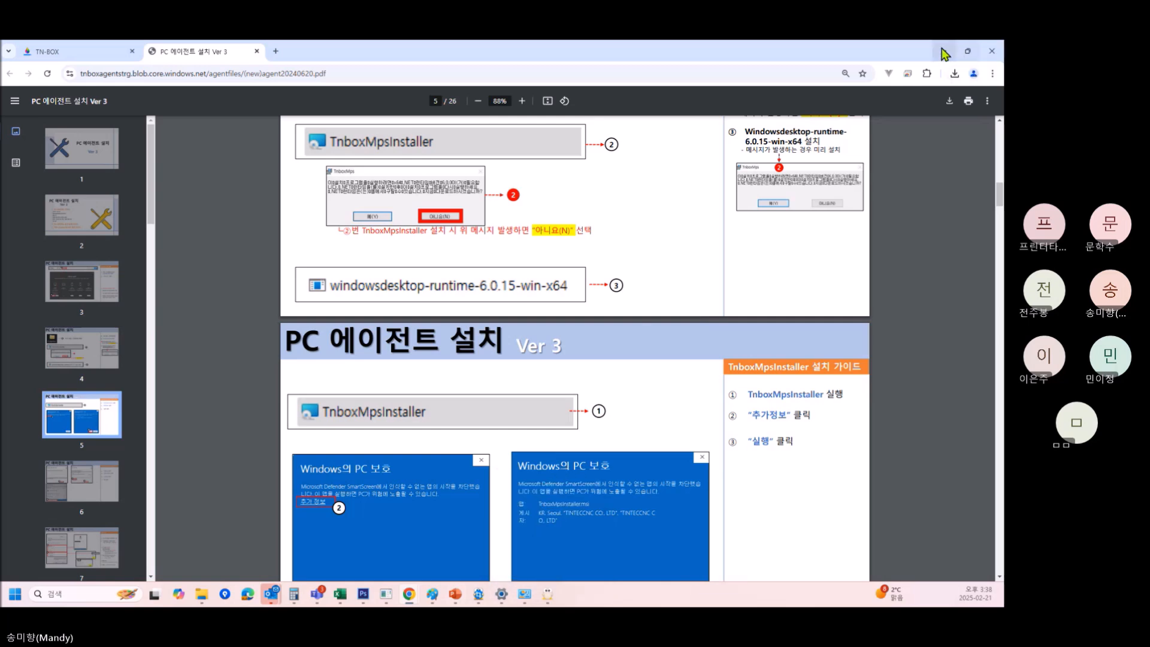
Run TnboxMpsInstaller.msi, install to the default Program Files folder, and close the finished setup.
{"action": "left_click", "coordinate": [555, 604]}
{"action": "double_click", "coordinate": [431, 302]}
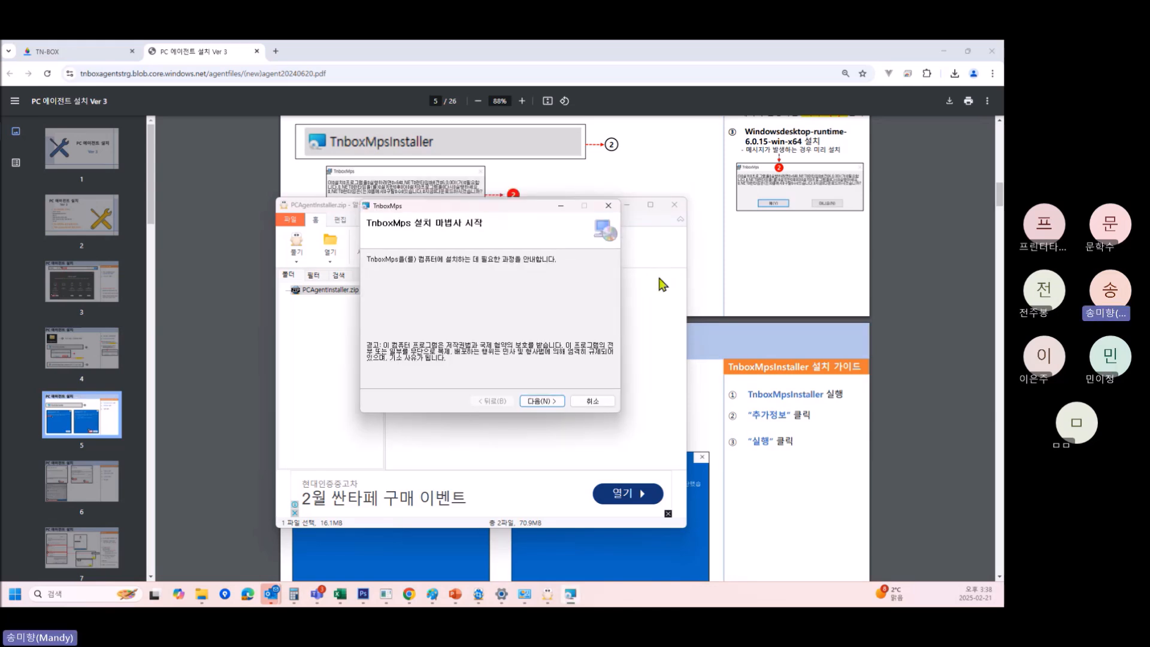
{"action": "left_click", "coordinate": [545, 402]}
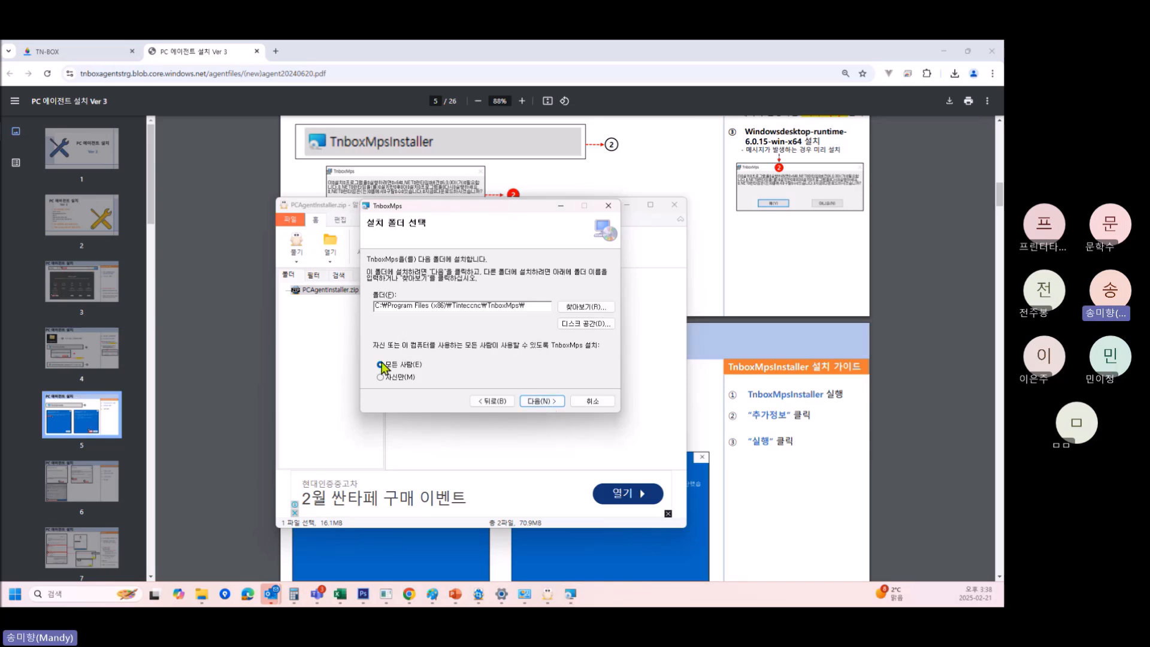
{"action": "left_click", "coordinate": [540, 402]}
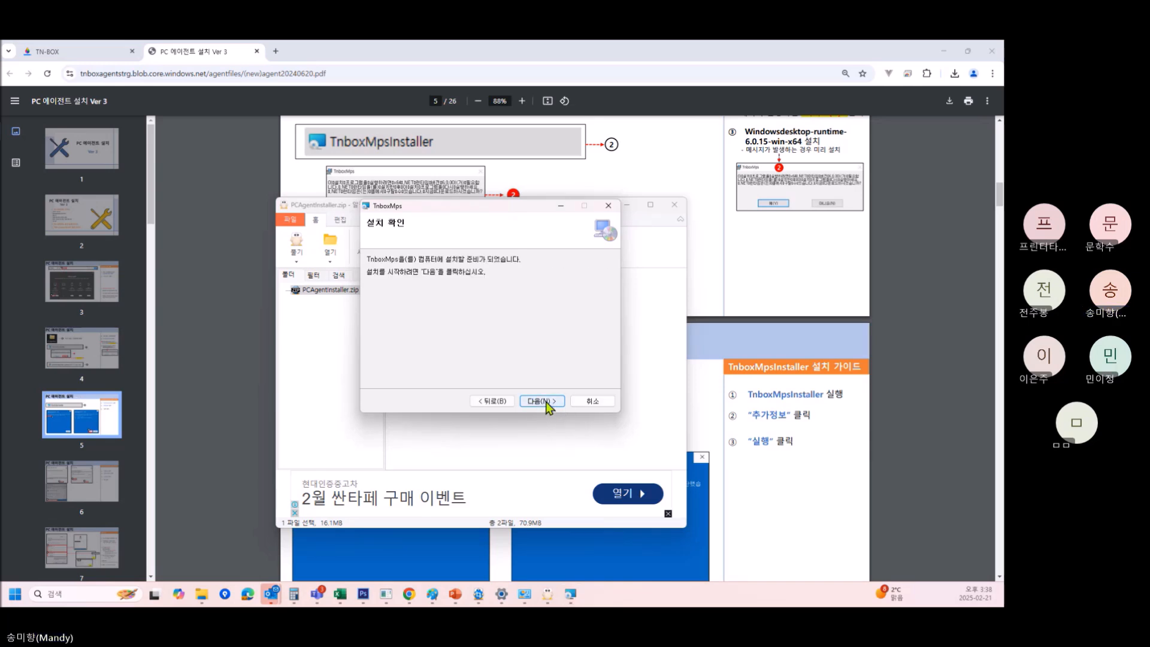
{"action": "left_click", "coordinate": [546, 403]}
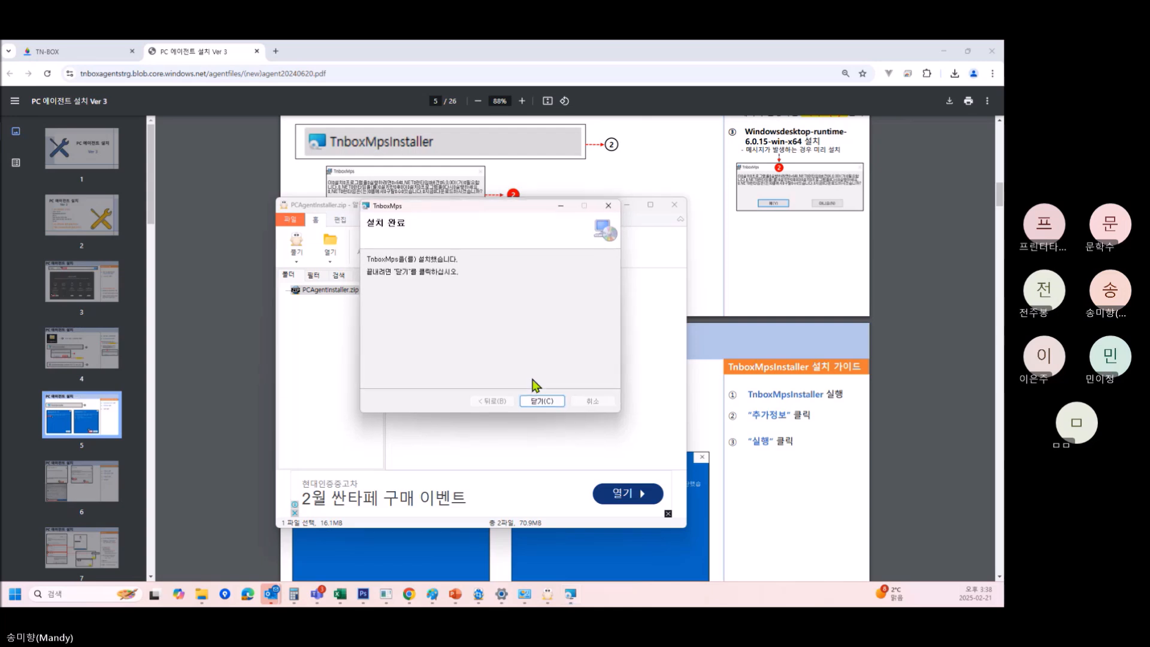
{"action": "left_click", "coordinate": [542, 401]}
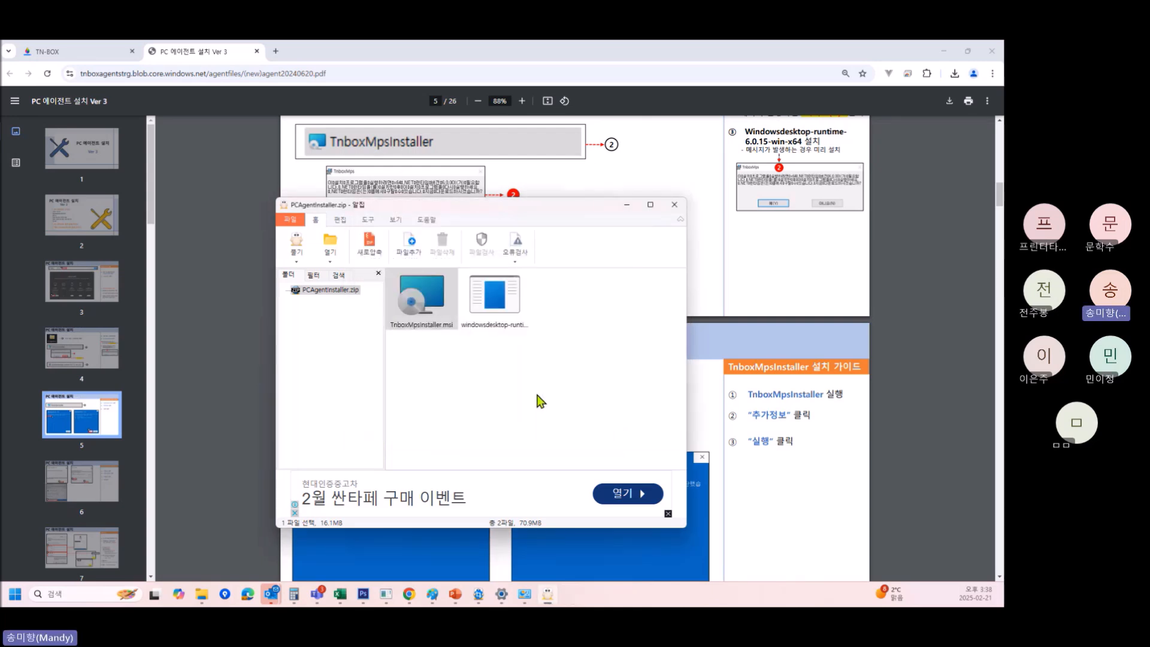
Enter the rental company number, login ID and password in the TNBox PC Agent login.
{"action": "left_click", "coordinate": [675, 204]}
{"action": "left_click_drag", "start_coordinate": [472, 178], "coordinate": [522, 206]}
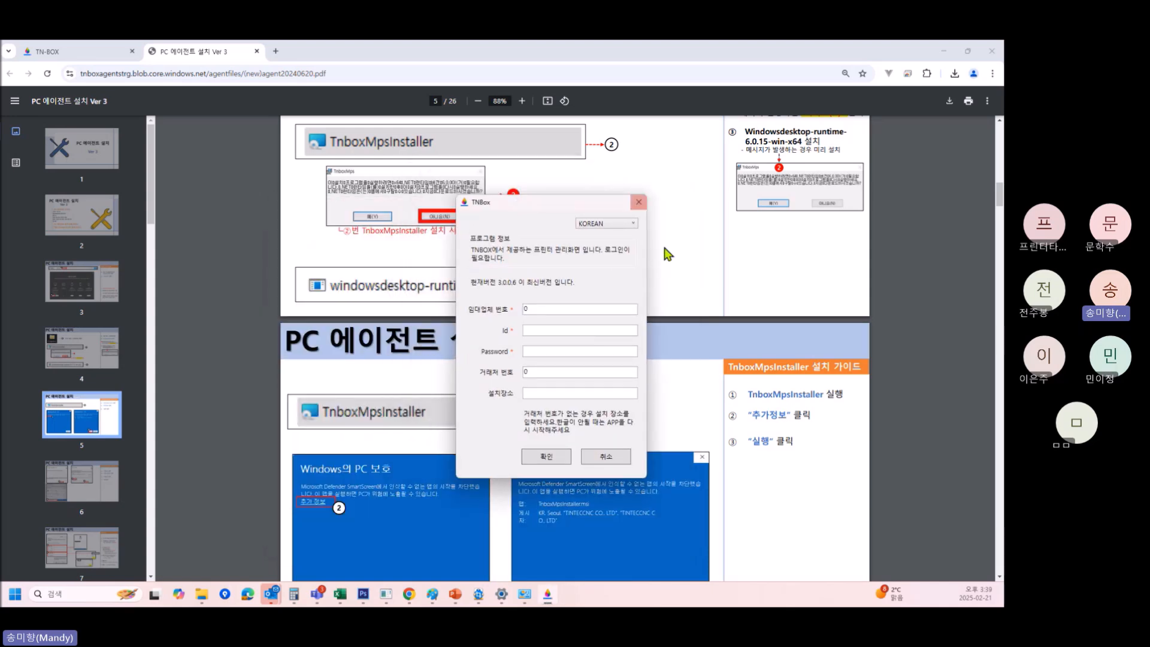
{"action": "left_click", "coordinate": [532, 309]}
{"action": "type", "text": "100158"}
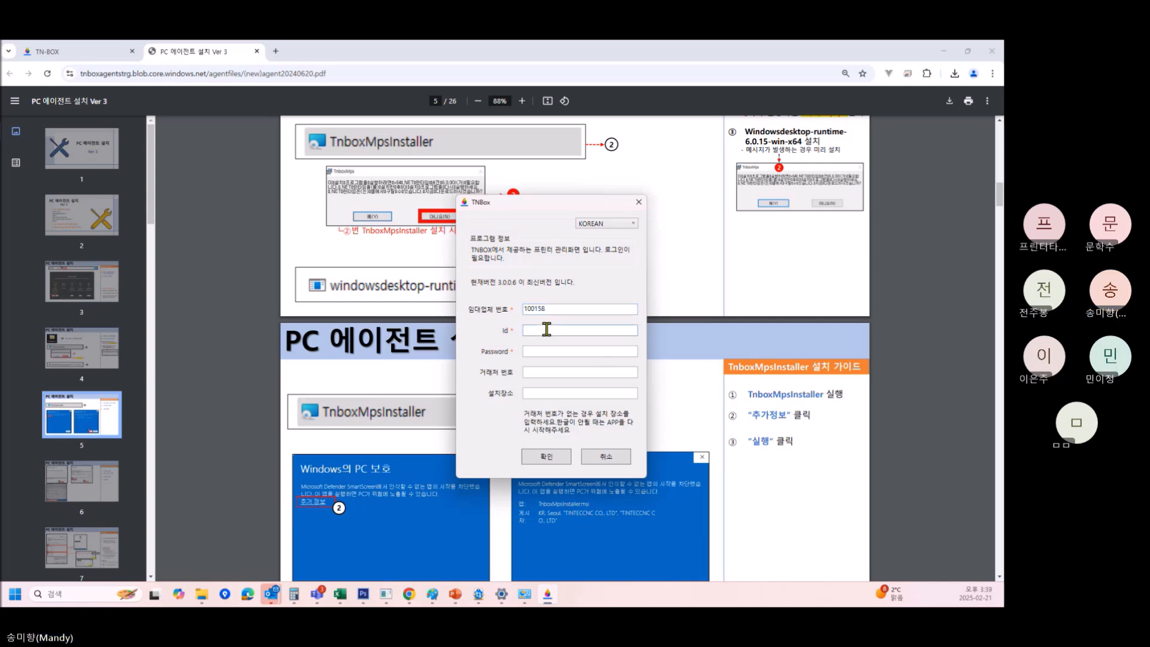
{"action": "type", "text": "ma"}
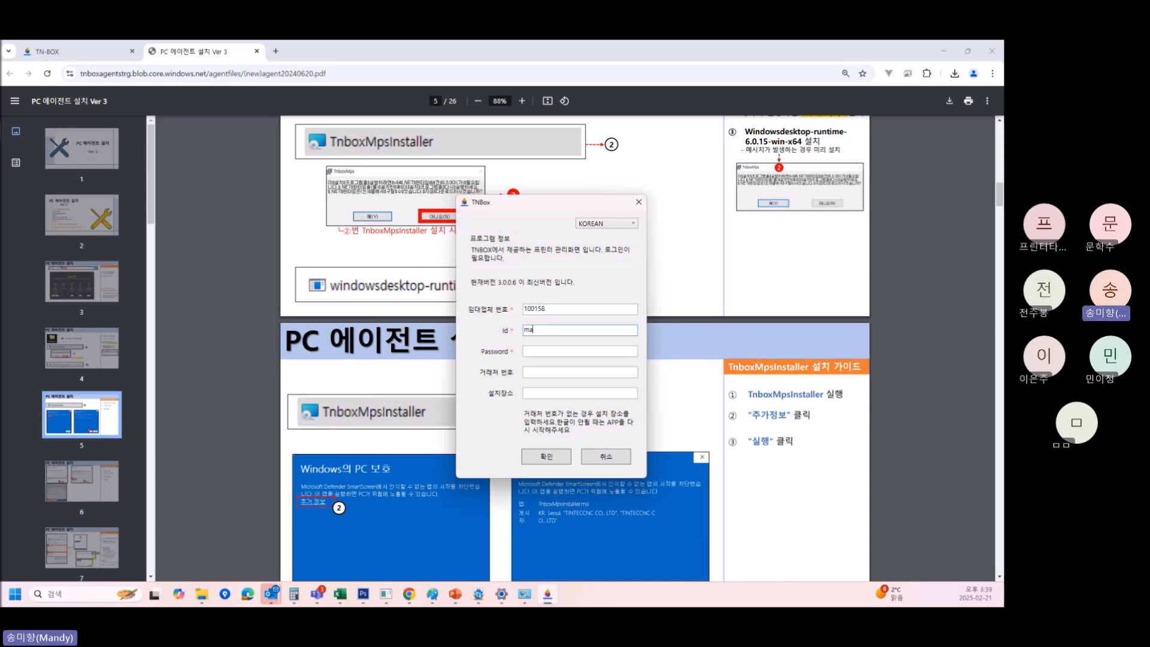
{"action": "type", "text": "ndy"}
{"action": "key", "text": "Tab"}
{"action": "type", "text": "*********"}
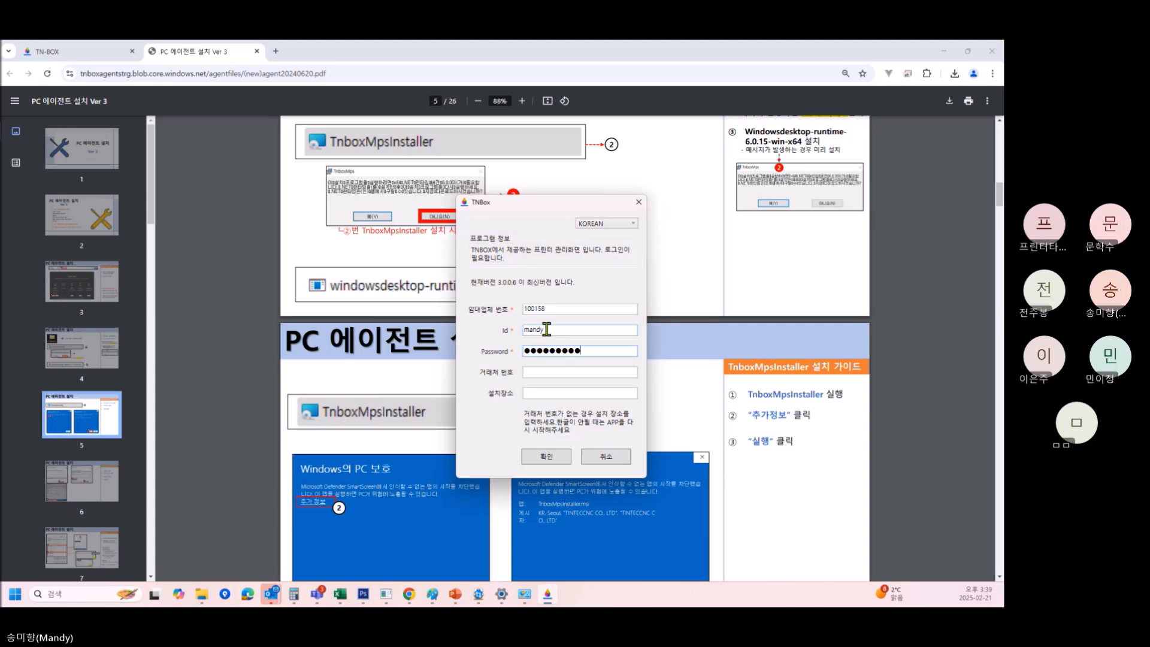
{"action": "left_click", "coordinate": [537, 375]}
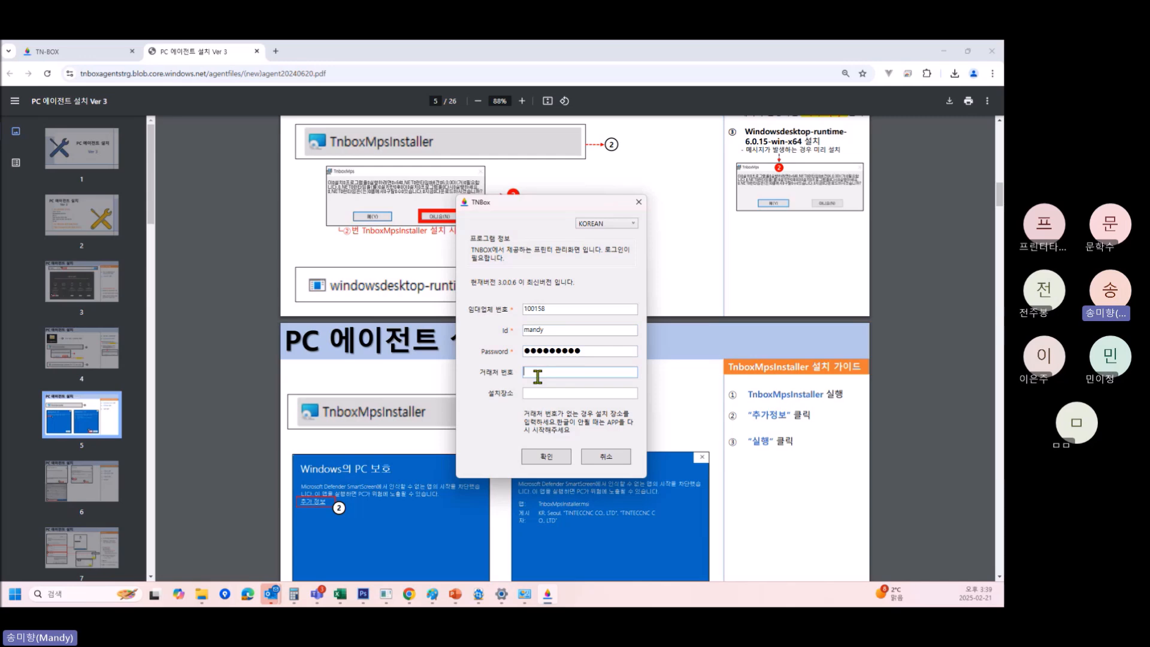
Sign in to TN-BOX and open the 틴텍씨앤씨 record found by searching '틴텍'.
{"action": "left_click", "coordinate": [48, 52]}
{"action": "left_click", "coordinate": [765, 118]}
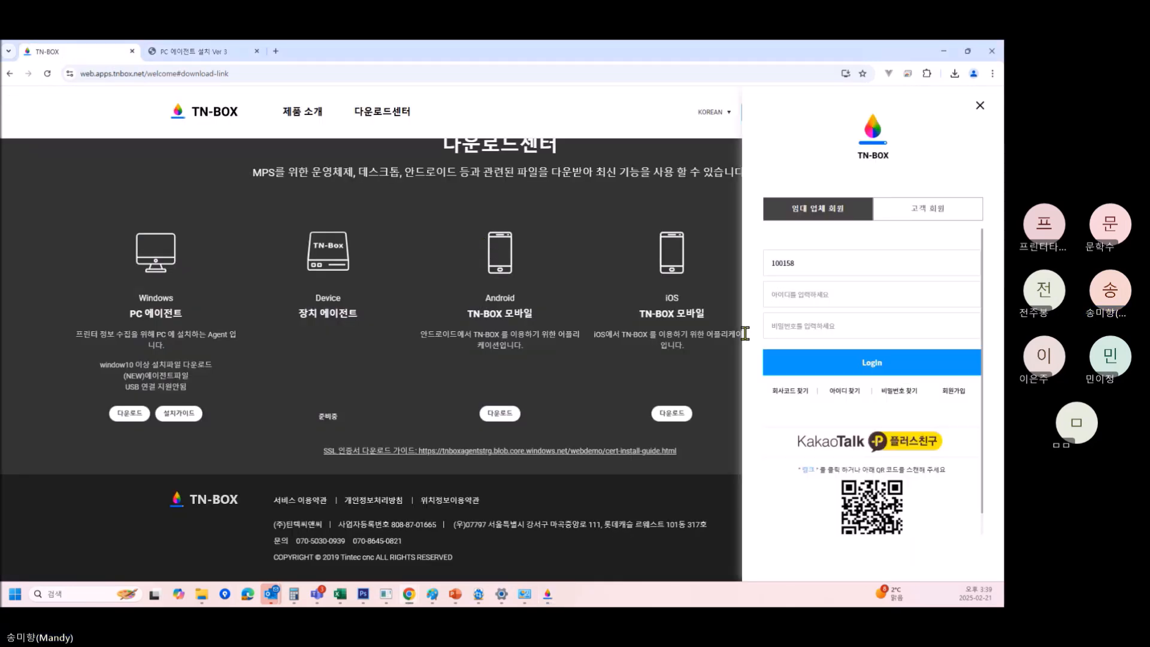
{"action": "left_click", "coordinate": [886, 365]}
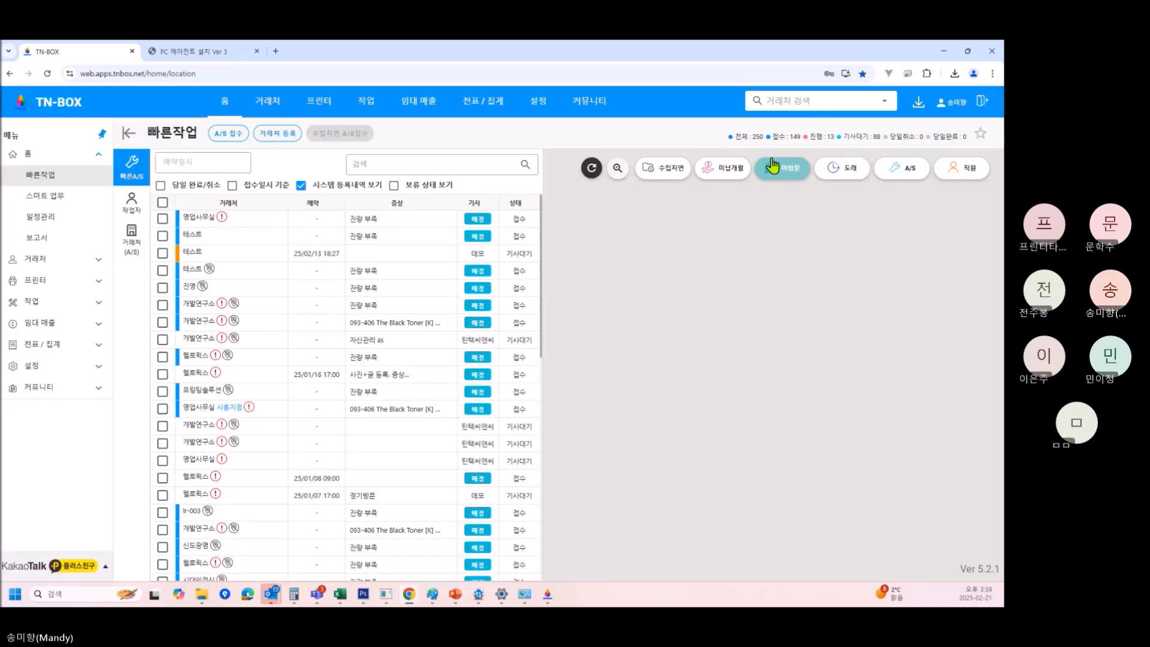
{"action": "left_click", "coordinate": [809, 101]}
{"action": "type", "text": "xptm"}
{"action": "key", "text": "BackSpace"}
{"action": "key", "text": "BackSpace"}
{"action": "key", "text": "BackSpace"}
{"action": "key", "text": "BackSpace"}
{"action": "type", "text": "틴텍"}
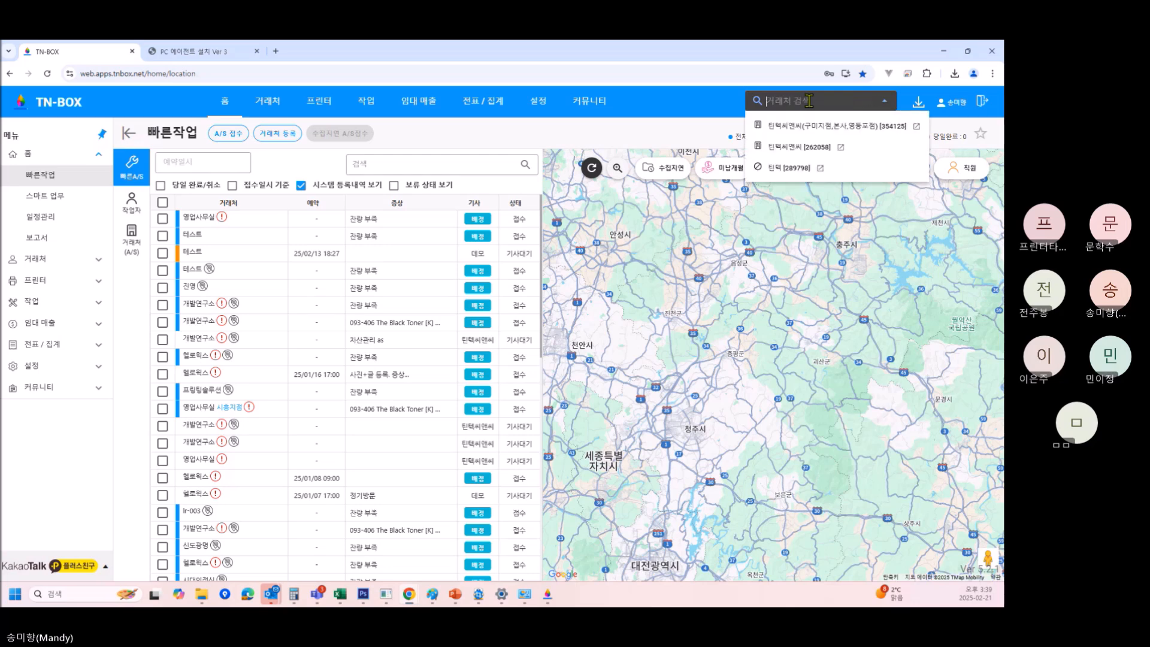
{"action": "left_click", "coordinate": [808, 126]}
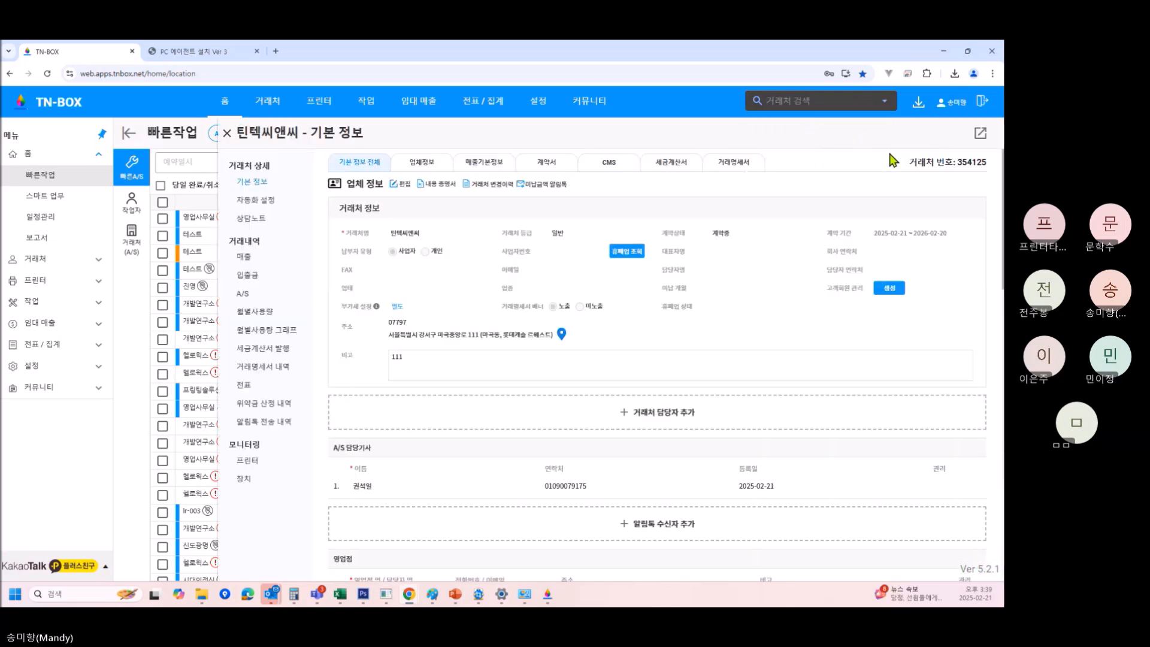
Copy 틴텍씨앤씨's customer number and bring the PC Agent login back to the front.
{"action": "left_click_drag", "start_coordinate": [919, 162], "coordinate": [995, 163]}
{"action": "left_click", "coordinate": [957, 162]}
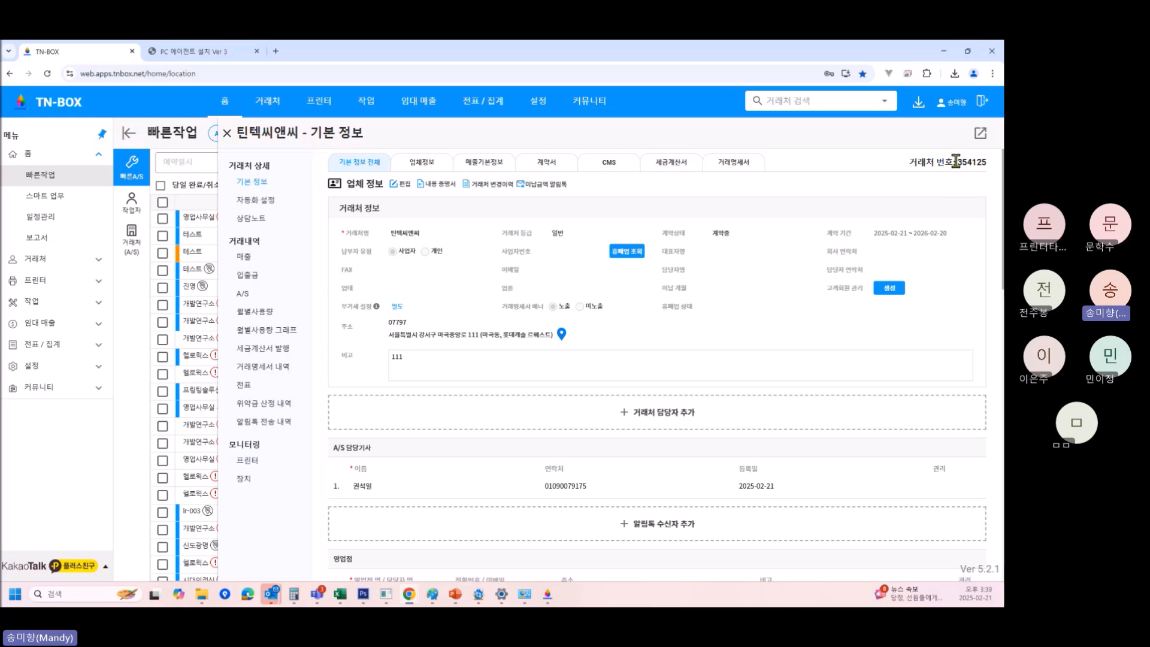
{"action": "left_click", "coordinate": [992, 167]}
{"action": "left_click_drag", "start_coordinate": [957, 163], "coordinate": [989, 163]}
{"action": "key", "text": "ctrl+c"}
{"action": "right_click", "coordinate": [987, 170]}
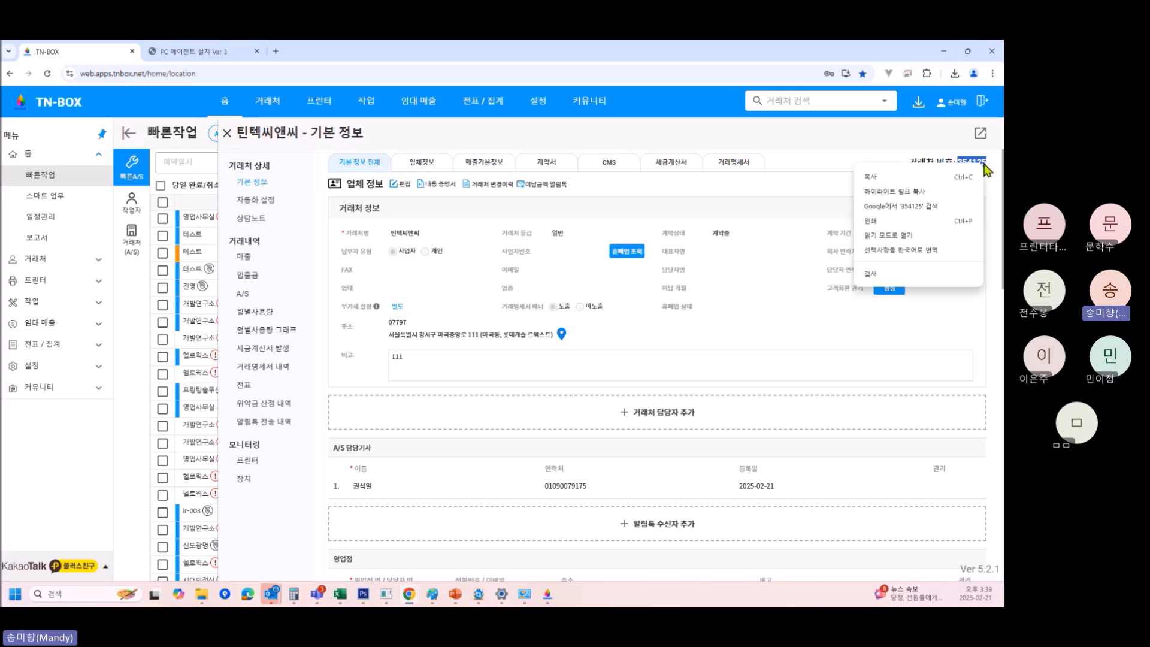
{"action": "left_click", "coordinate": [917, 178]}
{"action": "left_click", "coordinate": [549, 594]}
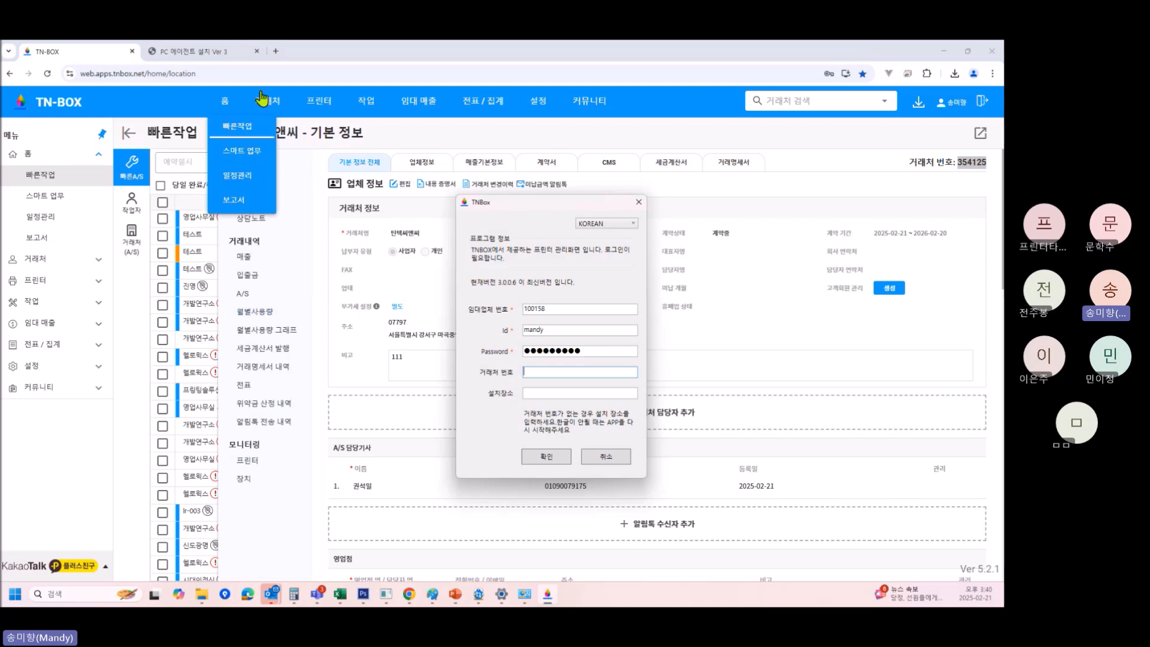
Review the installation guide PDF around page 7.
{"action": "left_click", "coordinate": [240, 52]}
{"action": "scroll", "coordinate": [689, 359], "scroll_direction": "down", "scroll_amount": 5}
{"action": "scroll", "coordinate": [690, 393], "scroll_direction": "down", "scroll_amount": 7}
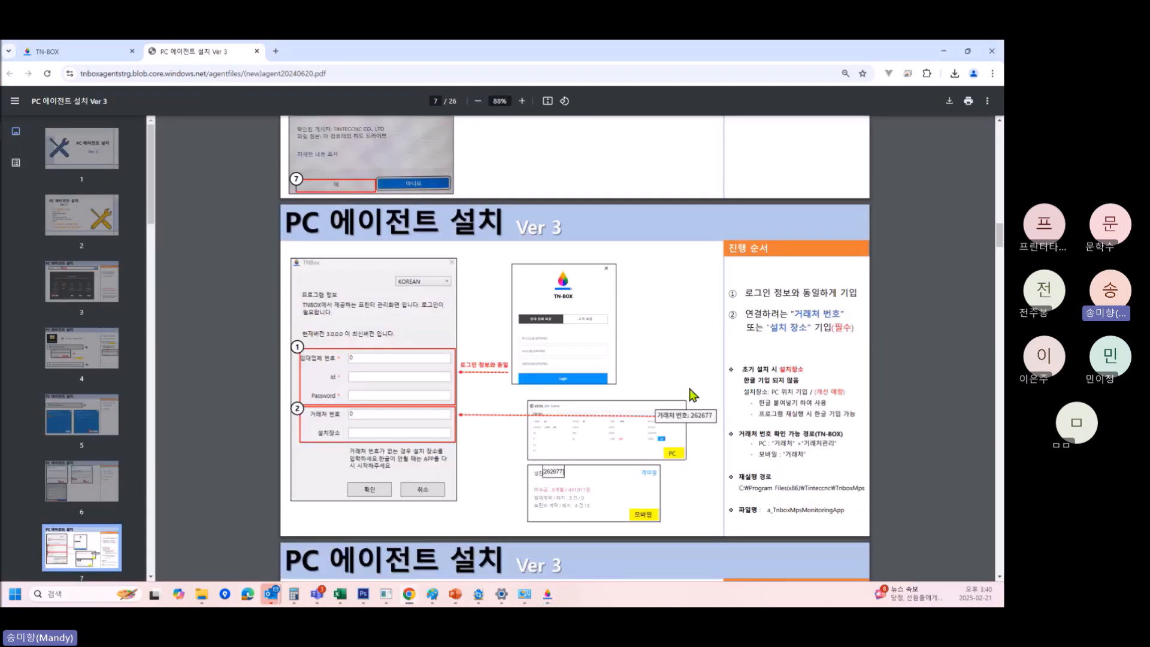
{"action": "scroll", "coordinate": [683, 383], "scroll_direction": "up", "scroll_amount": 3}
{"action": "scroll", "coordinate": [669, 368], "scroll_direction": "up", "scroll_amount": 3, "text": "ctrl"}
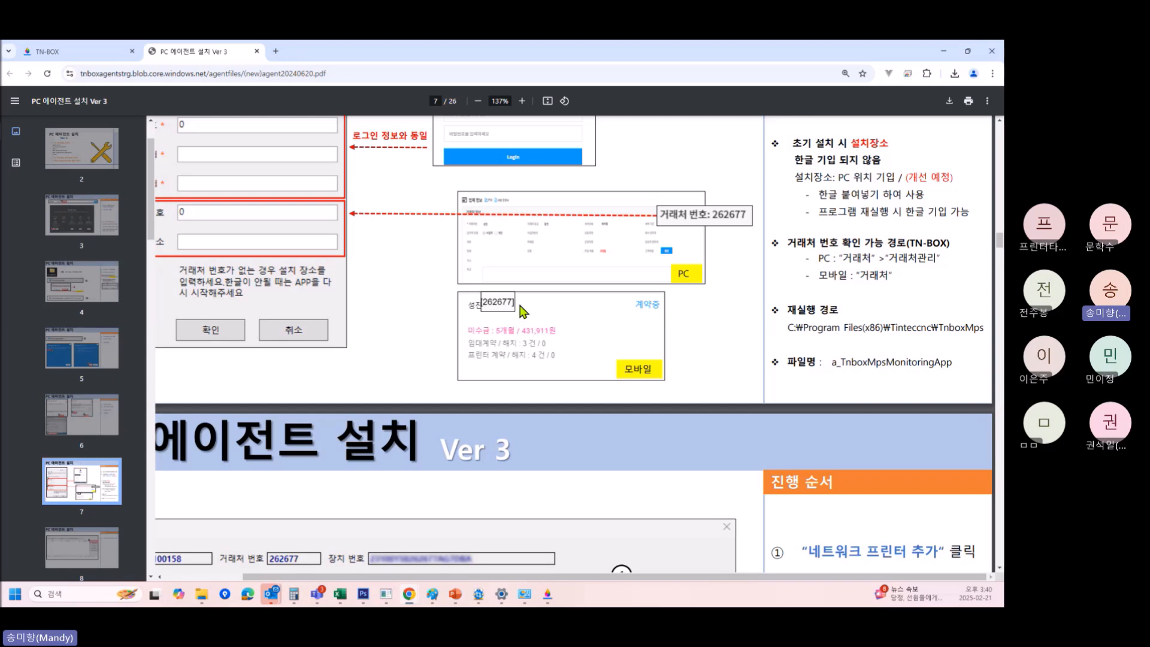
{"action": "scroll", "coordinate": [605, 307], "scroll_direction": "up", "scroll_amount": 1, "text": "ctrl"}
{"action": "scroll", "coordinate": [541, 195], "scroll_direction": "down", "scroll_amount": 2, "text": "ctrl"}
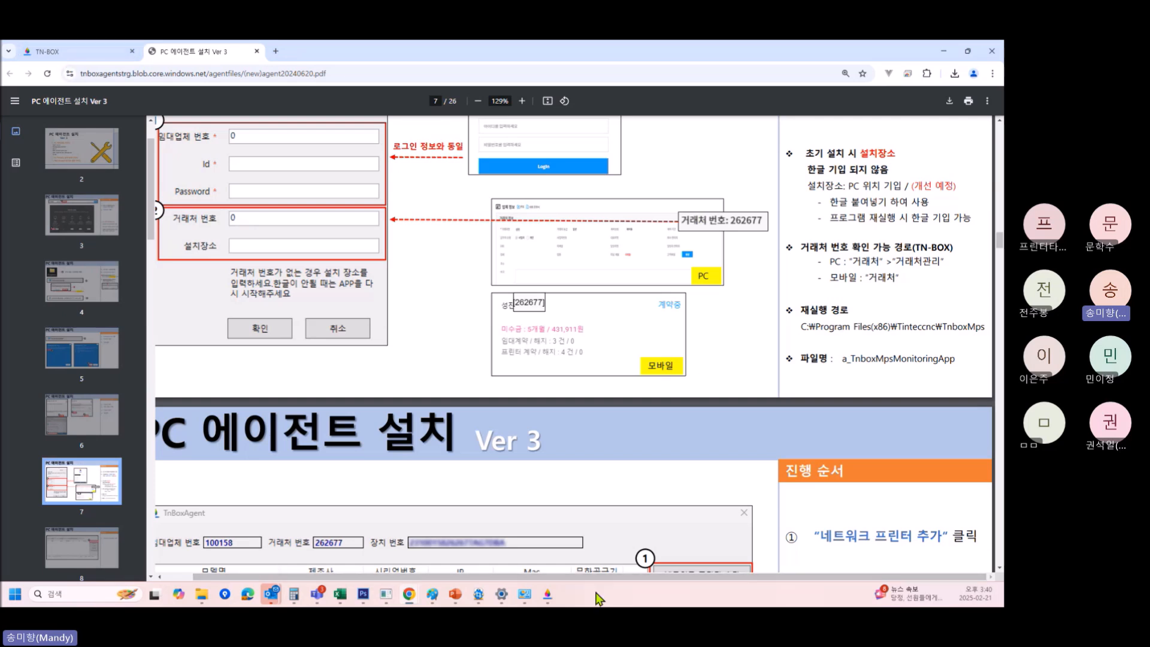
Paste the copied customer number into the TNBox agent login's customer number field.
{"action": "left_click", "coordinate": [558, 597]}
{"action": "left_click", "coordinate": [544, 375]}
{"action": "key", "text": "ctrl+v"}
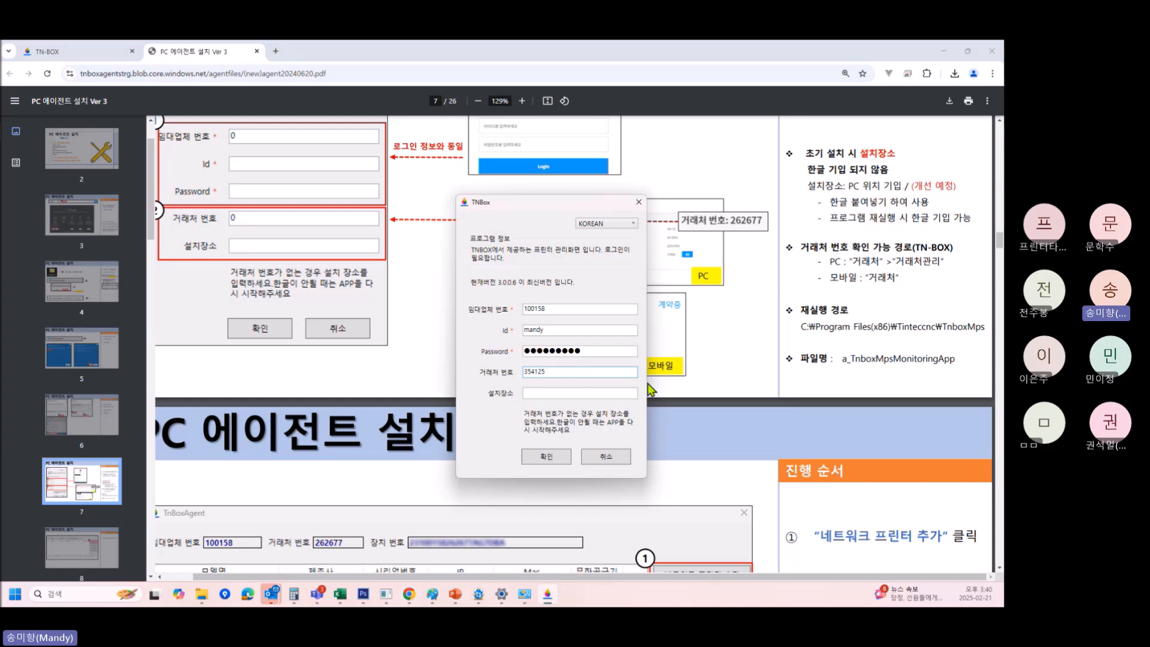
Log in to TnBoxAgent and open 네트워크 프린터 추가 targeting 192.168.50.1.
{"action": "left_click", "coordinate": [548, 458]}
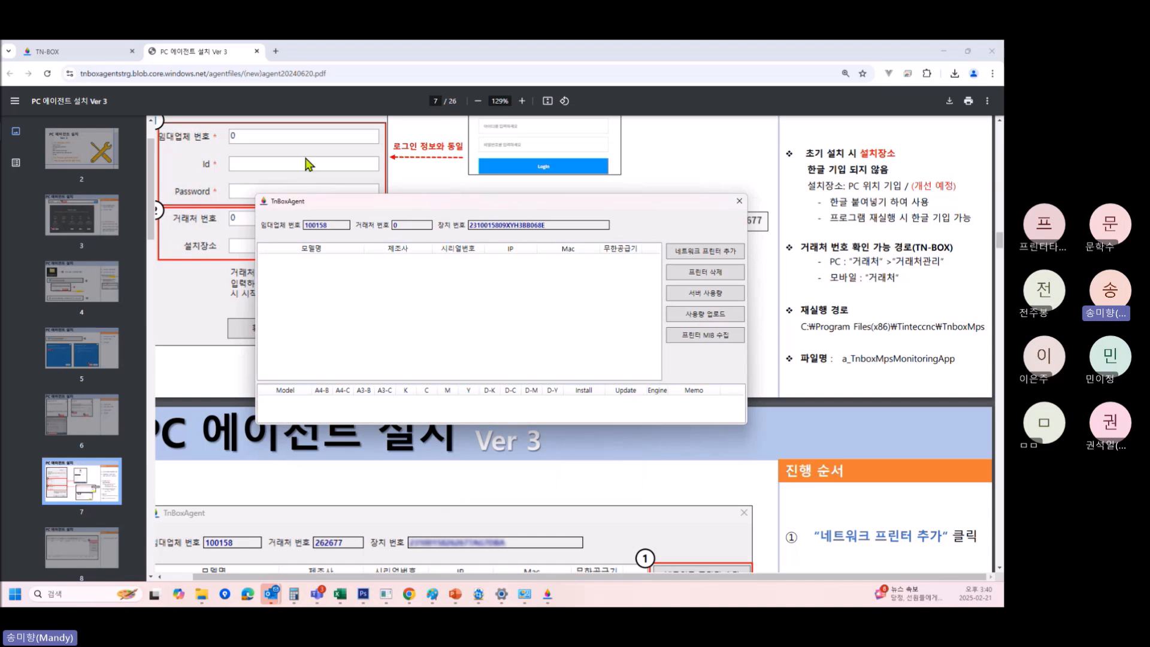
{"action": "left_click", "coordinate": [724, 257]}
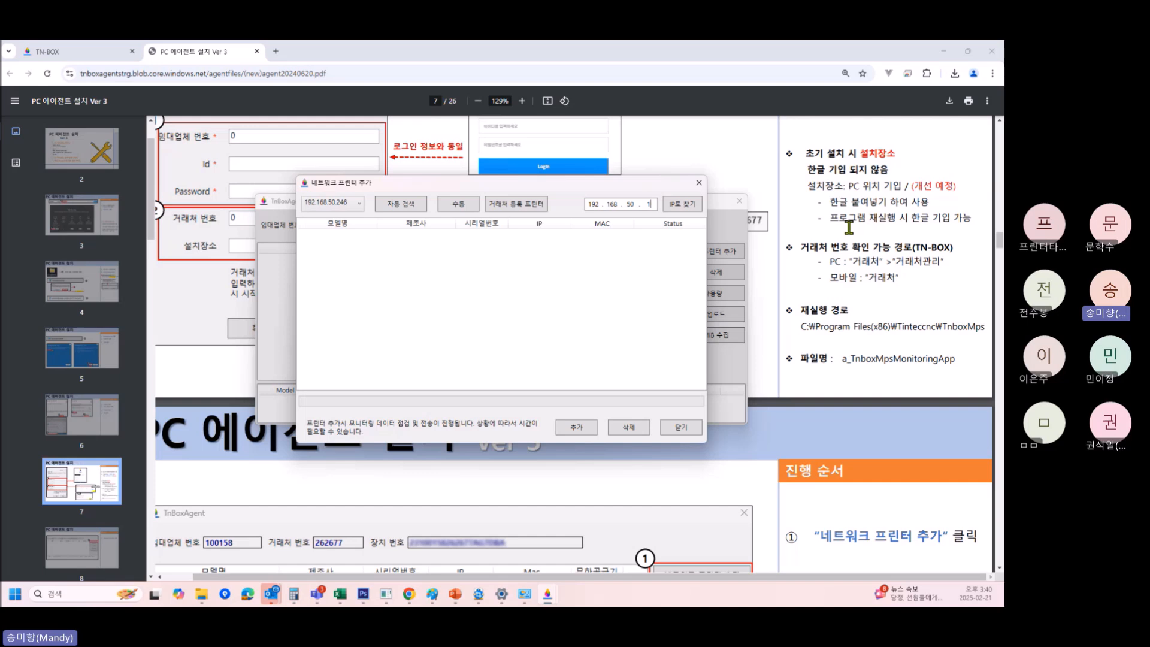
Auto-scan the network and add the HP OfficeJet Pro 9010 series at 192.168.50.7.
{"action": "left_click", "coordinate": [400, 206]}
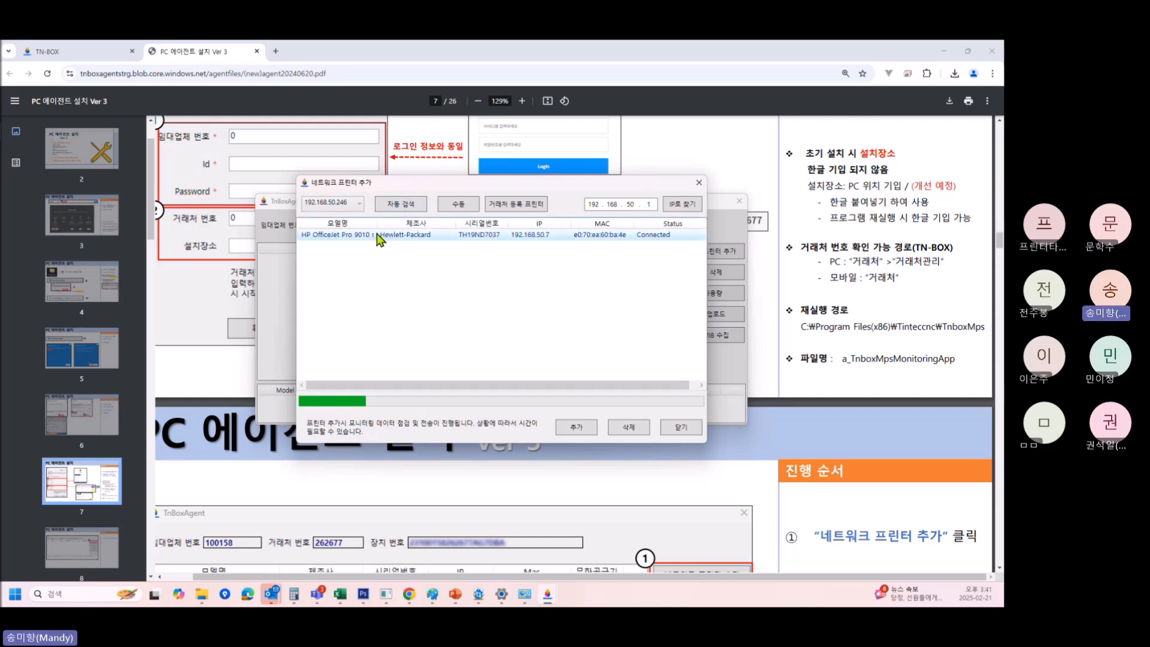
{"action": "left_click", "coordinate": [469, 236]}
{"action": "left_click", "coordinate": [576, 428]}
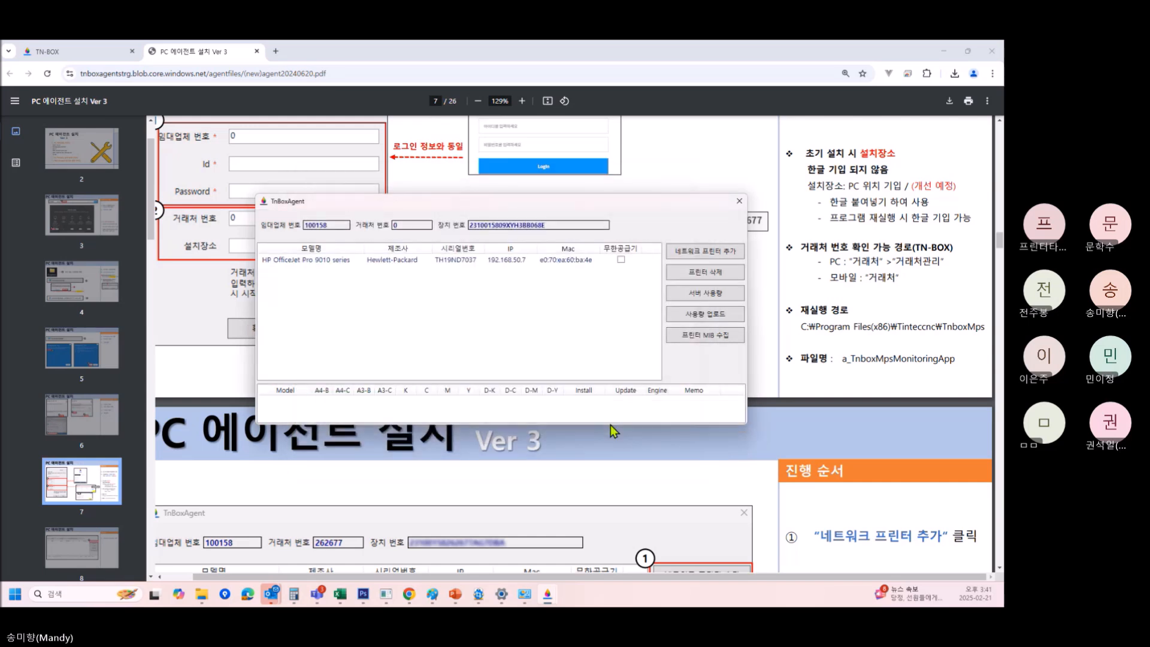
Review the HP OfficeJet's counter and toner readings, exit TnBoxAgent, and return to TN-BOX.
{"action": "left_click", "coordinate": [422, 262]}
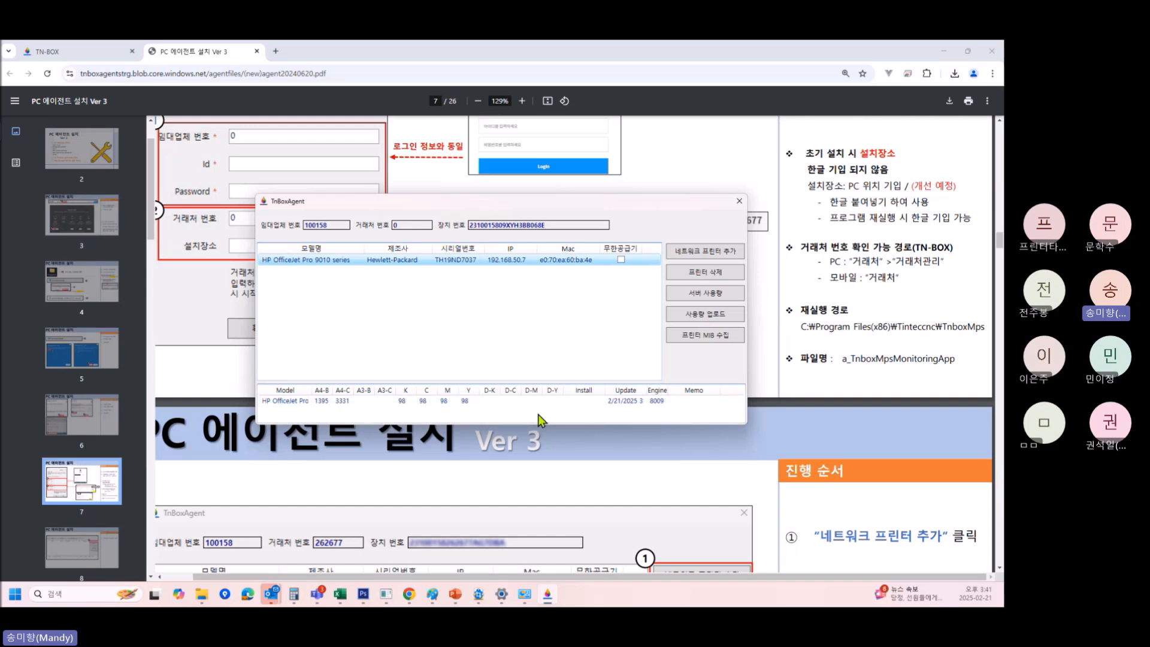
{"action": "left_click", "coordinate": [740, 202]}
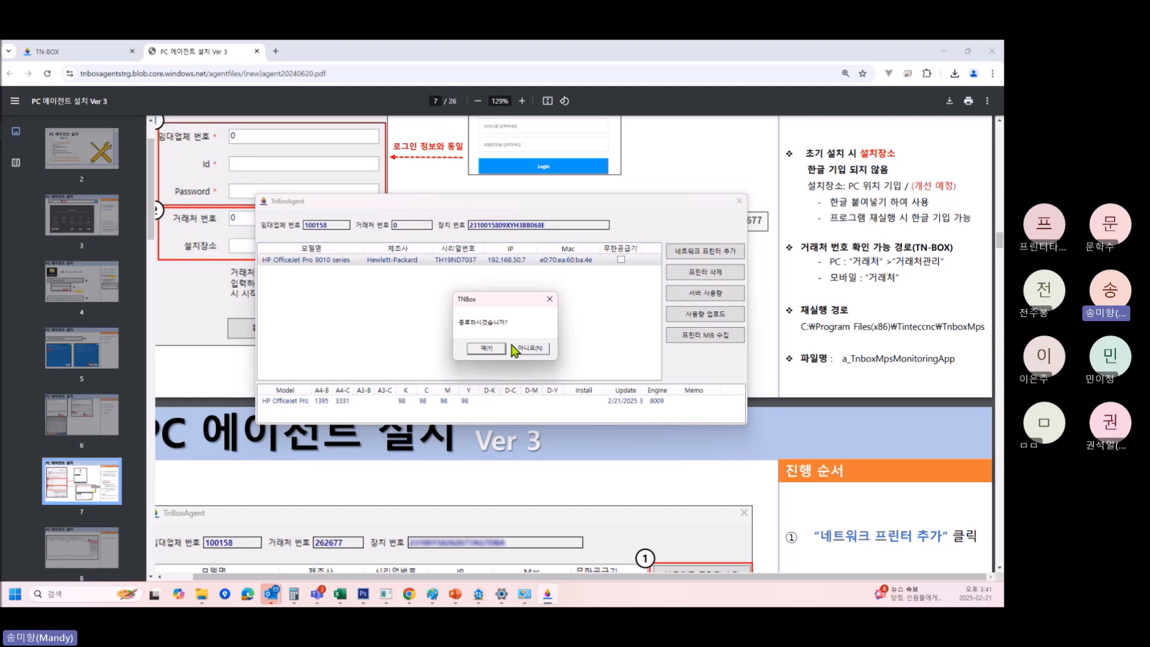
{"action": "left_click", "coordinate": [478, 347]}
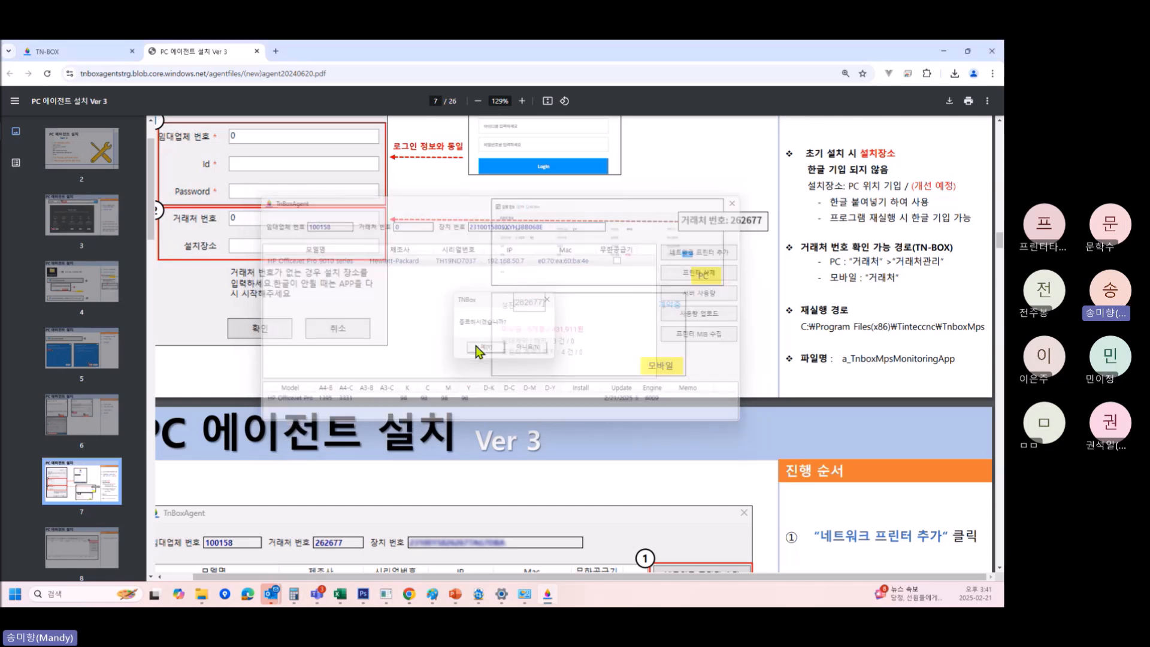
{"action": "left_click", "coordinate": [64, 54]}
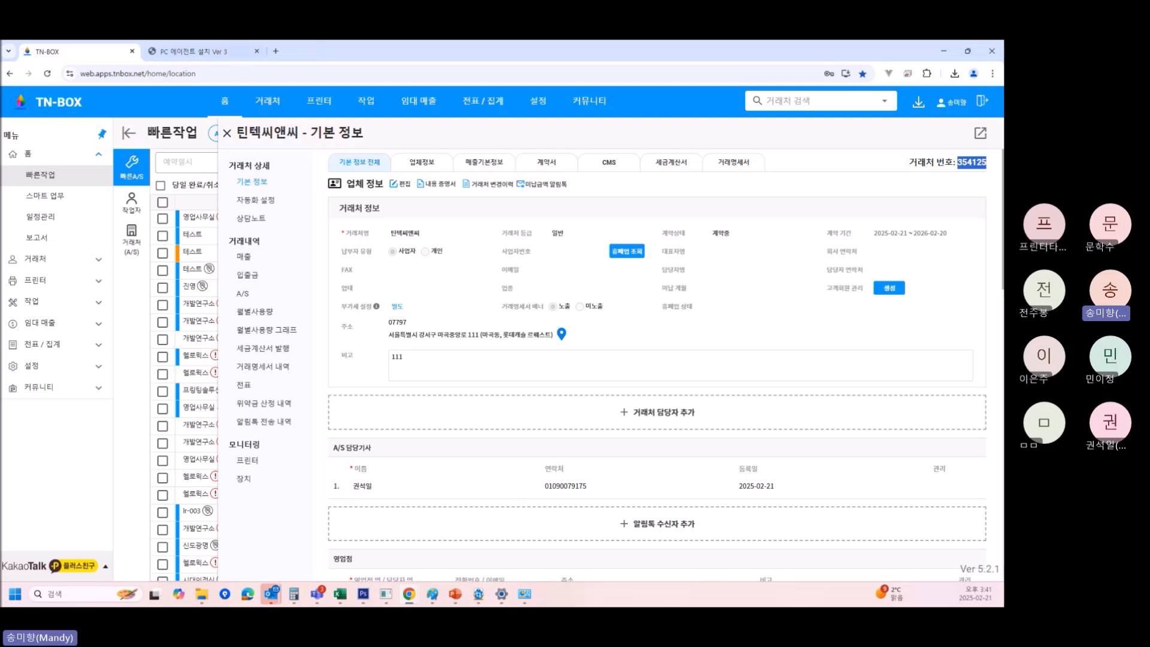
Search 거래처 관리 for '틴텍' and briefly open a 틴텍씨앤씨 record.
{"action": "left_click", "coordinate": [36, 258]}
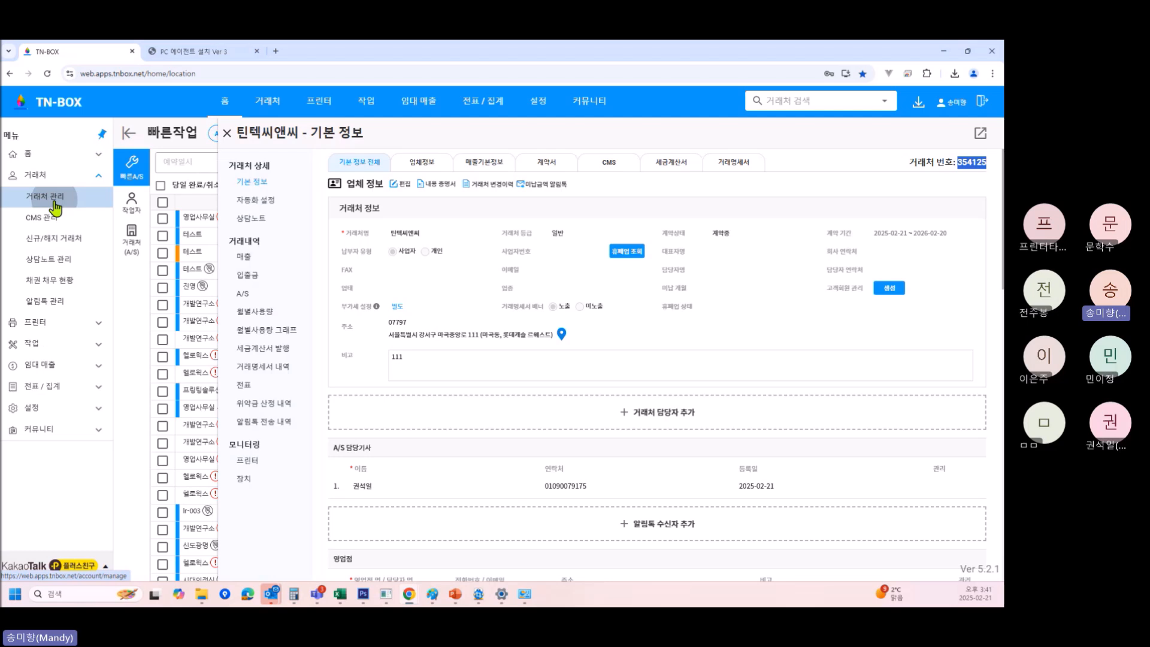
{"action": "left_click", "coordinate": [48, 196]}
{"action": "left_click", "coordinate": [824, 138]}
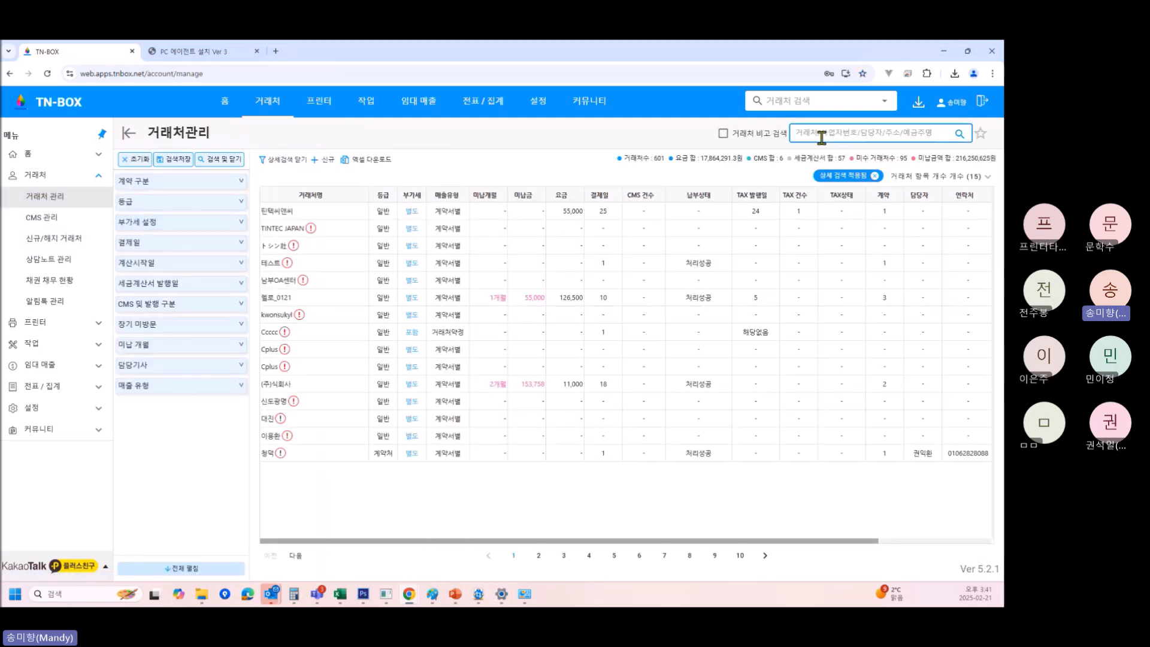
{"action": "type", "text": "틴텍"}
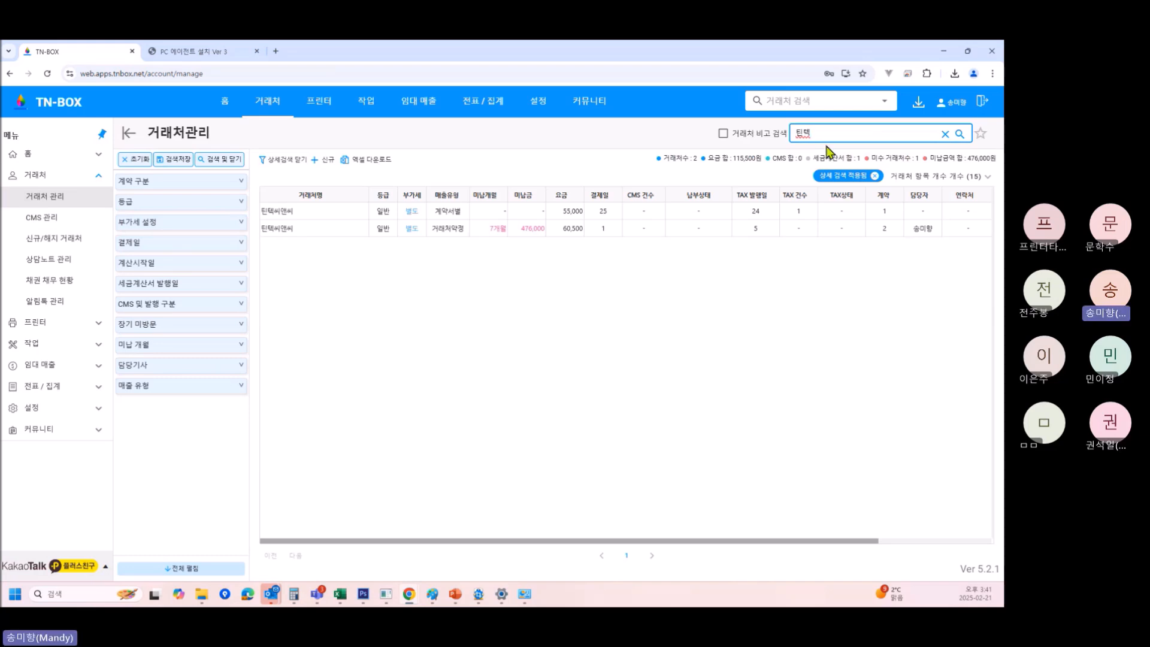
{"action": "left_click", "coordinate": [339, 223]}
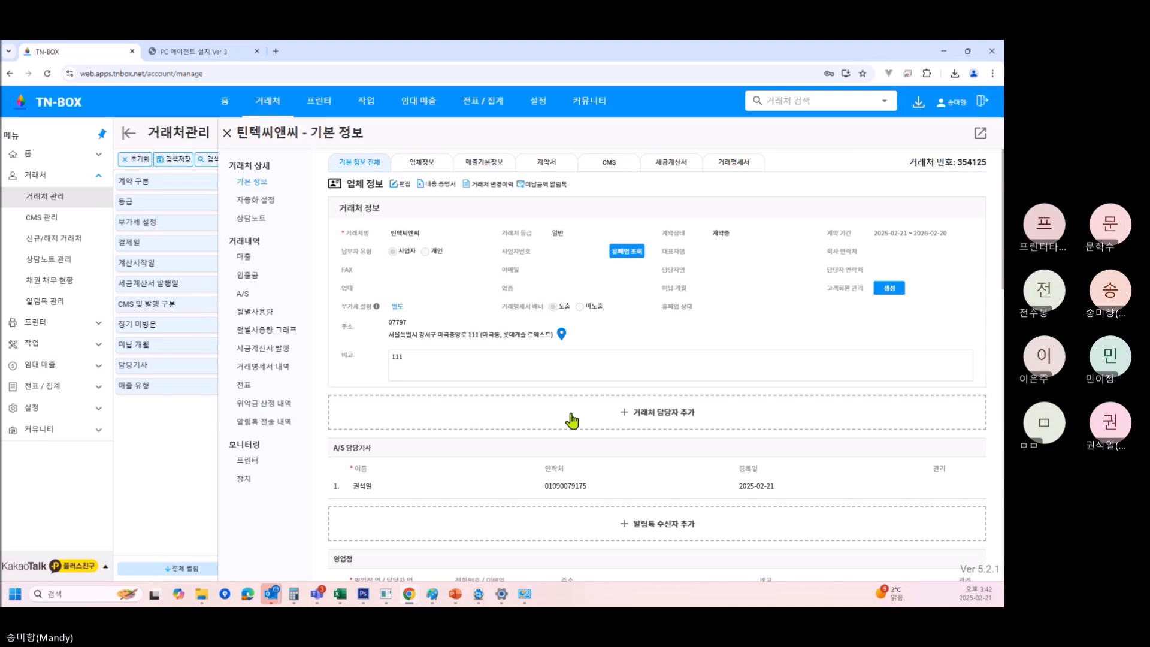
{"action": "left_click", "coordinate": [226, 133]}
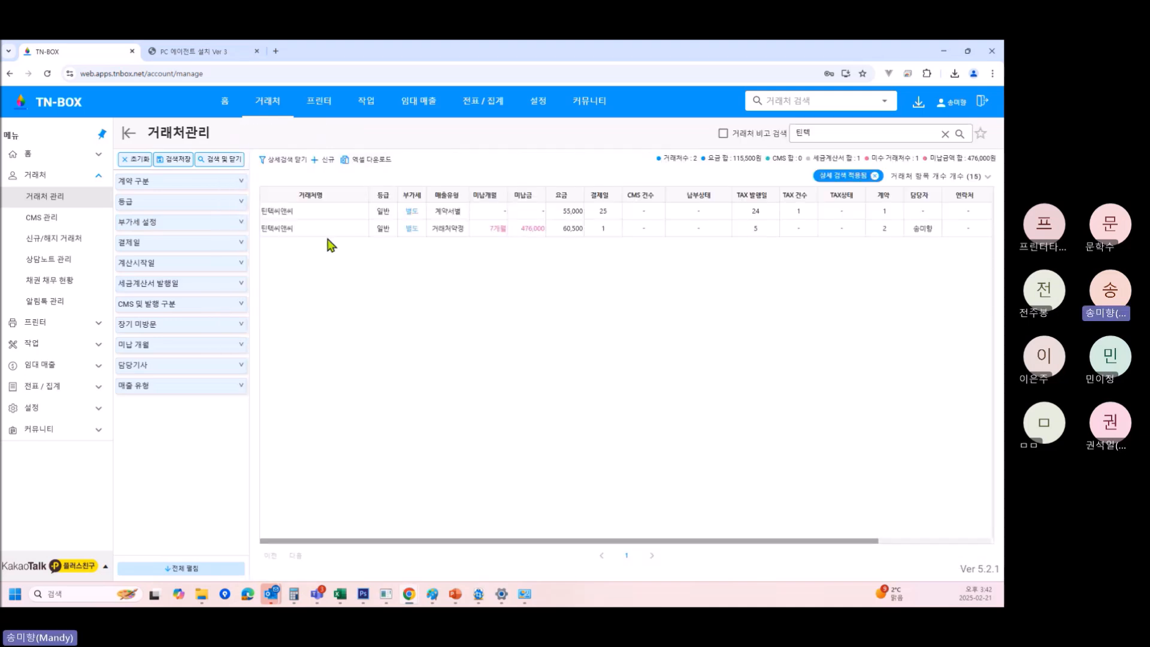
Check the first 틴텍씨앤씨 client's monitored printer and device lists, then close its details.
{"action": "left_click", "coordinate": [323, 217]}
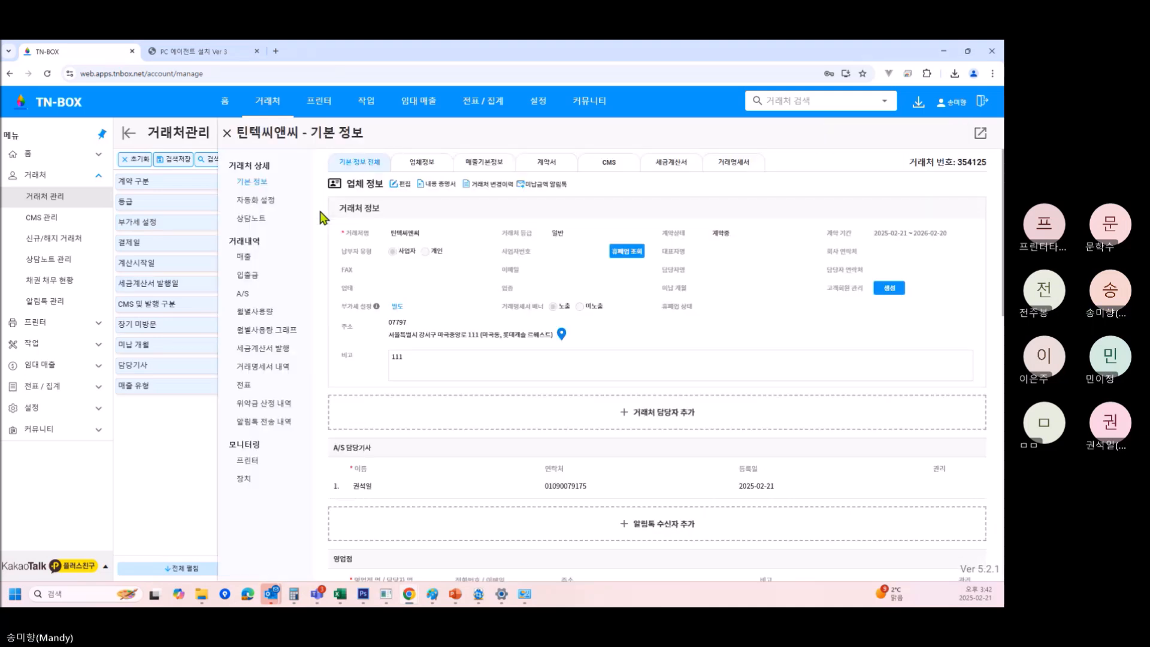
{"action": "scroll", "coordinate": [528, 413], "scroll_direction": "down", "scroll_amount": 3}
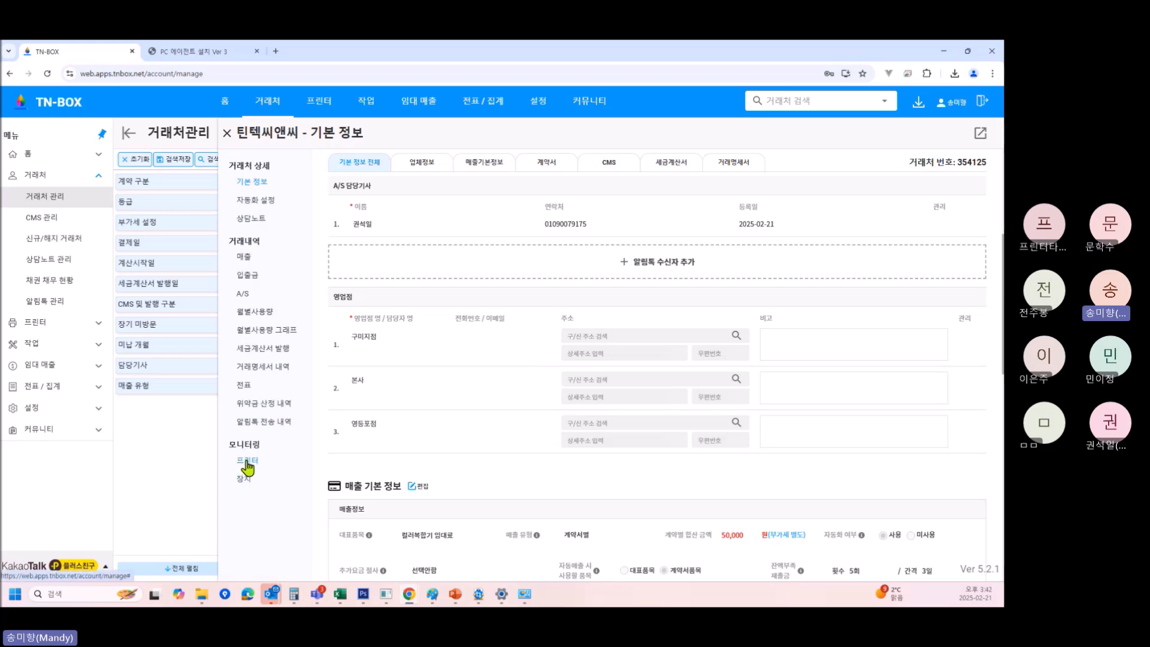
{"action": "left_click", "coordinate": [248, 462]}
{"action": "left_click", "coordinate": [243, 480]}
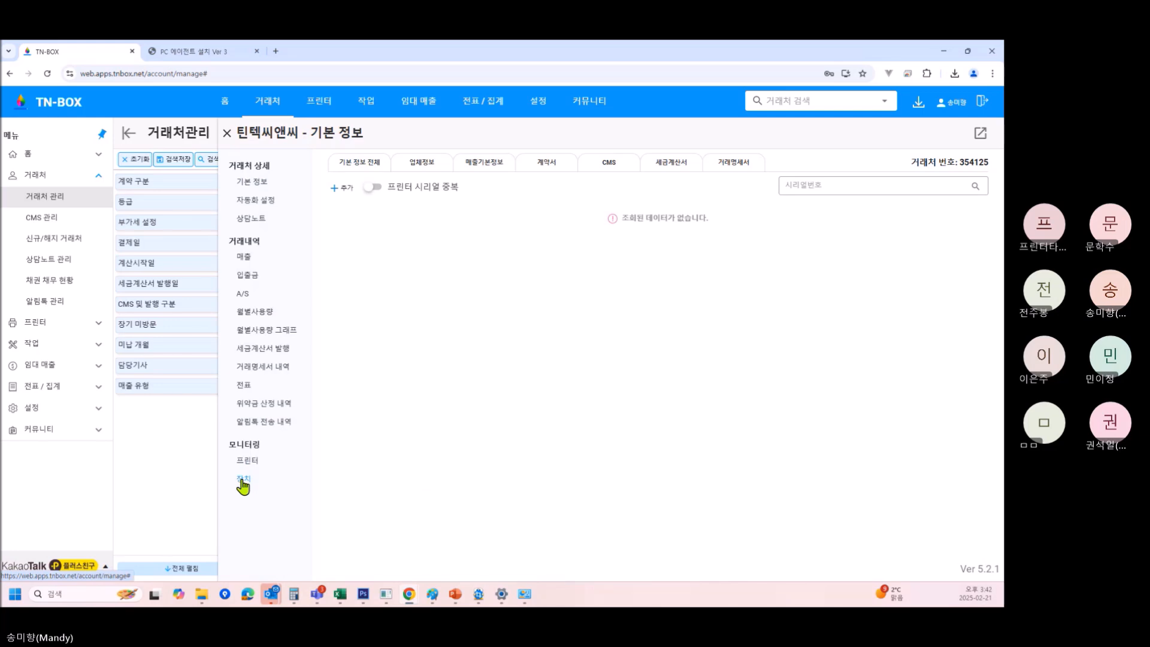
{"action": "left_click", "coordinate": [227, 133]}
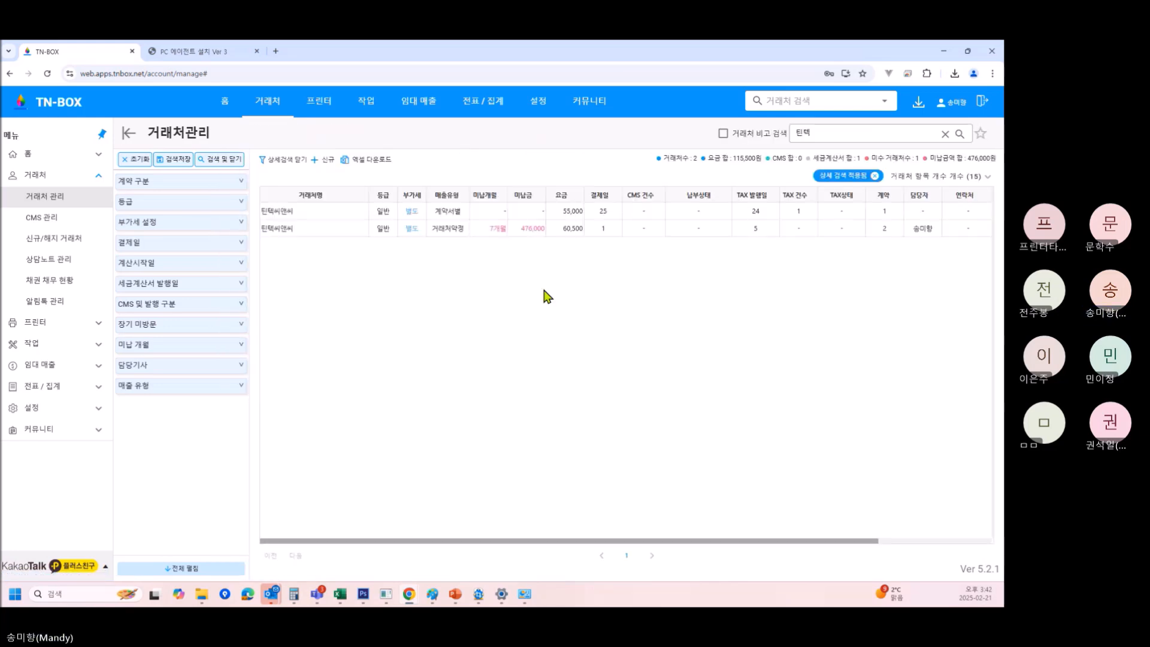
Compare the other 틴텍씨앤씨 client's monitored printers and agent devices.
{"action": "left_click", "coordinate": [321, 231]}
{"action": "left_click", "coordinate": [247, 462]}
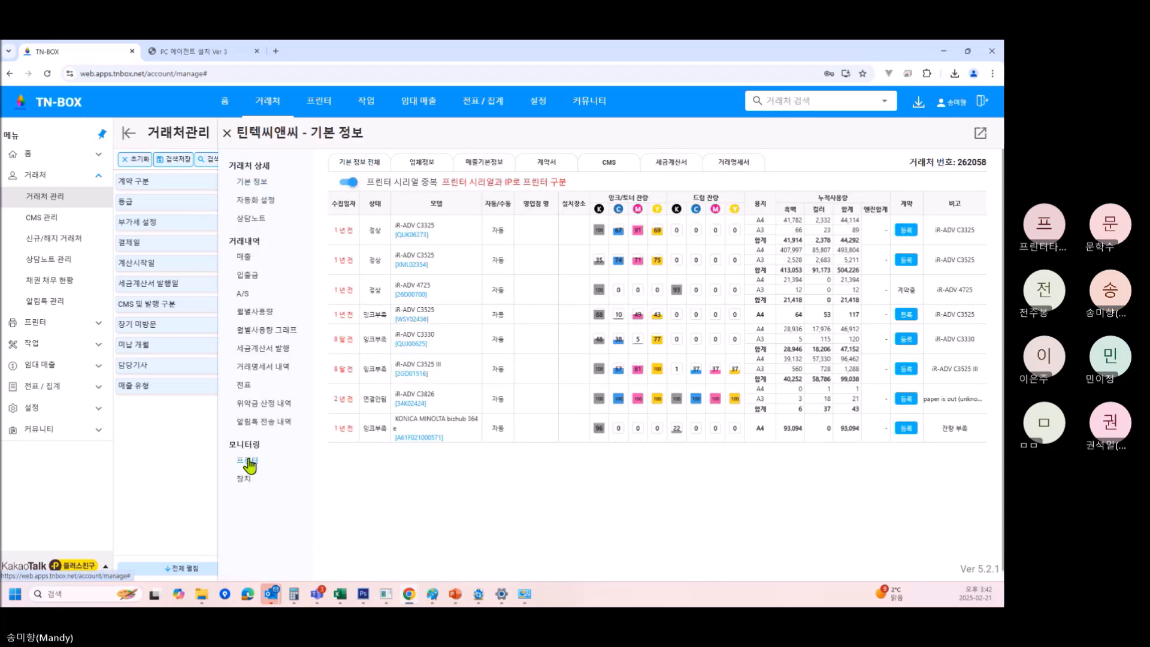
{"action": "left_click", "coordinate": [244, 480]}
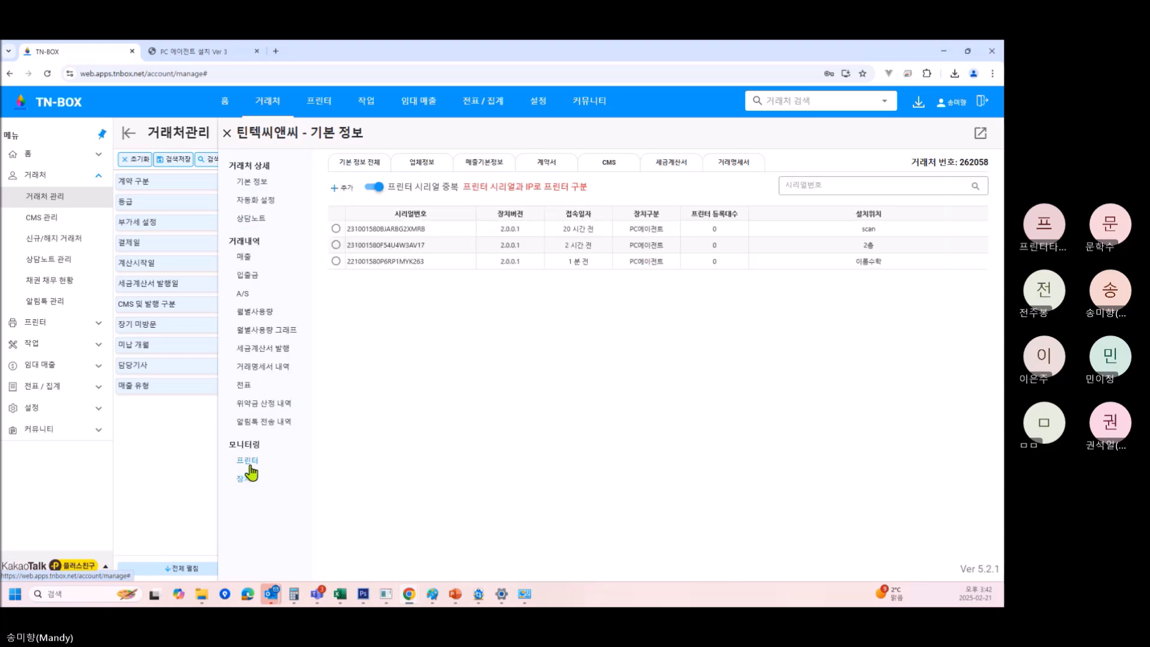
{"action": "left_click", "coordinate": [251, 463]}
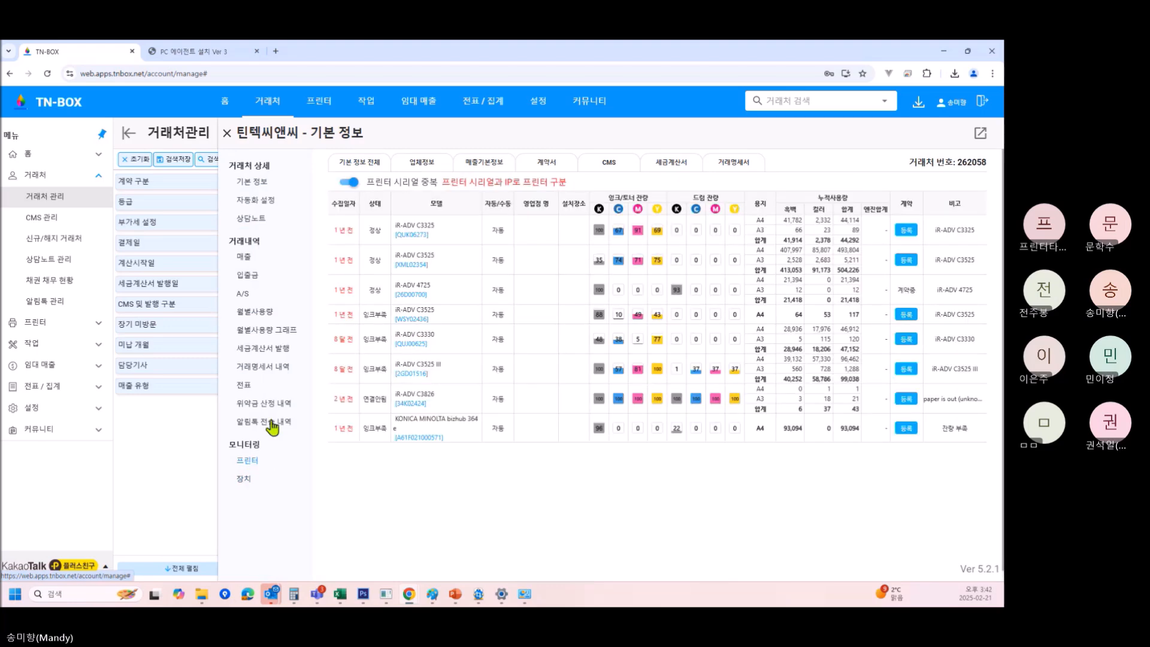
{"action": "left_click", "coordinate": [227, 133]}
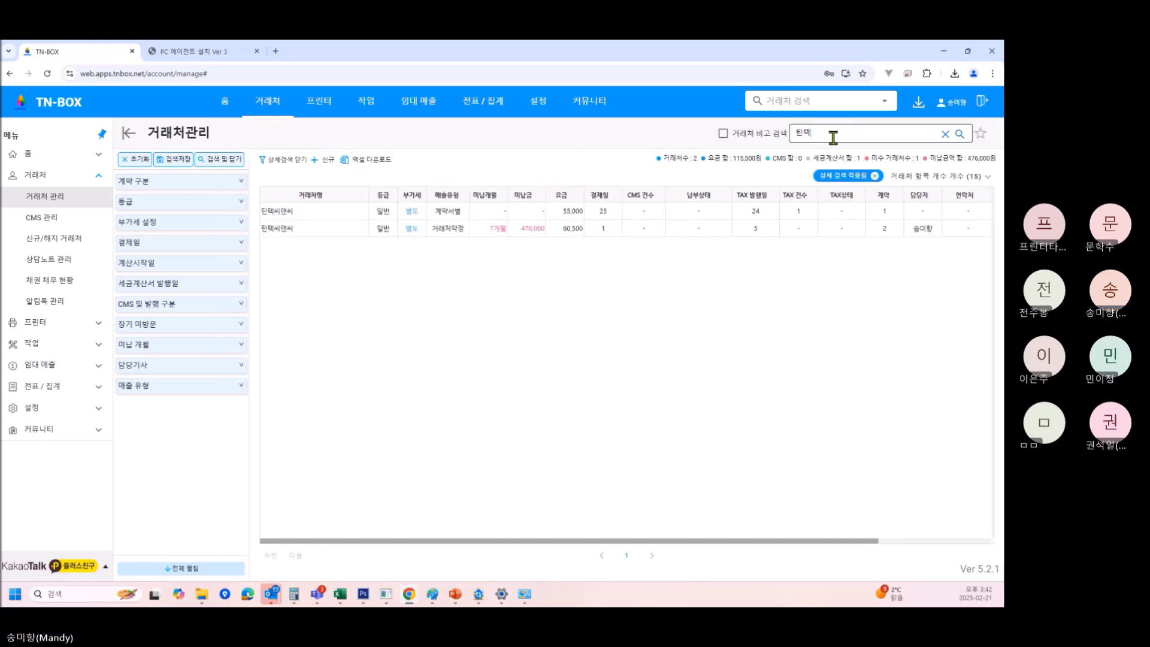
Search clients by the copied customer number and confirm 틴텍씨앤씨's device list is empty.
{"action": "left_click_drag", "start_coordinate": [833, 138], "coordinate": [480, 109]}
{"action": "key", "text": "BackSpace"}
{"action": "type", "text": "354125"}
{"action": "key", "text": "Return"}
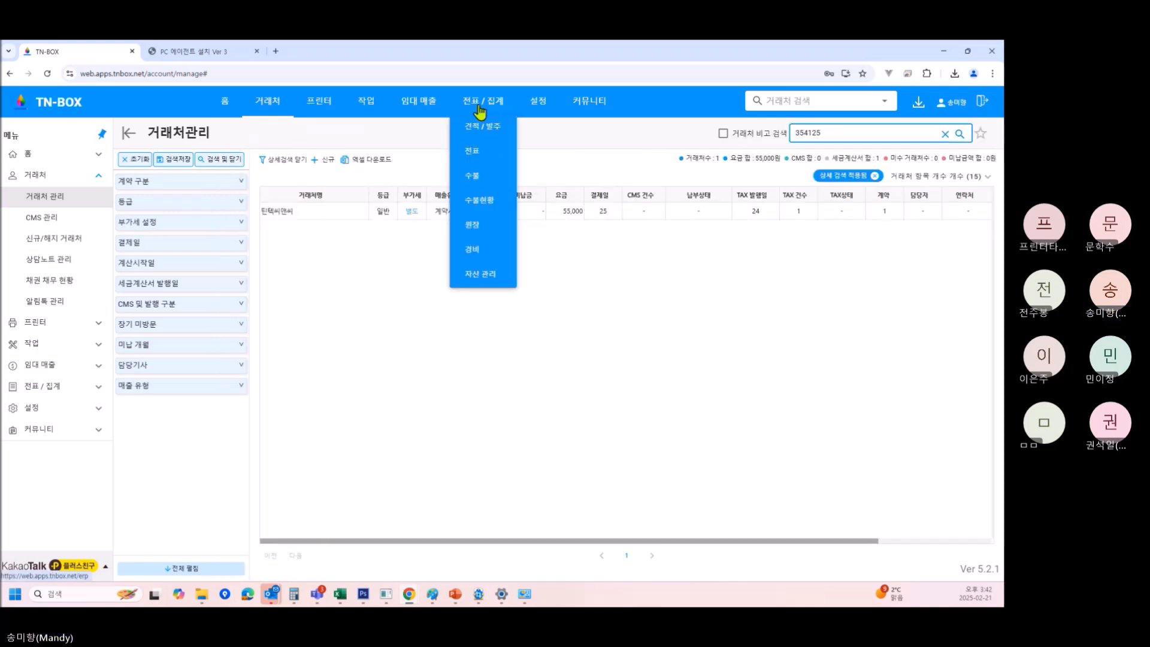
{"action": "left_click", "coordinate": [321, 213]}
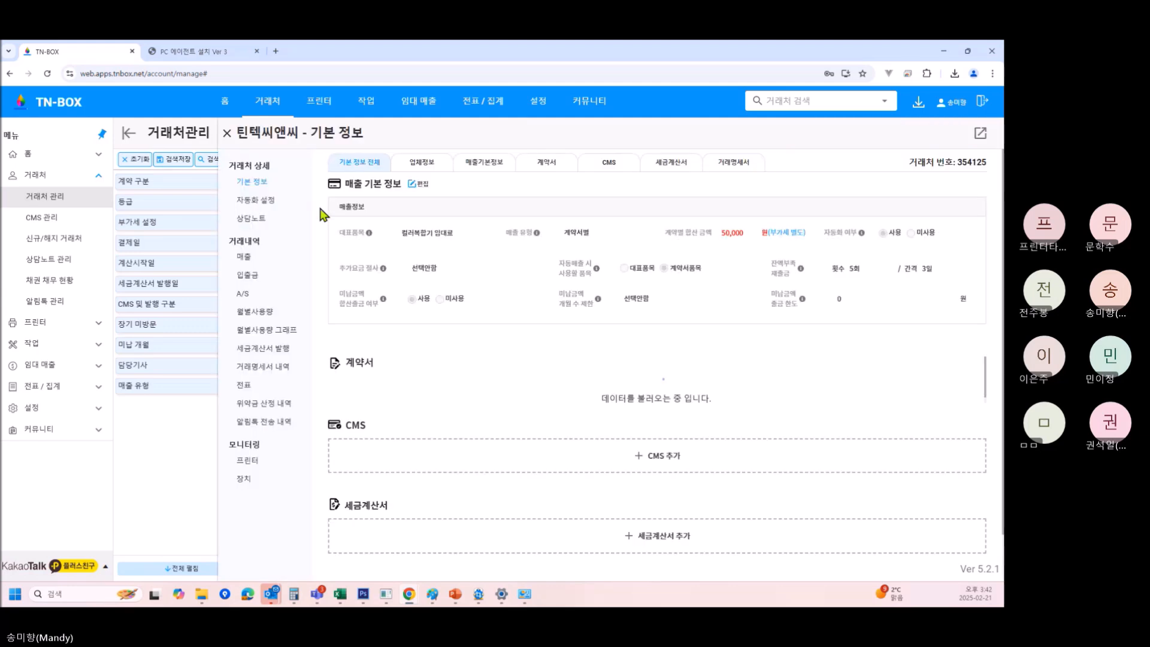
{"action": "left_click", "coordinate": [241, 462]}
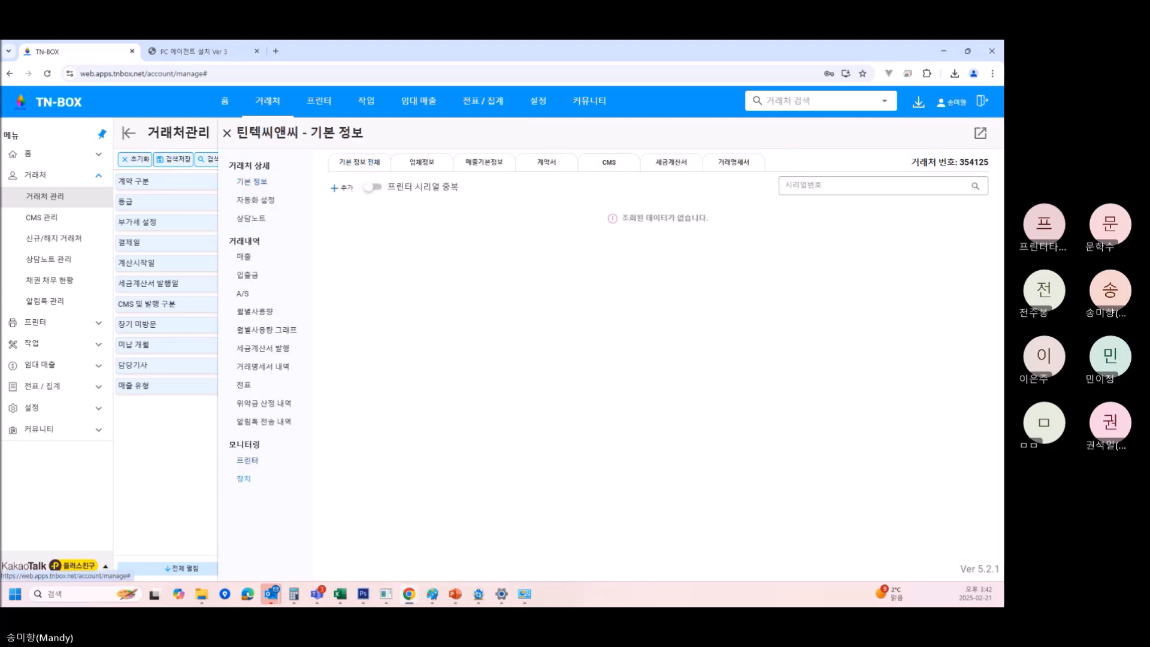
{"action": "left_click", "coordinate": [518, 597]}
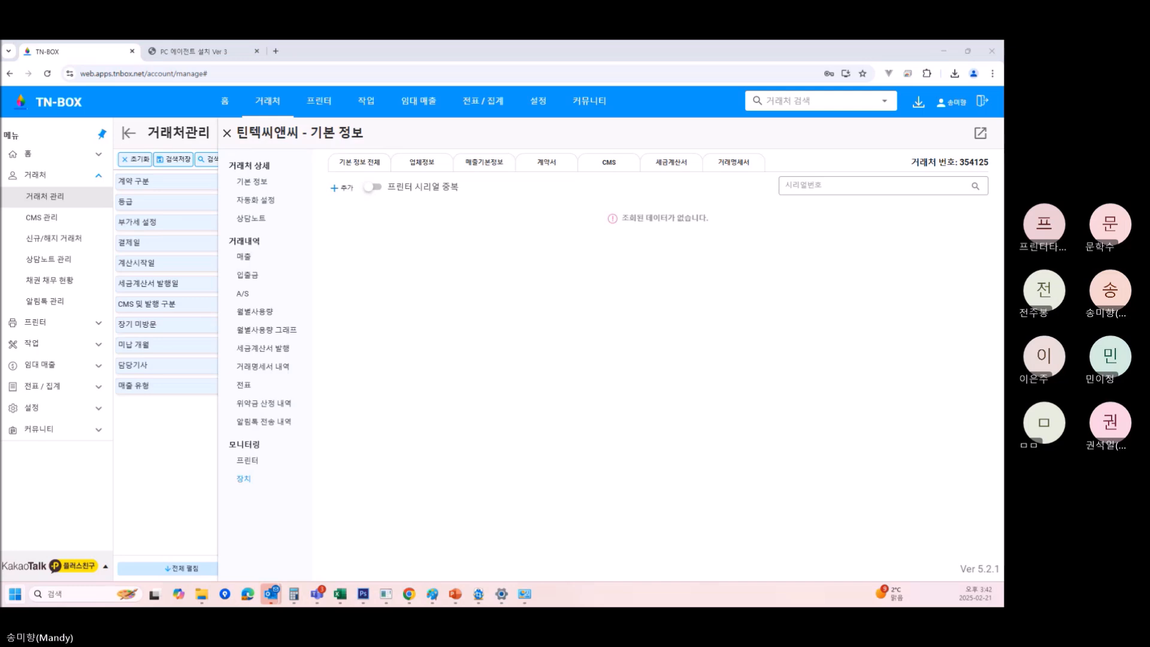
Launch a_TnboxMpsMonitoringApp.exe from C:\Program Files (x86)\Tinteccnc\TnboxMps.
{"action": "key", "text": "alt+Tab"}
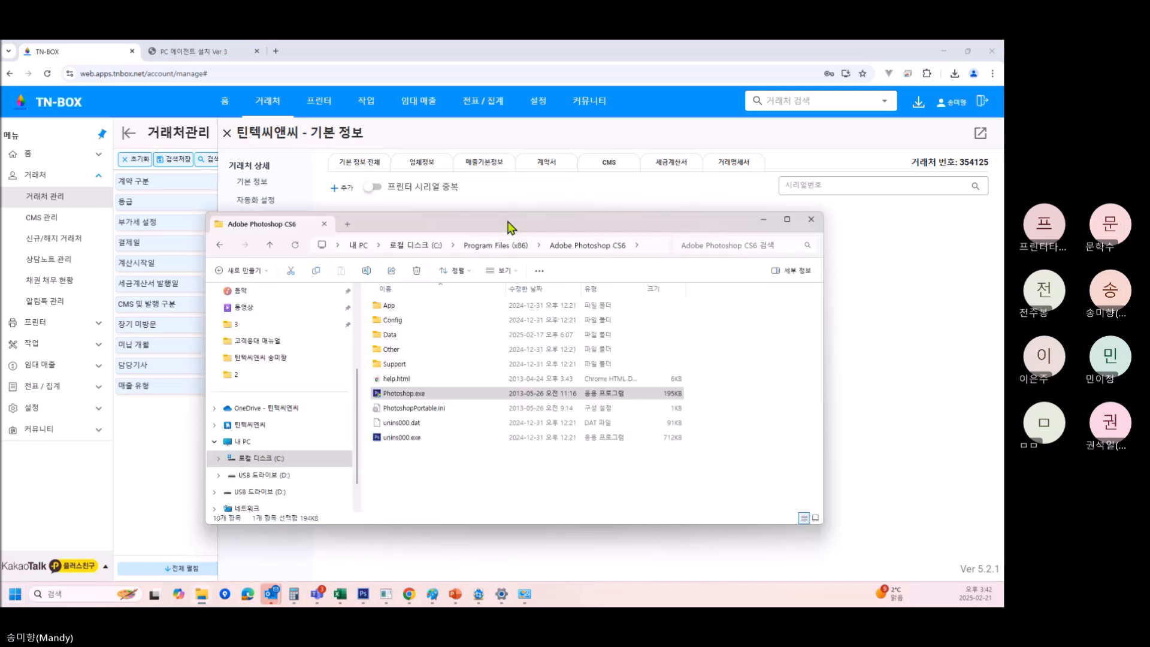
{"action": "left_click_drag", "start_coordinate": [505, 224], "coordinate": [448, 234]}
{"action": "left_click", "coordinate": [269, 471]}
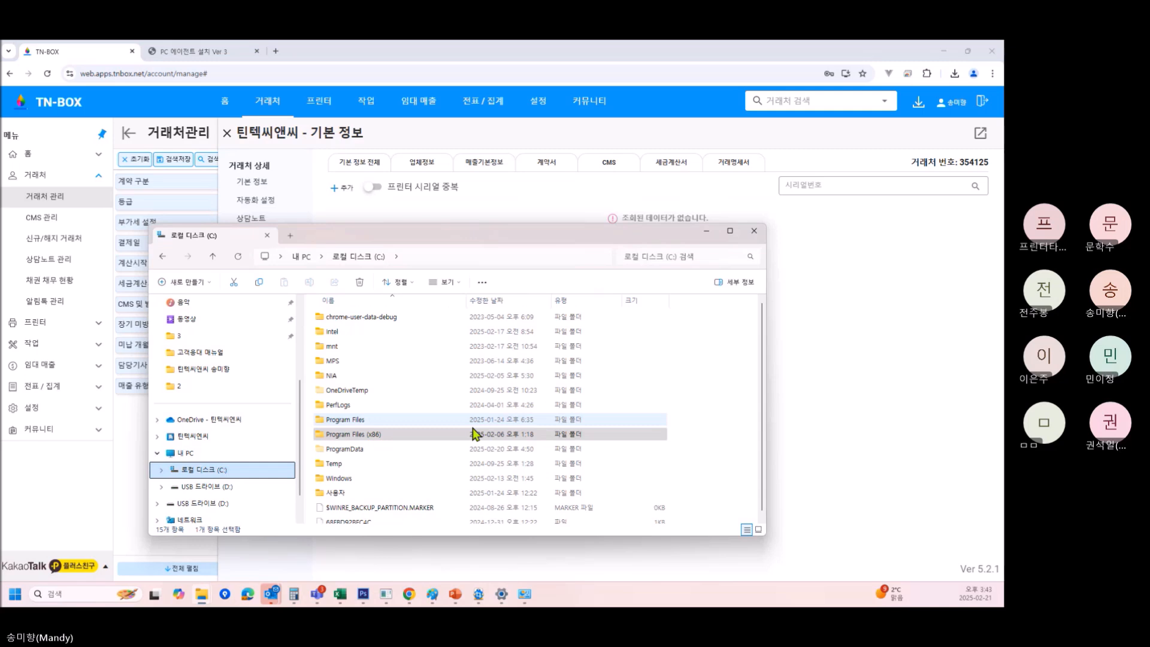
{"action": "left_click", "coordinate": [184, 470]}
{"action": "left_click", "coordinate": [387, 431]}
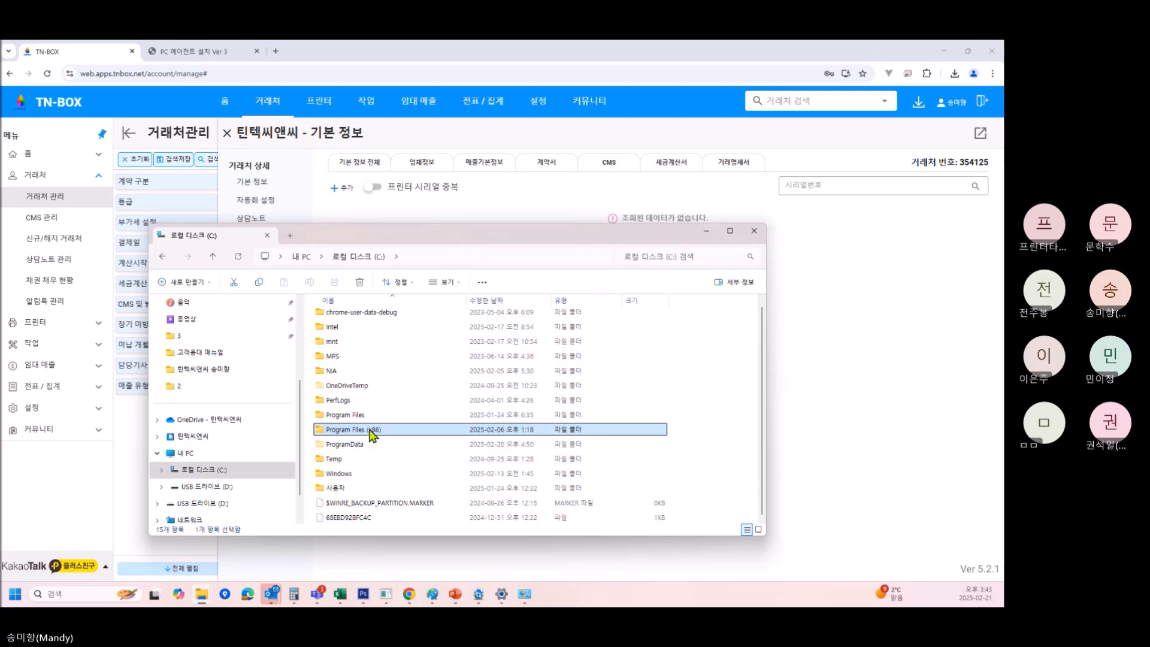
{"action": "double_click", "coordinate": [371, 431]}
{"action": "scroll", "coordinate": [398, 436], "scroll_direction": "down", "scroll_amount": 5}
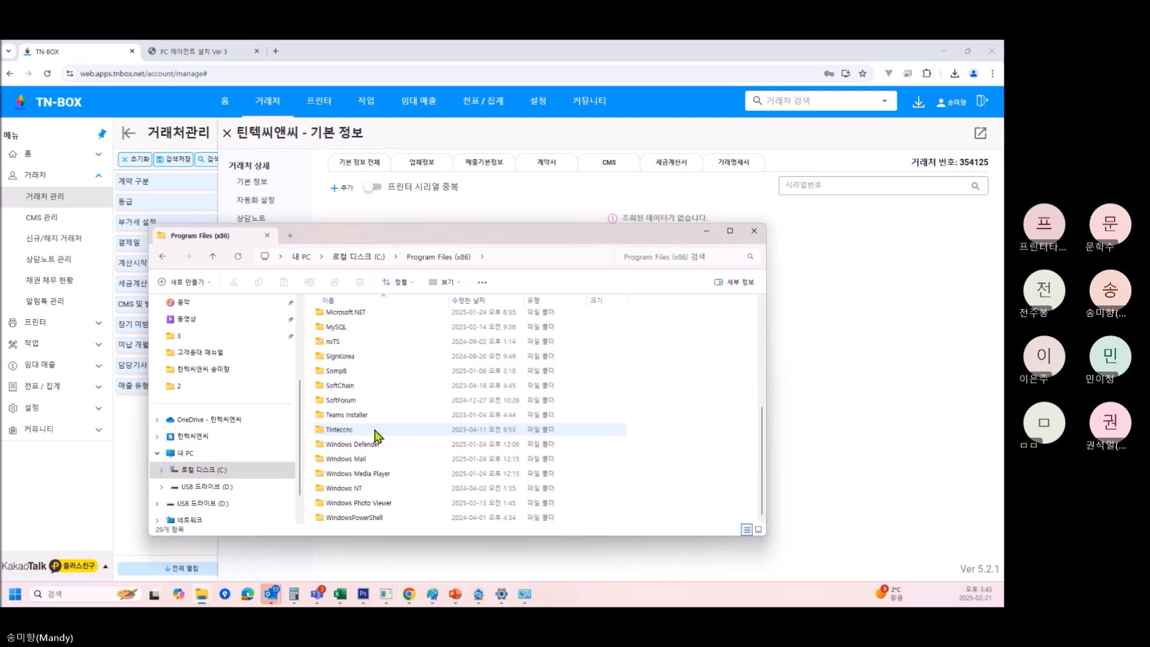
{"action": "double_click", "coordinate": [376, 431]}
{"action": "double_click", "coordinate": [363, 317]}
{"action": "double_click", "coordinate": [362, 363]}
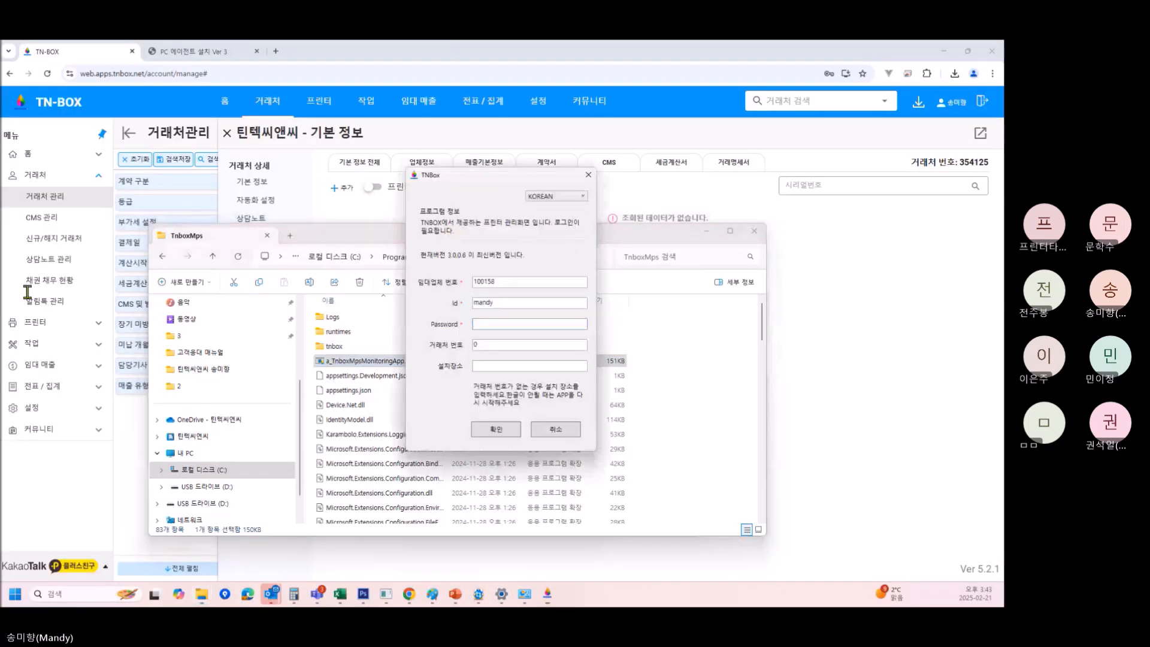
Set the TnBox login aside and open 프린터 > 장치 현황 with its 234 PC에이전트 devices.
{"action": "left_click_drag", "start_coordinate": [326, 240], "coordinate": [0, 318]}
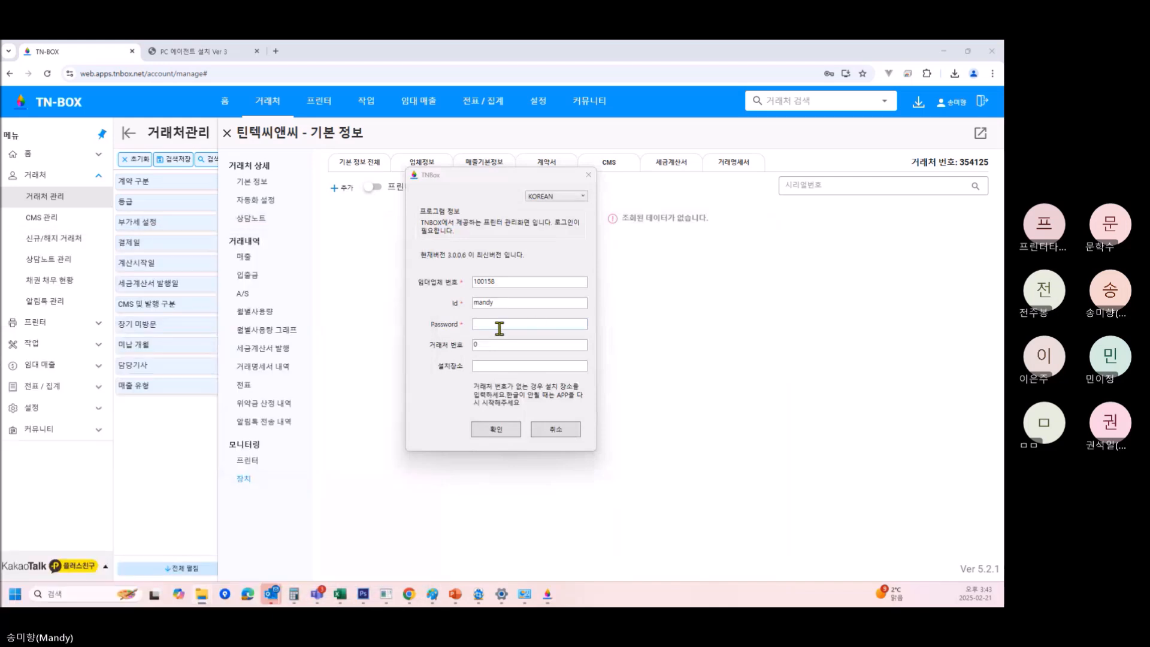
{"action": "left_click", "coordinate": [499, 329]}
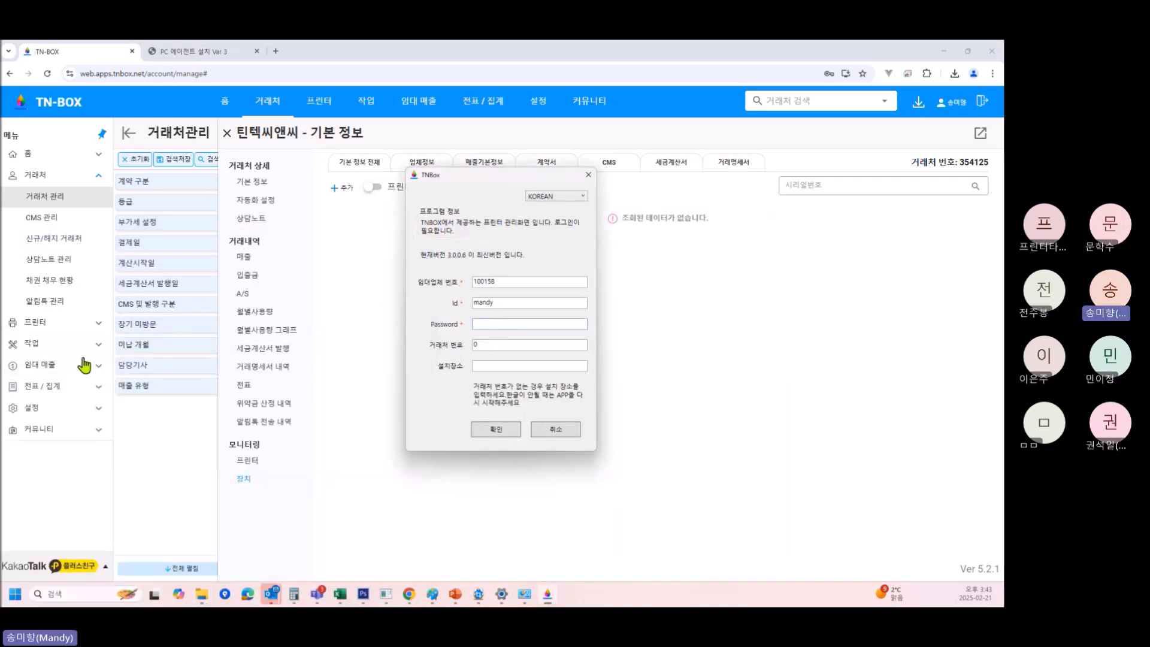
{"action": "left_click", "coordinate": [48, 322]}
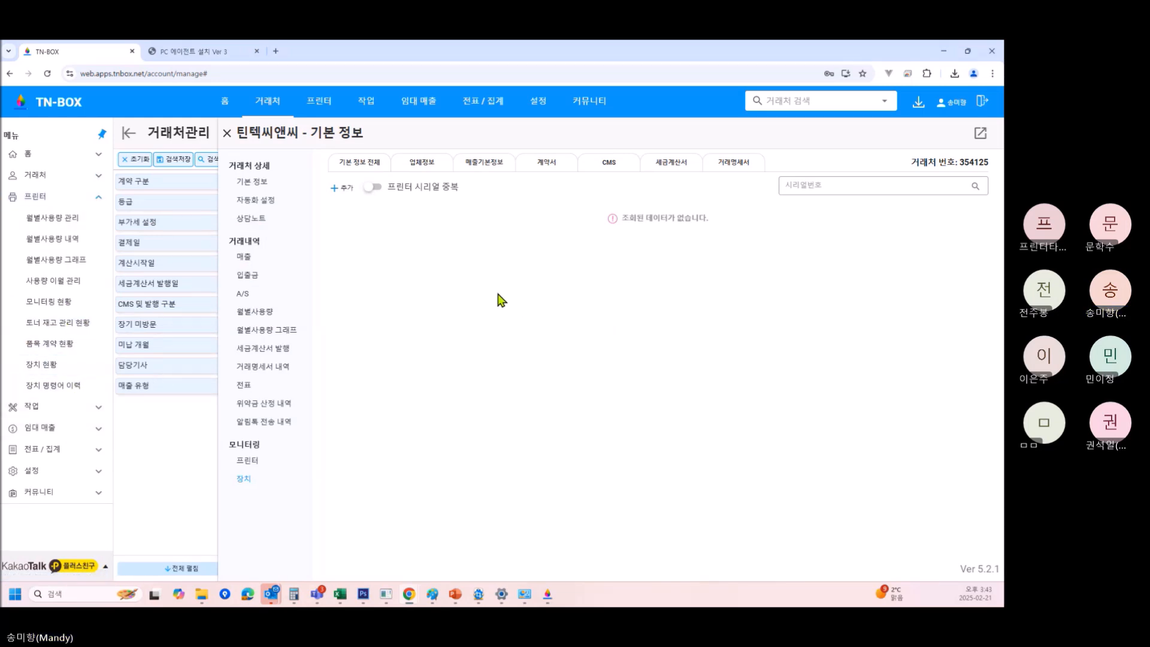
{"action": "left_click", "coordinate": [75, 431]}
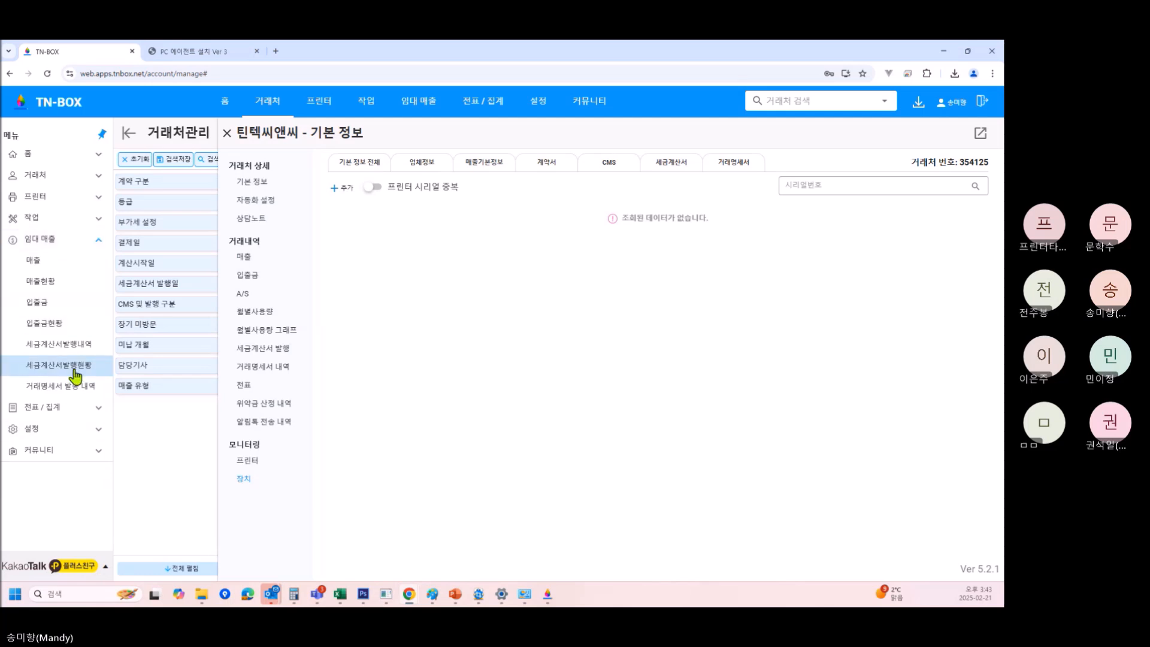
{"action": "left_click", "coordinate": [62, 220]}
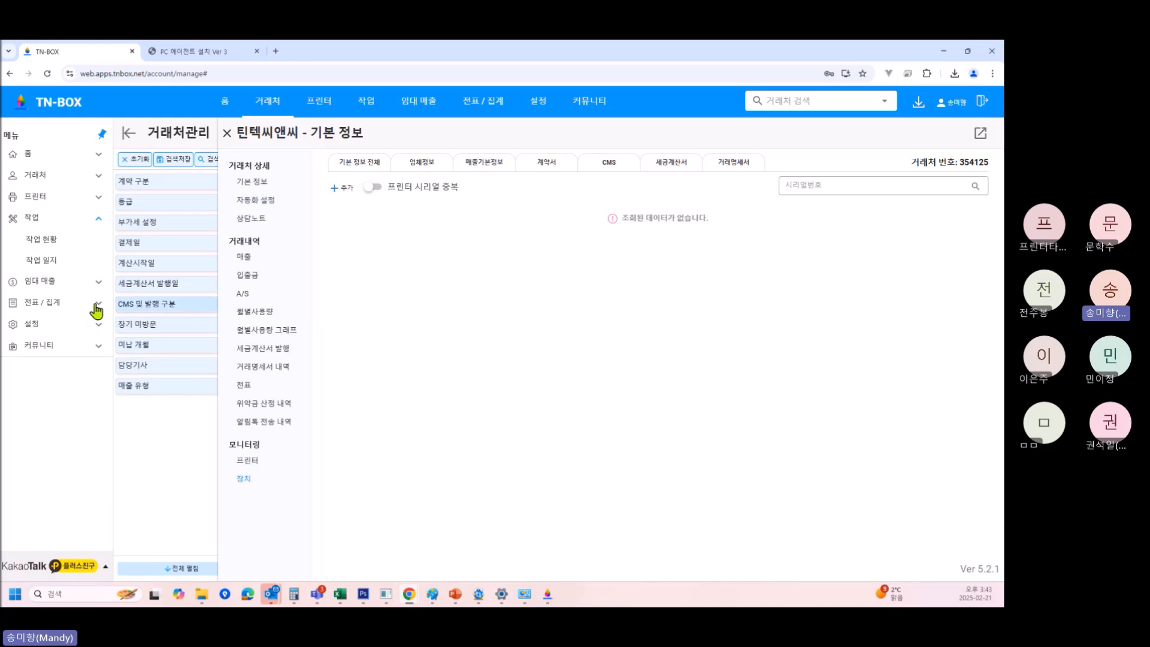
{"action": "left_click", "coordinate": [84, 198]}
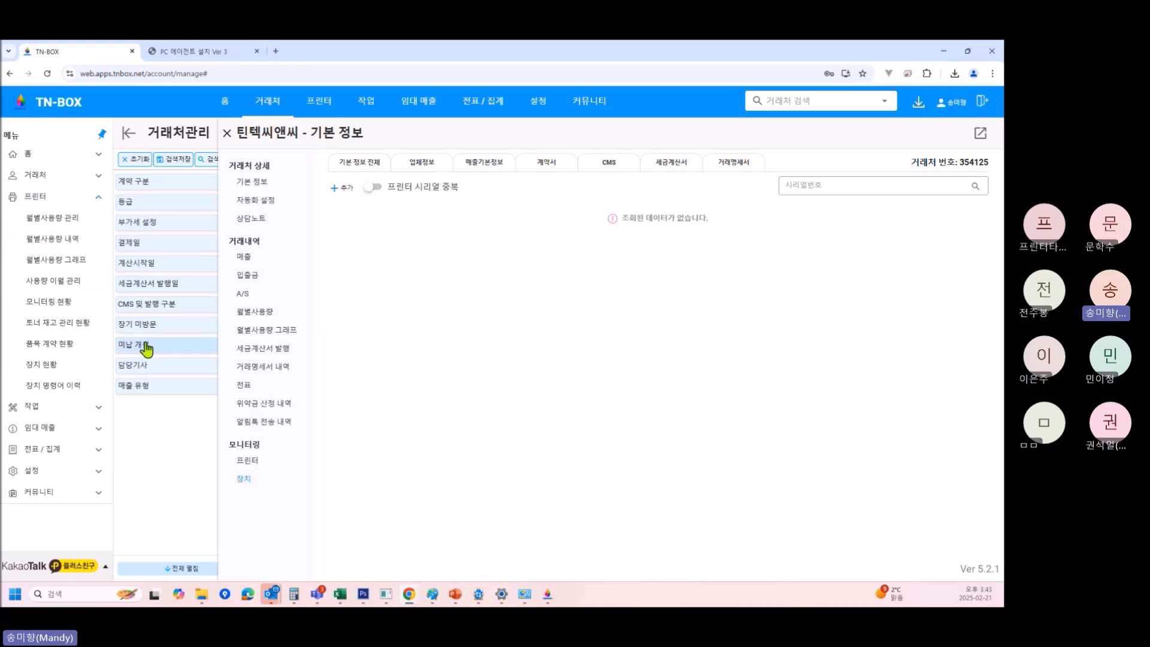
{"action": "left_click", "coordinate": [55, 366]}
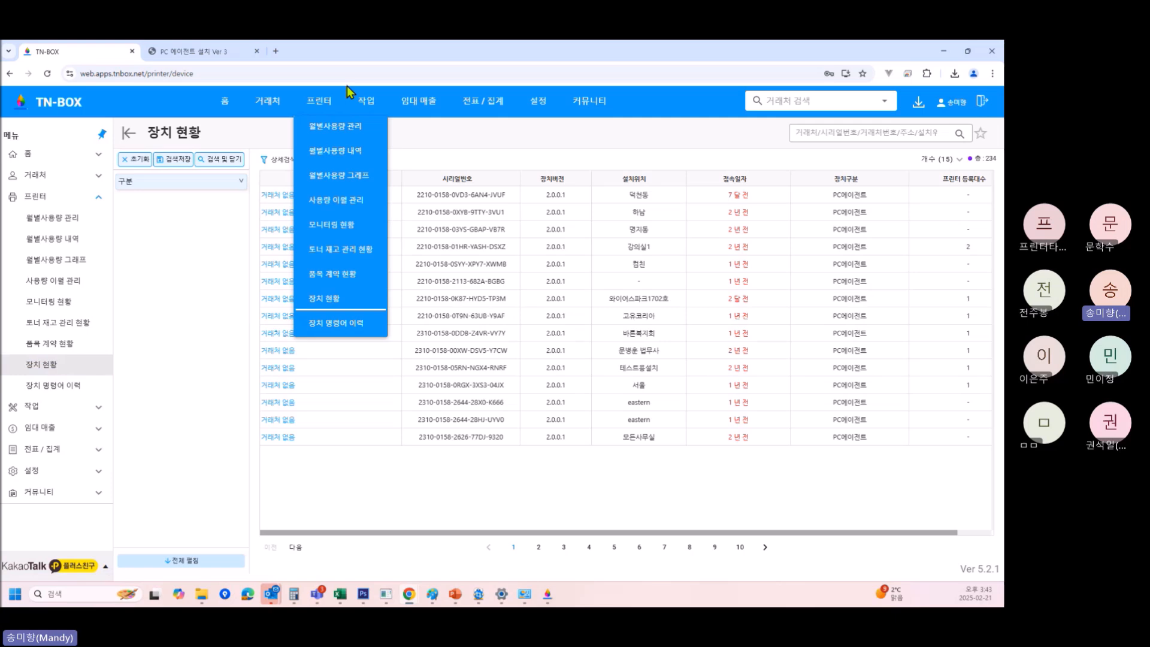
Show page 2 of the device list and submit the TnBox agent login.
{"action": "left_click", "coordinate": [539, 547]}
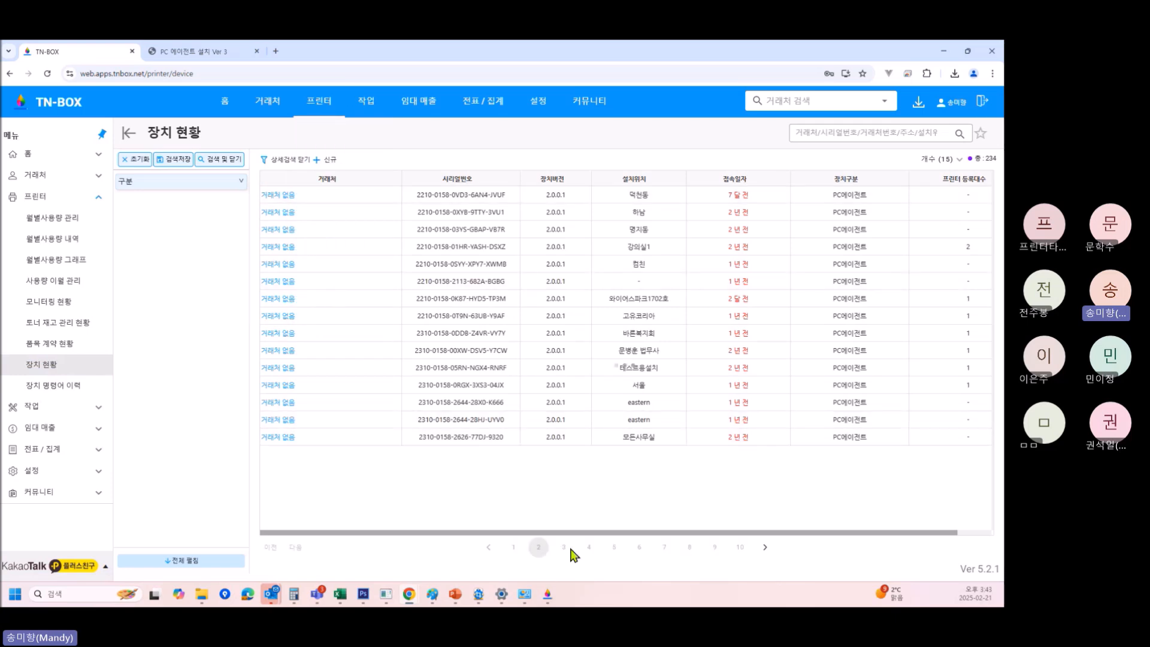
{"action": "left_click", "coordinate": [547, 594]}
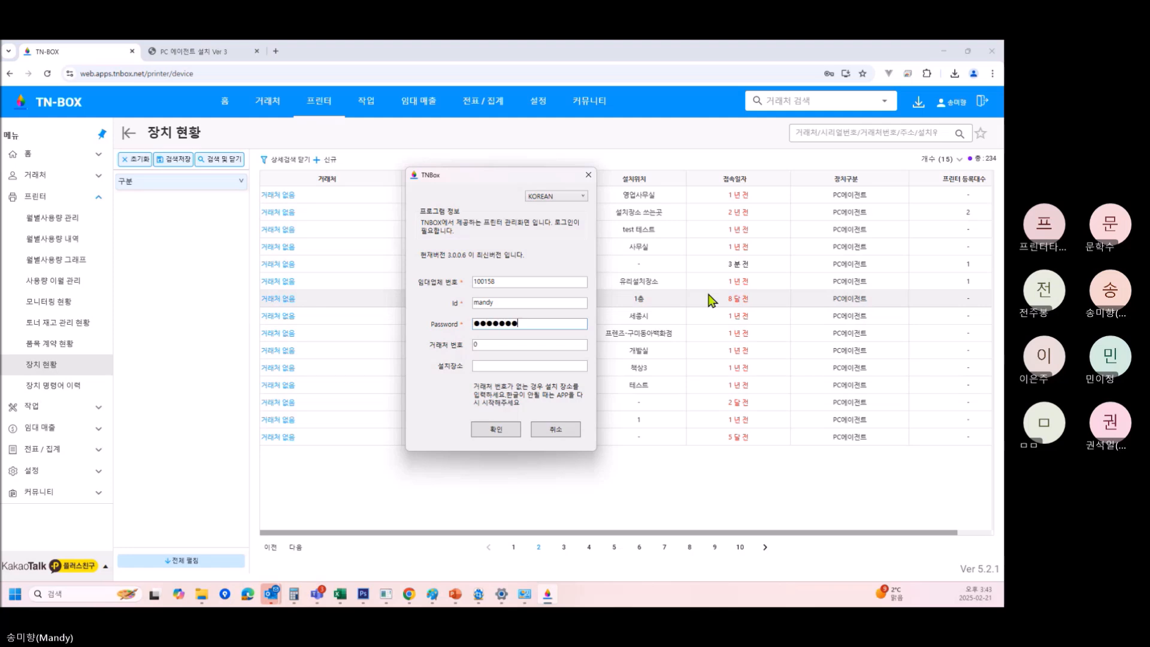
{"action": "key", "text": "Return"}
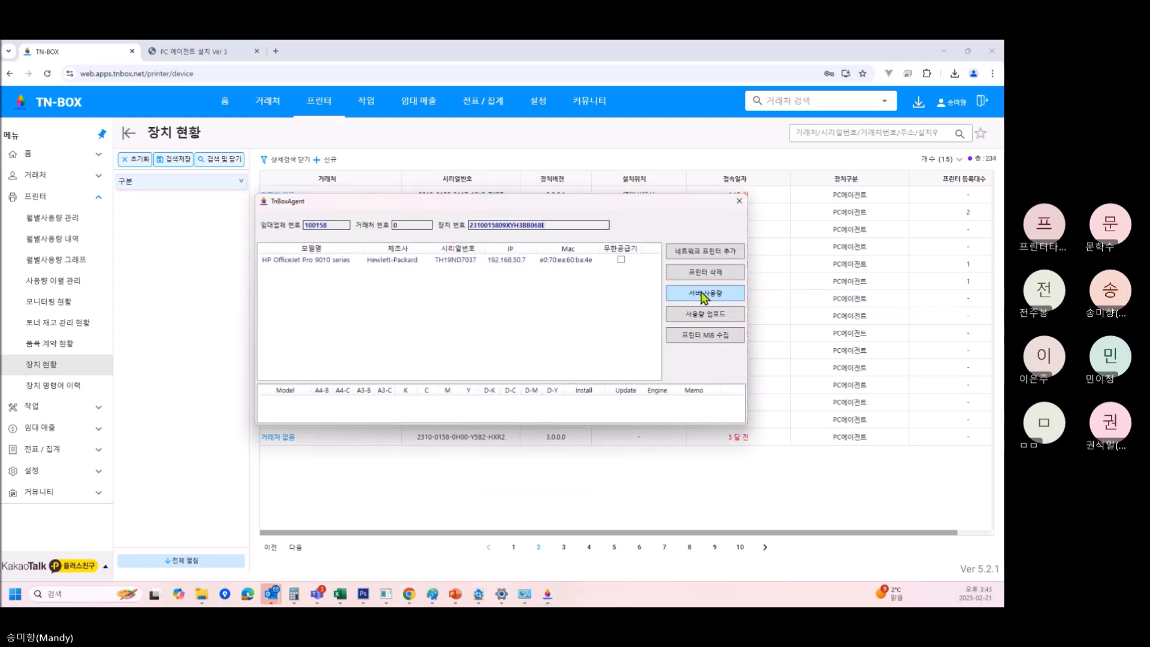
{"action": "left_click_drag", "start_coordinate": [554, 223], "coordinate": [459, 228]}
{"action": "key", "text": "ctrl+c"}
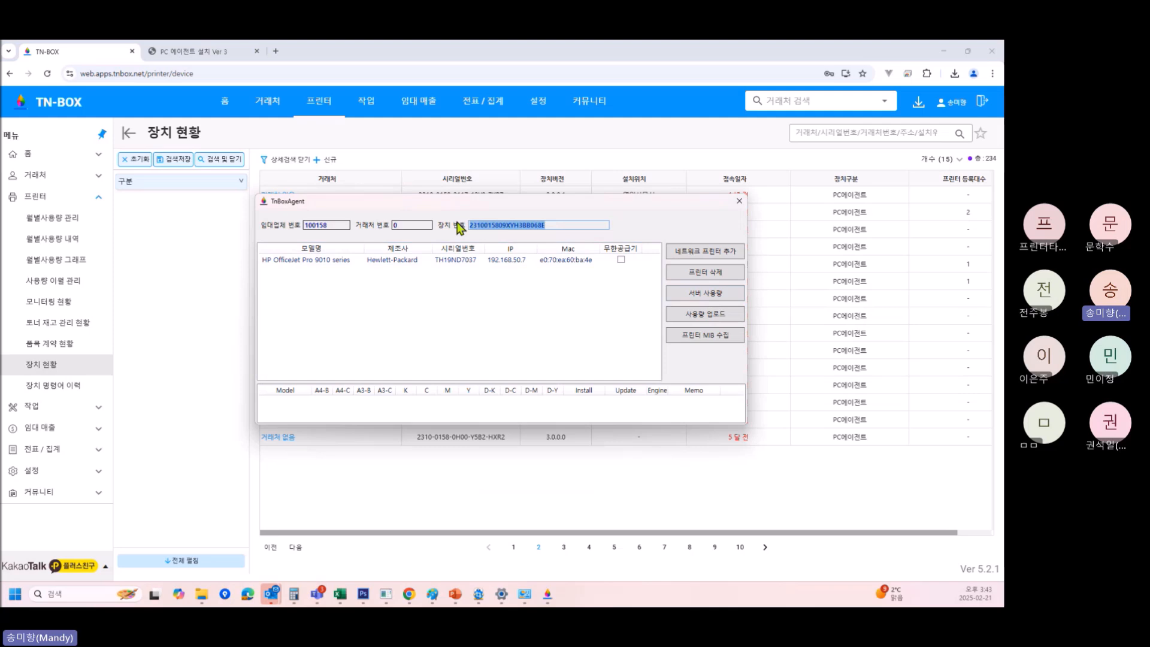
{"action": "left_click", "coordinate": [888, 133]}
{"action": "key", "text": "ctrl+v"}
{"action": "key", "text": "Return"}
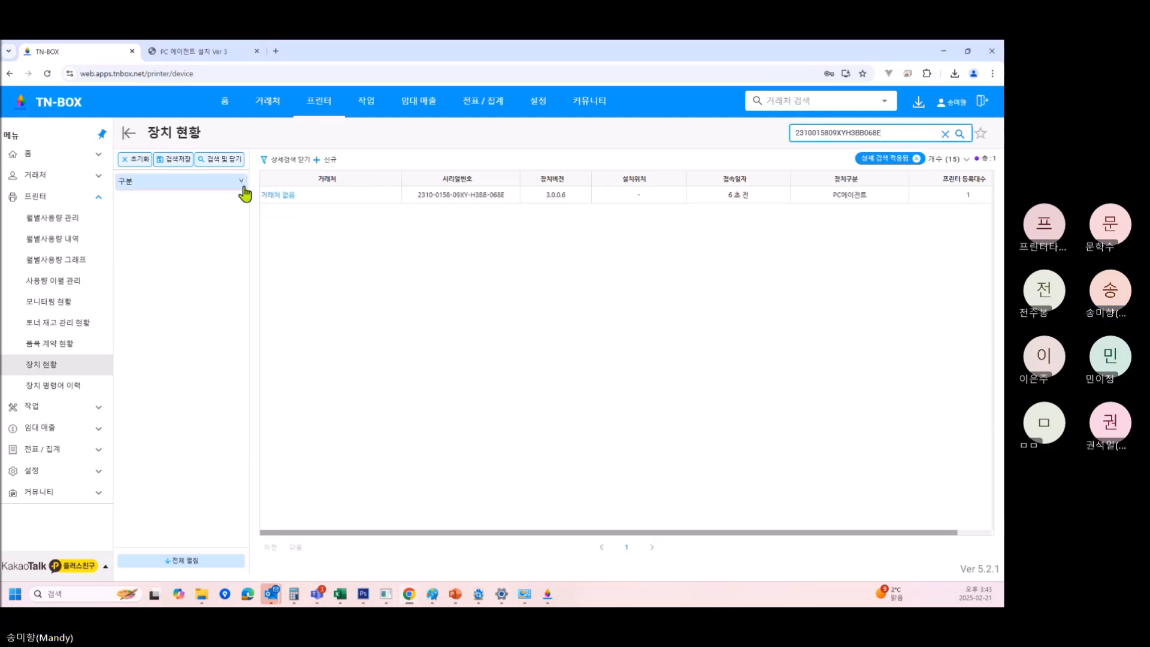
{"action": "left_click", "coordinate": [333, 202]}
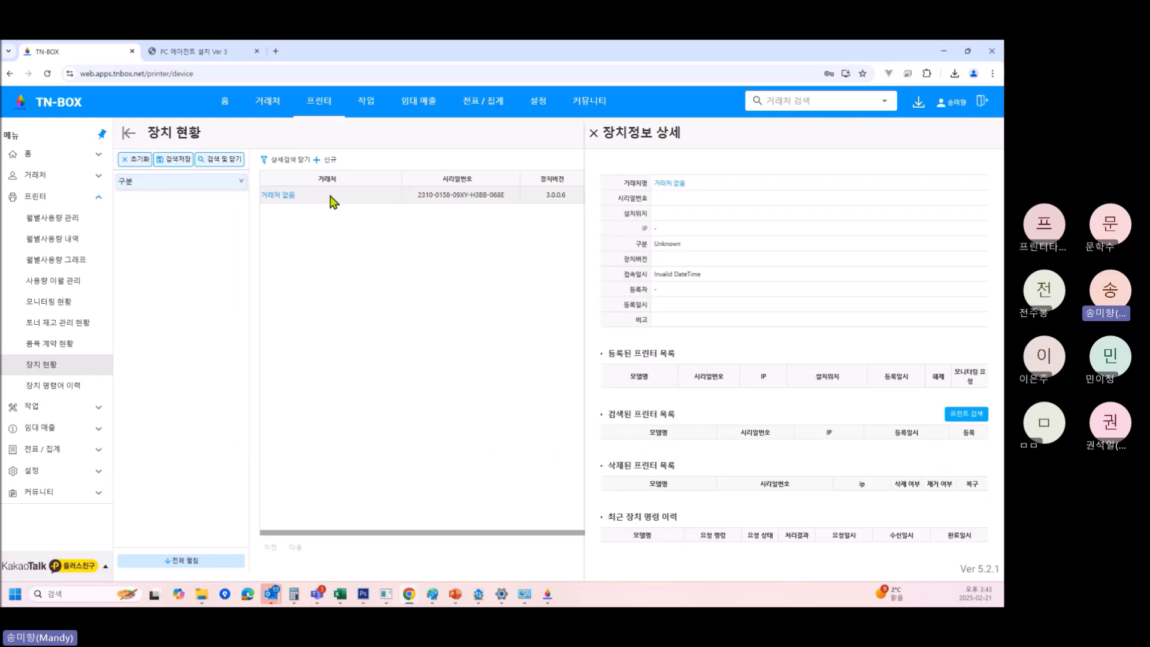
{"action": "left_click", "coordinate": [665, 166]}
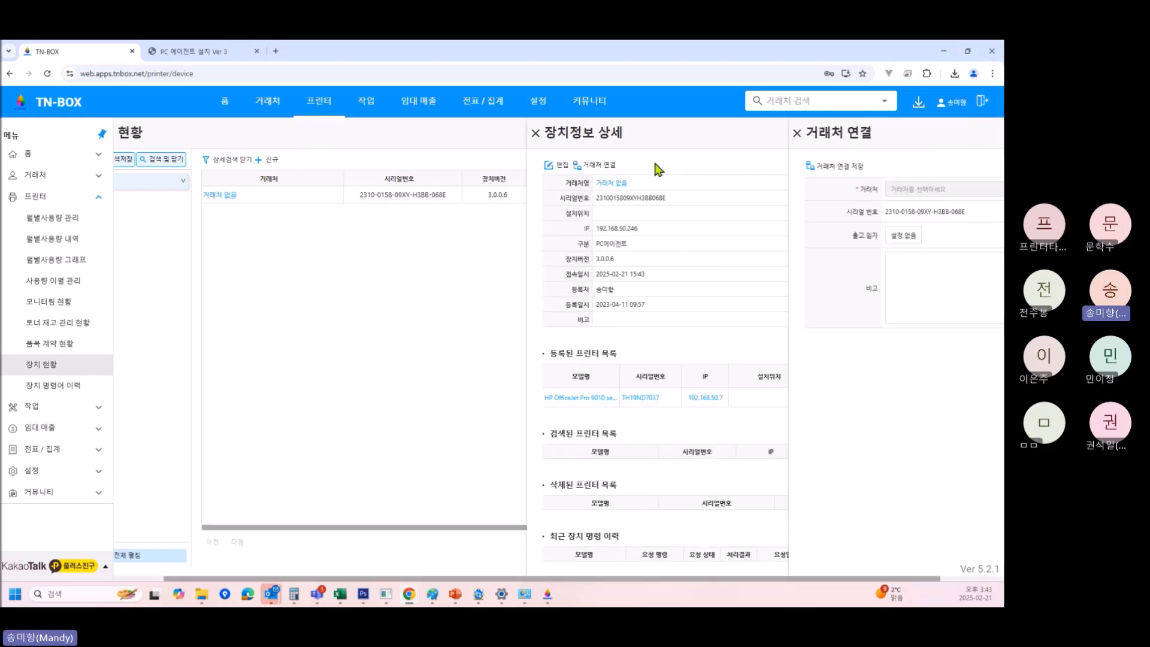
{"action": "left_click", "coordinate": [971, 189]}
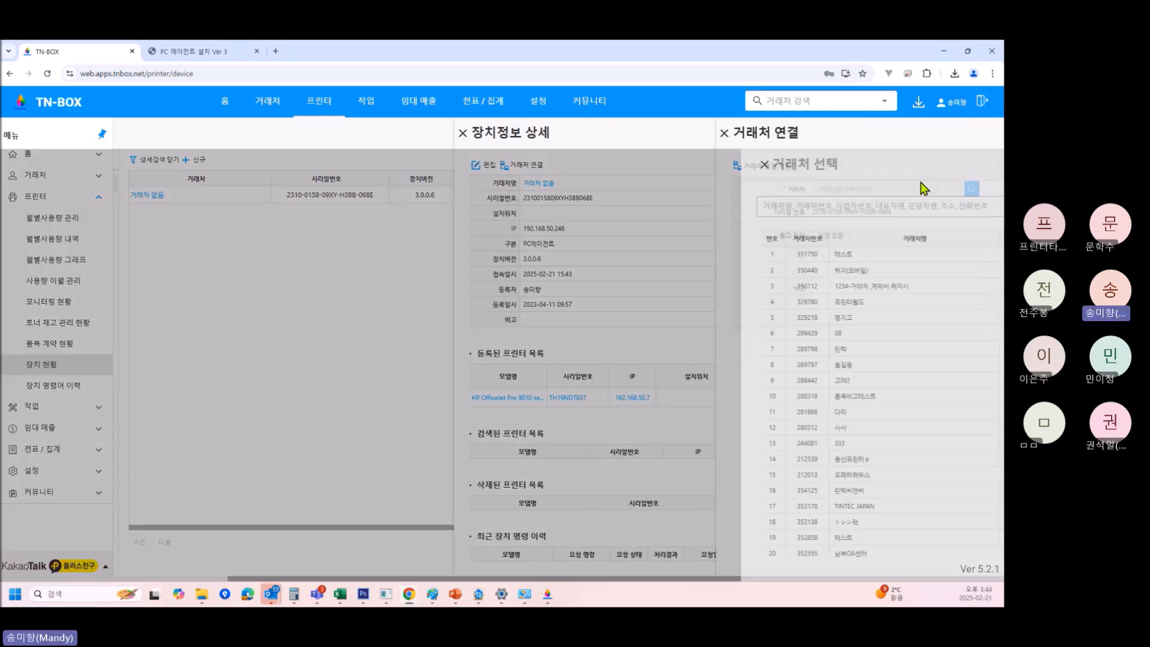
{"action": "type", "text": "틴텍"}
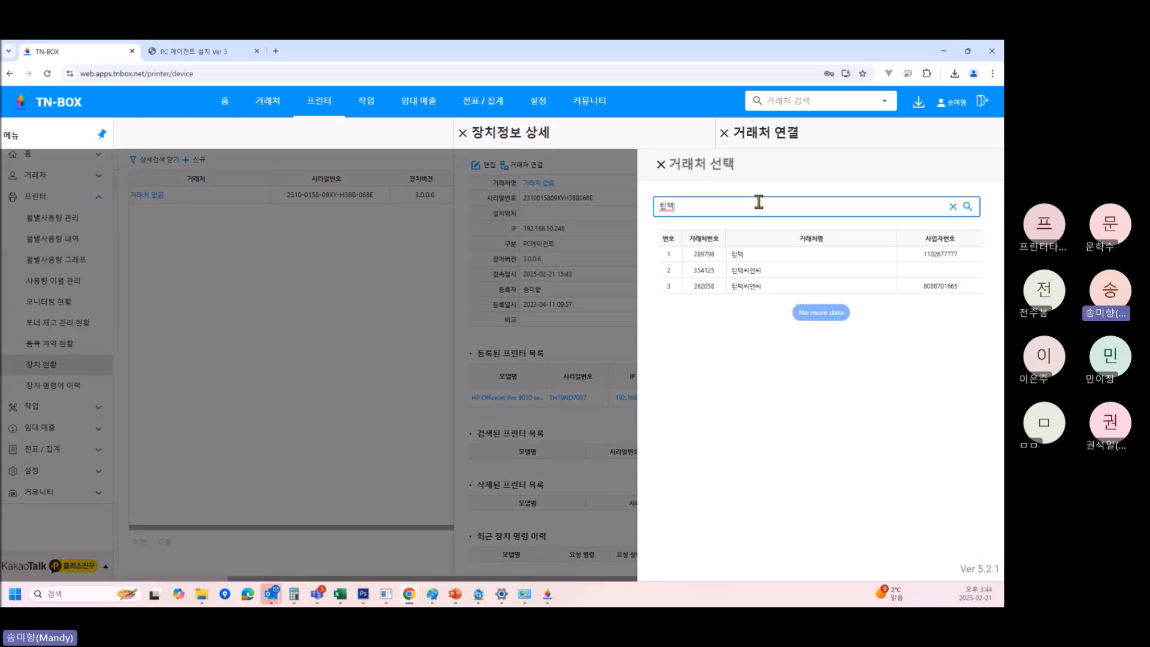
{"action": "left_click", "coordinate": [745, 287]}
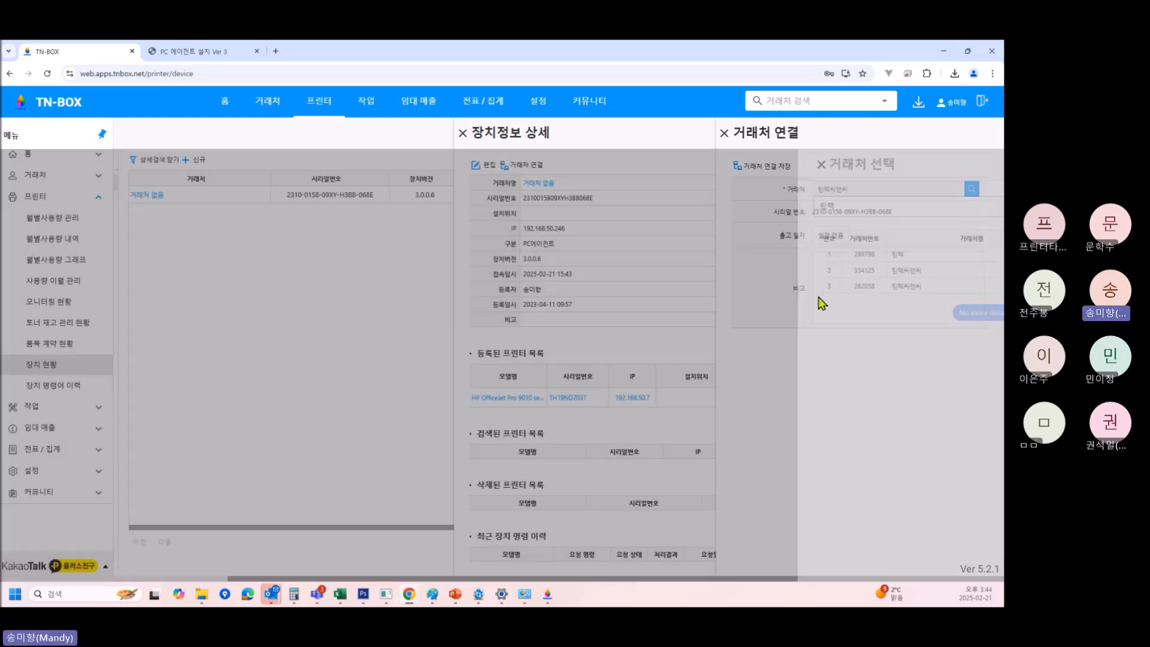
{"action": "left_click", "coordinate": [767, 166]}
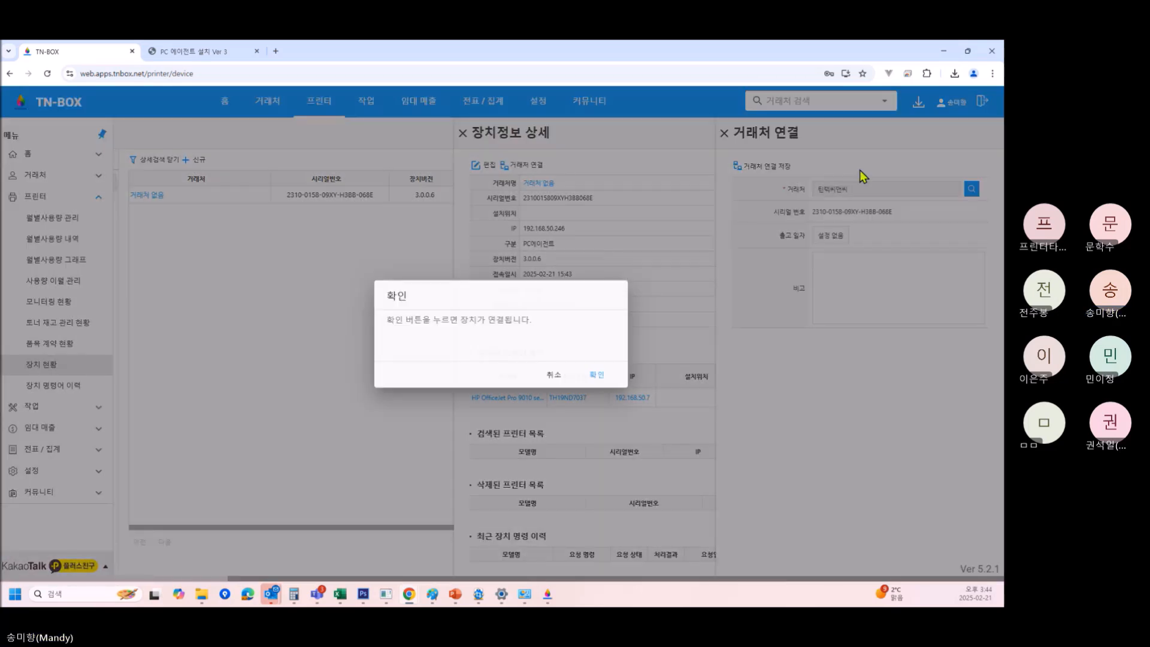
{"action": "left_click", "coordinate": [591, 375]}
{"action": "left_click", "coordinate": [831, 103]}
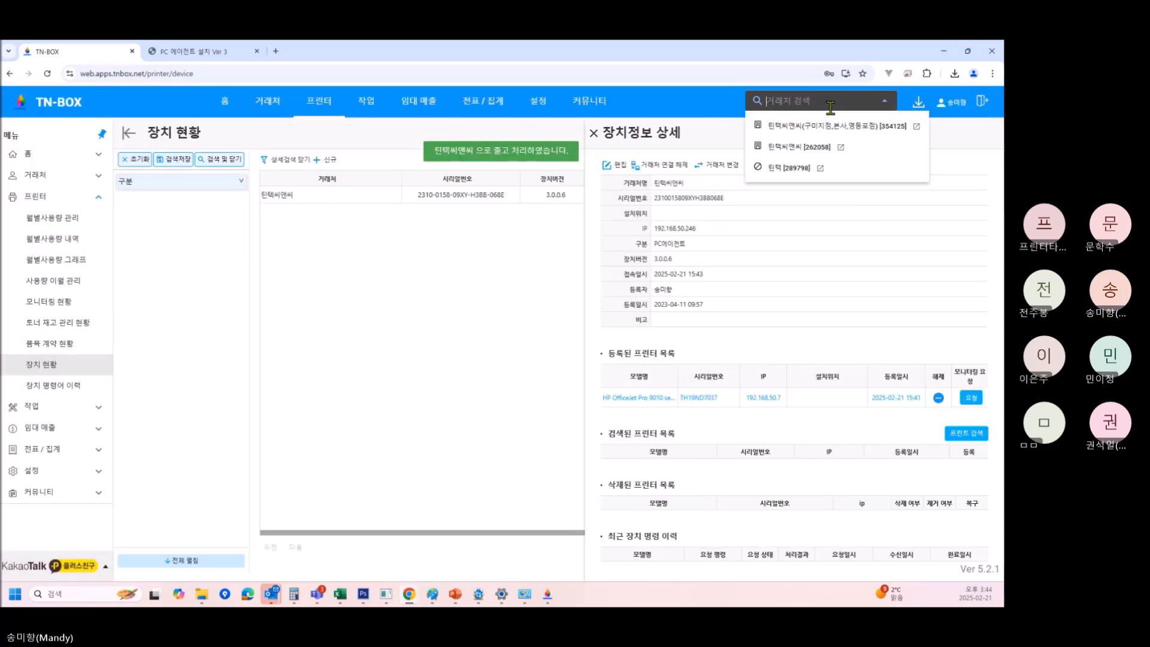
{"action": "left_click", "coordinate": [826, 147]}
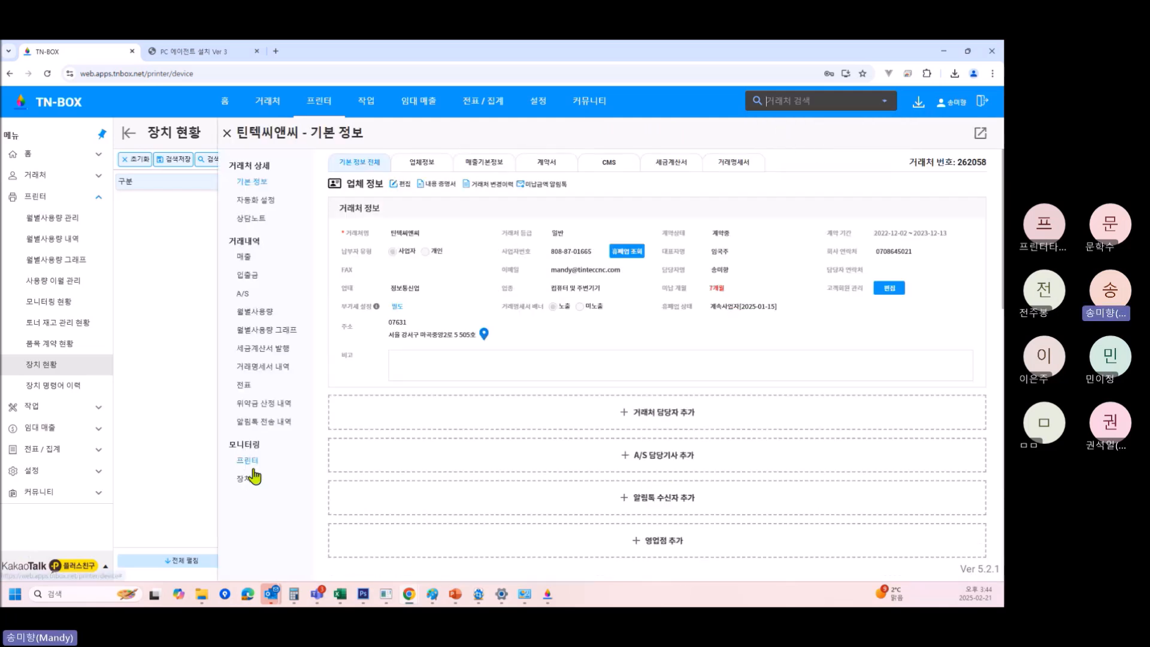
Switch to the 구미지점 branch 틴텍씨앤씨 client and rename it 틴텍씨앤씨-1.
{"action": "left_click", "coordinate": [246, 462]}
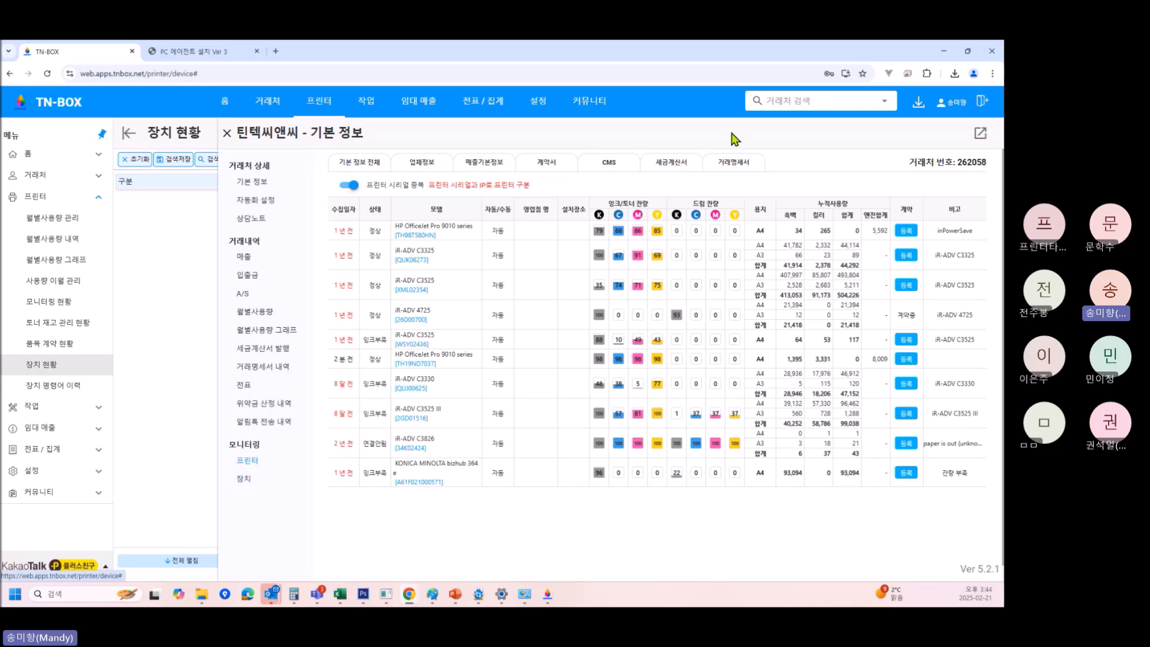
{"action": "left_click", "coordinate": [815, 103]}
{"action": "type", "text": "티ㄴ테"}
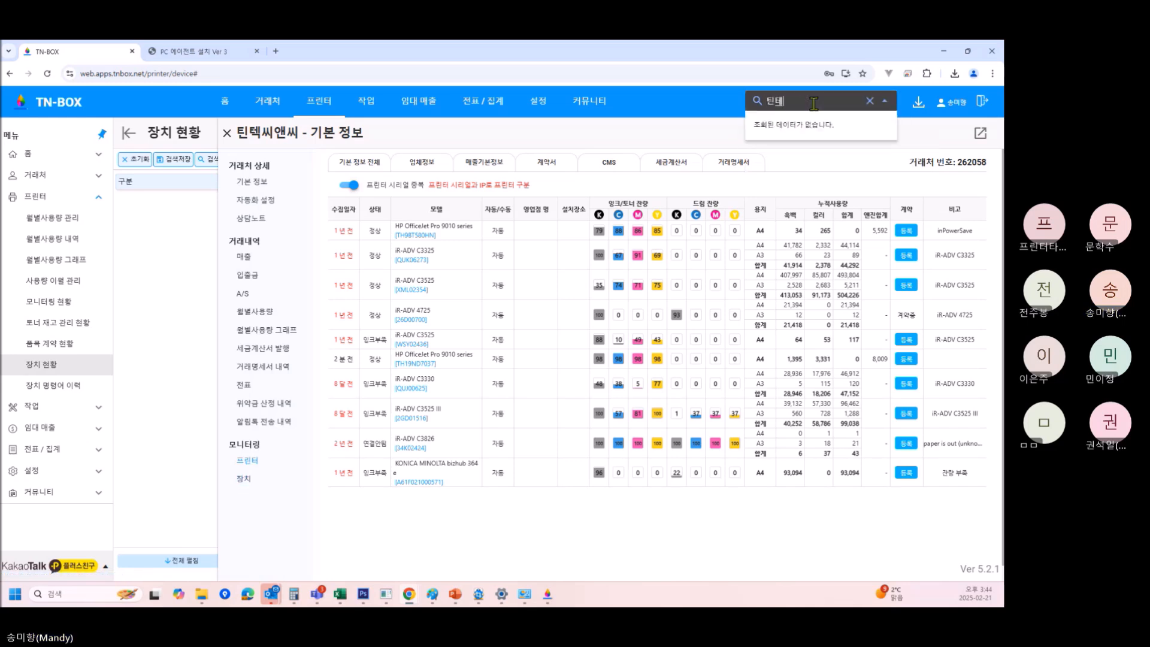
{"action": "type", "text": "ㄱ"}
{"action": "key", "text": "Return"}
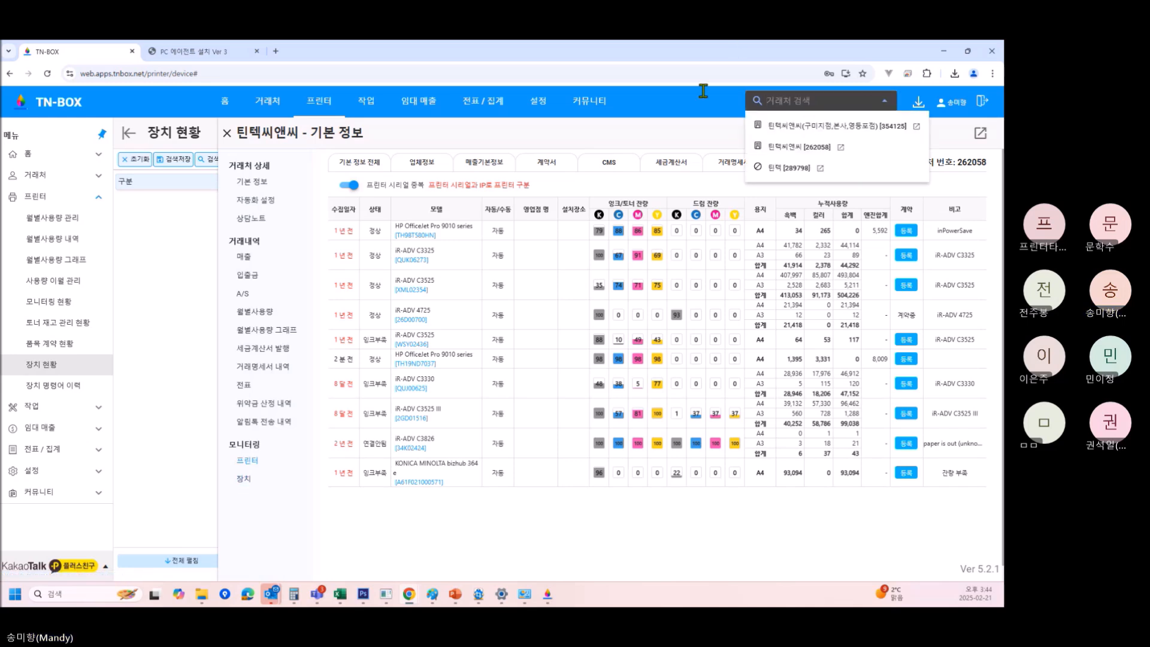
{"action": "left_click", "coordinate": [802, 126]}
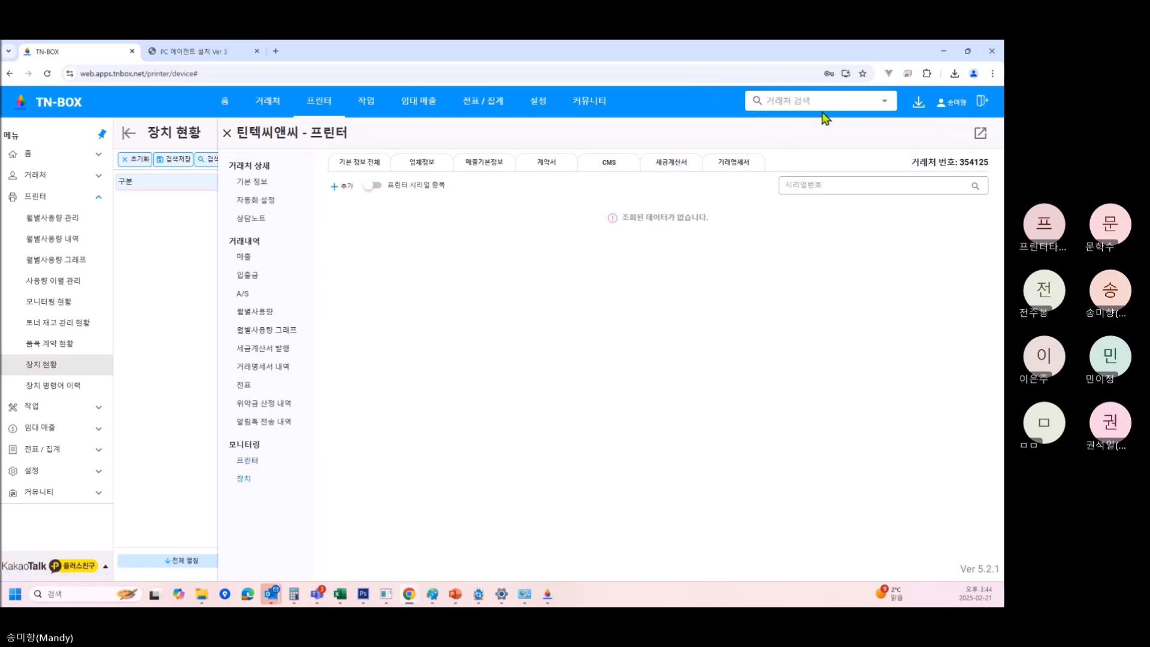
{"action": "left_click", "coordinate": [245, 182]}
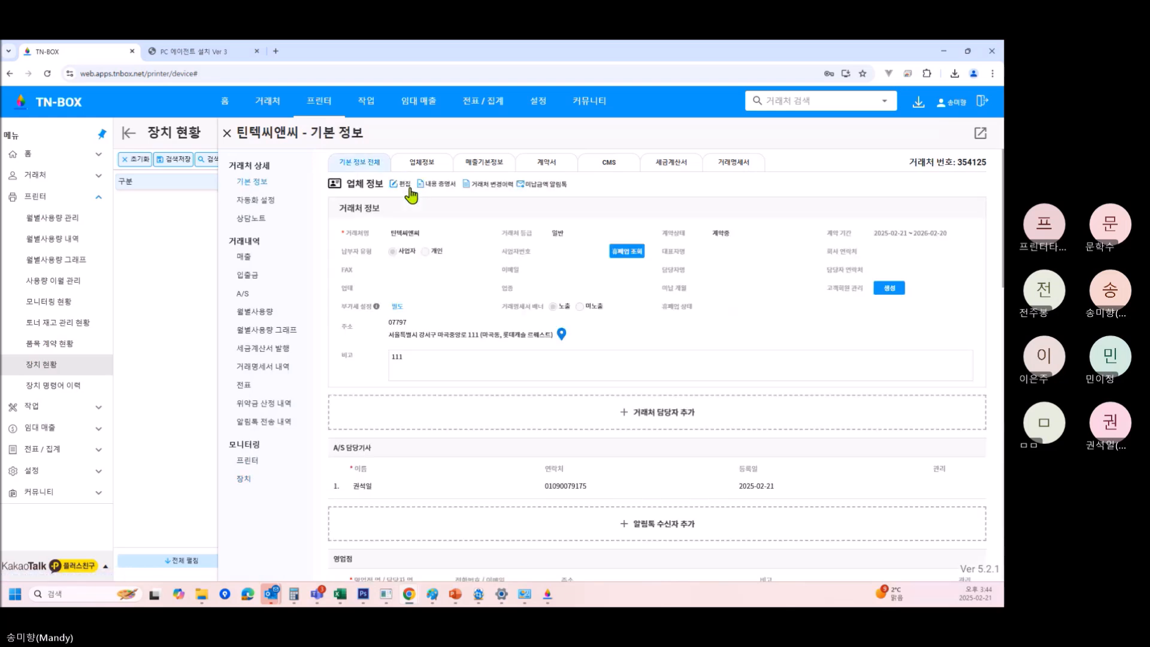
{"action": "left_click", "coordinate": [404, 187]}
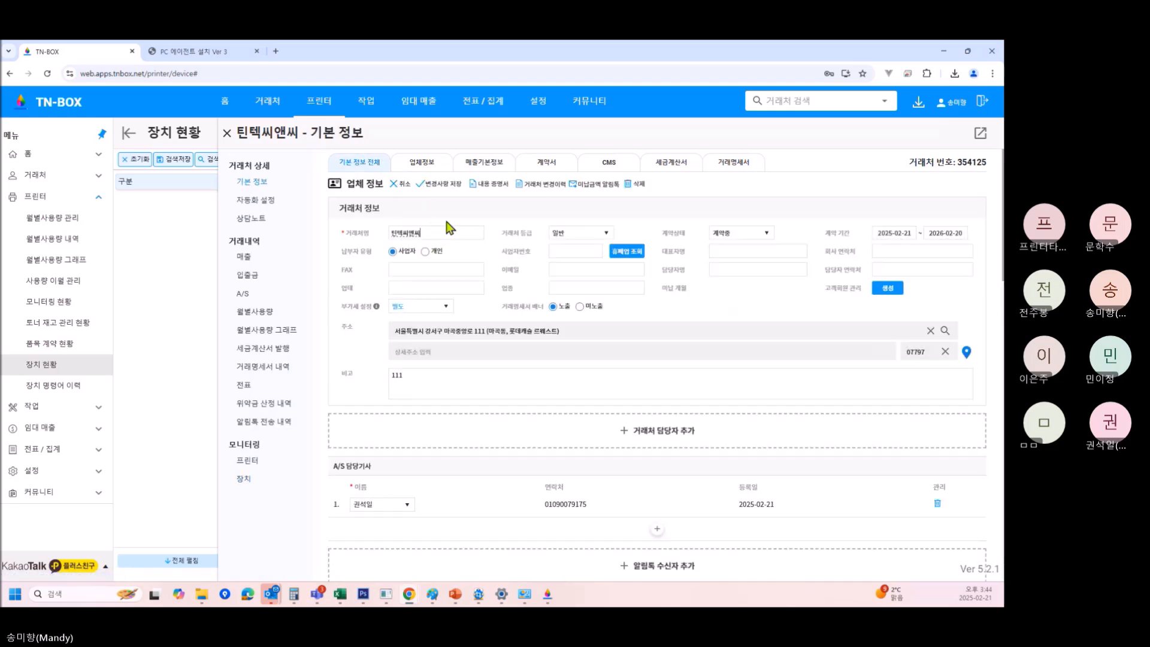
{"action": "left_click", "coordinate": [438, 185]}
Return to the plain 틴텍씨앤씨 client and search its devices for the copied serial.
{"action": "left_click", "coordinate": [765, 96]}
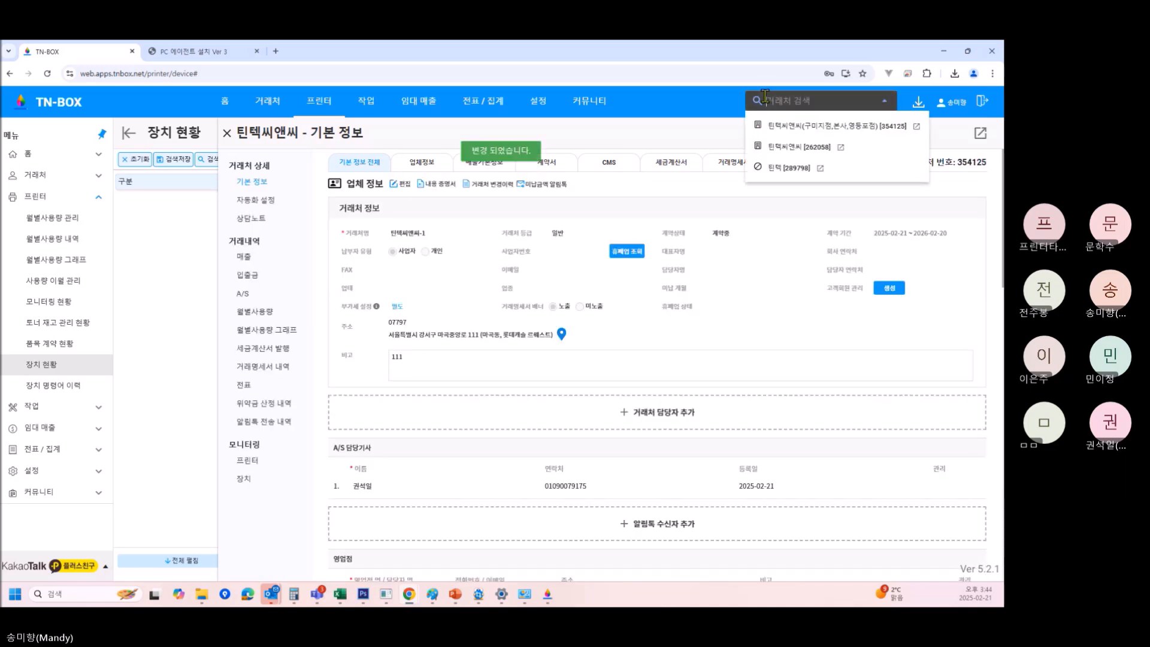
{"action": "left_click", "coordinate": [797, 146]}
{"action": "left_click", "coordinate": [259, 488]}
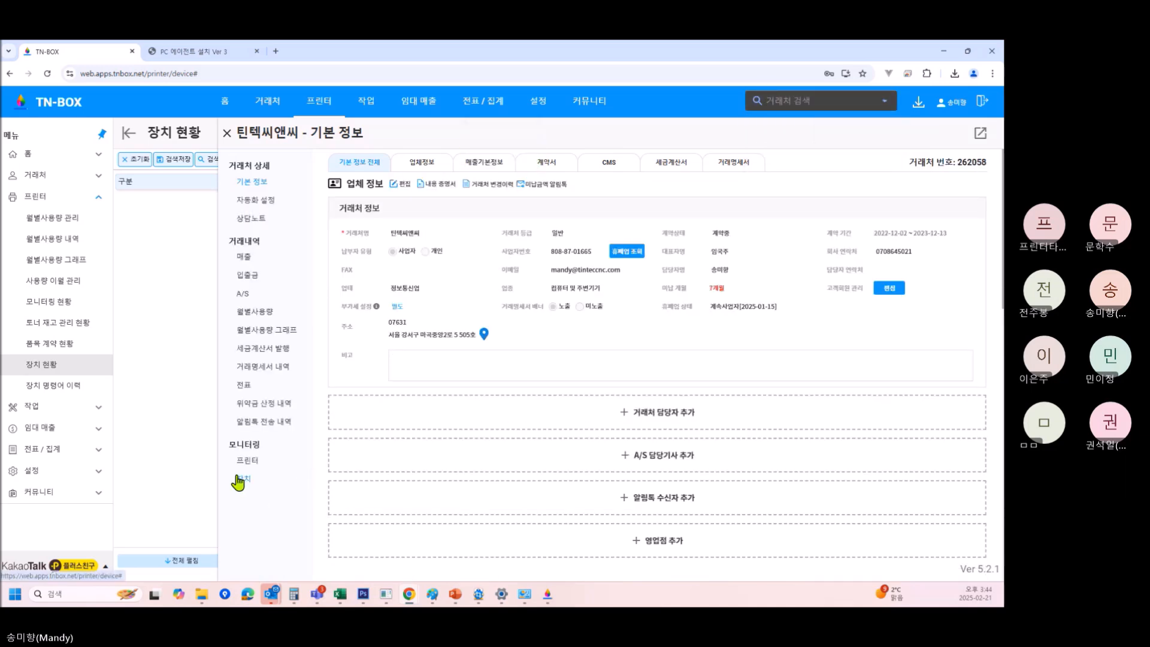
{"action": "left_click", "coordinate": [879, 189]}
{"action": "key", "text": "ctrl+v"}
{"action": "left_click", "coordinate": [414, 231]}
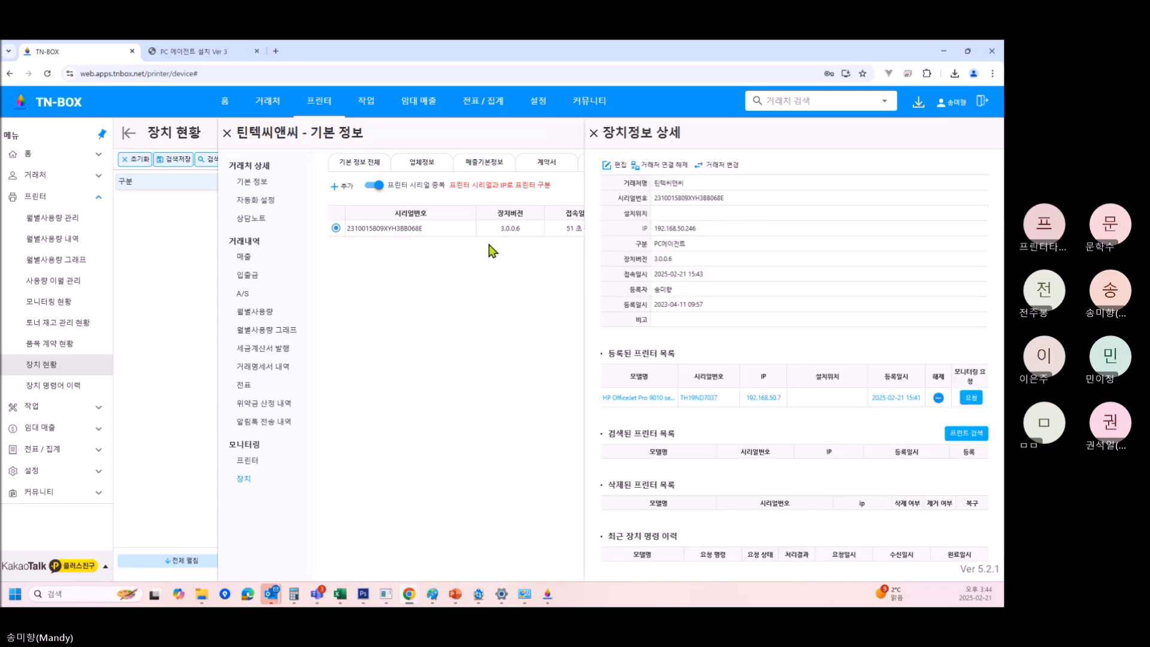
{"action": "left_click", "coordinate": [721, 166]}
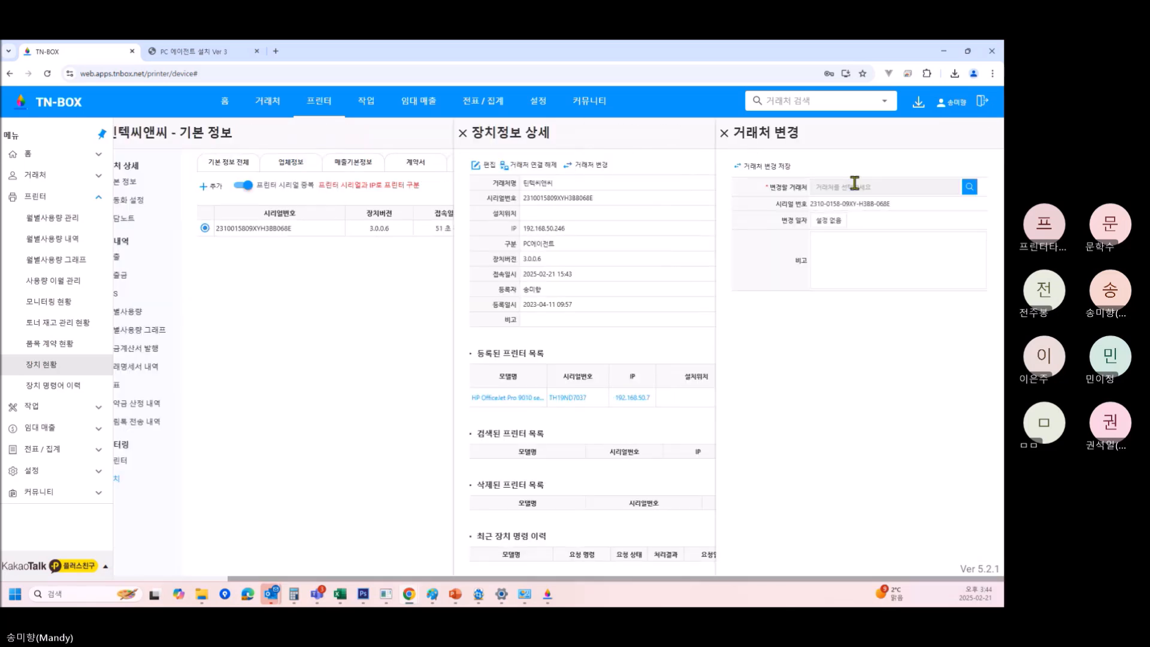
{"action": "left_click", "coordinate": [782, 172]}
{"action": "left_click", "coordinate": [599, 376]}
{"action": "left_click", "coordinate": [969, 187]}
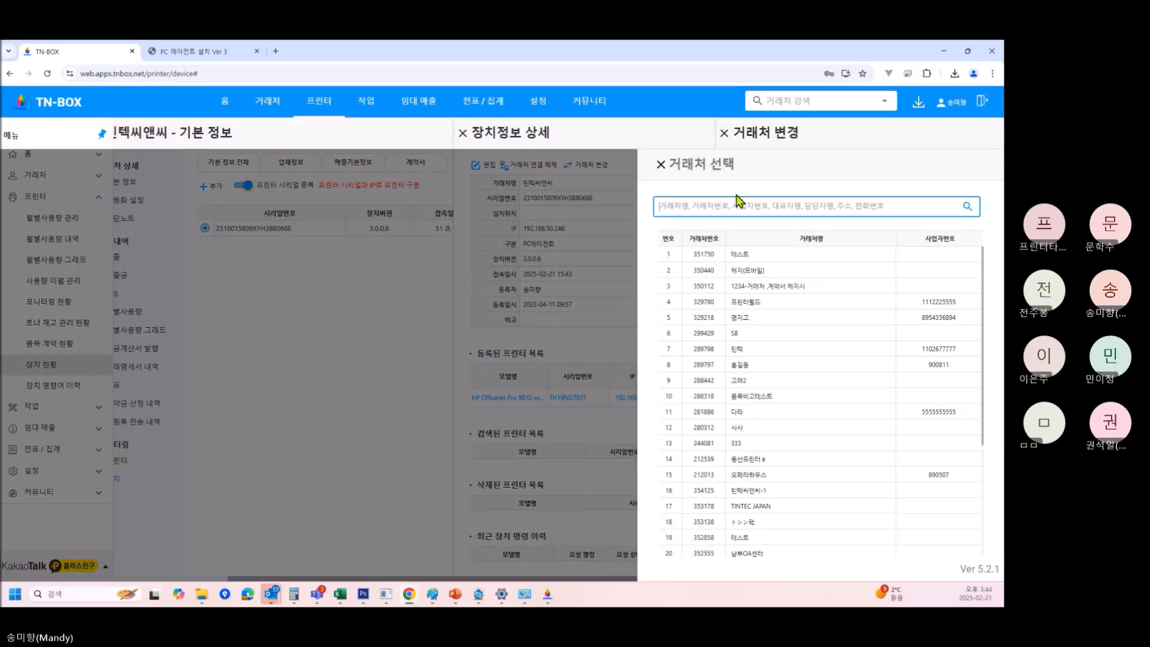
{"action": "type", "text": "틴텍"}
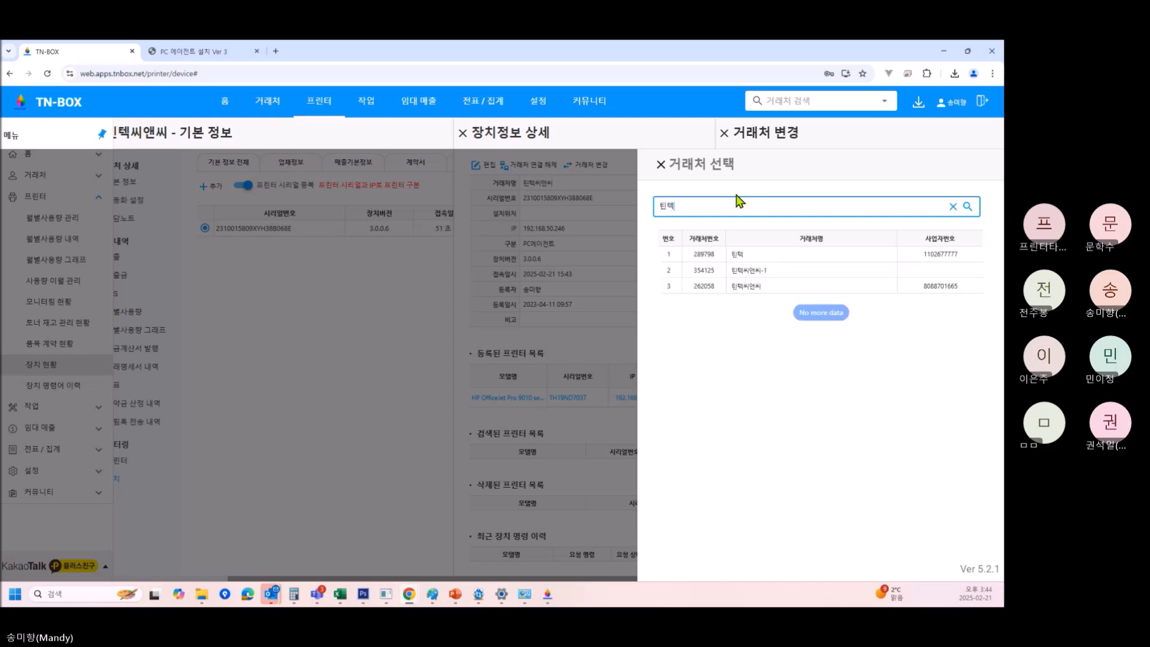
{"action": "left_click", "coordinate": [749, 270]}
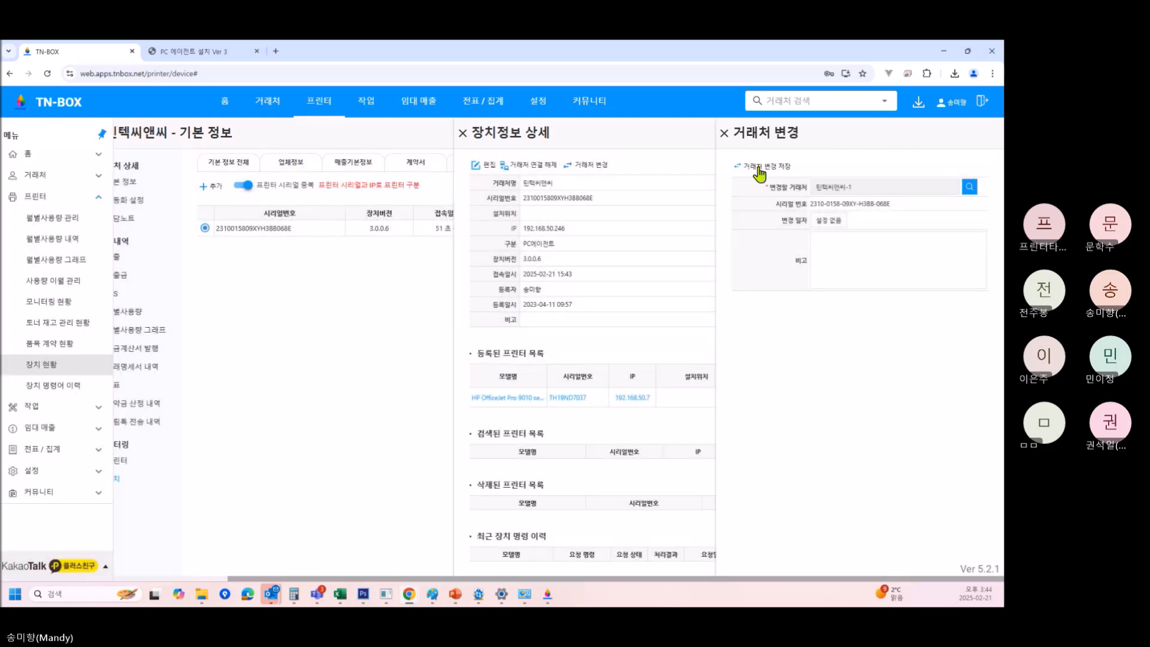
{"action": "left_click", "coordinate": [762, 169]}
{"action": "left_click", "coordinate": [608, 376]}
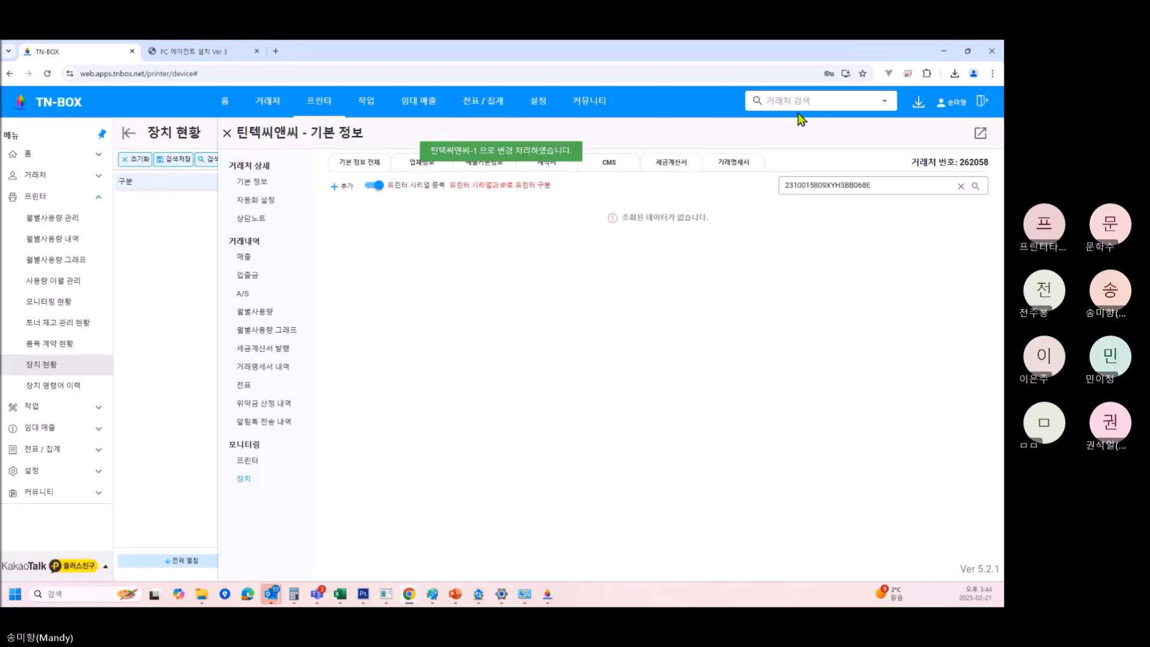
{"action": "left_click", "coordinate": [792, 102]}
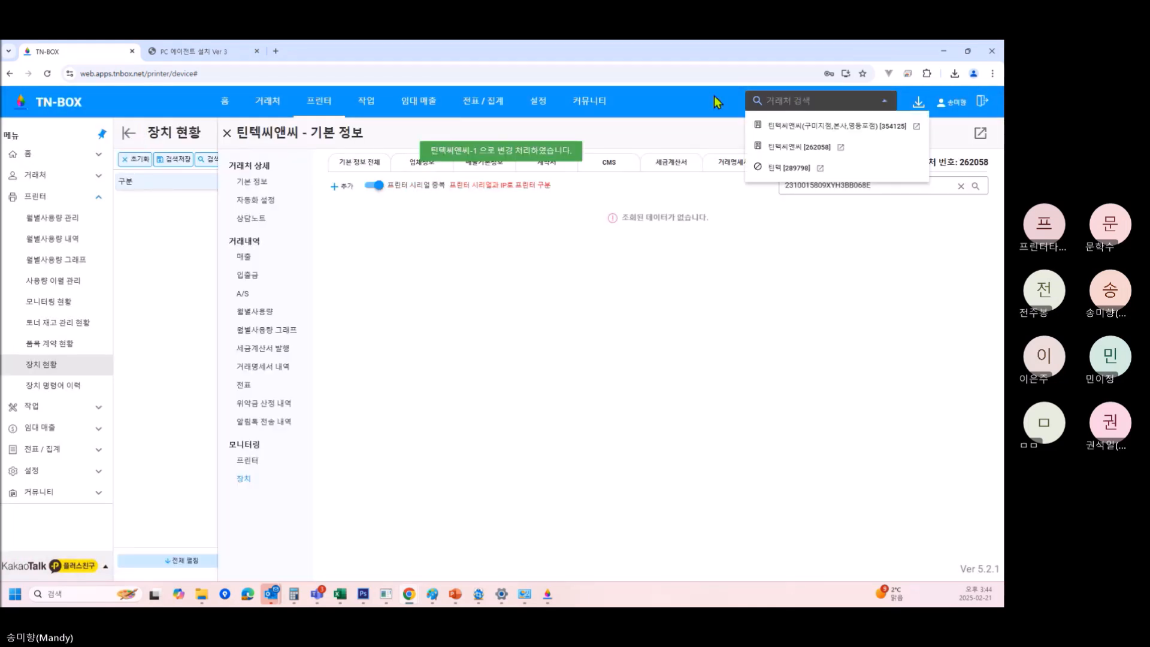
{"action": "left_click", "coordinate": [791, 130]}
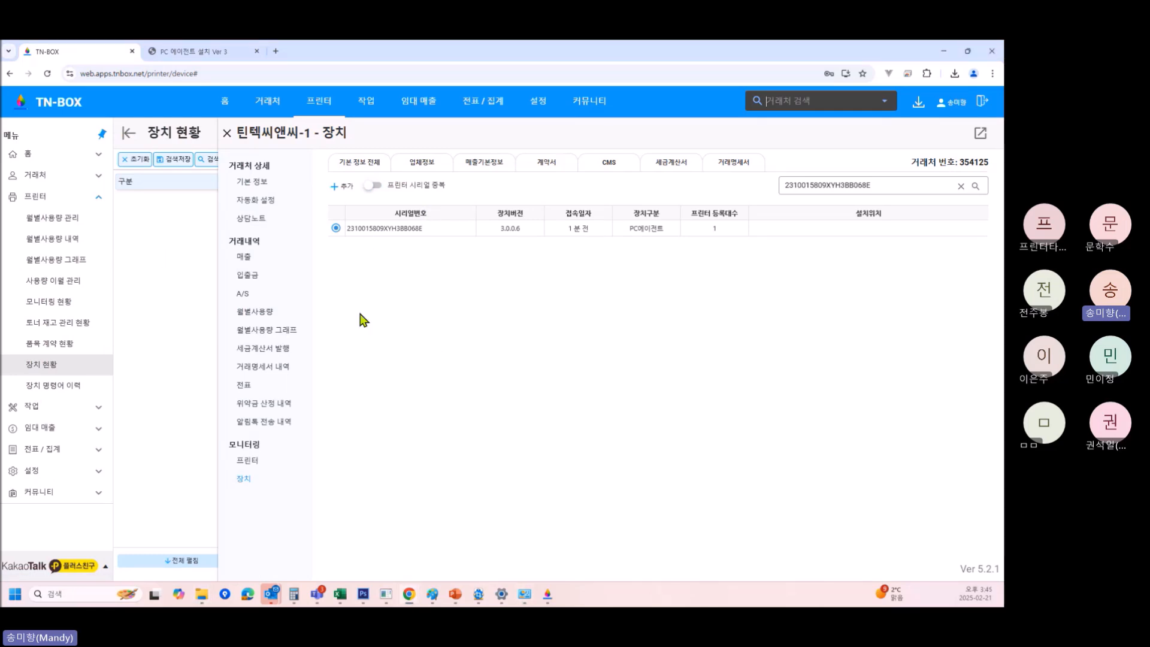
Review printer TH19ND7037's 프린터 사용량 내역 under 틴텍씨앤씨-1, then go back to 장치 현황.
{"action": "left_click", "coordinate": [254, 461]}
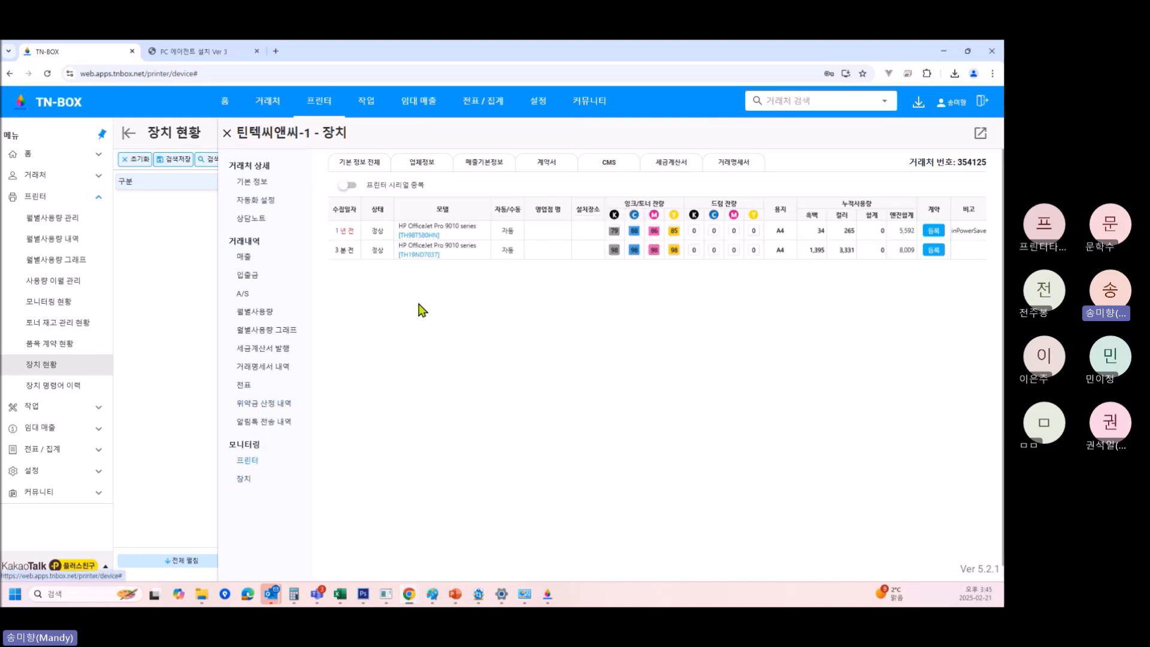
{"action": "left_click", "coordinate": [473, 259]}
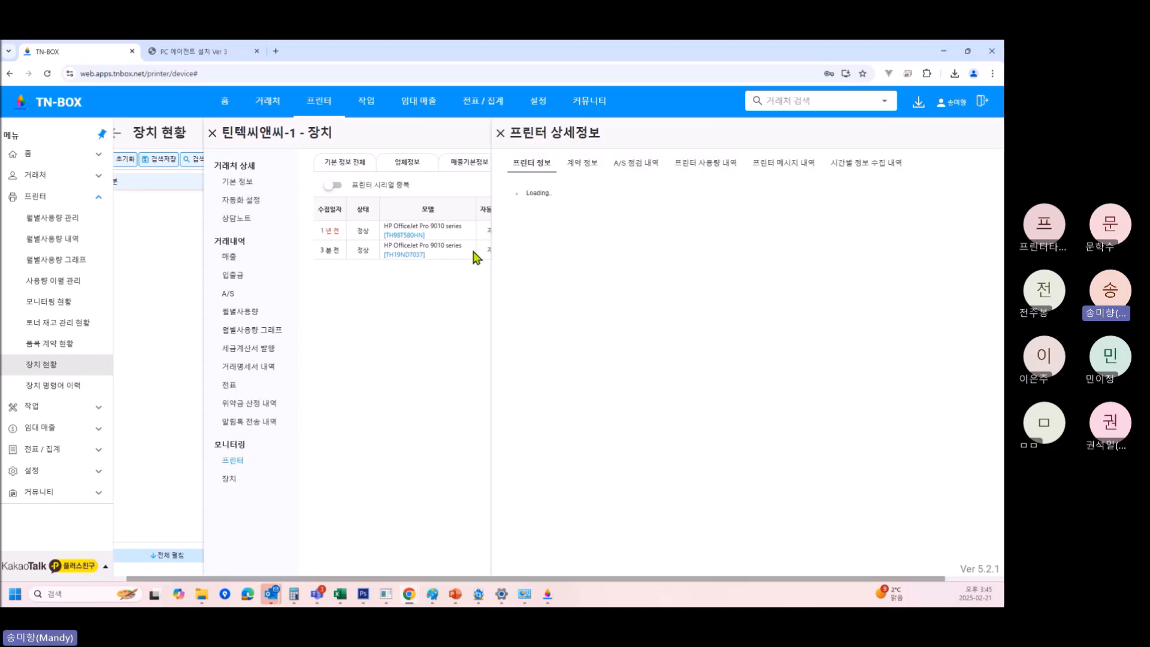
{"action": "left_click", "coordinate": [649, 168]}
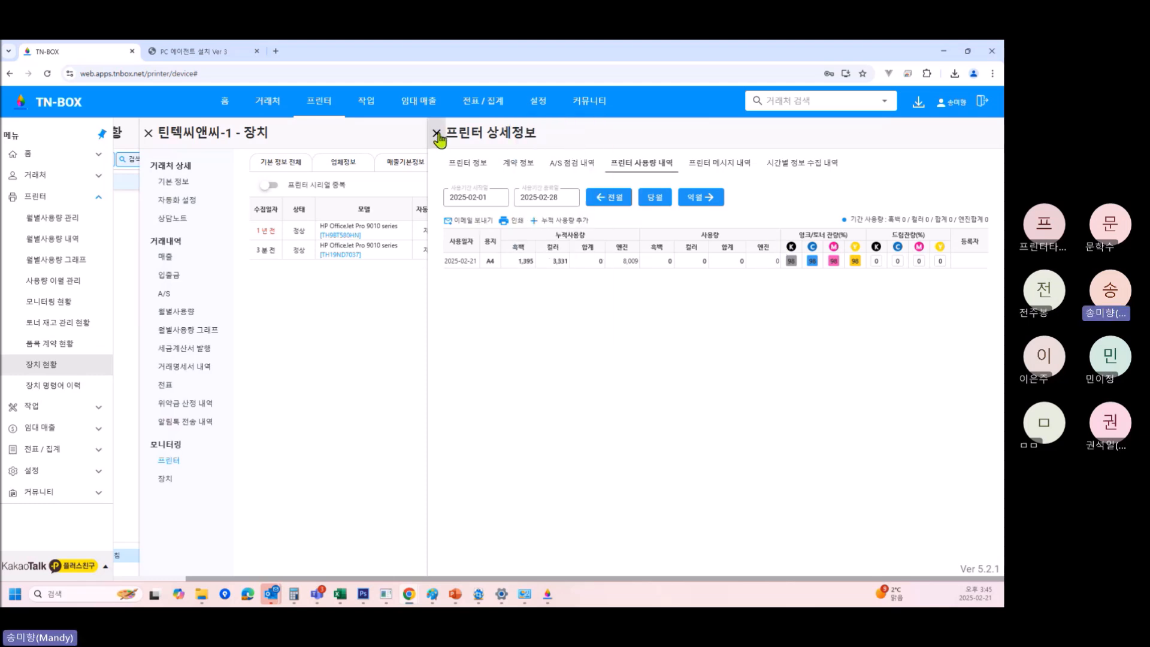
{"action": "mouse_move", "coordinate": [463, 121]}
{"action": "mouse_move", "coordinate": [549, 593]}
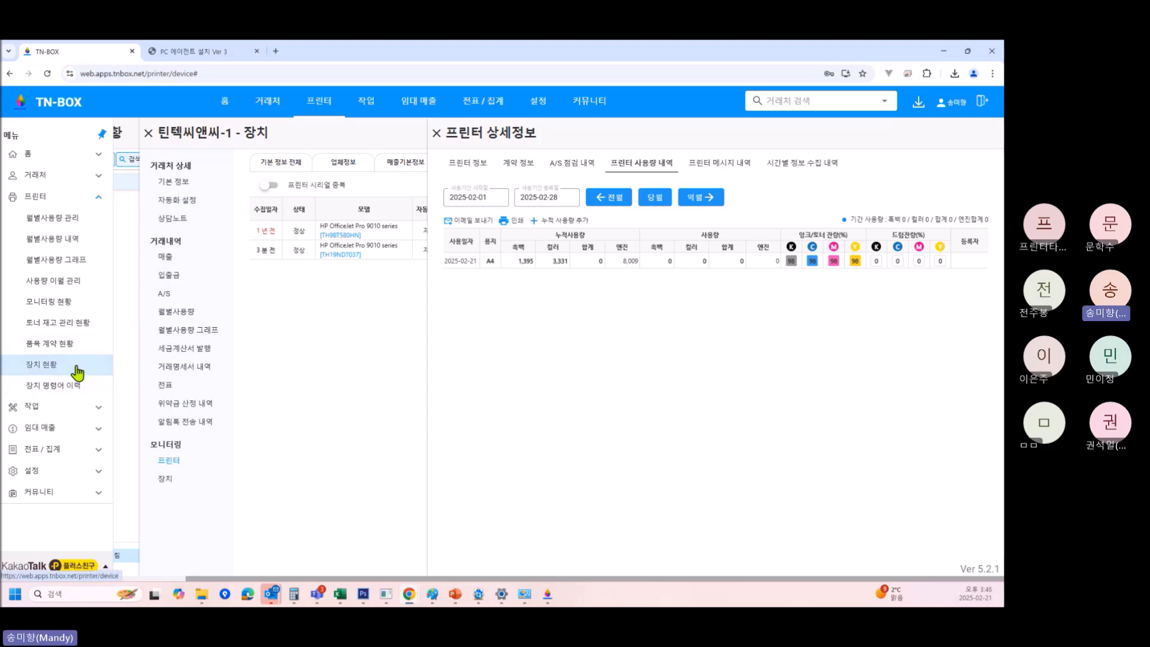
{"action": "left_click", "coordinate": [53, 367]}
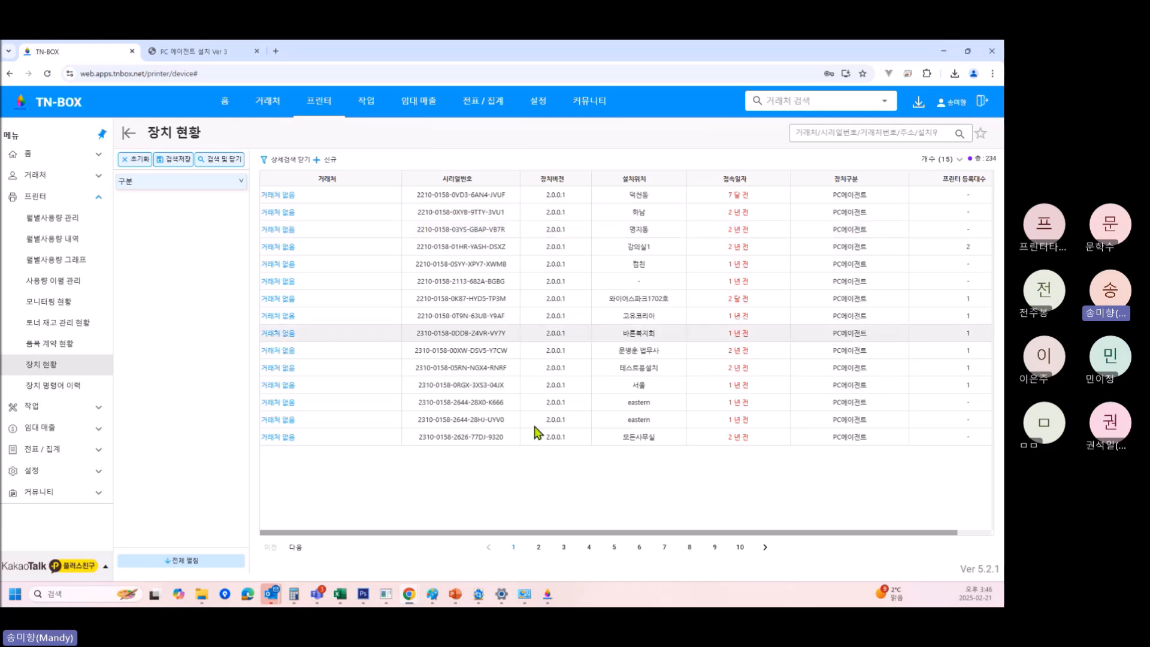
{"action": "left_click", "coordinate": [547, 593]}
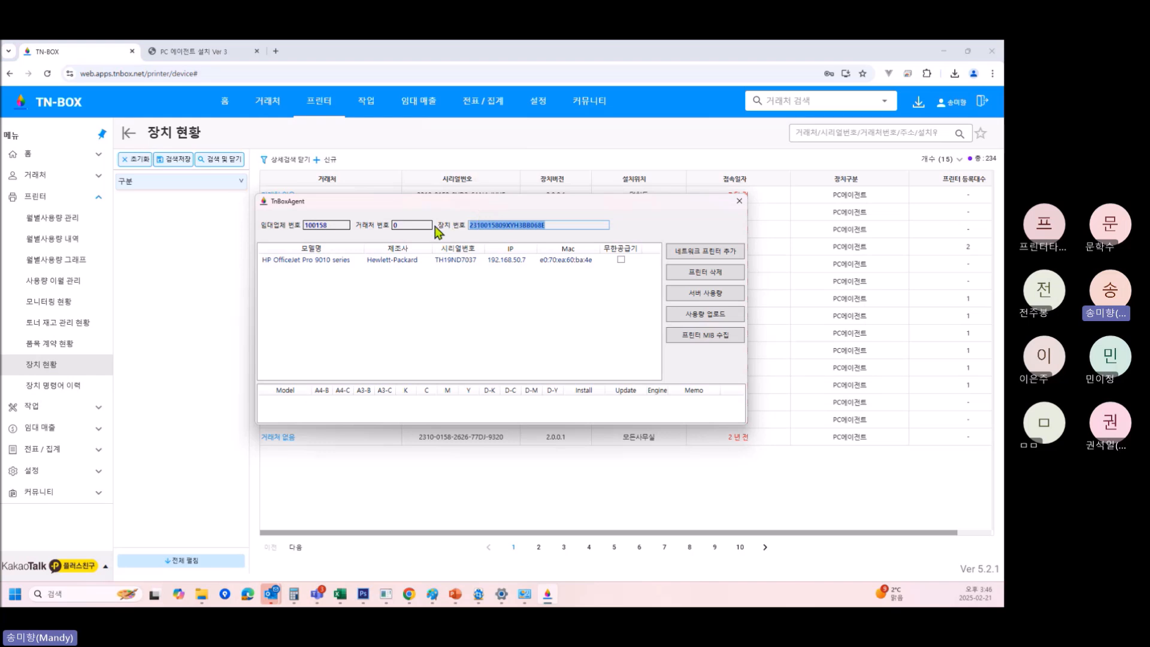
{"action": "left_click", "coordinate": [523, 225]}
{"action": "left_click_drag", "start_coordinate": [551, 226], "coordinate": [439, 228]}
{"action": "left_click", "coordinate": [844, 129]}
{"action": "key", "text": "ctrl+v"}
{"action": "key", "text": "Return"}
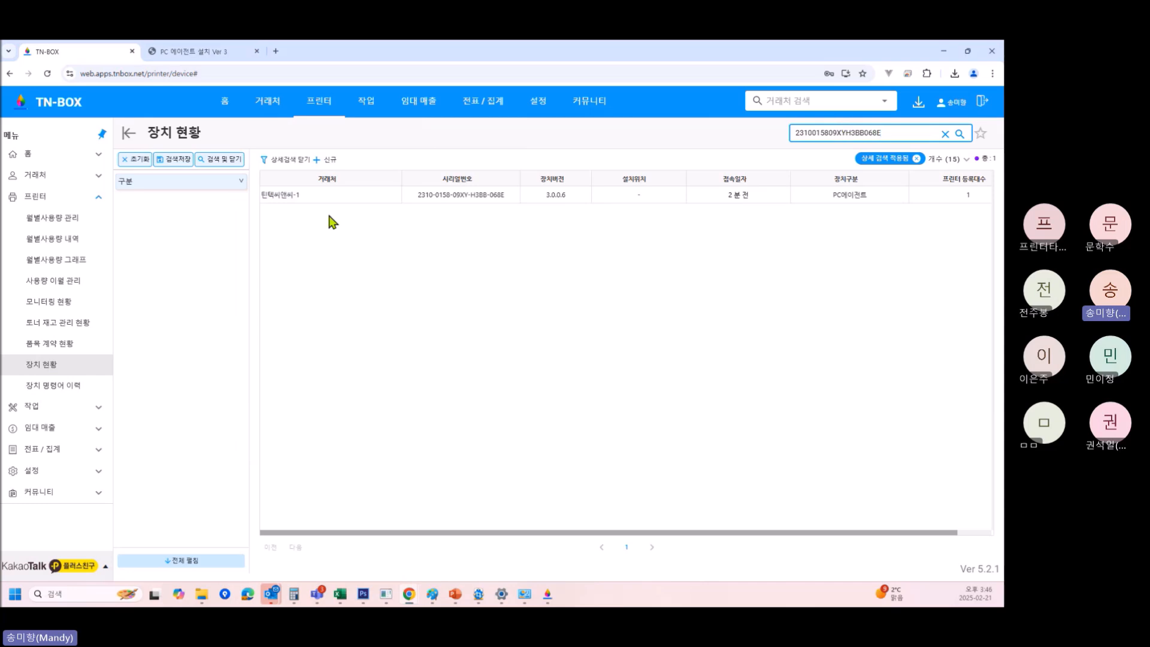
{"action": "left_click", "coordinate": [438, 195]}
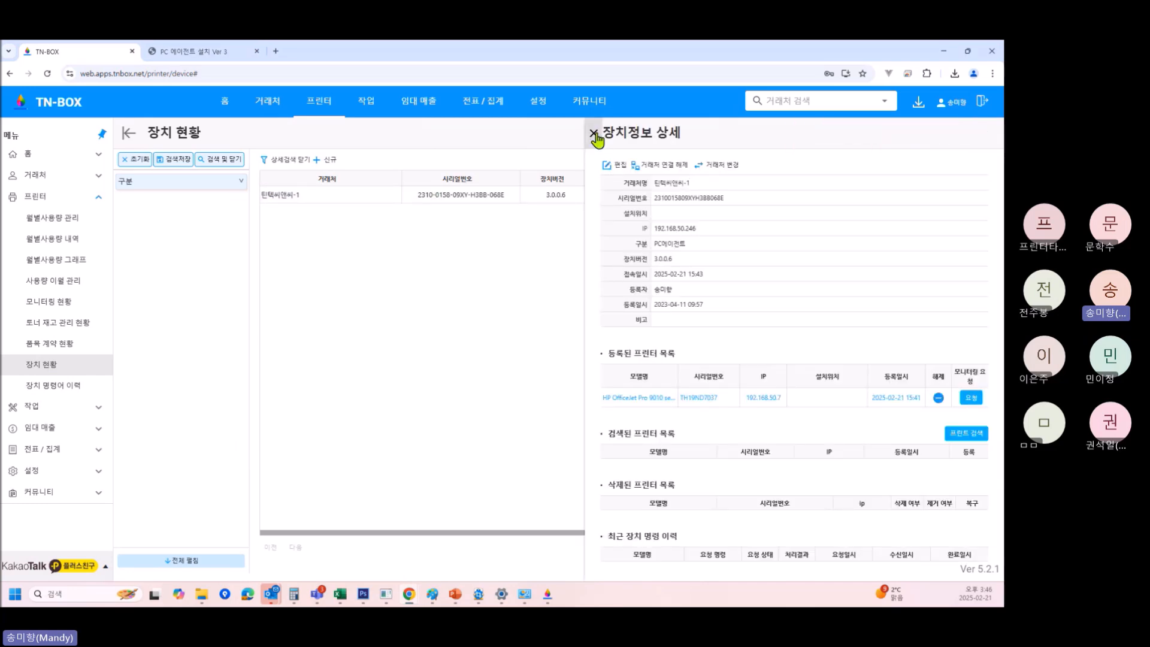
{"action": "left_click", "coordinate": [594, 132]}
{"action": "left_click", "coordinate": [945, 134]}
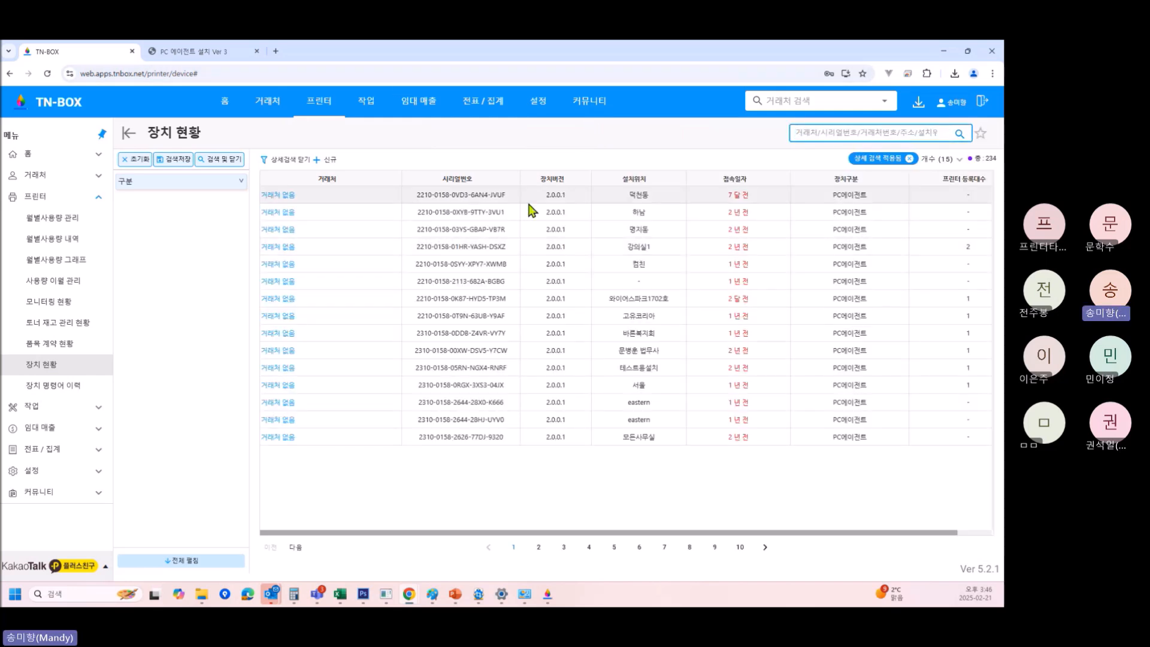
Open device 2210-0158-0VD3-6AN4-JVUF, pick client 틴텍 for linking, then close the panels.
{"action": "left_click", "coordinate": [496, 195]}
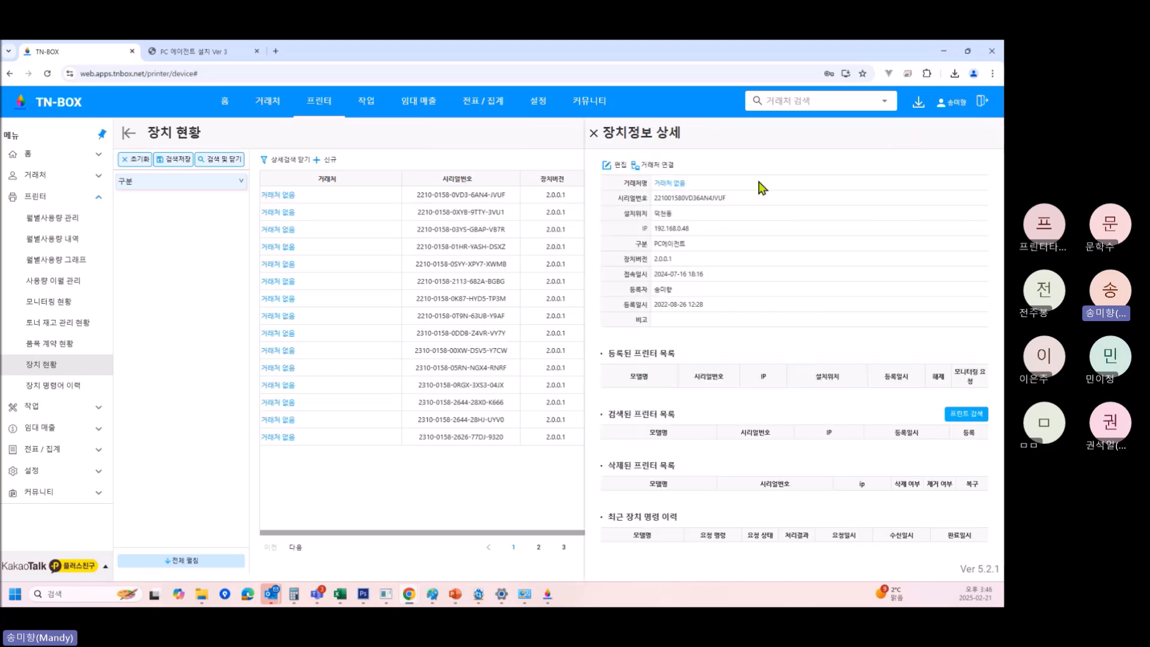
{"action": "left_click", "coordinate": [665, 169]}
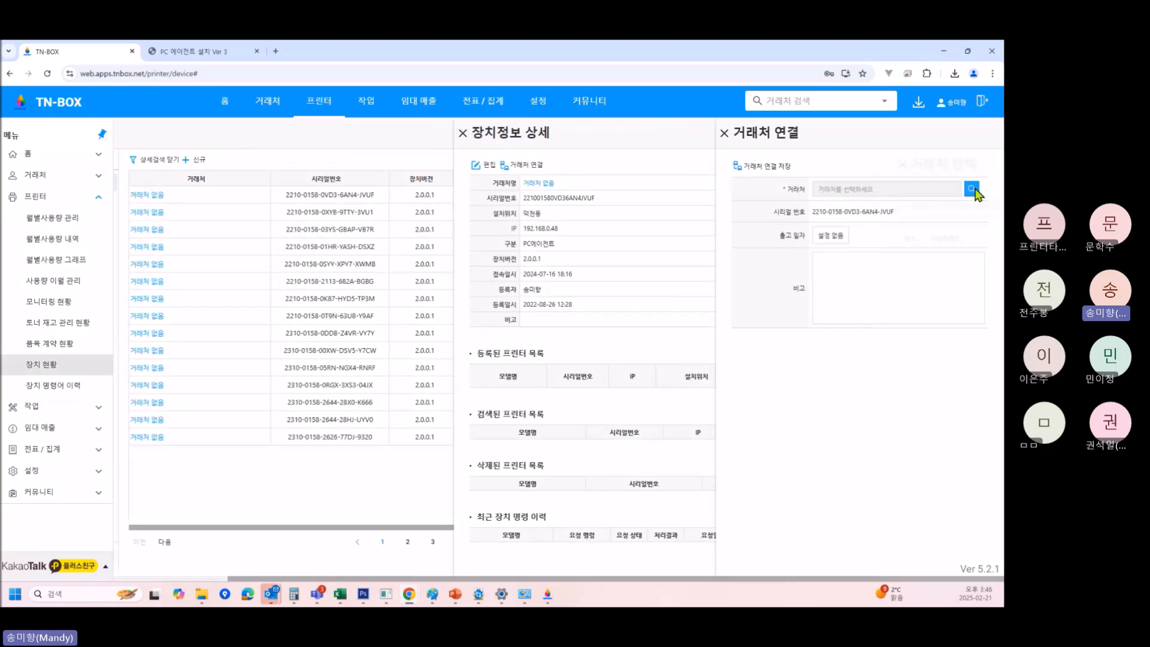
{"action": "left_click", "coordinate": [973, 191]}
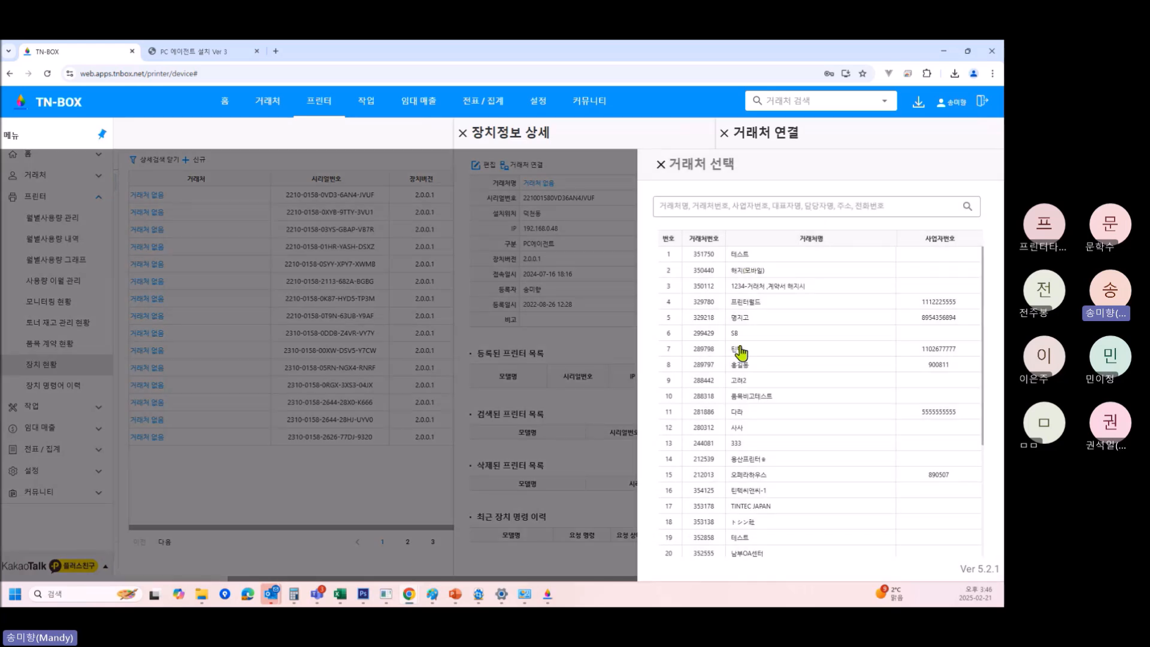
{"action": "left_click", "coordinate": [740, 349]}
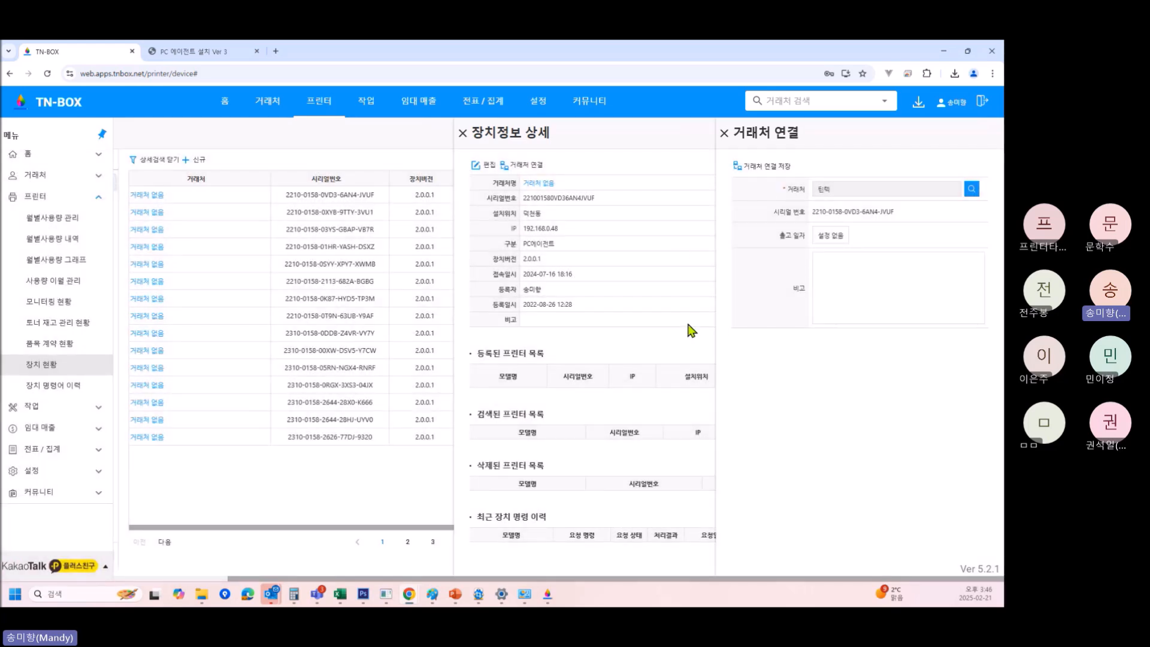
{"action": "left_click", "coordinate": [724, 132]}
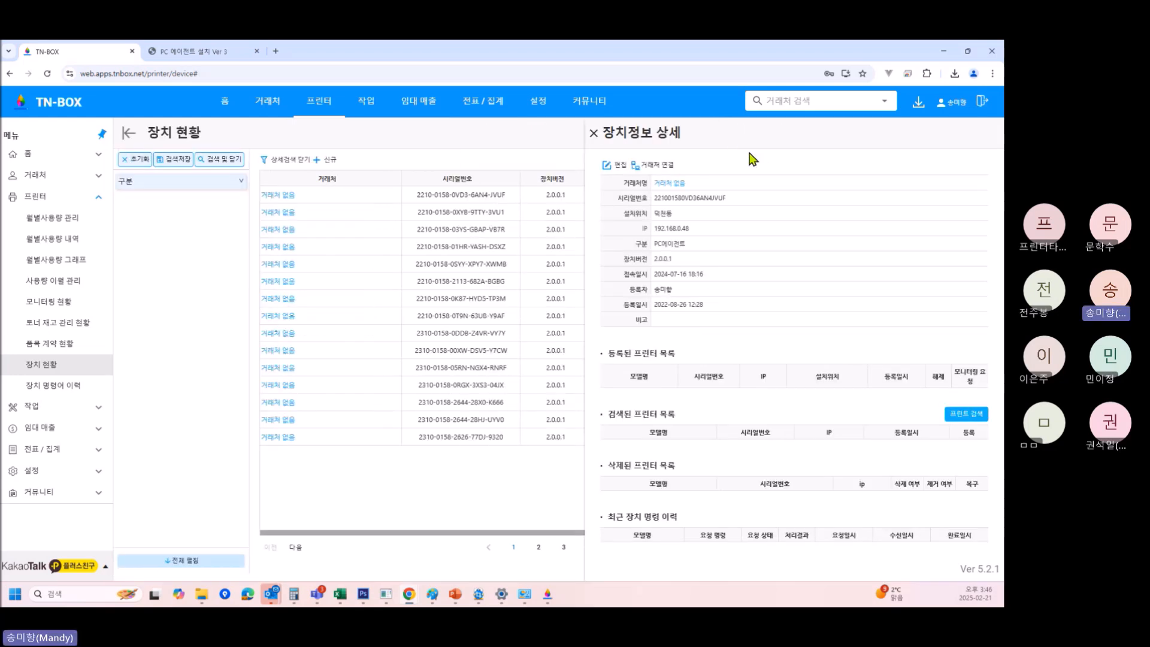
{"action": "left_click", "coordinate": [594, 133]}
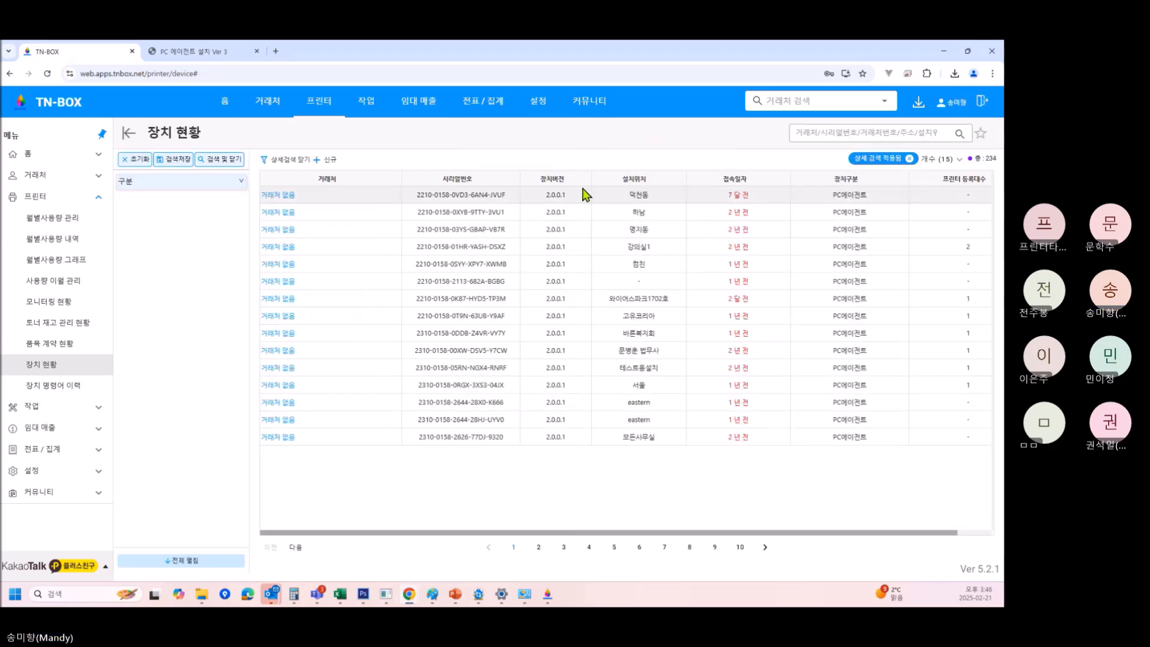
Exit TnBoxAgent, confirming with 예(Y).
{"action": "left_click", "coordinate": [548, 594]}
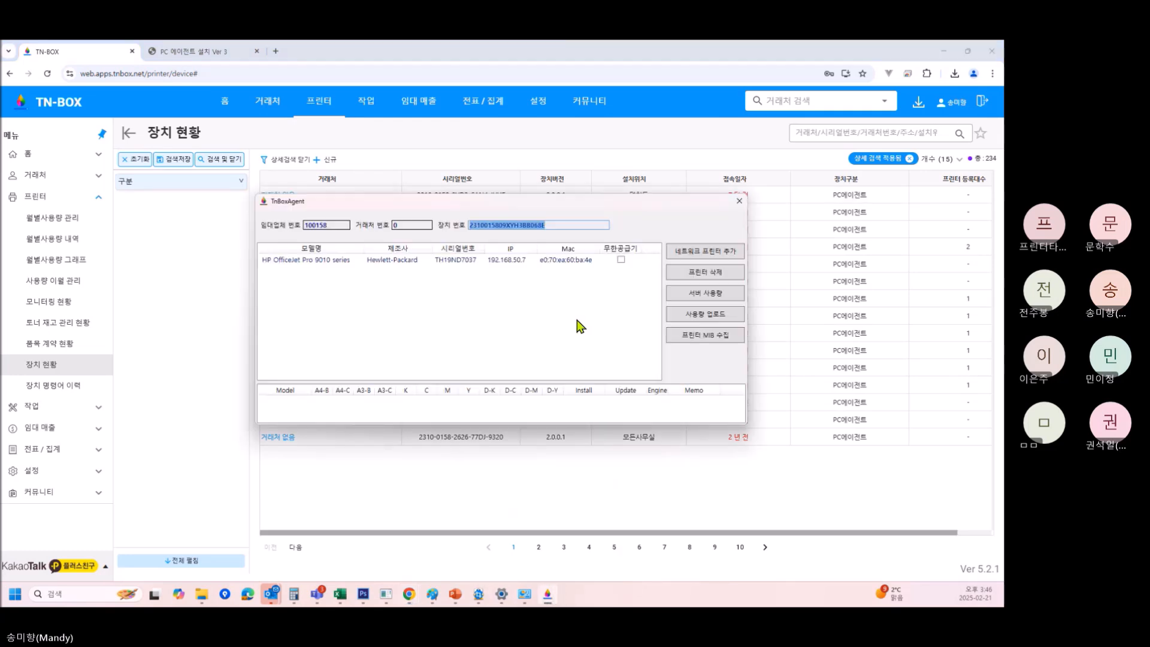
{"action": "left_click", "coordinate": [740, 203]}
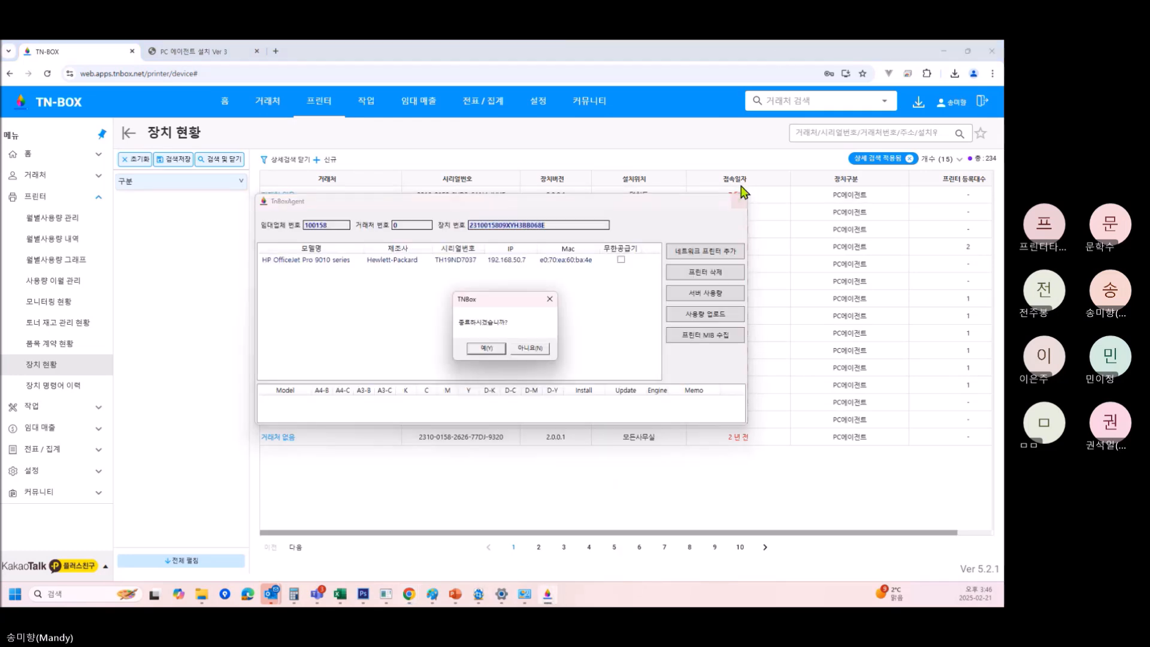
{"action": "left_click", "coordinate": [486, 348]}
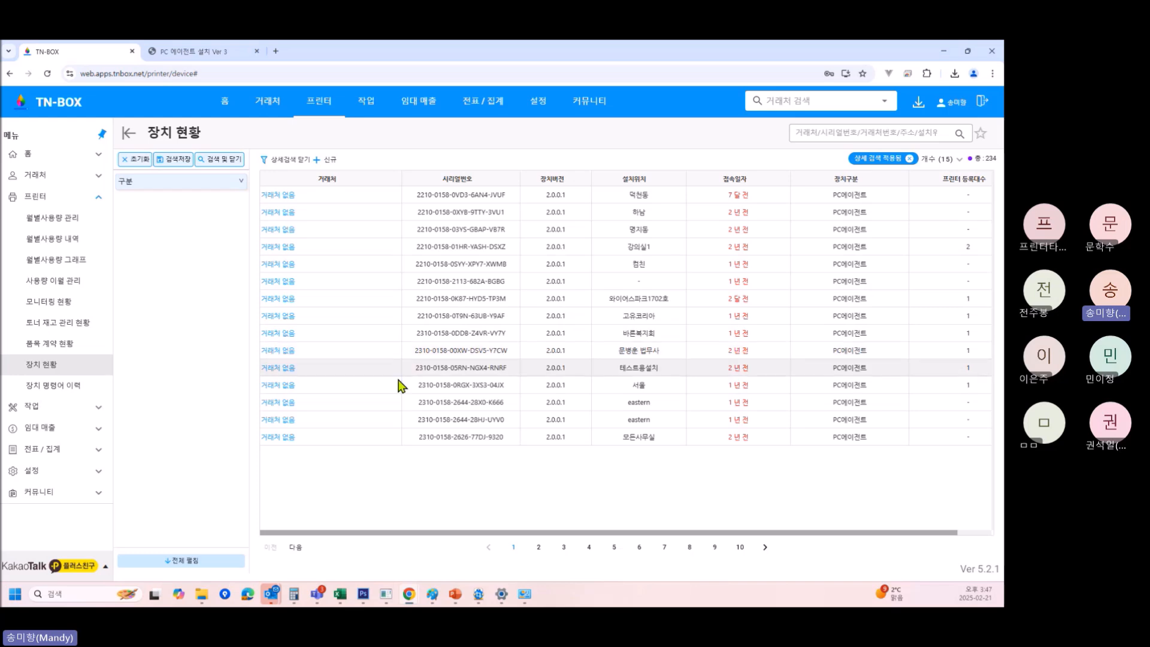
{"action": "mouse_move", "coordinate": [200, 595]}
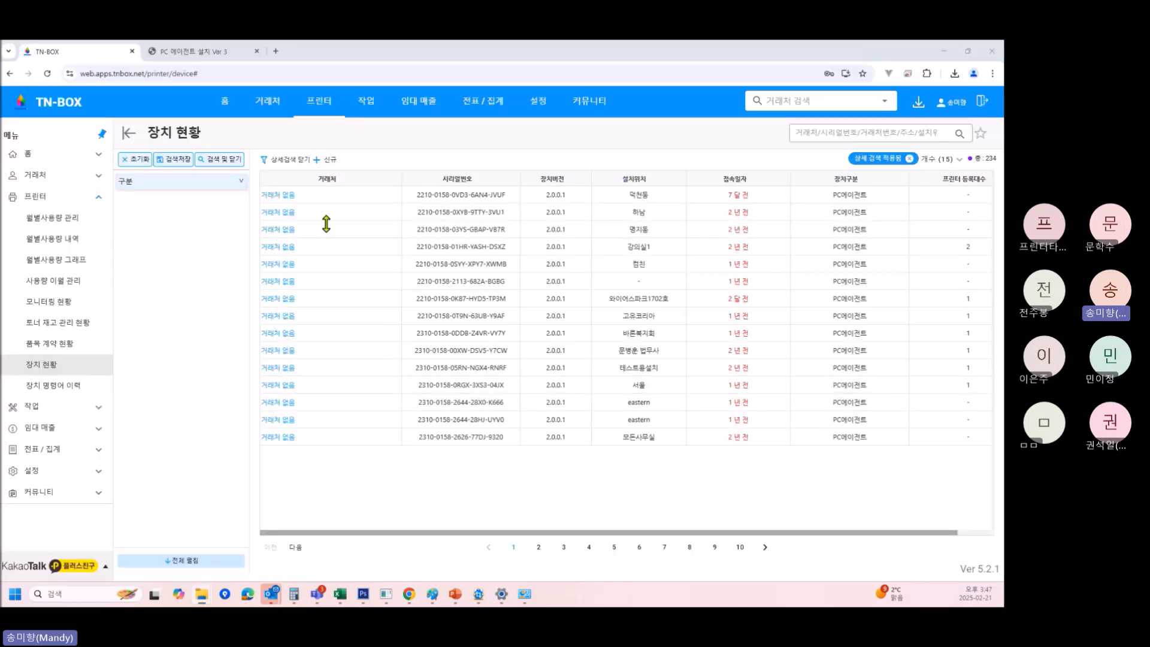
Bring File Explorer on screen and browse into C: > Program Files (x86).
{"action": "left_click_drag", "start_coordinate": [0, 218], "coordinate": [365, 163]}
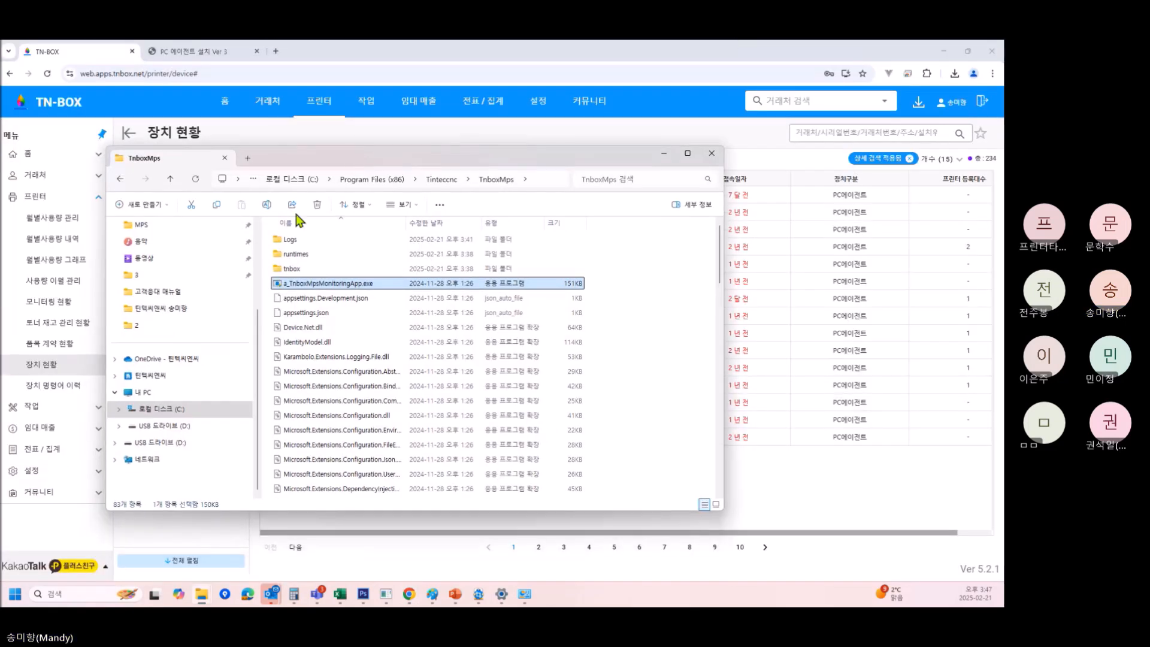
{"action": "left_click", "coordinate": [168, 426]}
{"action": "left_click", "coordinate": [157, 412]}
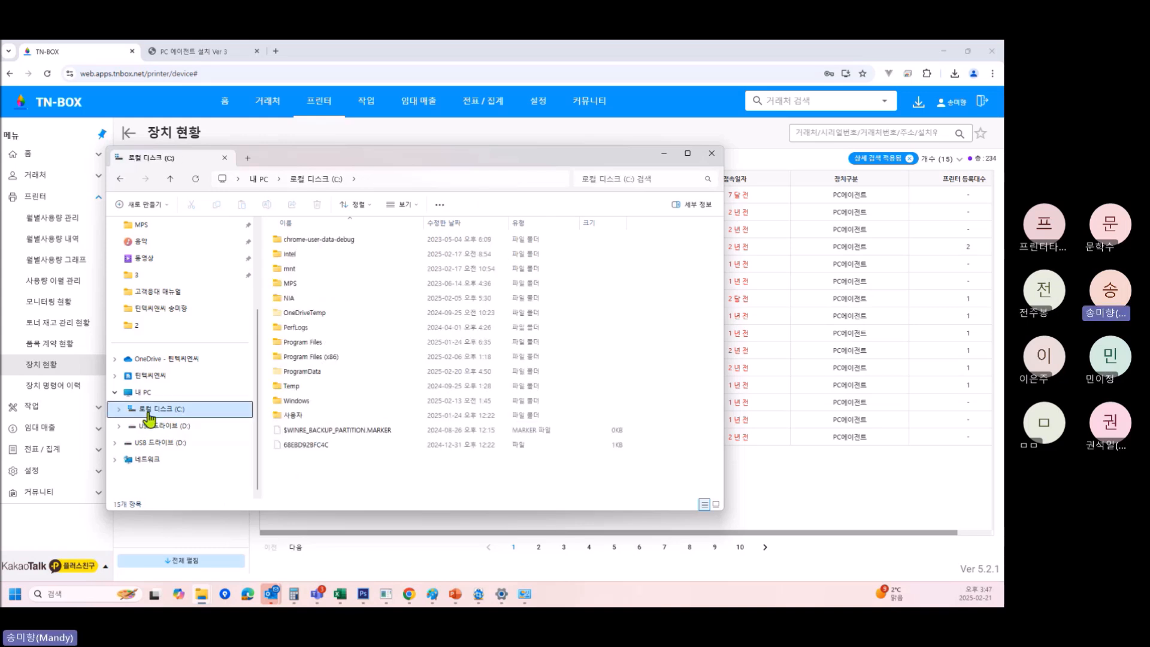
{"action": "double_click", "coordinate": [307, 358]}
{"action": "scroll", "coordinate": [309, 362], "scroll_direction": "down", "scroll_amount": 2}
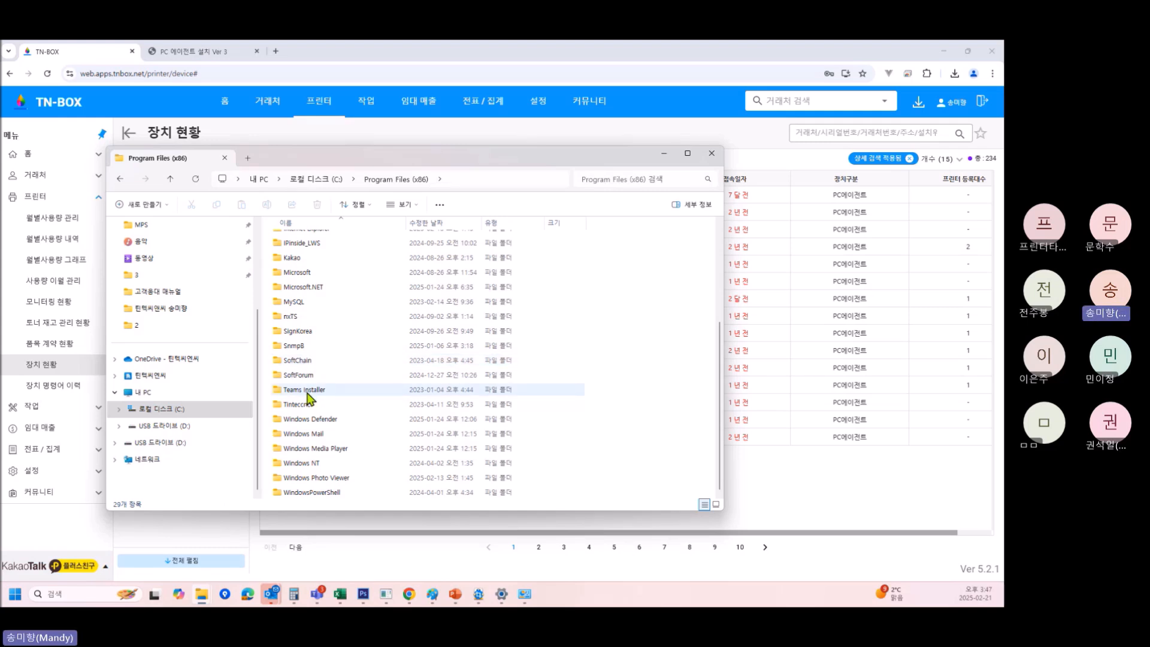
{"action": "scroll", "coordinate": [311, 399], "scroll_direction": "up", "scroll_amount": 2}
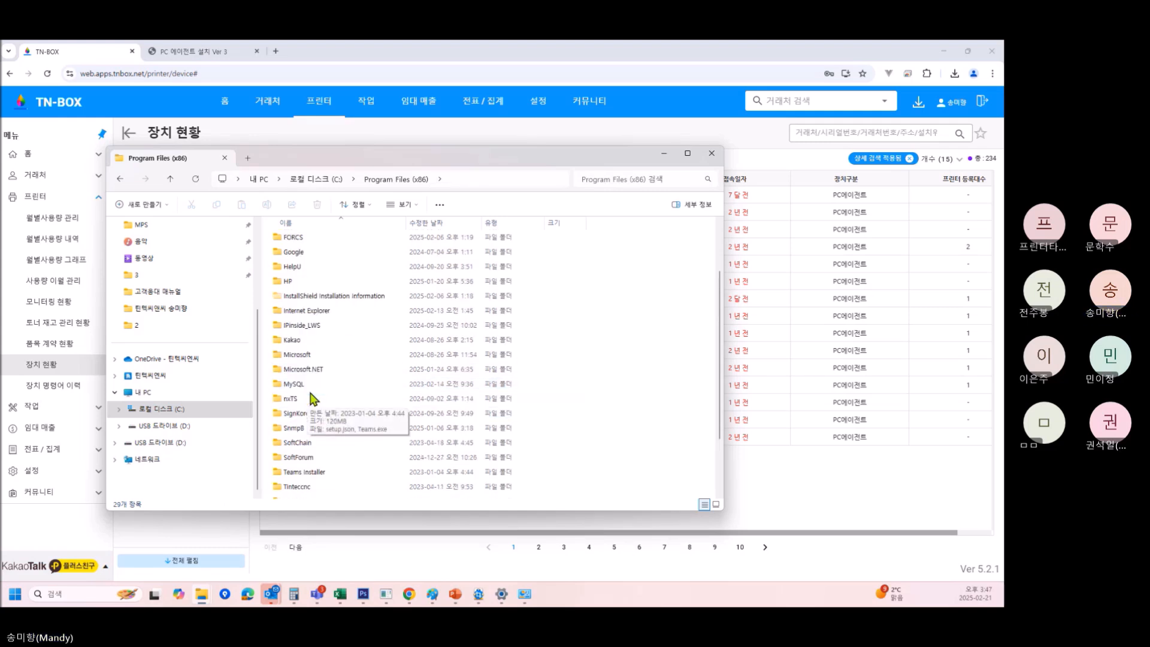
{"action": "scroll", "coordinate": [313, 399], "scroll_direction": "down", "scroll_amount": 2}
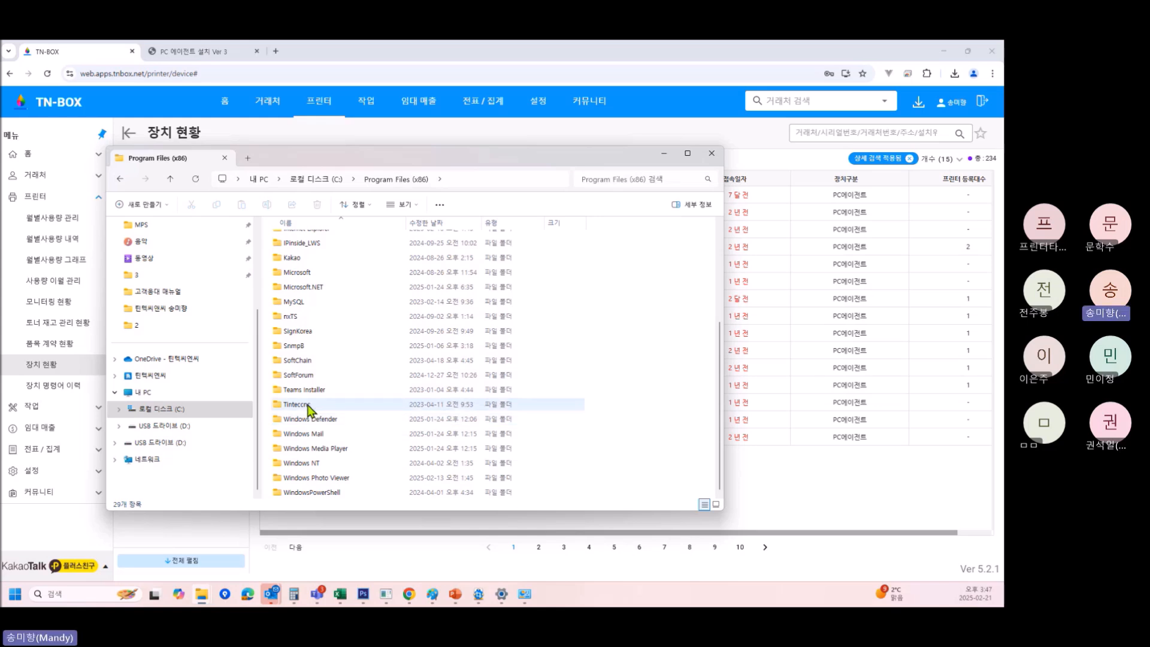
{"action": "mouse_move", "coordinate": [305, 413]}
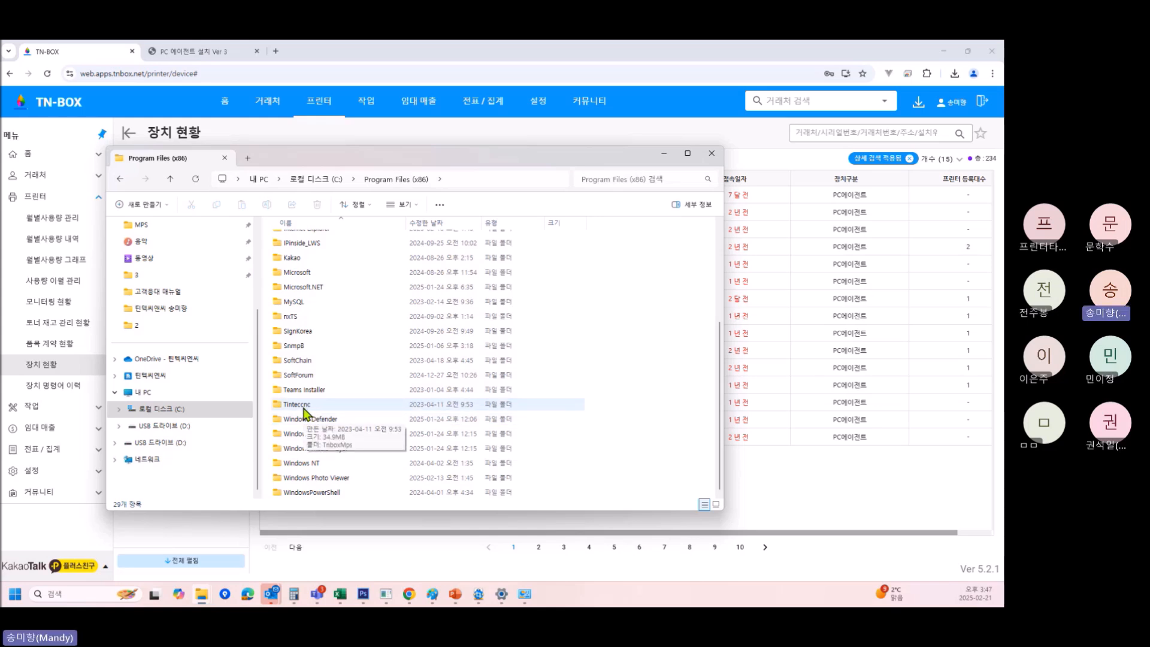
Open Tinteccnc > TnboxMps and launch a_TnboxMpsMonitoringApp.exe.
{"action": "double_click", "coordinate": [304, 408]}
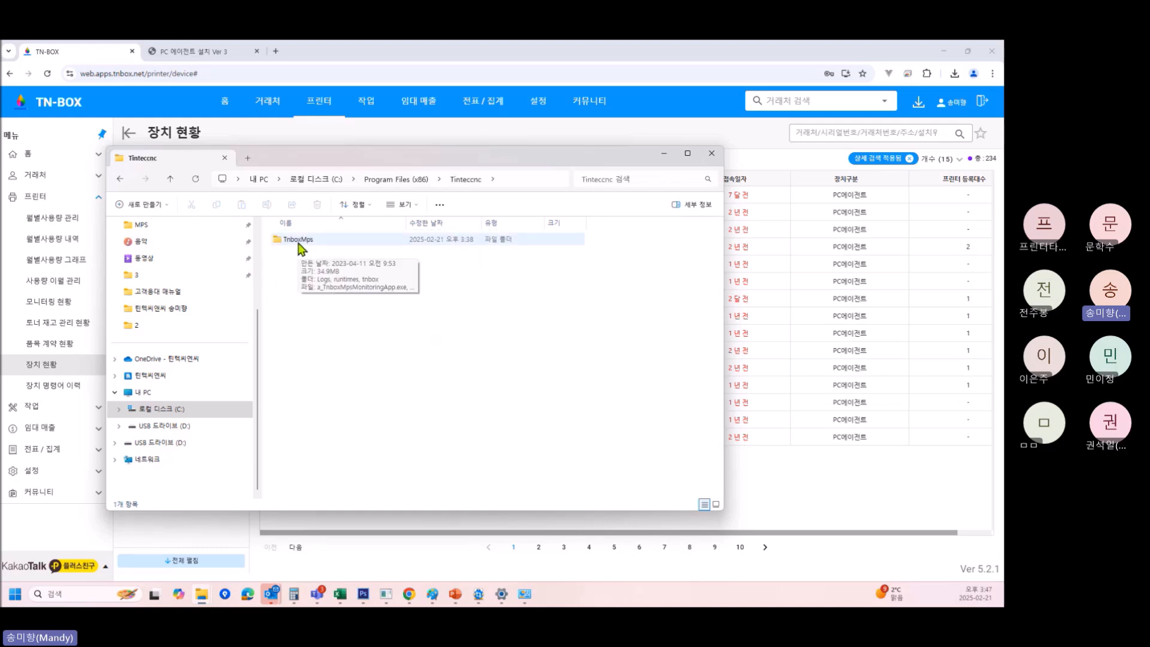
{"action": "double_click", "coordinate": [299, 243]}
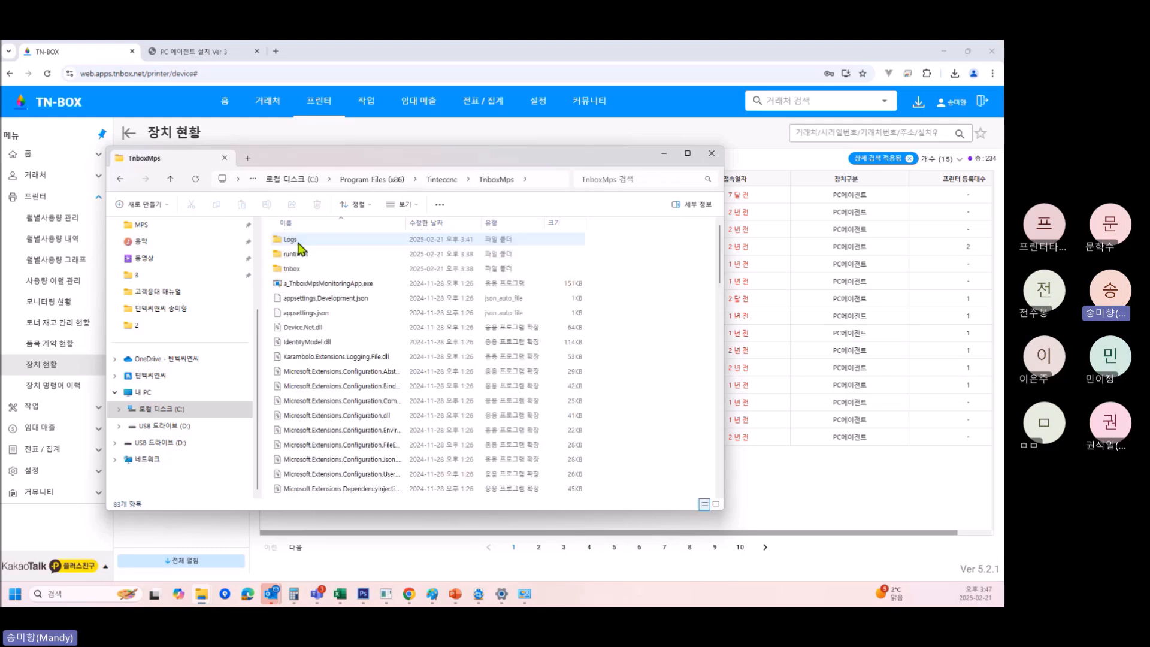
{"action": "left_click", "coordinate": [309, 290]}
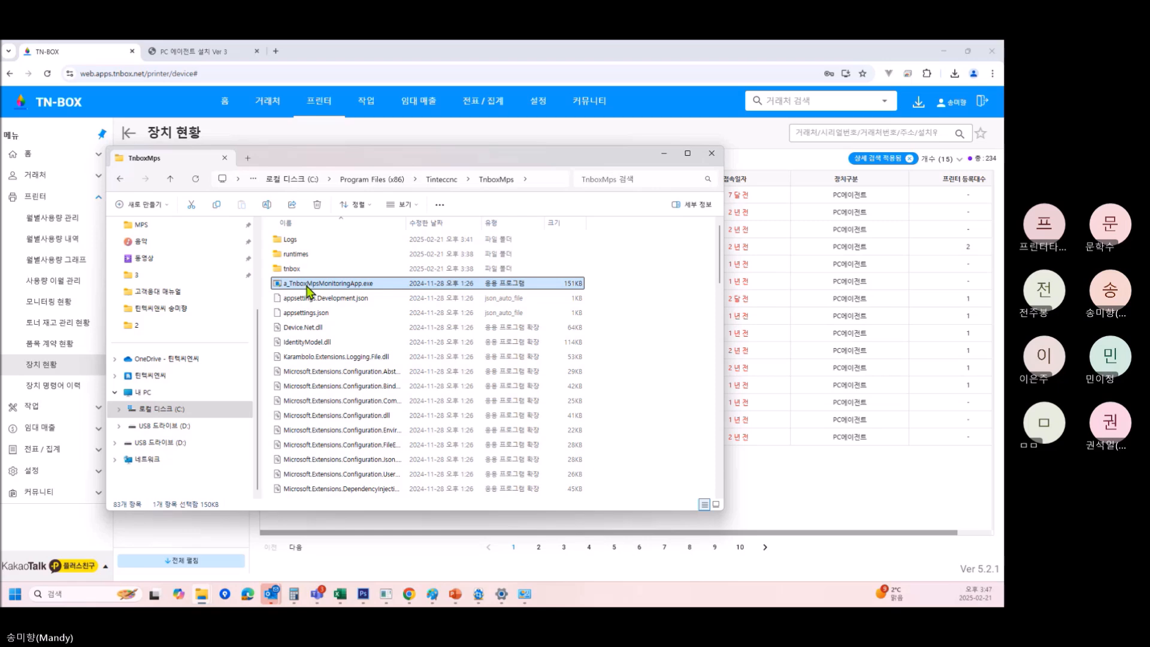
{"action": "double_click", "coordinate": [309, 283]}
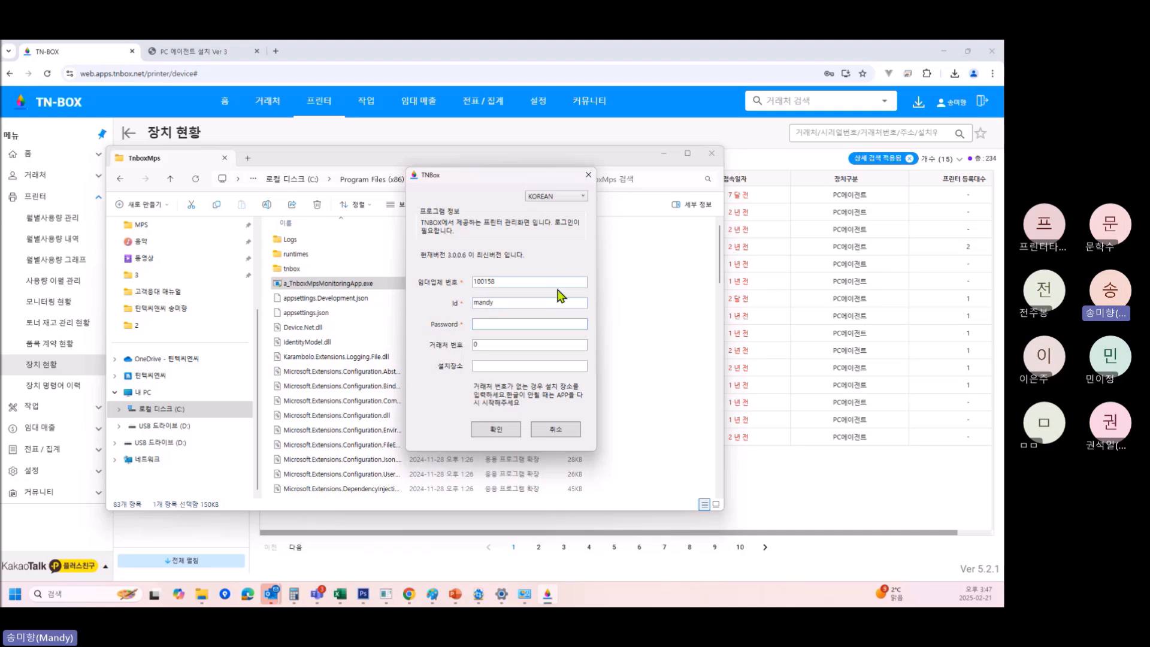
Sign in to TnBoxAgent with the password and check the HP OfficeJet Pro 9010 series counters.
{"action": "type", "text": "*********"}
{"action": "key", "text": "Return"}
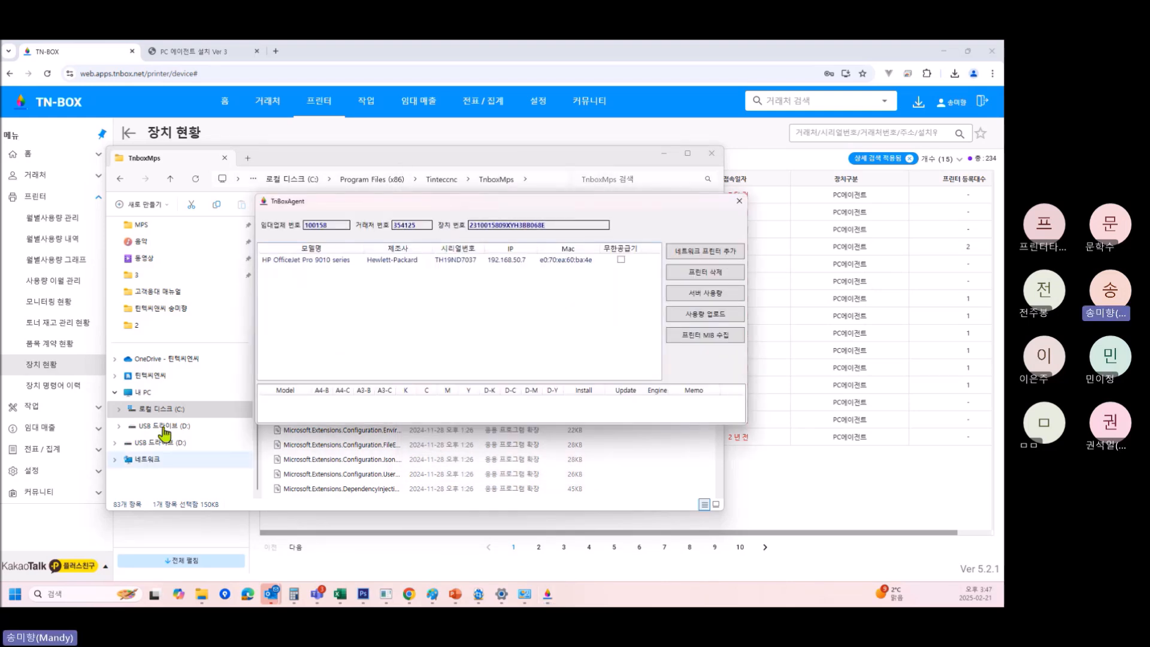
{"action": "left_click", "coordinate": [500, 263]}
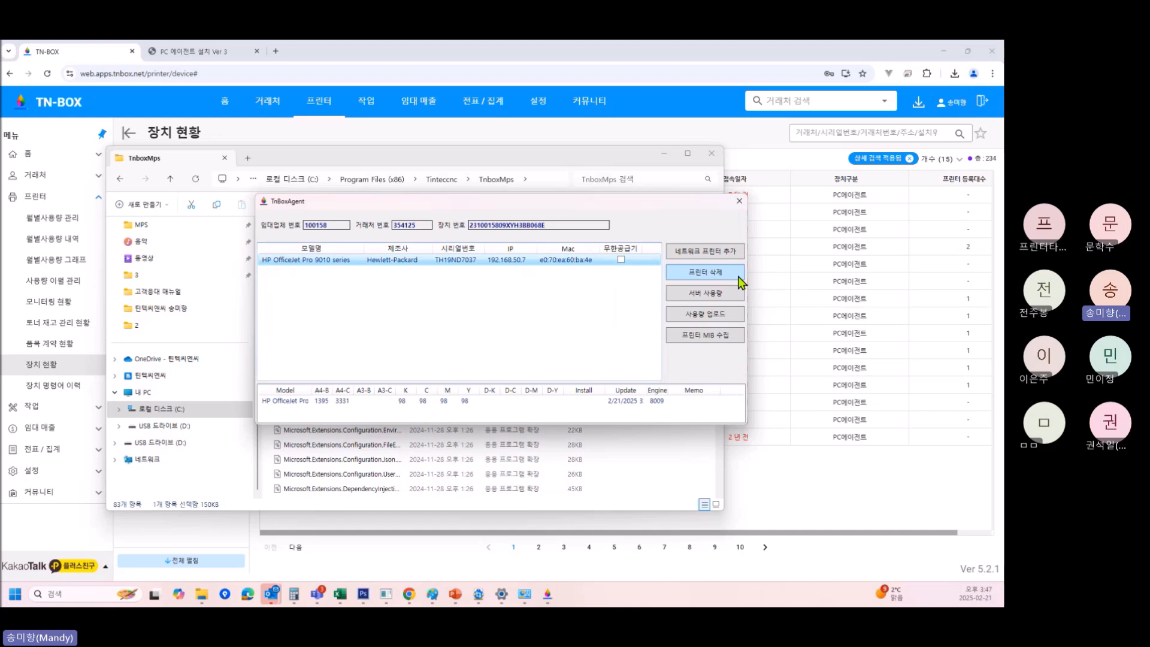
{"action": "left_click", "coordinate": [711, 251]}
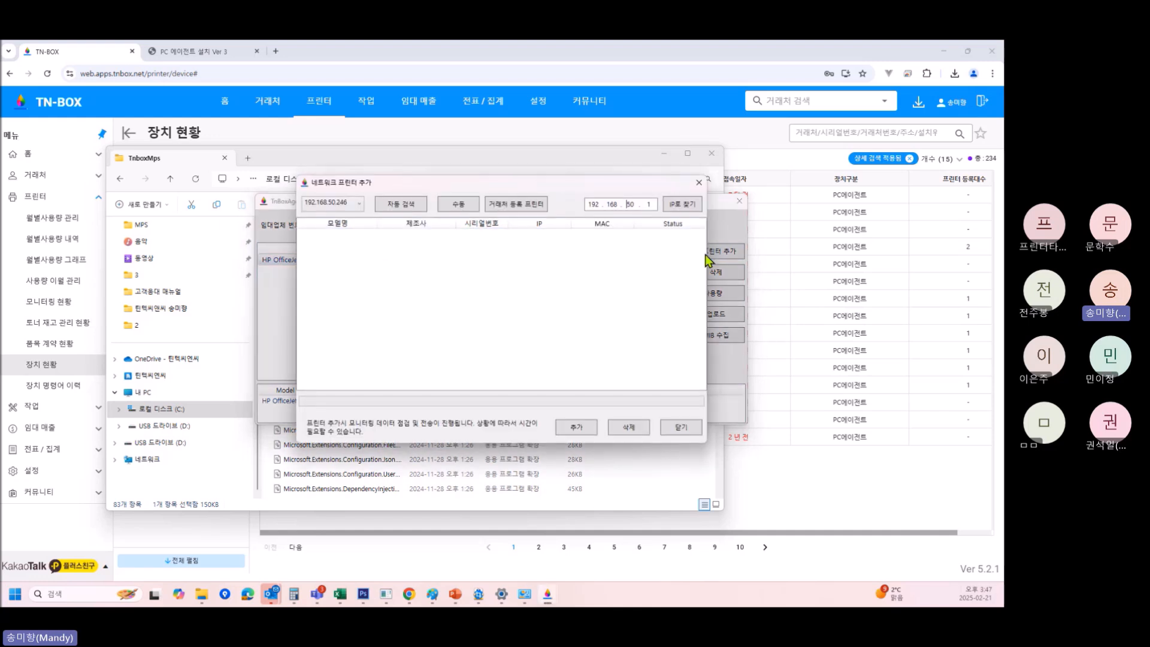
{"action": "left_click", "coordinate": [698, 184]}
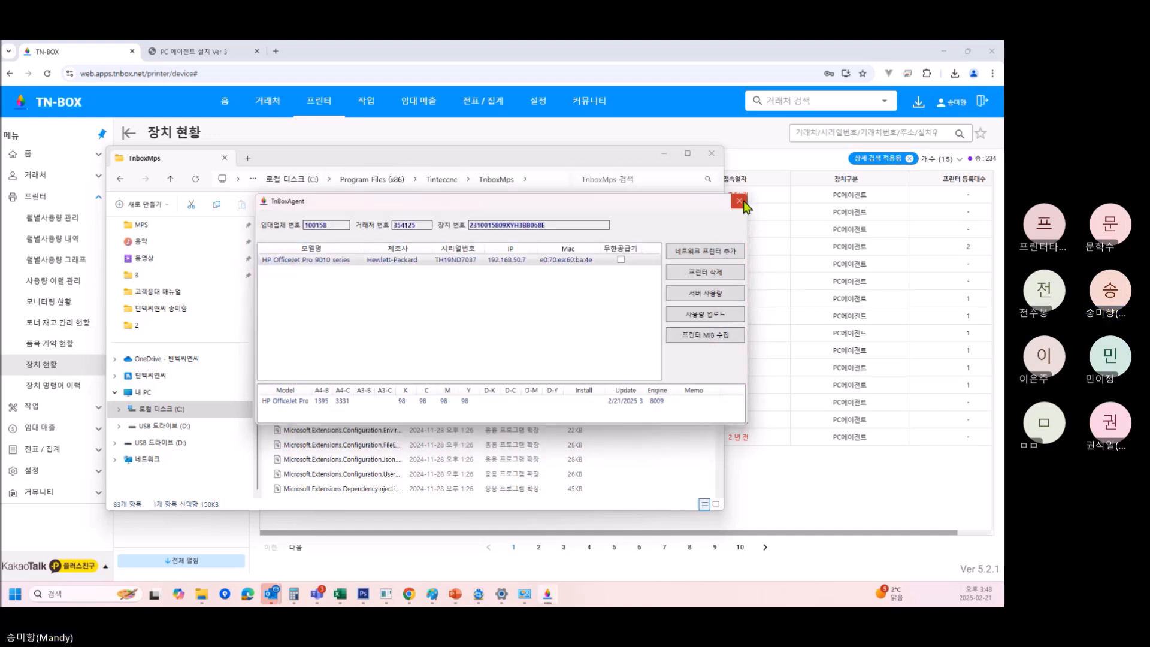
Quit TnBoxAgent, confirming on the second attempt, and close the TnboxMps folder window.
{"action": "left_click", "coordinate": [739, 201]}
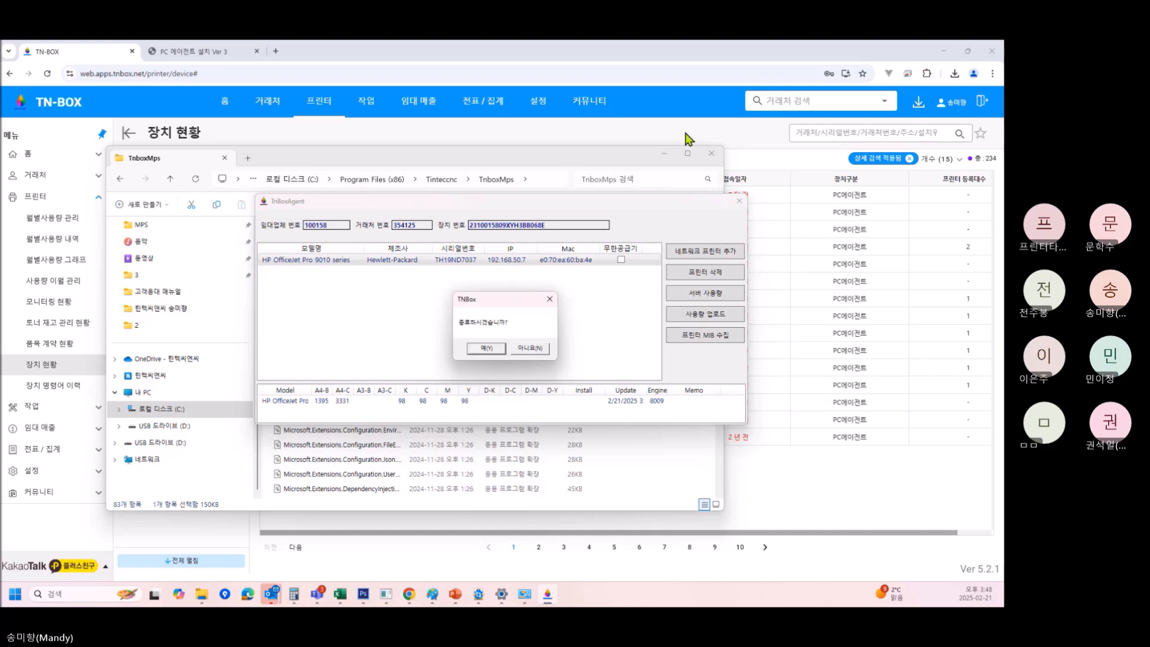
{"action": "left_click", "coordinate": [540, 351]}
{"action": "left_click", "coordinate": [738, 201]}
{"action": "left_click", "coordinate": [486, 349]}
{"action": "left_click", "coordinate": [712, 155]}
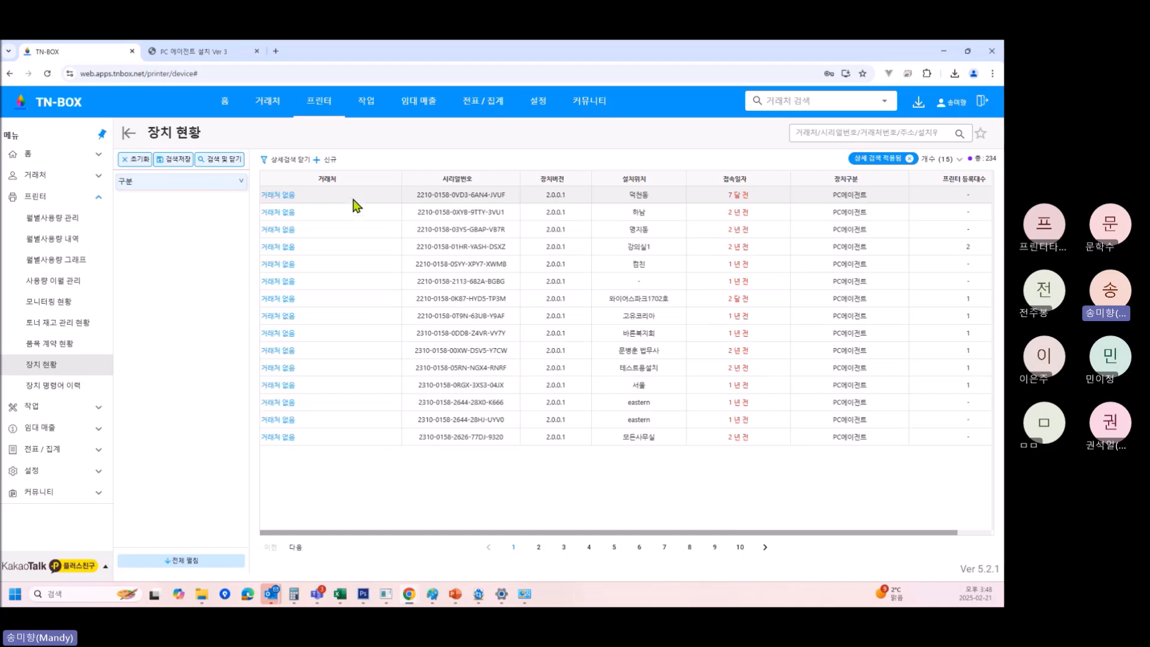
Show page 4 of the device list and glance at the 오페라하우스 client's details.
{"action": "left_click", "coordinate": [589, 547]}
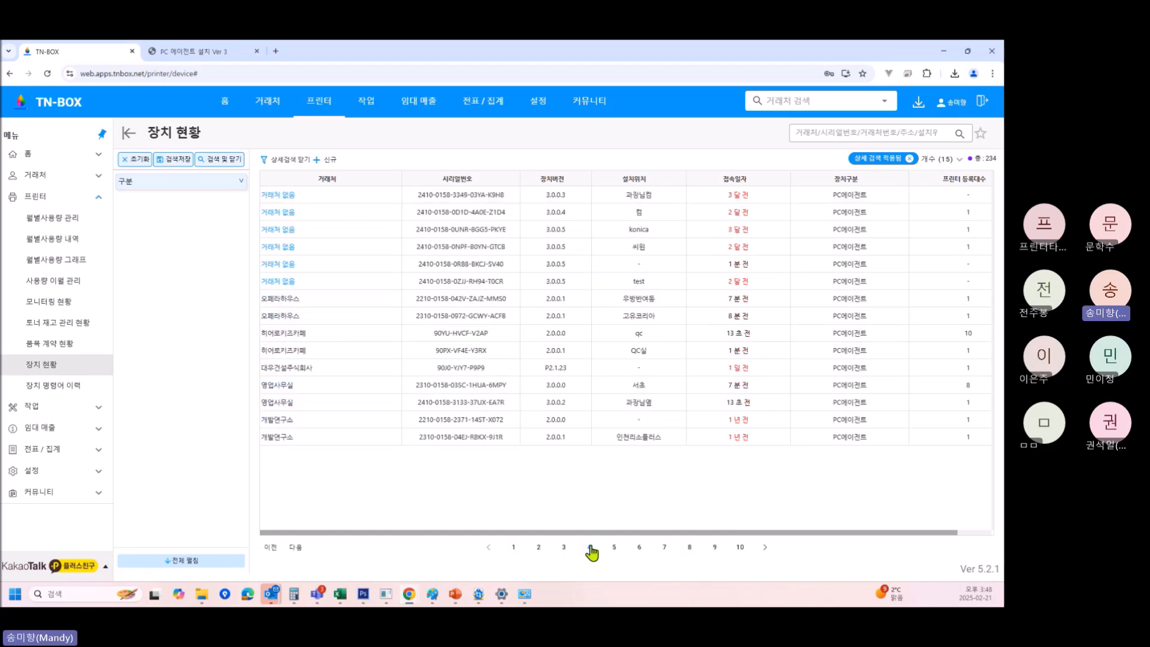
{"action": "left_click", "coordinate": [340, 308]}
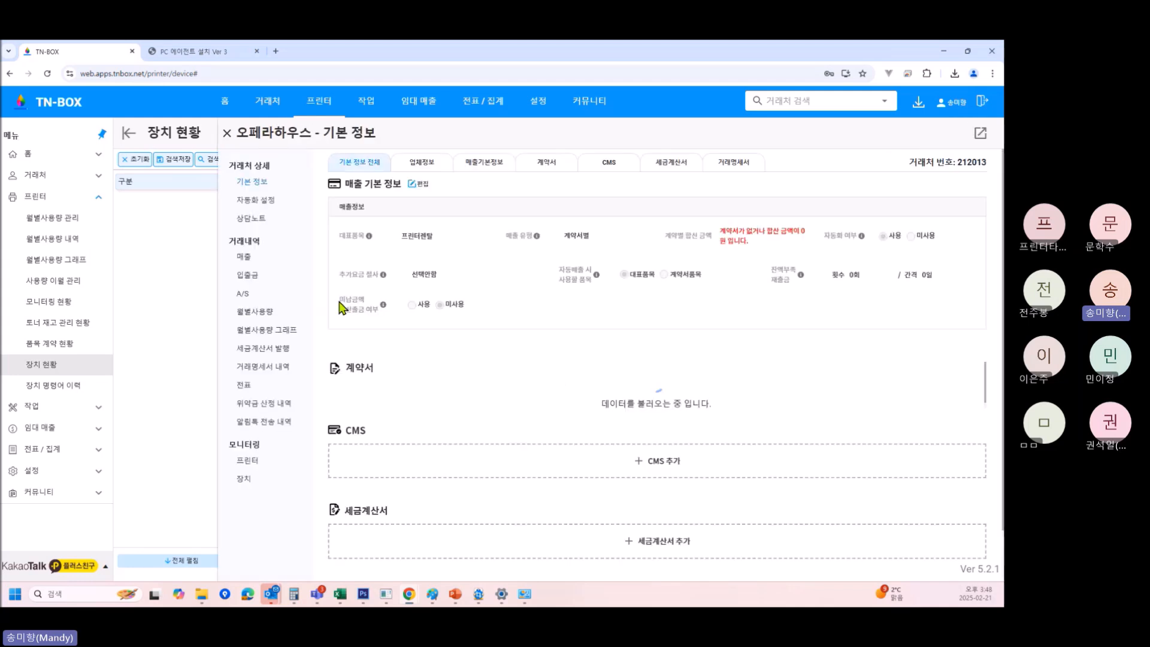
{"action": "left_click", "coordinate": [228, 133]}
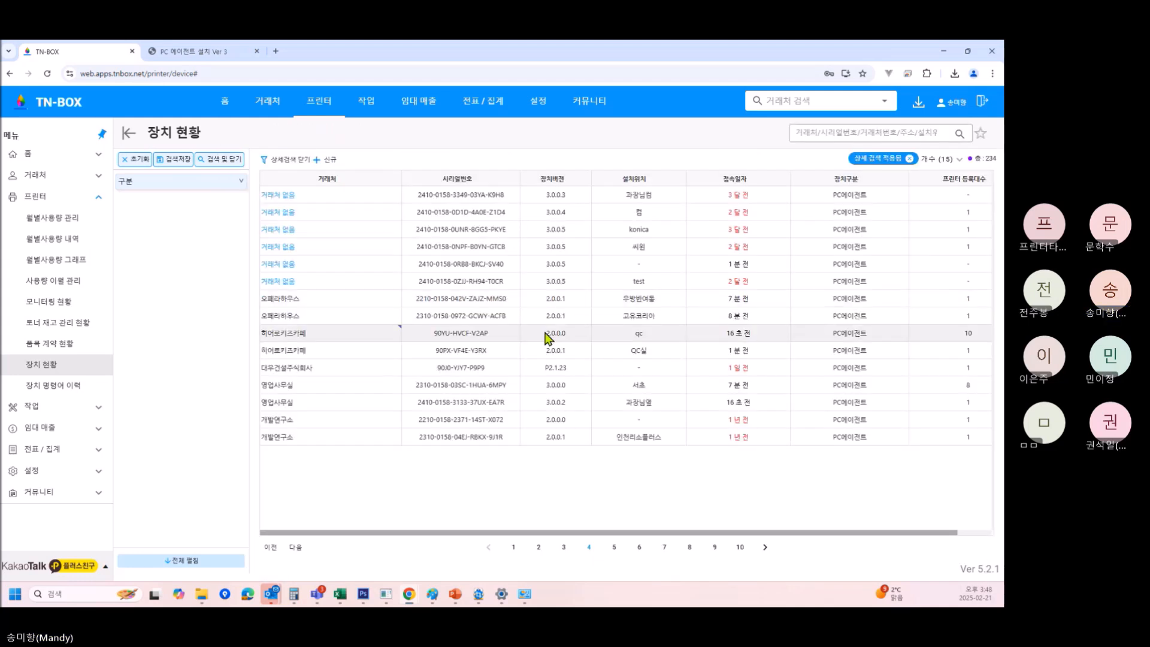
View the 오페라하우스 device's details and reassignment panel, then open 거래처 검색's recent clients.
{"action": "left_click", "coordinate": [471, 316]}
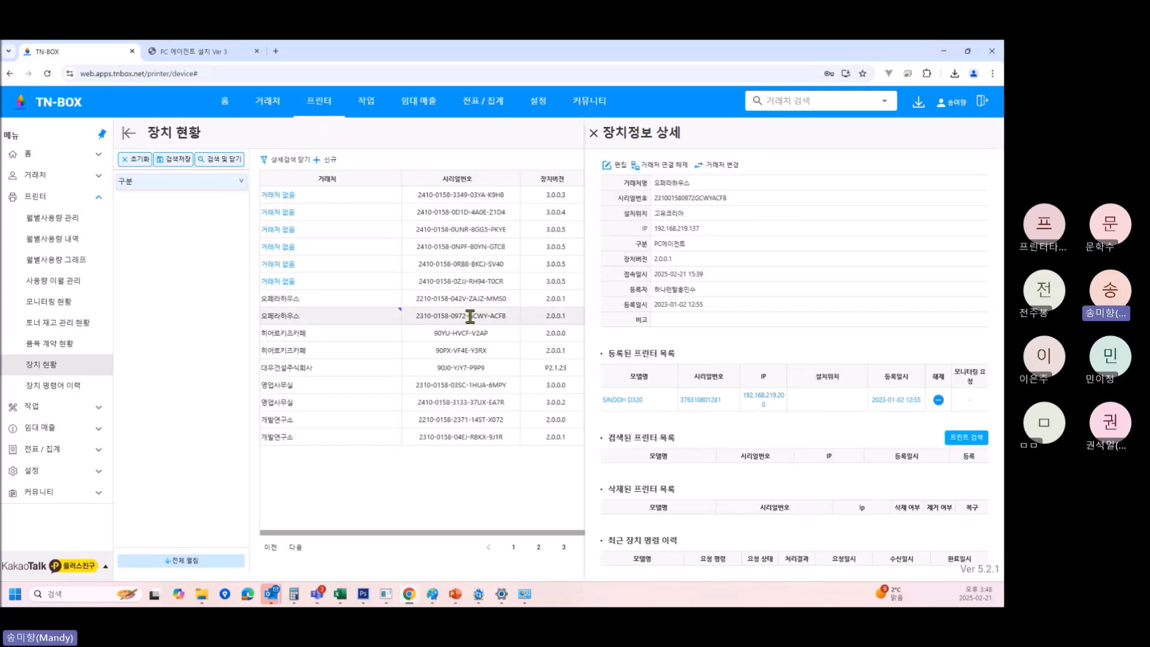
{"action": "left_click", "coordinate": [723, 174]}
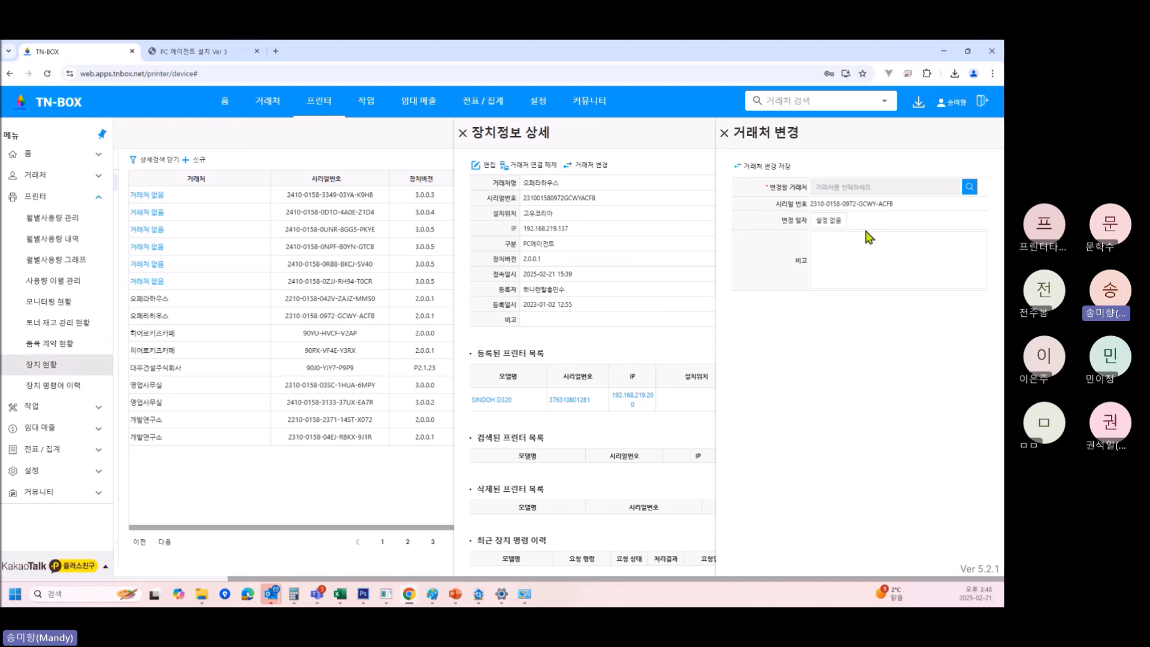
{"action": "left_click", "coordinate": [725, 140]}
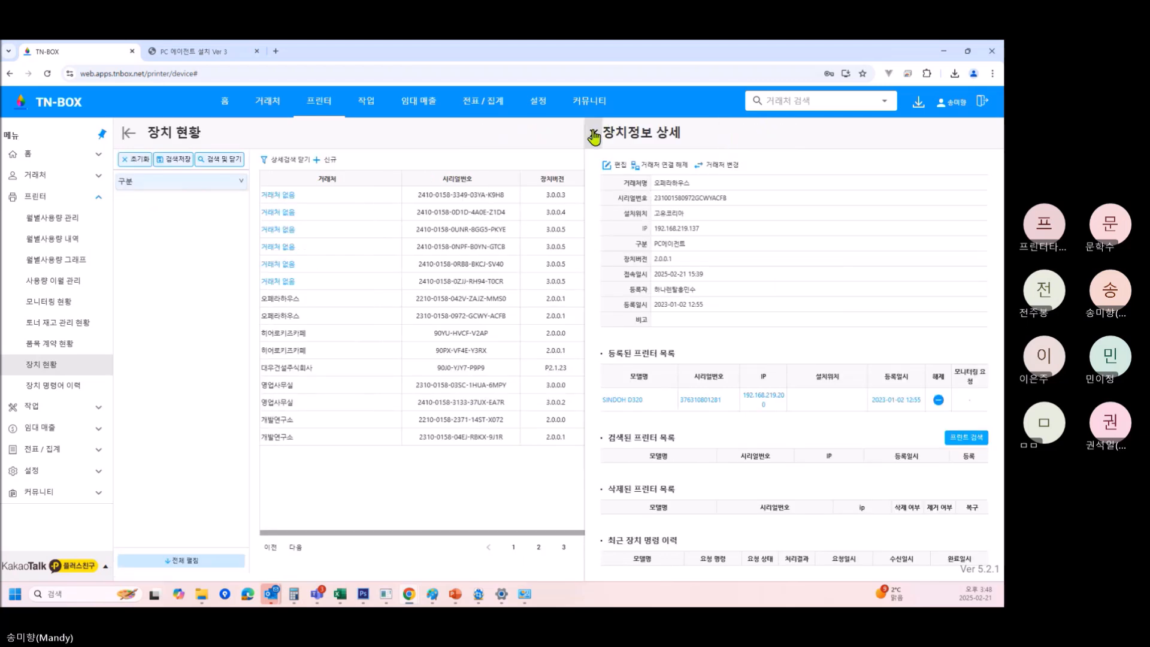
{"action": "left_click", "coordinate": [595, 133]}
{"action": "left_click", "coordinate": [779, 102]}
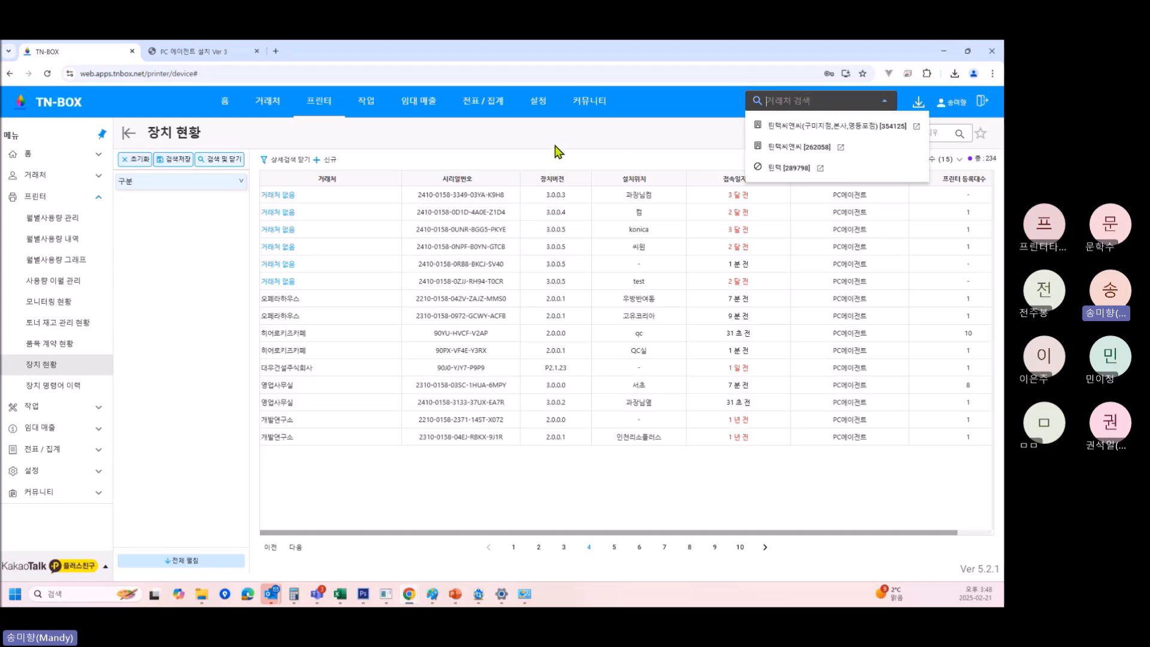
Open 틴텍씨앤씨-1's details and put its 2025-02-21 to 2027-05-31 head-office contract into edit mode.
{"action": "left_click", "coordinate": [798, 127]}
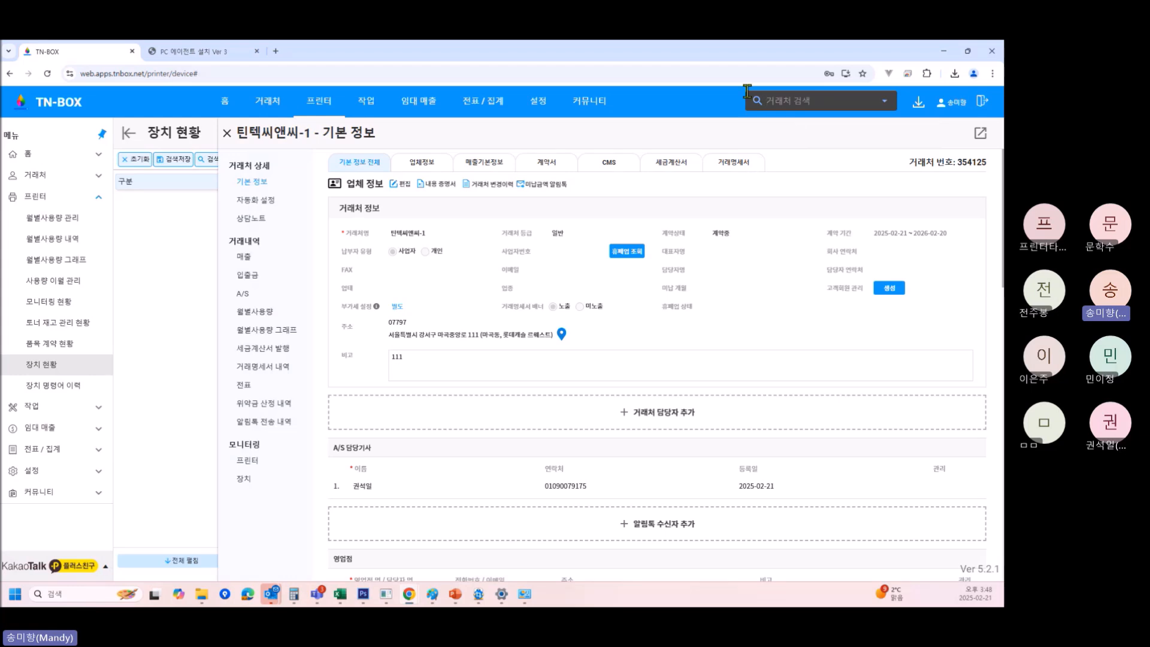
{"action": "scroll", "coordinate": [575, 396], "scroll_direction": "down", "scroll_amount": 5}
{"action": "scroll", "coordinate": [573, 403], "scroll_direction": "down", "scroll_amount": 10}
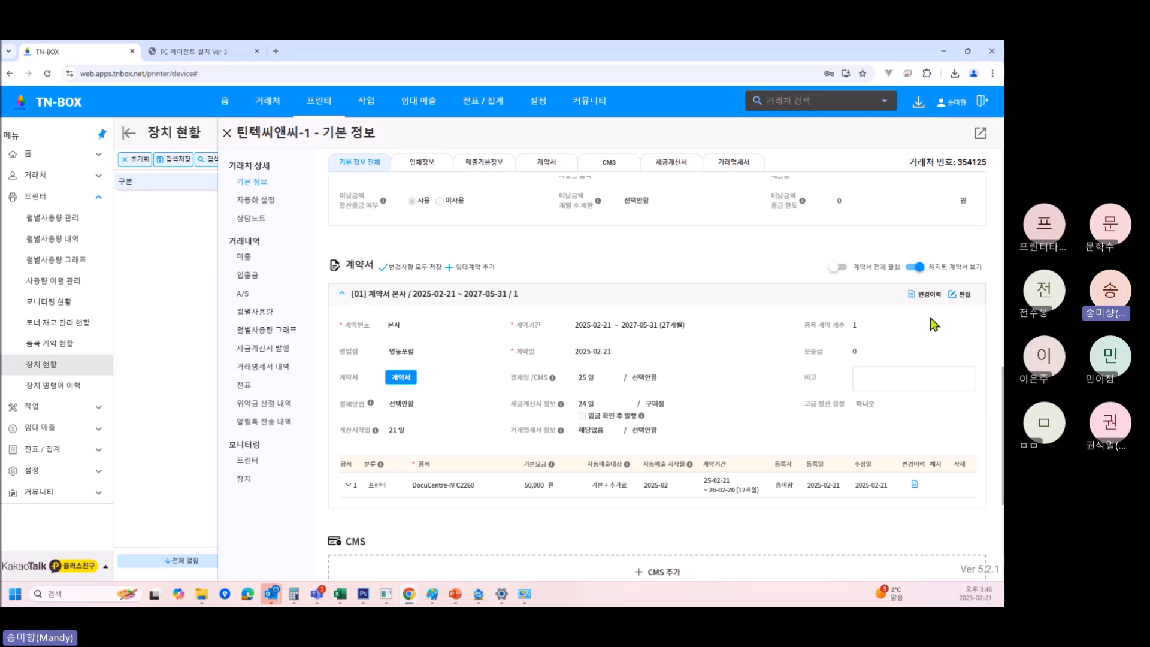
{"action": "left_click", "coordinate": [960, 295]}
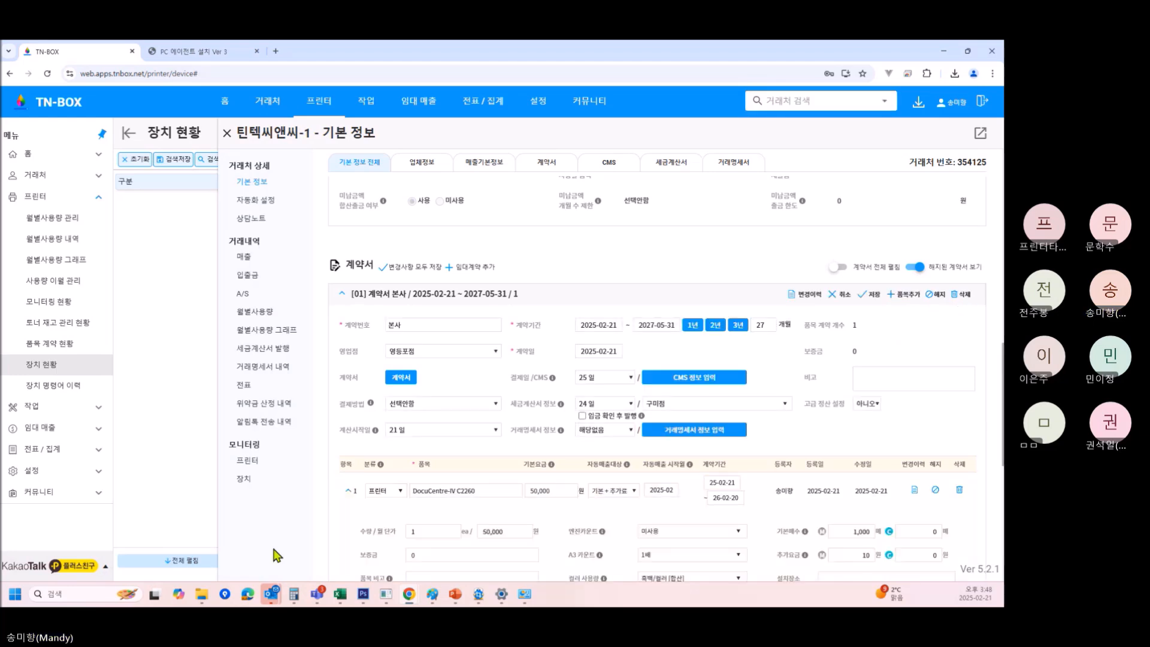
{"action": "scroll", "coordinate": [488, 475], "scroll_direction": "down", "scroll_amount": 2}
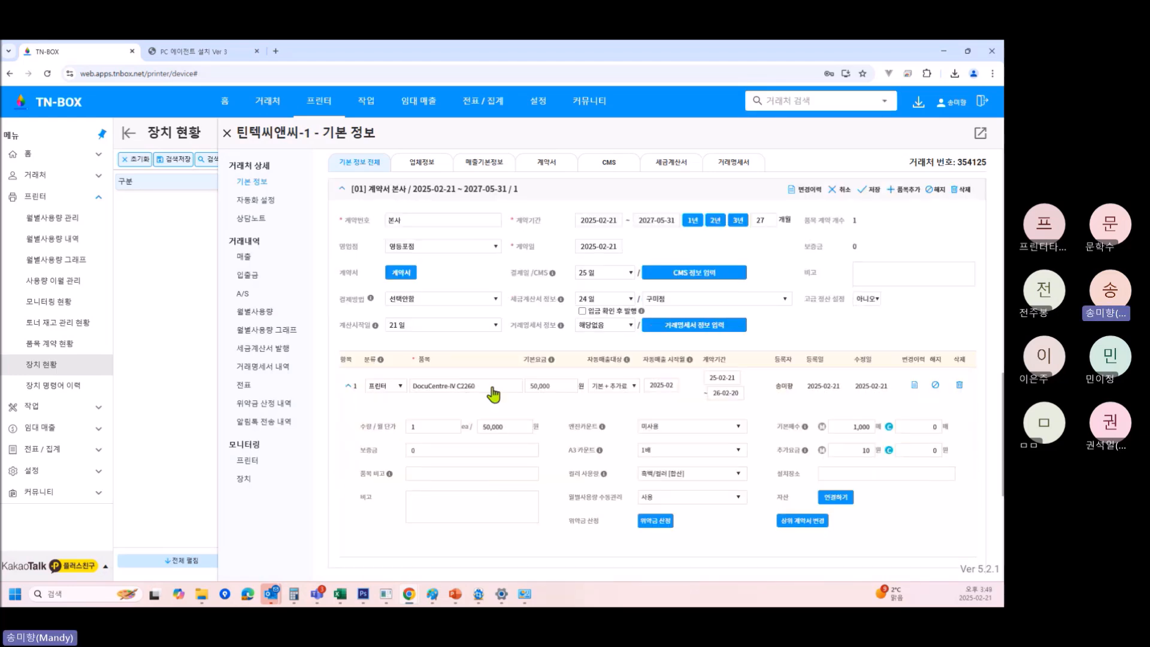
Replace the contract item DocuCentre-IV C2260 with the monitored HP OfficeJet Pro 9010 series and save.
{"action": "left_click", "coordinate": [492, 388]}
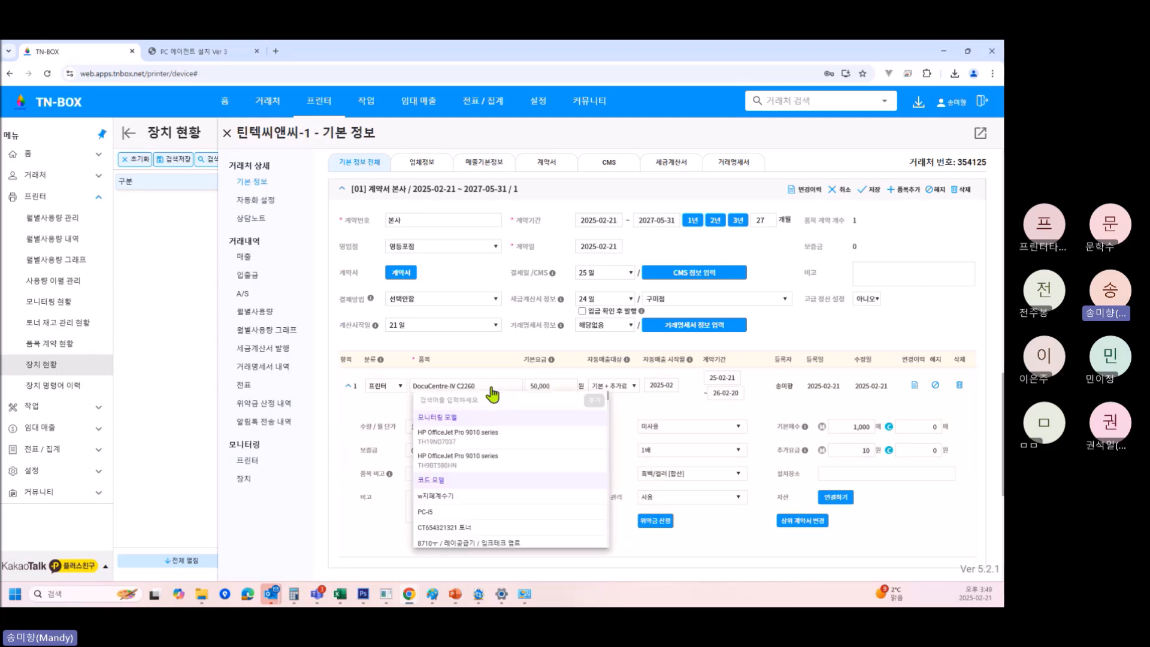
{"action": "left_click", "coordinate": [485, 442]}
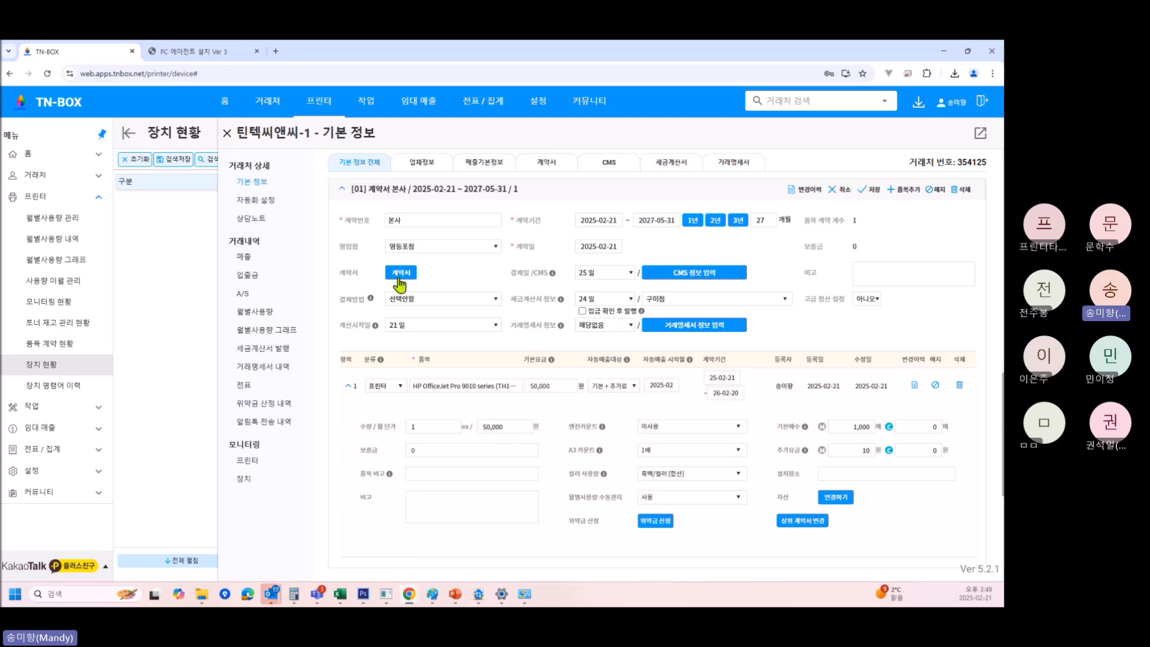
{"action": "left_click", "coordinate": [876, 190]}
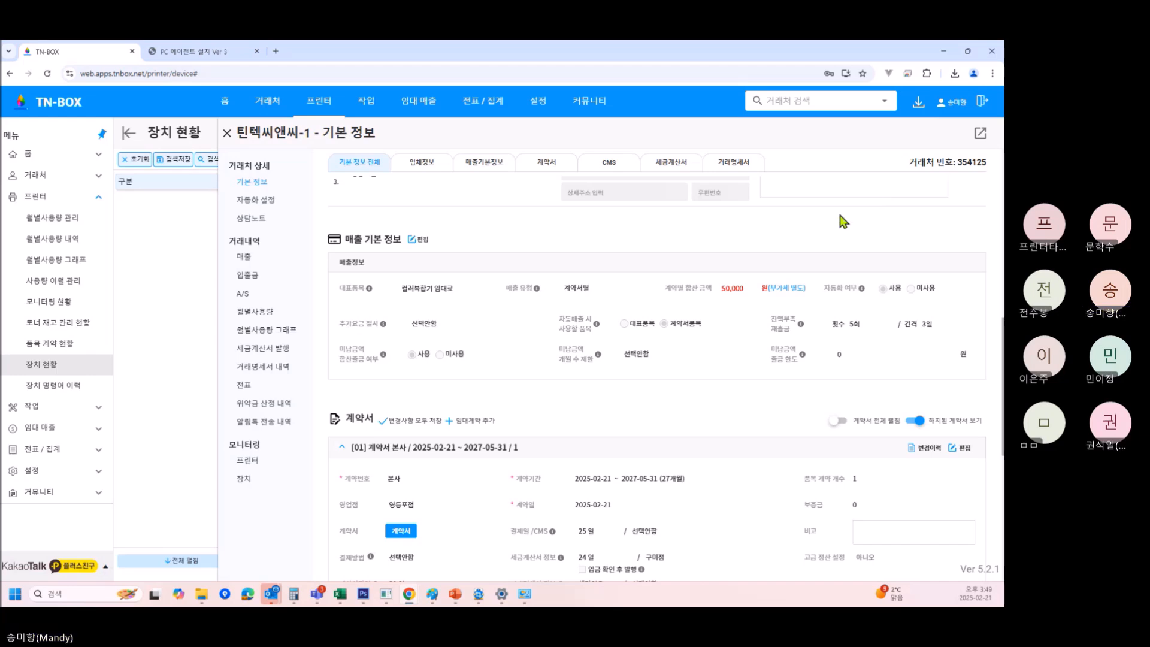
{"action": "scroll", "coordinate": [764, 292], "scroll_direction": "down", "scroll_amount": 7}
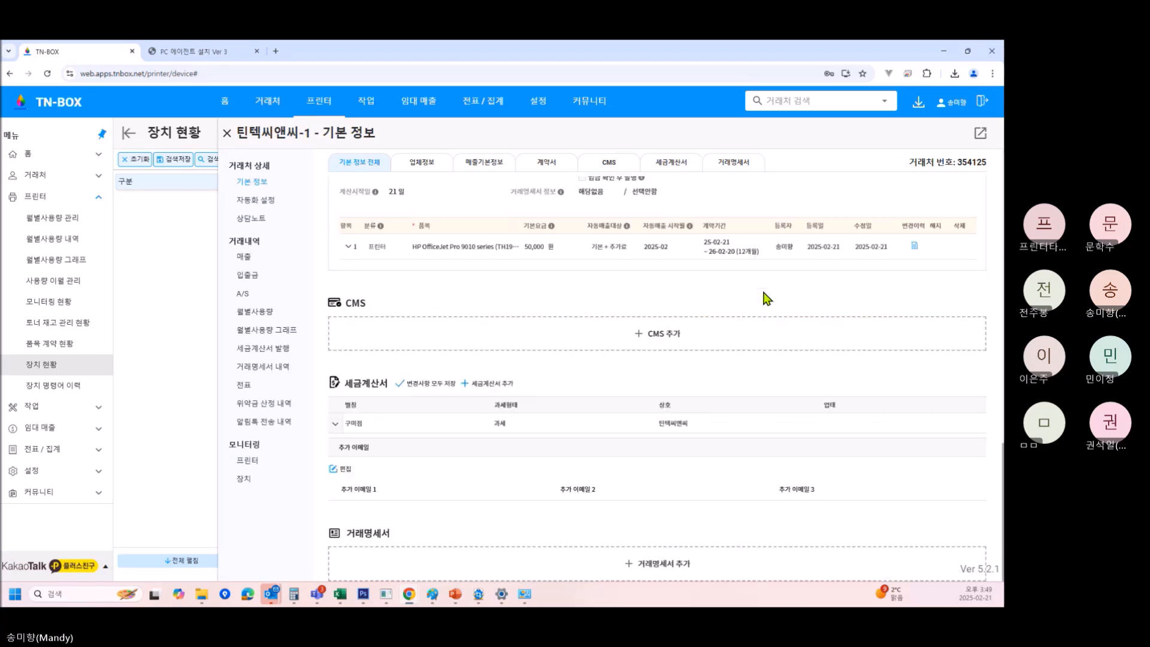
{"action": "scroll", "coordinate": [723, 316], "scroll_direction": "up", "scroll_amount": 3}
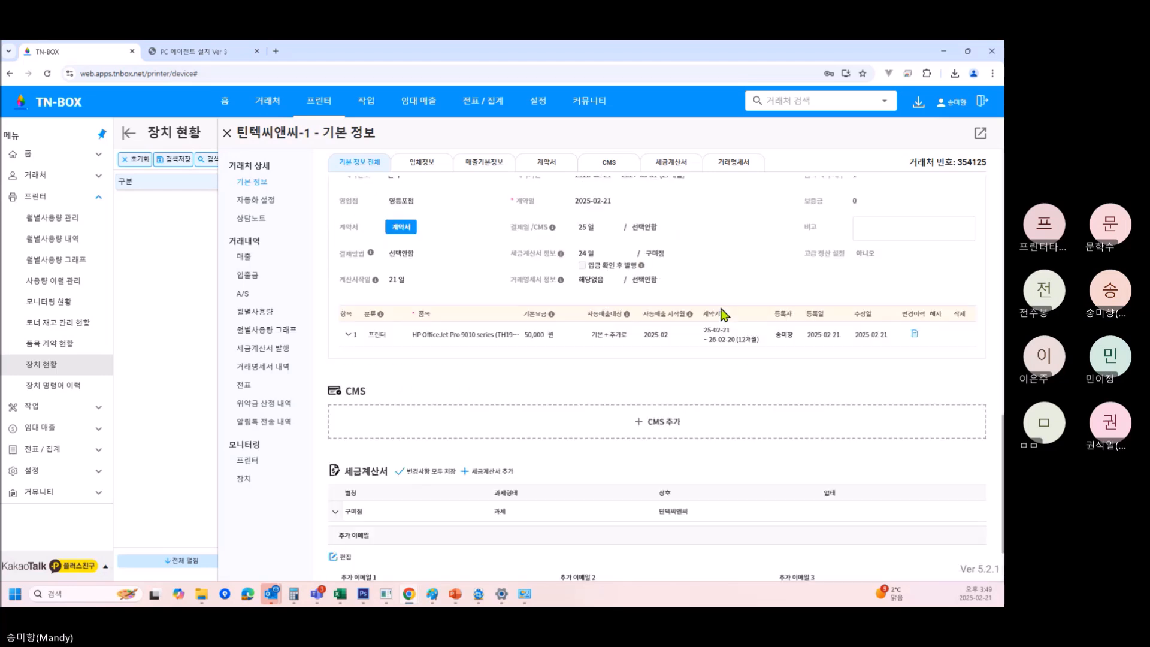
{"action": "scroll", "coordinate": [725, 314], "scroll_direction": "up", "scroll_amount": 3}
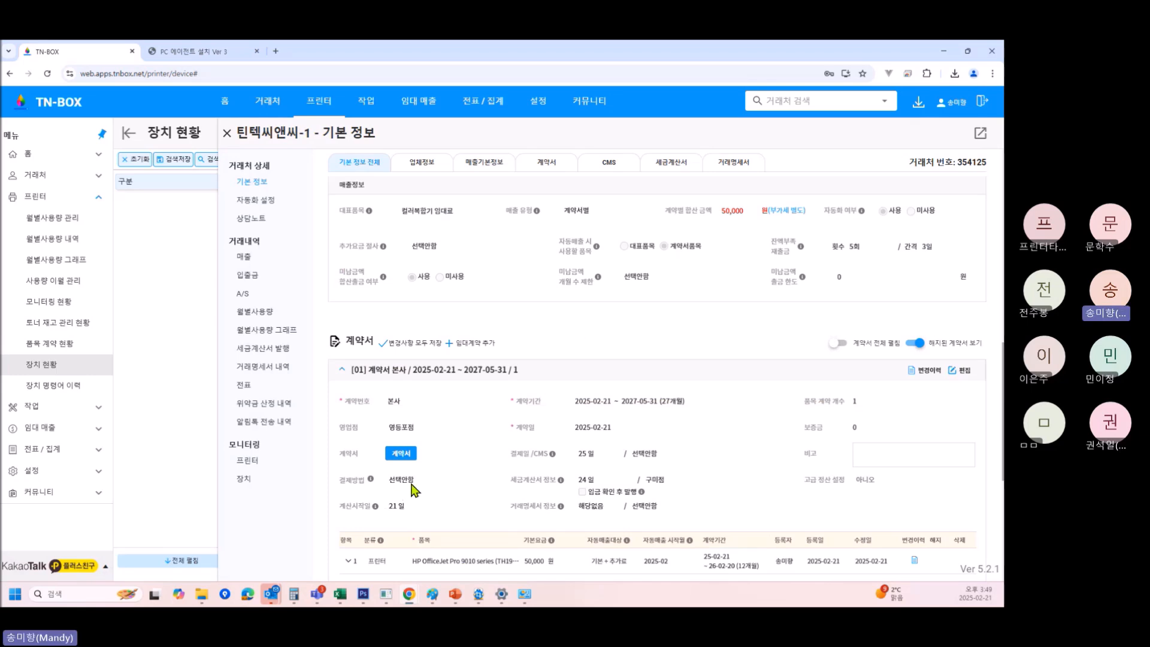
{"action": "scroll", "coordinate": [412, 489], "scroll_direction": "up", "scroll_amount": 3}
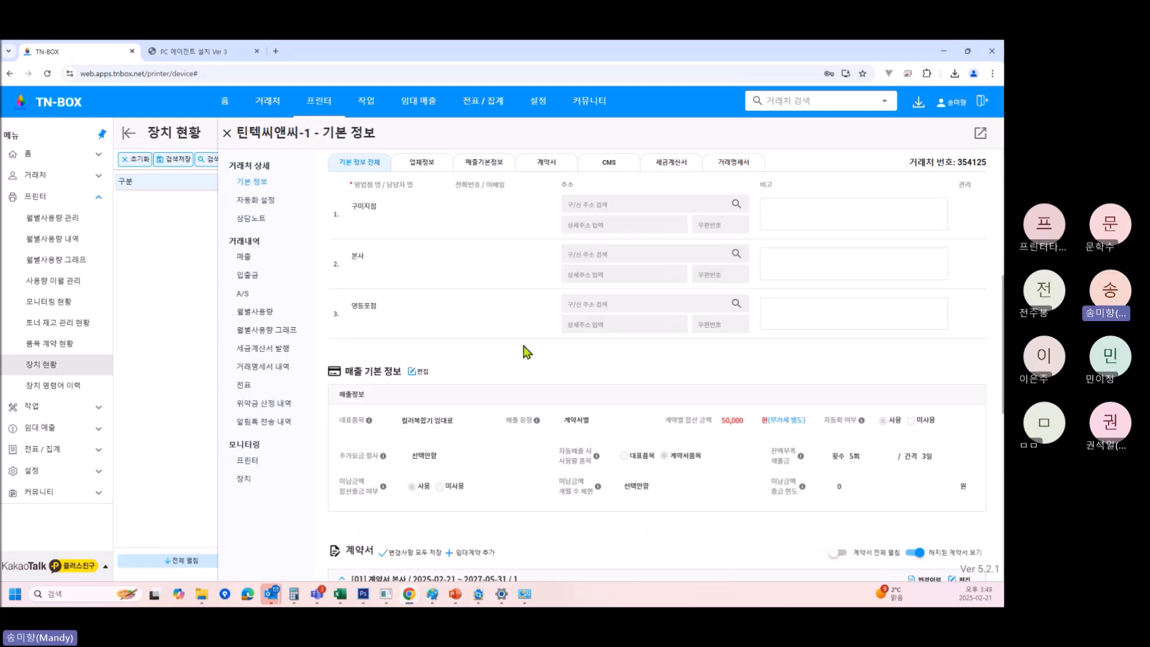
{"action": "scroll", "coordinate": [497, 362], "scroll_direction": "up", "scroll_amount": 1}
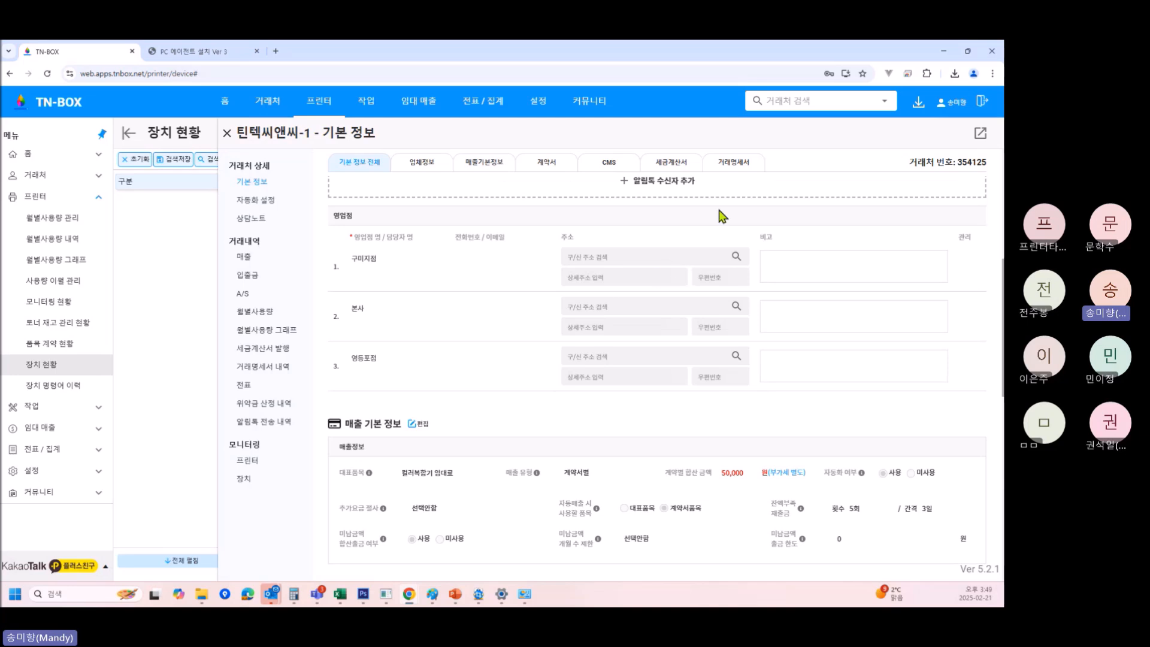
{"action": "scroll", "coordinate": [545, 378], "scroll_direction": "up", "scroll_amount": 3}
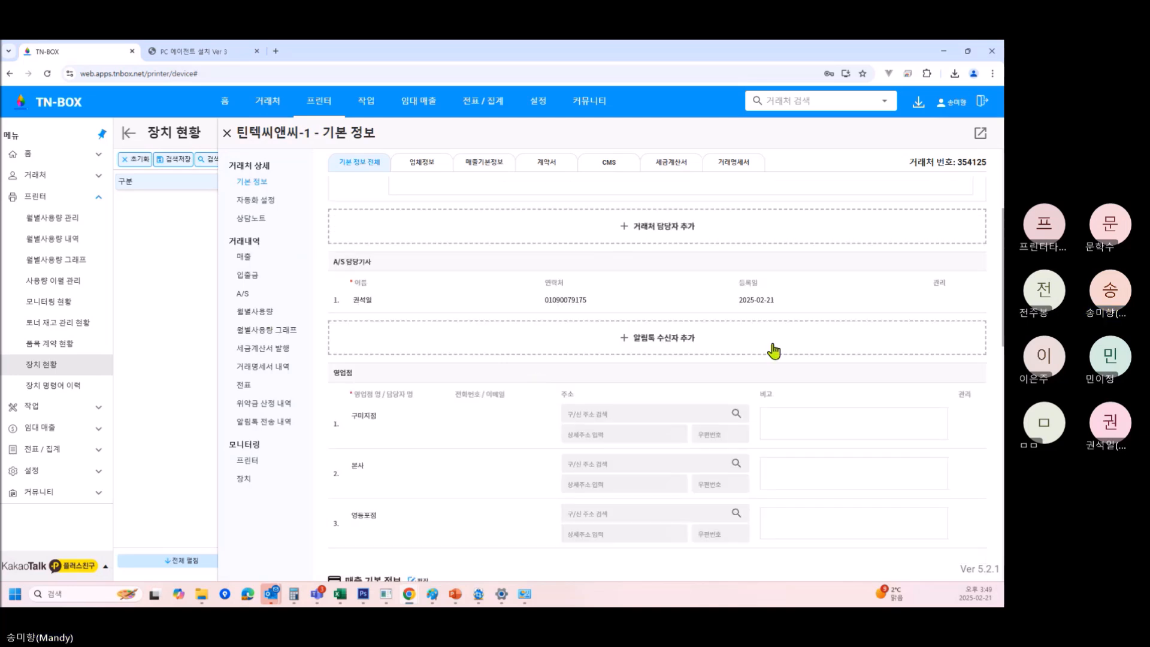
{"action": "scroll", "coordinate": [649, 326], "scroll_direction": "down", "scroll_amount": 1}
{"action": "scroll", "coordinate": [471, 312], "scroll_direction": "up", "scroll_amount": 4}
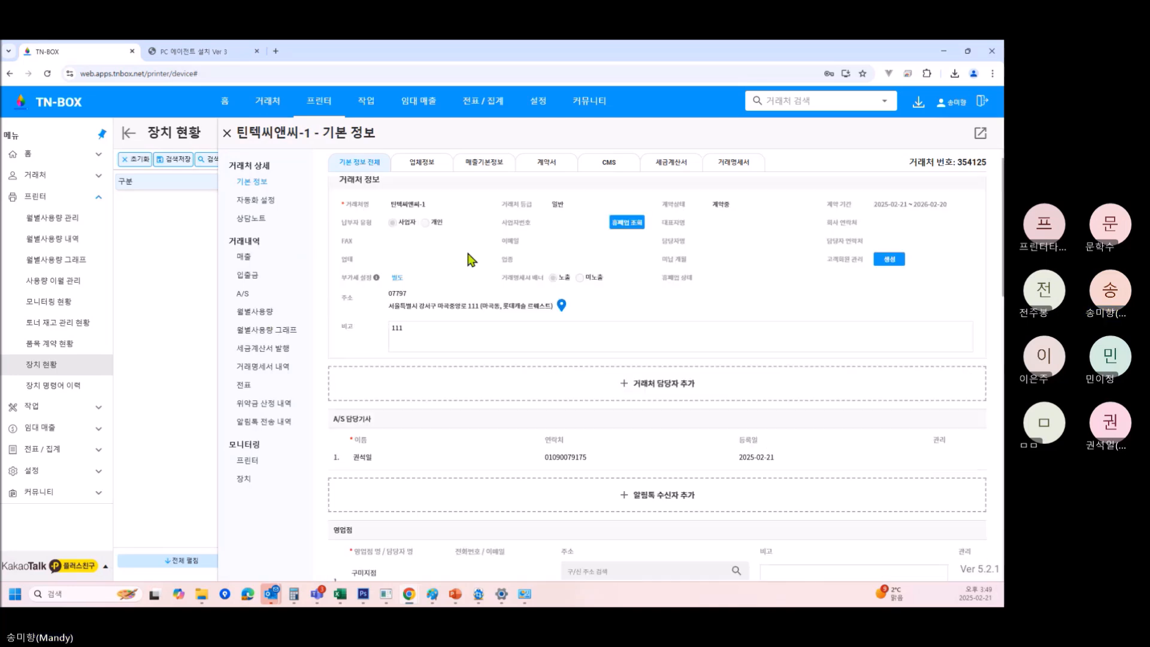
{"action": "scroll", "coordinate": [464, 251], "scroll_direction": "up", "scroll_amount": 1}
{"action": "left_click", "coordinate": [399, 186]}
{"action": "scroll", "coordinate": [635, 422], "scroll_direction": "down", "scroll_amount": 4}
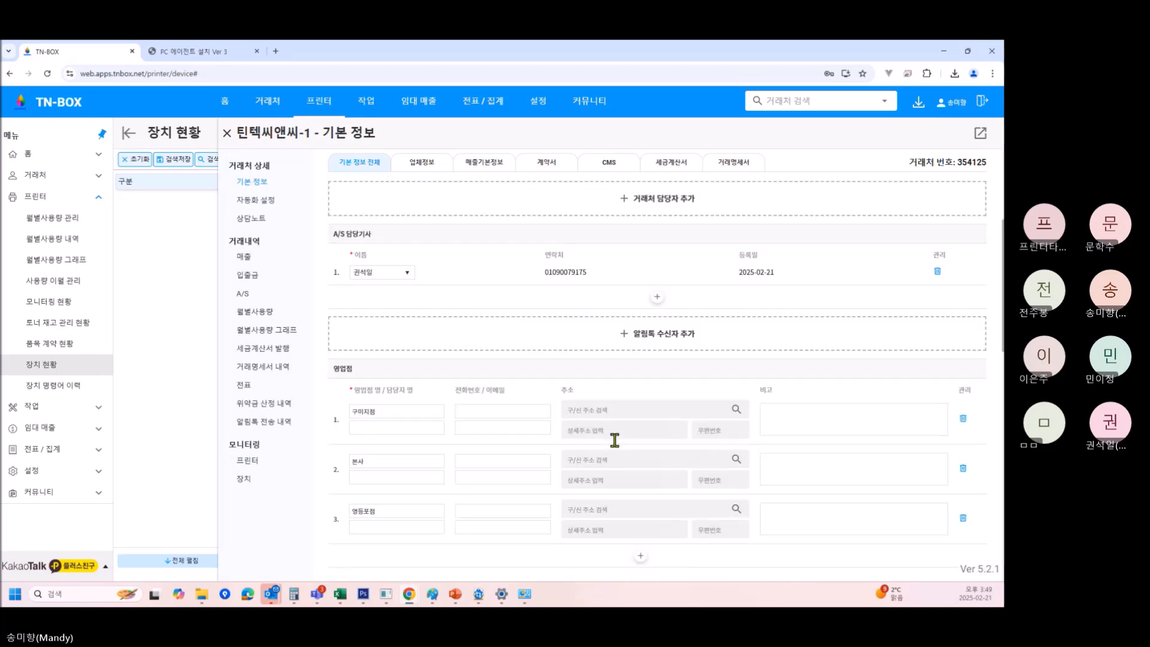
{"action": "scroll", "coordinate": [614, 440], "scroll_direction": "down", "scroll_amount": 1}
{"action": "left_click", "coordinate": [623, 328]}
{"action": "type", "text": "귀"}
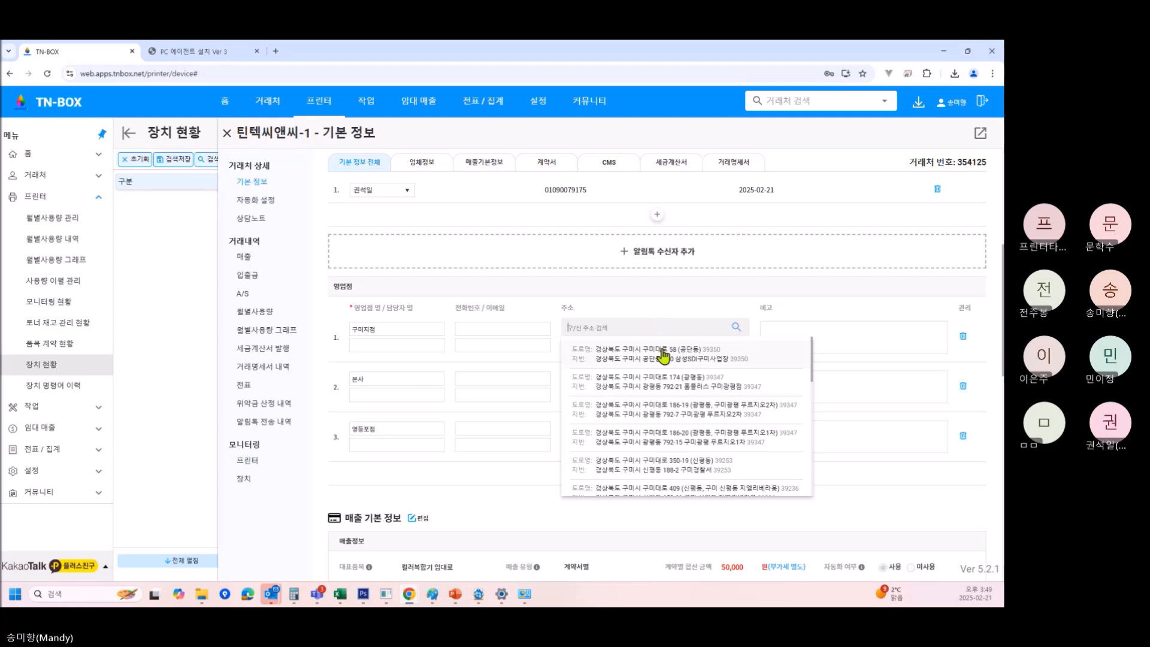
{"action": "left_click", "coordinate": [662, 352]}
{"action": "scroll", "coordinate": [427, 184], "scroll_direction": "up", "scroll_amount": 4}
{"action": "scroll", "coordinate": [427, 184], "scroll_direction": "up", "scroll_amount": 2}
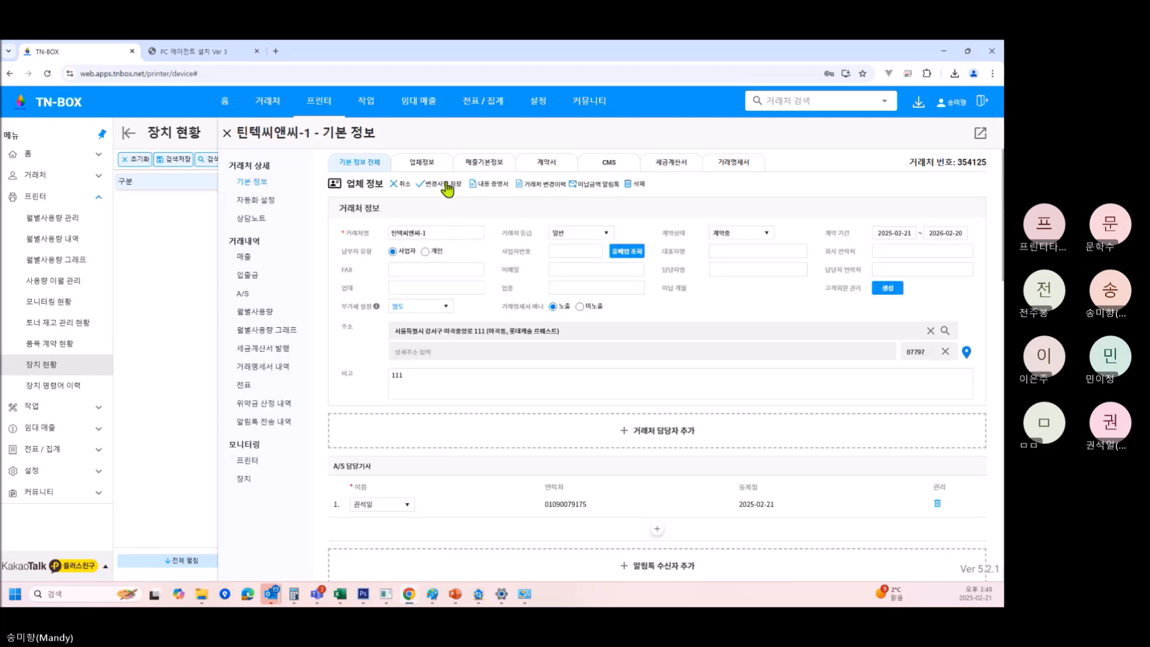
Save the client's details and show its A/S history list.
{"action": "left_click", "coordinate": [447, 185]}
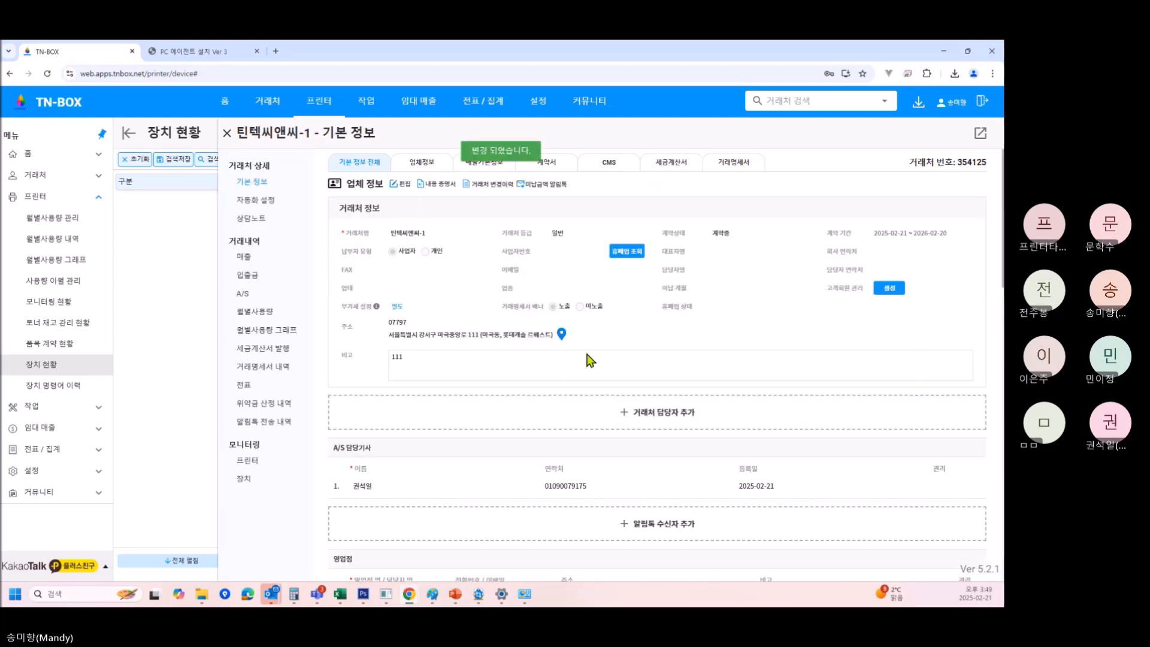
{"action": "scroll", "coordinate": [569, 399], "scroll_direction": "down", "scroll_amount": 4}
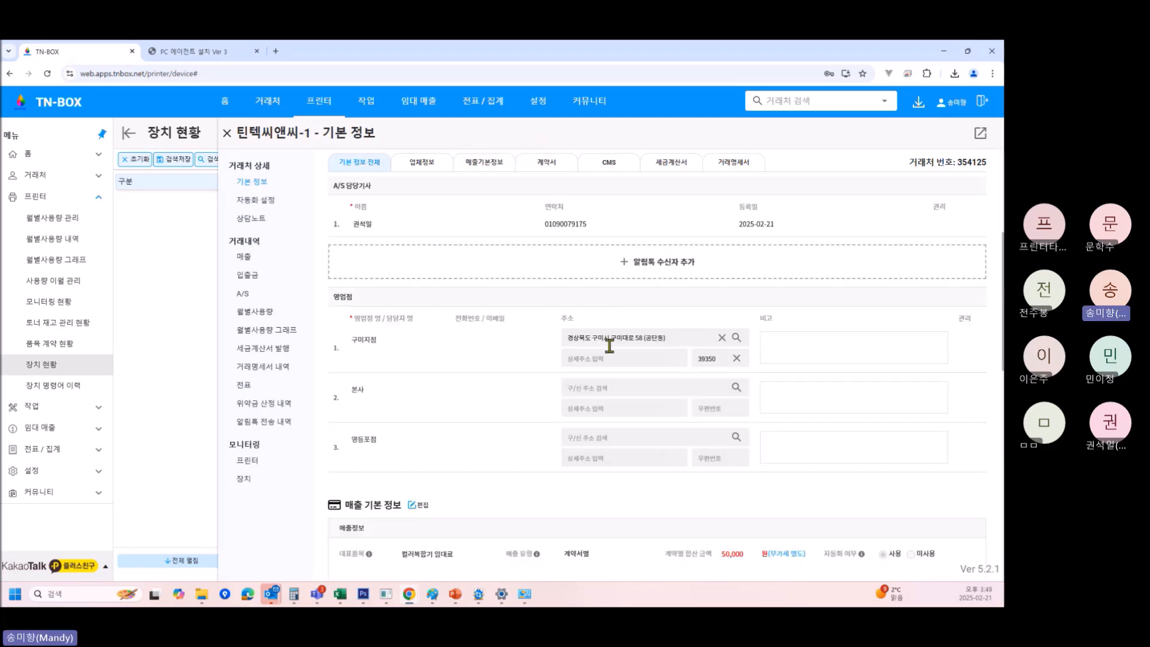
{"action": "left_click", "coordinate": [243, 295]}
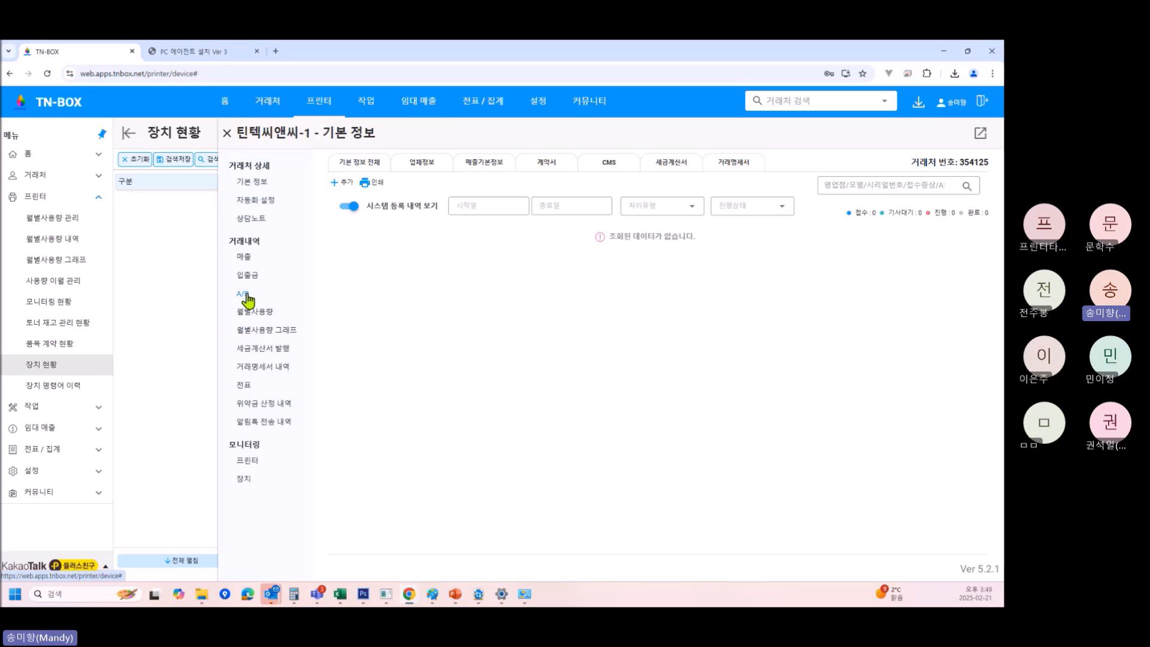
Start an A/S request for the HP OfficeJet Pro 9010 series, discard it, and return to 업체정보.
{"action": "left_click", "coordinate": [343, 183]}
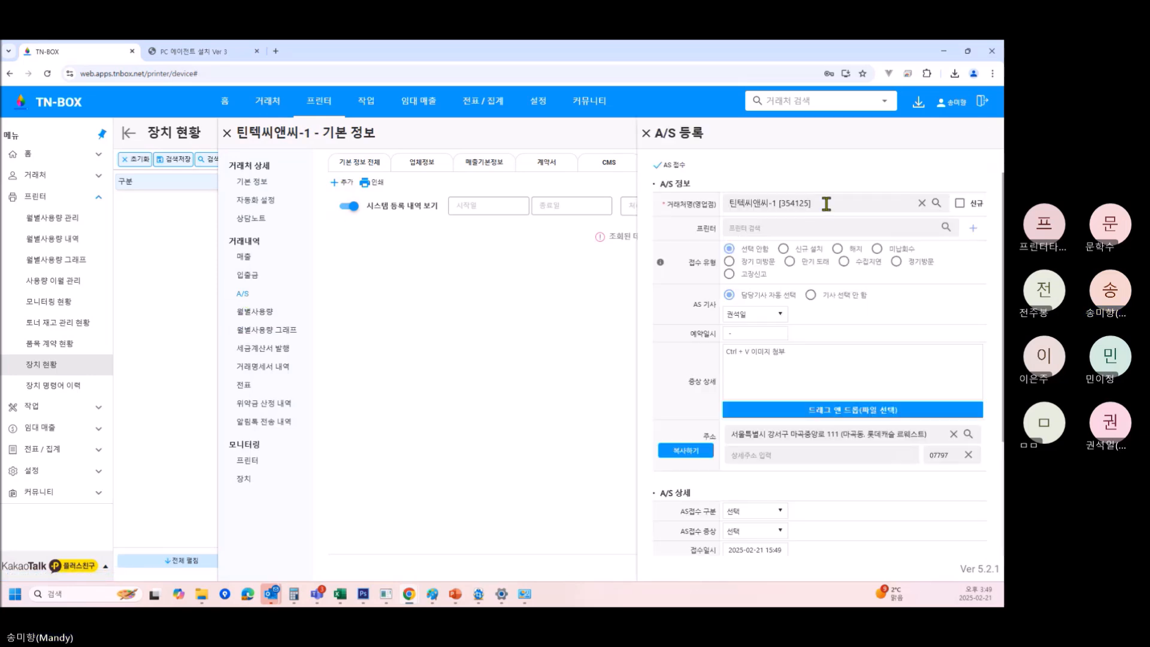
{"action": "left_click", "coordinate": [800, 229]}
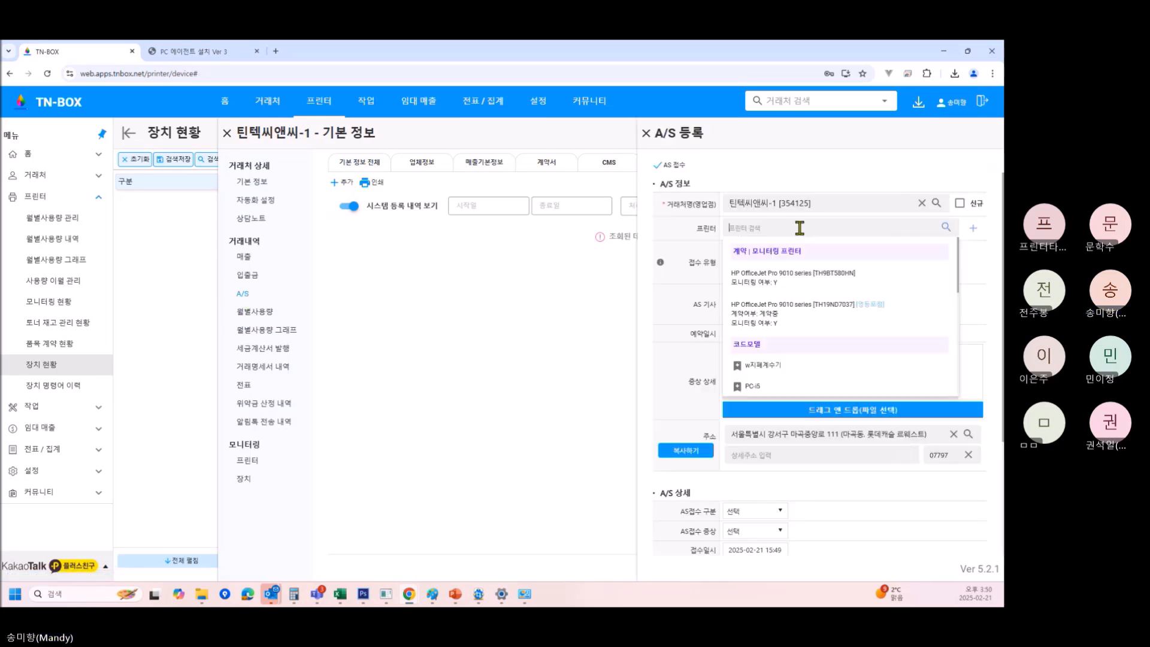
{"action": "left_click", "coordinate": [817, 315]}
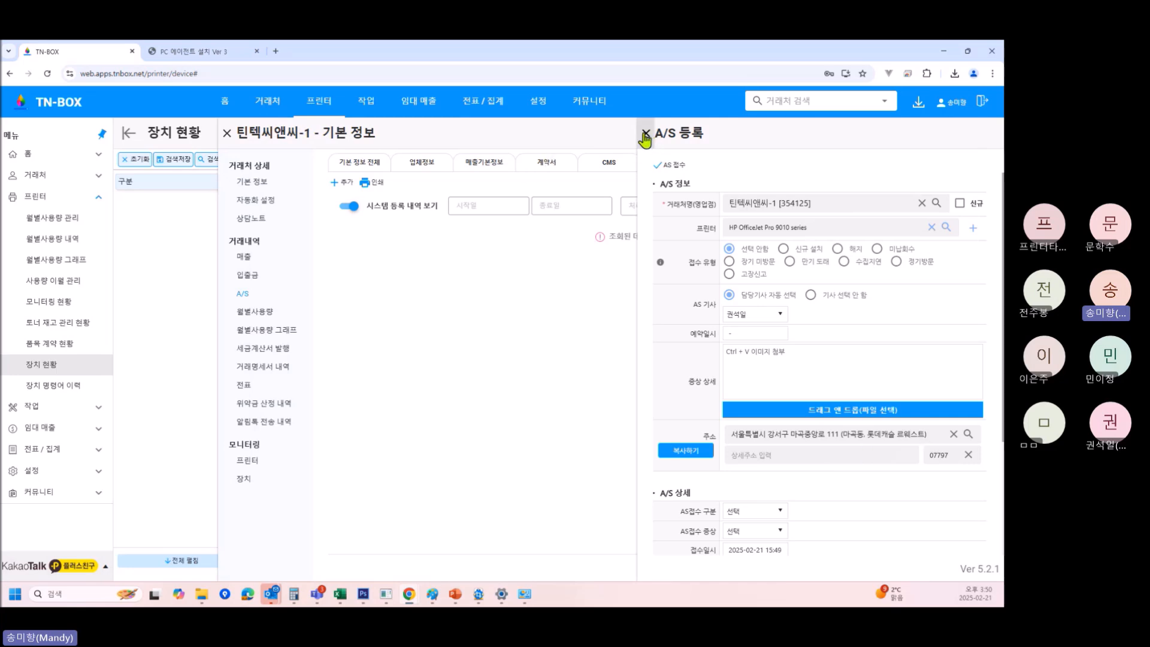
{"action": "left_click", "coordinate": [646, 133]}
{"action": "left_click", "coordinate": [422, 163]}
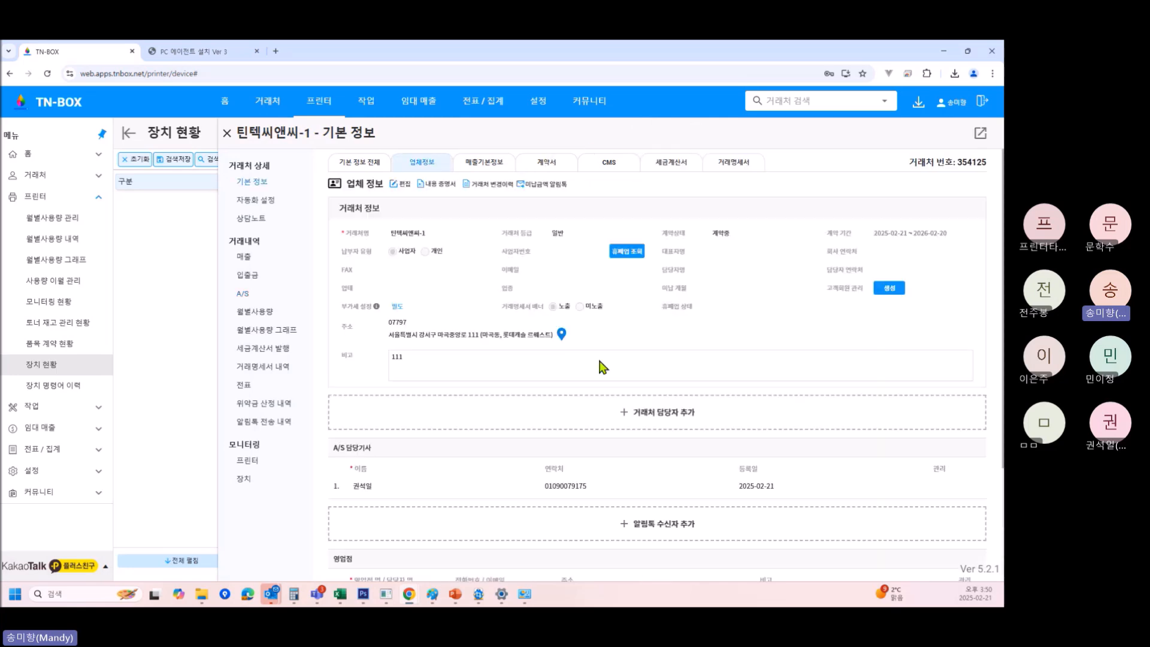
Set the 영등포점 branch address to a 영등포구 result from the address search.
{"action": "scroll", "coordinate": [599, 369], "scroll_direction": "down", "scroll_amount": 3}
{"action": "scroll", "coordinate": [438, 181], "scroll_direction": "up", "scroll_amount": 3}
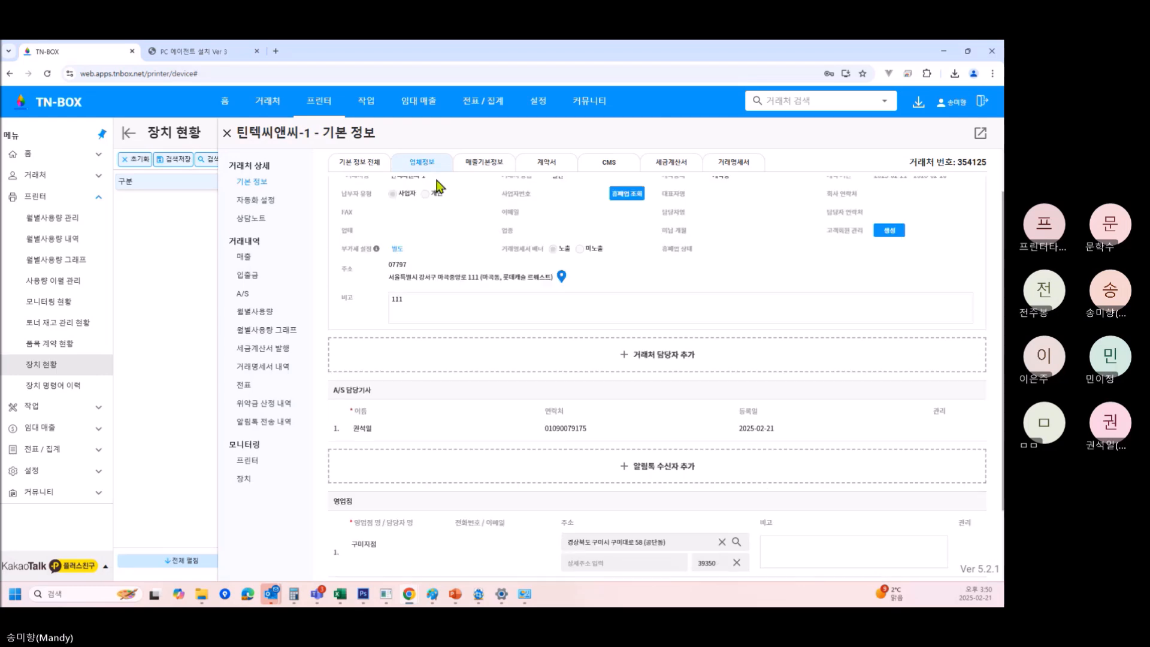
{"action": "left_click", "coordinate": [403, 185]}
{"action": "scroll", "coordinate": [725, 336], "scroll_direction": "down", "scroll_amount": 4}
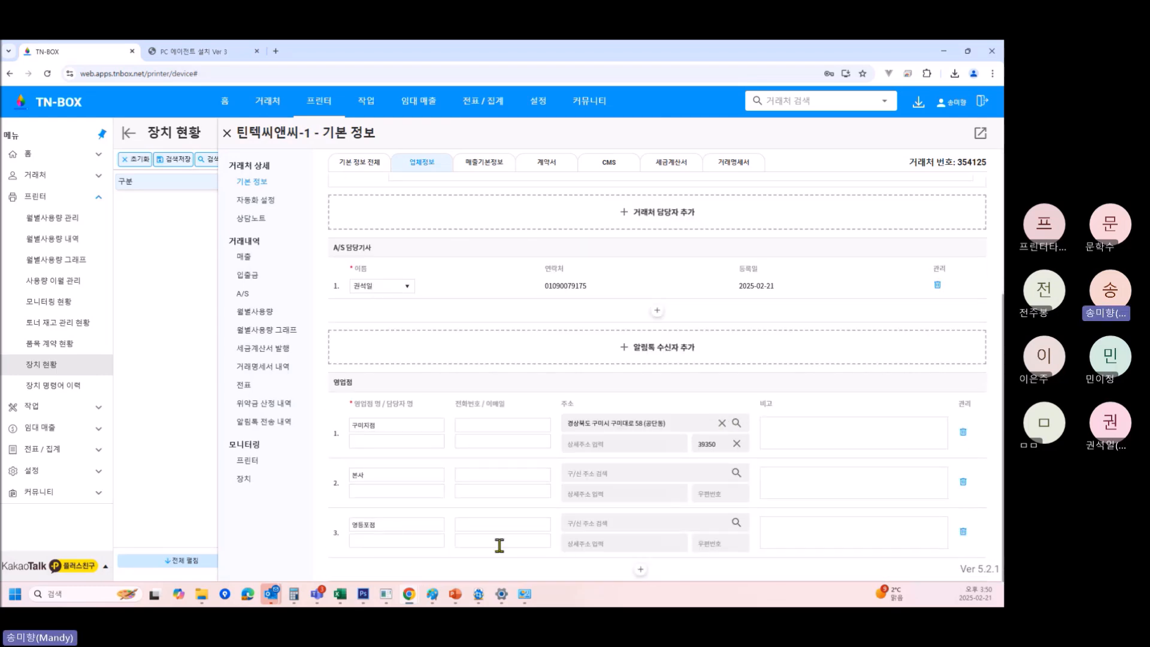
{"action": "left_click", "coordinate": [630, 523]}
{"action": "type", "text": "영"}
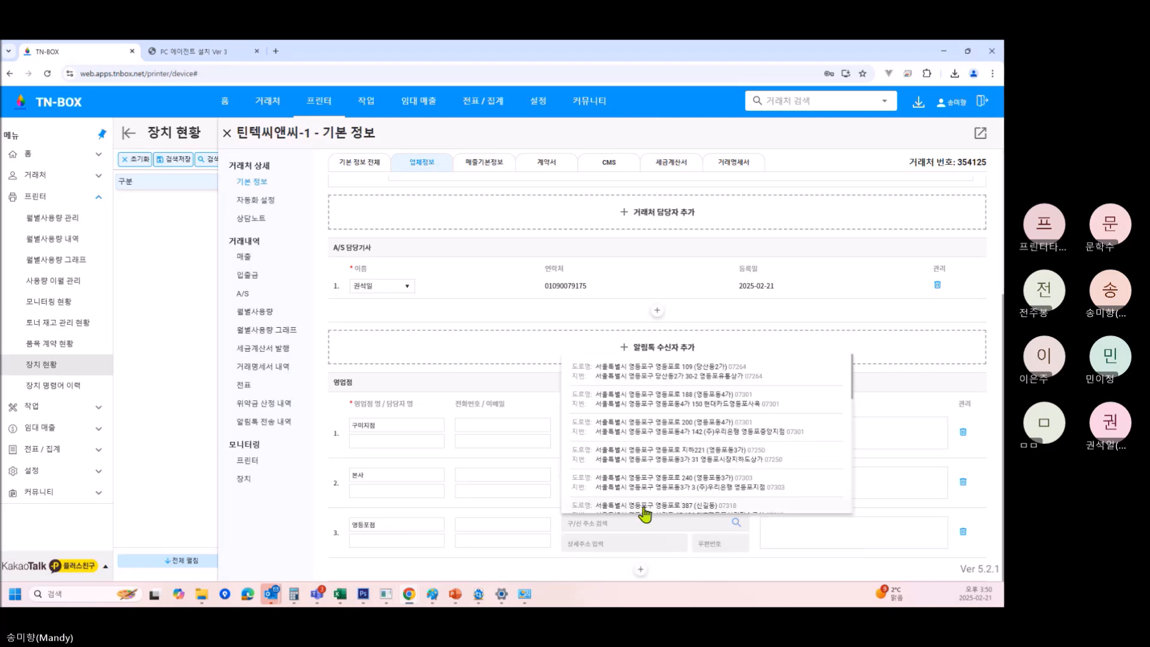
{"action": "left_click", "coordinate": [668, 375]}
Save the updated branch details, open the A/S list and start a new A/S request.
{"action": "scroll", "coordinate": [661, 364], "scroll_direction": "up", "scroll_amount": 2}
{"action": "scroll", "coordinate": [661, 367], "scroll_direction": "up", "scroll_amount": 3}
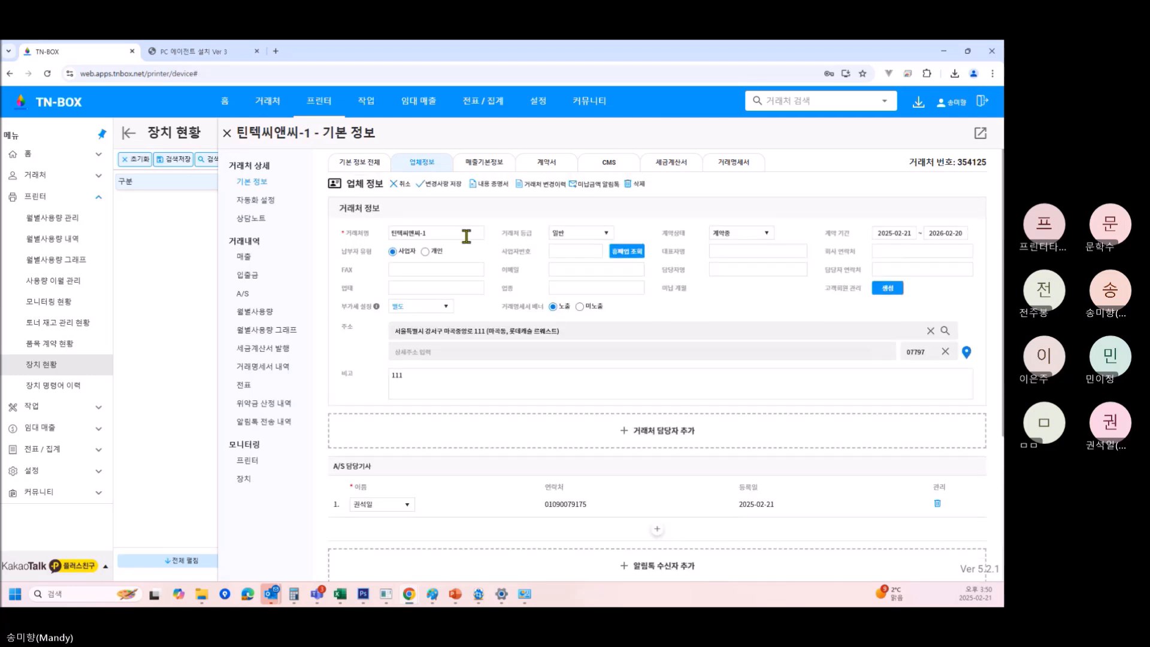
{"action": "left_click", "coordinate": [462, 187]}
{"action": "left_click", "coordinate": [245, 294]}
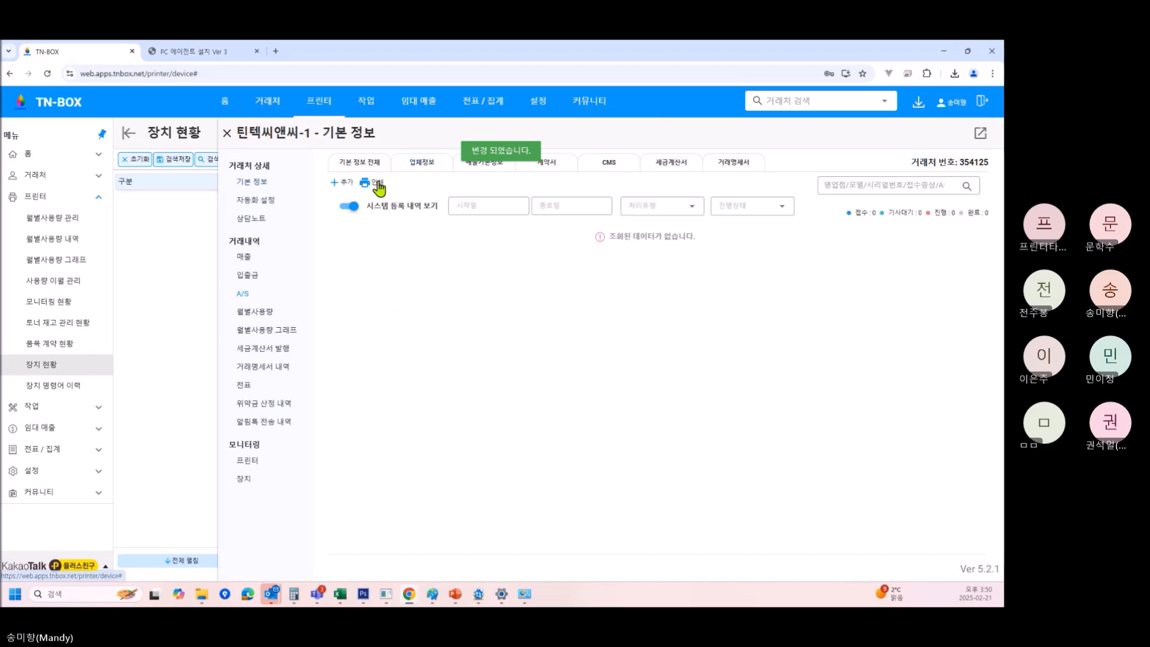
{"action": "left_click", "coordinate": [347, 183]}
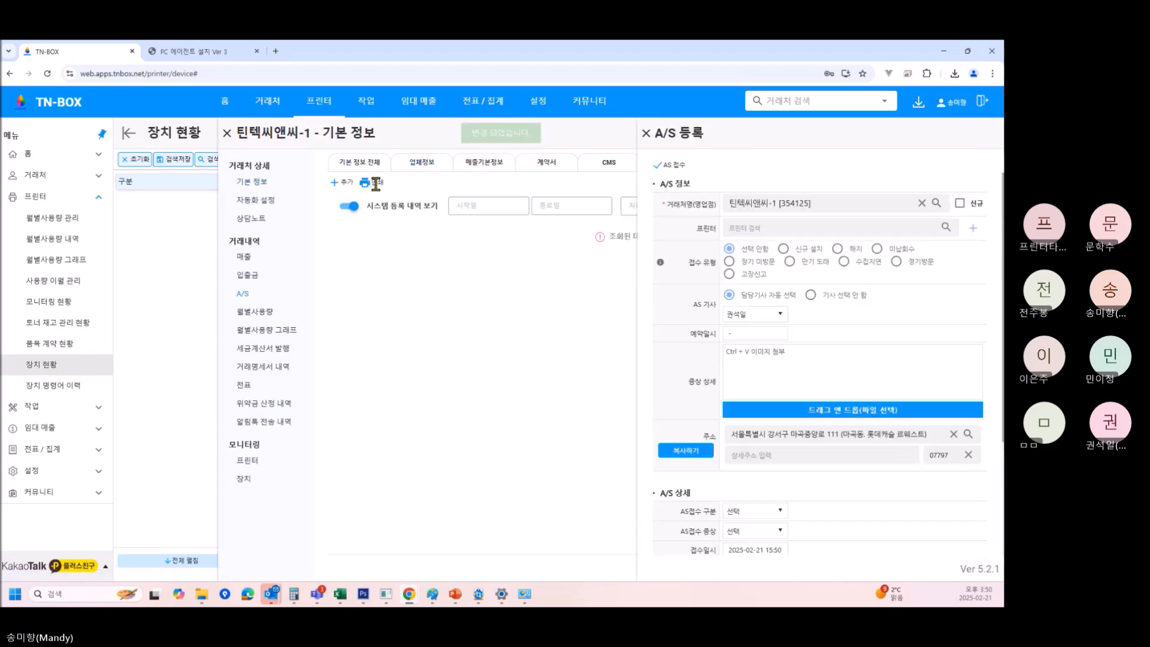
Pick the HP OfficeJet Pro 9010 series printer in the A/S form, then discard it and start over.
{"action": "left_click", "coordinate": [809, 226]}
{"action": "left_click", "coordinate": [837, 313]}
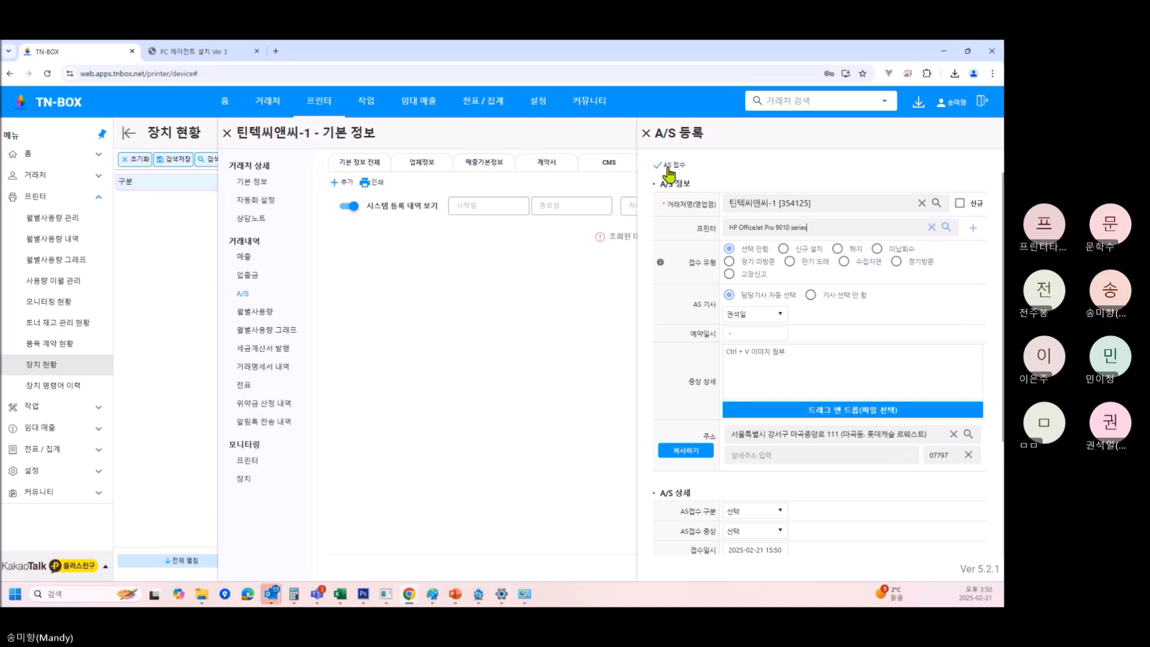
{"action": "left_click", "coordinate": [647, 133]}
{"action": "left_click", "coordinate": [344, 182]}
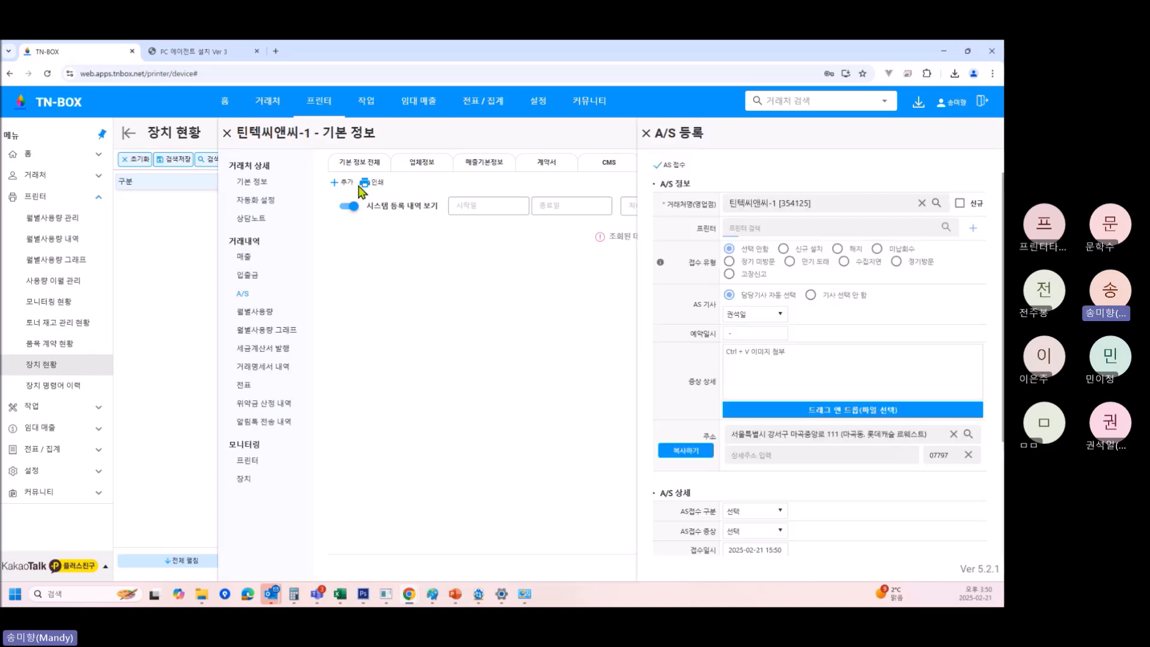
Try setting the contract's 품목 to the HP printer, cancel the edit unchanged, and return to A/S.
{"action": "left_click", "coordinate": [545, 164]}
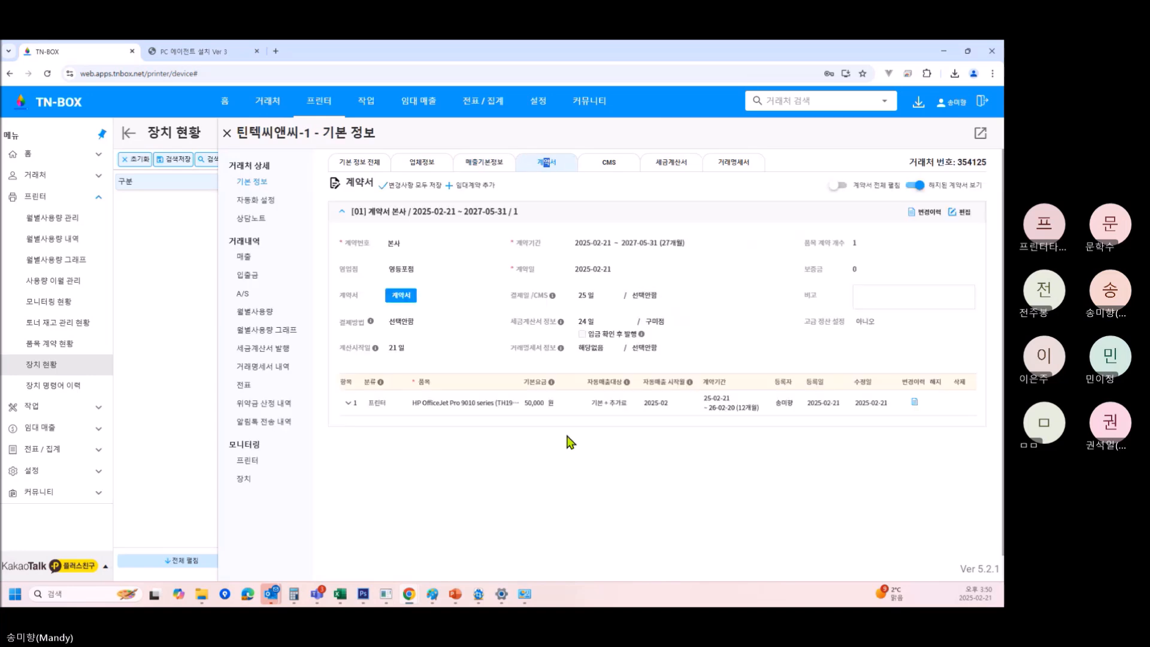
{"action": "left_click", "coordinate": [966, 216]}
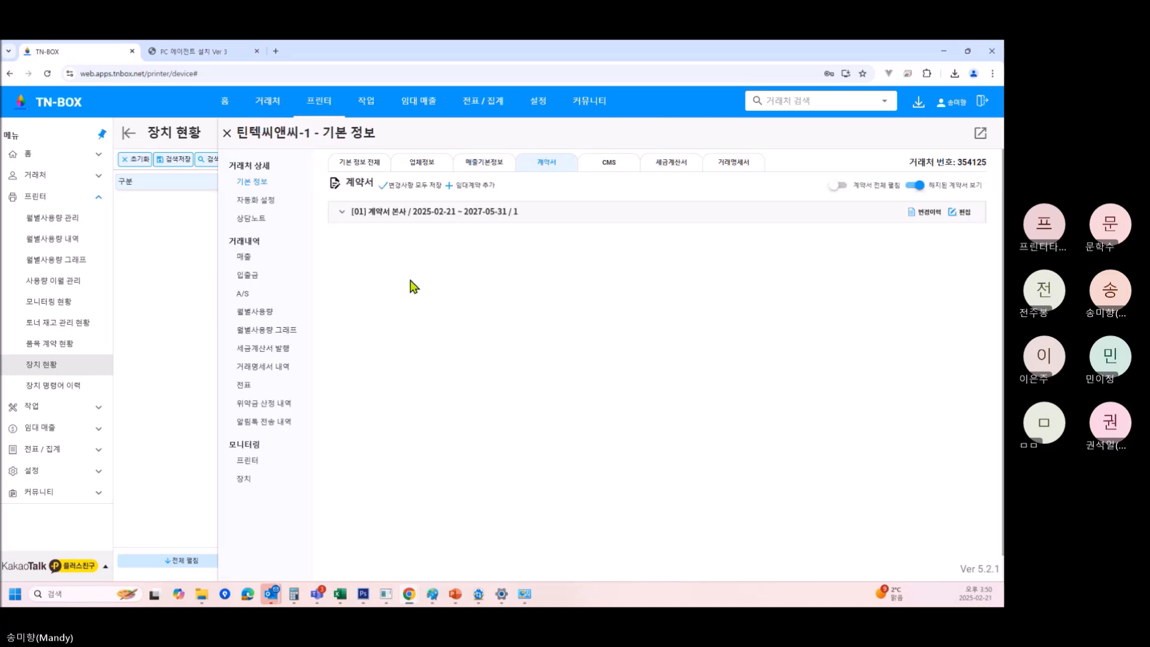
{"action": "left_click", "coordinate": [962, 212]}
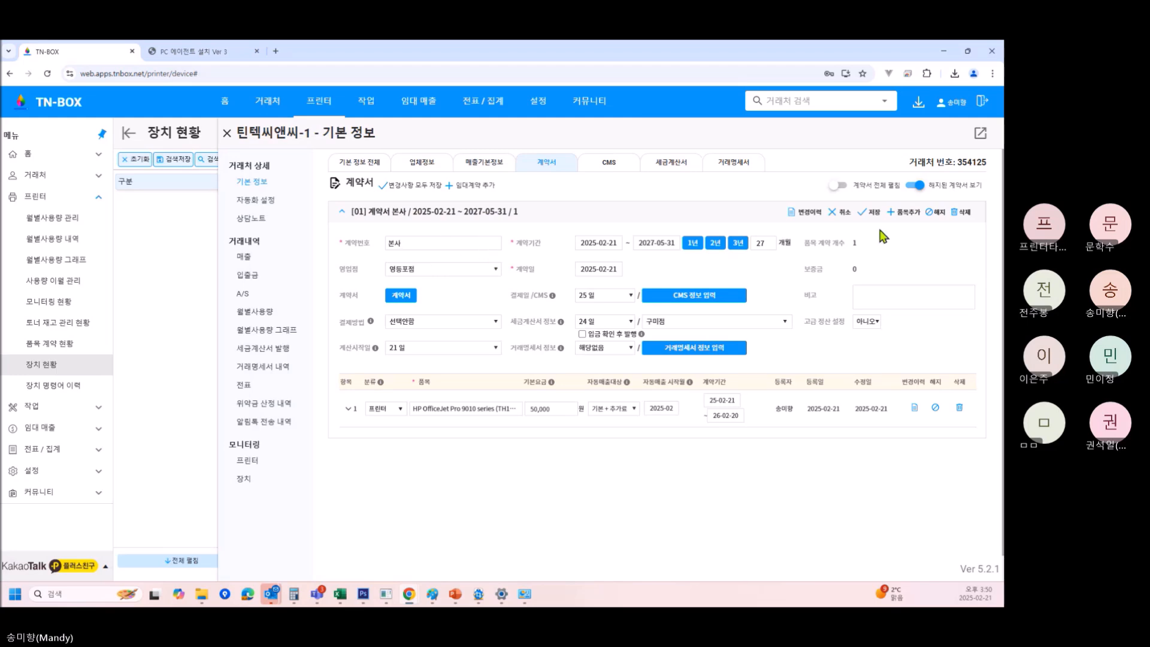
{"action": "left_click", "coordinate": [478, 415]}
{"action": "left_click", "coordinate": [488, 462]}
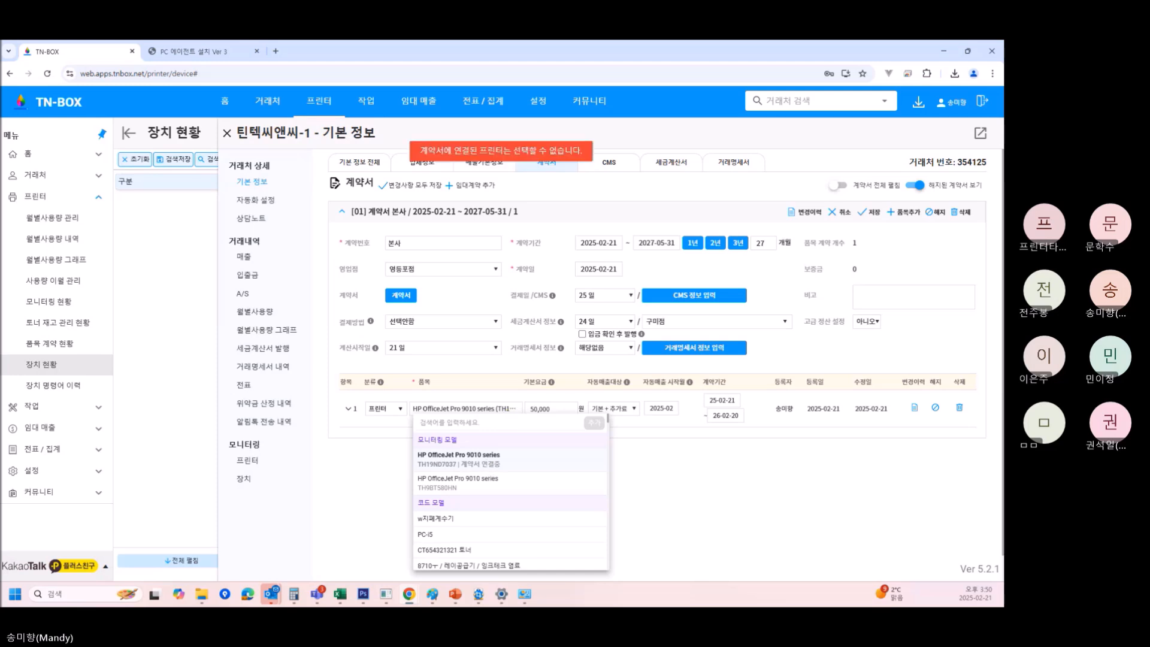
{"action": "left_click", "coordinate": [838, 213]}
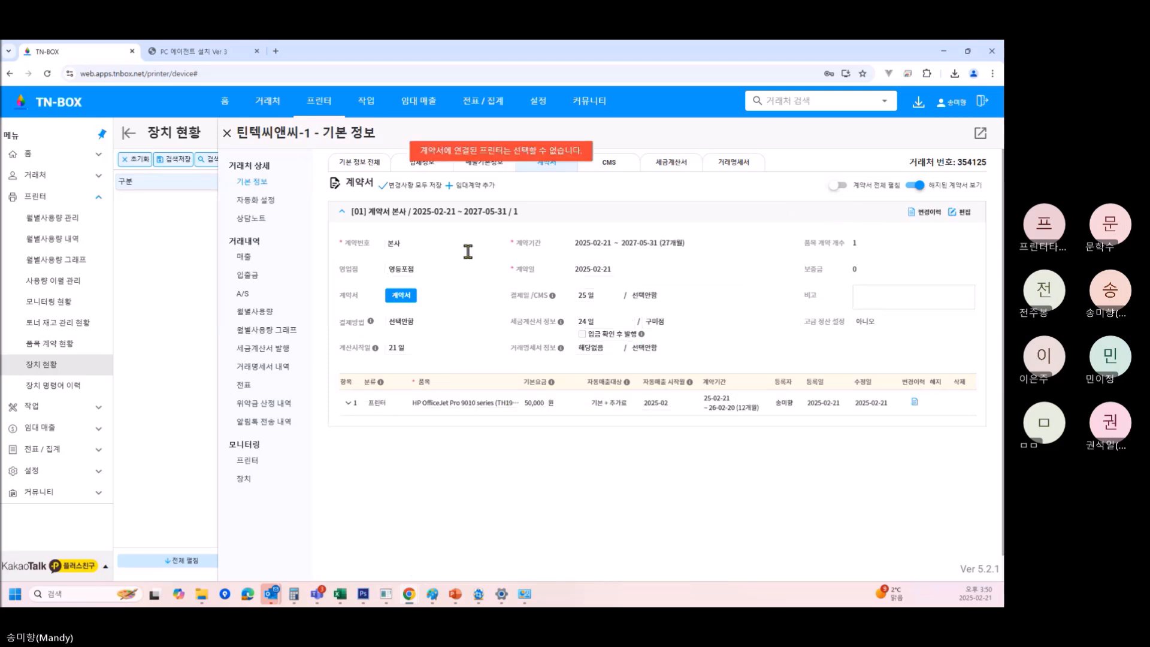
{"action": "left_click", "coordinate": [255, 297]}
Register an A/S request with the customer switched to 틴텍씨앤씨-1(영등포점), found by searching 틴.
{"action": "left_click", "coordinate": [339, 183]}
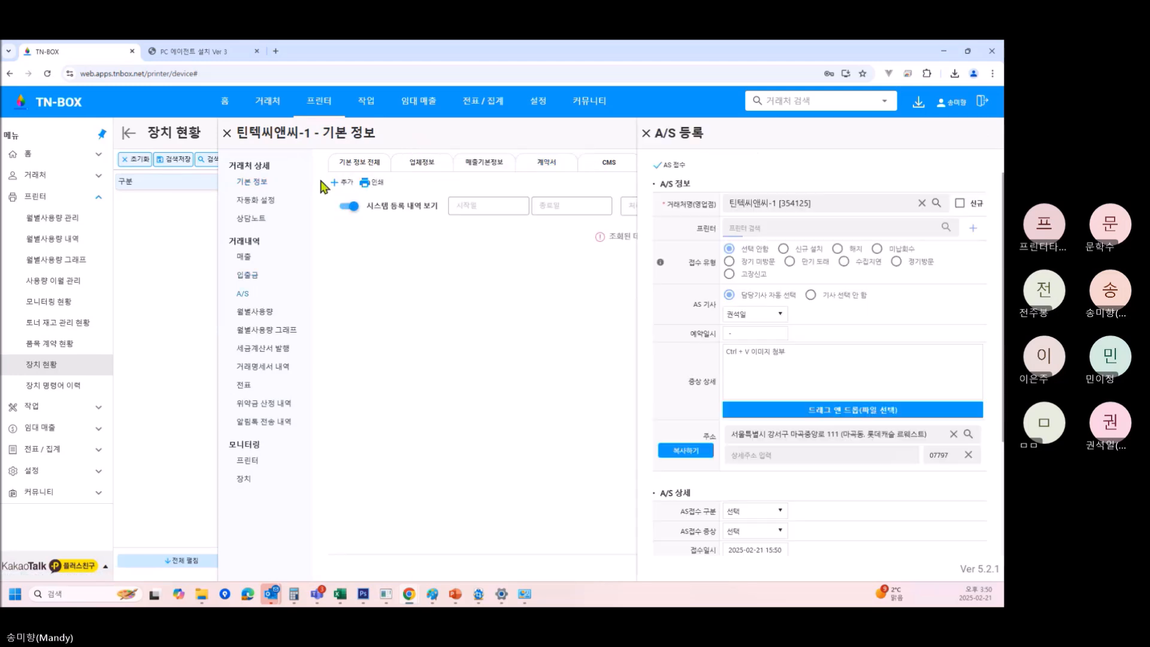
{"action": "left_click", "coordinate": [923, 203]}
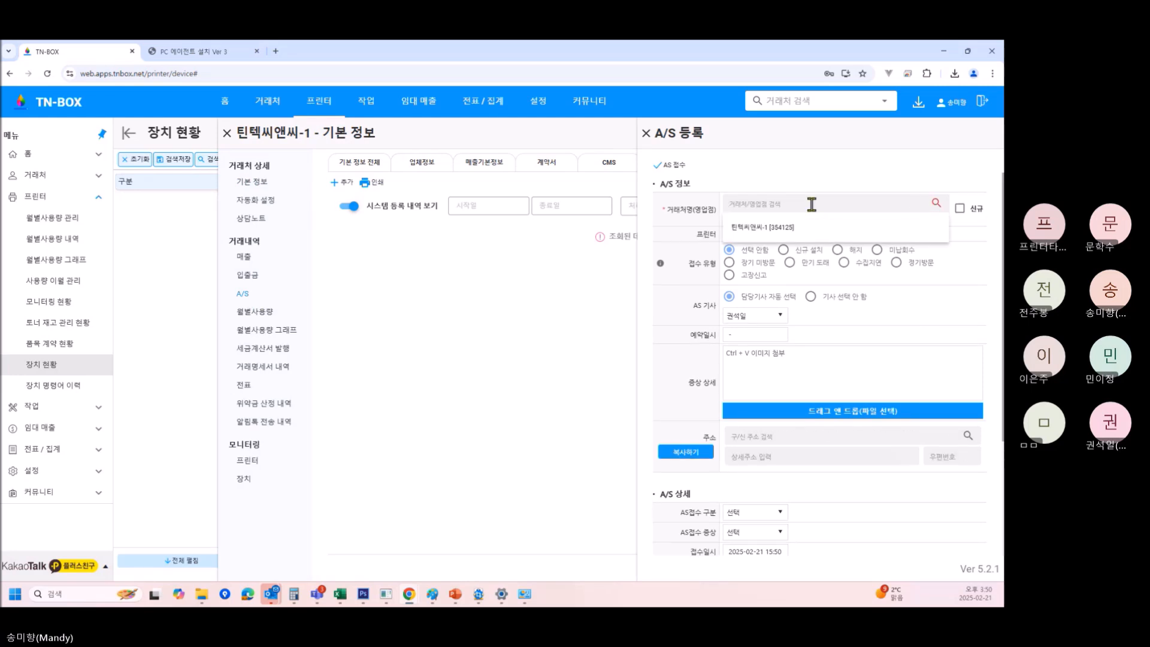
{"action": "type", "text": "틴"}
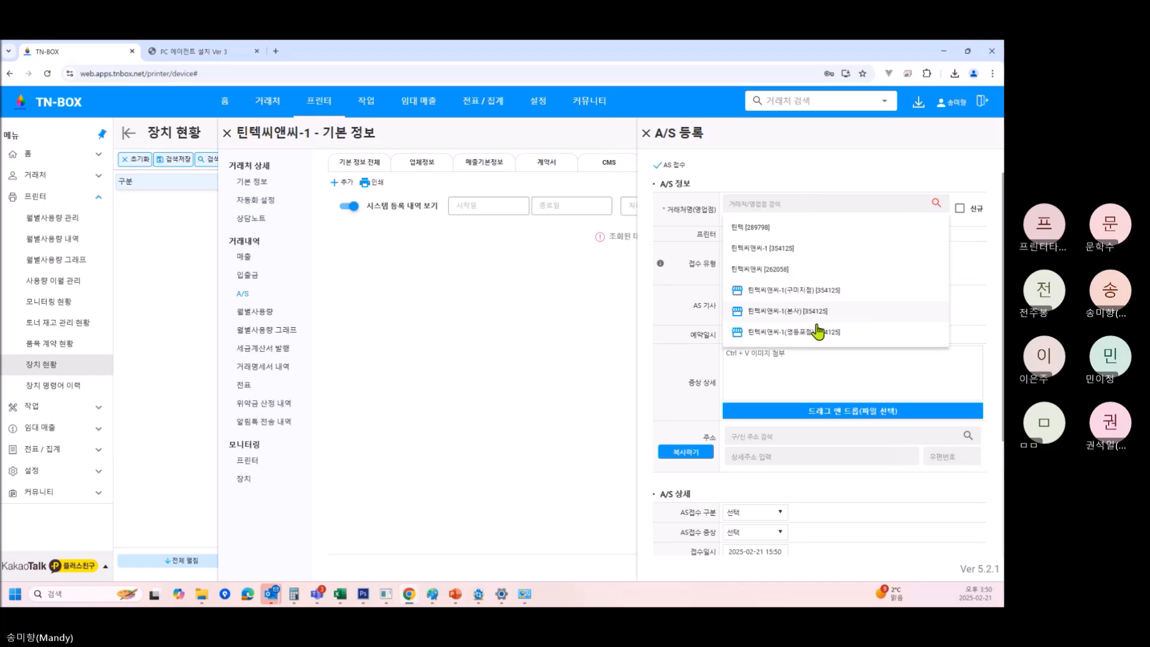
{"action": "left_click", "coordinate": [818, 331]}
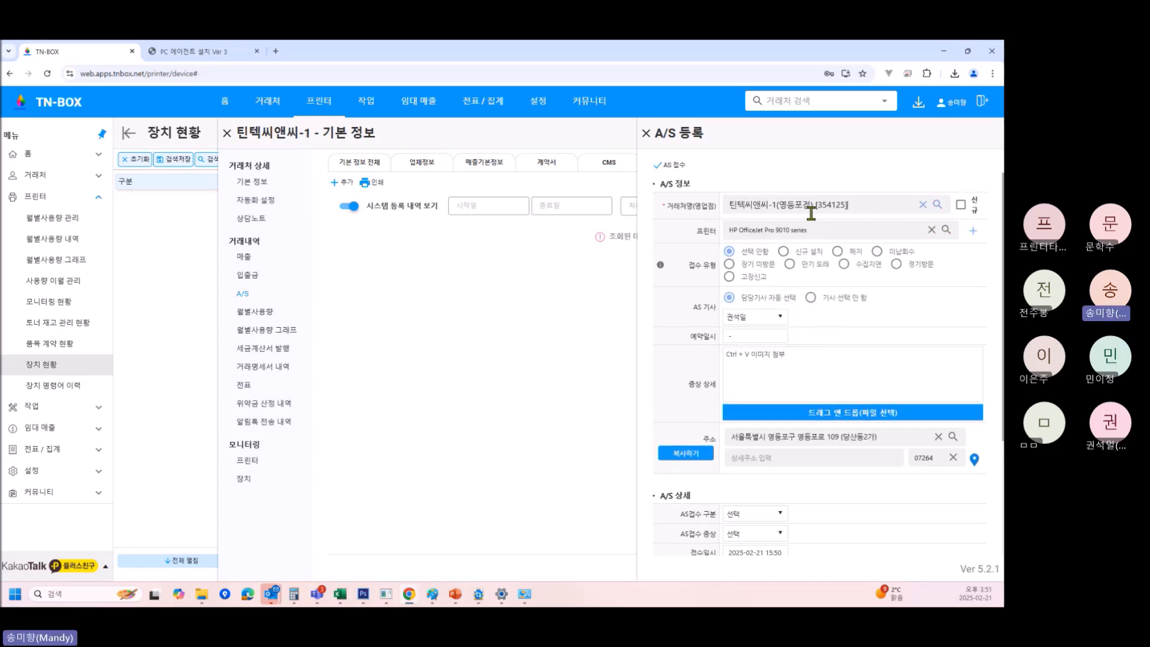
{"action": "scroll", "coordinate": [891, 450], "scroll_direction": "down", "scroll_amount": 3}
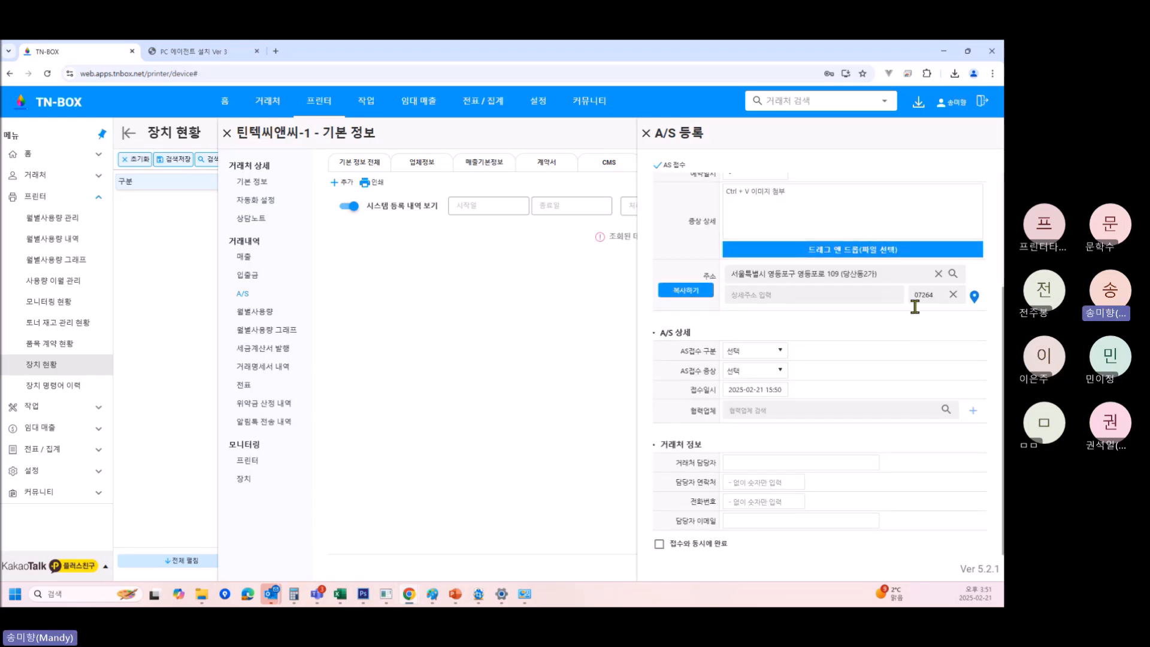
{"action": "left_click", "coordinate": [673, 165]}
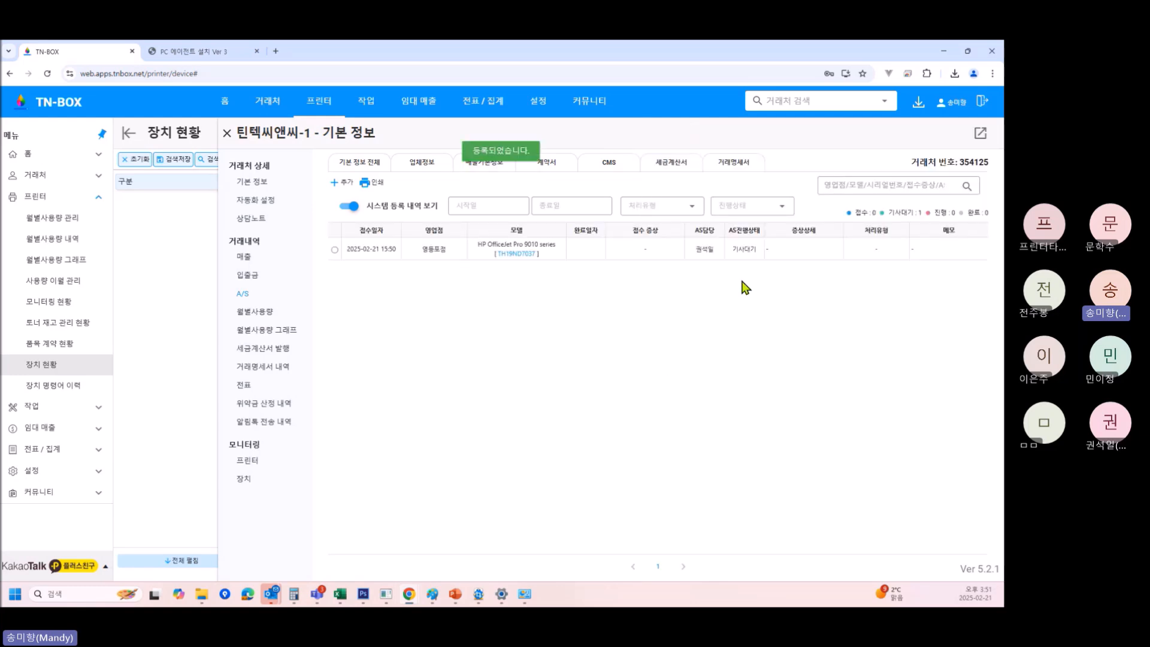
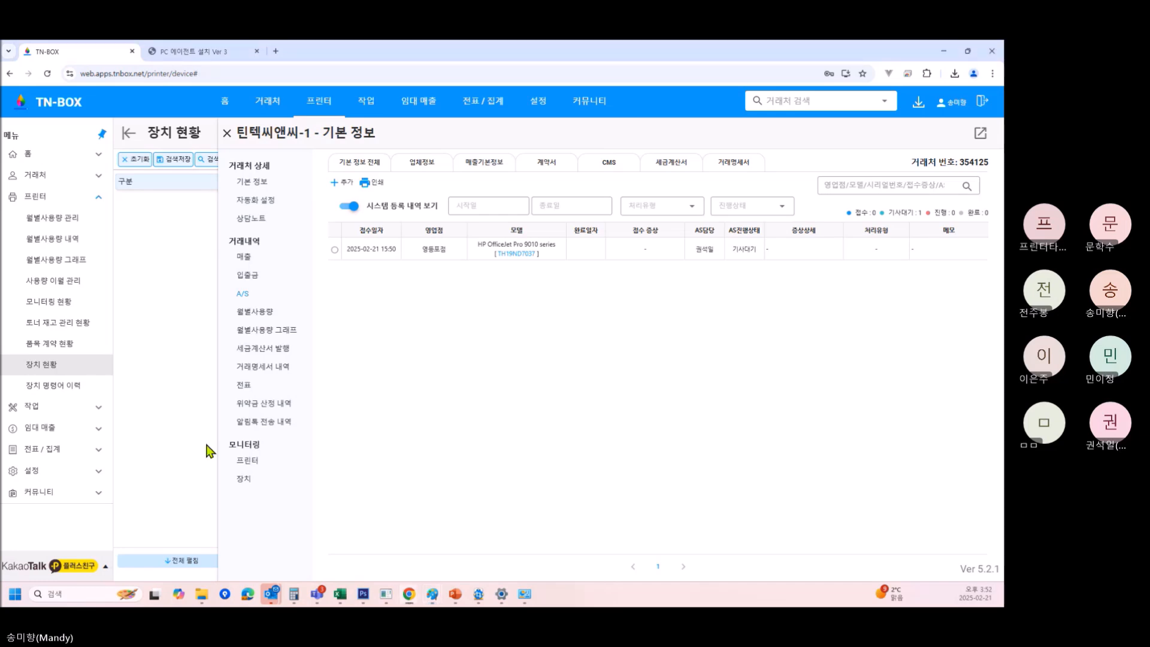
Open the customer's 매출 view on the 기본 정보 전체 tab and scroll through the 계약서, CMS and 세금계산서 sections.
{"action": "left_click", "coordinate": [245, 258]}
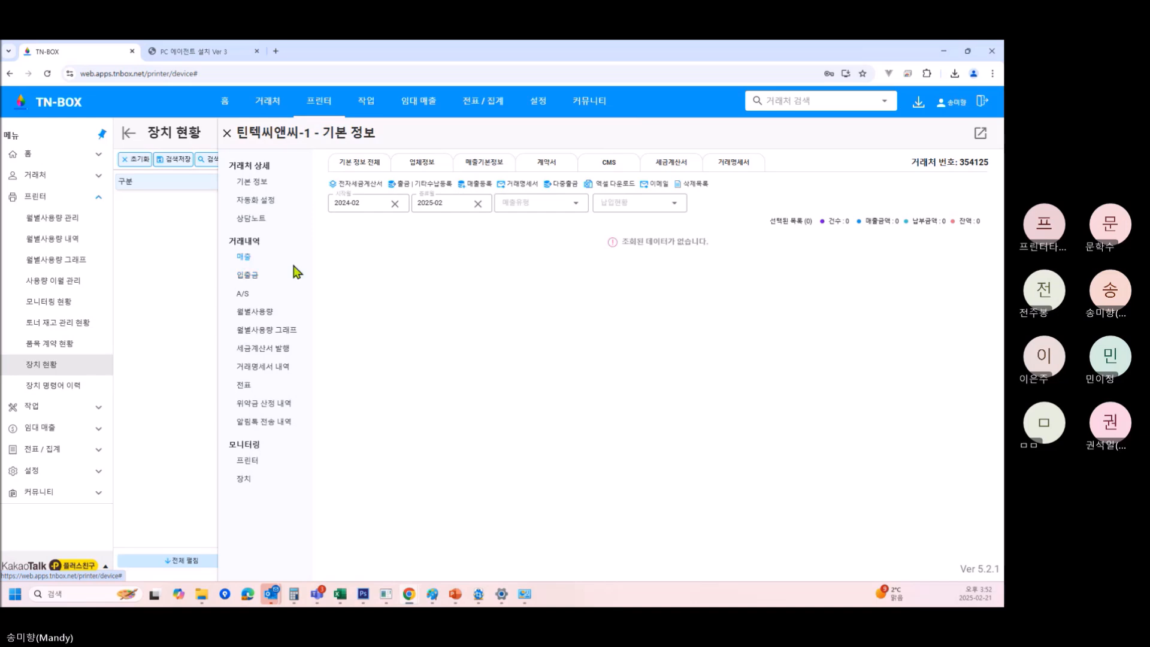
{"action": "left_click", "coordinate": [372, 162]}
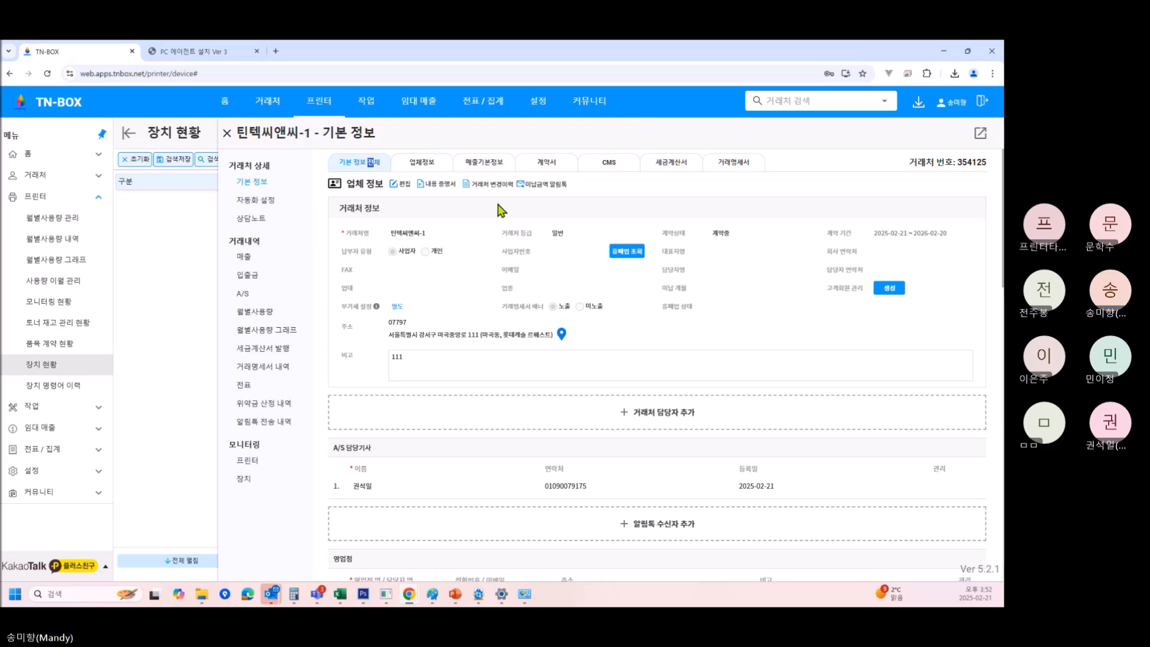
{"action": "scroll", "coordinate": [621, 470], "scroll_direction": "down", "scroll_amount": 7}
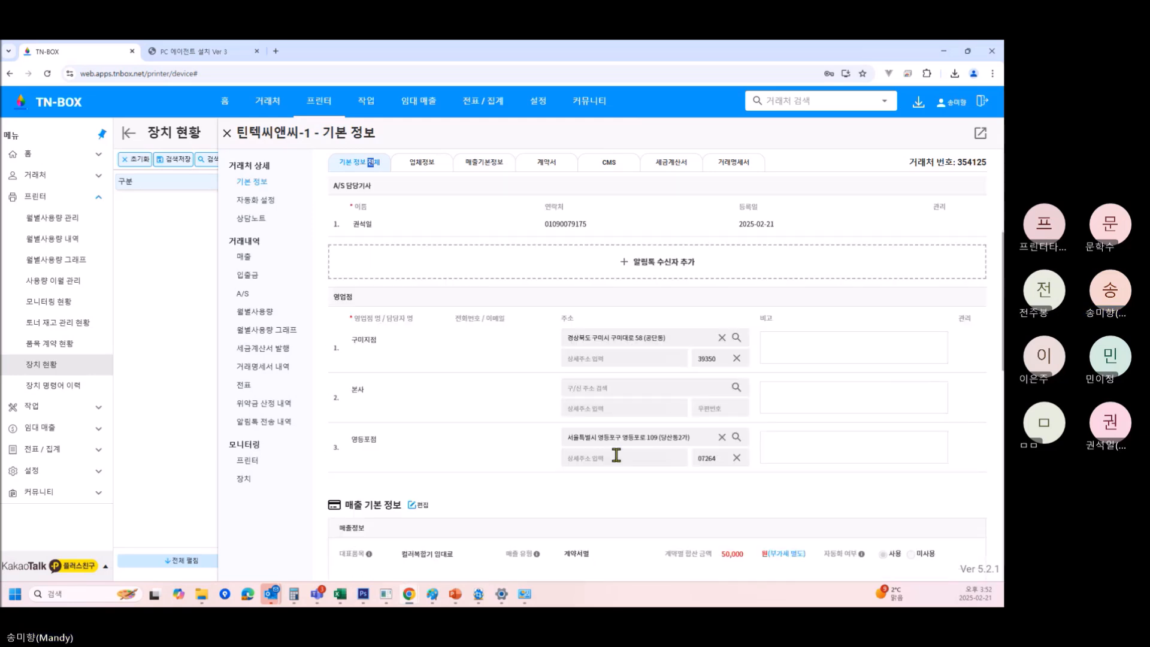
{"action": "scroll", "coordinate": [617, 455], "scroll_direction": "down", "scroll_amount": 4}
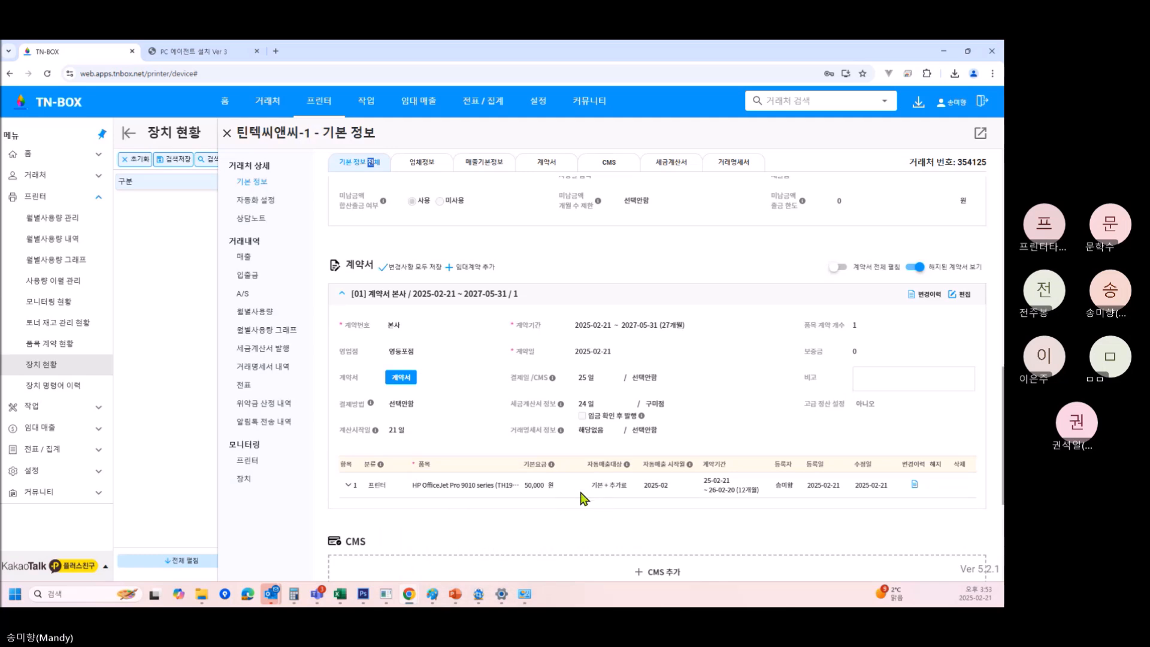
{"action": "scroll", "coordinate": [606, 484], "scroll_direction": "down", "scroll_amount": 3}
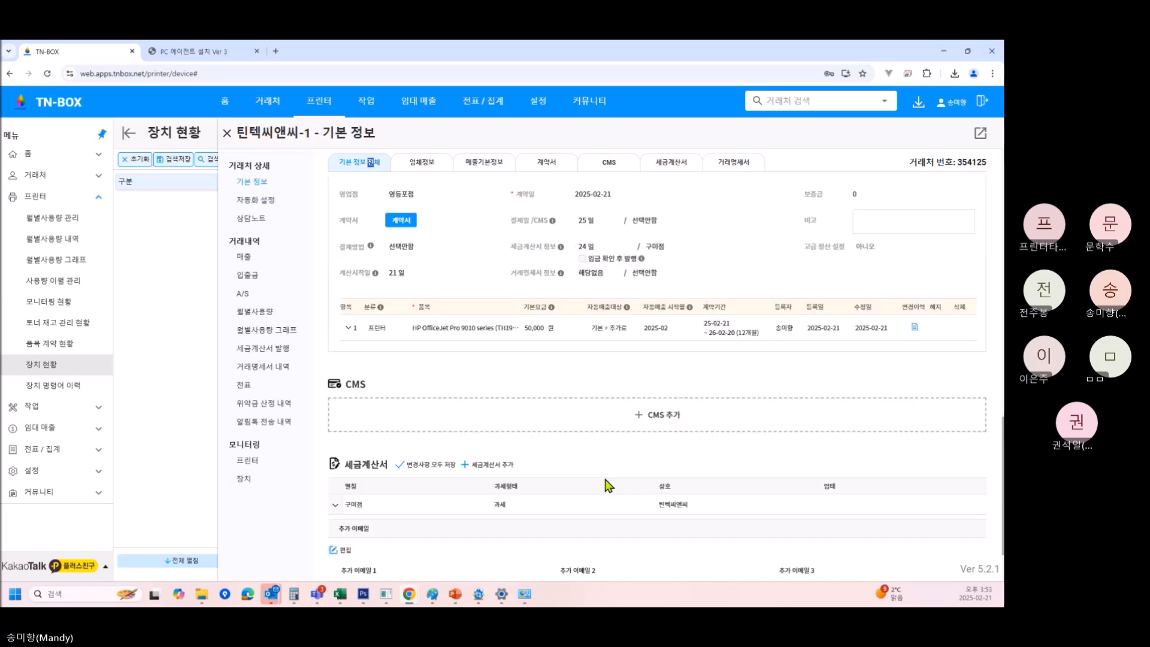
{"action": "scroll", "coordinate": [660, 503], "scroll_direction": "down", "scroll_amount": 2}
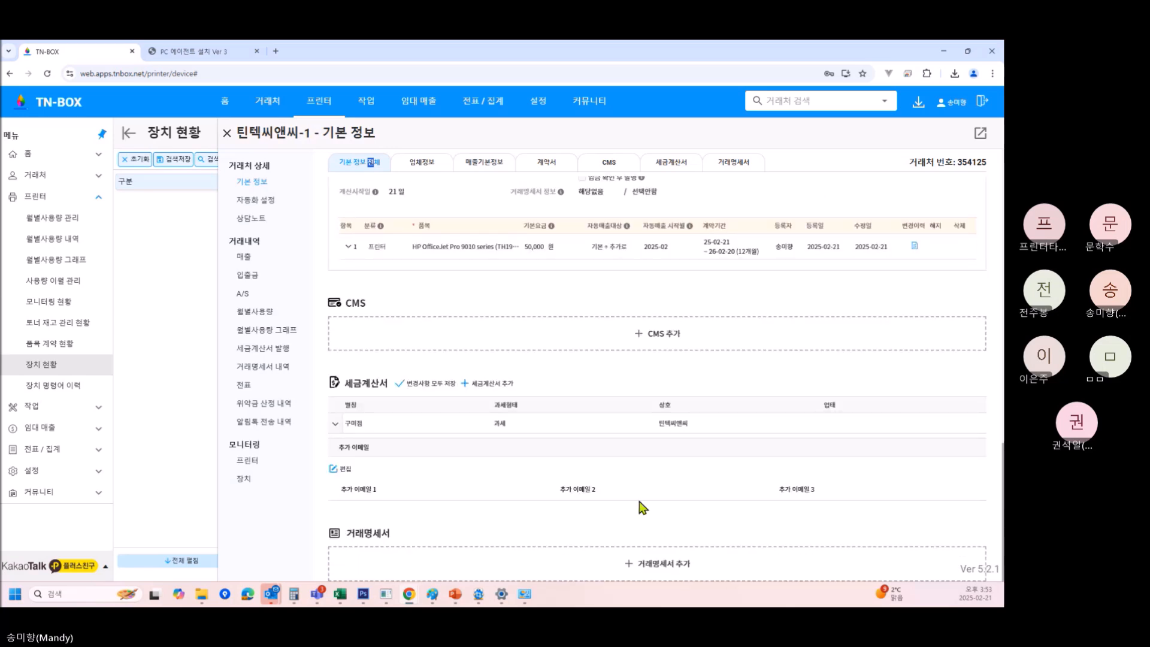
{"action": "scroll", "coordinate": [767, 327], "scroll_direction": "up", "scroll_amount": 1}
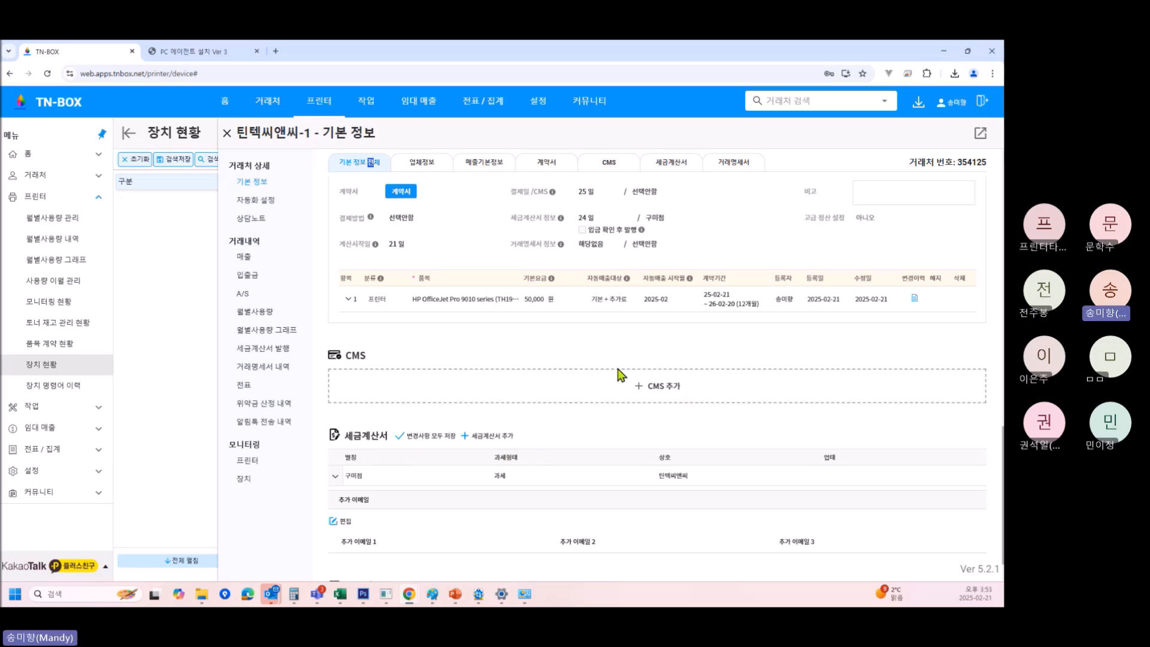
{"action": "scroll", "coordinate": [620, 375], "scroll_direction": "up", "scroll_amount": 1}
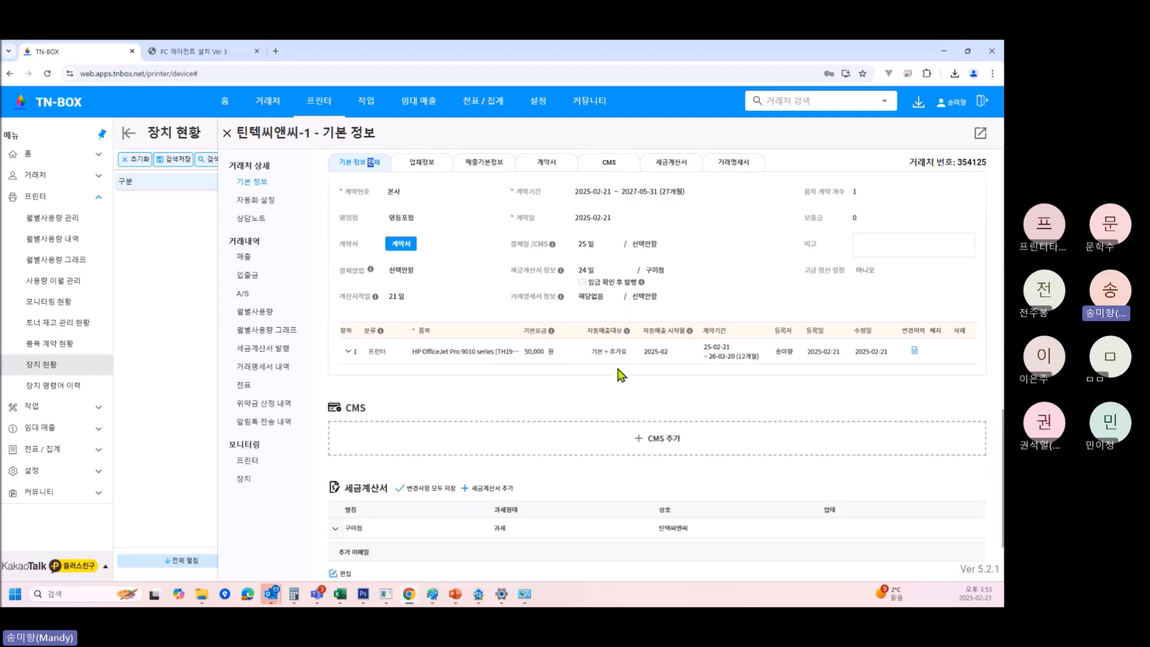
{"action": "scroll", "coordinate": [620, 375], "scroll_direction": "up", "scroll_amount": 1}
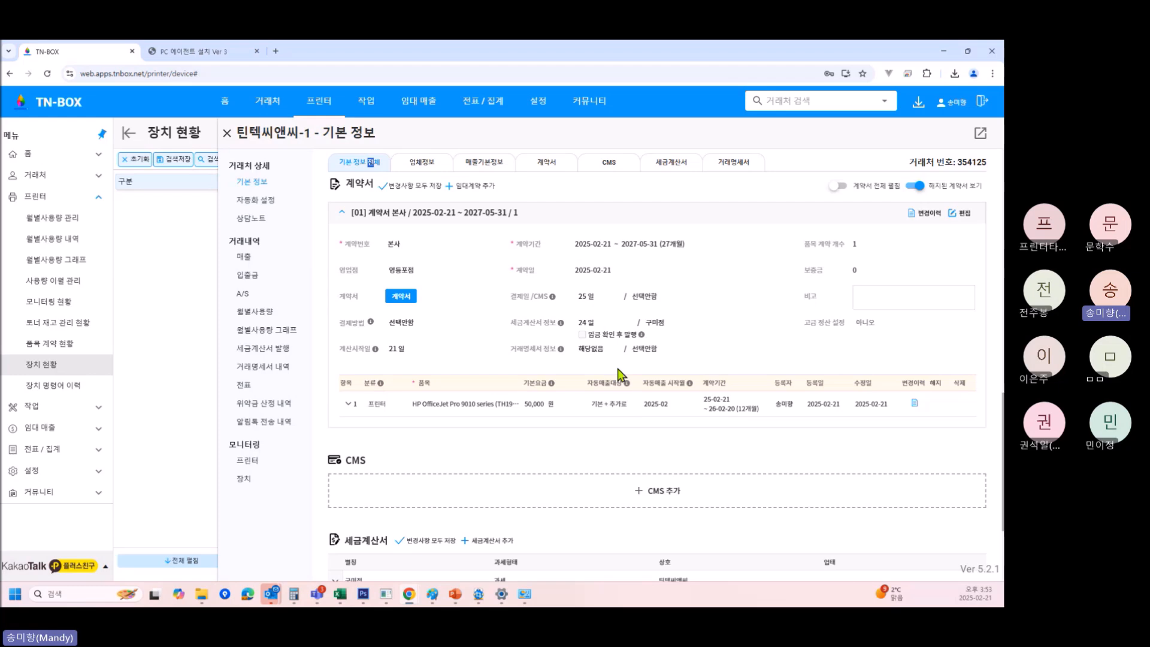
Expand the printer item row and put the contract into edit mode.
{"action": "left_click", "coordinate": [348, 404]}
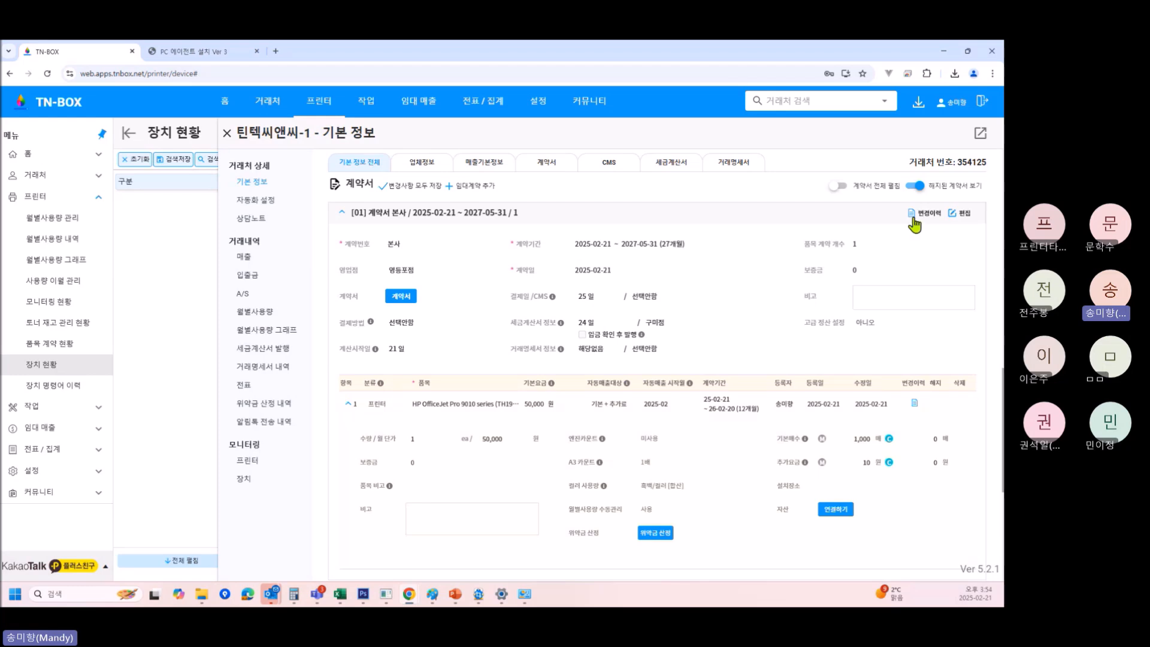
{"action": "left_click", "coordinate": [964, 214]}
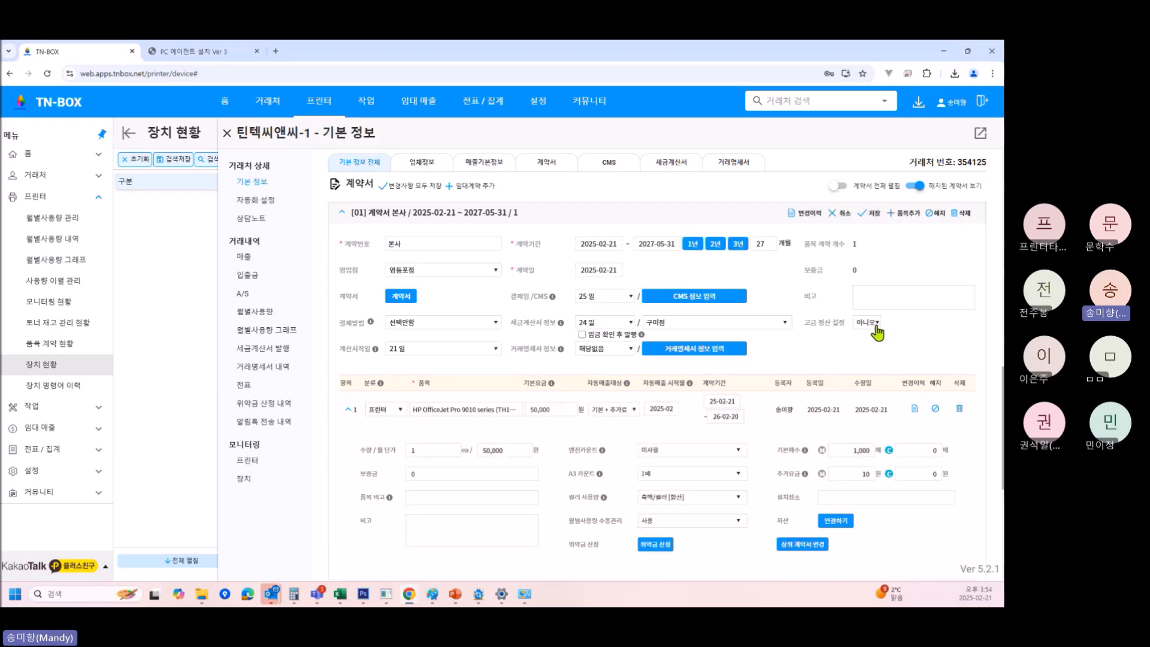
{"action": "left_click", "coordinate": [842, 214]}
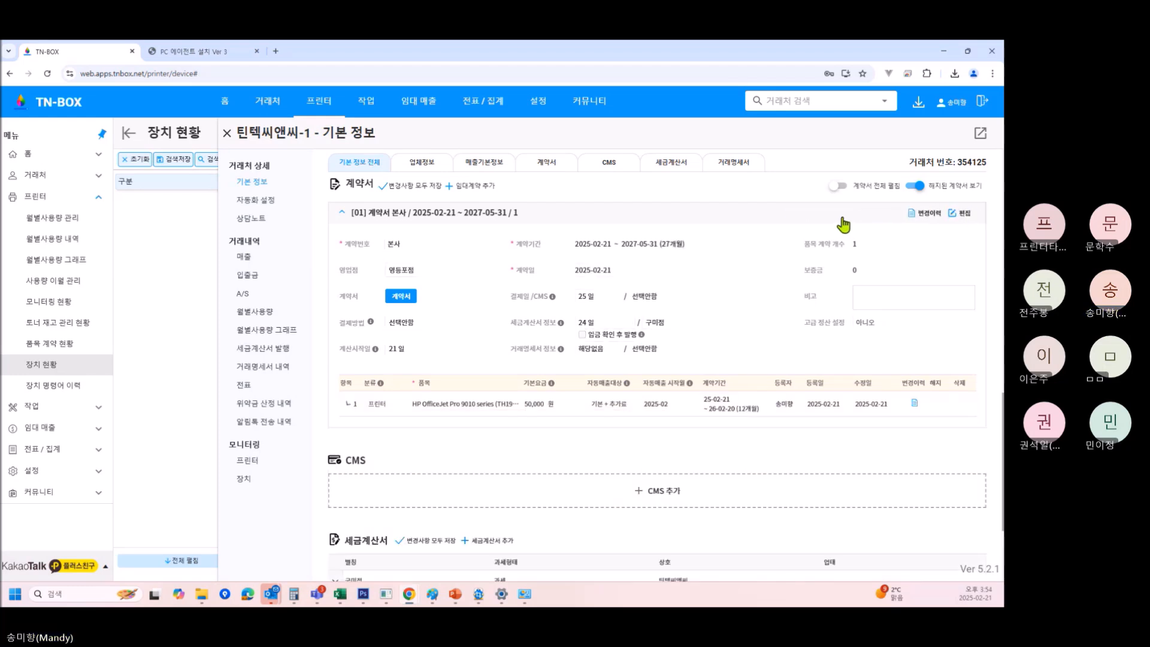
{"action": "left_click", "coordinate": [963, 214]}
Set 고급 정산 설정 to 예 and review the 묶음 정산 and 사용량 이월 sections.
{"action": "left_click_drag", "start_coordinate": [803, 323], "coordinate": [840, 324]}
{"action": "left_click", "coordinate": [873, 323]}
{"action": "left_click", "coordinate": [875, 337]}
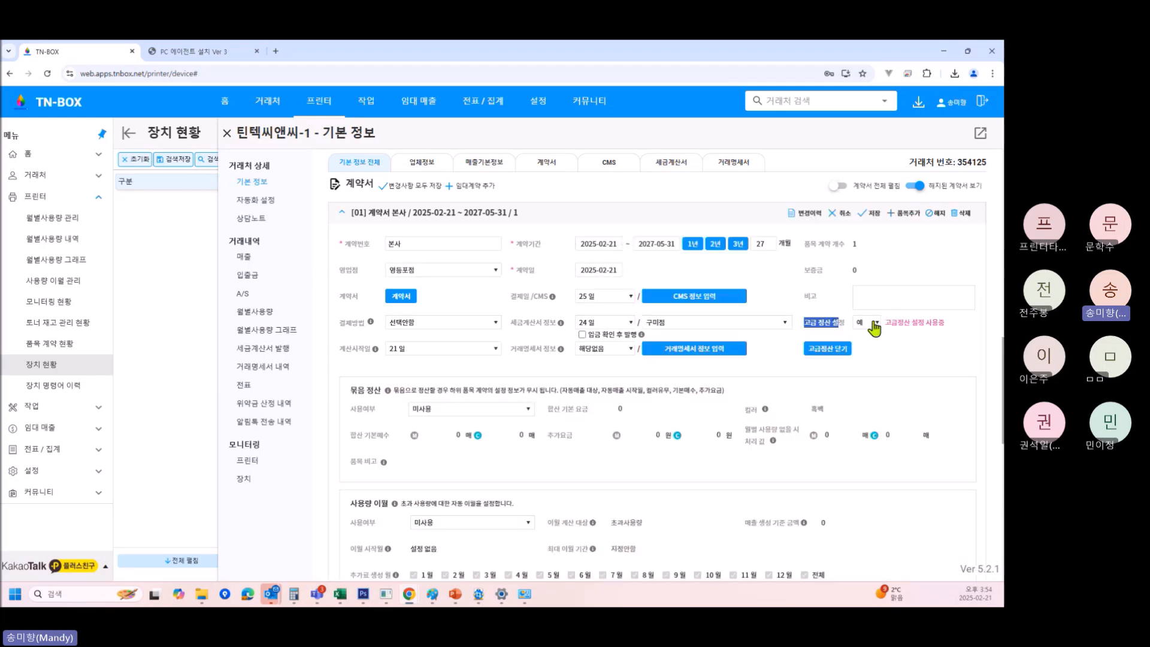
{"action": "scroll", "coordinate": [647, 426], "scroll_direction": "down", "scroll_amount": 2}
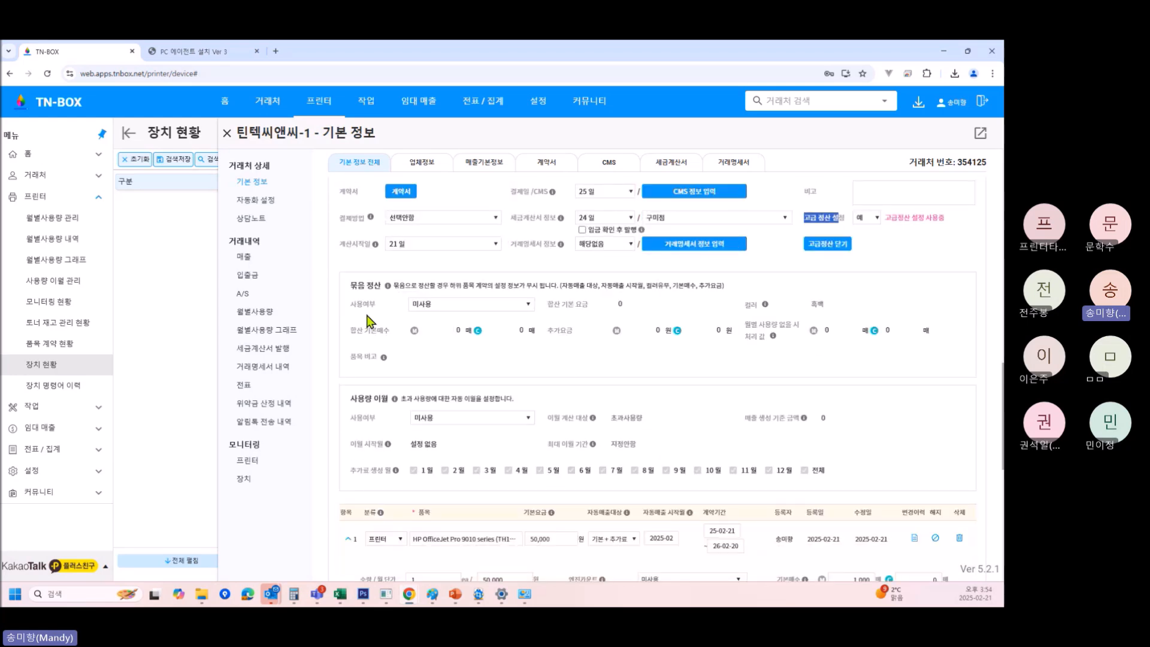
{"action": "left_click_drag", "start_coordinate": [358, 285], "coordinate": [388, 288]}
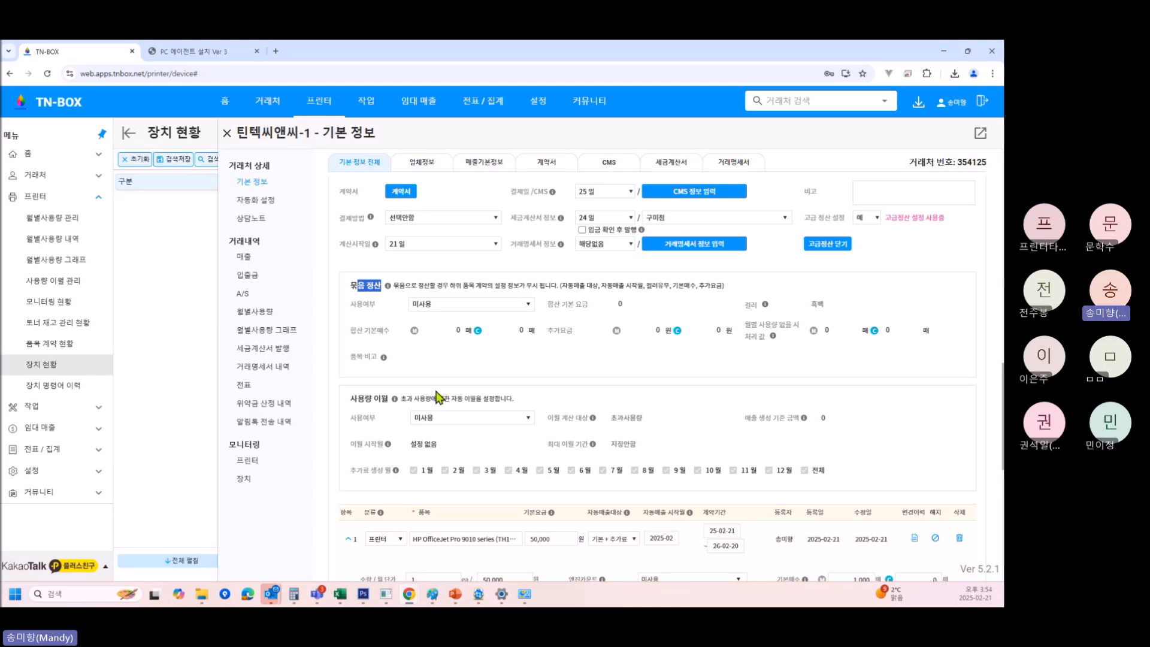
{"action": "left_click_drag", "start_coordinate": [357, 399], "coordinate": [393, 405]}
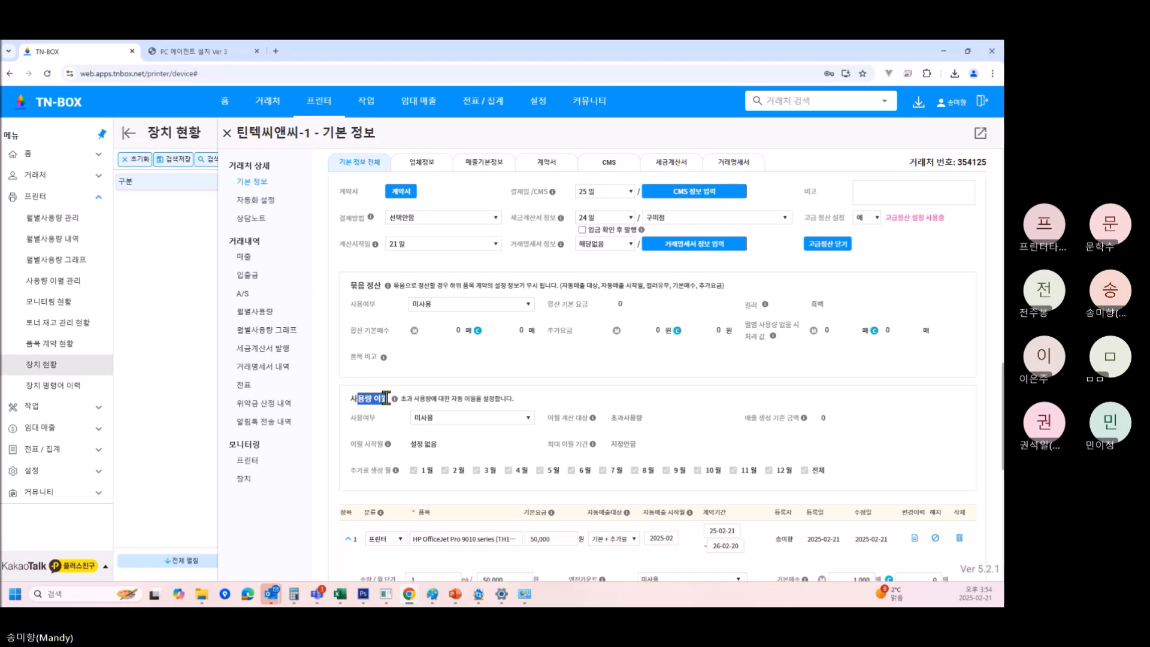
{"action": "scroll", "coordinate": [457, 444], "scroll_direction": "down", "scroll_amount": 4}
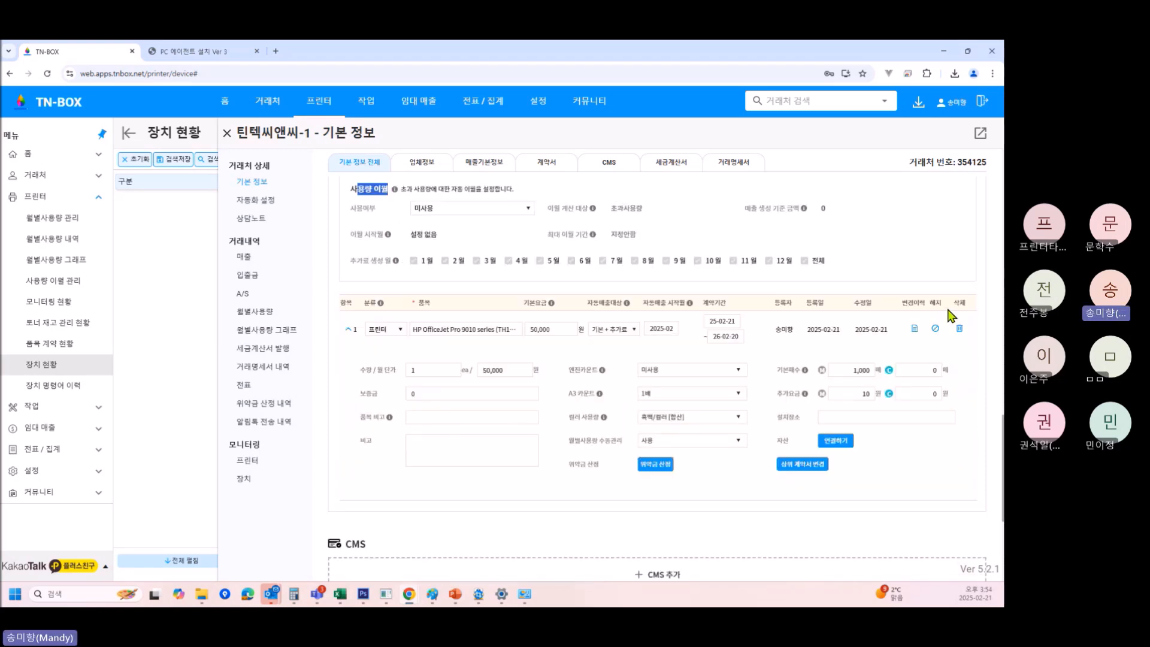
{"action": "scroll", "coordinate": [950, 288], "scroll_direction": "up", "scroll_amount": 7}
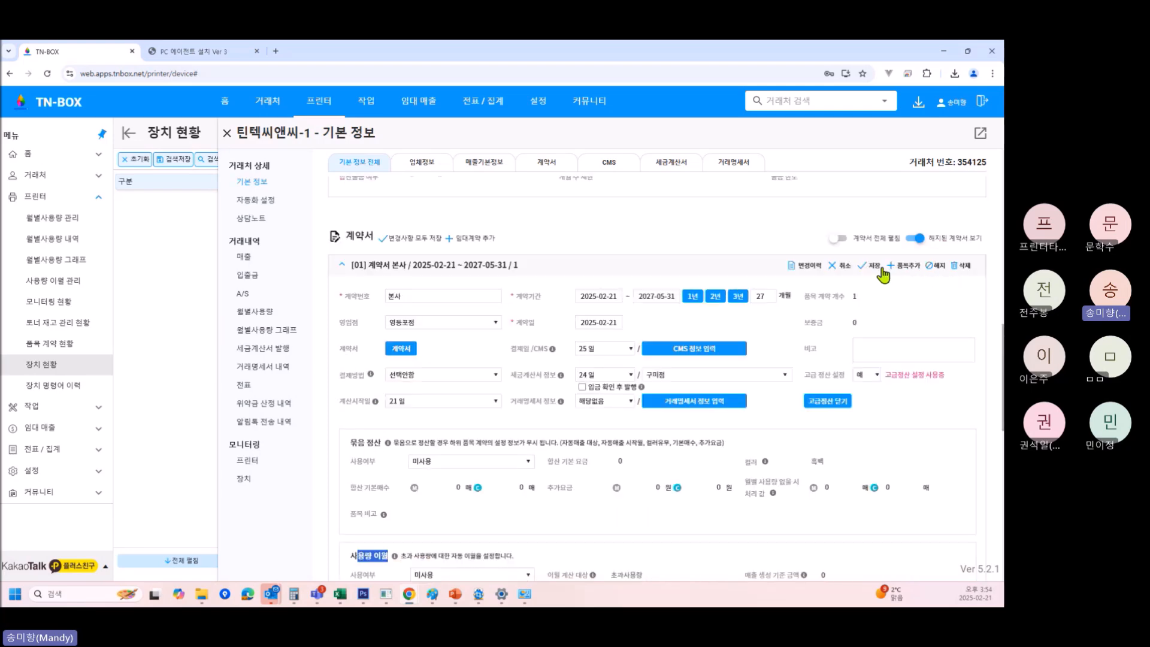
Add an HP OfficeJet Pro 9010 item row with base fee 50000, billed as base plus additional fee.
{"action": "left_click", "coordinate": [908, 271]}
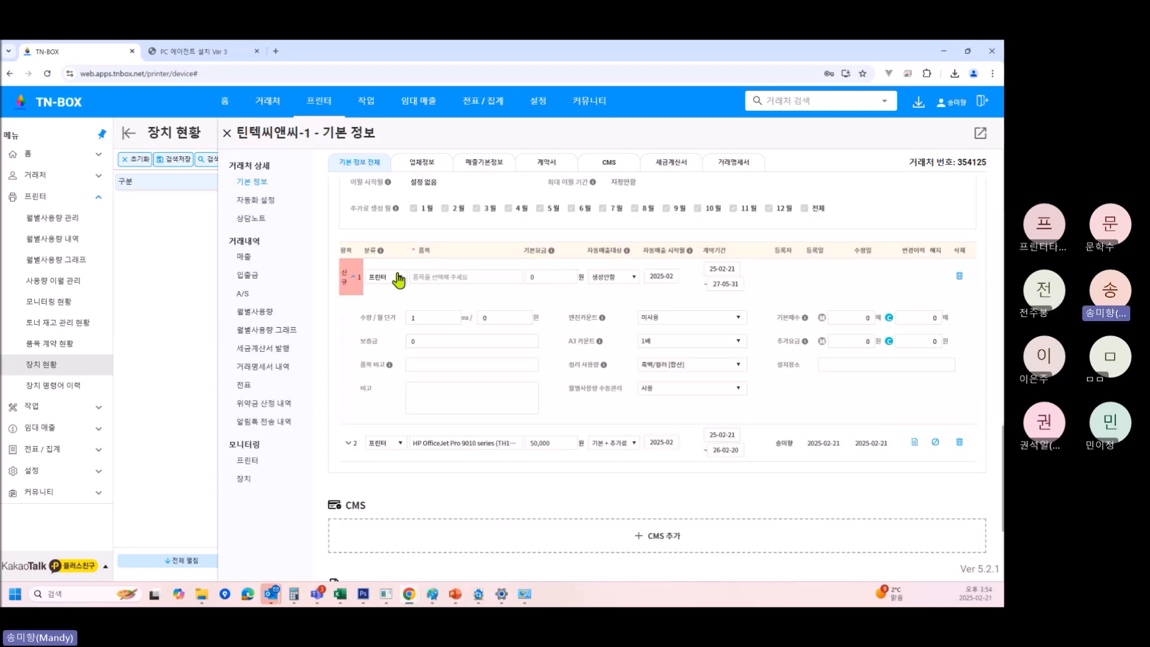
{"action": "left_click", "coordinate": [448, 278]}
{"action": "left_click", "coordinate": [481, 359]}
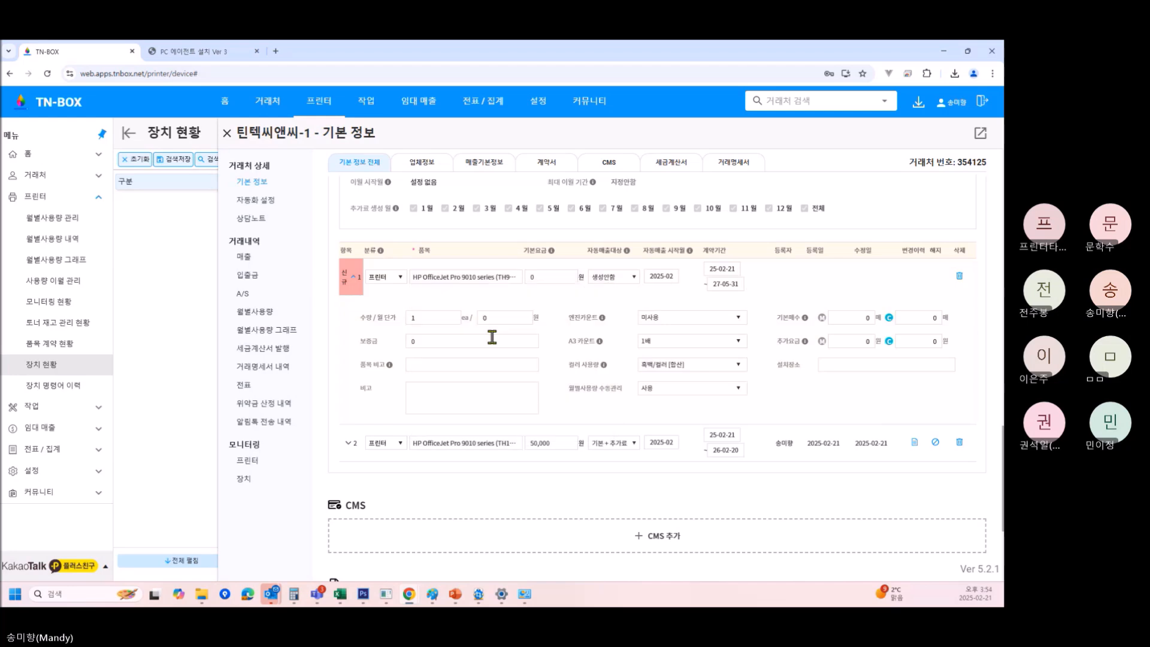
{"action": "left_click", "coordinate": [553, 277]}
{"action": "type", "text": "5000"}
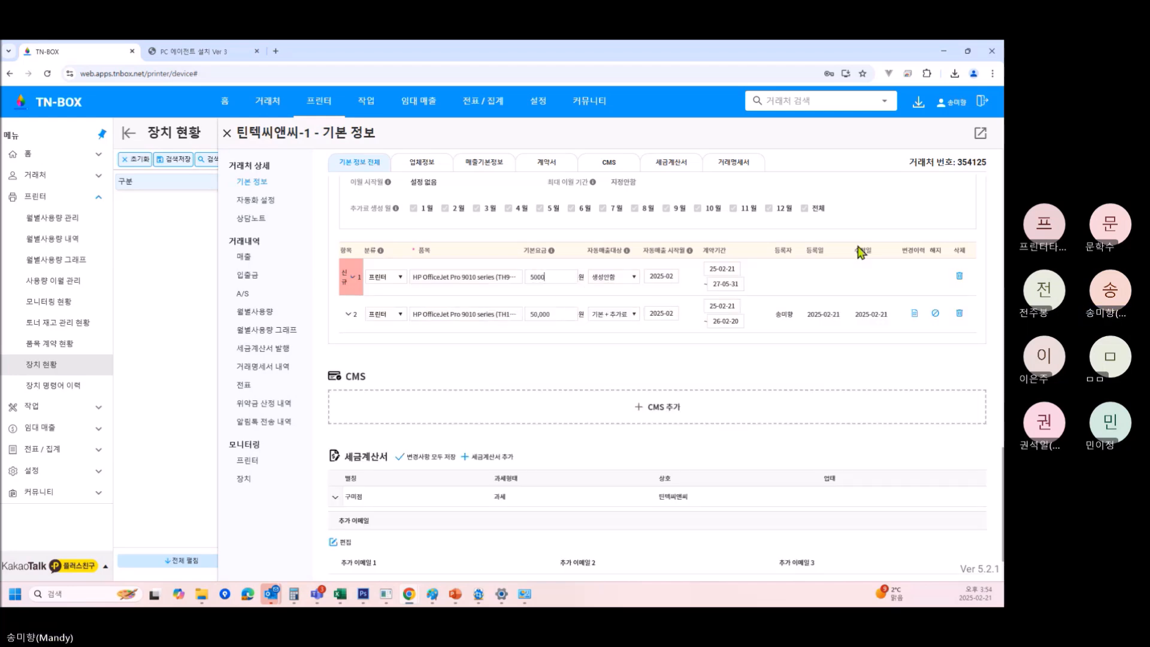
{"action": "type", "text": "0"}
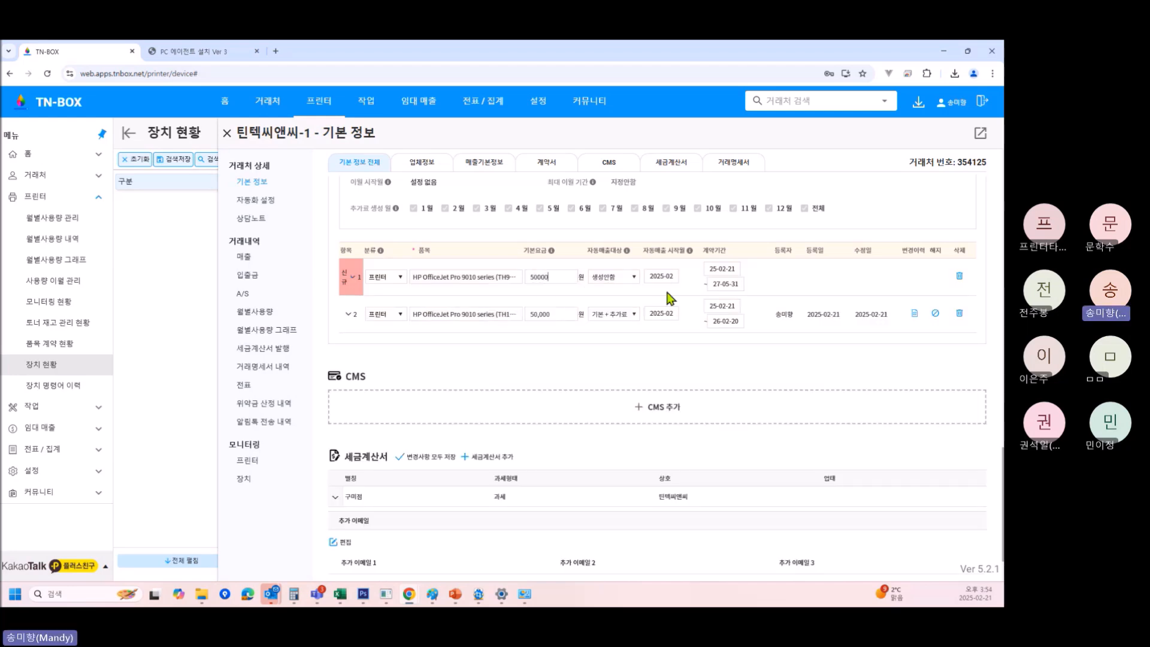
{"action": "left_click", "coordinate": [615, 277]}
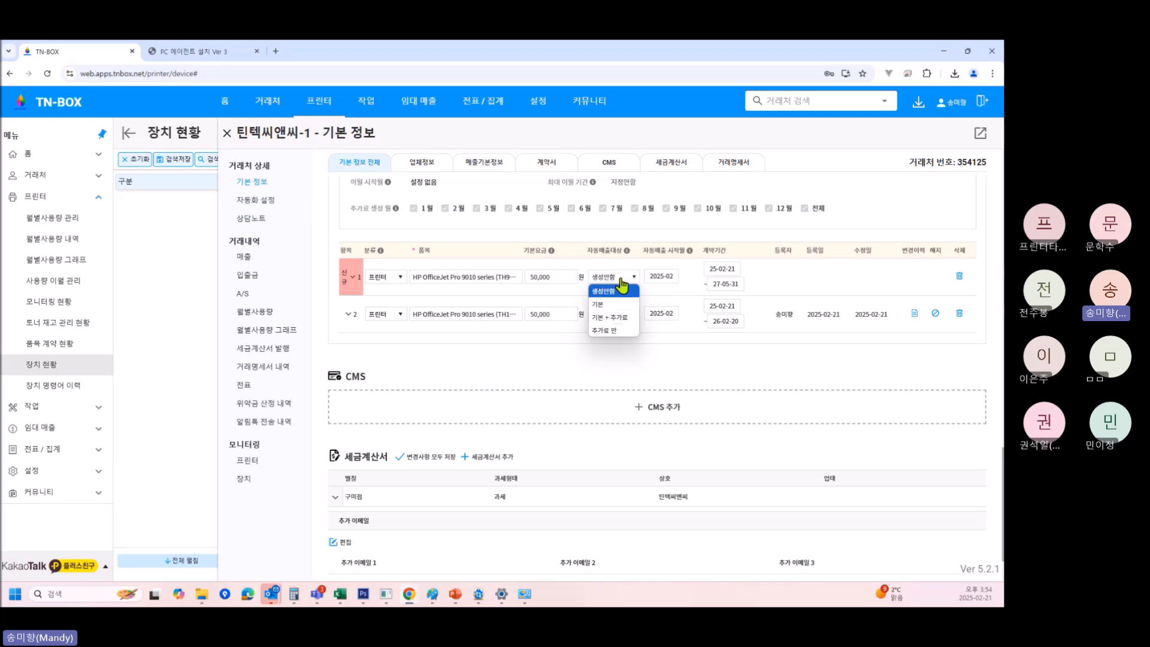
{"action": "left_click", "coordinate": [623, 329]}
Give the first printer item 1,000 base sheets and a 10 won extra charge.
{"action": "left_click", "coordinate": [354, 278]}
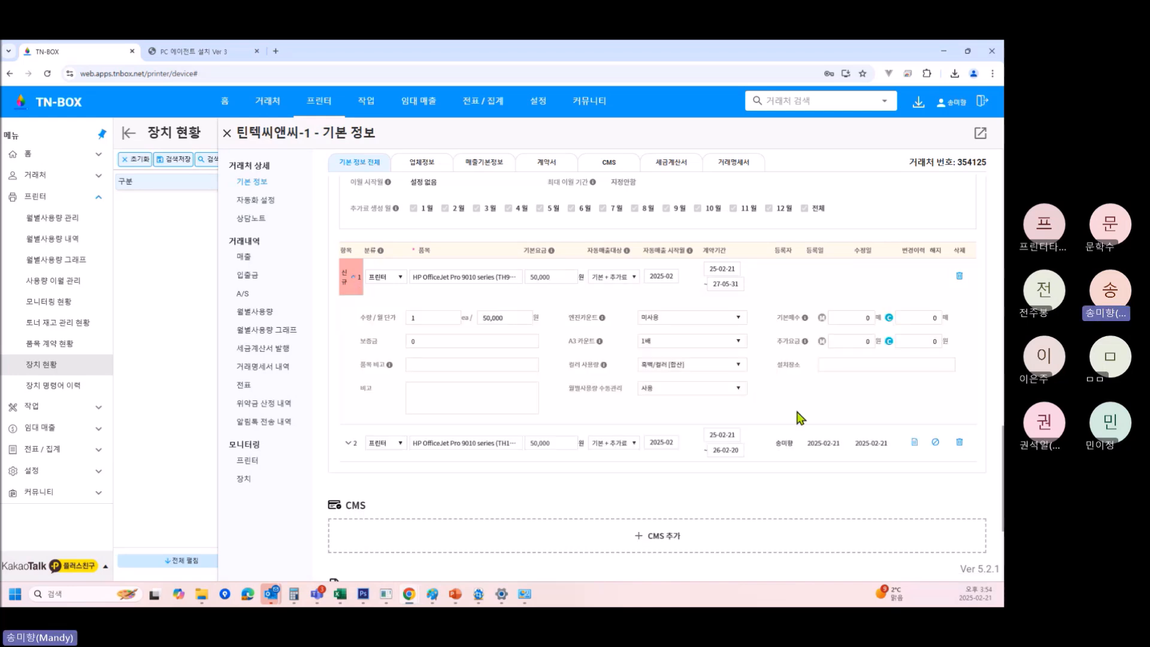
{"action": "left_click", "coordinate": [852, 318]}
{"action": "type", "text": "1,000"}
{"action": "key", "text": "Tab"}
{"action": "type", "text": "10"}
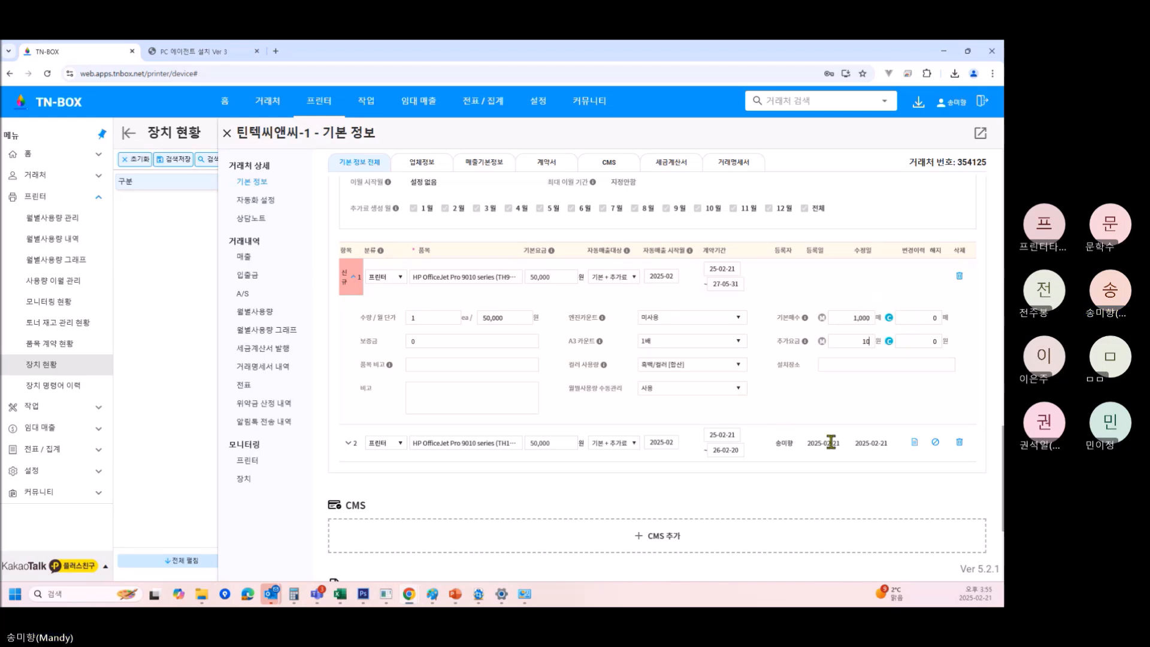
{"action": "left_click", "coordinate": [348, 443]}
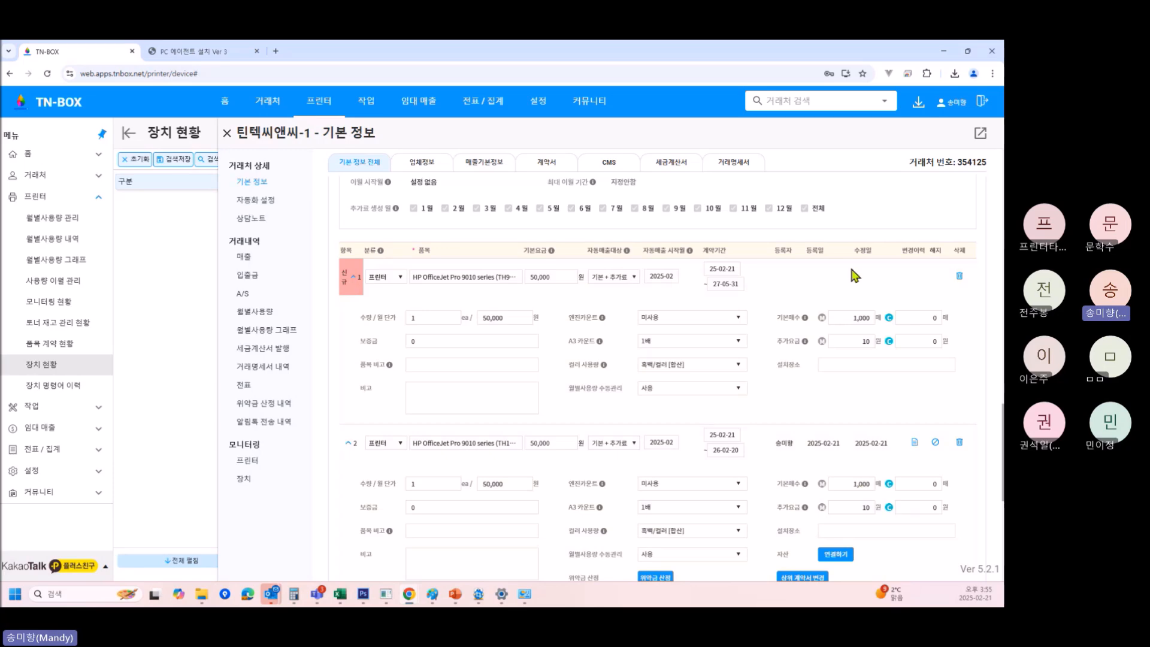
{"action": "scroll", "coordinate": [896, 377], "scroll_direction": "up", "scroll_amount": 5}
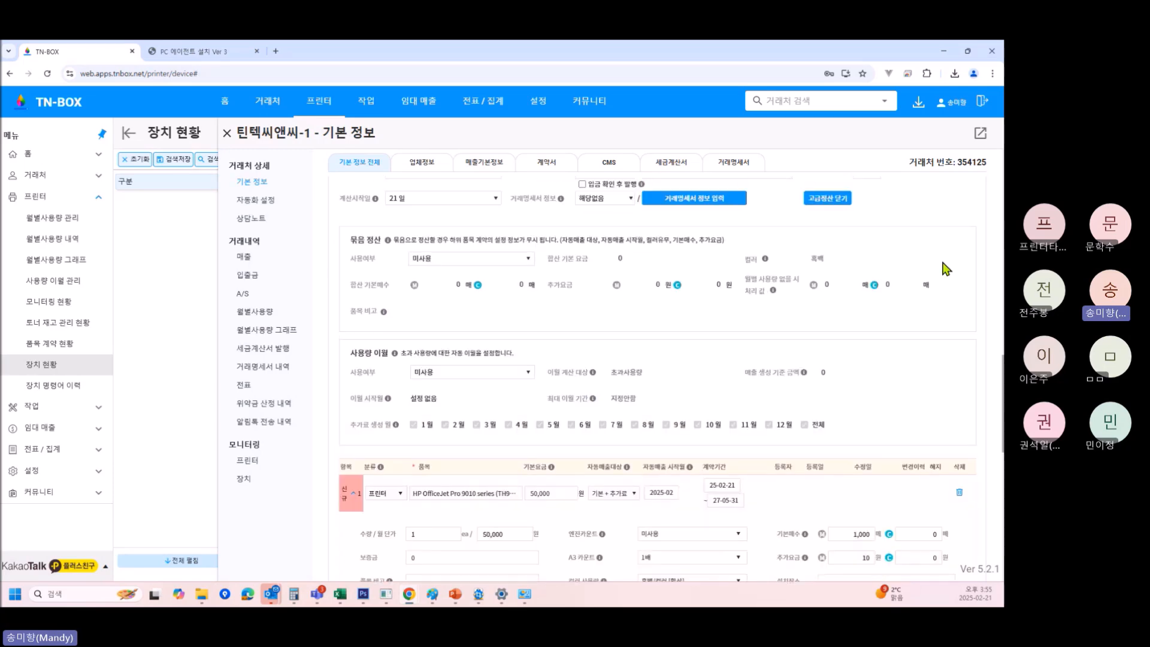
{"action": "scroll", "coordinate": [868, 475], "scroll_direction": "down", "scroll_amount": 3}
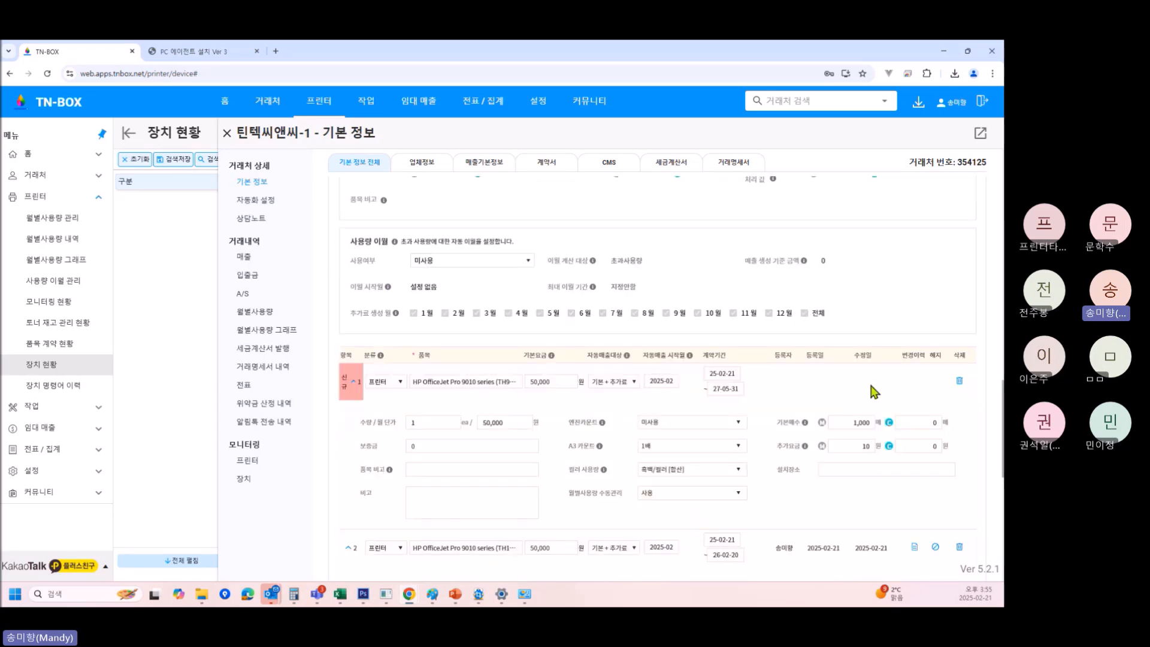
{"action": "scroll", "coordinate": [907, 380], "scroll_direction": "up", "scroll_amount": 5}
Save the contract changes and look back over the contract form.
{"action": "left_click", "coordinate": [872, 214]}
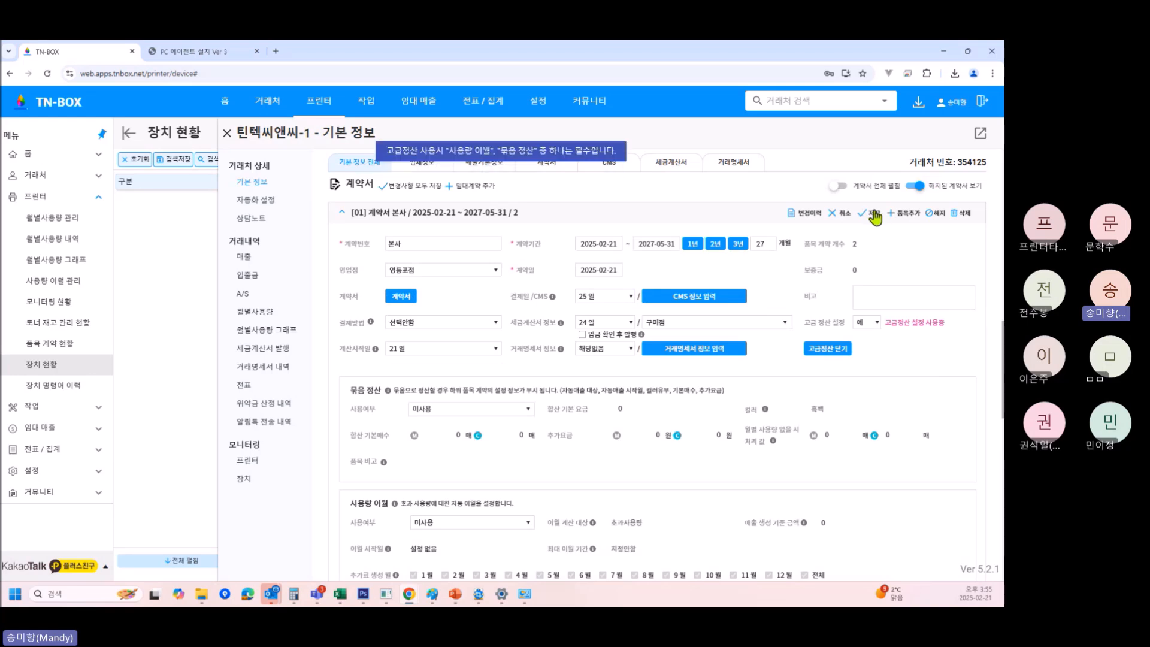
{"action": "scroll", "coordinate": [847, 372], "scroll_direction": "down", "scroll_amount": 8}
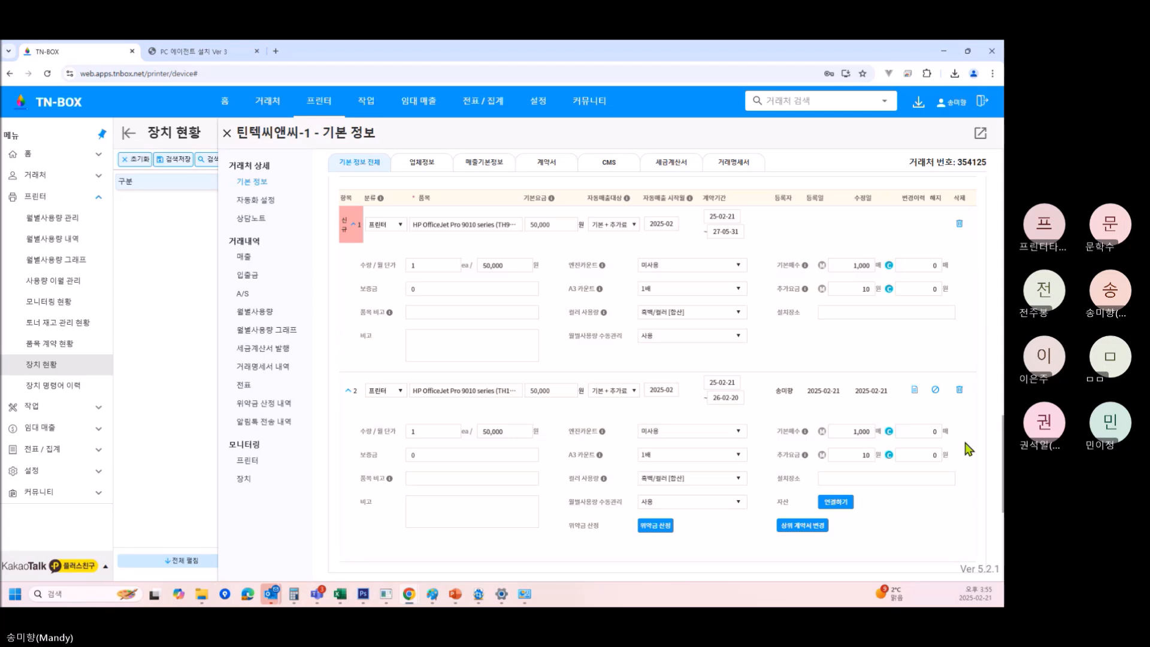
{"action": "scroll", "coordinate": [961, 448], "scroll_direction": "up", "scroll_amount": 1}
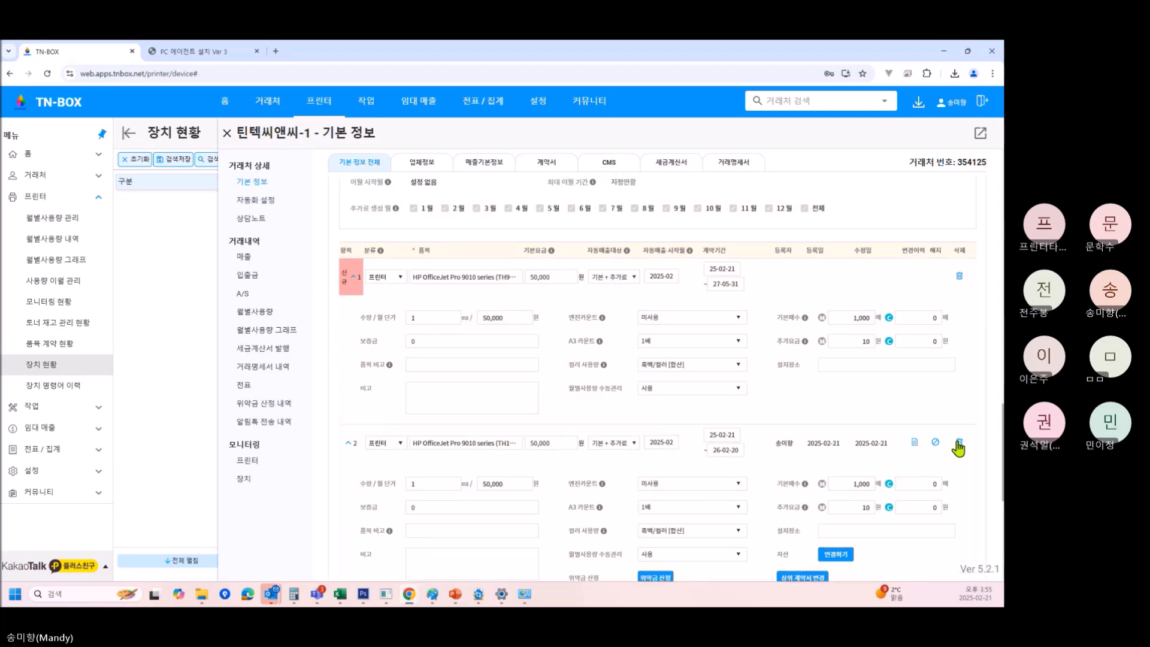
{"action": "scroll", "coordinate": [959, 449], "scroll_direction": "up", "scroll_amount": 5}
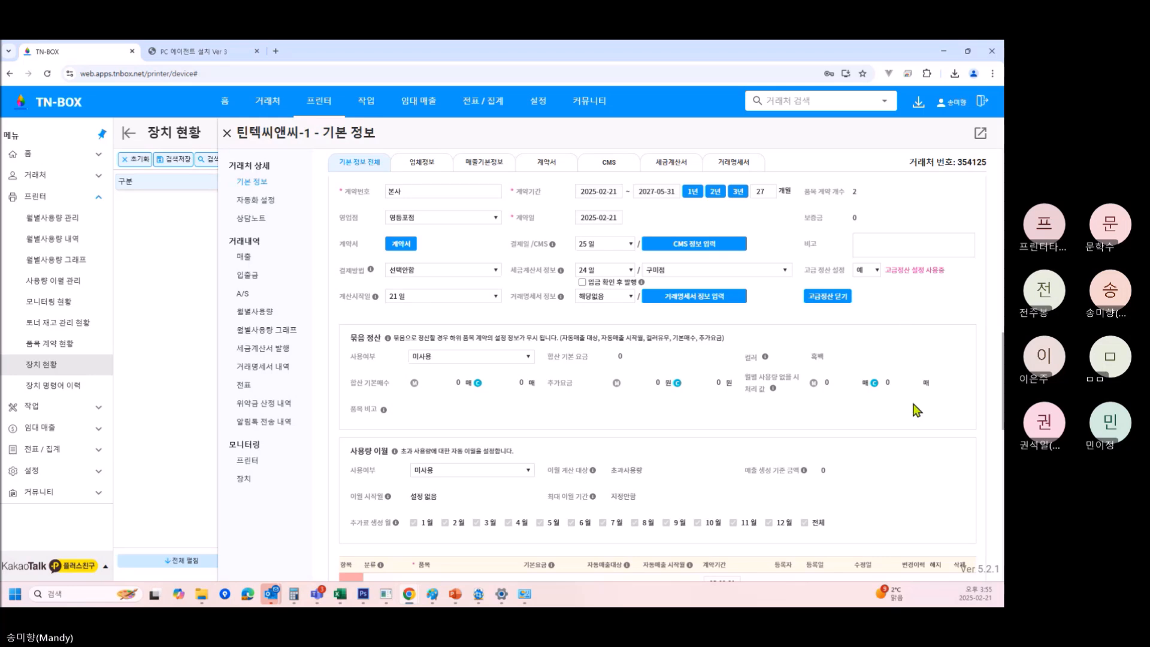
{"action": "scroll", "coordinate": [494, 254], "scroll_direction": "down", "scroll_amount": 3}
{"action": "scroll", "coordinate": [689, 324], "scroll_direction": "up", "scroll_amount": 2}
{"action": "scroll", "coordinate": [774, 354], "scroll_direction": "down", "scroll_amount": 5}
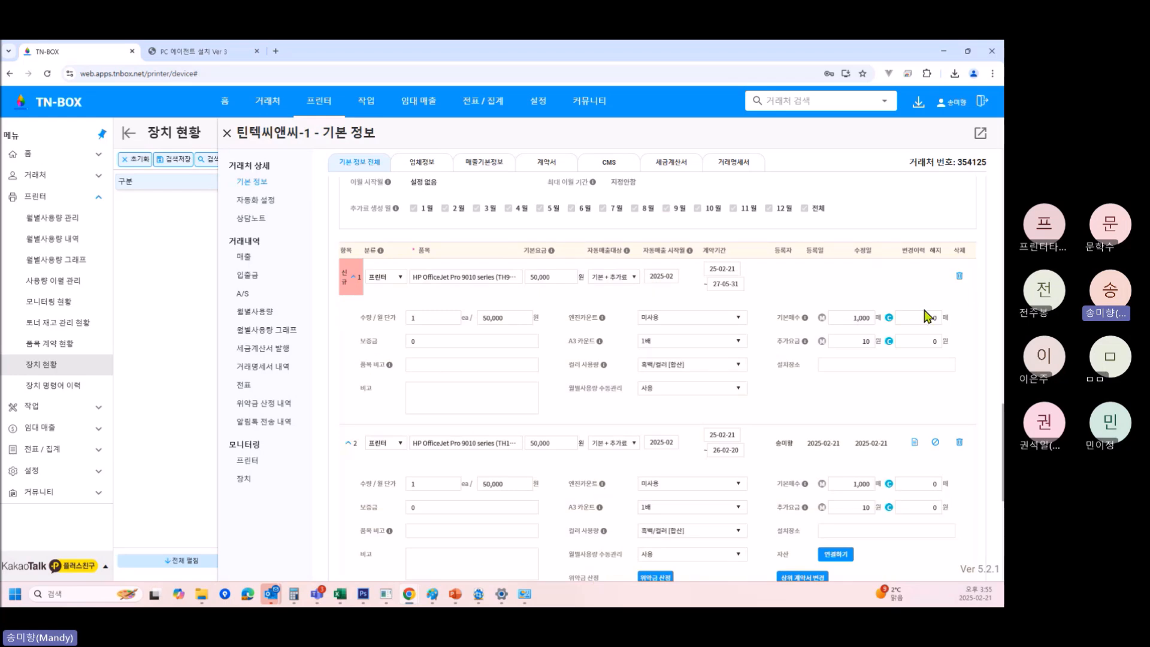
{"action": "scroll", "coordinate": [670, 458], "scroll_direction": "up", "scroll_amount": 3}
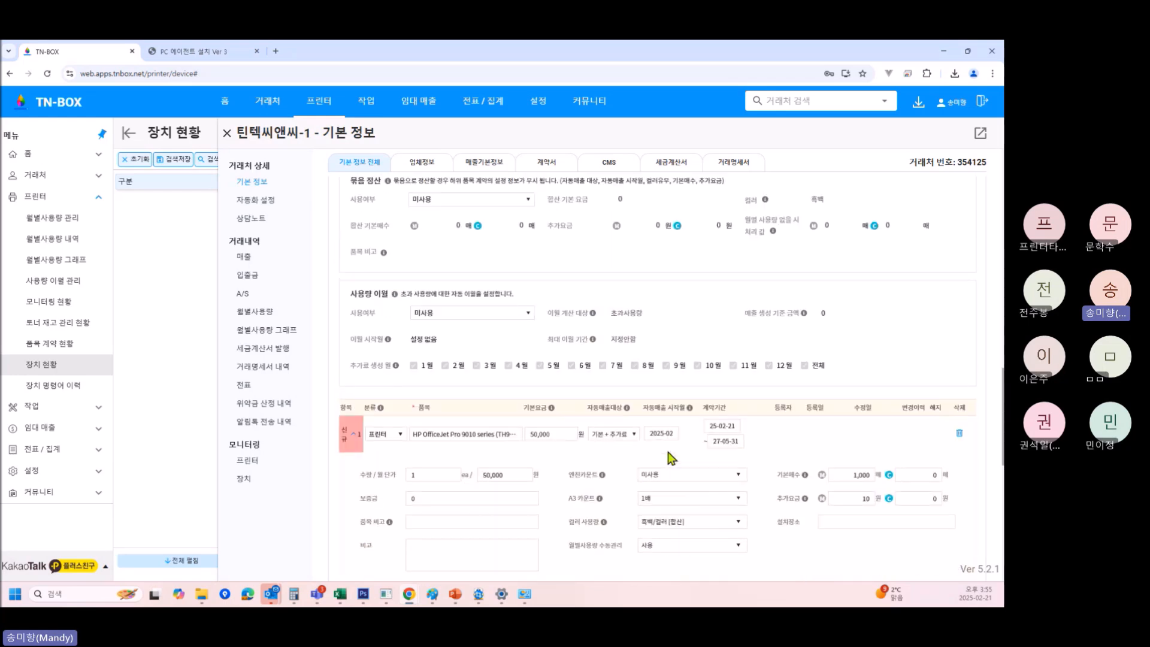
{"action": "scroll", "coordinate": [670, 459], "scroll_direction": "up", "scroll_amount": 2}
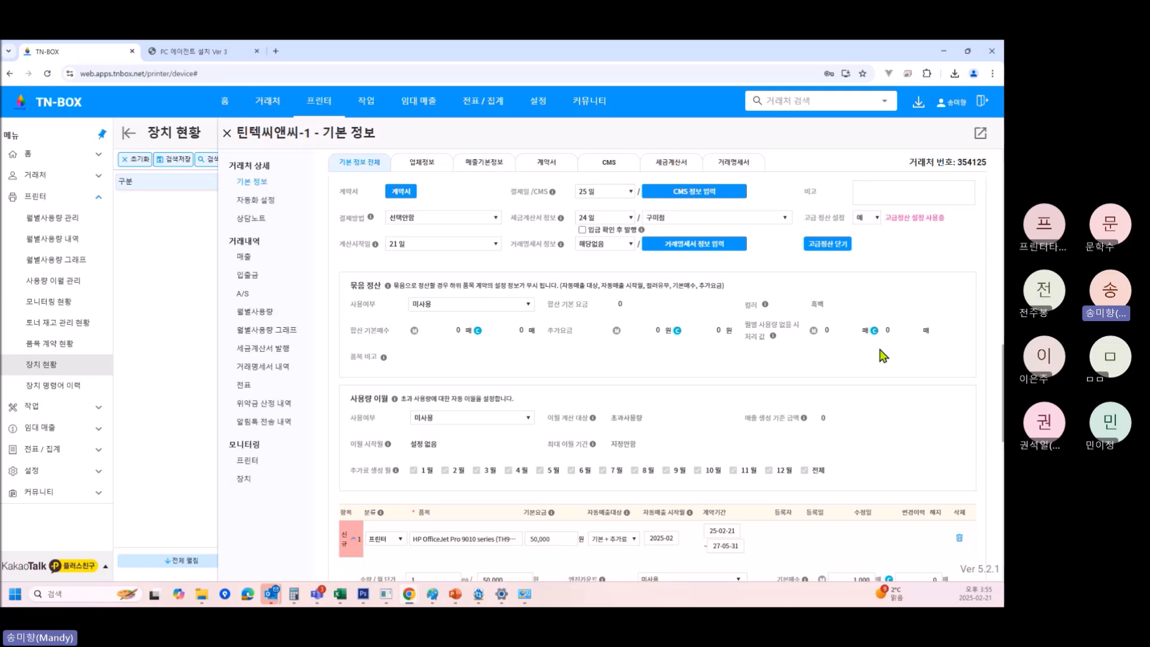
Bring up the 사용여부 choices in the 묶음 정산 section.
{"action": "scroll", "coordinate": [883, 356], "scroll_direction": "down", "scroll_amount": 3}
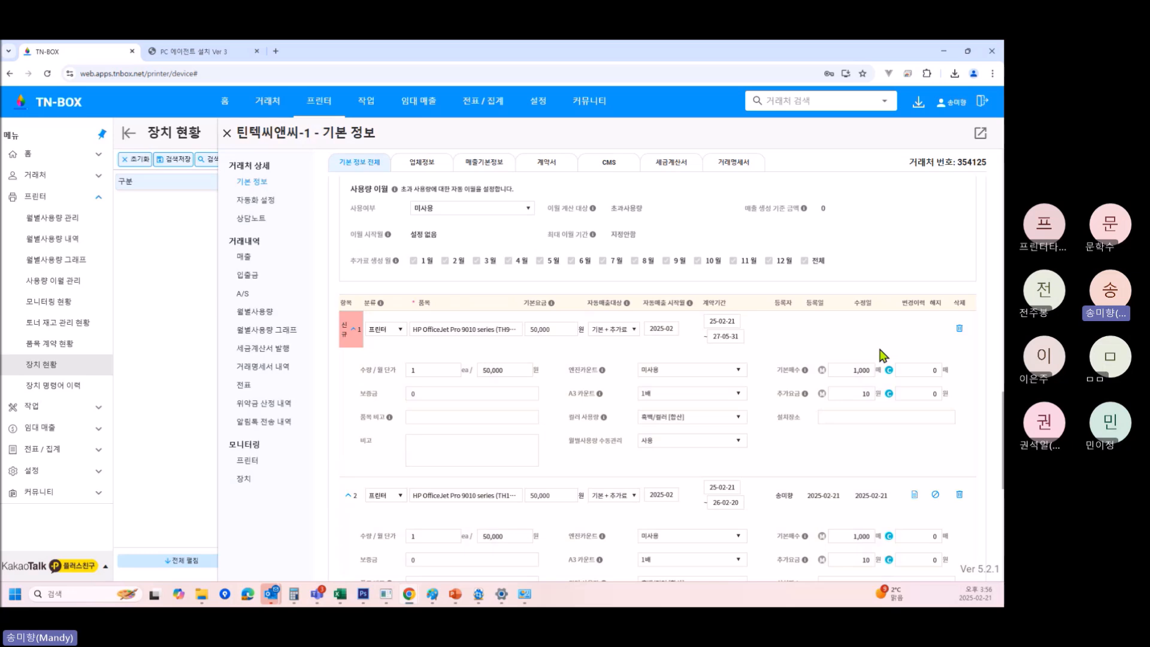
{"action": "scroll", "coordinate": [599, 371], "scroll_direction": "up", "scroll_amount": 3}
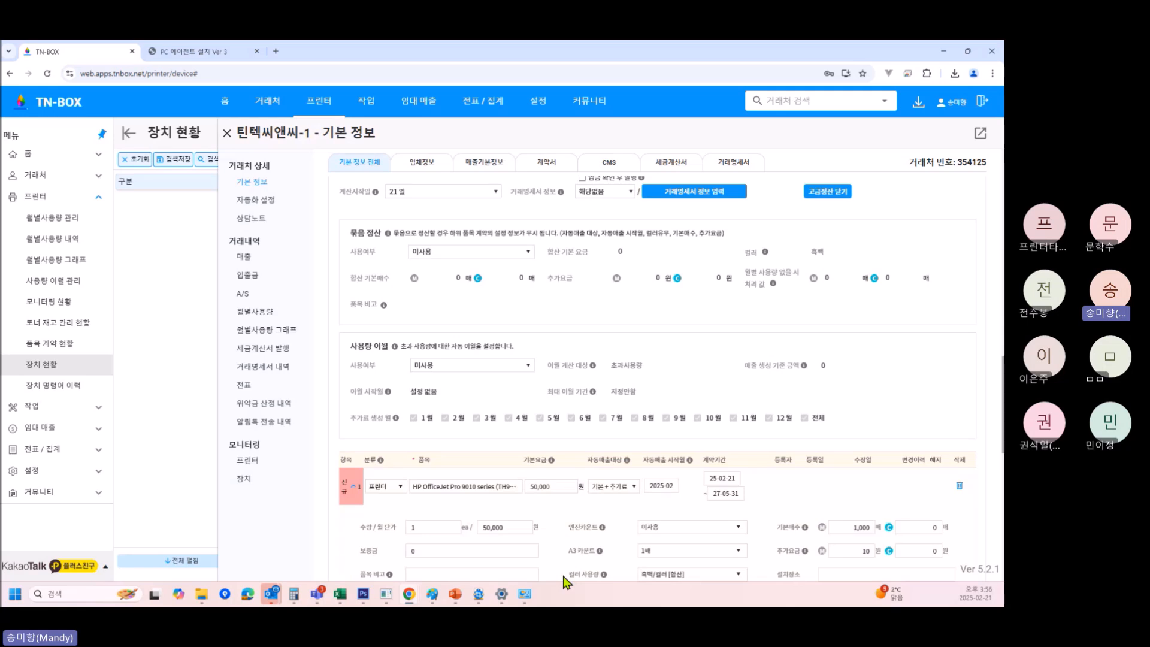
{"action": "left_click", "coordinate": [504, 253]}
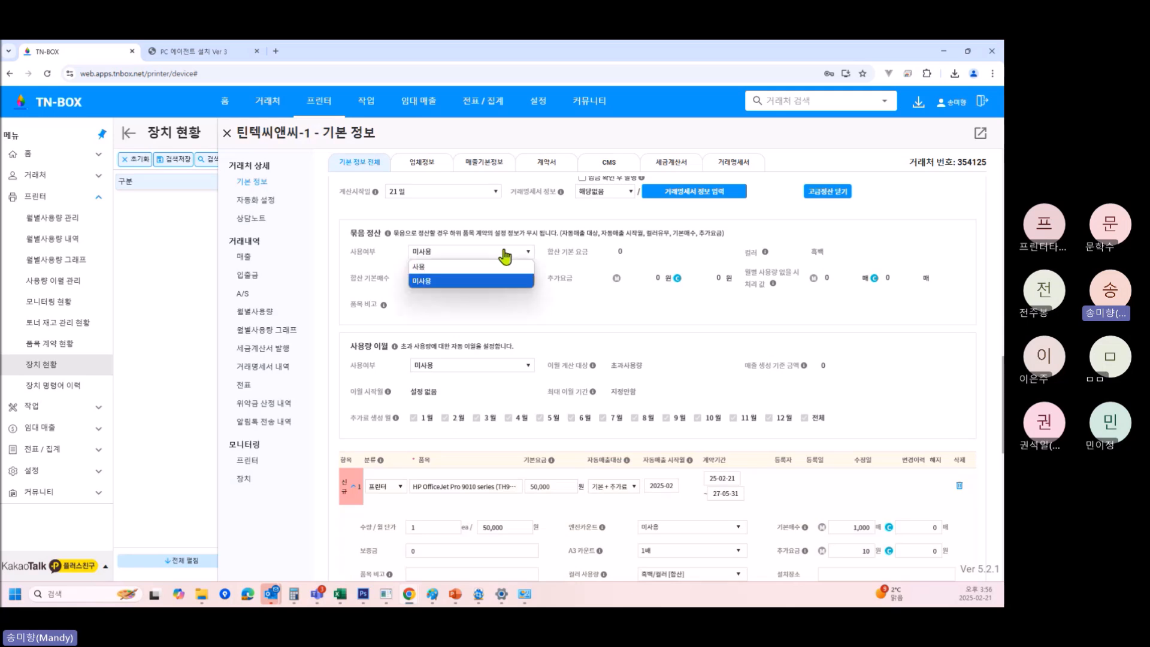
Switch 묶음 정산 to 사용 in 흑백 with a 100,000 base fee, 2,000 base sheets and a 10 won extra charge.
{"action": "left_click", "coordinate": [472, 267]}
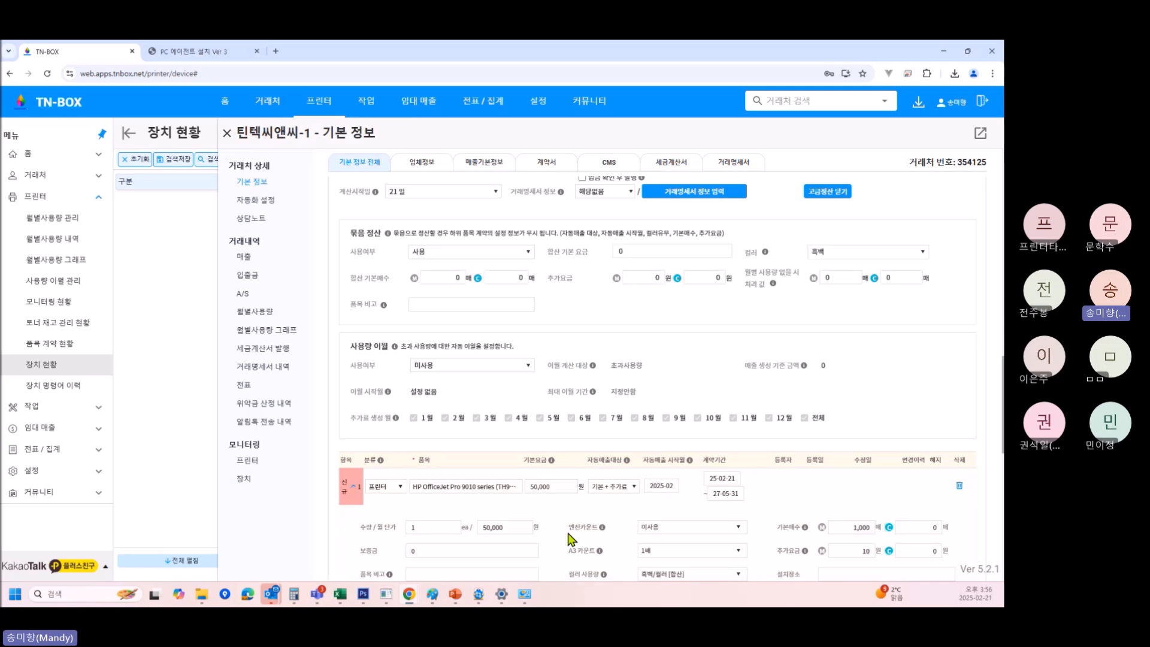
{"action": "left_click", "coordinate": [648, 251]}
{"action": "type", "text": "100,00"}
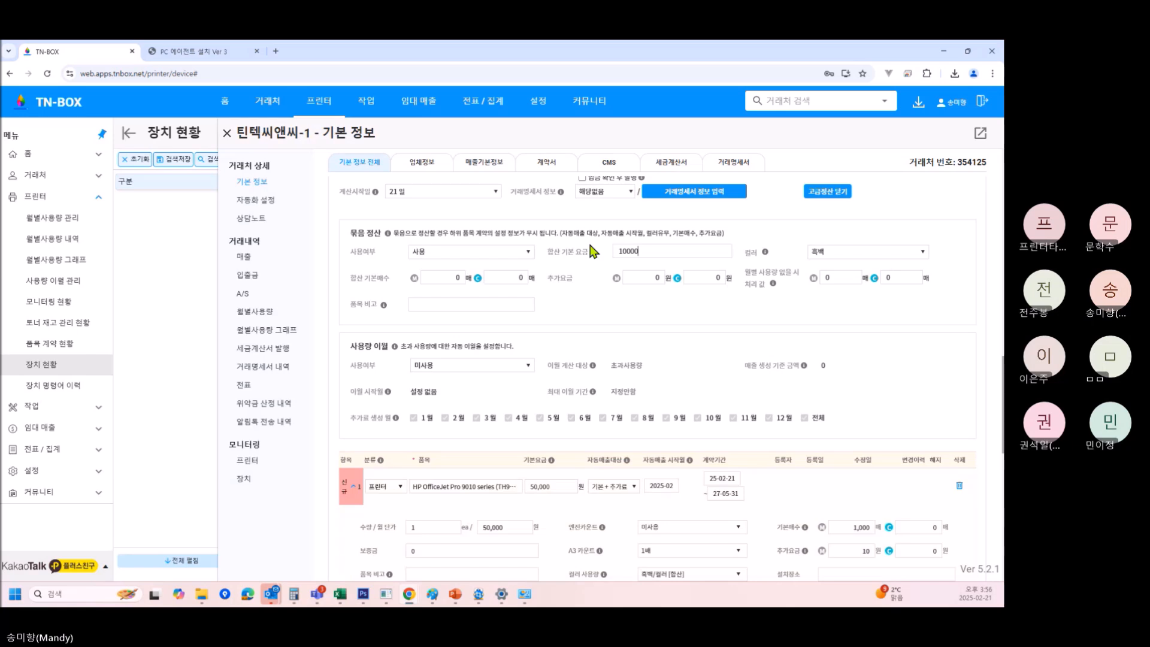
{"action": "type", "text": "0"}
{"action": "left_click", "coordinate": [839, 259]}
{"action": "left_click", "coordinate": [850, 262]}
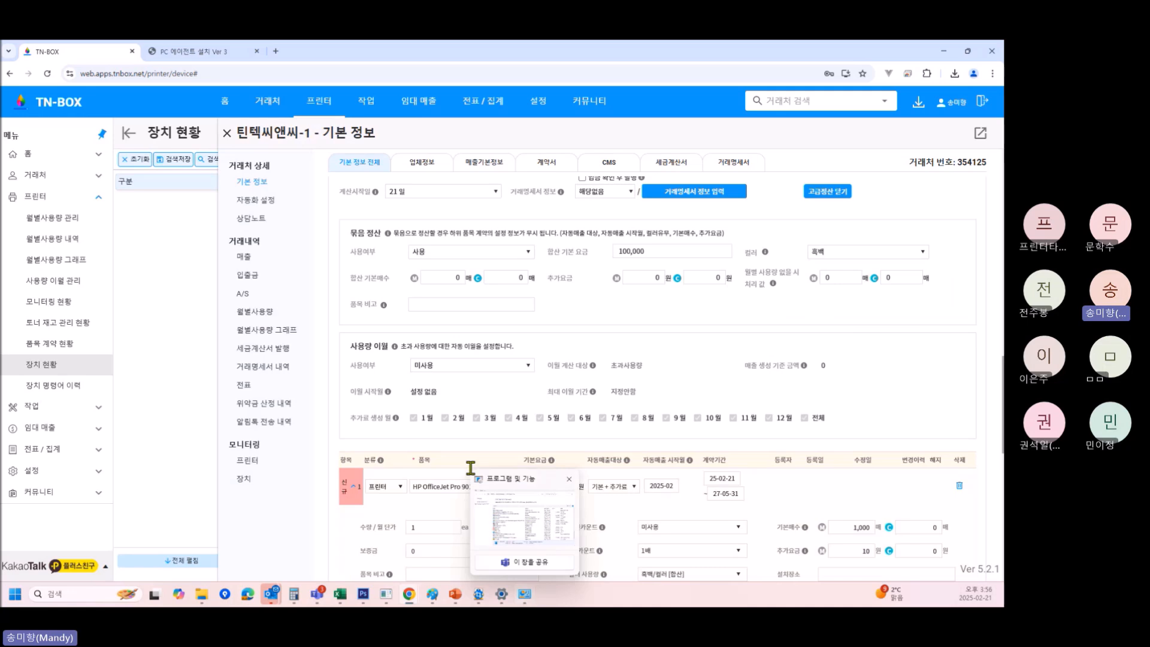
{"action": "left_click", "coordinate": [447, 278]}
{"action": "type", "text": "20000"}
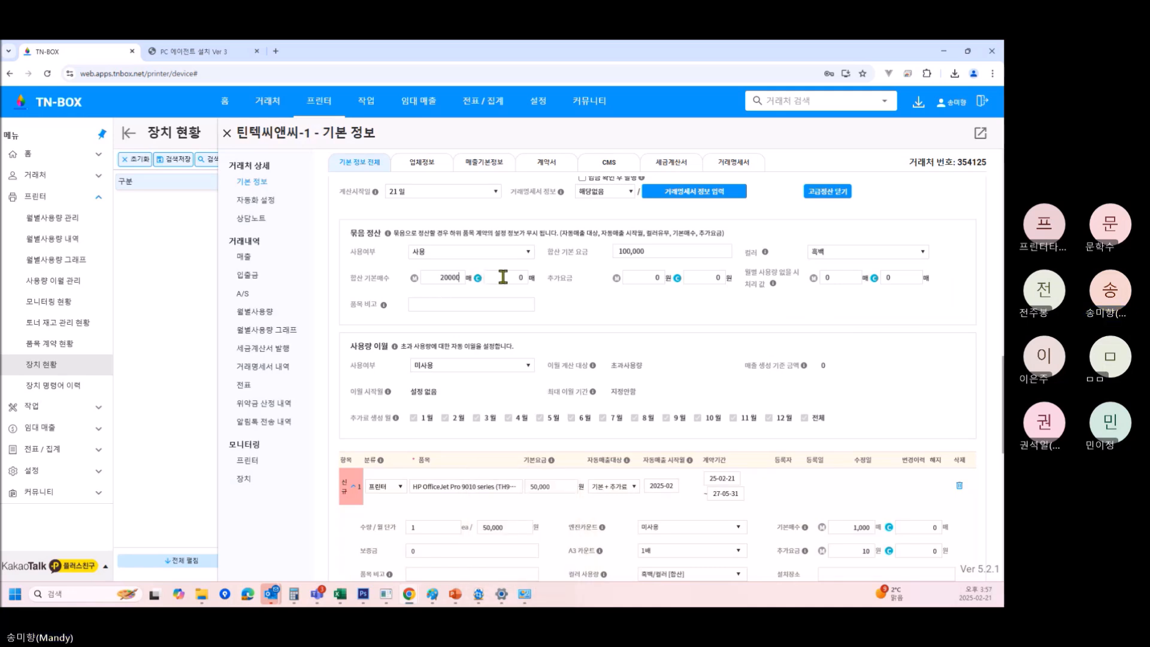
{"action": "key", "text": "BackSpace"}
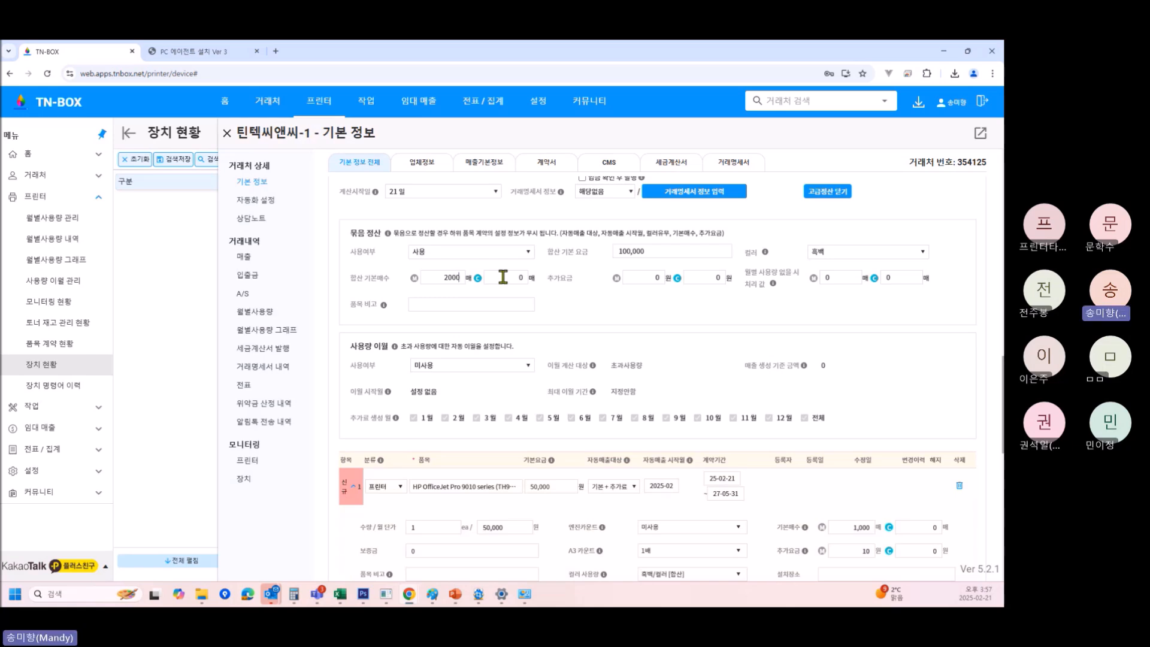
{"action": "left_click", "coordinate": [633, 280]}
{"action": "type", "text": "1"}
{"action": "scroll", "coordinate": [677, 437], "scroll_direction": "down", "scroll_amount": 1}
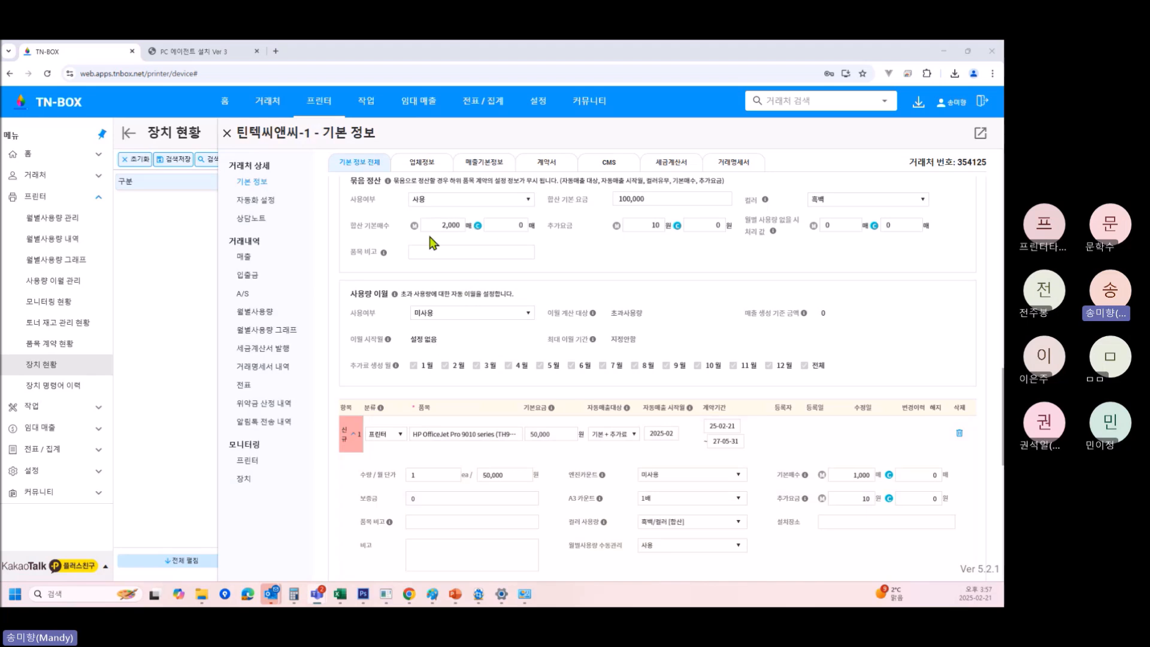
Turn 사용량 이월 on, keep 초과사용량 as the carry-over basis, and untick 전체 surcharge months.
{"action": "left_click", "coordinate": [511, 324]}
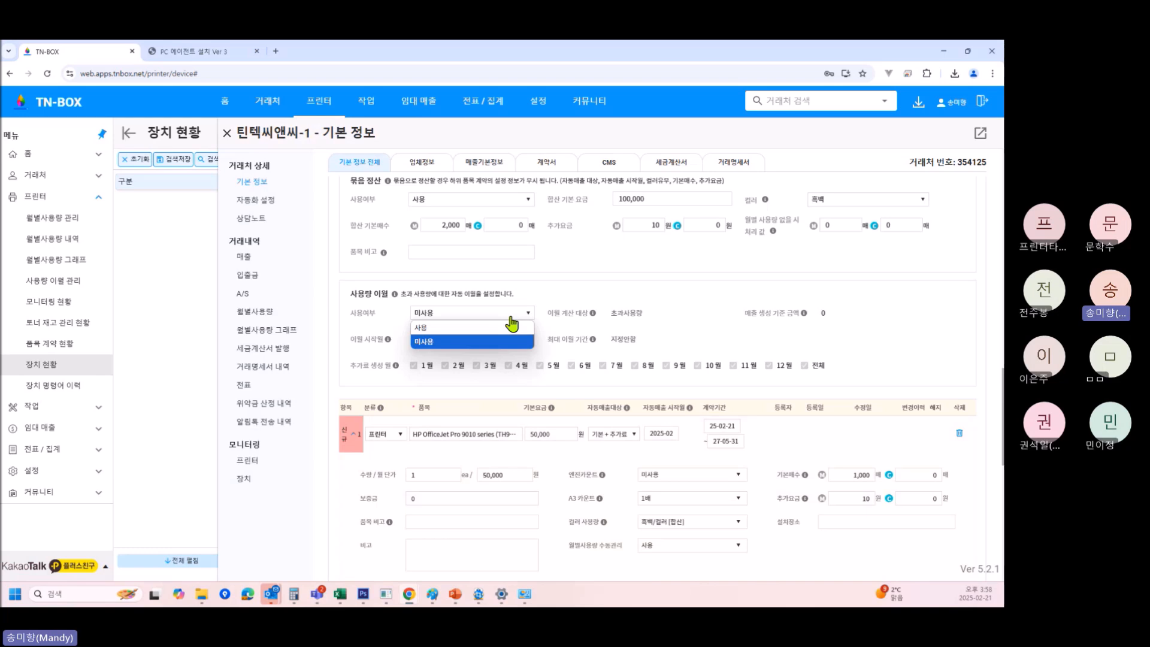
{"action": "left_click", "coordinate": [510, 328]}
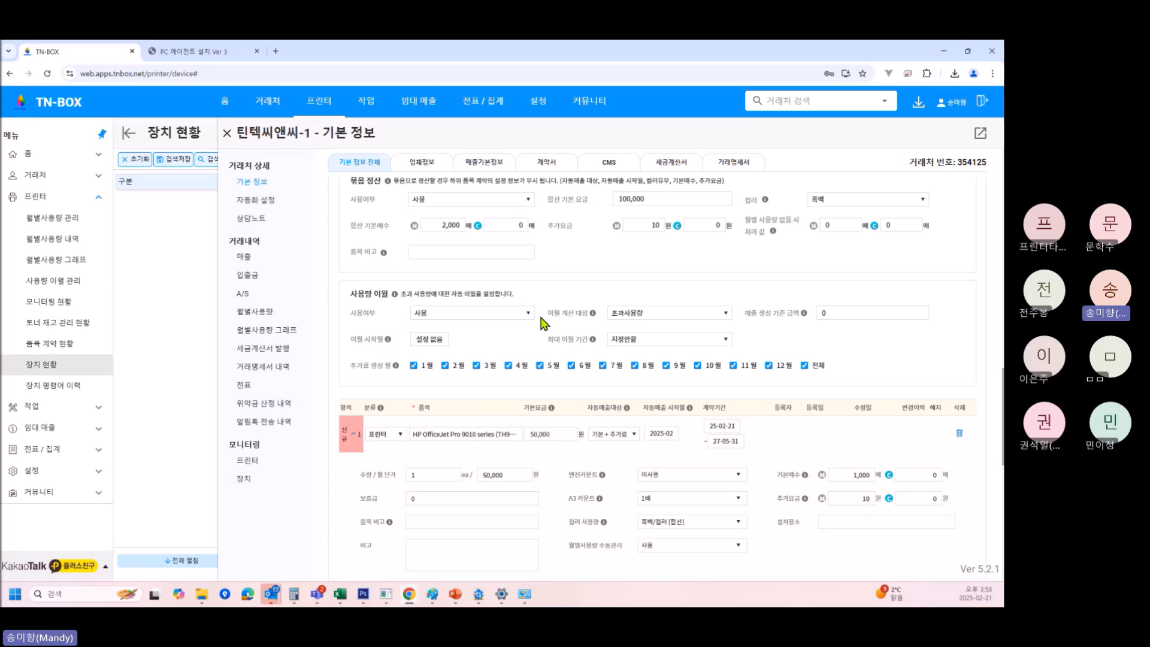
{"action": "left_click", "coordinate": [725, 319]}
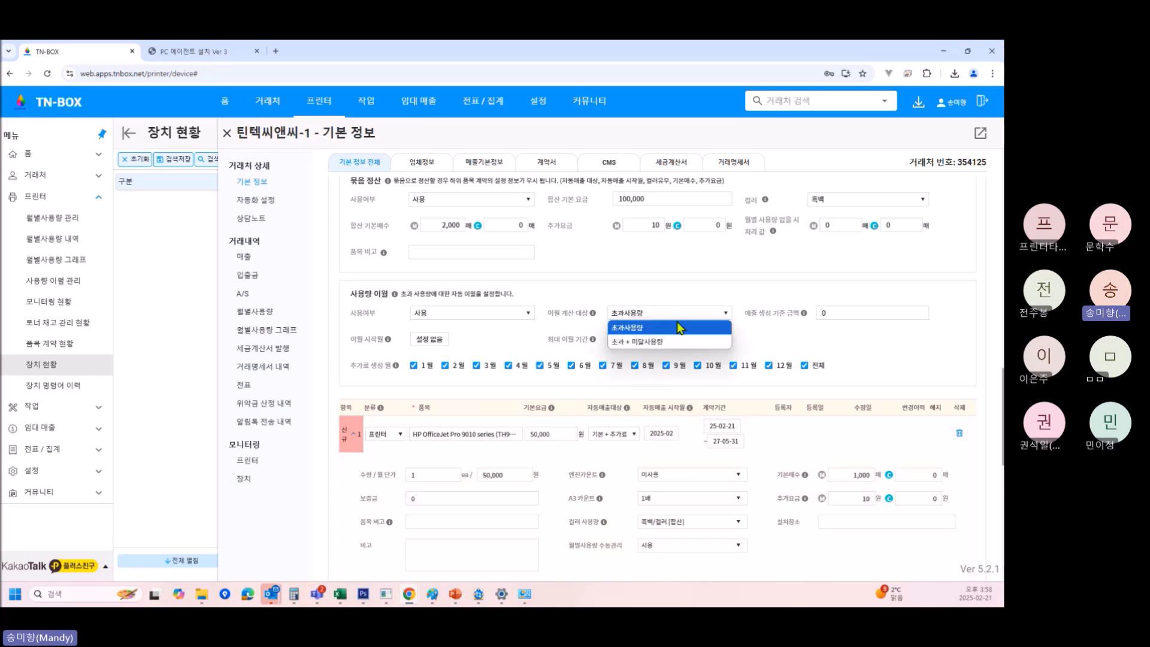
{"action": "left_click", "coordinate": [663, 329]}
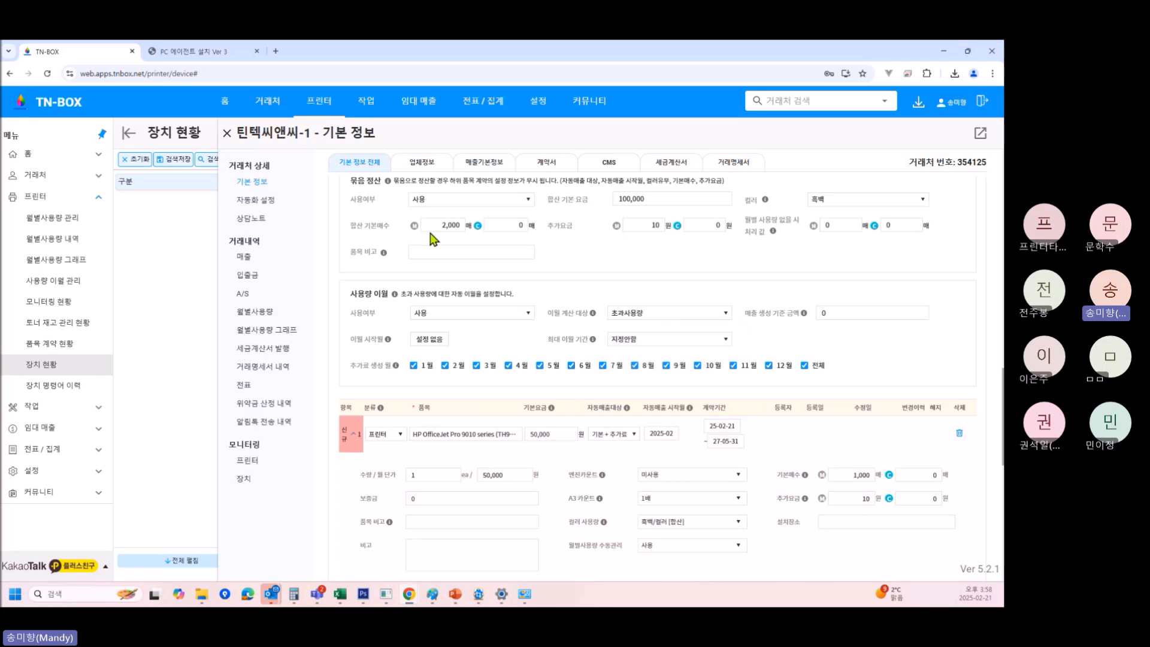
{"action": "left_click", "coordinate": [805, 365]}
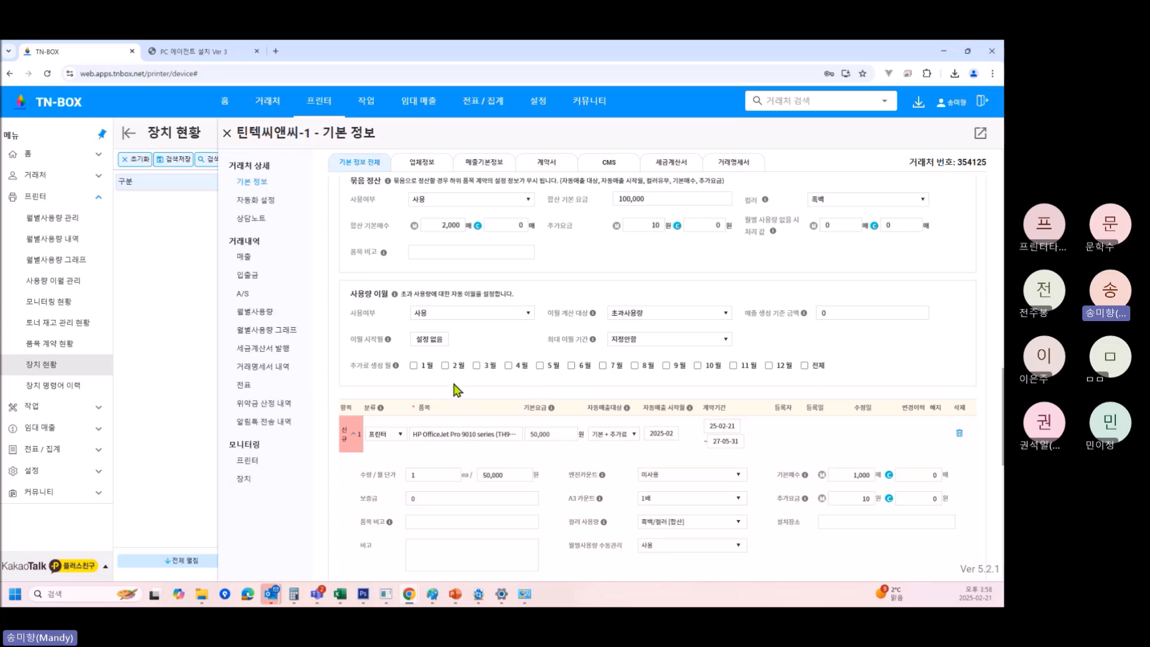
Tick 3월, 6월, 9월 and 12월 as the surcharge generation months.
{"action": "left_click", "coordinate": [477, 365]}
{"action": "left_click", "coordinate": [572, 367]}
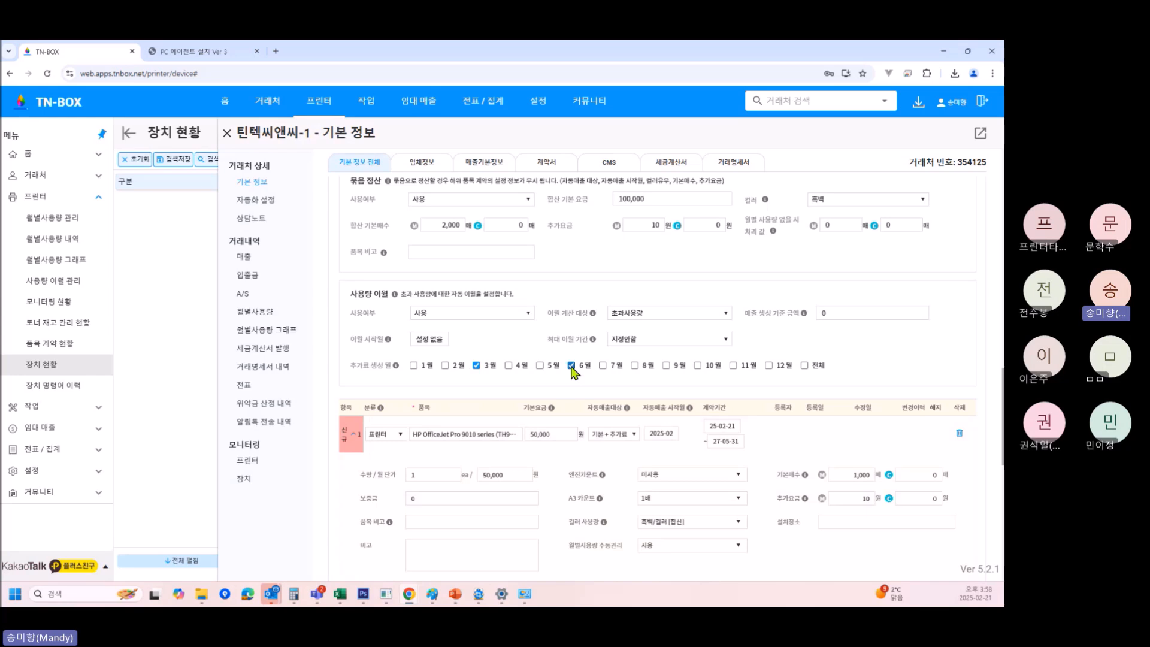
{"action": "left_click", "coordinate": [667, 366]}
{"action": "left_click", "coordinate": [769, 366]}
{"action": "left_click", "coordinate": [656, 323]}
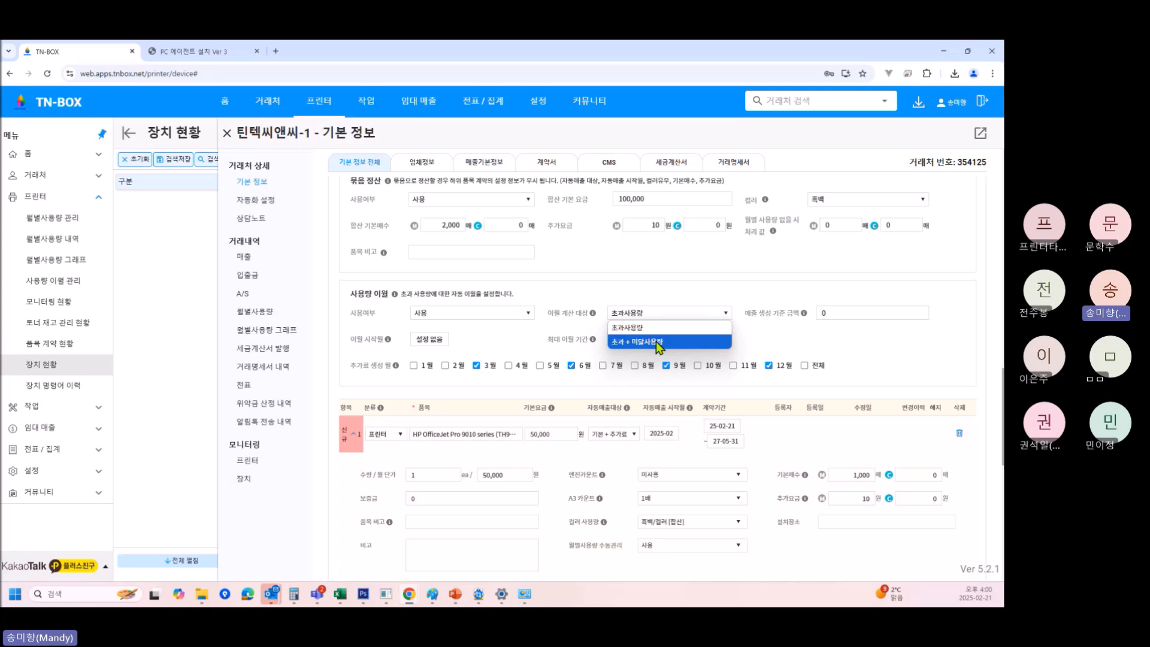
Choose 초과 + 미달사용량 as the 이월 계산 대상.
{"action": "left_click", "coordinate": [659, 344]}
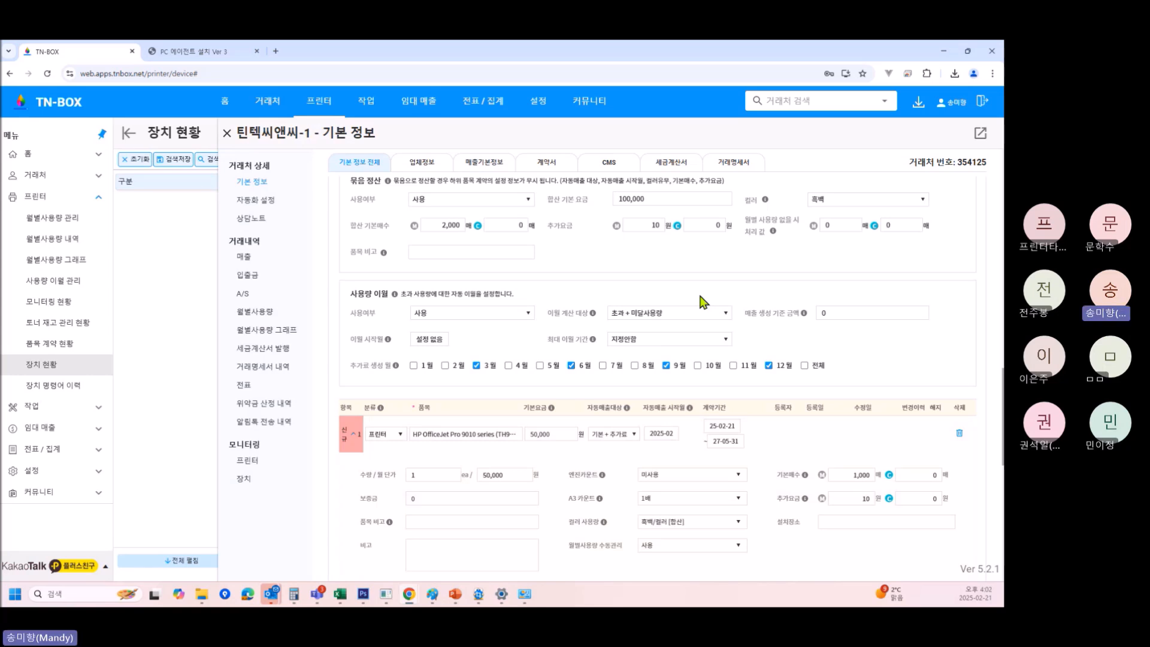
Toggle 이월 계산 대상 between its options, ending on 초과사용량.
{"action": "left_click", "coordinate": [695, 313]}
{"action": "left_click", "coordinate": [655, 326]}
{"action": "left_click", "coordinate": [695, 314]}
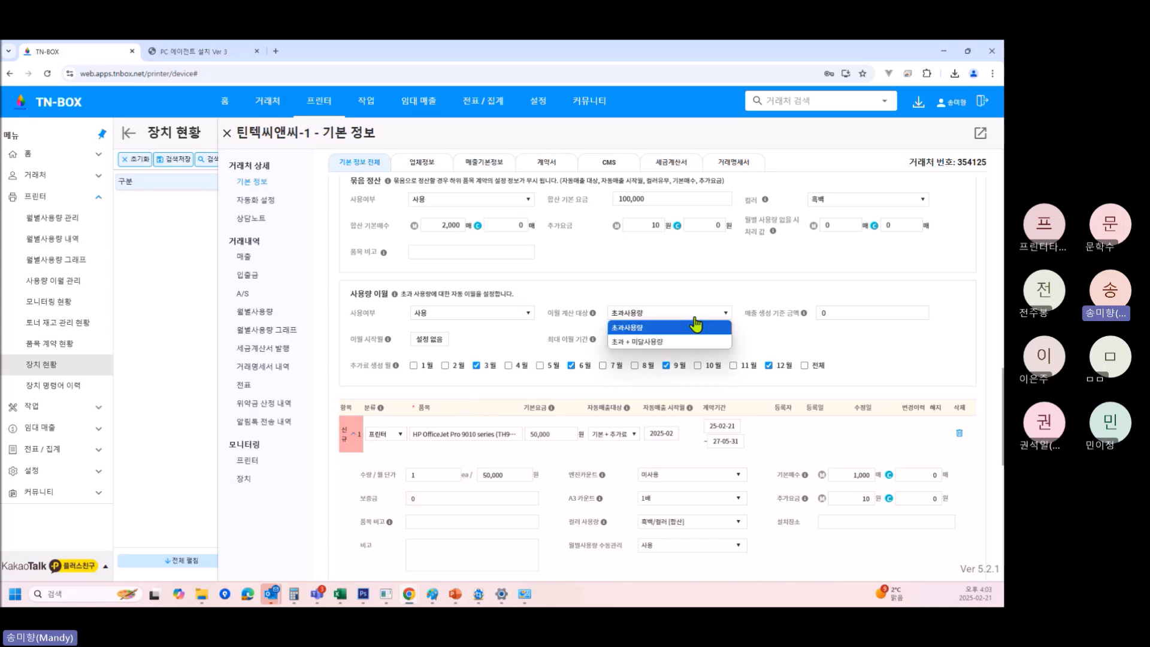
{"action": "left_click", "coordinate": [662, 342]}
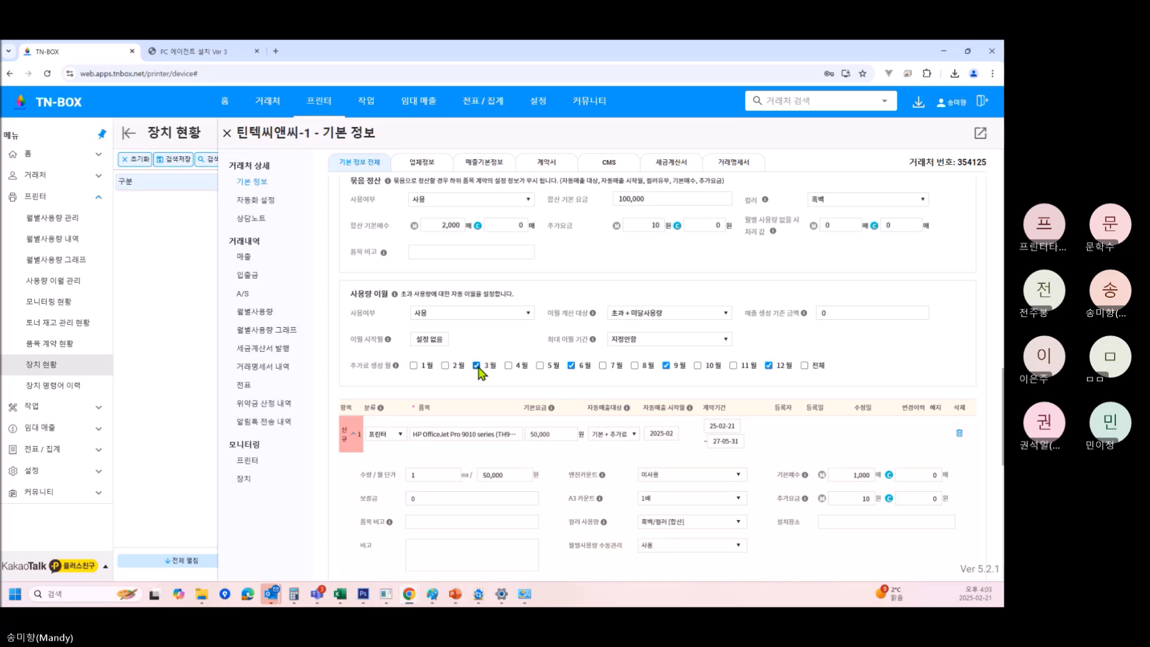
{"action": "left_click", "coordinate": [674, 313]}
{"action": "left_click", "coordinate": [659, 329]}
Tick and untick 1월, keeping surcharges in months 3, 6, 9, 12, then edit the 기본매수 field.
{"action": "left_click", "coordinate": [416, 367]}
{"action": "left_click", "coordinate": [416, 367]}
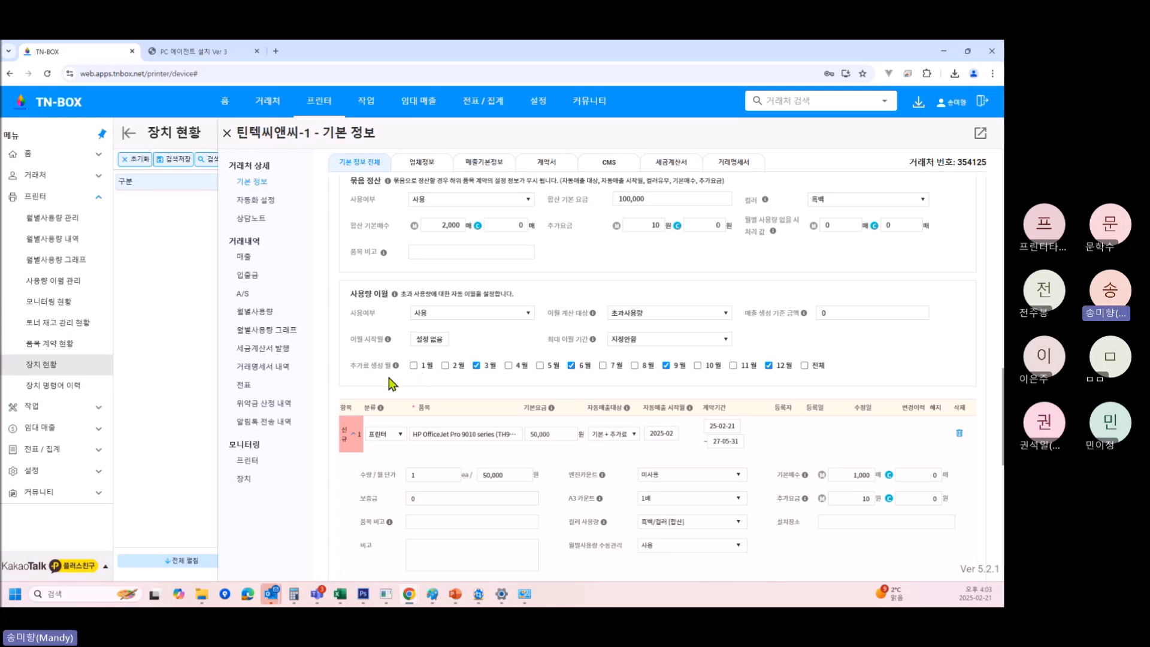
{"action": "left_click", "coordinate": [860, 478]}
{"action": "left_click", "coordinate": [655, 316]}
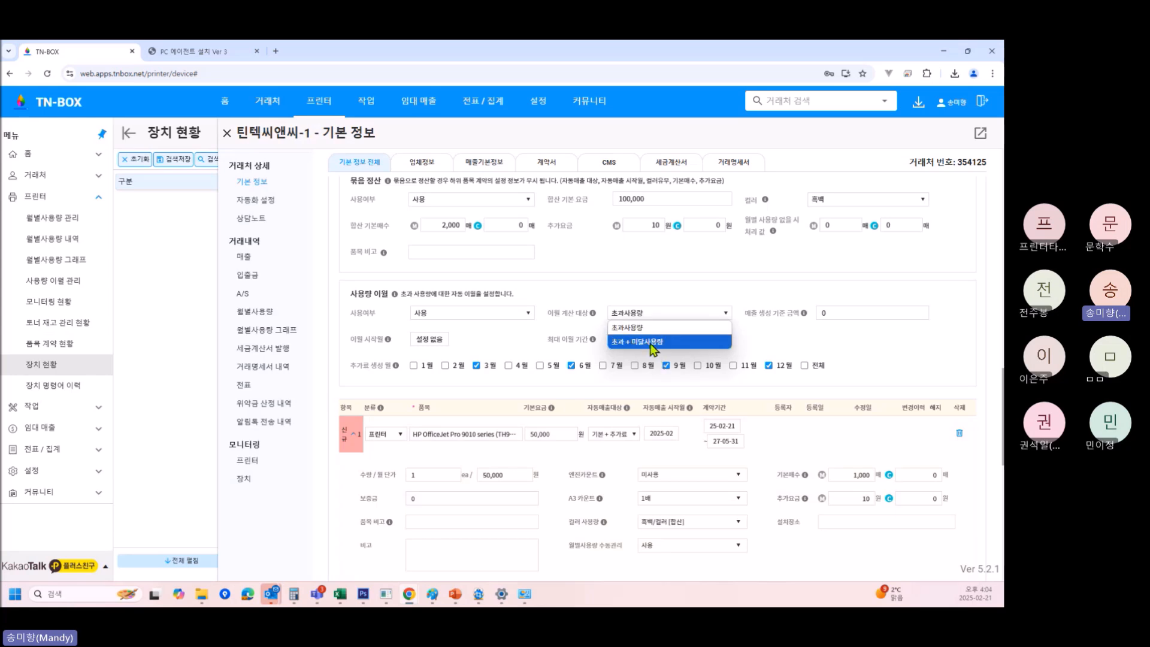
{"action": "left_click", "coordinate": [651, 342]}
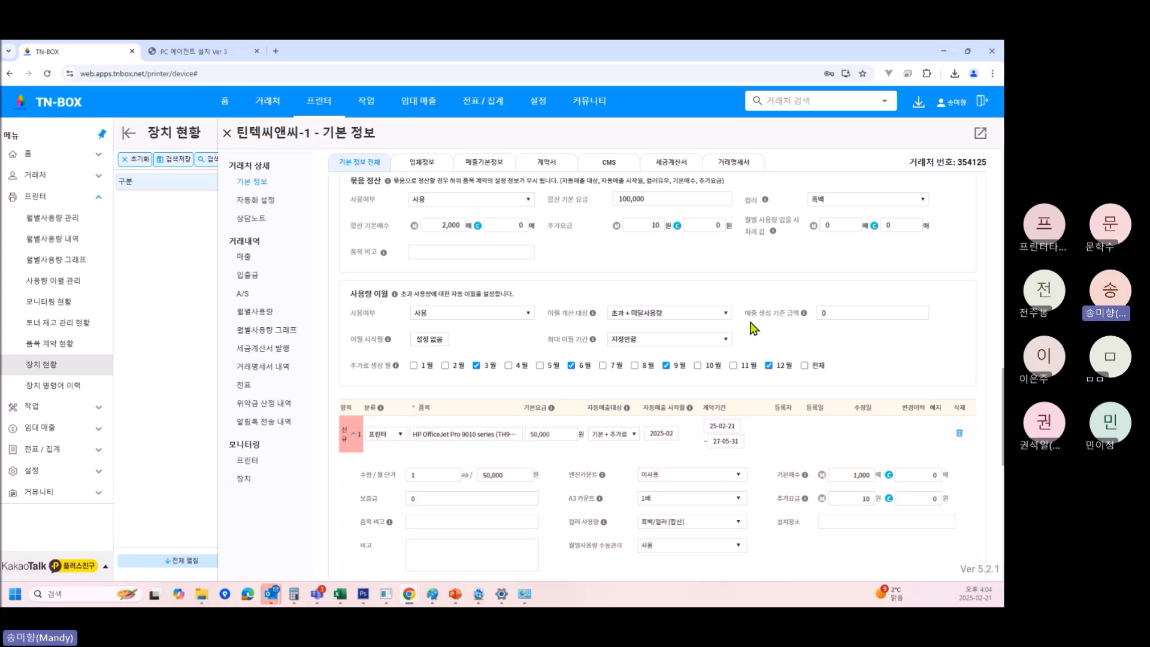
{"action": "left_click_drag", "start_coordinate": [747, 312], "coordinate": [816, 322]}
{"action": "left_click", "coordinate": [746, 311]}
{"action": "double_click", "coordinate": [822, 314]}
{"action": "type", "text": "1"}
{"action": "type", "text": "1000"}
{"action": "left_click", "coordinate": [848, 313]}
{"action": "key", "text": "BackSpace"}
{"action": "key", "text": "BackSpace"}
{"action": "key", "text": "BackSpace"}
{"action": "key", "text": "BackSpace"}
{"action": "type", "text": "0"}
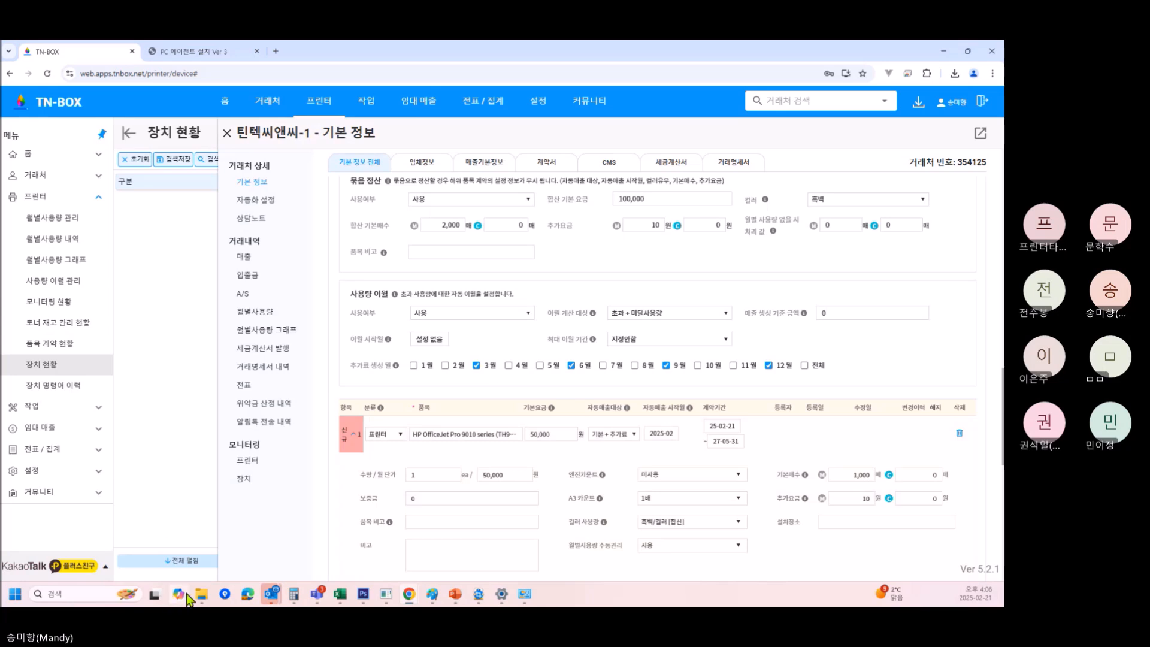
{"action": "double_click", "coordinate": [690, 58]}
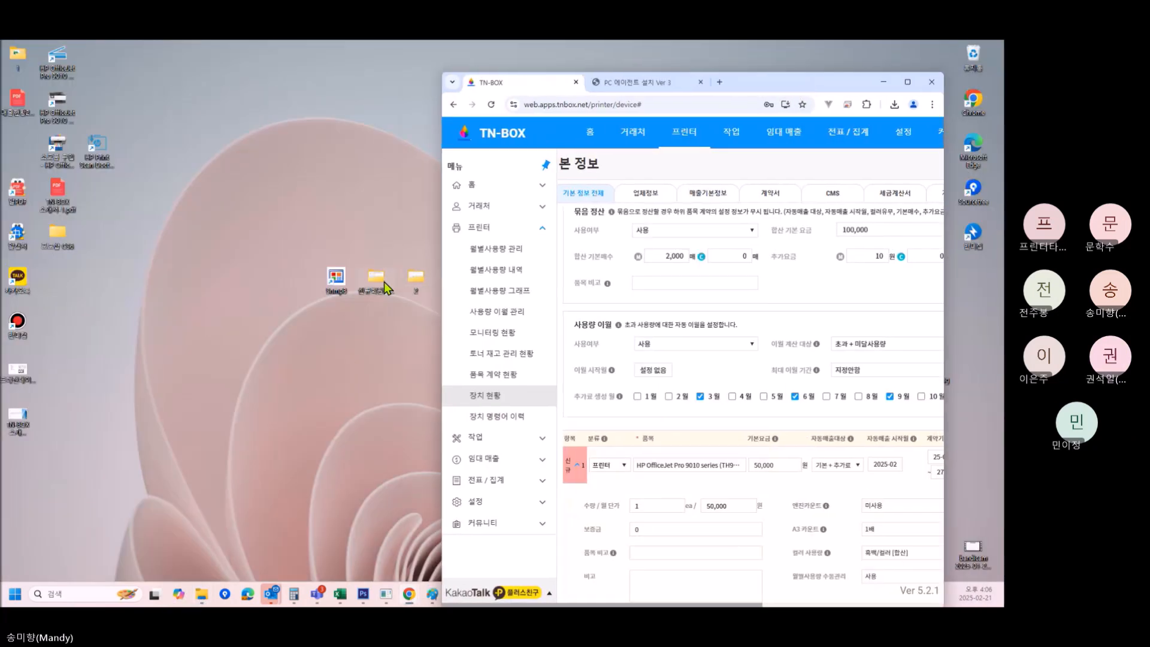
Maximize the browser window so the device contract form fills the screen.
{"action": "left_click", "coordinate": [908, 82]}
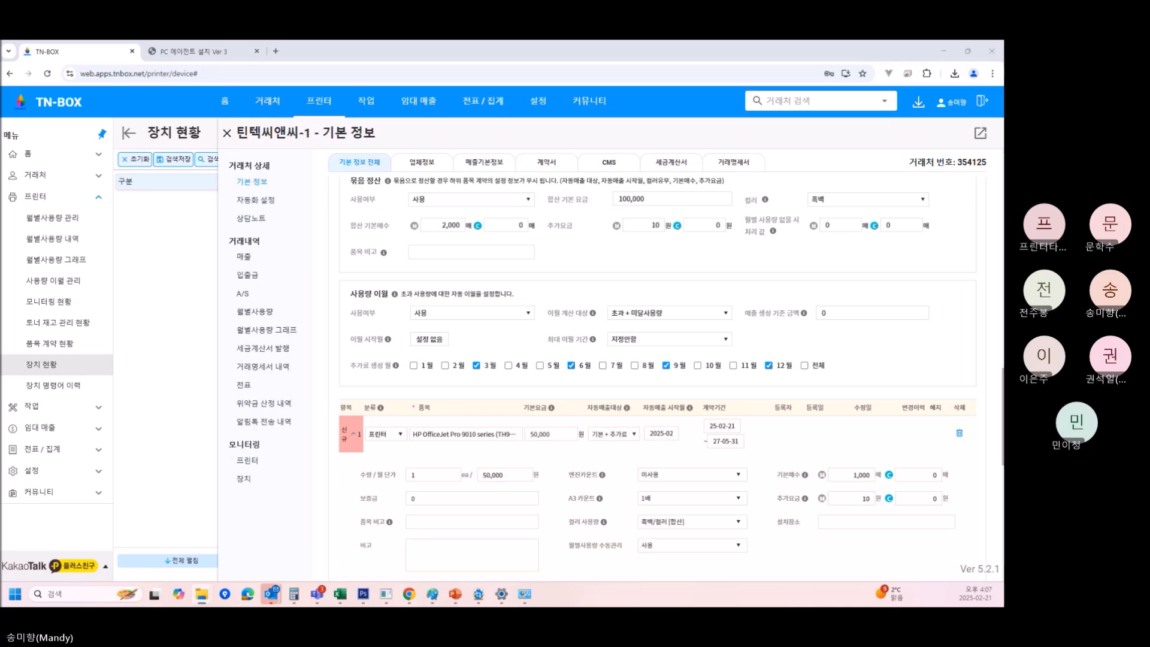
{"action": "mouse_move", "coordinate": [317, 595]}
{"action": "key", "text": "alt+Tab"}
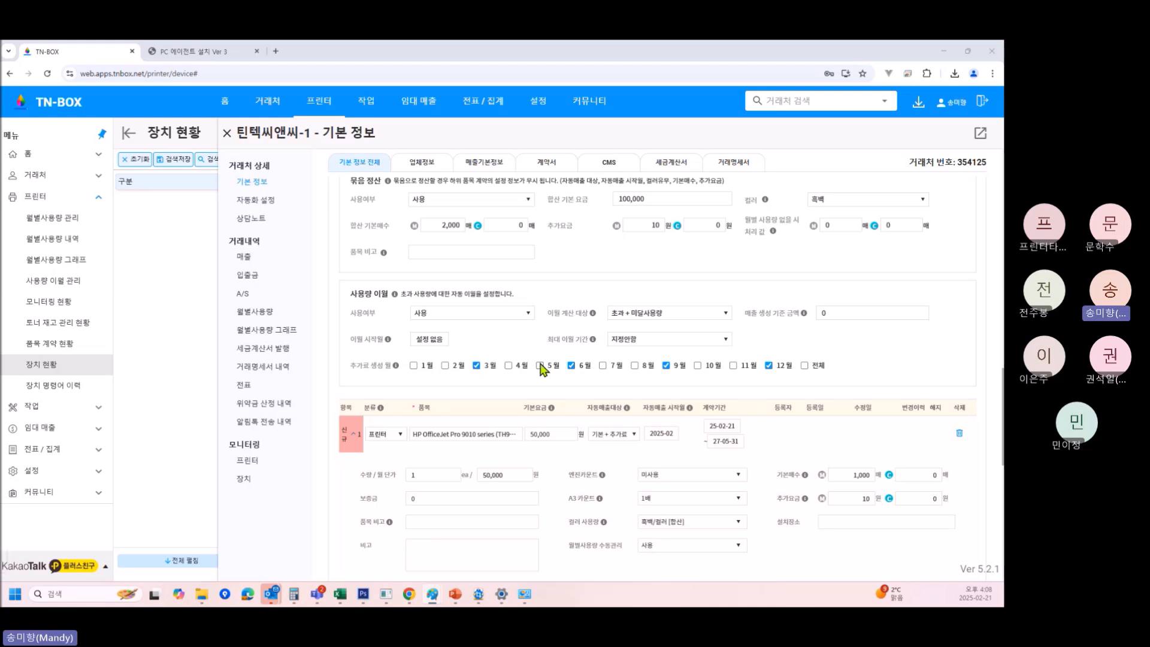
{"action": "left_click", "coordinate": [842, 314]}
{"action": "type", "text": "1"}
{"action": "left_click_drag", "start_coordinate": [840, 312], "coordinate": [801, 307]}
{"action": "key", "text": "BackSpace"}
Scroll up past 매출정보 to the client's address, A/S 담당기사 and 영업점 sections.
{"action": "scroll", "coordinate": [839, 322], "scroll_direction": "up", "scroll_amount": 3}
{"action": "scroll", "coordinate": [892, 378], "scroll_direction": "up", "scroll_amount": 1}
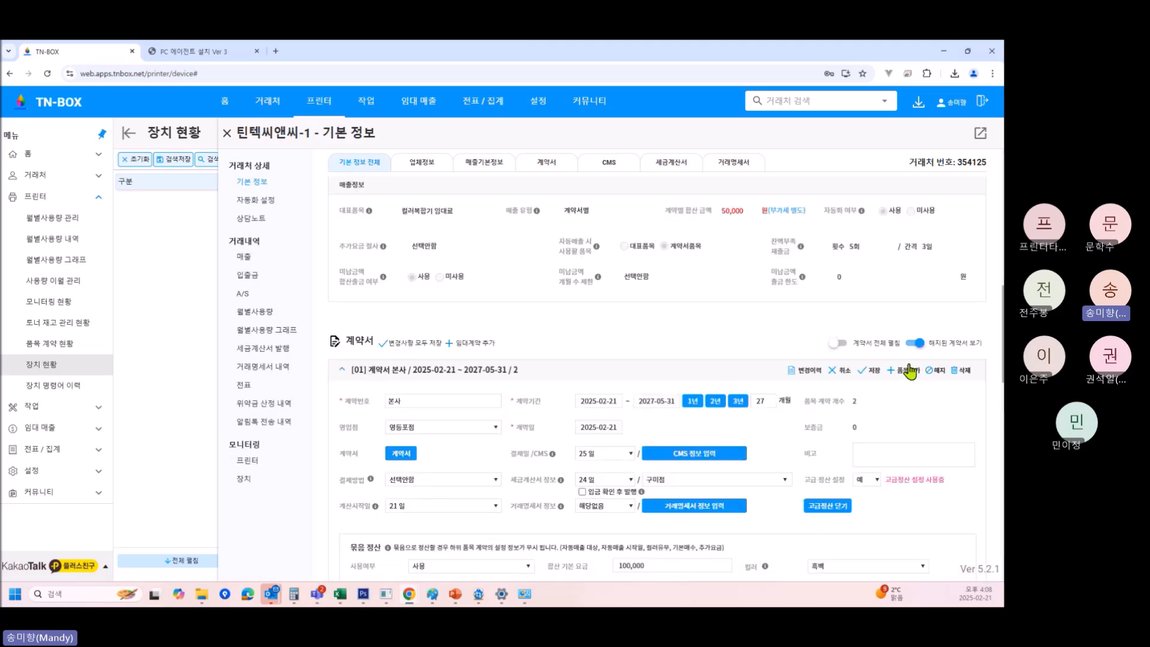
{"action": "scroll", "coordinate": [904, 385], "scroll_direction": "up", "scroll_amount": 8}
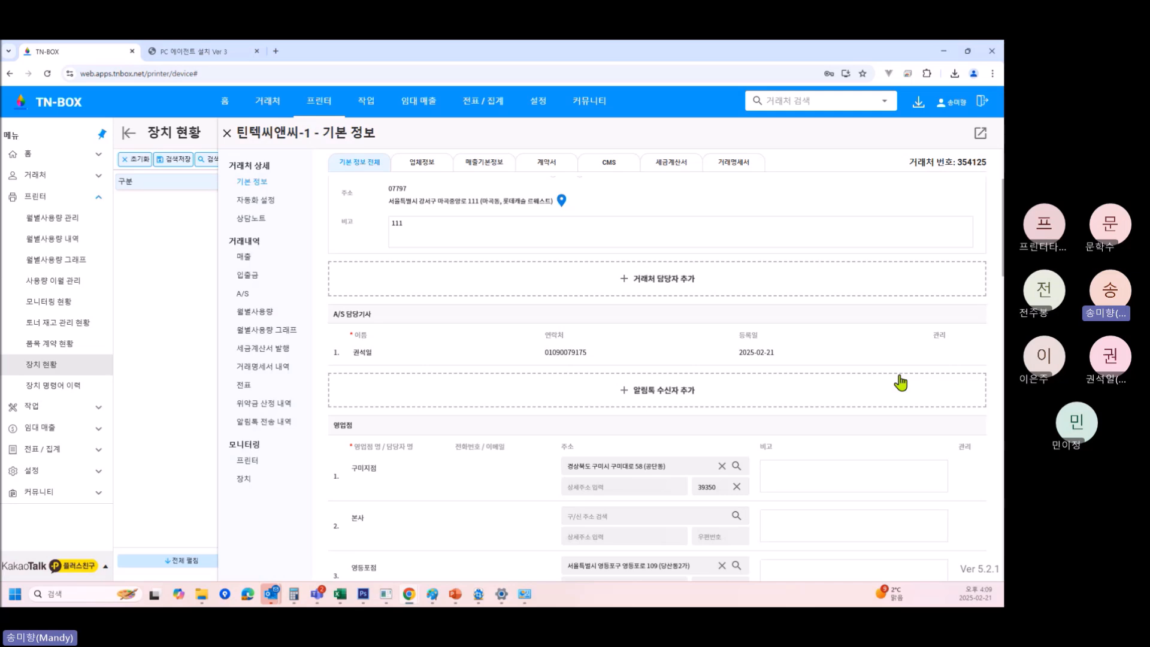
Close the client detail panel to reveal the 234-device 장치 현황 list, then start a new browser tab.
{"action": "left_click", "coordinate": [226, 133]}
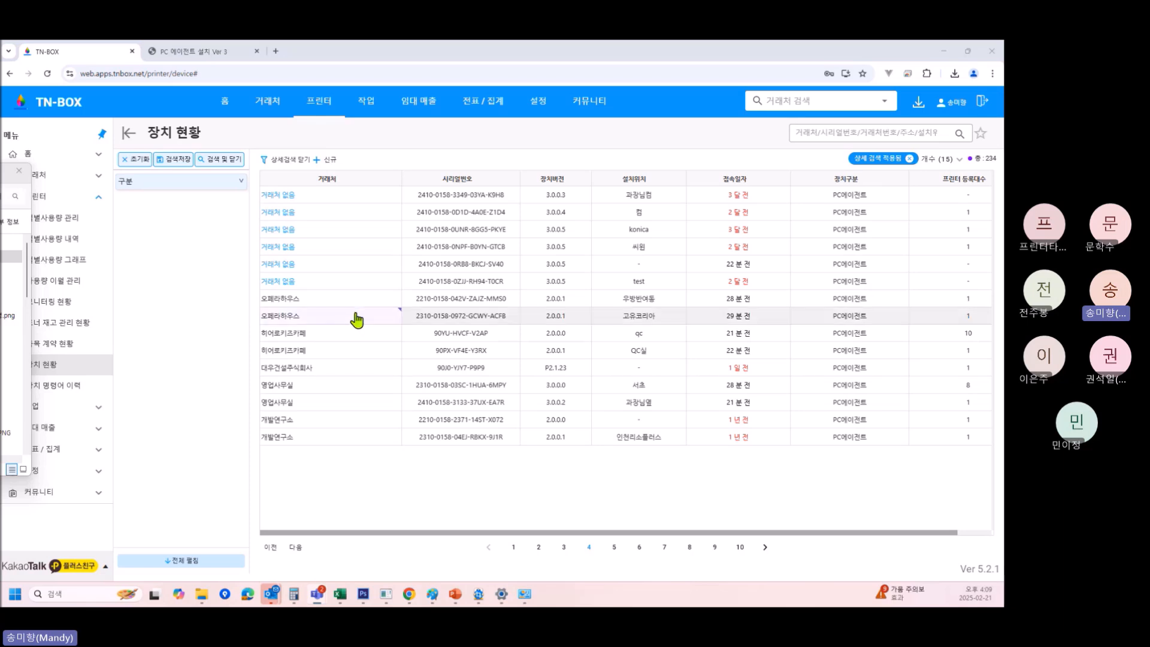
{"action": "left_click", "coordinate": [213, 51]}
{"action": "left_click", "coordinate": [276, 52]}
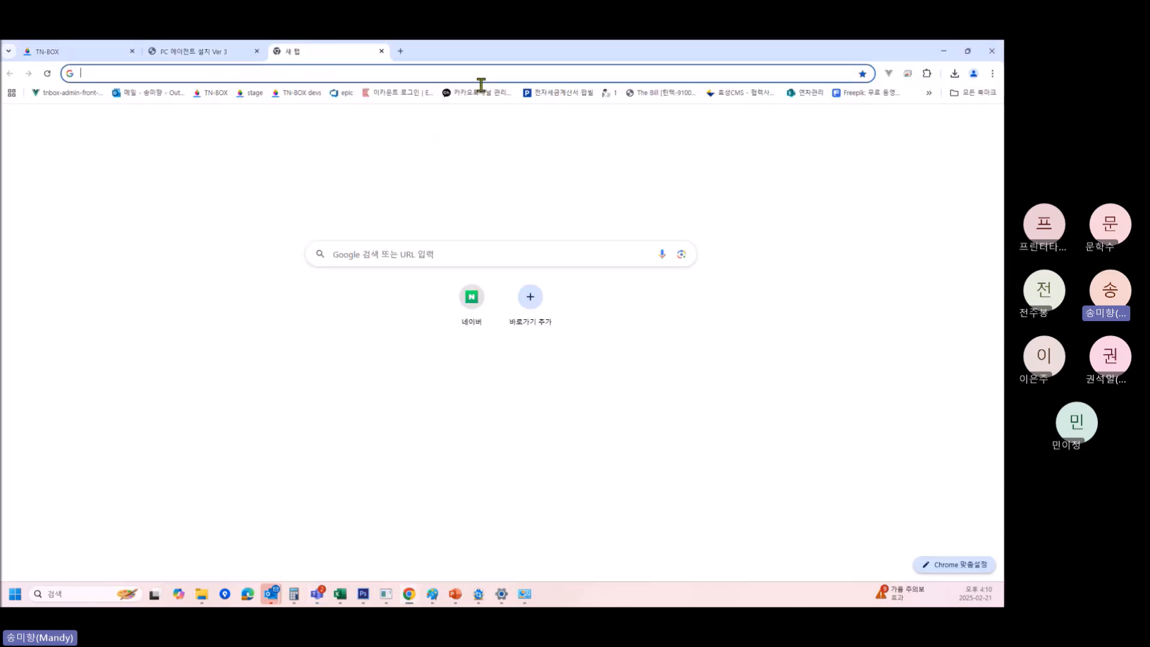
Load TN-BOX's 매출 page from the 모든 북마크 bookmarks and open its 다운로드센터.
{"action": "left_click", "coordinate": [973, 93]}
{"action": "left_click", "coordinate": [725, 252]}
{"action": "left_click", "coordinate": [213, 94]}
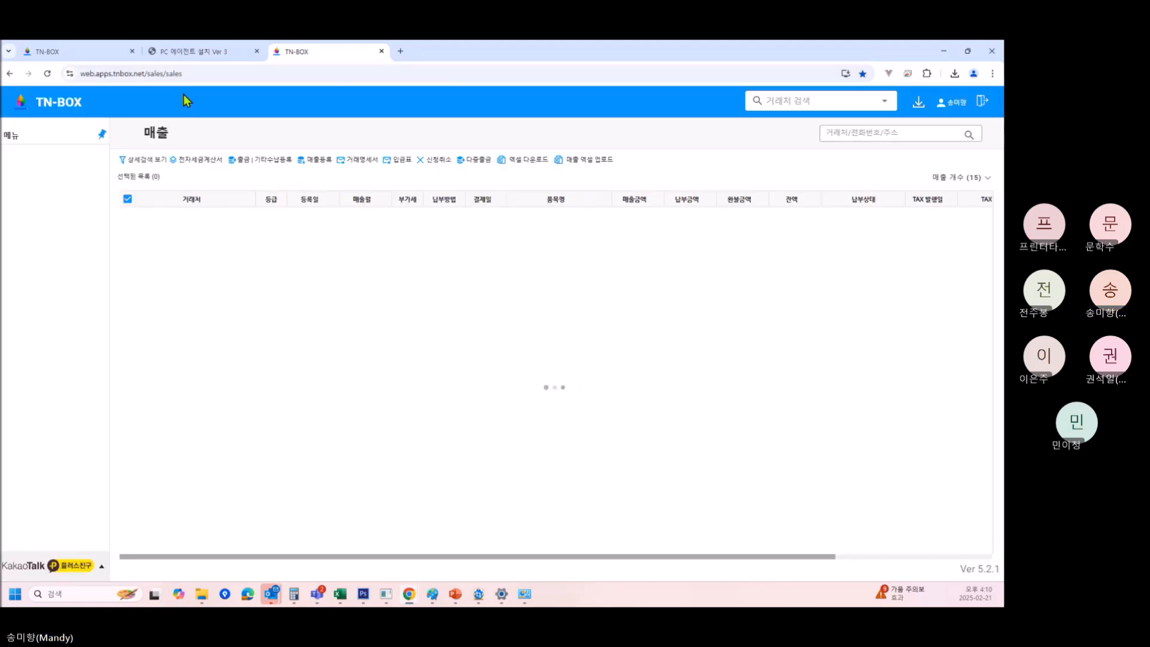
{"action": "left_click", "coordinate": [919, 103]}
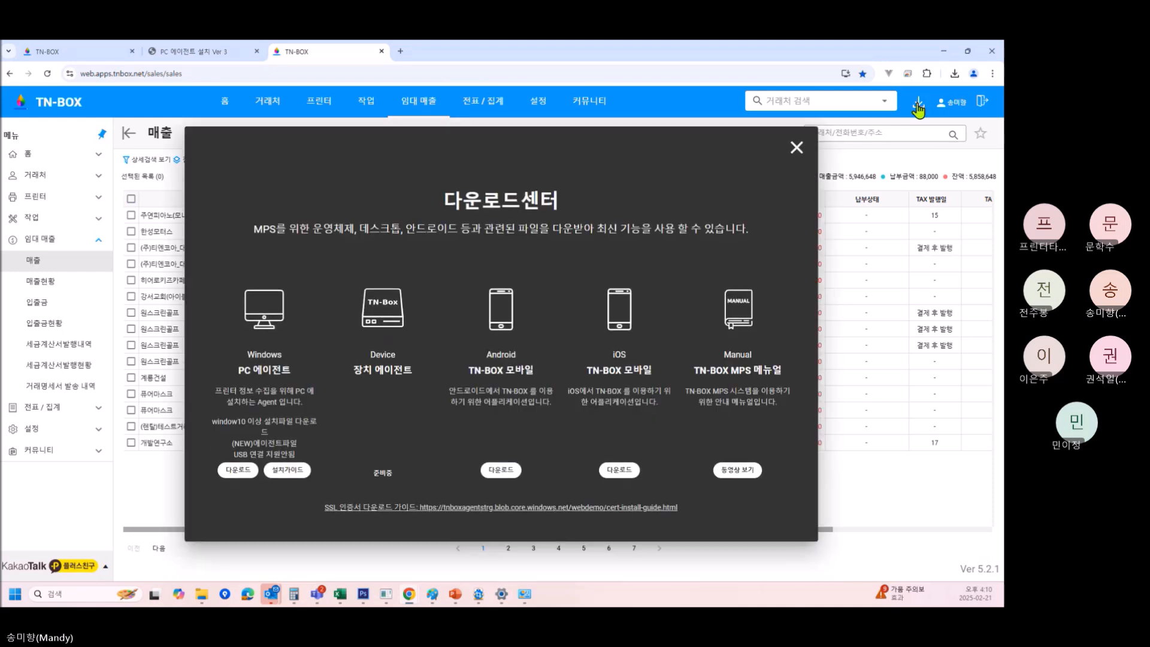
Open the [TinTec C&C] TN-BOX playlist and scroll through its 39 training videos.
{"action": "left_click", "coordinate": [737, 470]}
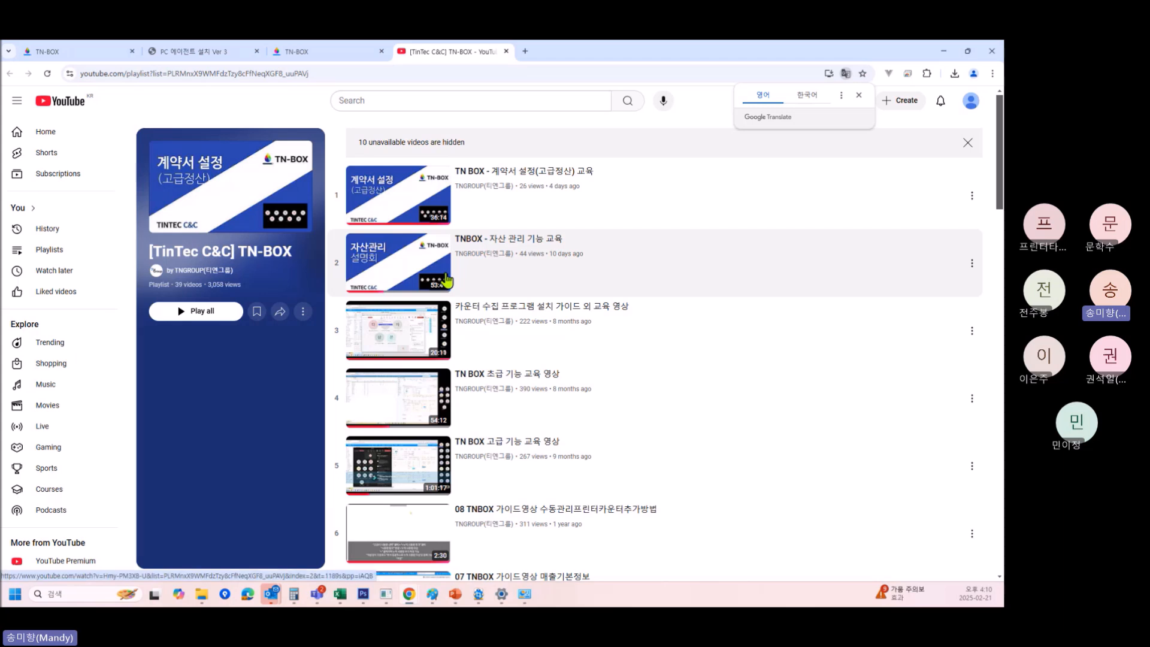
{"action": "scroll", "coordinate": [468, 398], "scroll_direction": "down", "scroll_amount": 3}
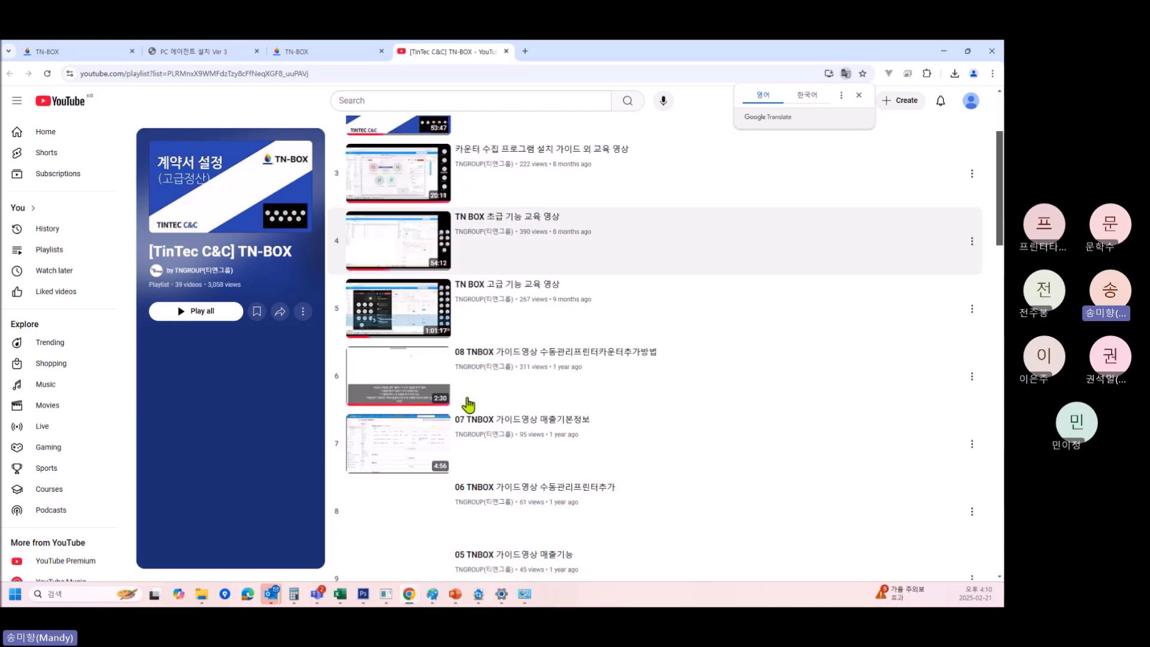
{"action": "scroll", "coordinate": [449, 475], "scroll_direction": "down", "scroll_amount": 3}
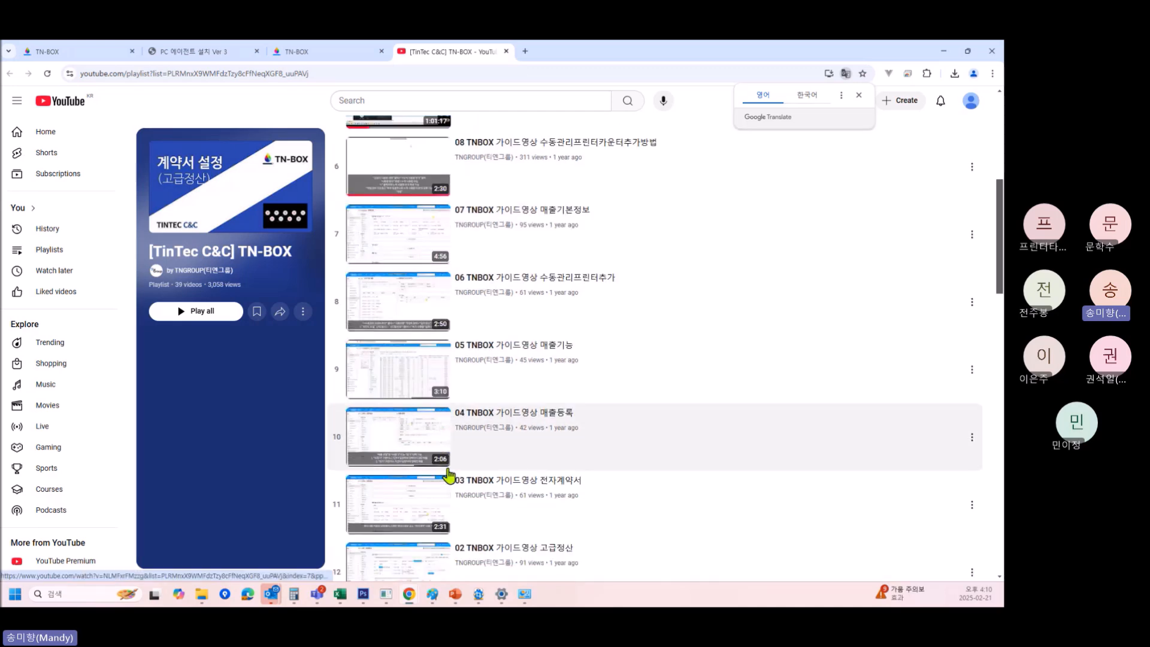
{"action": "scroll", "coordinate": [449, 475], "scroll_direction": "up", "scroll_amount": 3}
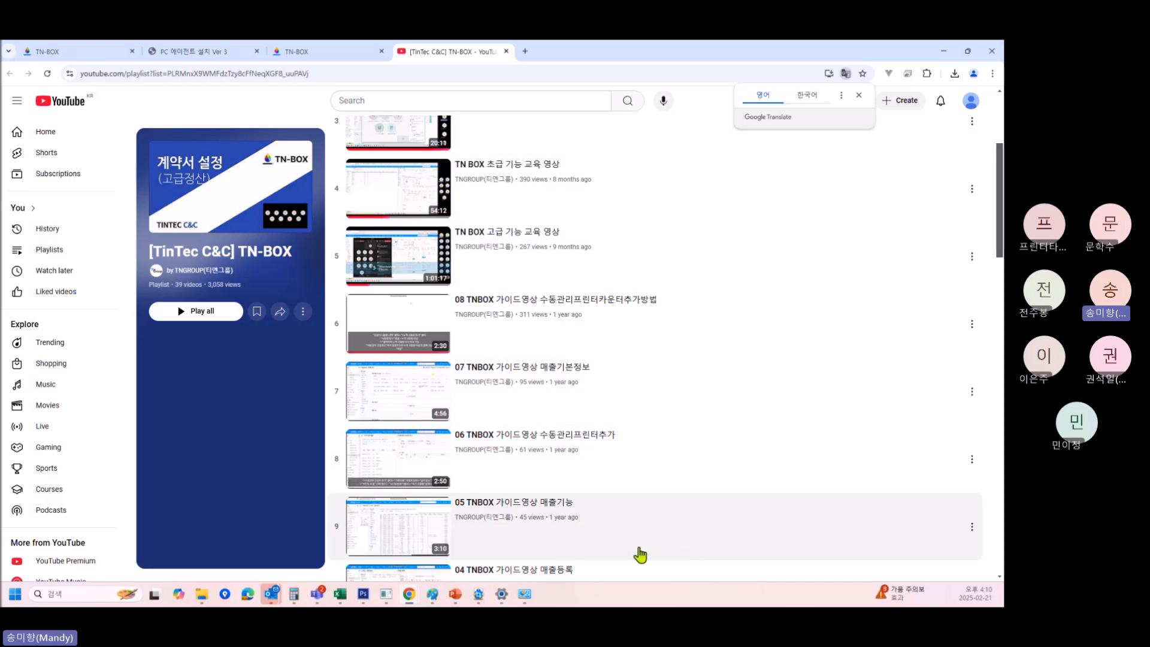
{"action": "scroll", "coordinate": [640, 555], "scroll_direction": "down", "scroll_amount": 4}
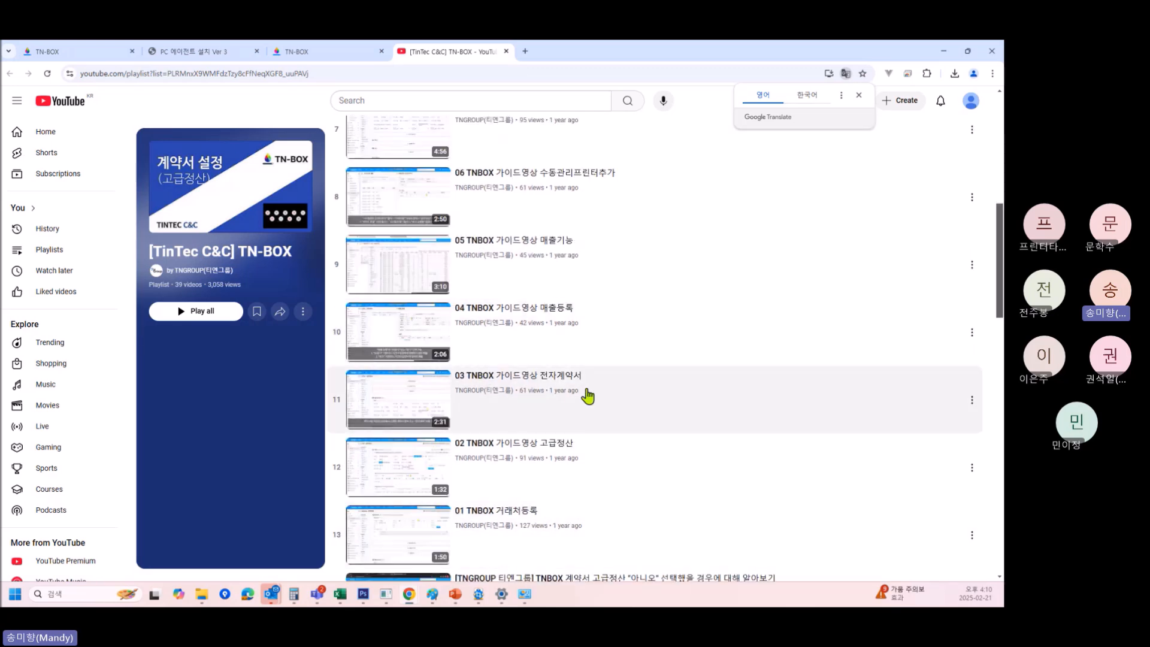
{"action": "scroll", "coordinate": [617, 495], "scroll_direction": "up", "scroll_amount": 7}
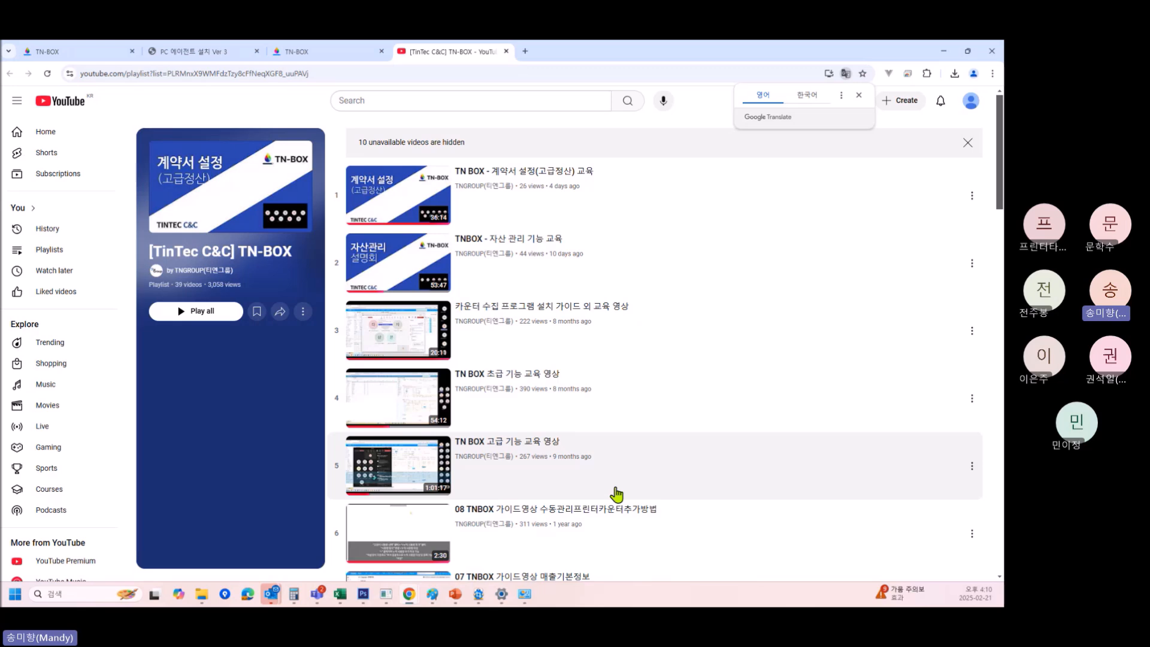
Close the 다운로드센터 and open 커뮤니티 > FAQ (자주 묻는 질문) in TN-BOX.
{"action": "left_click", "coordinate": [329, 52]}
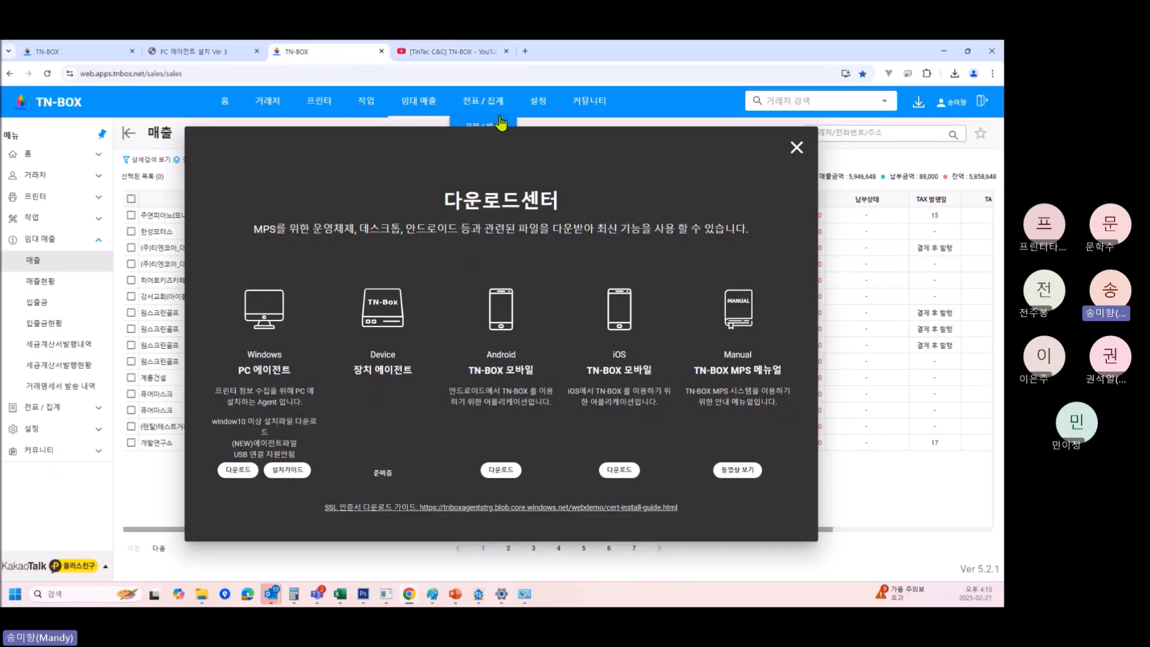
{"action": "left_click", "coordinate": [797, 148]}
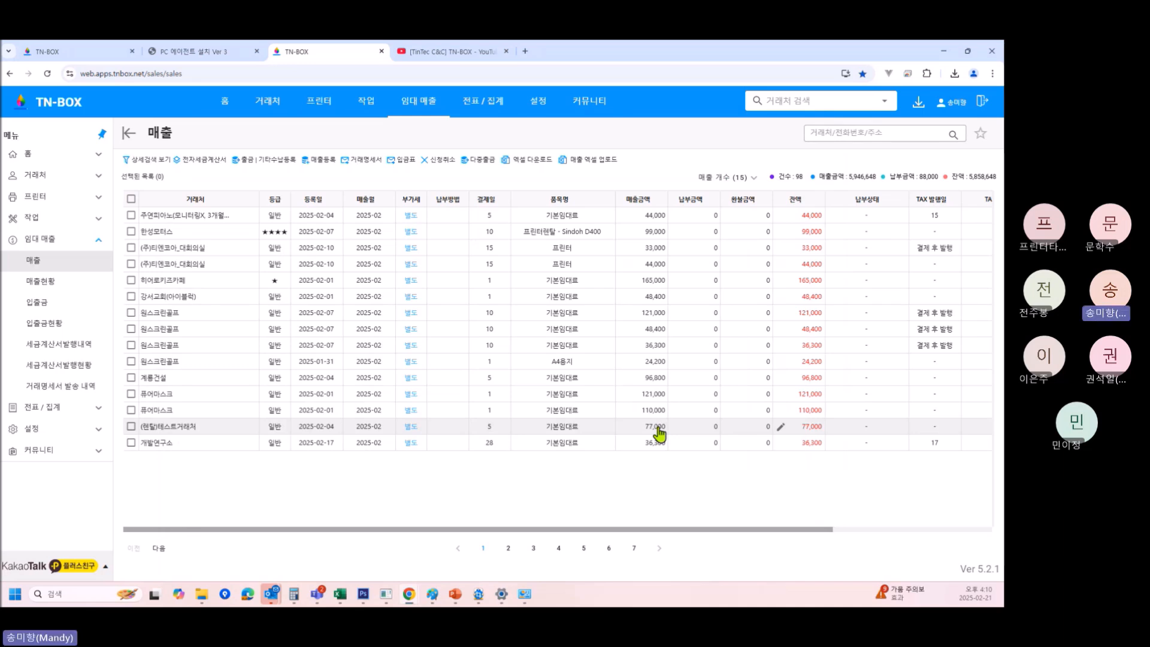
{"action": "key", "text": "alt+Tab"}
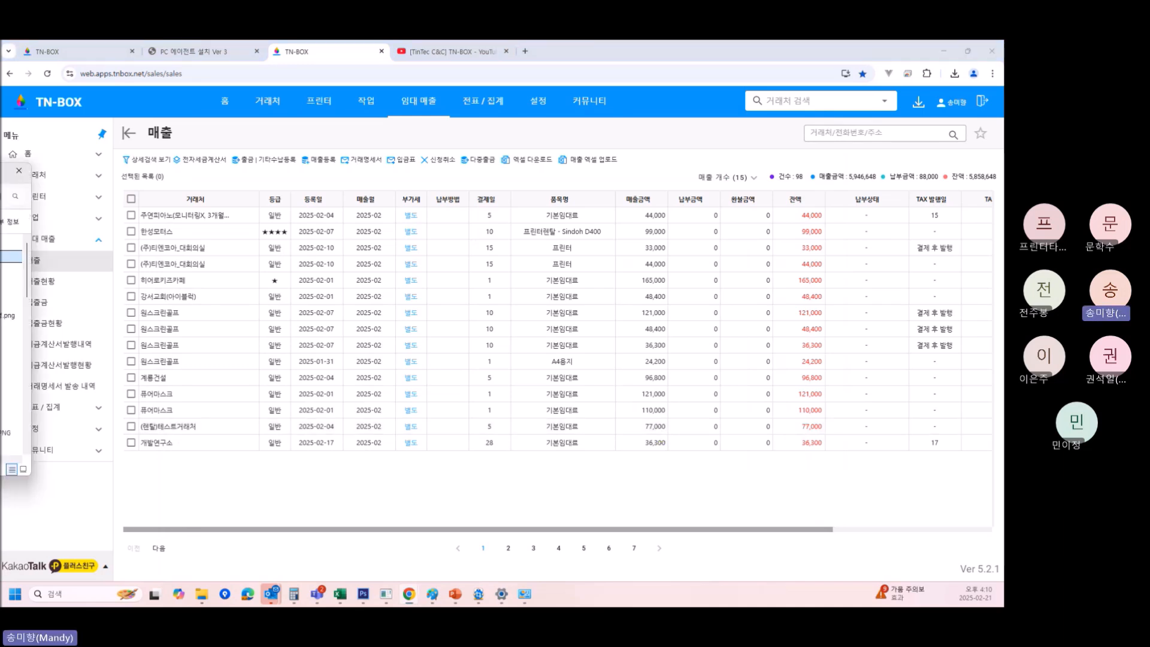
{"action": "left_click", "coordinate": [94, 517]}
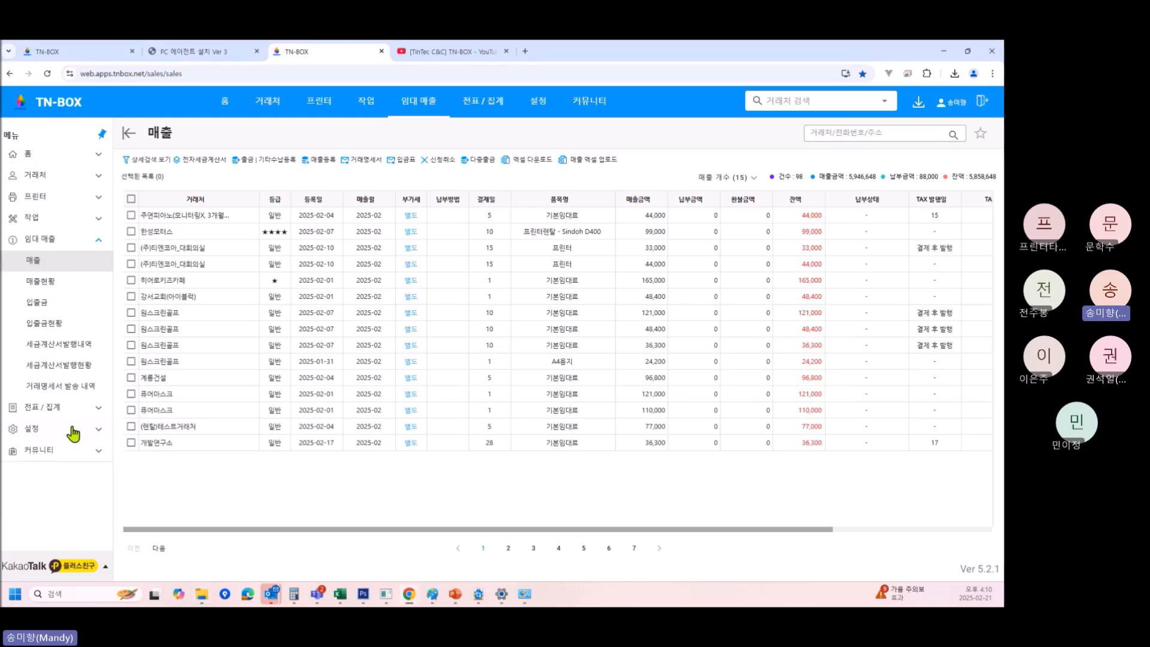
{"action": "left_click", "coordinate": [93, 456]}
{"action": "left_click", "coordinate": [42, 368]}
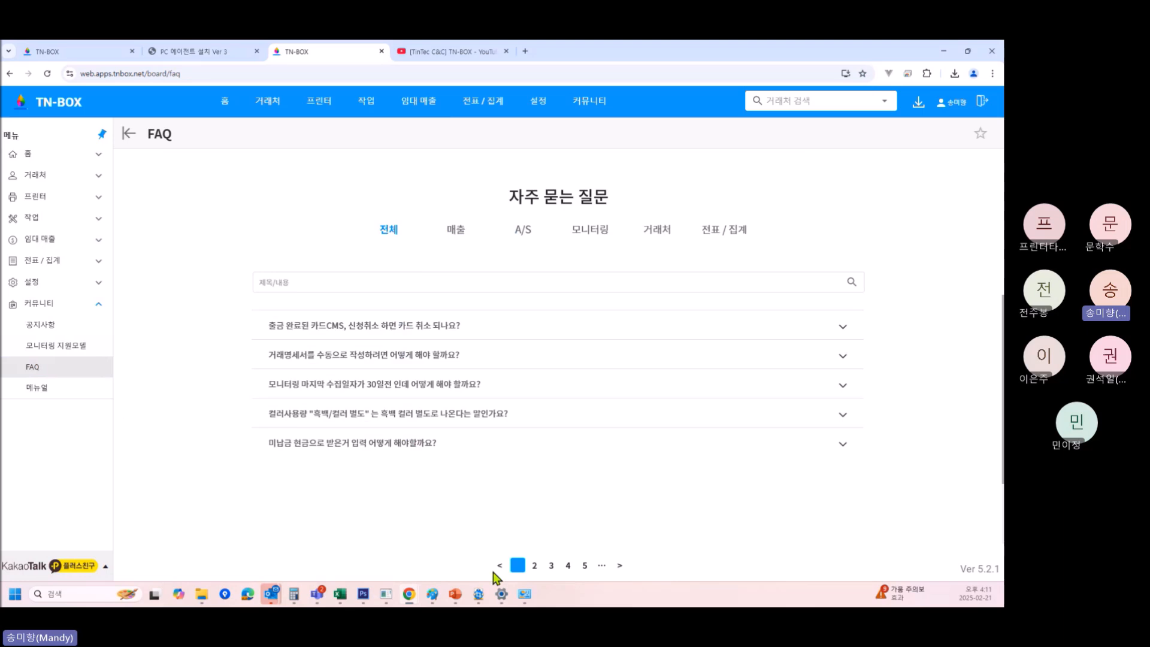
Browse FAQ pages 2, 3, 4 and 6, then go to the 메뉴얼 page.
{"action": "left_click", "coordinate": [537, 568]}
{"action": "left_click", "coordinate": [552, 568]}
{"action": "left_click", "coordinate": [570, 568]}
{"action": "left_click", "coordinate": [588, 567]}
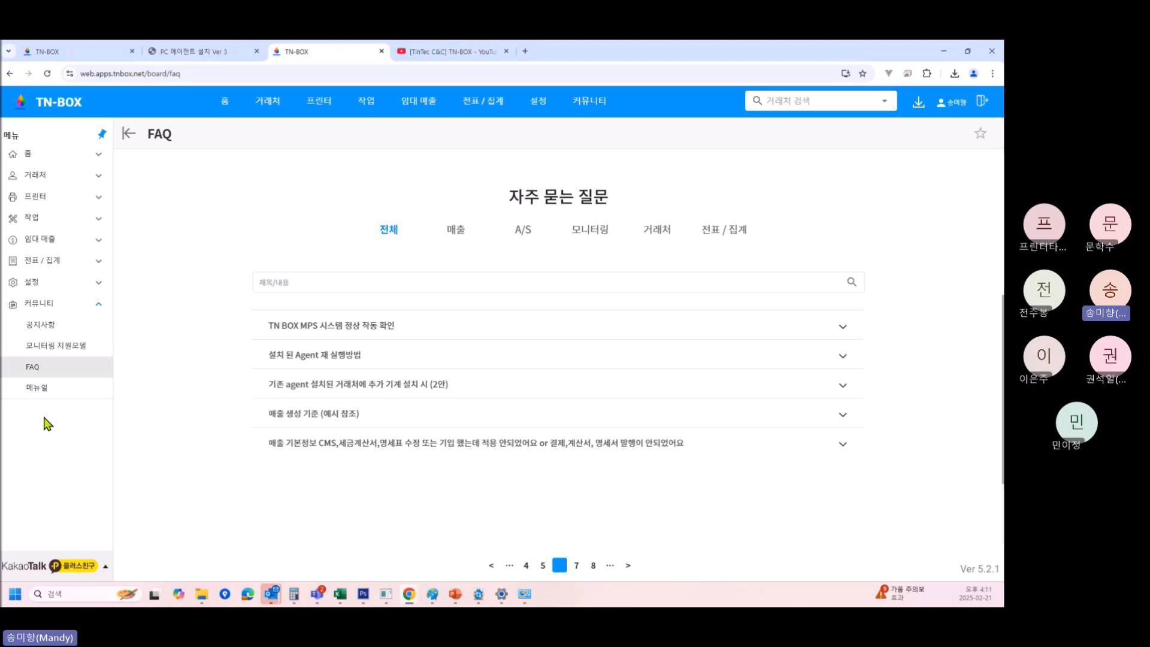
{"action": "left_click", "coordinate": [39, 388]}
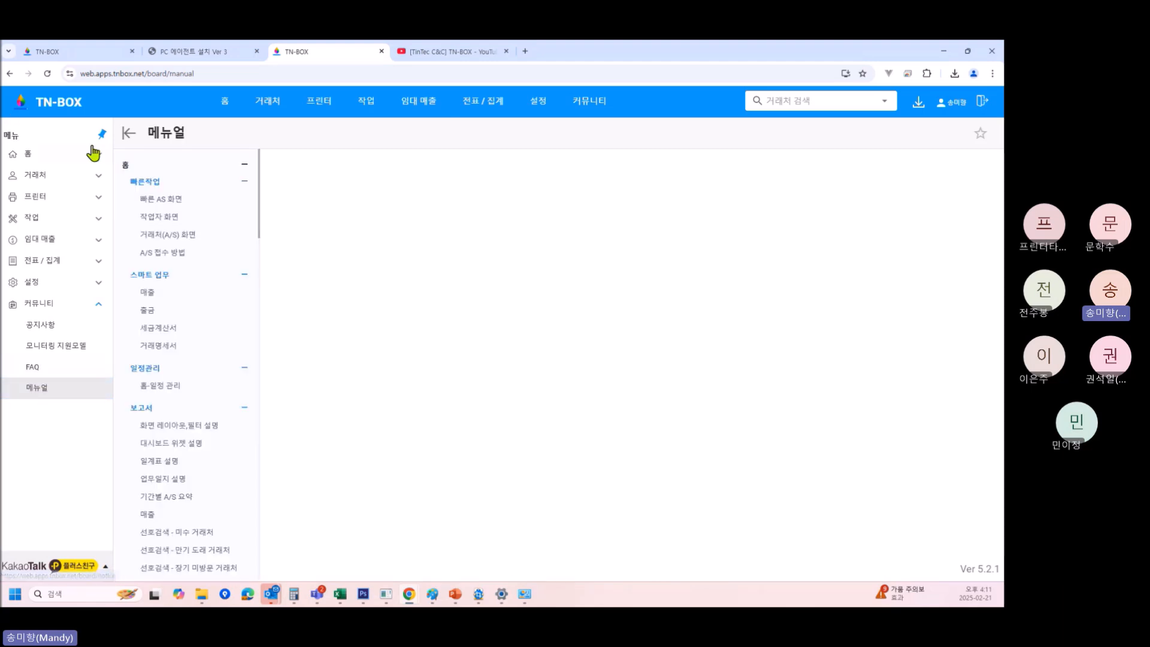
Read the manual topics 신규 - 매출 기본 정보, 신규 - 계약서2 and 신규 - CMS.
{"action": "scroll", "coordinate": [200, 521], "scroll_direction": "down", "scroll_amount": 1}
{"action": "scroll", "coordinate": [199, 522], "scroll_direction": "down", "scroll_amount": 12}
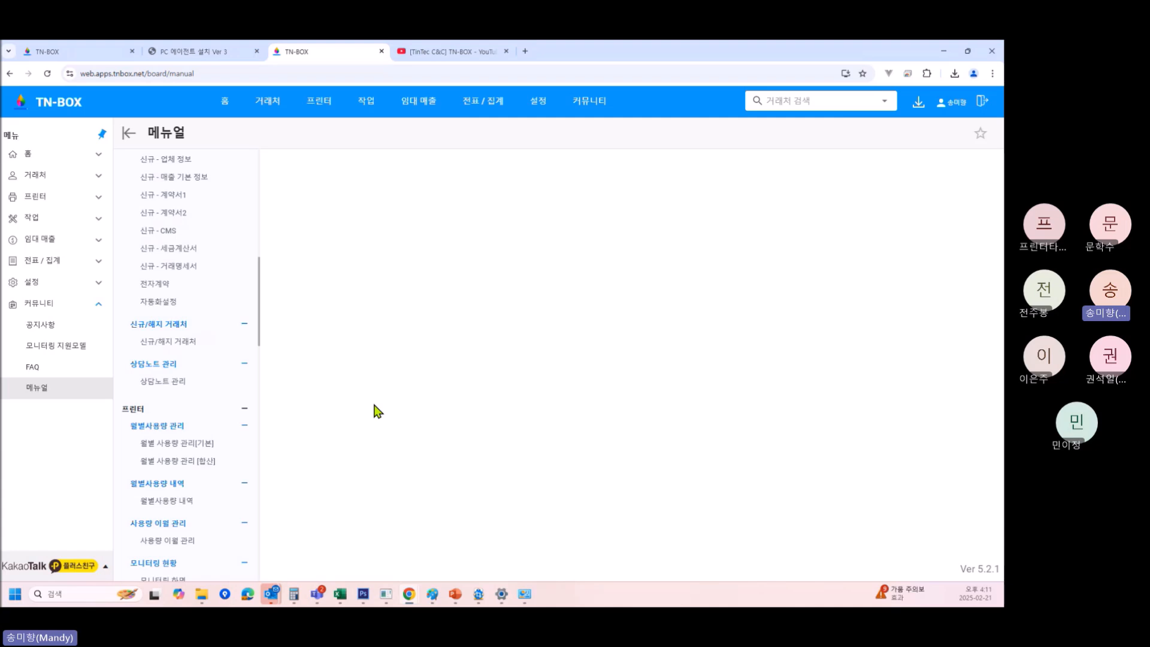
{"action": "scroll", "coordinate": [190, 414], "scroll_direction": "down", "scroll_amount": 4}
{"action": "scroll", "coordinate": [183, 360], "scroll_direction": "up", "scroll_amount": 8}
{"action": "left_click", "coordinate": [172, 442]}
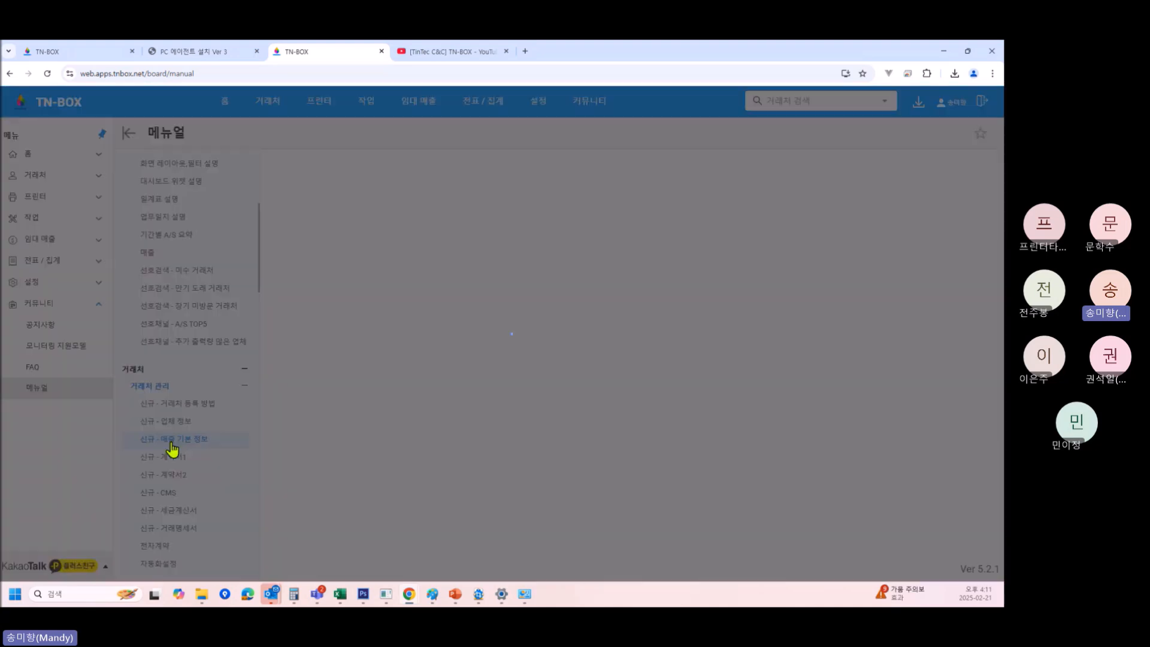
{"action": "left_click", "coordinate": [166, 481]}
{"action": "scroll", "coordinate": [448, 435], "scroll_direction": "down", "scroll_amount": 2}
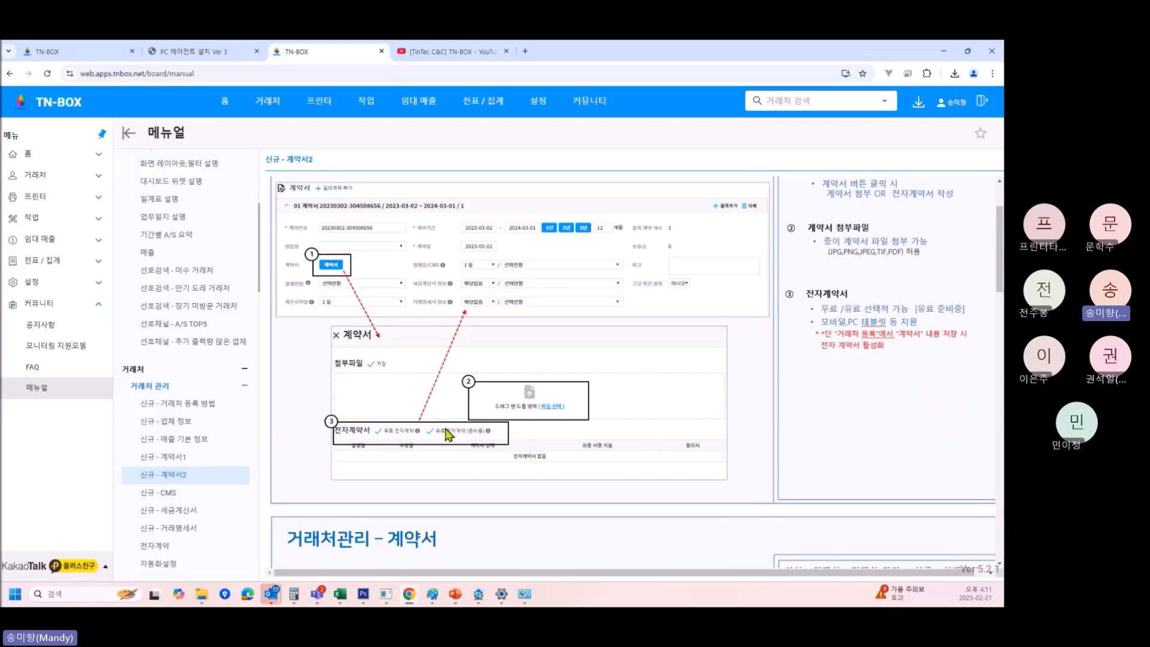
{"action": "scroll", "coordinate": [483, 446], "scroll_direction": "down", "scroll_amount": 3}
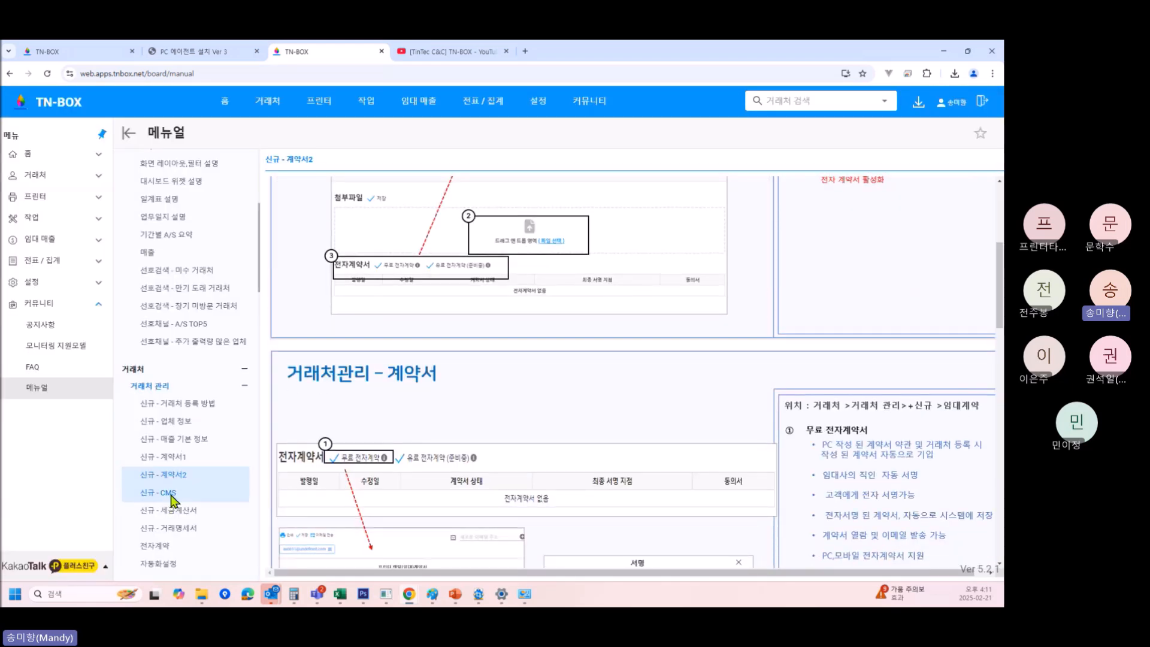
{"action": "left_click", "coordinate": [170, 495]}
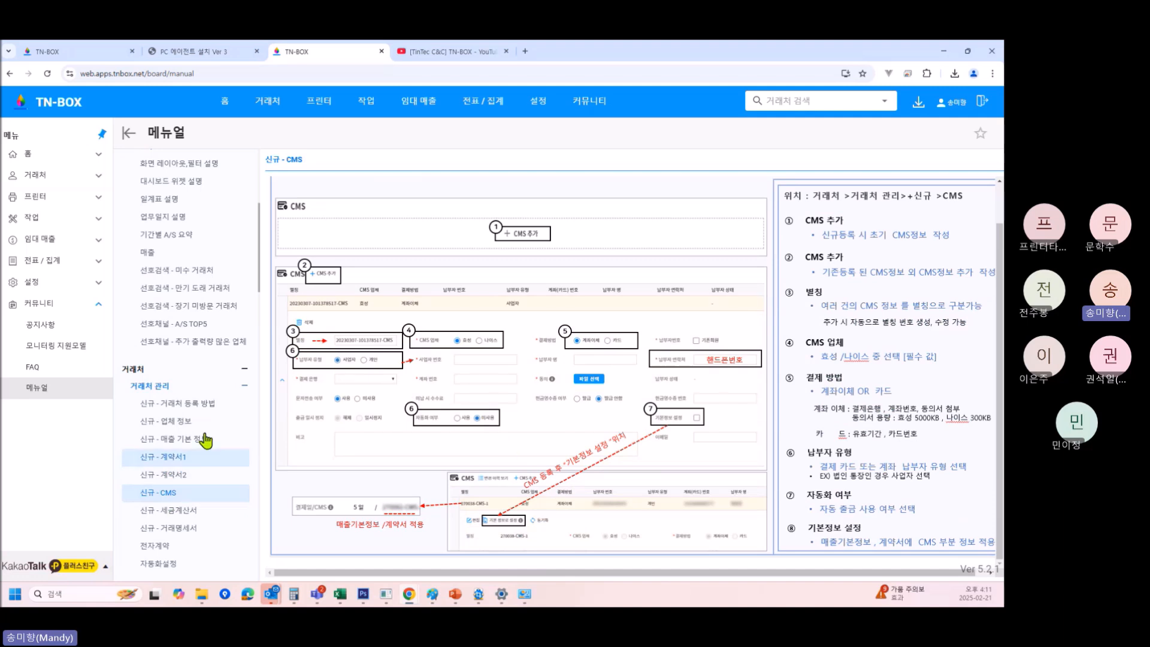
Read 세금계산서, 거래명세서, 전자계약 and 자동화설정, ending on the 신규/해지 거래처 guide.
{"action": "mouse_move", "coordinate": [240, 108]}
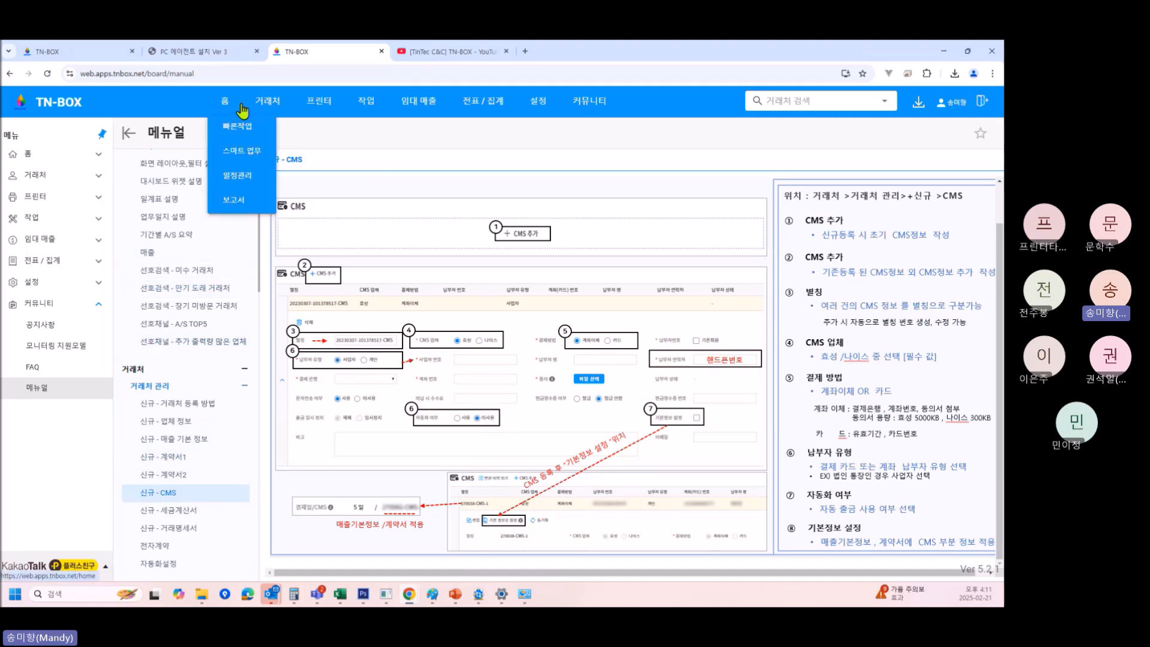
{"action": "scroll", "coordinate": [204, 455], "scroll_direction": "down", "scroll_amount": 2}
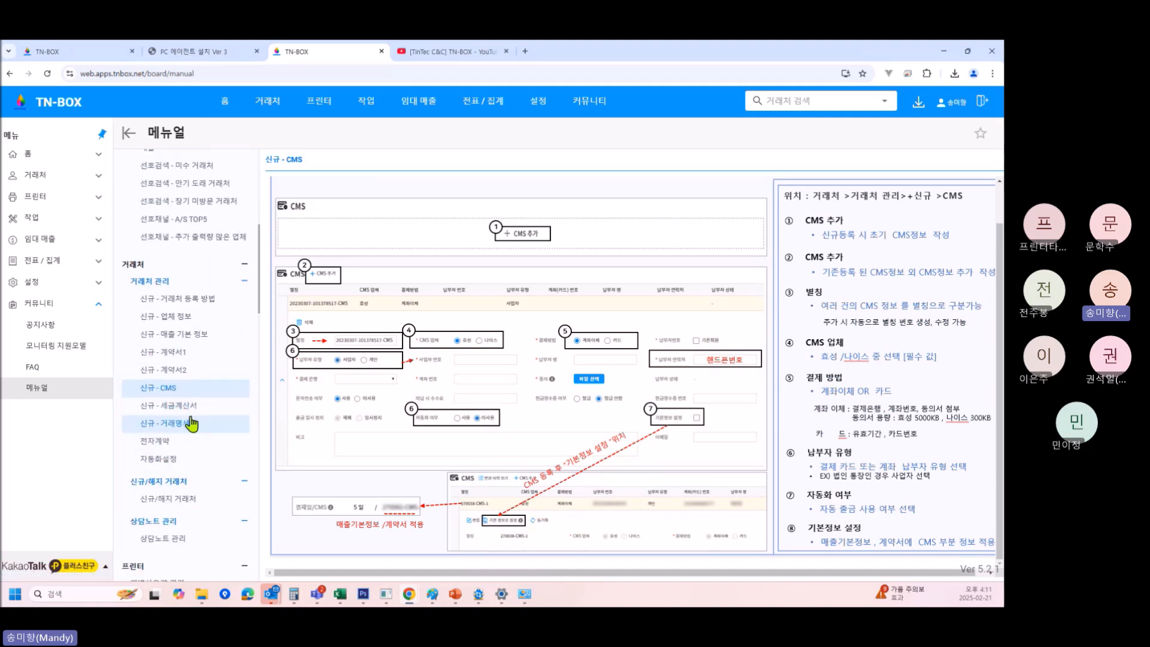
{"action": "left_click", "coordinate": [192, 423]}
{"action": "left_click", "coordinate": [191, 407]}
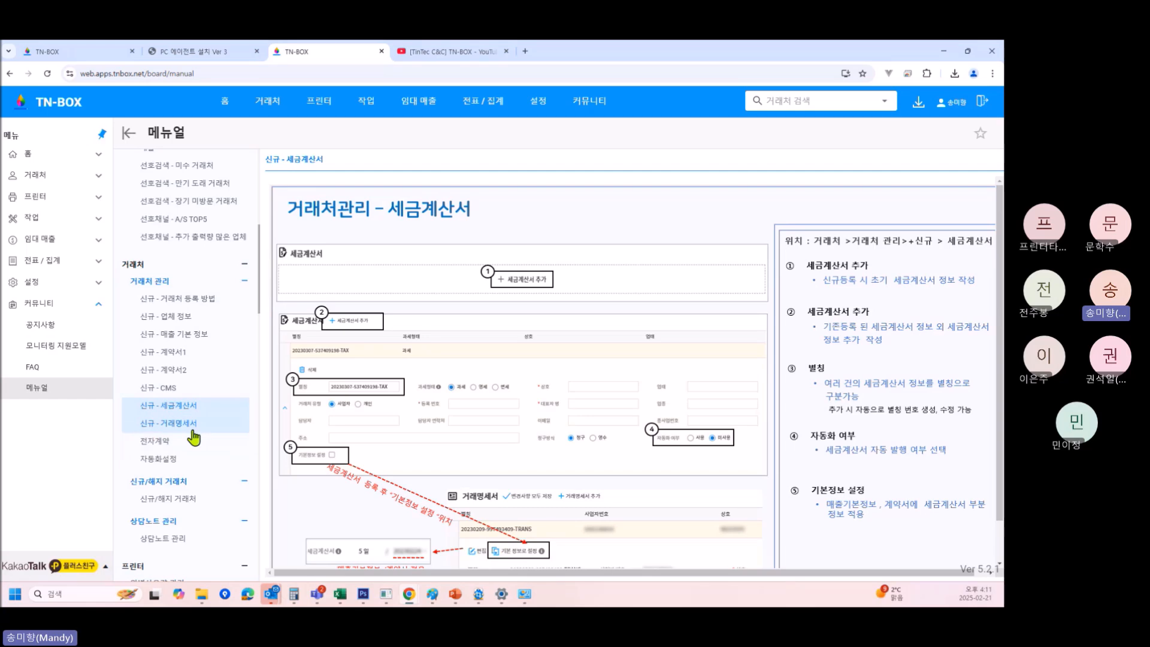
{"action": "left_click", "coordinate": [191, 429]}
{"action": "left_click", "coordinate": [177, 442]}
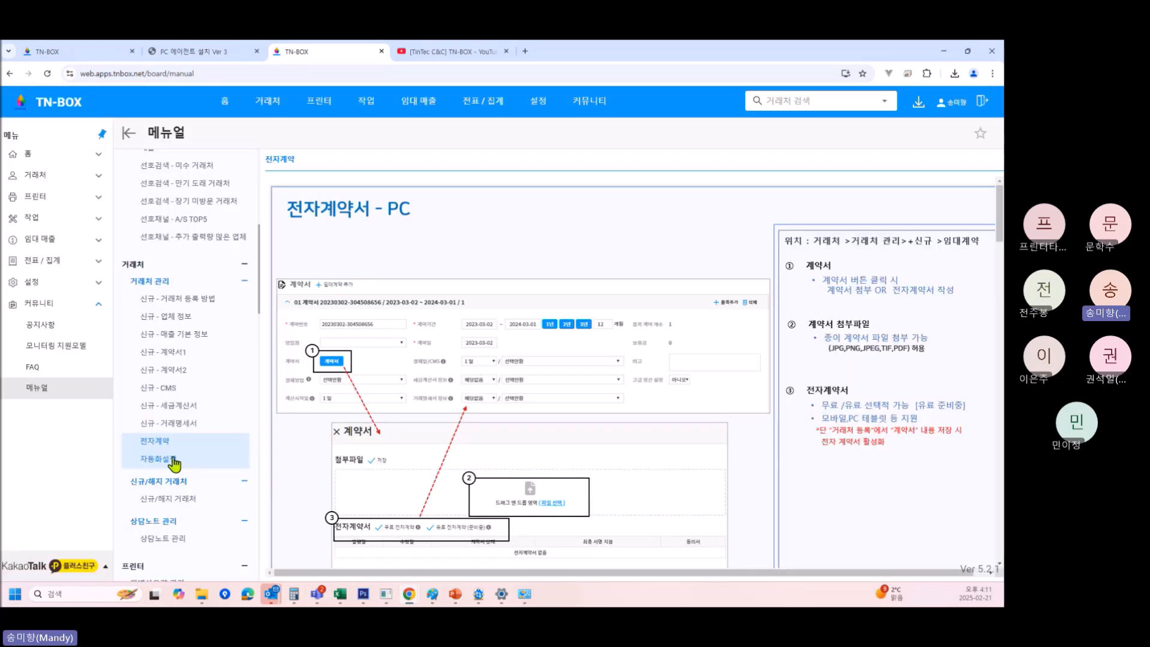
{"action": "left_click", "coordinate": [176, 459]}
{"action": "left_click", "coordinate": [194, 502]}
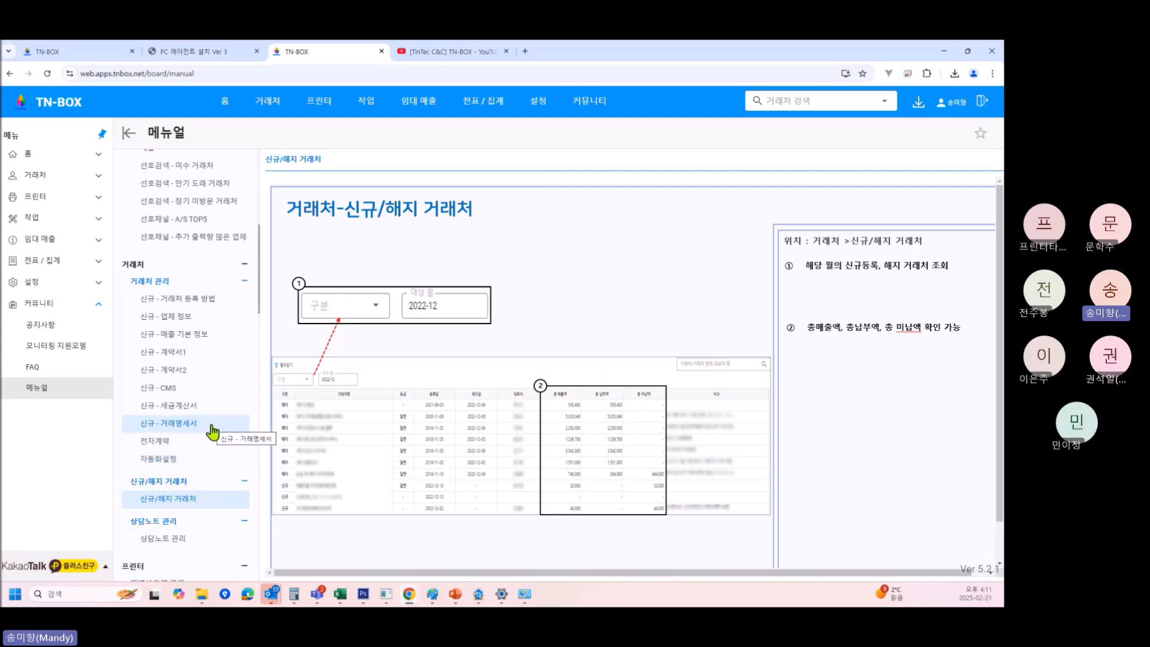
{"action": "scroll", "coordinate": [216, 455], "scroll_direction": "down", "scroll_amount": 4}
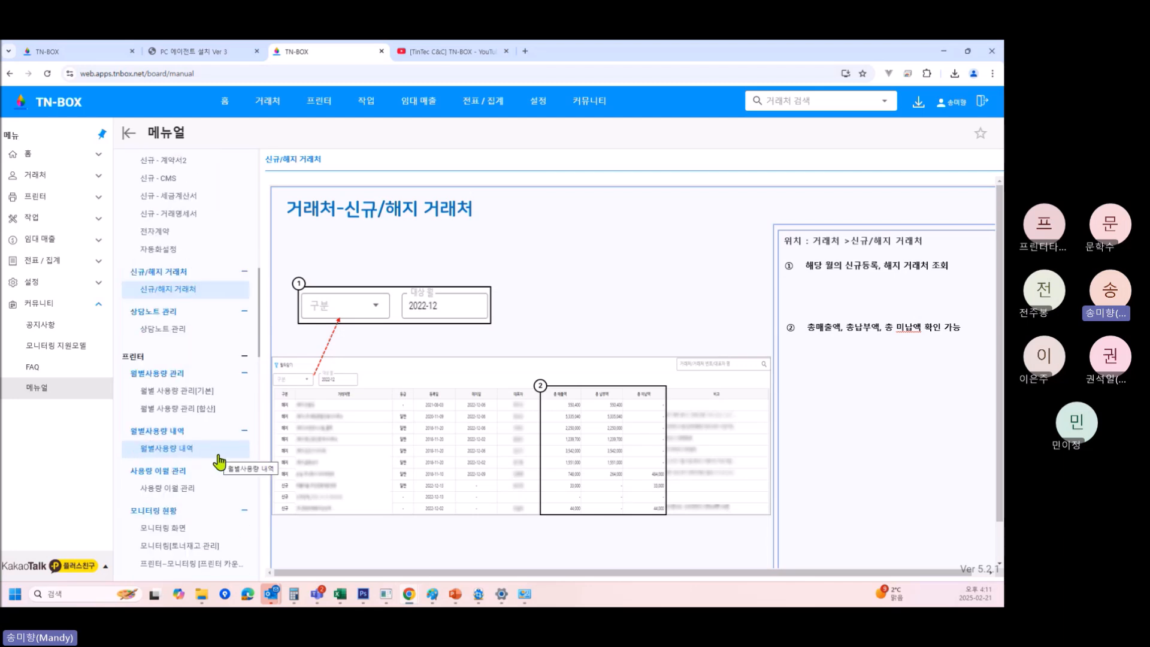
{"action": "scroll", "coordinate": [219, 461], "scroll_direction": "down", "scroll_amount": 3}
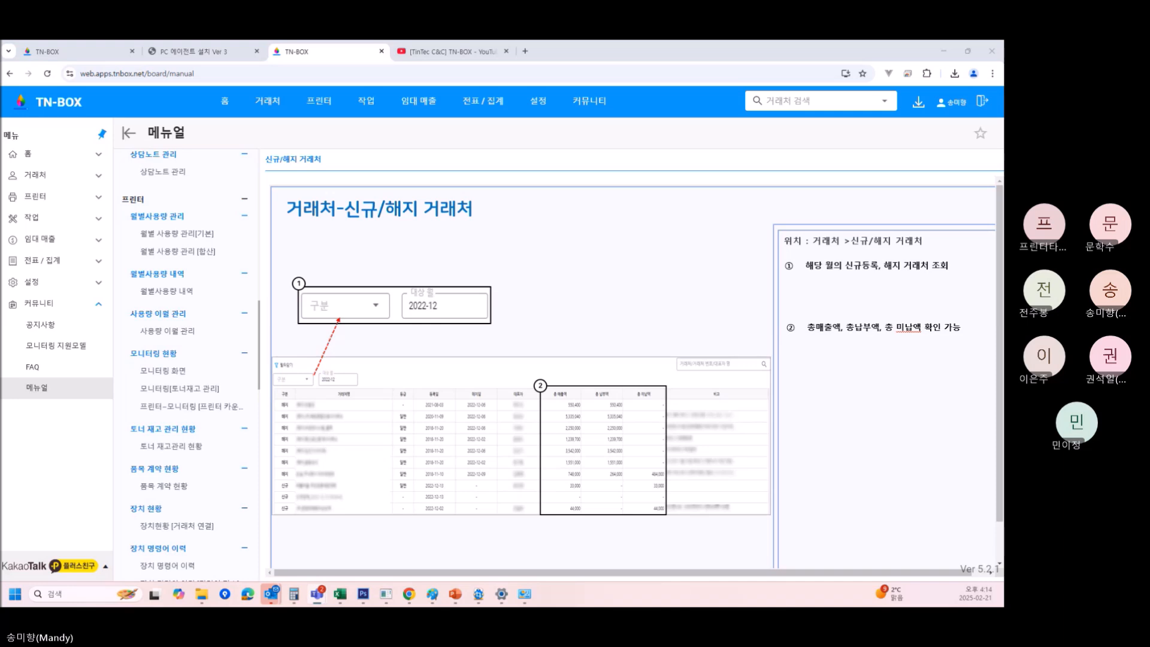
Visit 거래처 관리, CMS 관리, 신규/해지 거래처 and 상담노트 관리, ending on 채권 채무 현황.
{"action": "left_click", "coordinate": [58, 176]}
{"action": "left_click", "coordinate": [57, 156]}
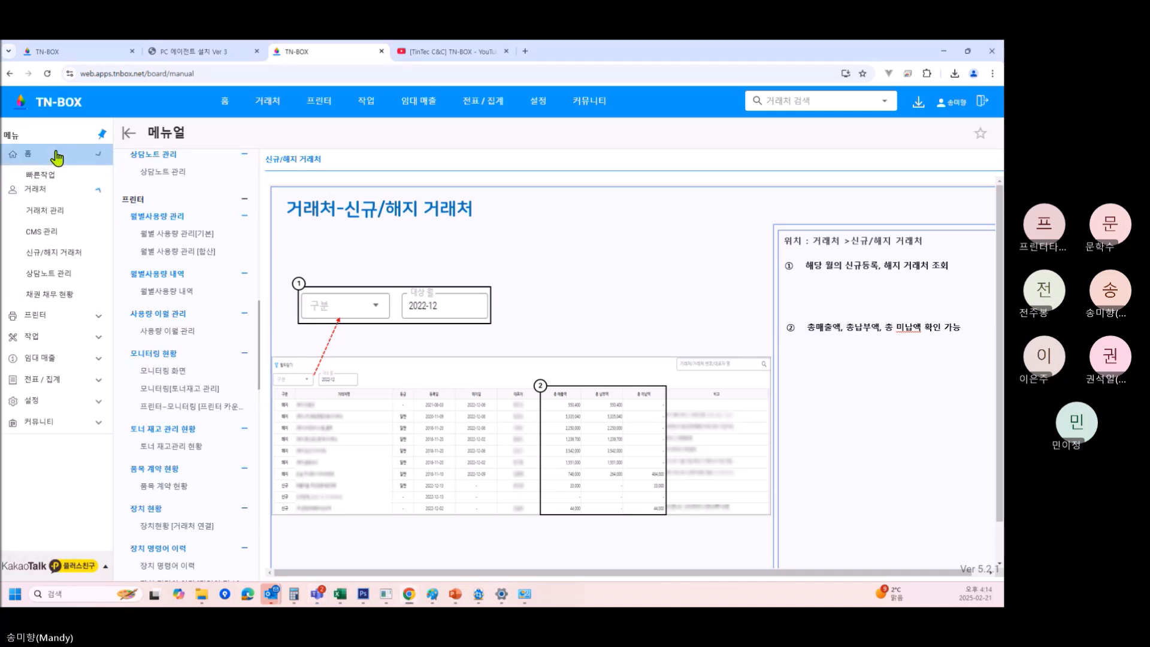
{"action": "left_click", "coordinate": [62, 260]}
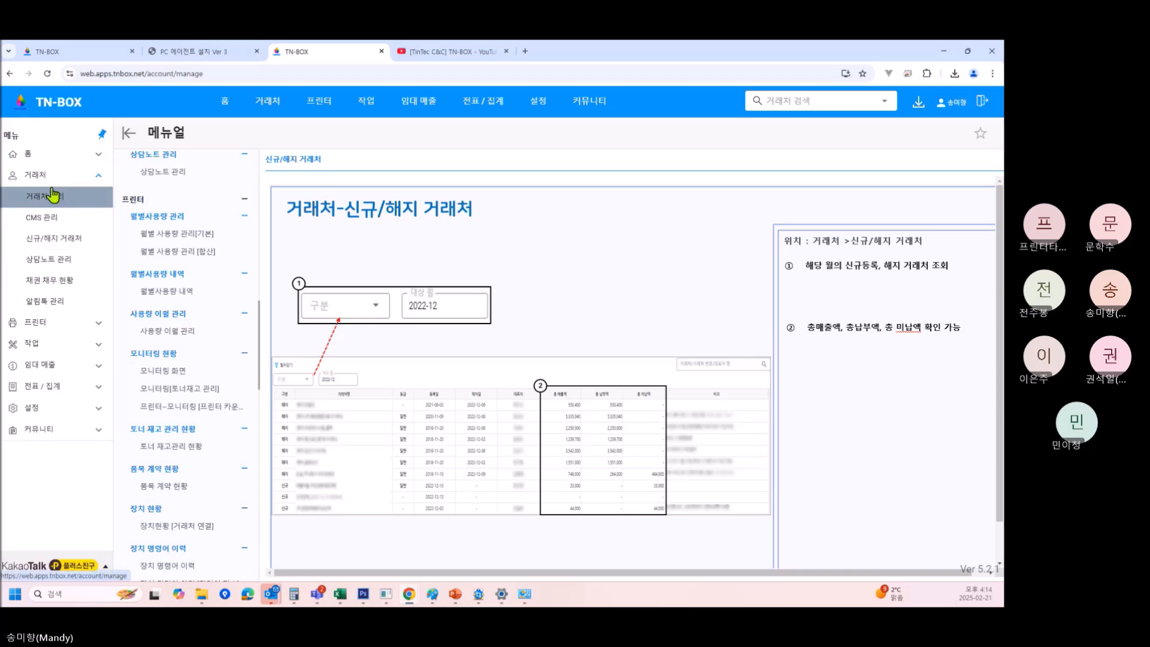
{"action": "left_click", "coordinate": [57, 196]}
{"action": "left_click", "coordinate": [65, 217]}
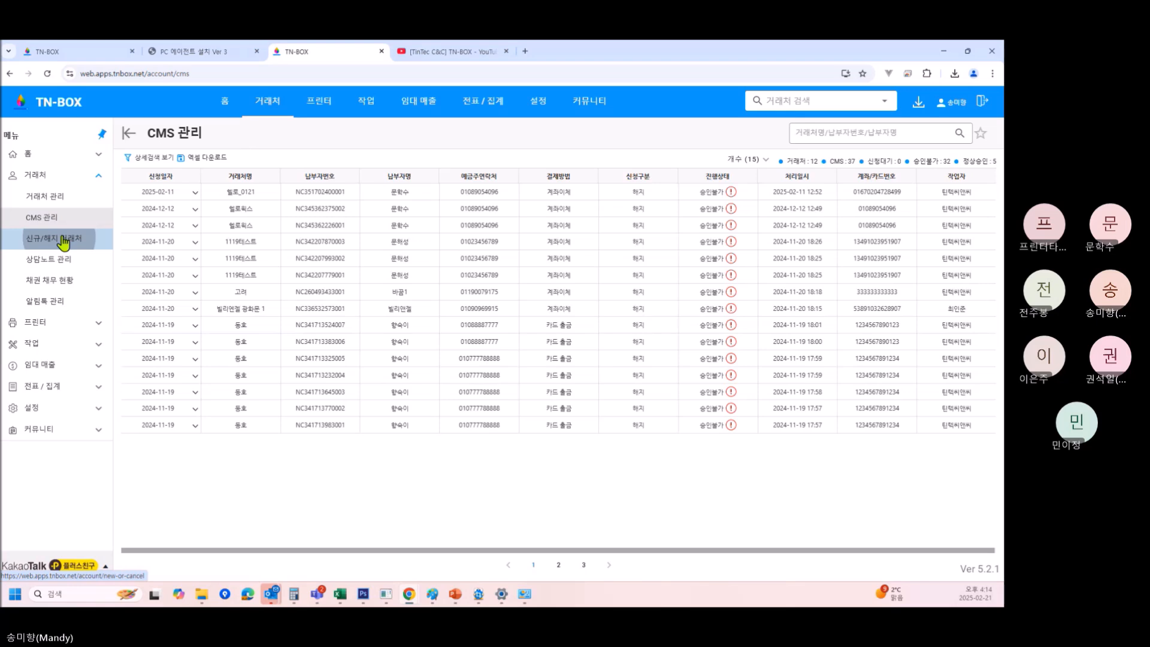
{"action": "left_click", "coordinate": [63, 238]}
{"action": "left_click", "coordinate": [71, 264]}
{"action": "left_click", "coordinate": [72, 282]}
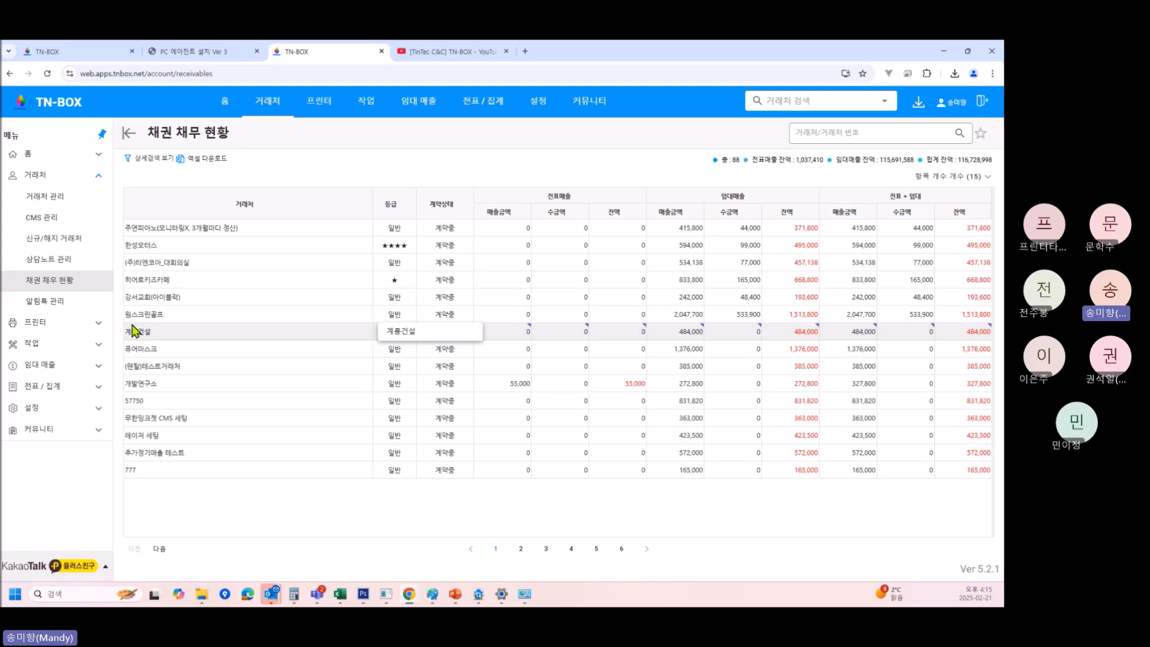
Expand 전표 / 집계 and open 자산 관리, listing nine registered assets.
{"action": "left_click", "coordinate": [71, 343]}
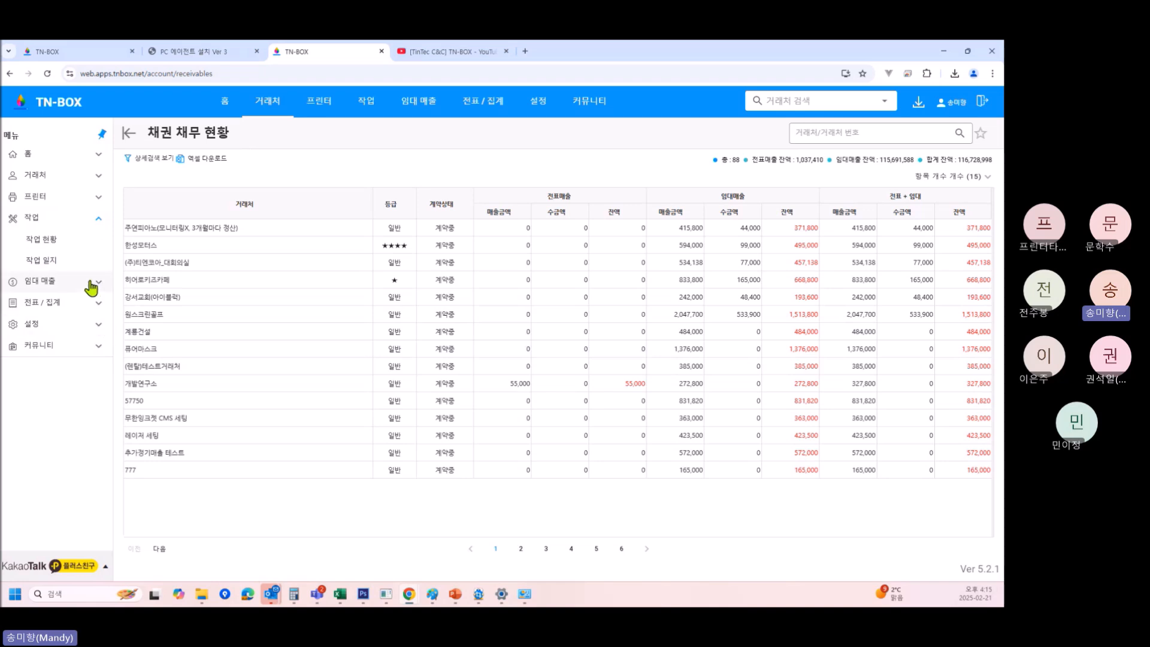
{"action": "left_click", "coordinate": [82, 303]}
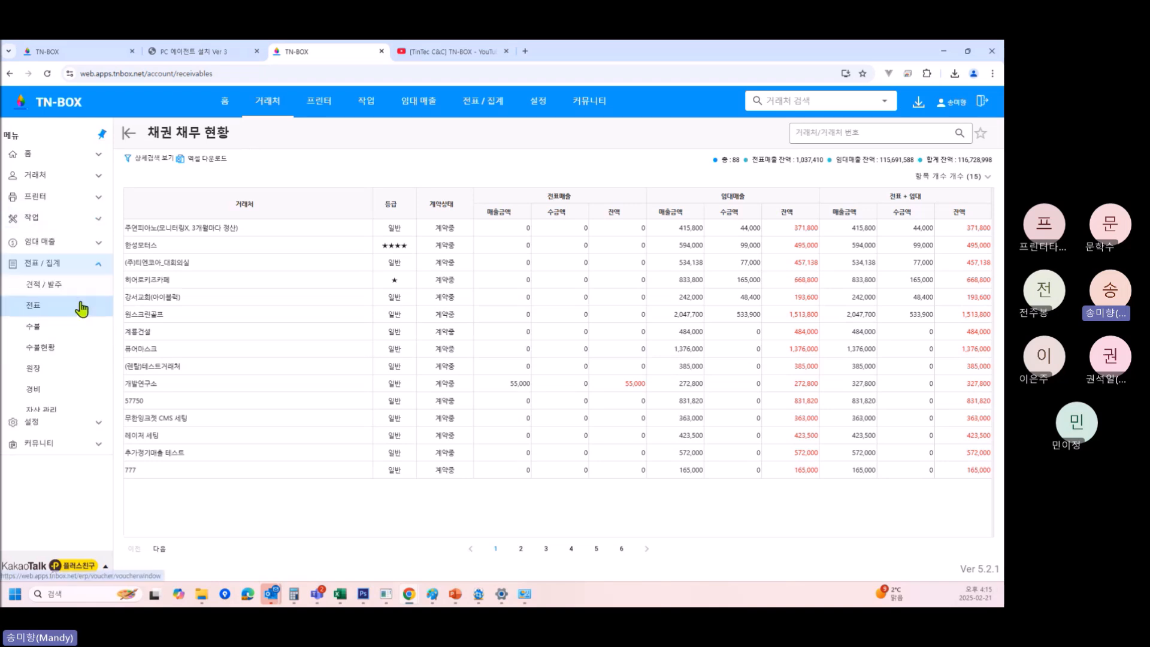
{"action": "left_click", "coordinate": [58, 410]}
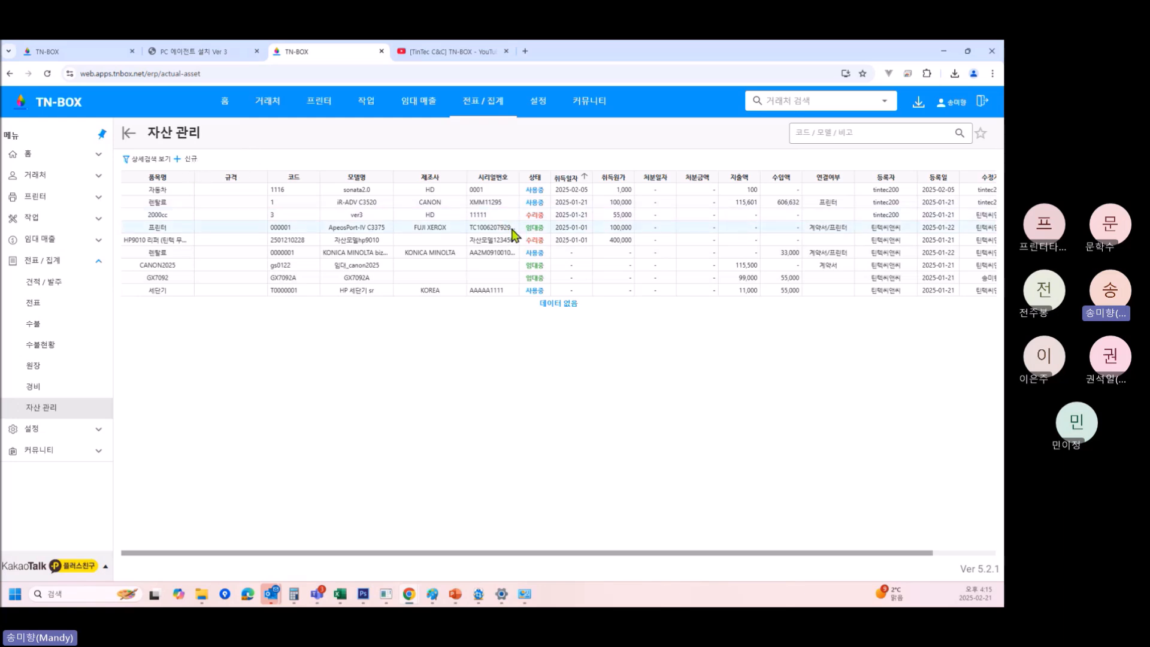
Open the ApeosPort-IV C3375 printer's asset details, select its model name, then view the PC agent guide.
{"action": "left_click", "coordinate": [502, 229]}
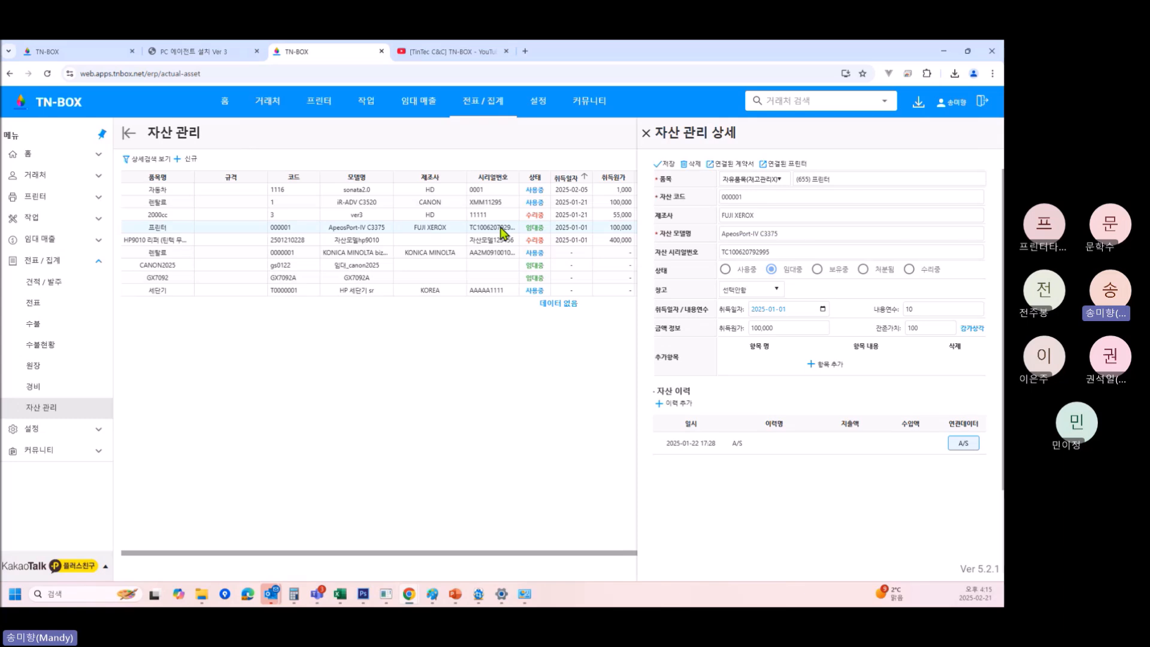
{"action": "double_click", "coordinate": [333, 229]}
{"action": "left_click_drag", "start_coordinate": [370, 233], "coordinate": [390, 237]}
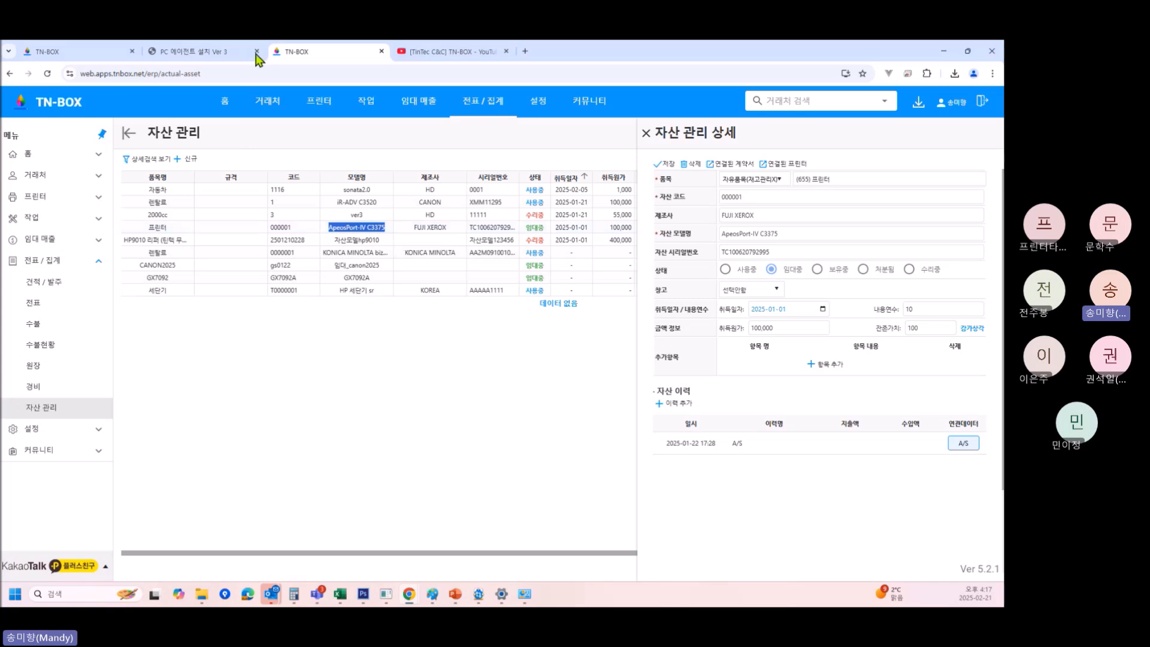
{"action": "left_click", "coordinate": [193, 51]}
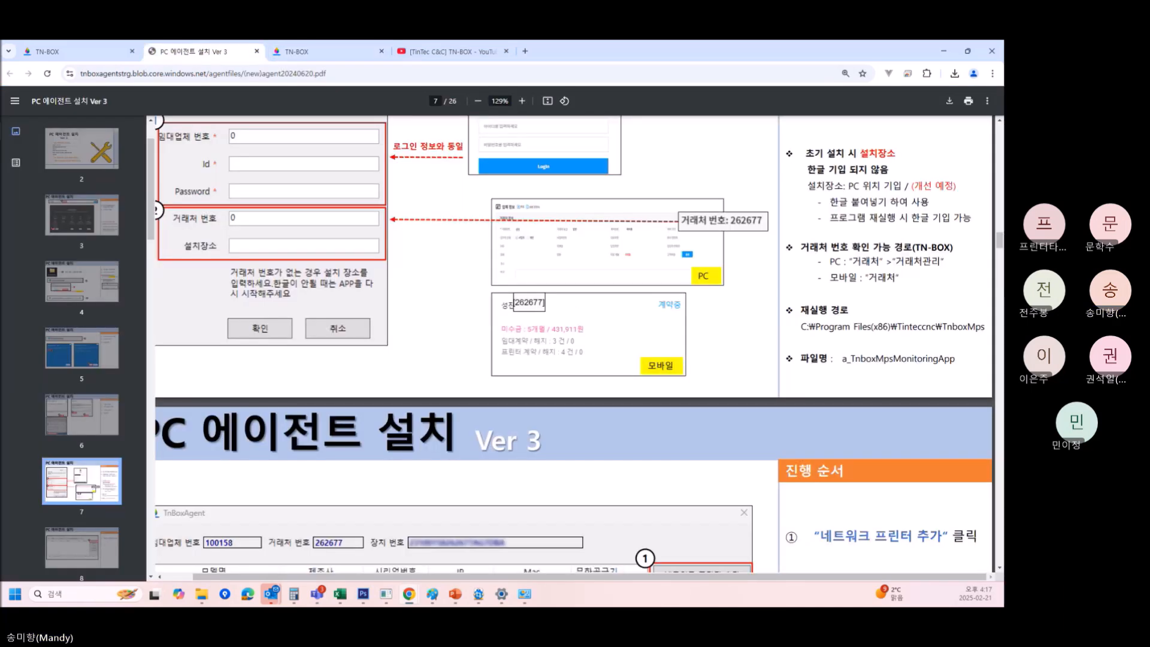
From the download center, open the TN-BOX training video playlist under Manual (동영상 보기).
{"action": "left_click", "coordinate": [65, 52]}
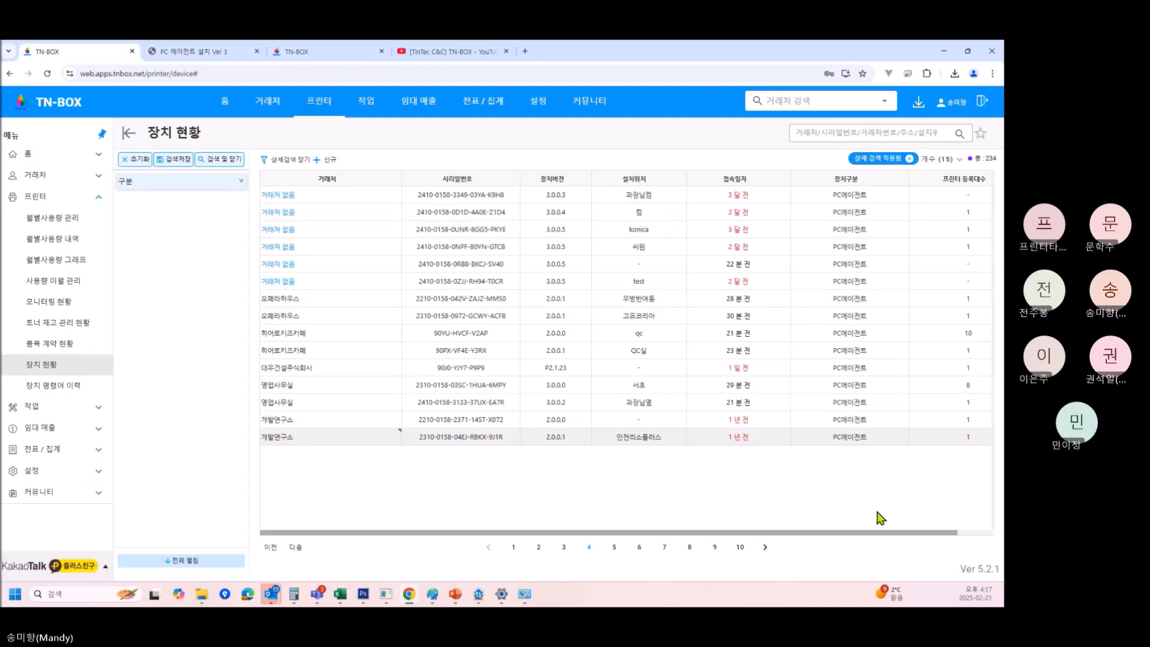
{"action": "left_click", "coordinate": [917, 105]}
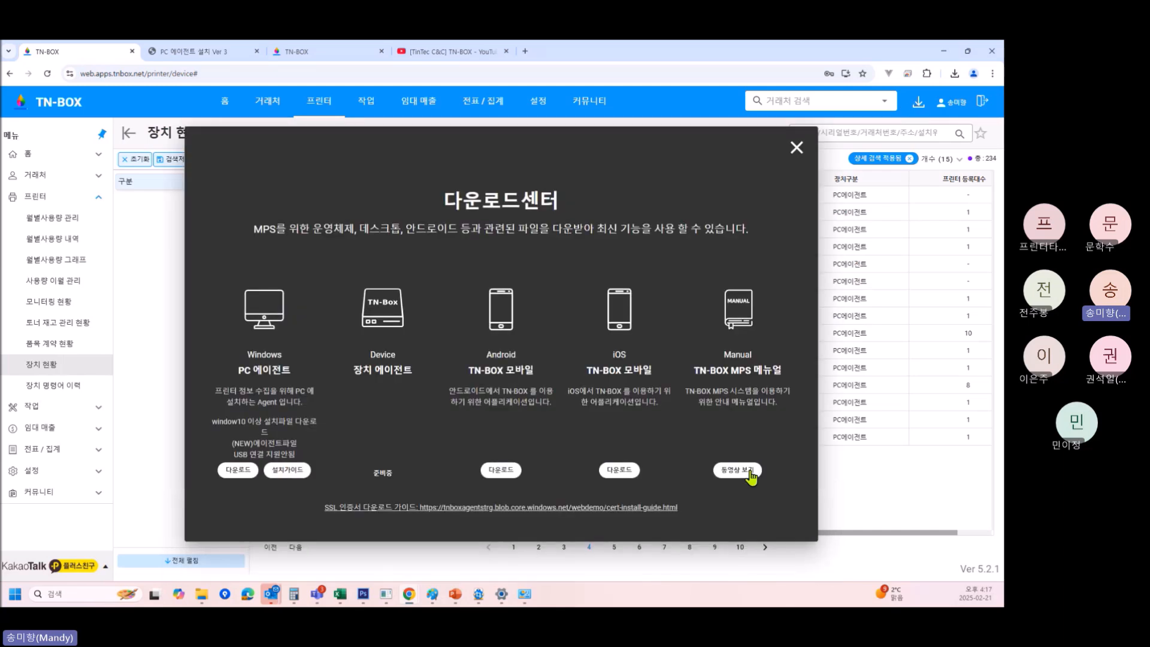
{"action": "left_click", "coordinate": [752, 476]}
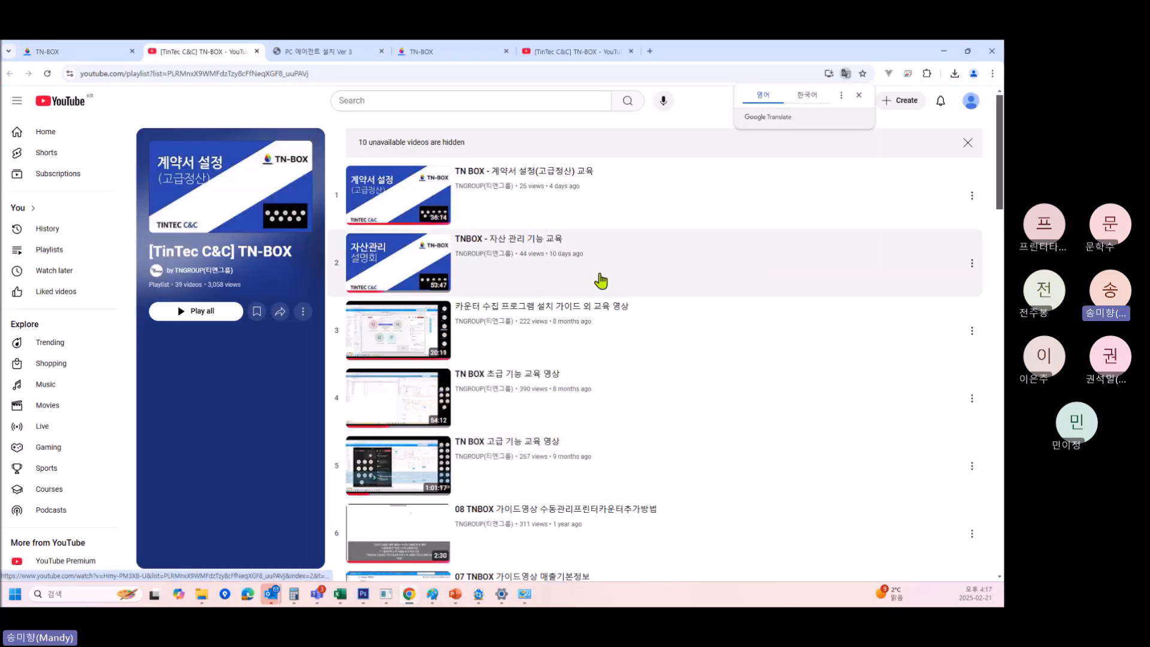
Back in TN-BOX, close the download center and expand the 커뮤니티 section.
{"action": "left_click", "coordinate": [90, 52]}
{"action": "left_click", "coordinate": [72, 475]}
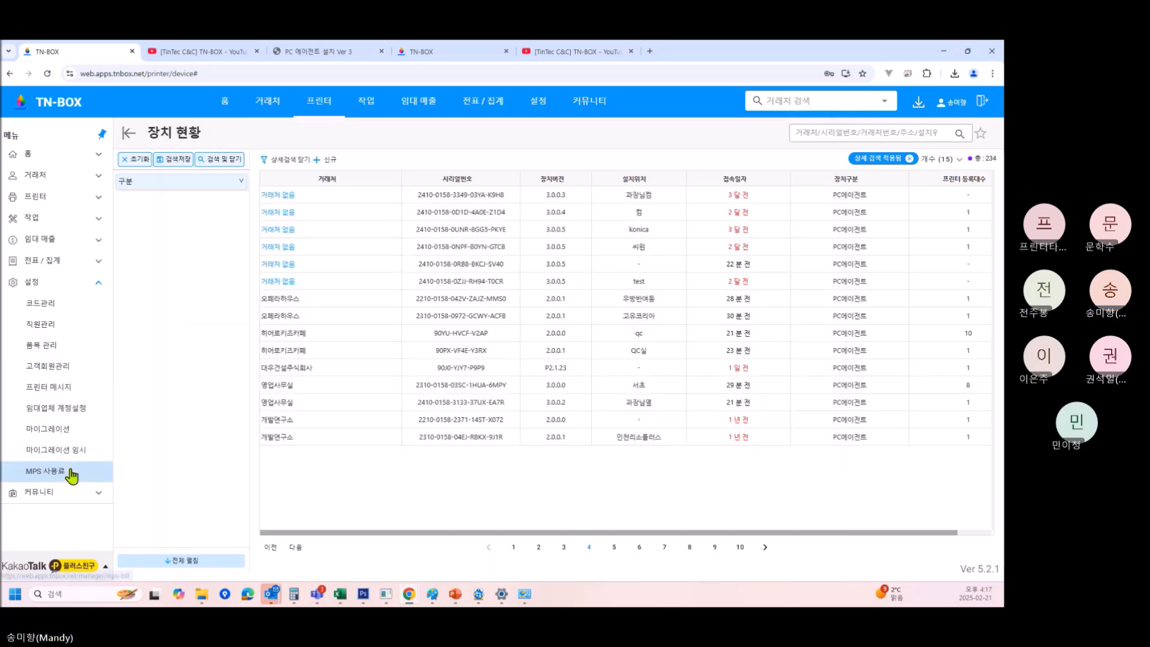
{"action": "left_click", "coordinate": [84, 496]}
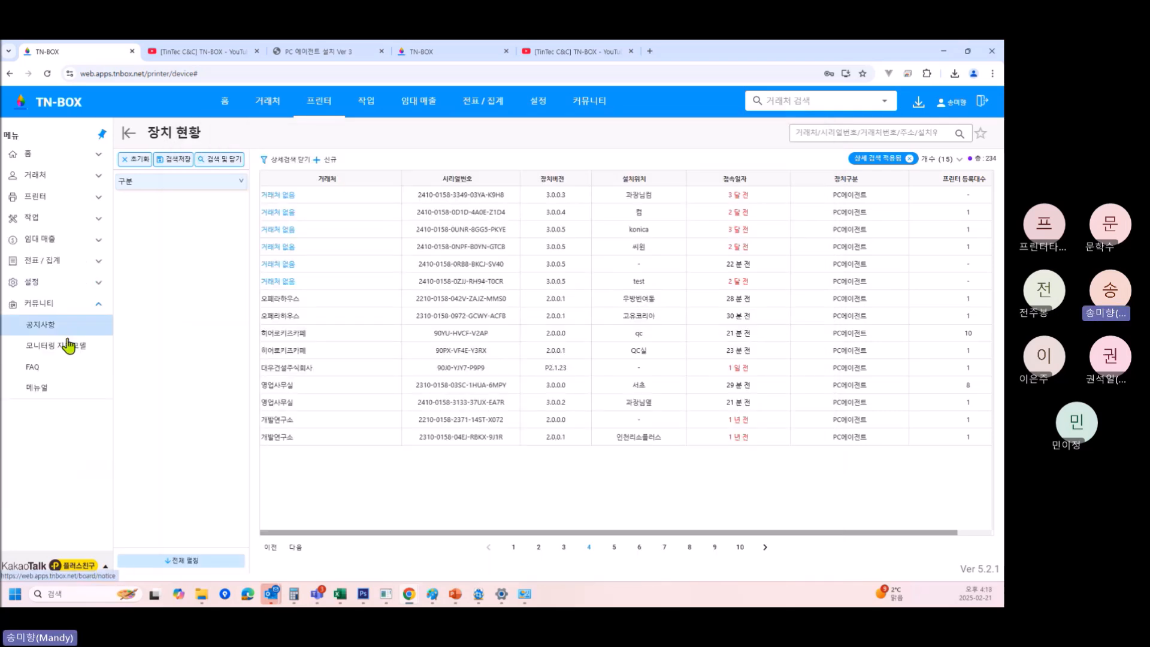
Search the FAQ board for 자산.
{"action": "left_click", "coordinate": [52, 377]}
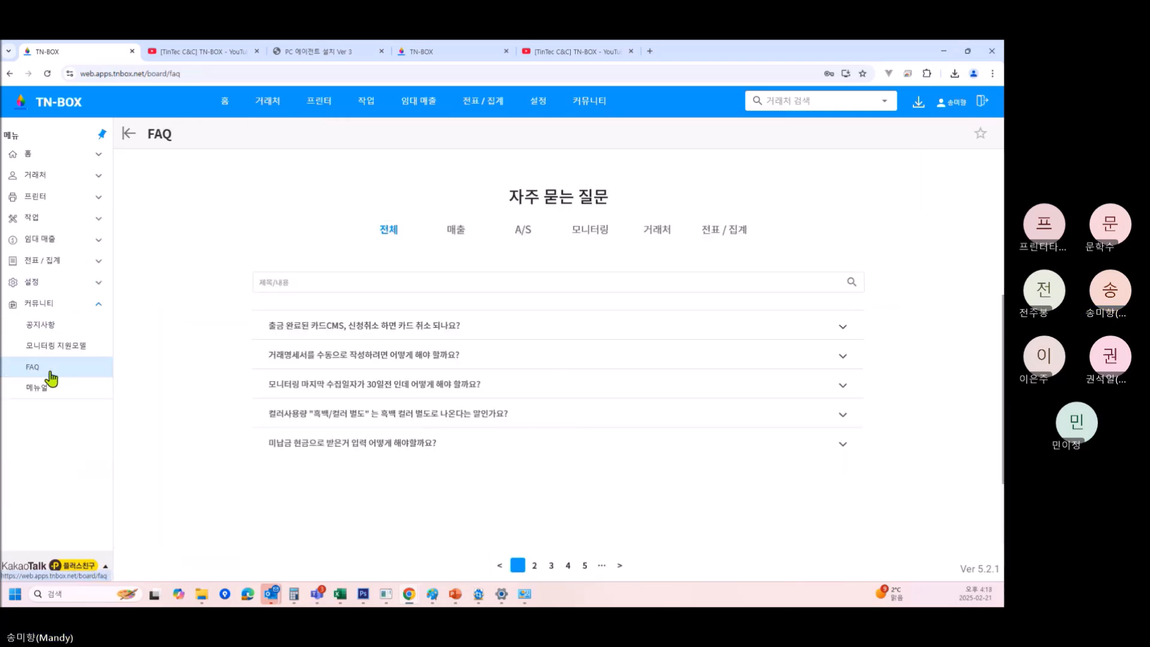
{"action": "left_click", "coordinate": [372, 283]}
{"action": "type", "text": "wkt"}
{"action": "key", "text": "BackSpace"}
{"action": "key", "text": "BackSpace"}
{"action": "key", "text": "BackSpace"}
{"action": "type", "text": "자산"}
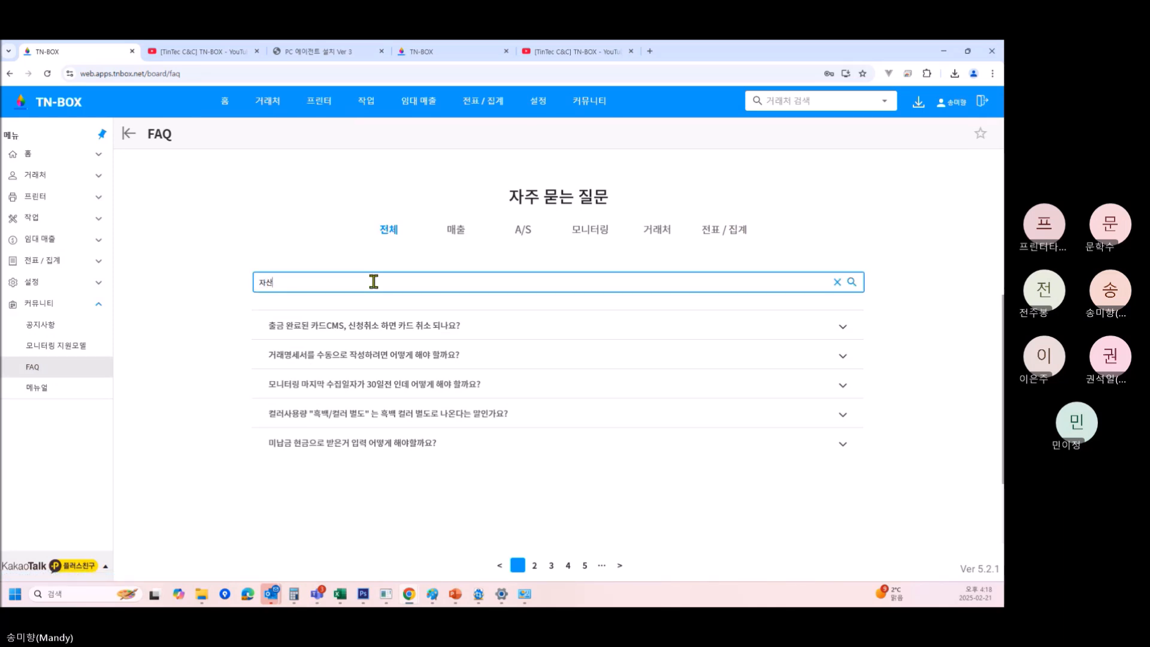
Expand and read through the 자산관리 온라인 교육 FAQ answer.
{"action": "left_click", "coordinate": [332, 325]}
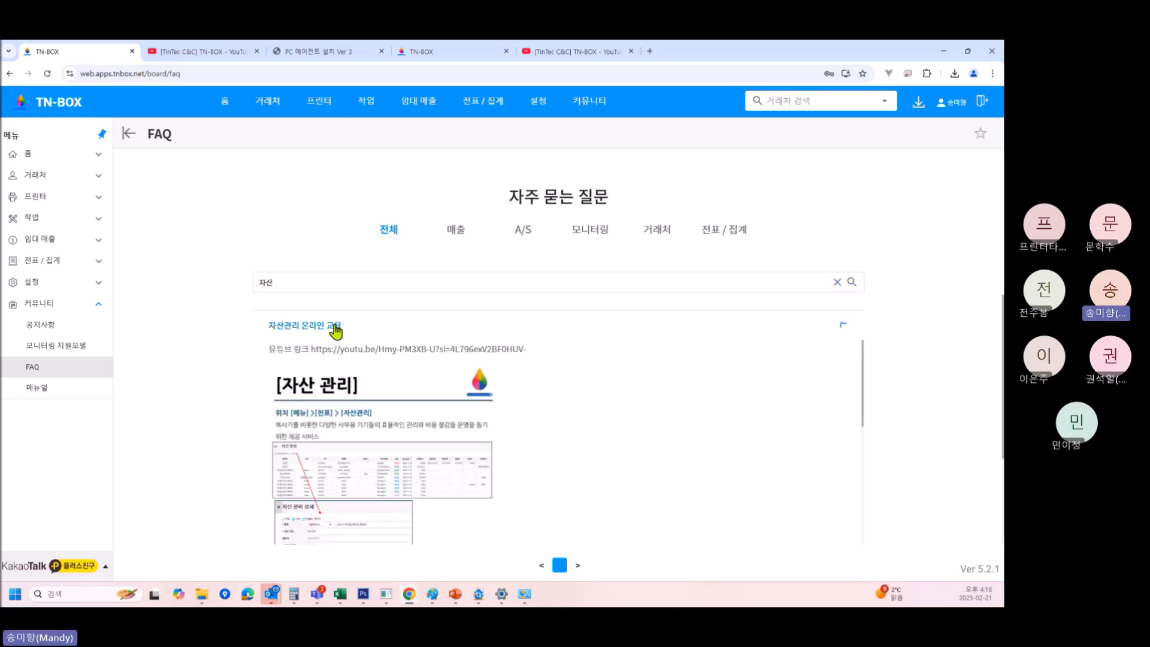
{"action": "scroll", "coordinate": [483, 411], "scroll_direction": "down", "scroll_amount": 5}
{"action": "scroll", "coordinate": [565, 465], "scroll_direction": "up", "scroll_amount": 5}
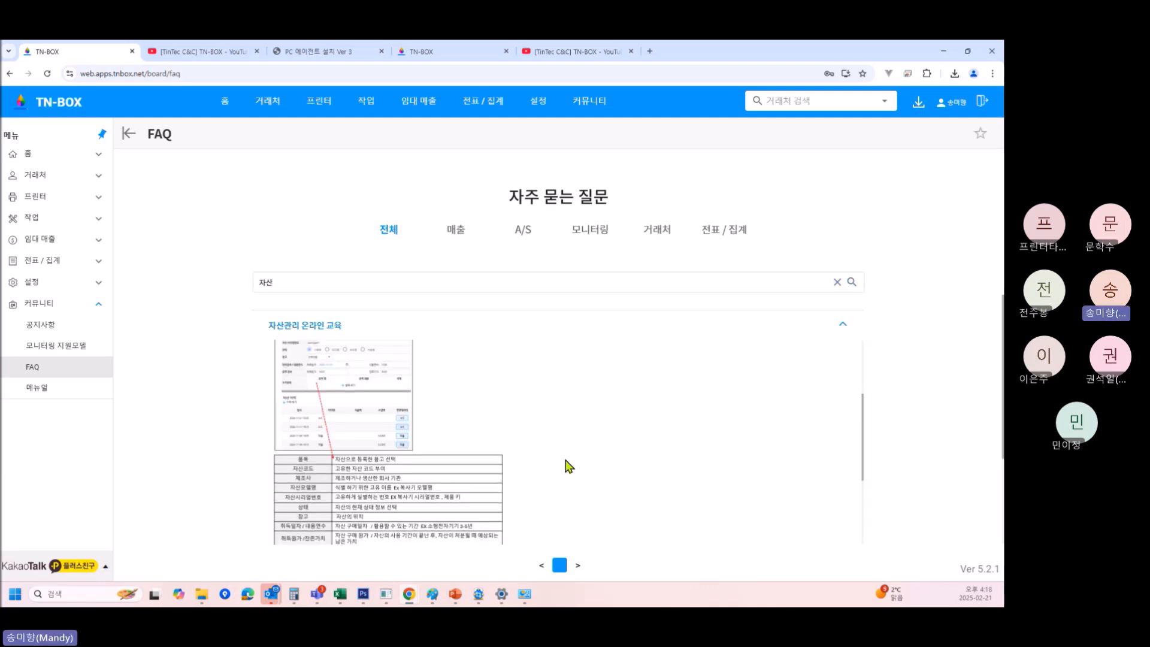
{"action": "scroll", "coordinate": [420, 461], "scroll_direction": "down", "scroll_amount": 6}
{"action": "scroll", "coordinate": [430, 462], "scroll_direction": "down", "scroll_amount": 6}
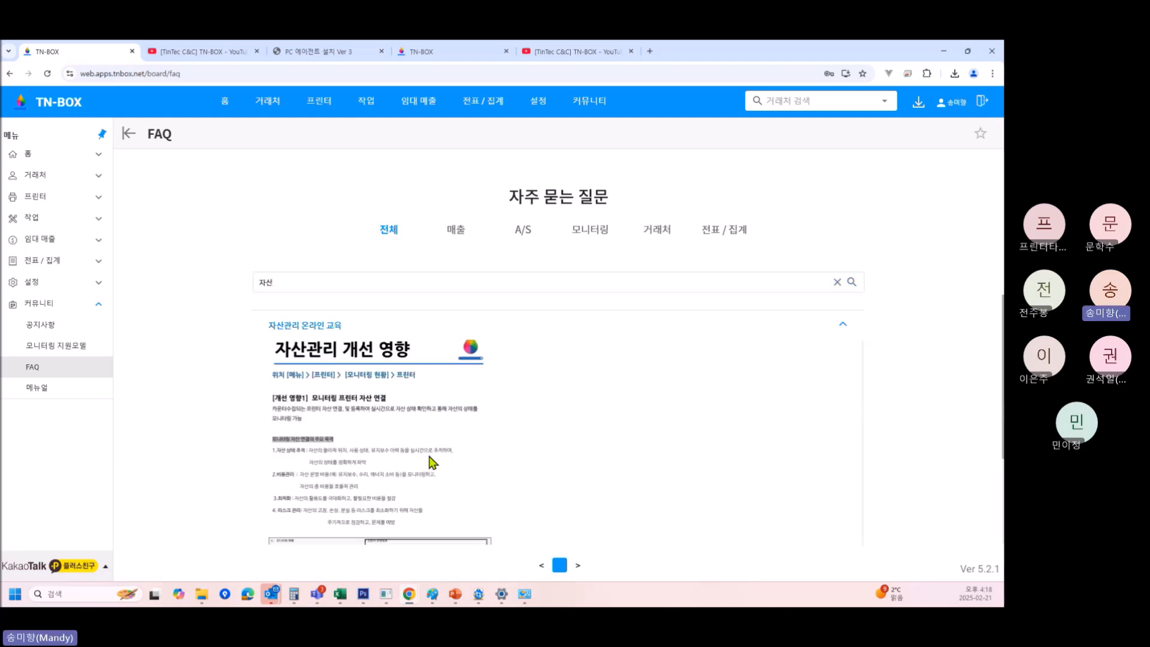
{"action": "scroll", "coordinate": [451, 467], "scroll_direction": "down", "scroll_amount": 3}
{"action": "scroll", "coordinate": [458, 455], "scroll_direction": "up", "scroll_amount": 7}
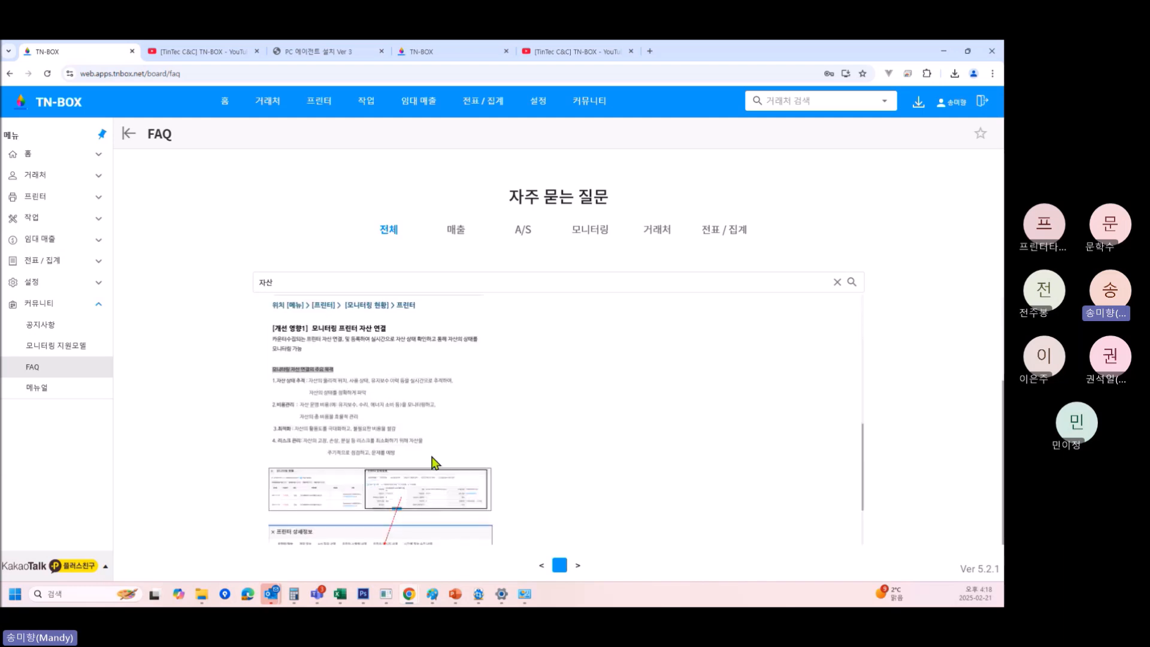
{"action": "scroll", "coordinate": [402, 467], "scroll_direction": "up", "scroll_amount": 6}
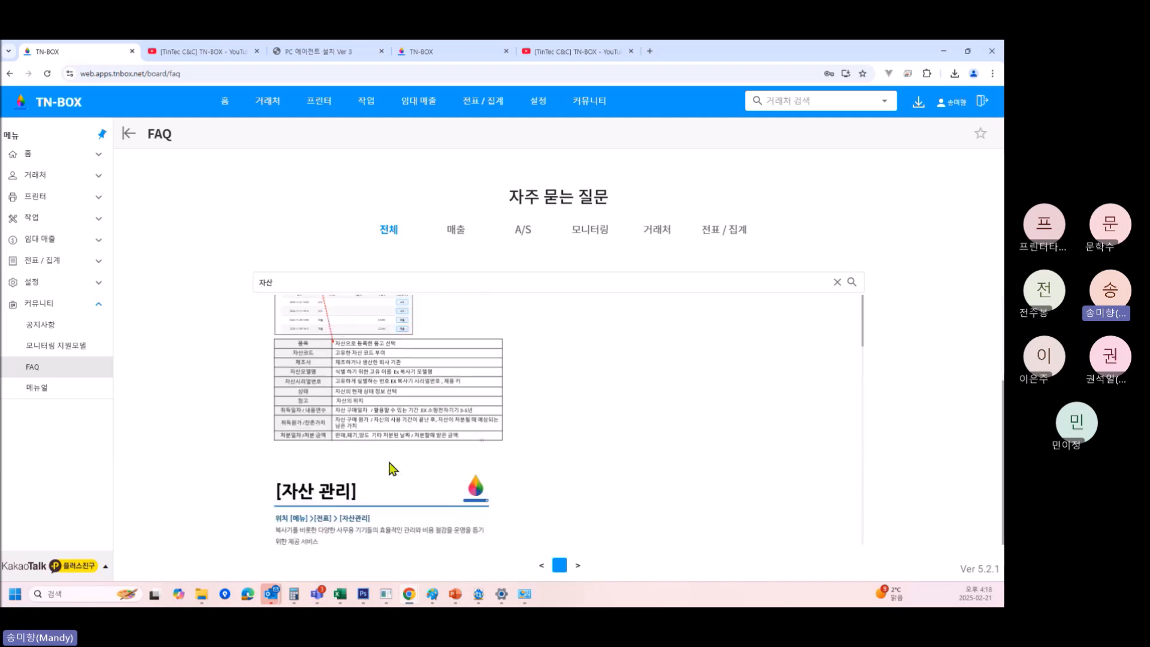
{"action": "scroll", "coordinate": [388, 470], "scroll_direction": "down", "scroll_amount": 3}
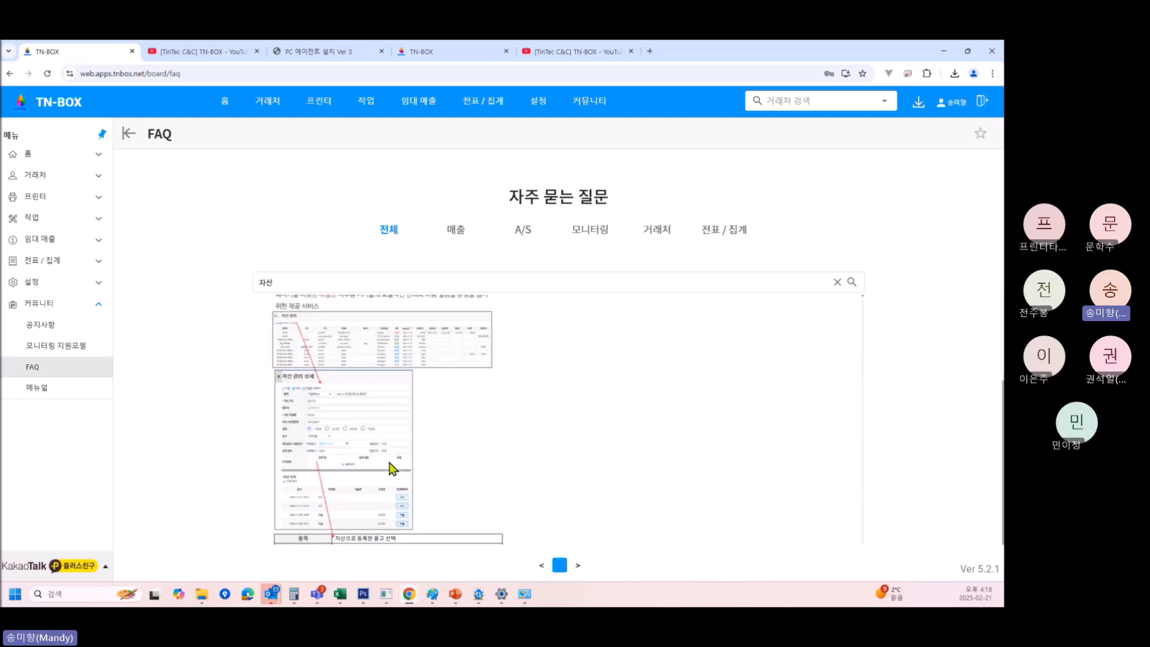
Open the 메뉴얼 page and scroll through its topic tree.
{"action": "left_click", "coordinate": [44, 388]}
{"action": "scroll", "coordinate": [192, 408], "scroll_direction": "down", "scroll_amount": 5}
{"action": "scroll", "coordinate": [202, 420], "scroll_direction": "down", "scroll_amount": 12}
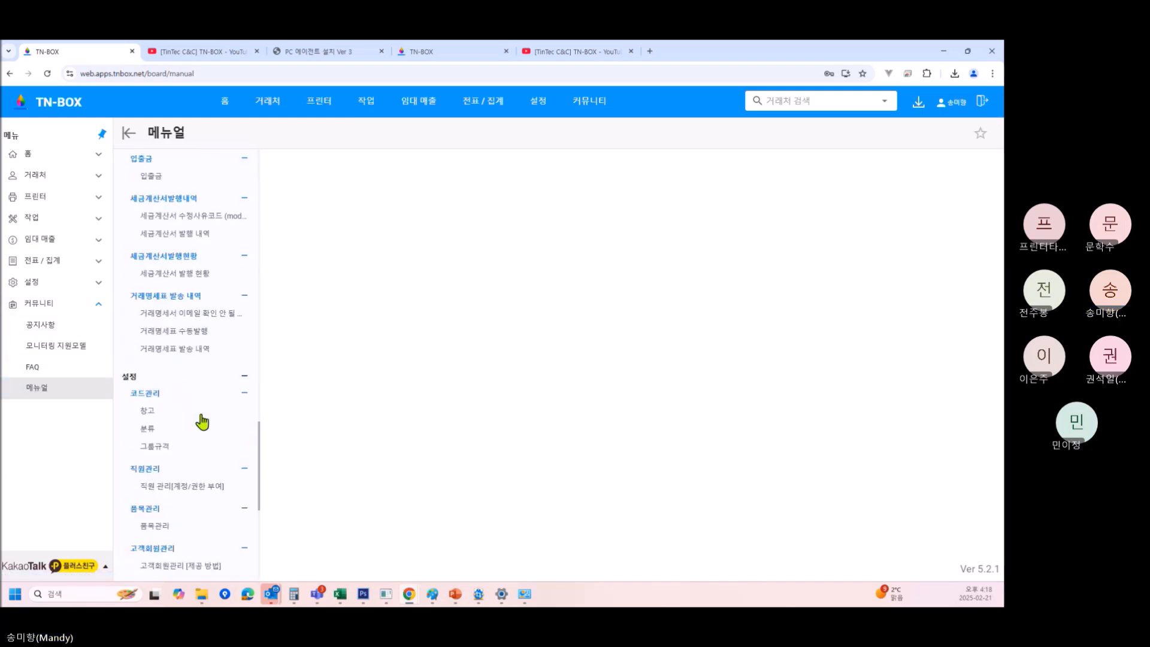
{"action": "scroll", "coordinate": [199, 396], "scroll_direction": "down", "scroll_amount": 2}
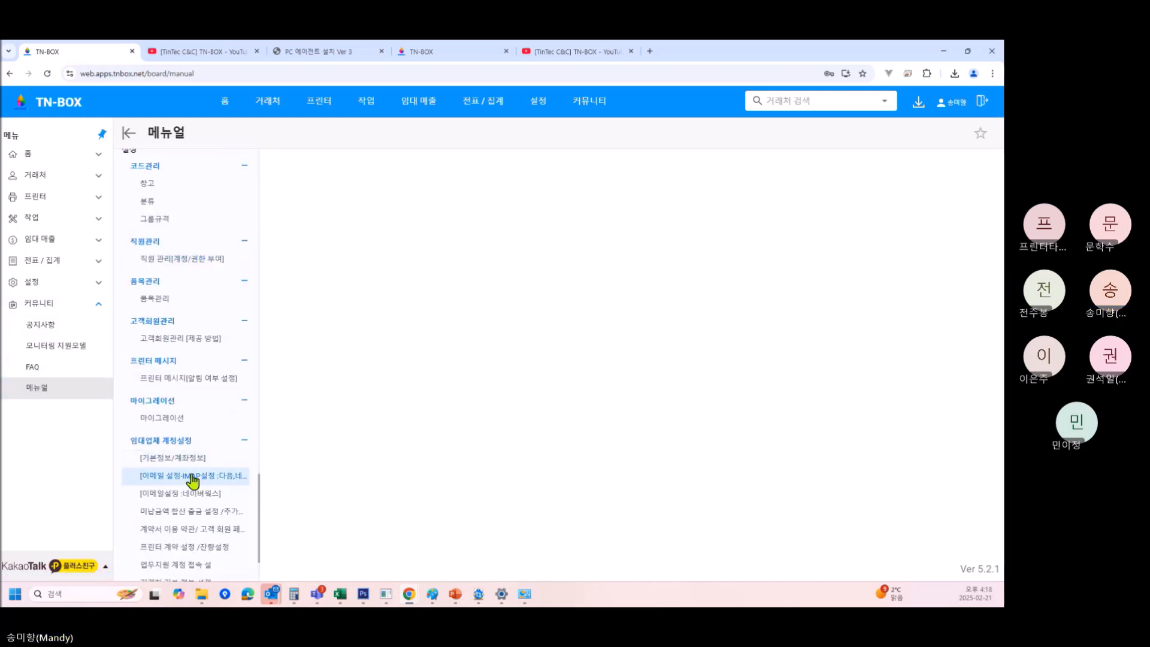
{"action": "scroll", "coordinate": [199, 470], "scroll_direction": "up", "scroll_amount": 10}
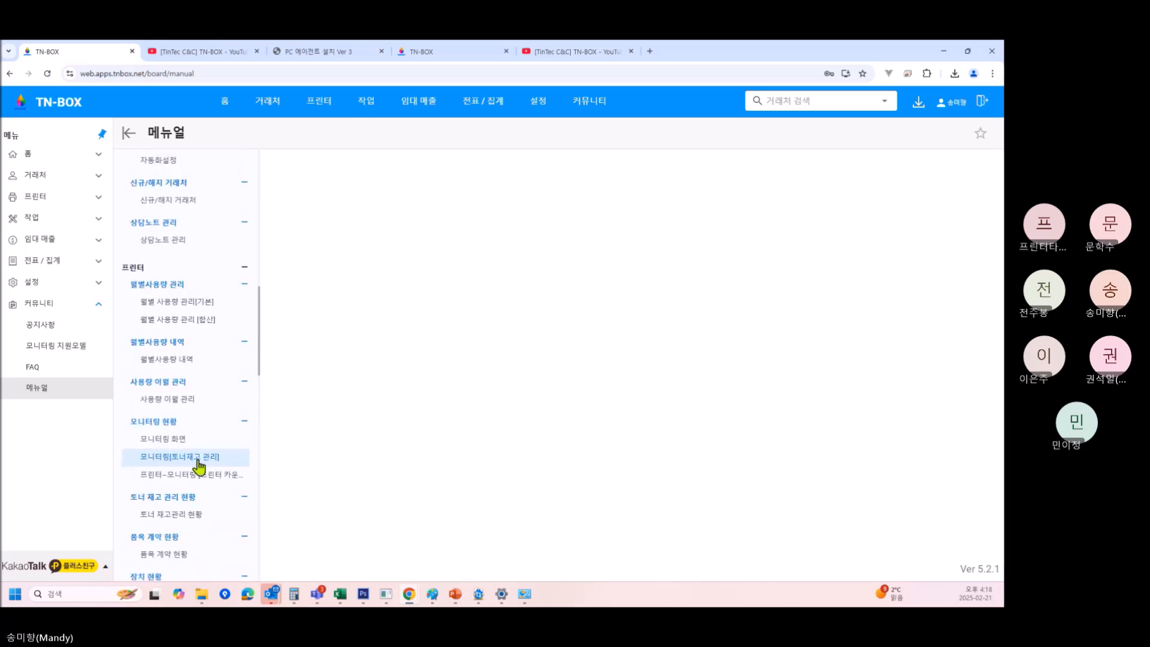
{"action": "scroll", "coordinate": [199, 468], "scroll_direction": "down", "scroll_amount": 3}
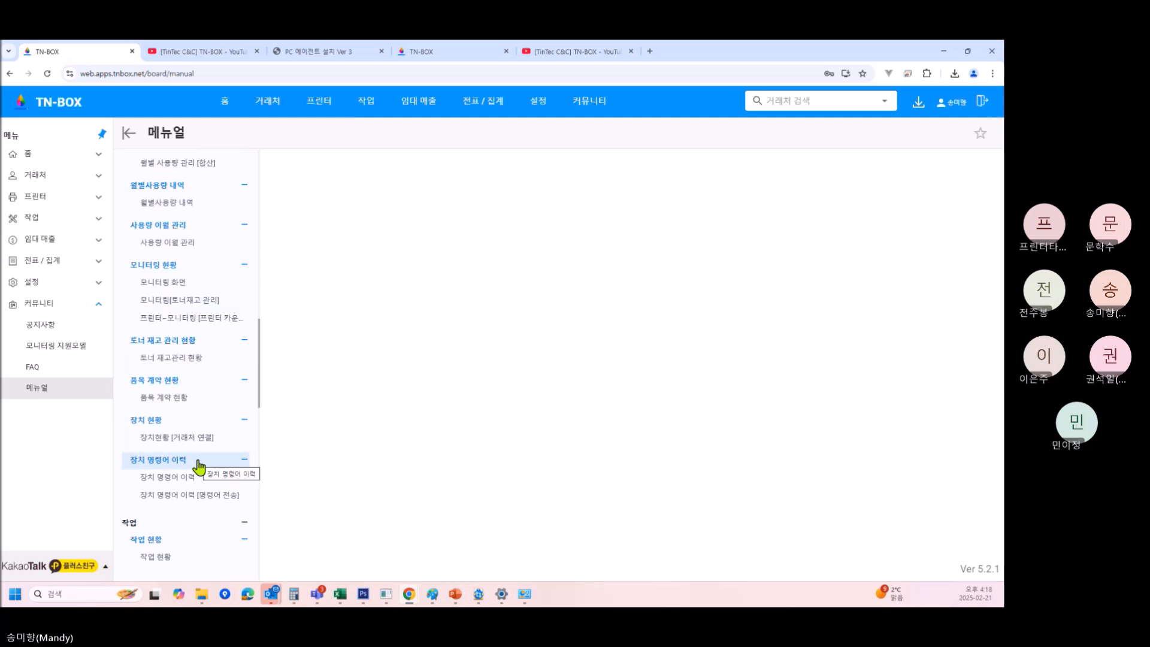
{"action": "scroll", "coordinate": [199, 467], "scroll_direction": "down", "scroll_amount": 6}
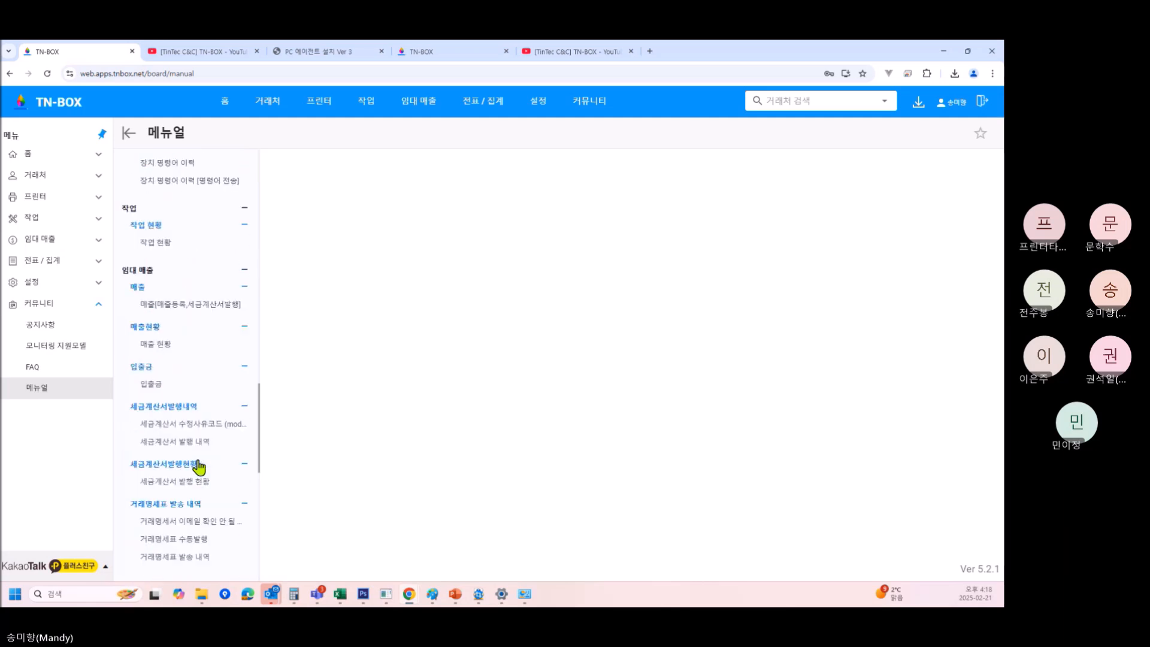
{"action": "scroll", "coordinate": [198, 467], "scroll_direction": "down", "scroll_amount": 15}
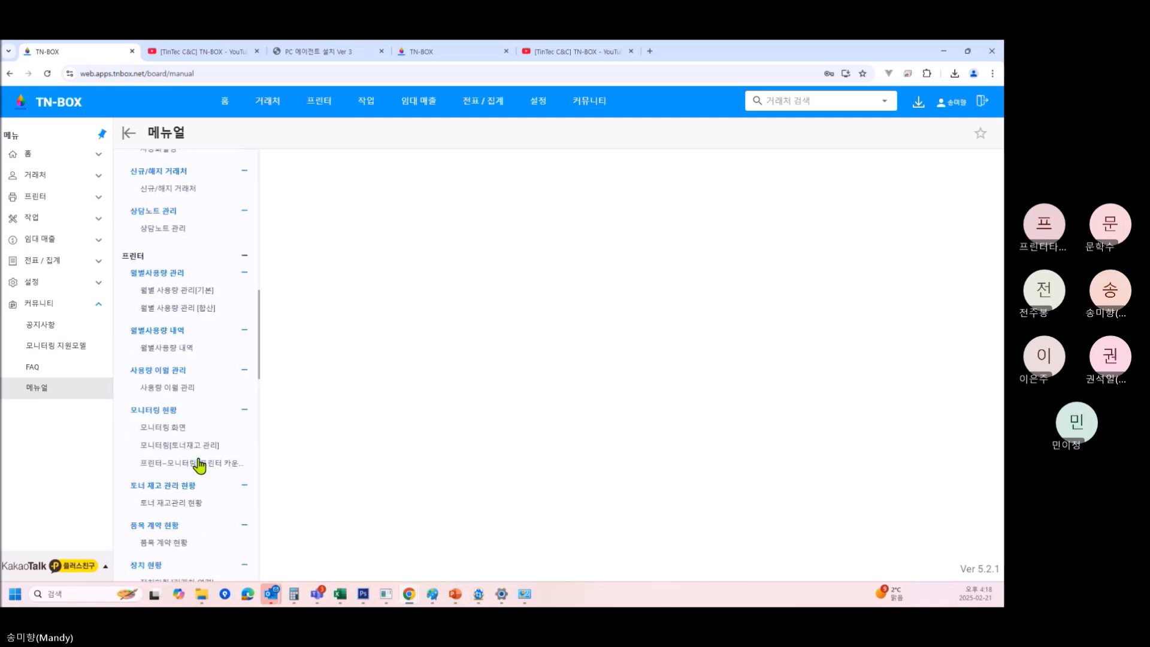
{"action": "scroll", "coordinate": [199, 466], "scroll_direction": "up", "scroll_amount": 8}
{"action": "scroll", "coordinate": [199, 466], "scroll_direction": "down", "scroll_amount": 5}
{"action": "scroll", "coordinate": [199, 466], "scroll_direction": "down", "scroll_amount": 10}
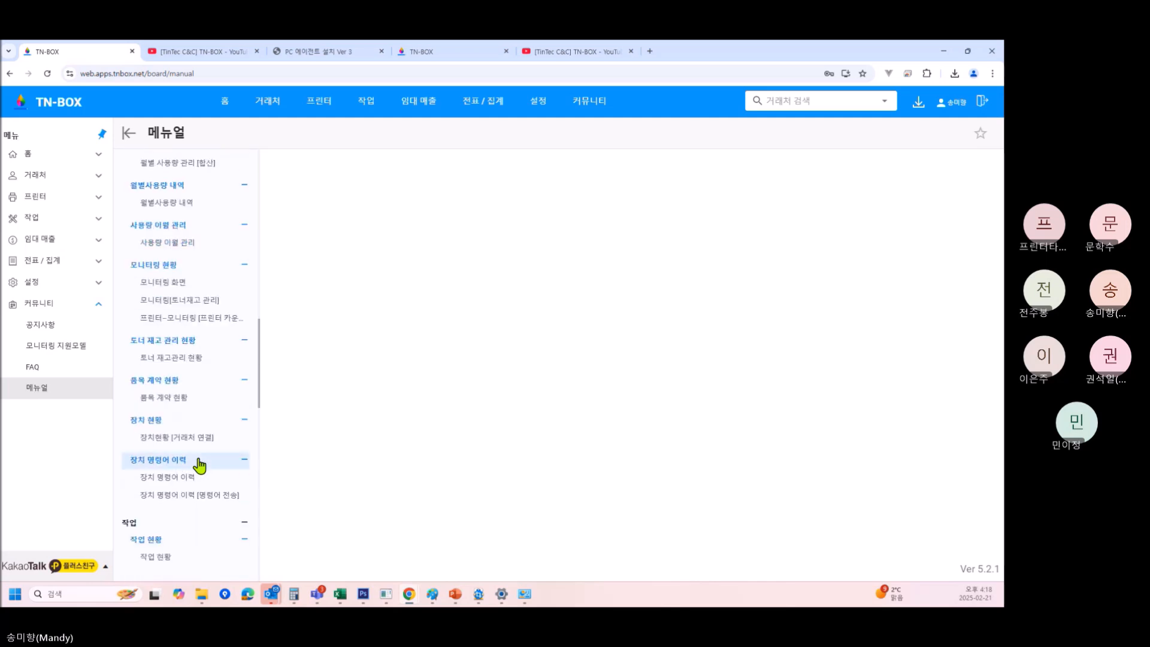
{"action": "scroll", "coordinate": [200, 465], "scroll_direction": "down", "scroll_amount": 2}
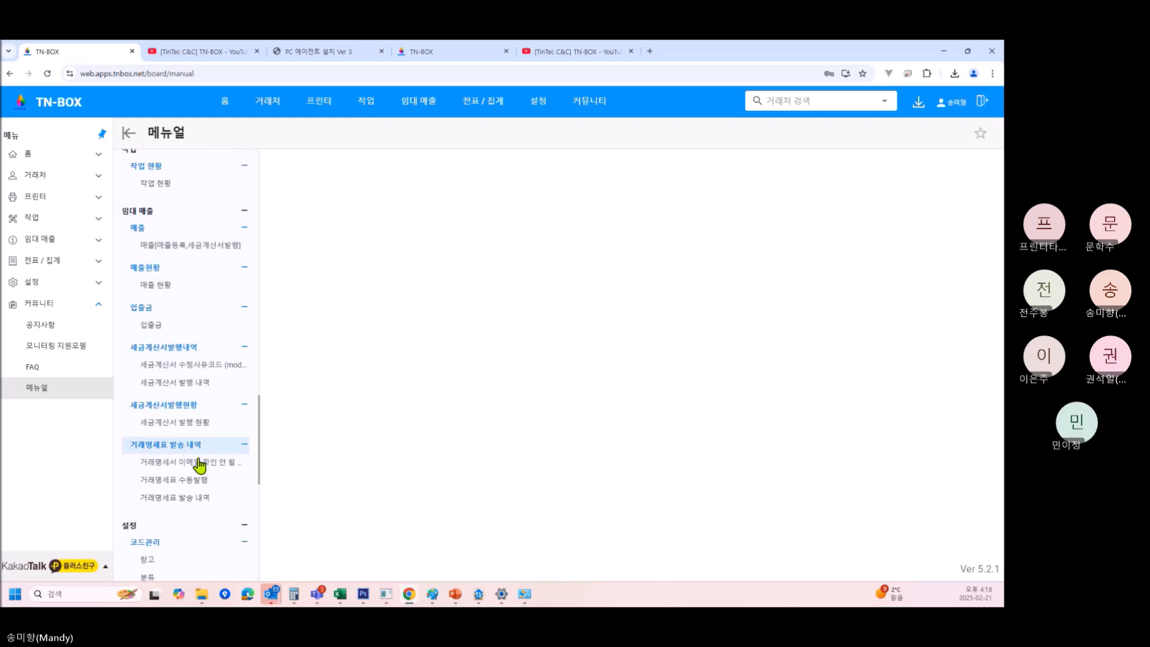
{"action": "scroll", "coordinate": [199, 465], "scroll_direction": "up", "scroll_amount": 3}
{"action": "scroll", "coordinate": [199, 465], "scroll_direction": "up", "scroll_amount": 4}
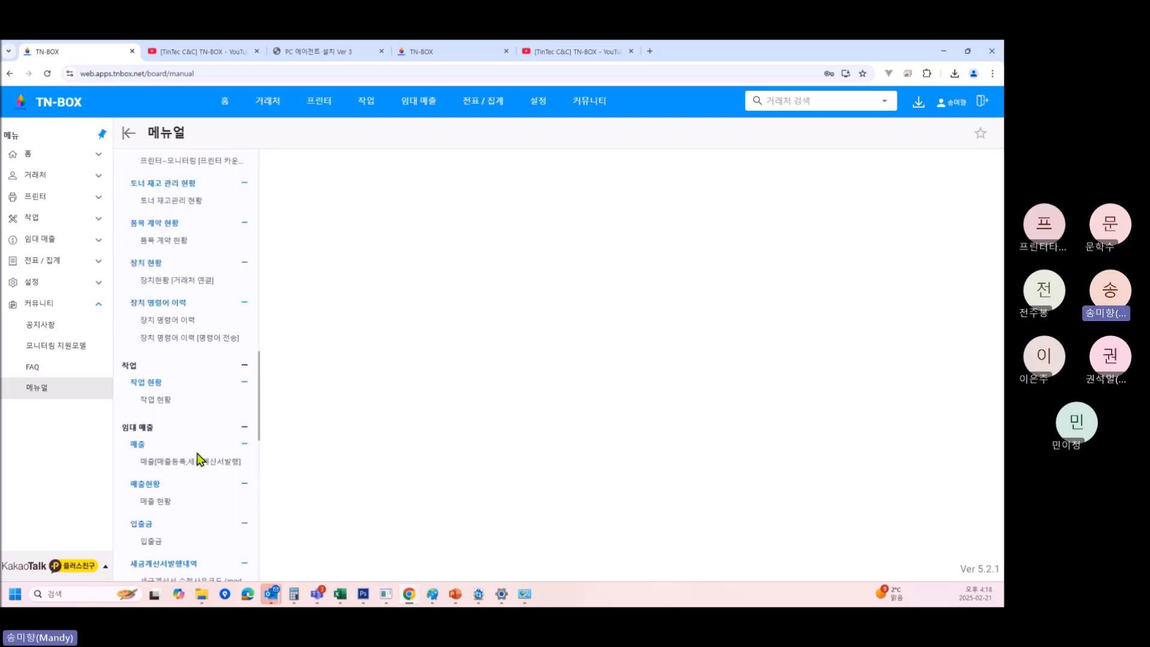
{"action": "scroll", "coordinate": [198, 460], "scroll_direction": "up", "scroll_amount": 2}
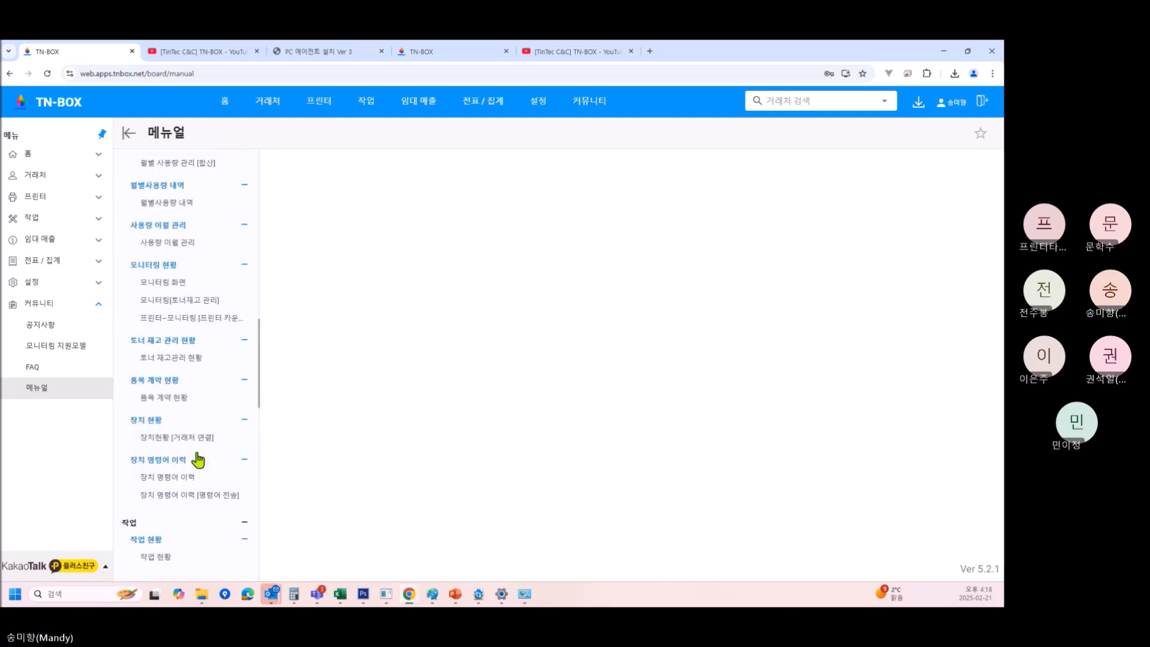
{"action": "key", "text": "ctrl+f"}
Find 자선 on the page, then collapse 임대 매출, 설정, 작업 and 장치 명령어 이력.
{"action": "type", "text": "자선"}
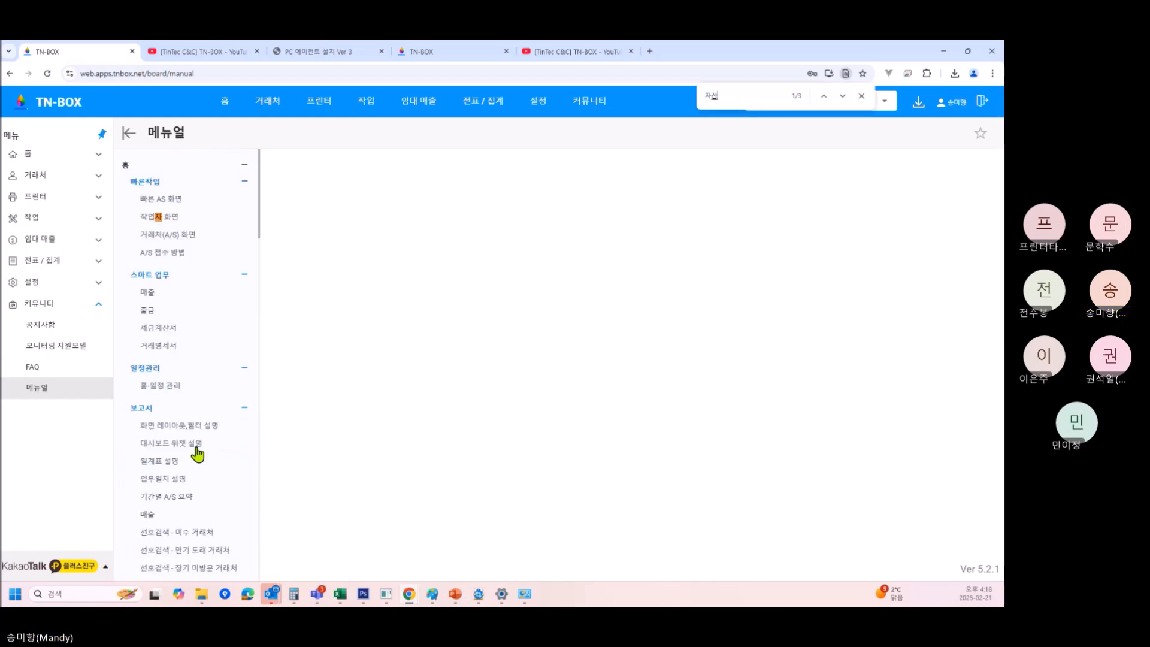
{"action": "scroll", "coordinate": [247, 458], "scroll_direction": "down", "scroll_amount": 15}
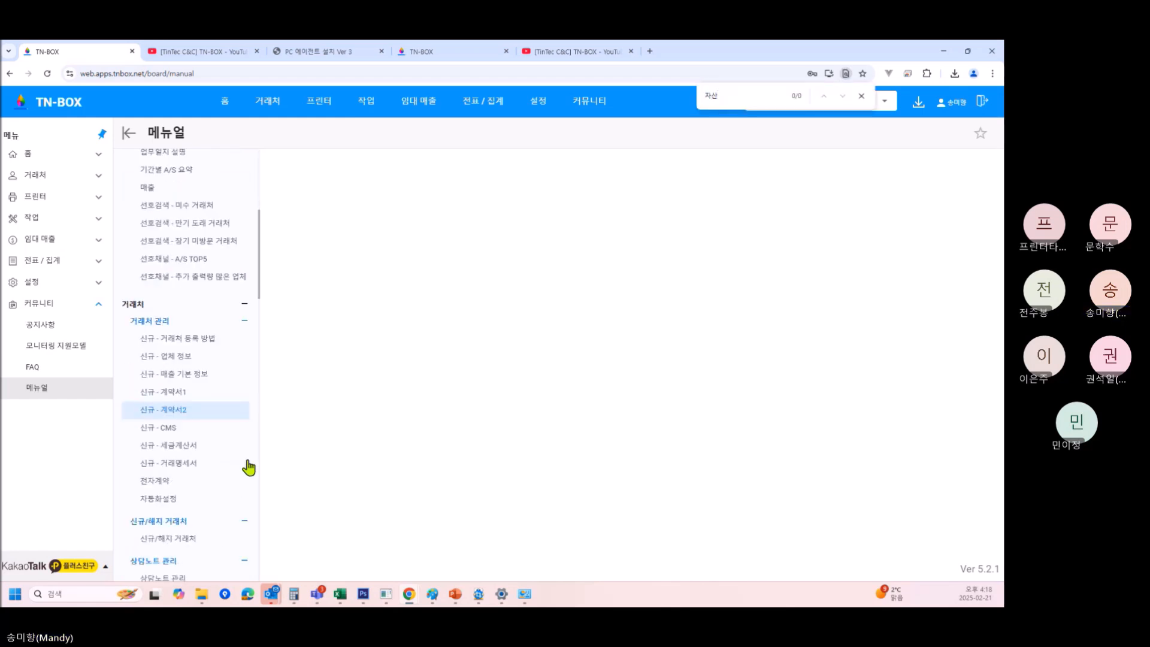
{"action": "scroll", "coordinate": [249, 468], "scroll_direction": "down", "scroll_amount": 10}
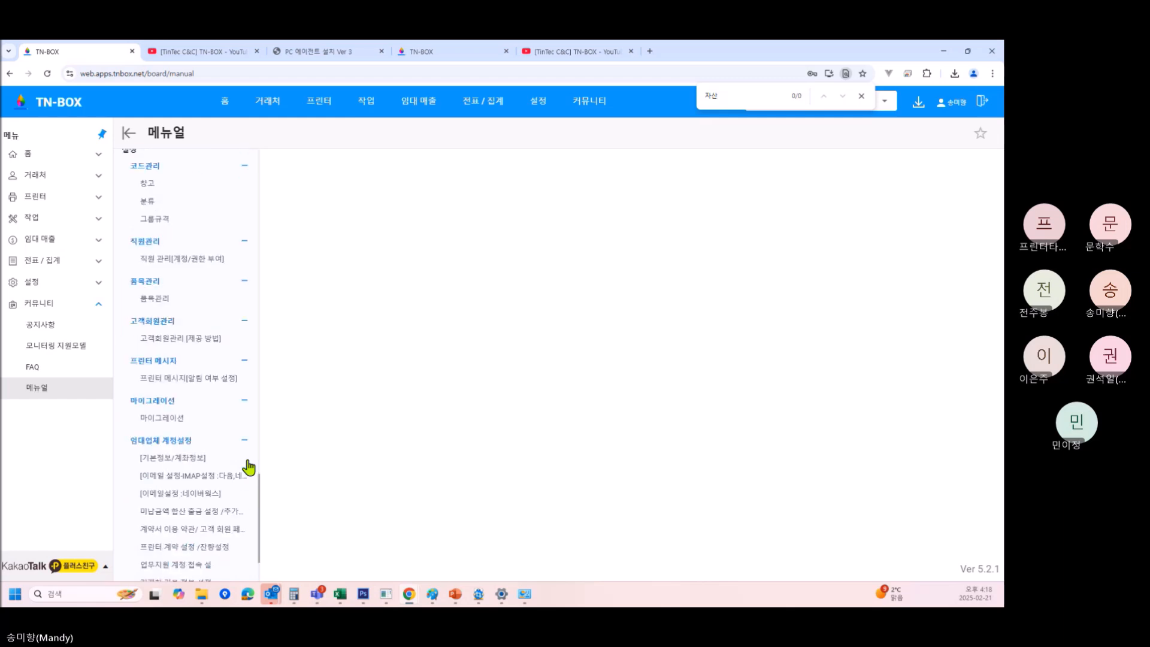
{"action": "scroll", "coordinate": [249, 468], "scroll_direction": "up", "scroll_amount": 10}
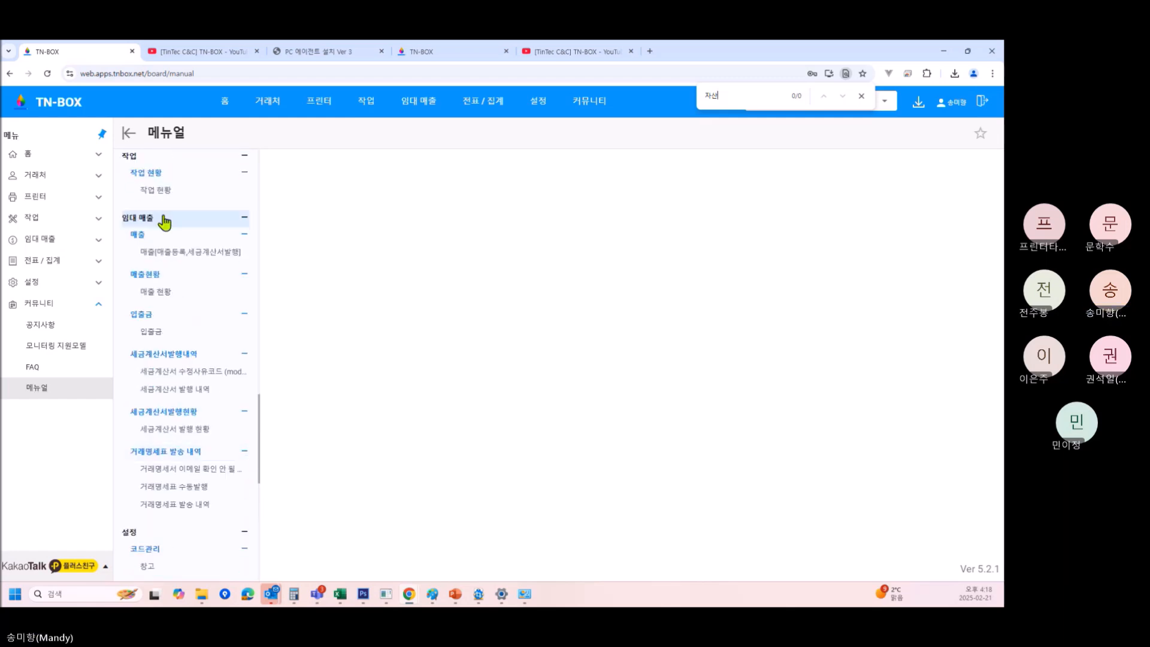
{"action": "left_click", "coordinate": [161, 218]}
{"action": "left_click", "coordinate": [171, 234]}
{"action": "left_click", "coordinate": [159, 480]}
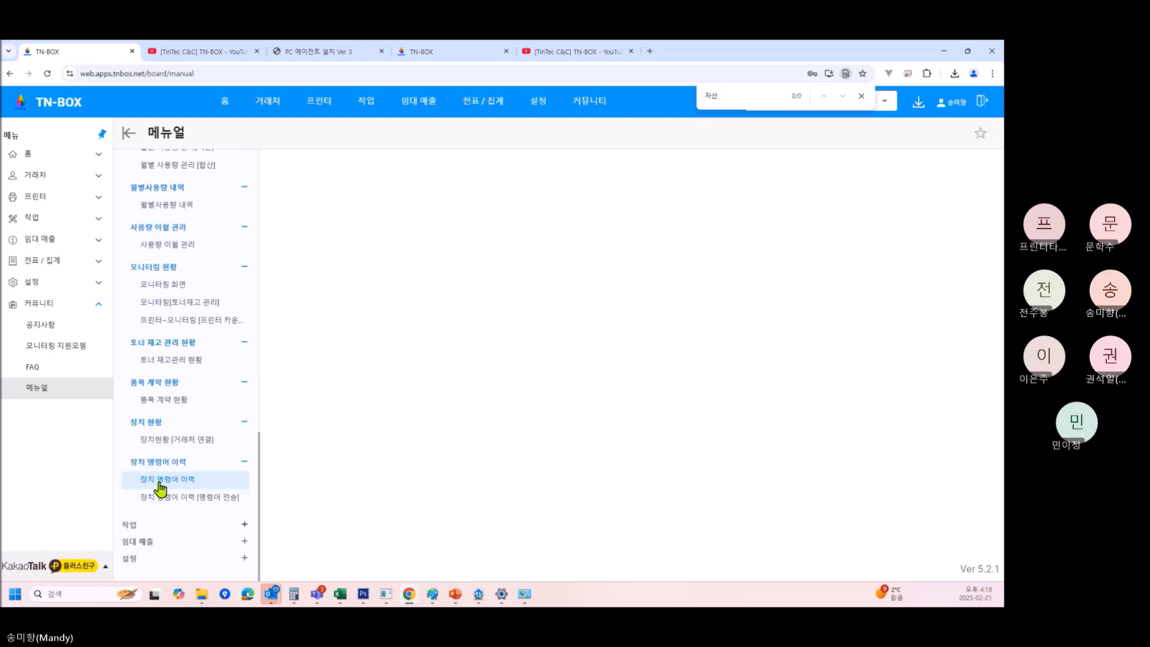
{"action": "left_click", "coordinate": [159, 461]}
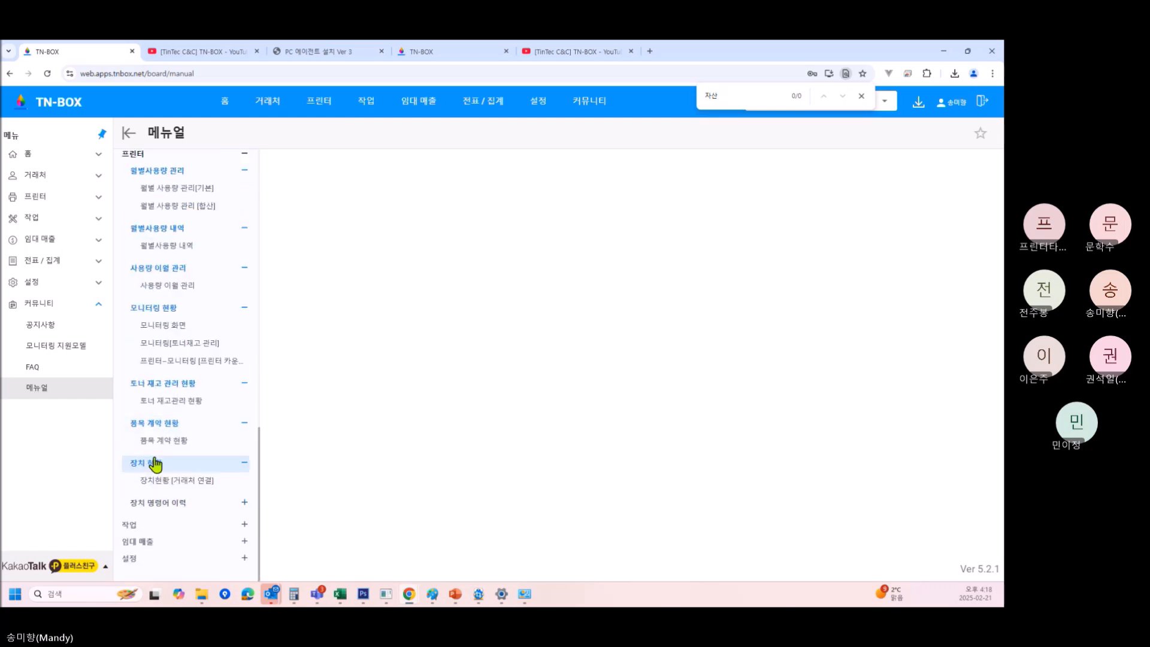
Collapse 프린터, 거래처 관리, 빠른작업, 스마트 업무, 일정관리 and 거래처, then go to the FAQ page.
{"action": "scroll", "coordinate": [162, 205], "scroll_direction": "up", "scroll_amount": 1}
{"action": "left_click", "coordinate": [154, 207]}
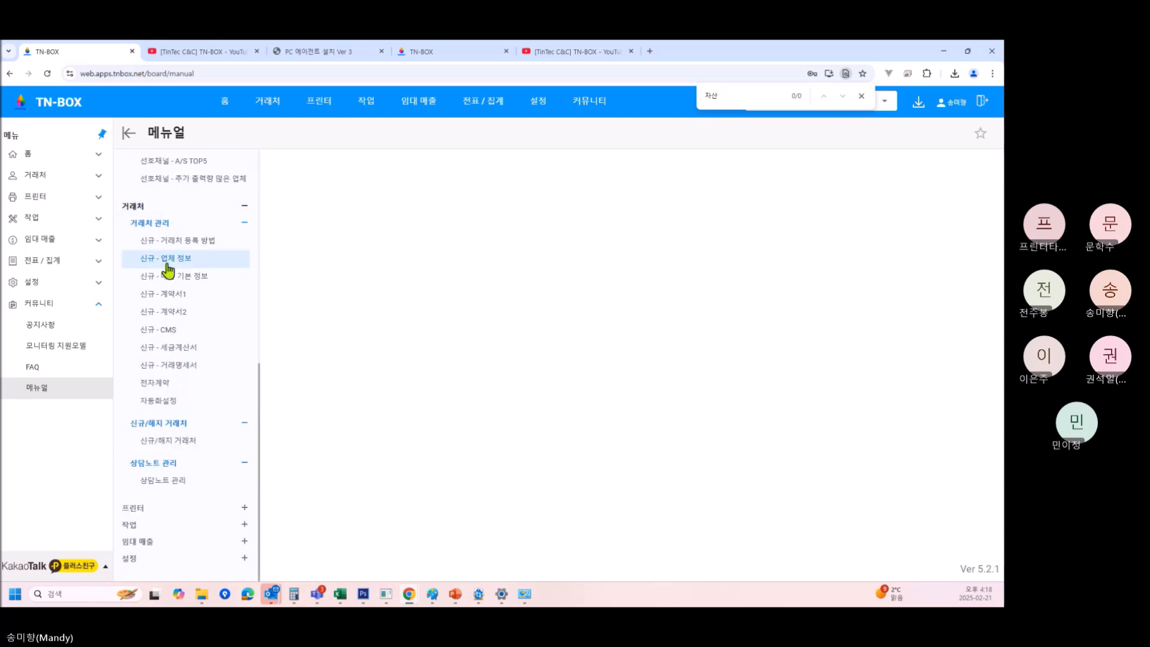
{"action": "left_click", "coordinate": [166, 224]}
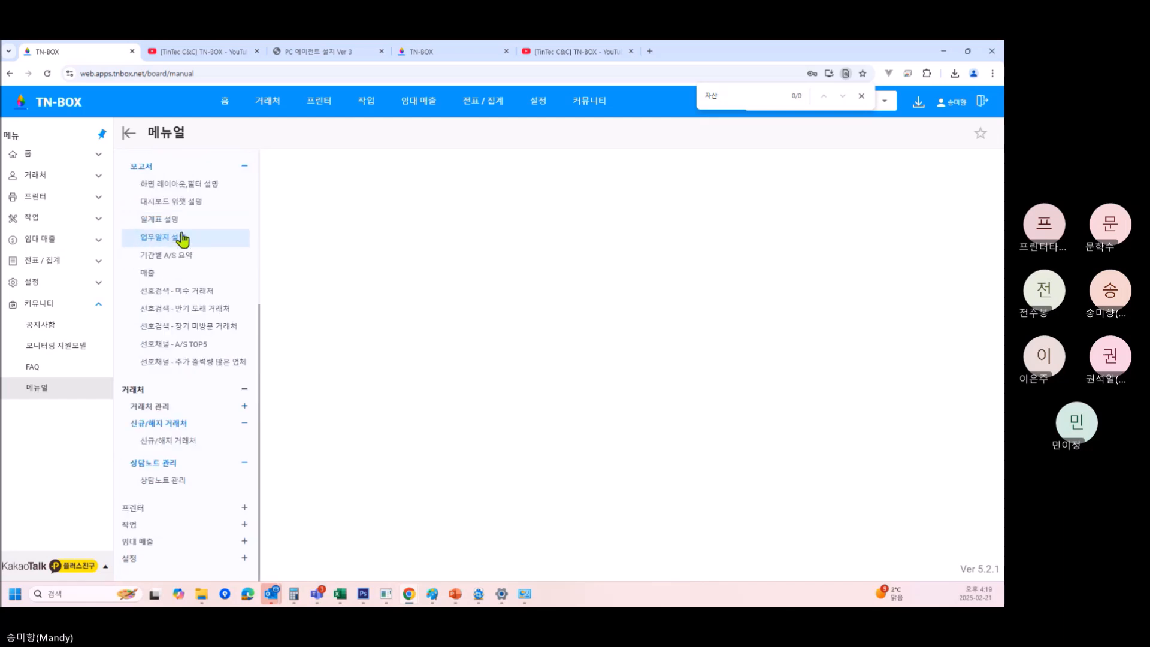
{"action": "left_click", "coordinate": [174, 408]}
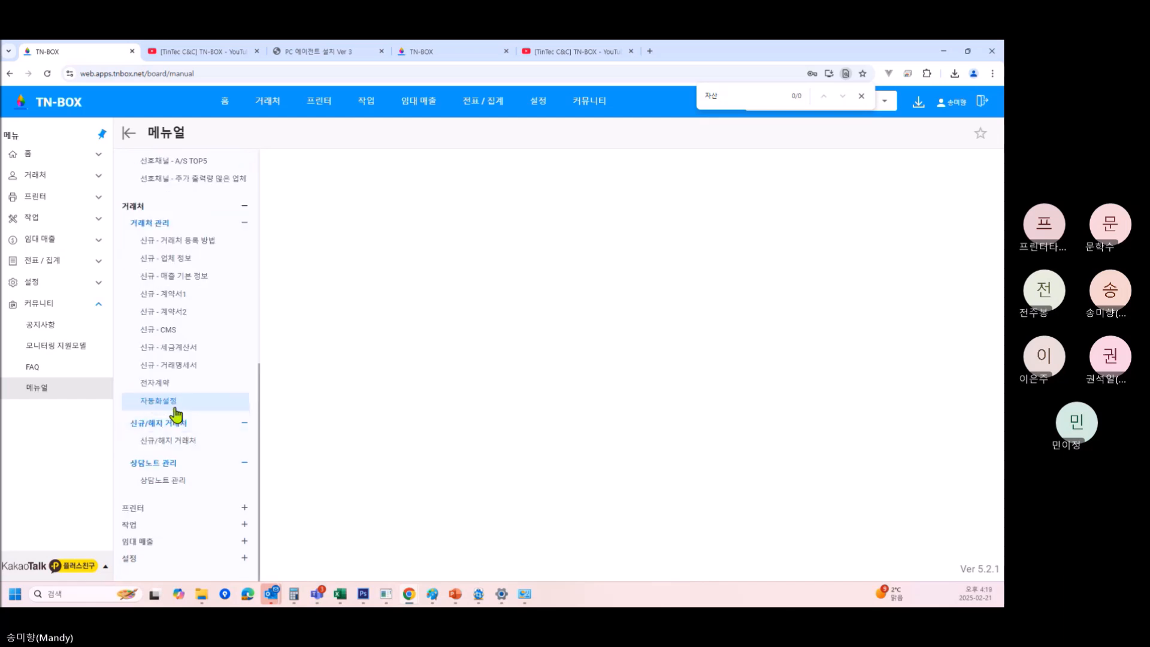
{"action": "left_click", "coordinate": [161, 223]}
{"action": "scroll", "coordinate": [180, 198], "scroll_direction": "up", "scroll_amount": 1}
{"action": "left_click", "coordinate": [183, 181]}
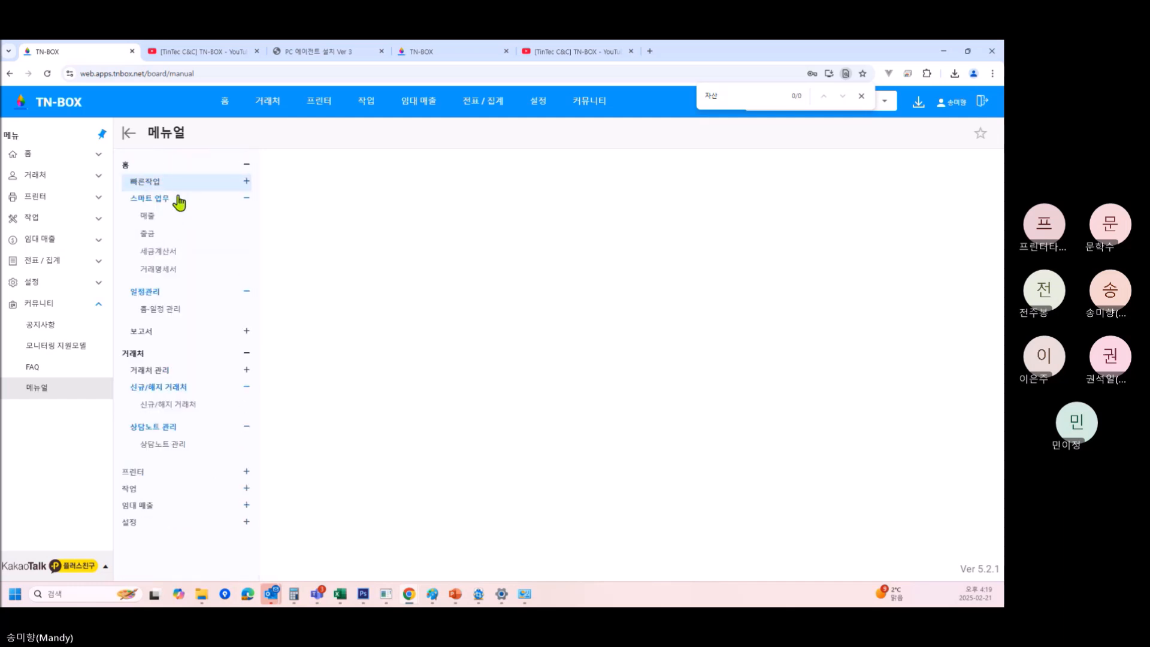
{"action": "left_click", "coordinate": [177, 197]}
{"action": "left_click", "coordinate": [180, 217]}
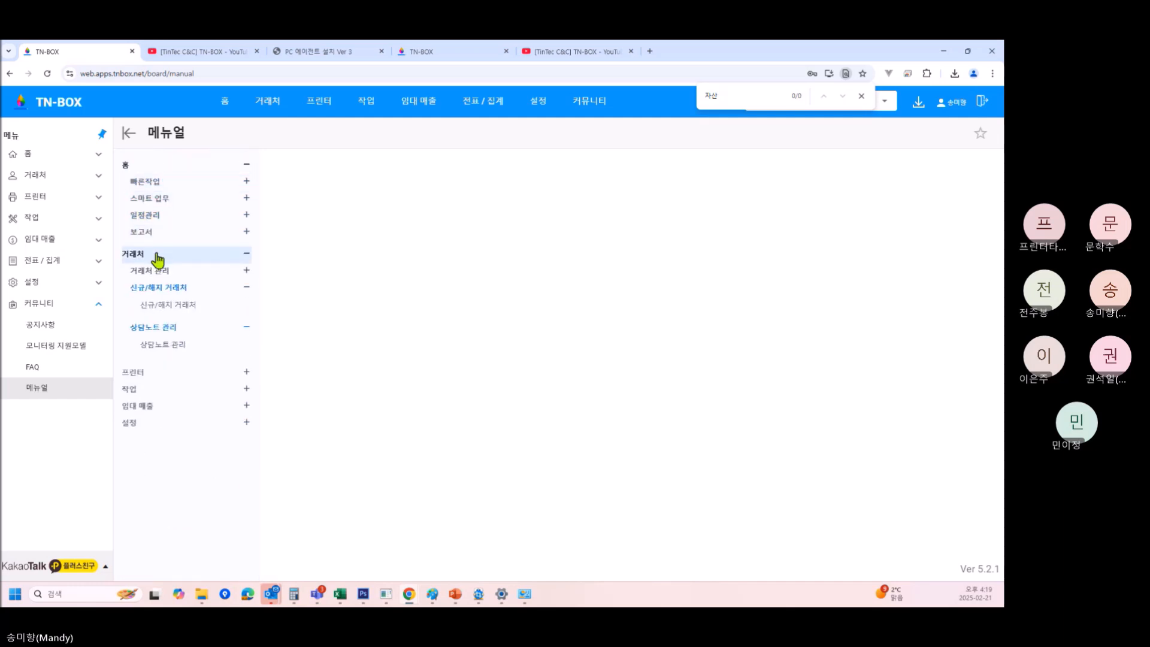
{"action": "left_click", "coordinate": [161, 258]}
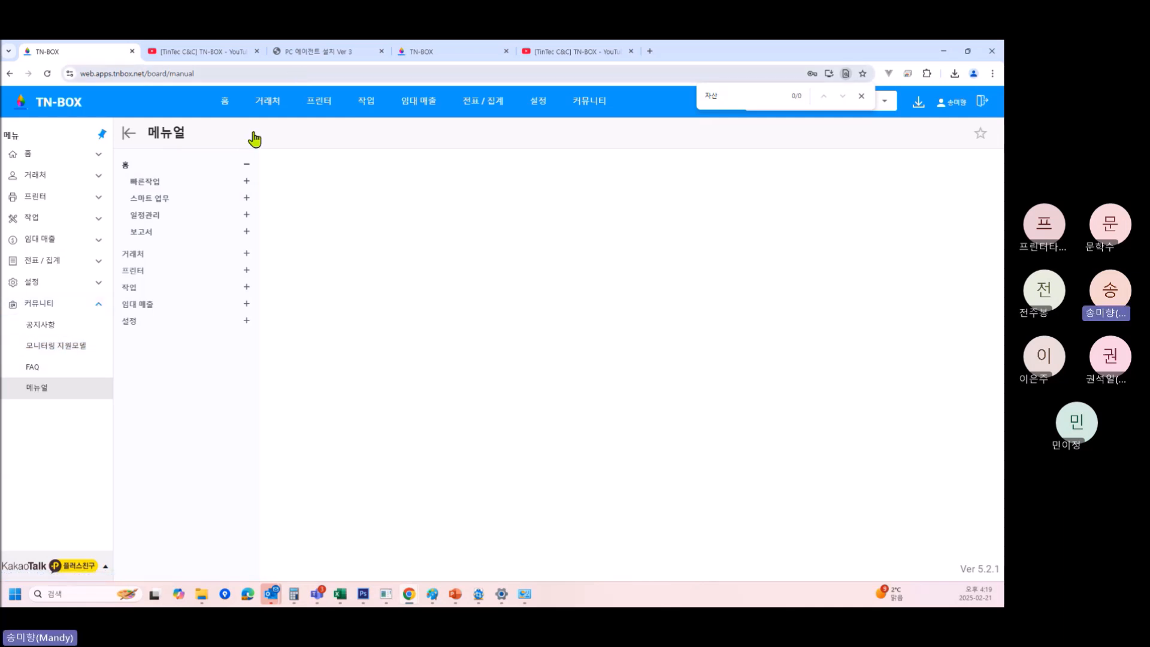
{"action": "left_click", "coordinate": [36, 368]}
Search the FAQ for 자산고리, then bring up the YouTube TN-BOX training playlist tab.
{"action": "left_click", "coordinate": [355, 276]}
{"action": "type", "text": "자산고"}
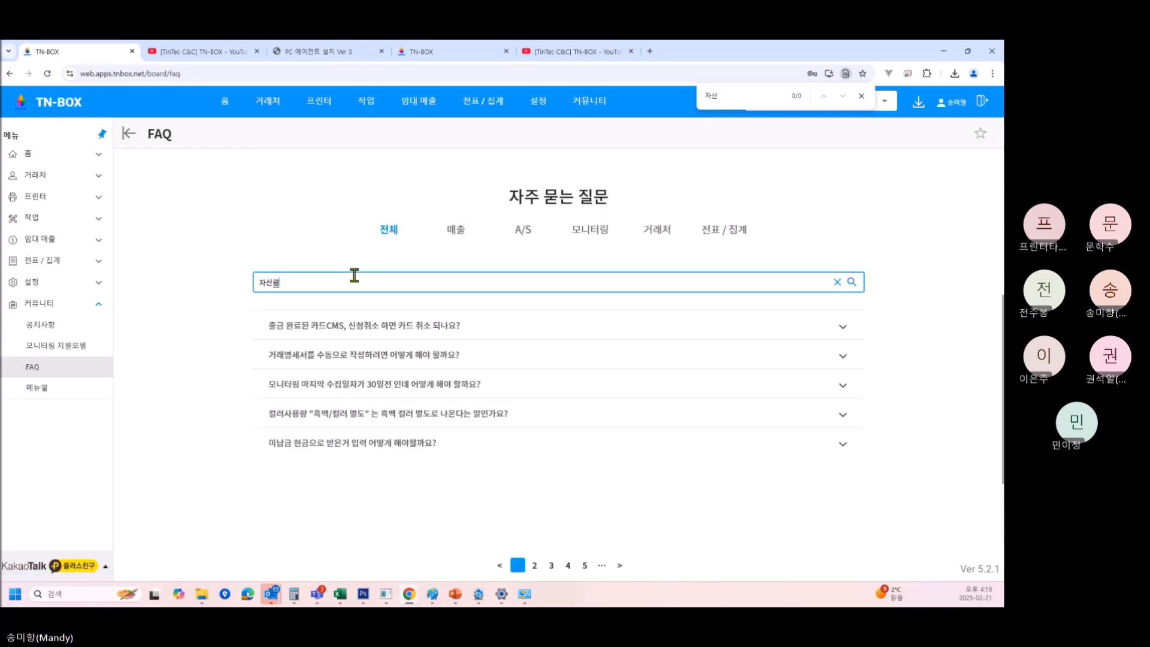
{"action": "type", "text": "리"}
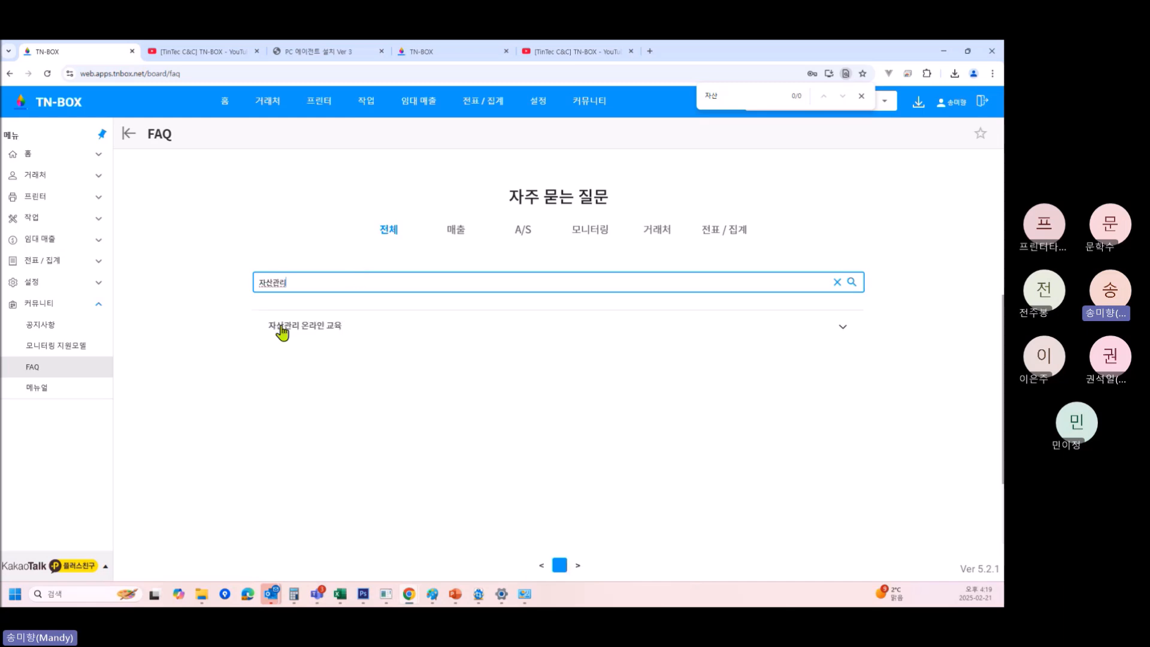
{"action": "left_click", "coordinate": [192, 53]}
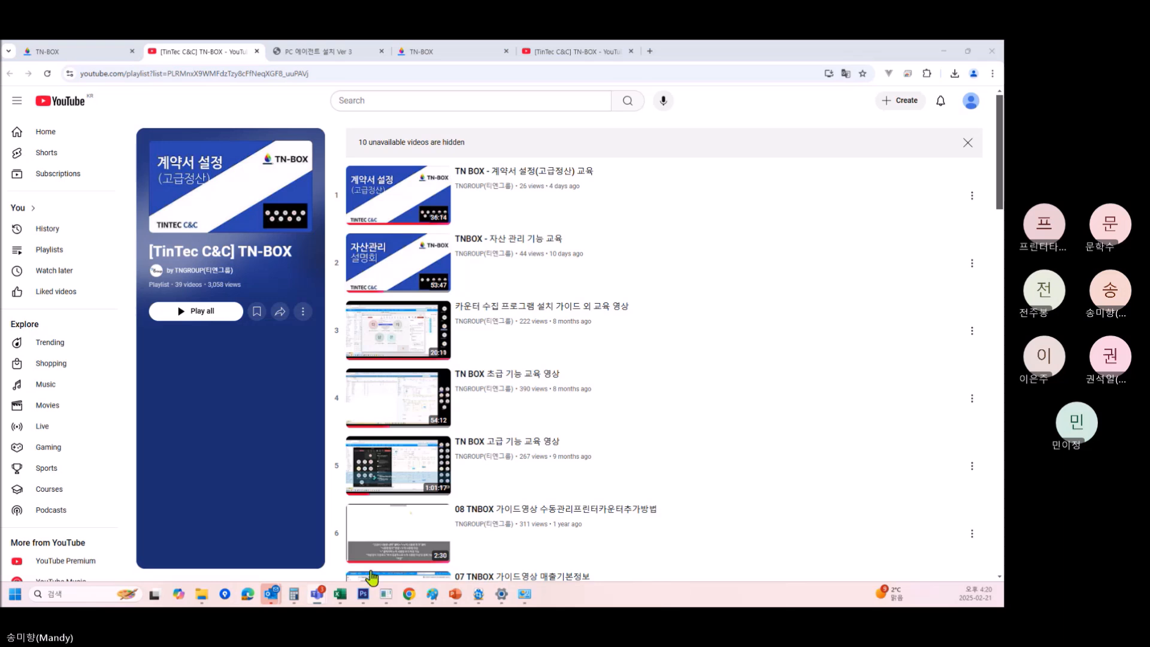
{"action": "mouse_move", "coordinate": [386, 594]}
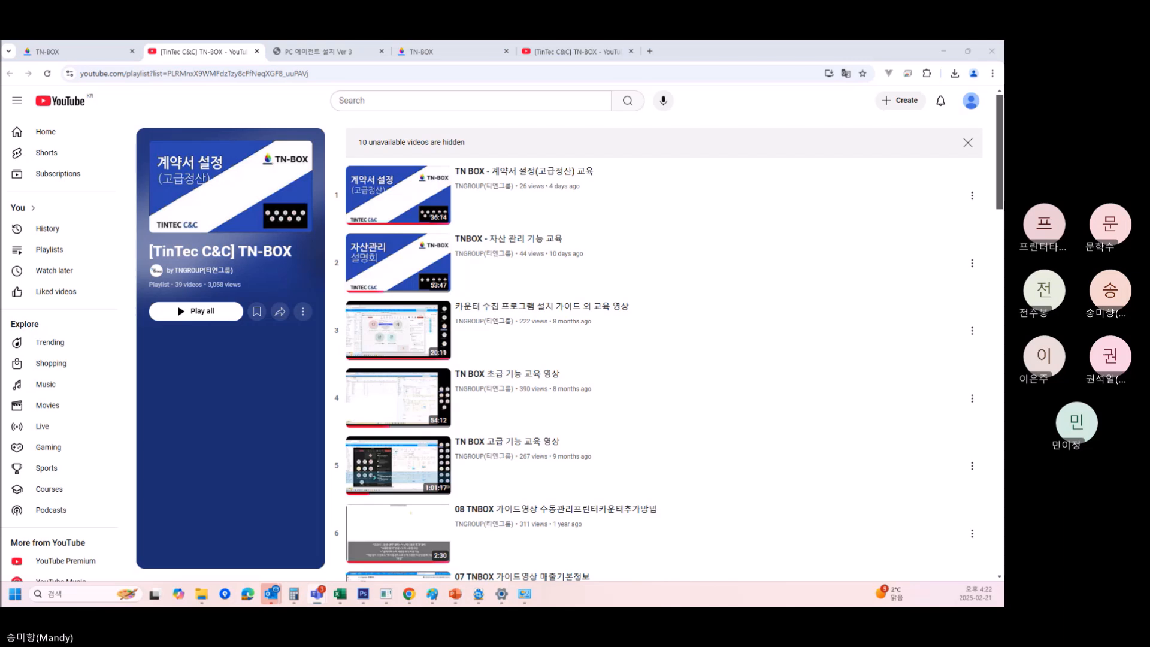
Return to the TN-BOX FAQ tab and expand the 거래처 sidebar section.
{"action": "left_click", "coordinate": [67, 51]}
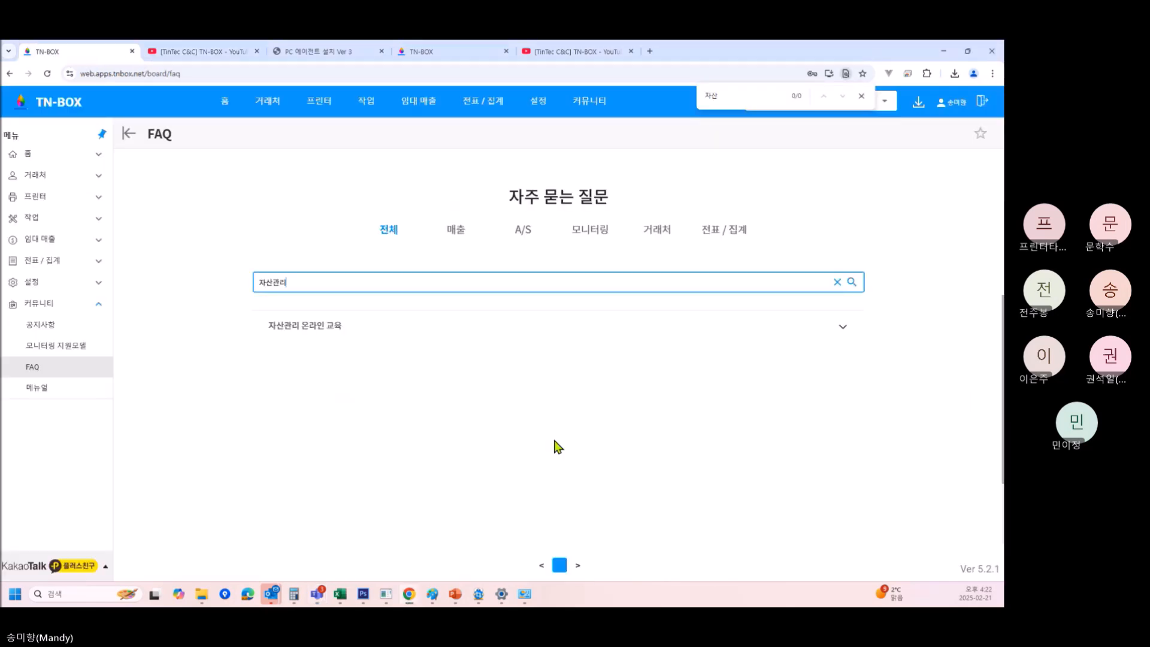
{"action": "left_click", "coordinate": [45, 177]}
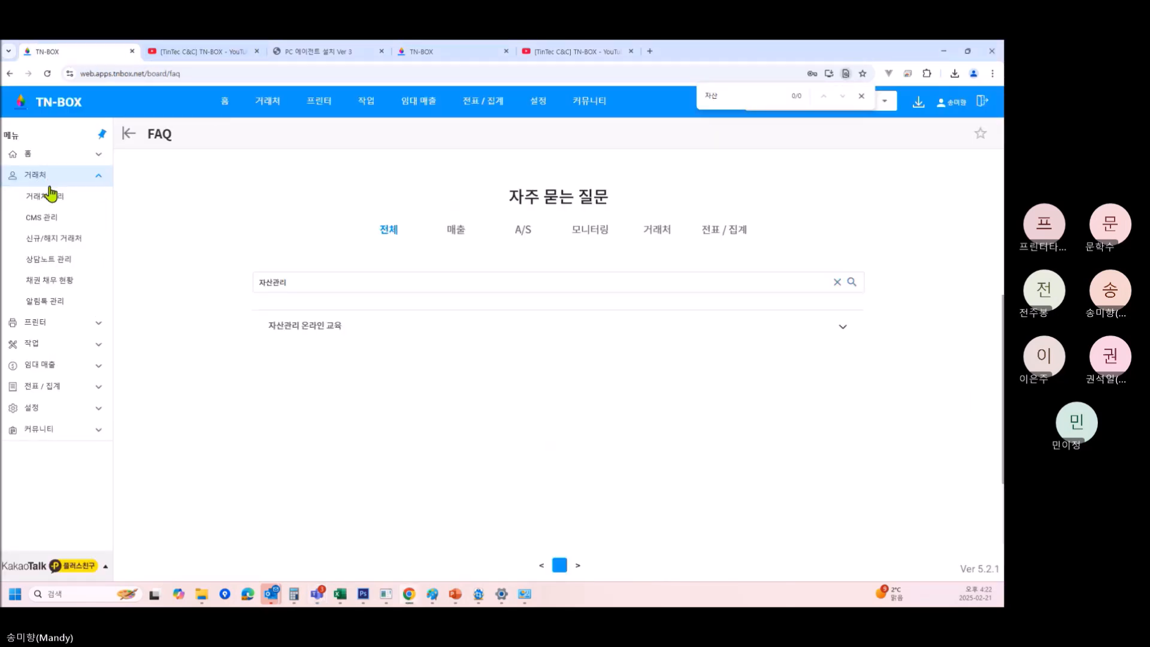
Visit CMS 관리 and 채권 채무 현황, then open the 601-account 거래처관리 client list.
{"action": "left_click", "coordinate": [50, 207]}
{"action": "left_click", "coordinate": [44, 219]}
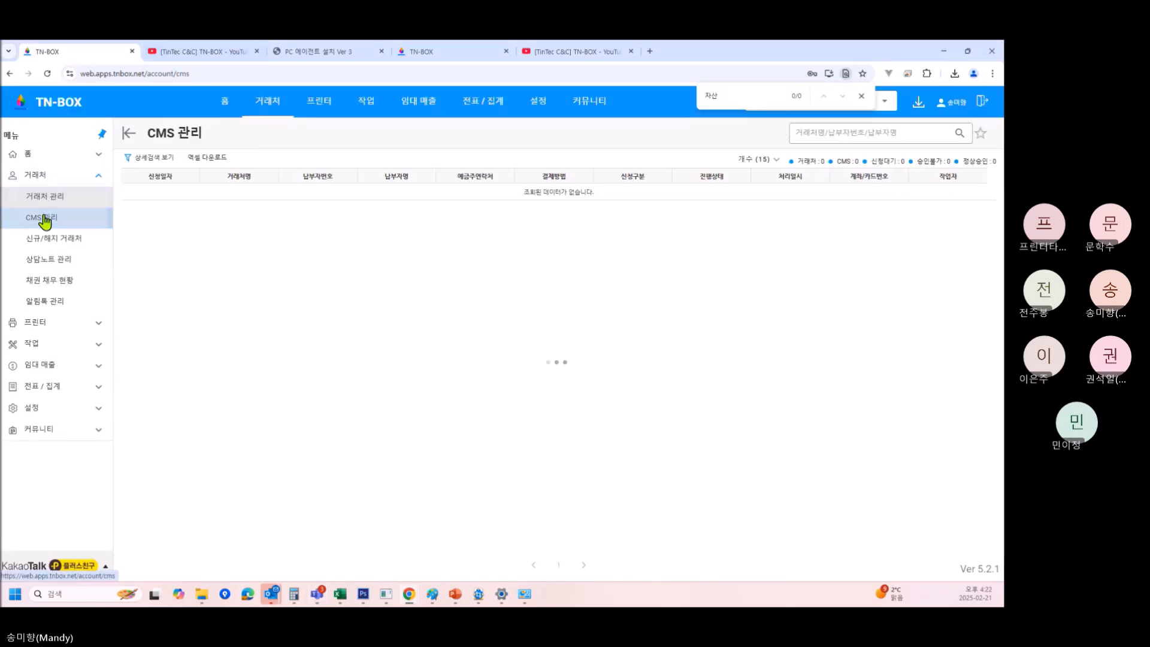
{"action": "left_click", "coordinate": [61, 281]}
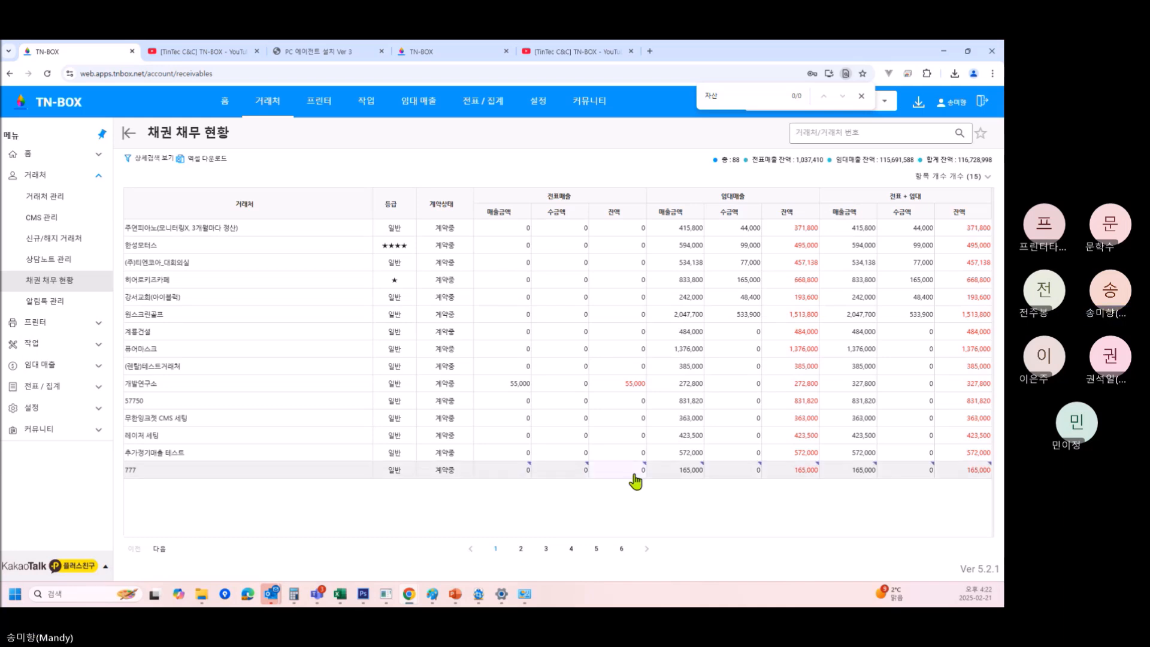
{"action": "mouse_move", "coordinate": [300, 112]}
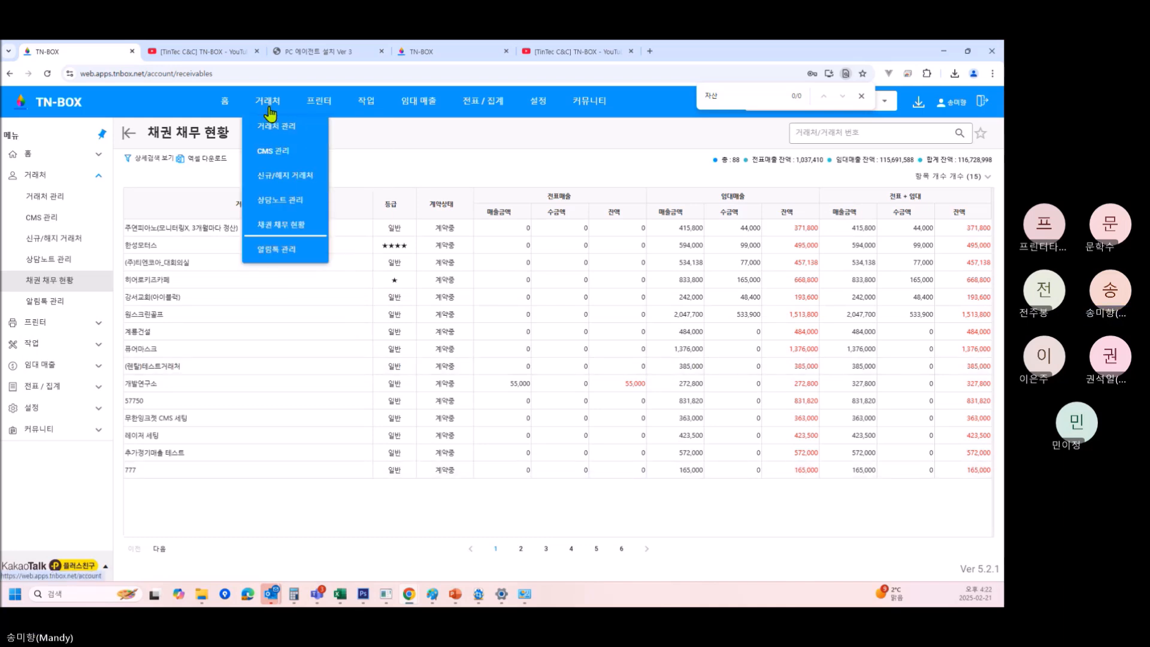
{"action": "left_click", "coordinate": [276, 126]}
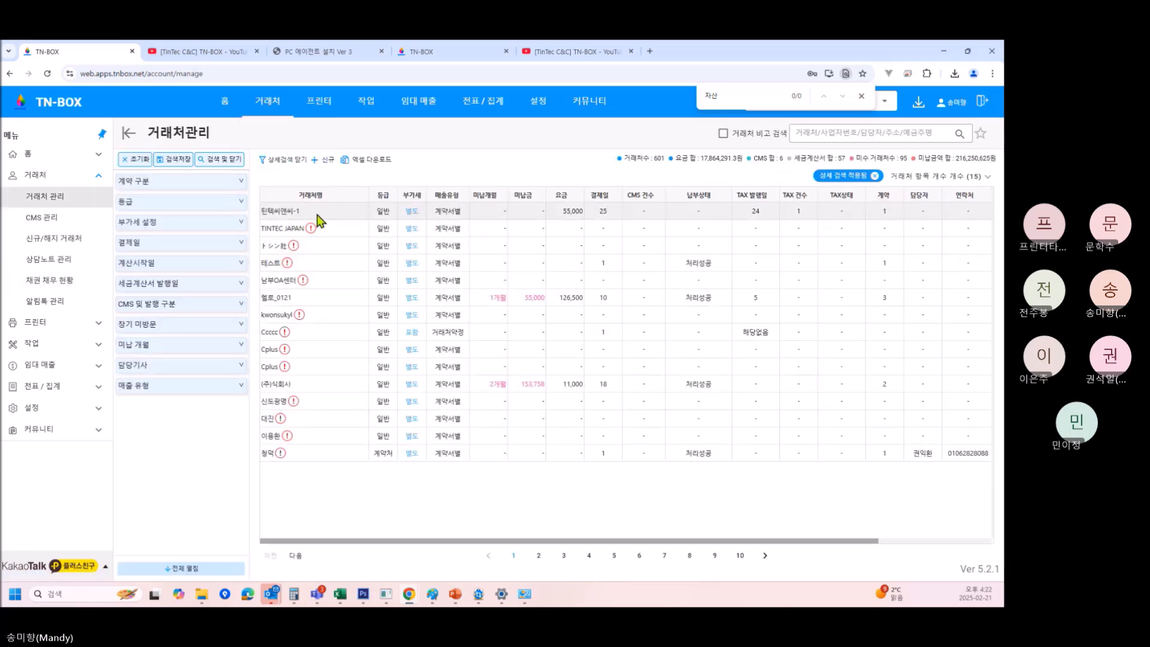
Check 틴텍씨앤씨-1's second HP OfficeJet usage history, stepping one month back and forward.
{"action": "left_click", "coordinate": [316, 215]}
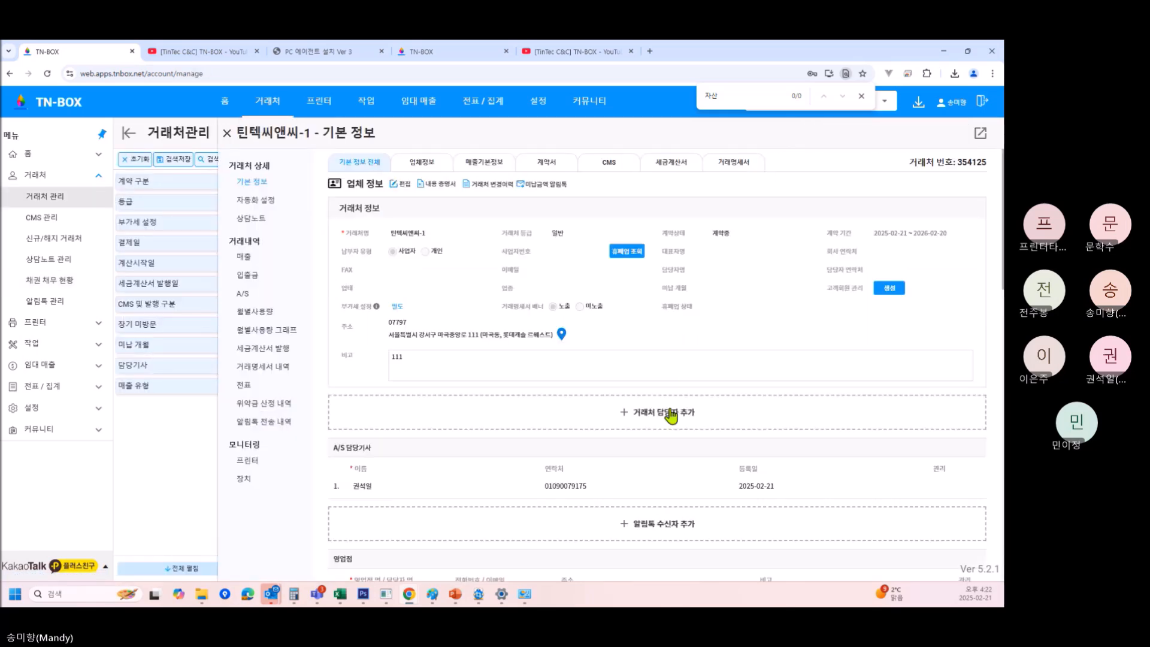
{"action": "left_click", "coordinate": [252, 461]}
{"action": "left_click", "coordinate": [469, 246]}
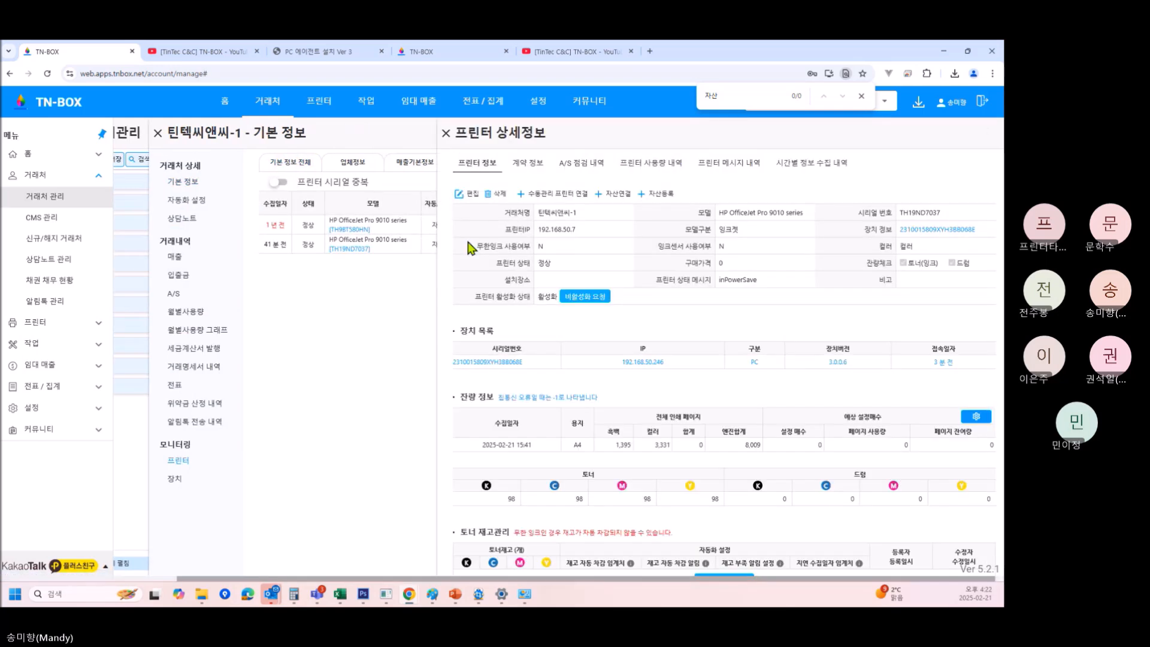
{"action": "left_click", "coordinate": [635, 164]}
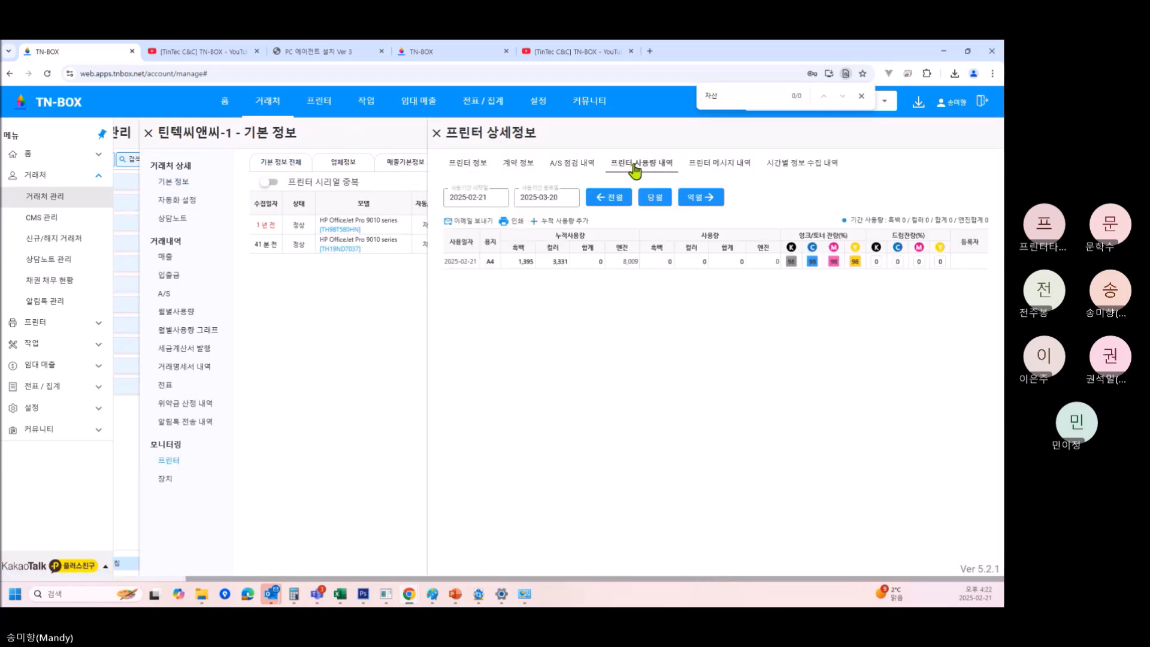
{"action": "left_click", "coordinate": [615, 198]}
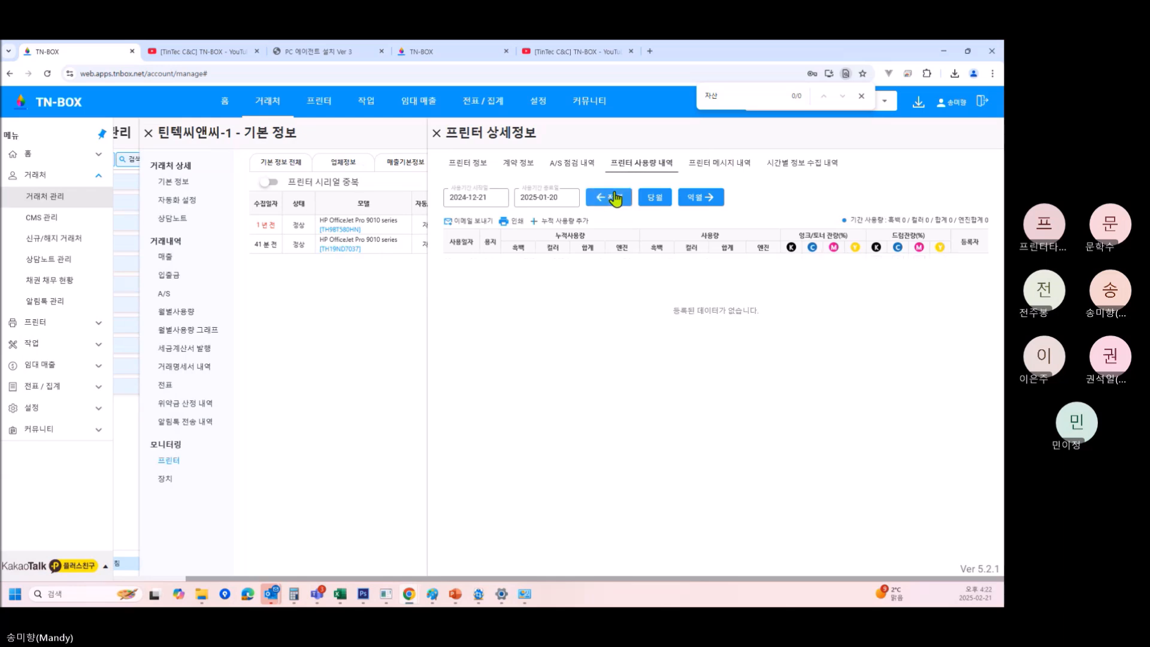
{"action": "left_click", "coordinate": [699, 197]}
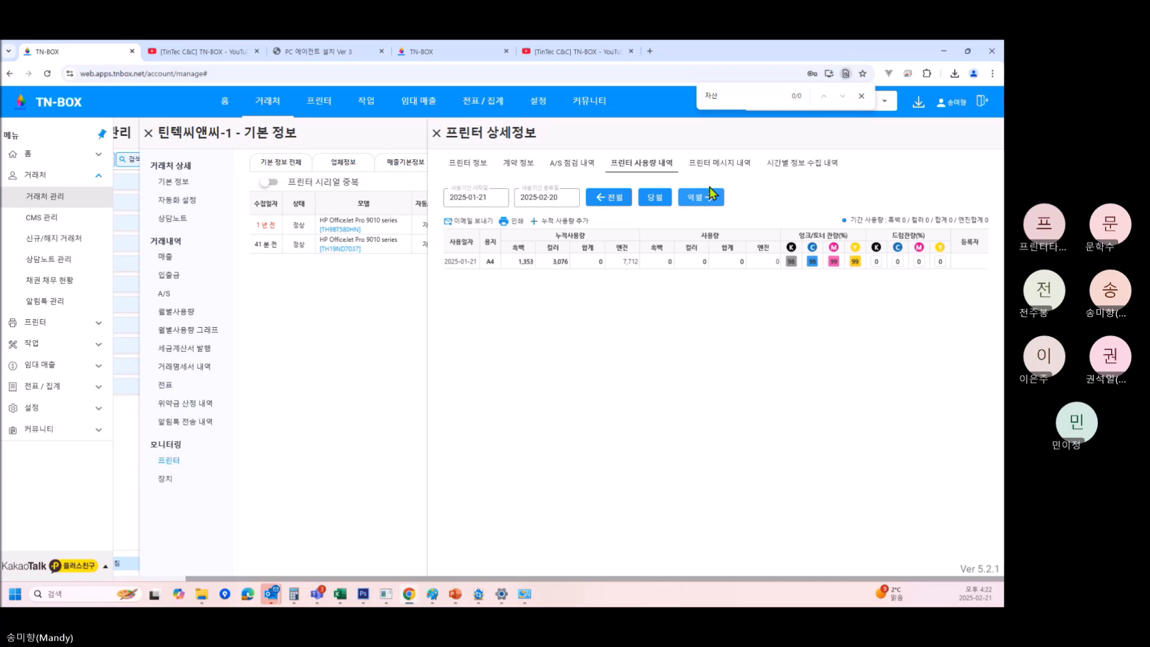
Search the client list for 성진.
{"action": "key", "text": "Escape"}
{"action": "left_click", "coordinate": [867, 102]}
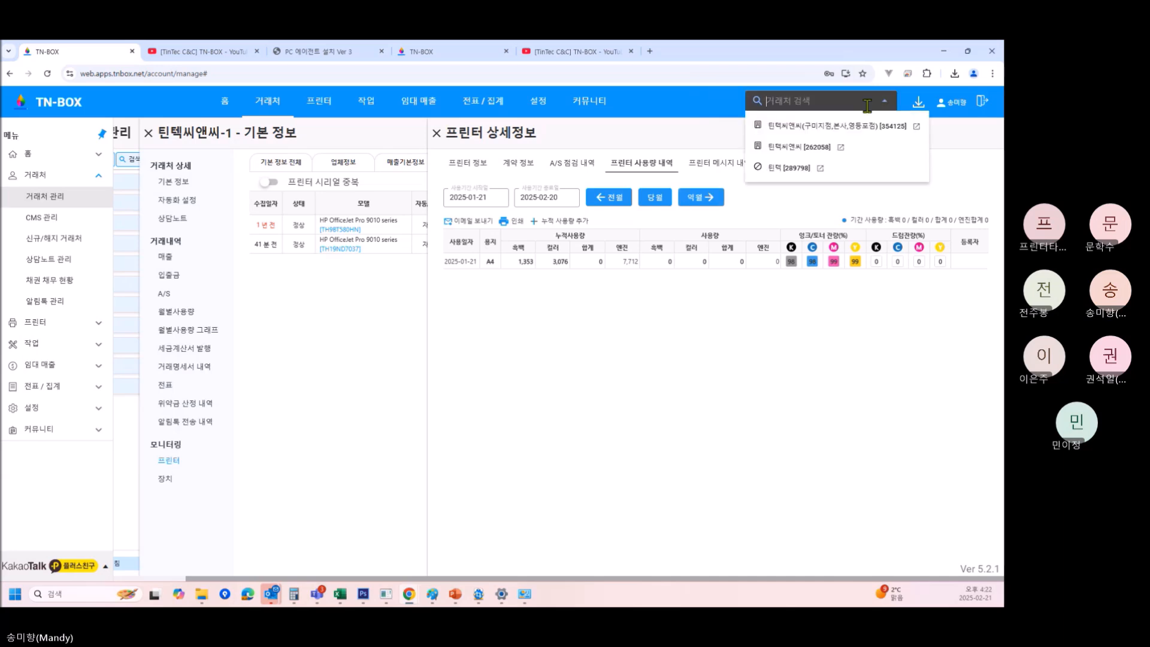
{"action": "type", "text": "성진"}
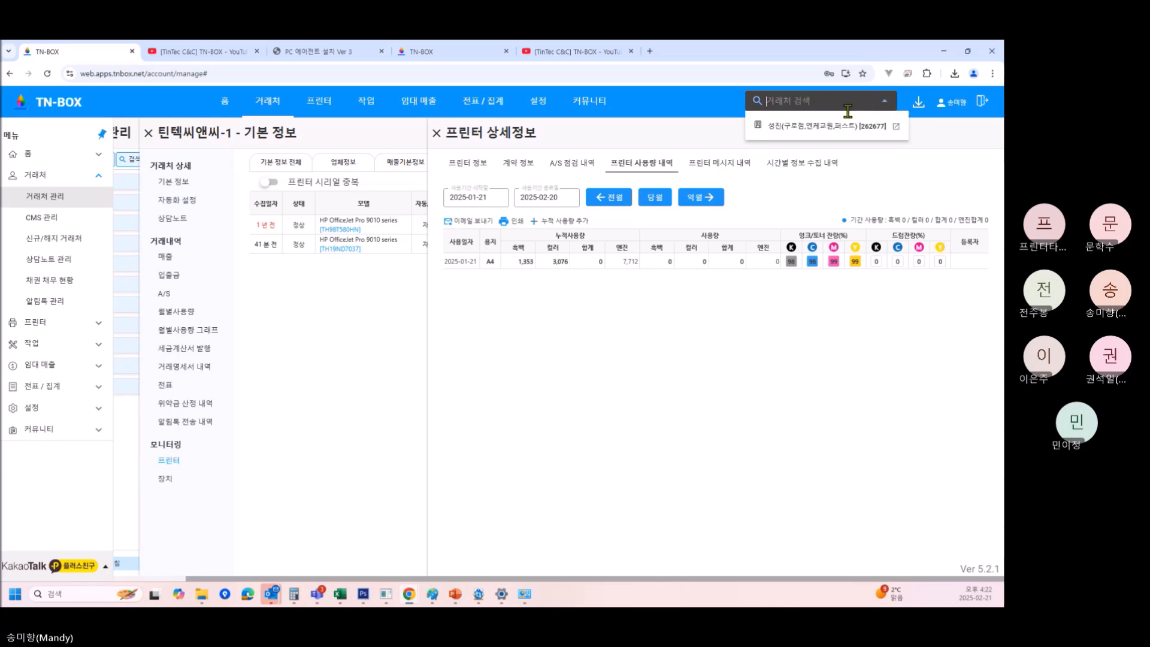
Open 성진's printers, review the 1907 printer's previous-month usage, then close its details.
{"action": "left_click", "coordinate": [830, 125]}
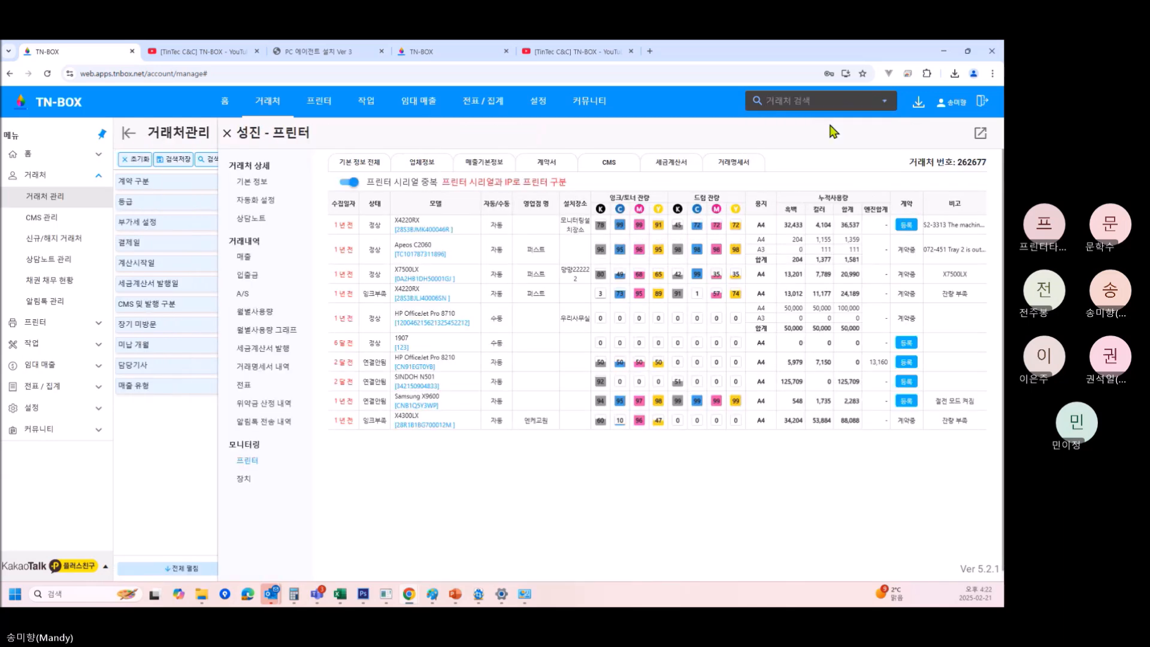
{"action": "left_click", "coordinate": [459, 344]}
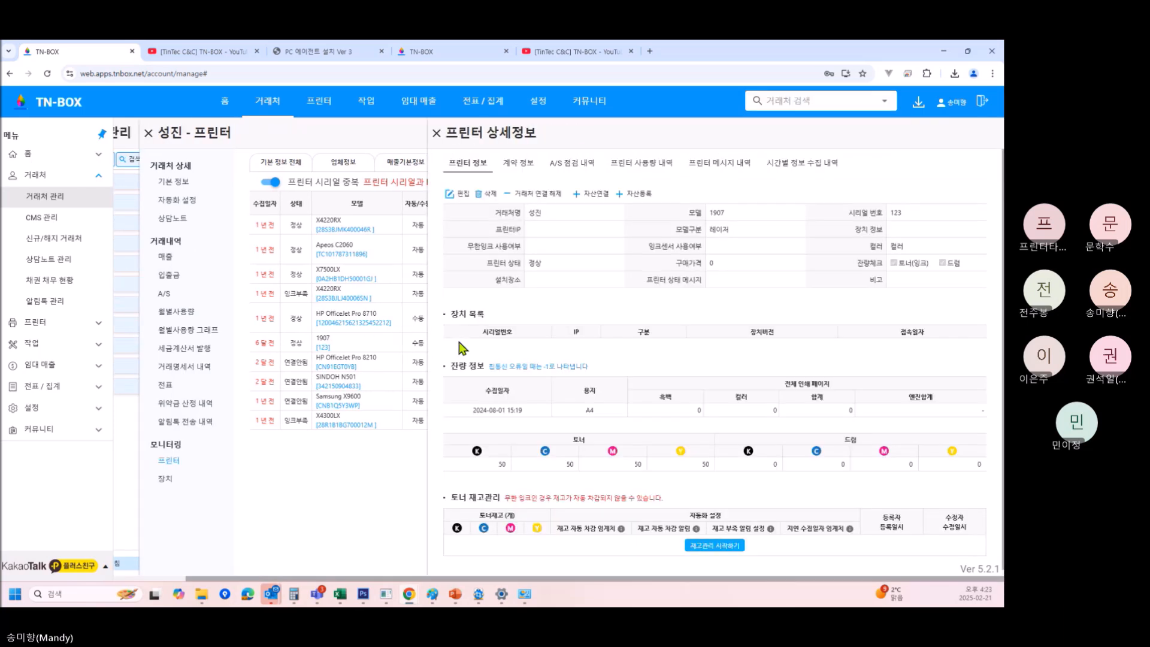
{"action": "left_click", "coordinate": [654, 178]}
{"action": "left_click", "coordinate": [612, 198]}
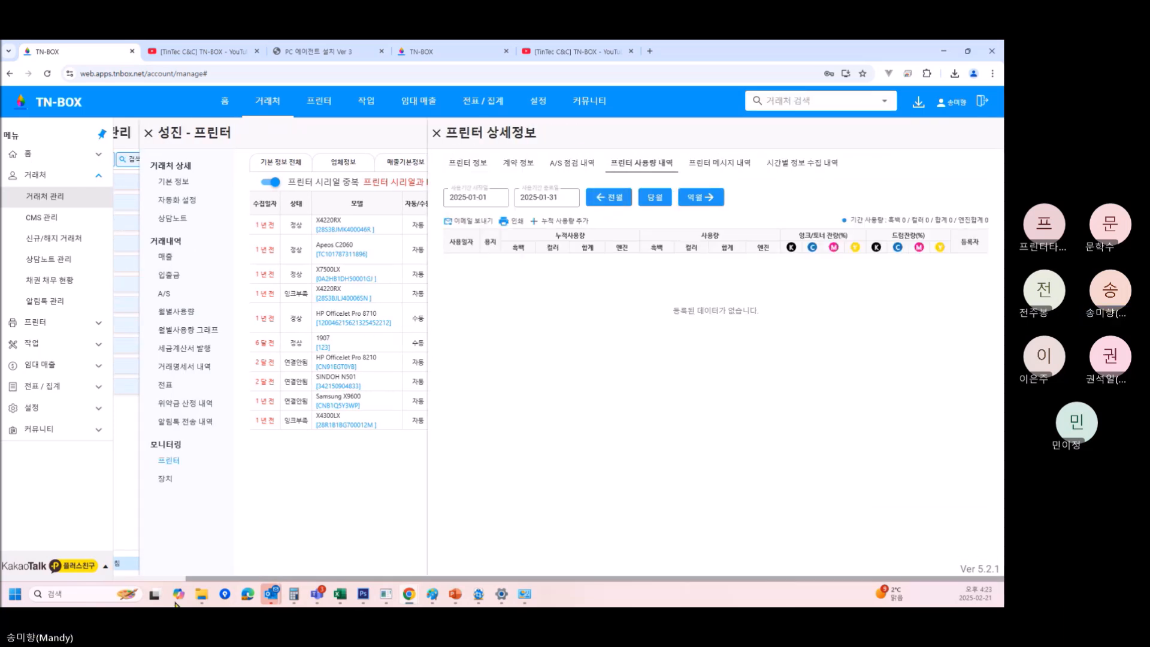
{"action": "left_click", "coordinate": [438, 133]}
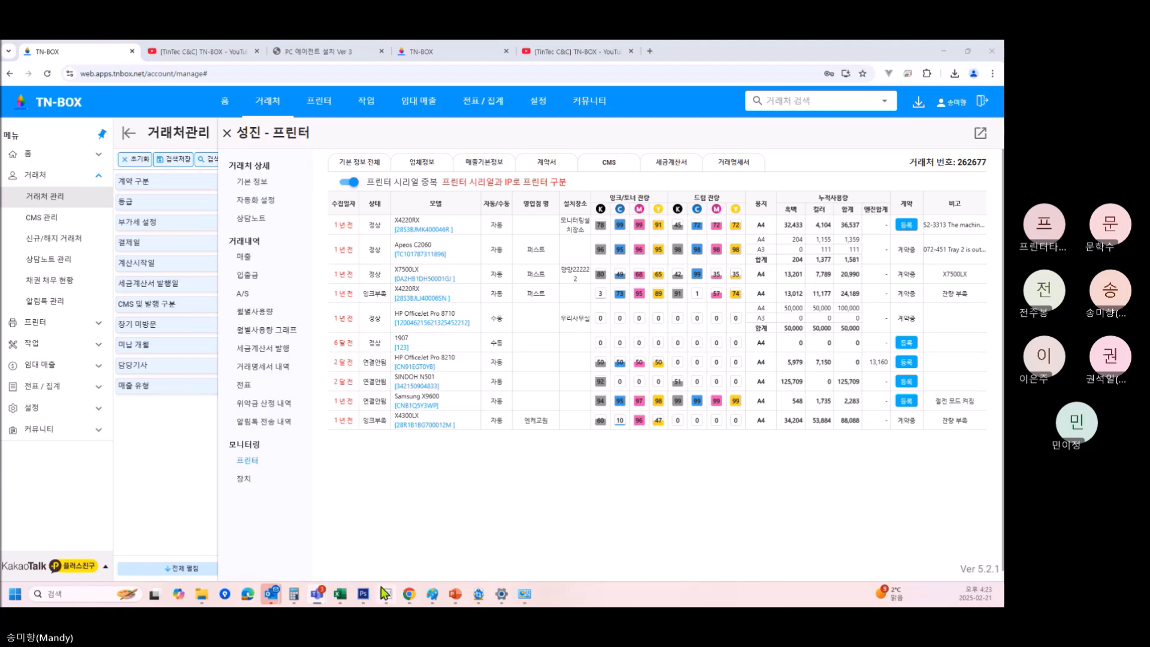
{"action": "mouse_move", "coordinate": [384, 593]}
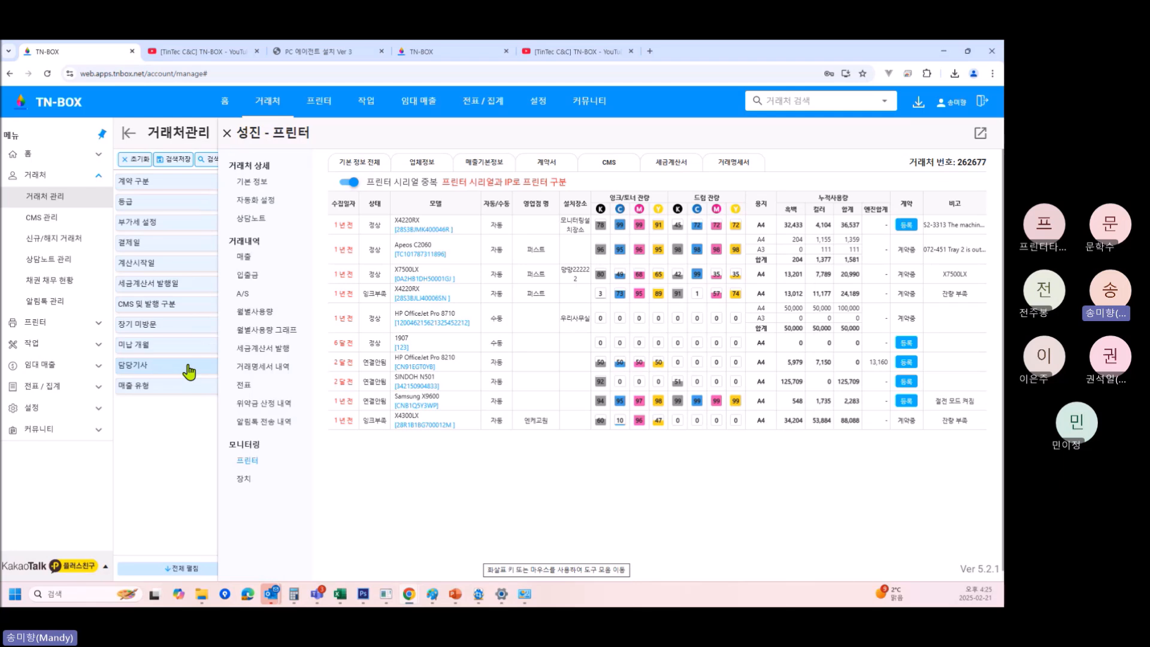
Open the 공지사항 board under 커뮤니티 and scroll down to the 2024-09-11 maintenance notice.
{"action": "left_click", "coordinate": [88, 414]}
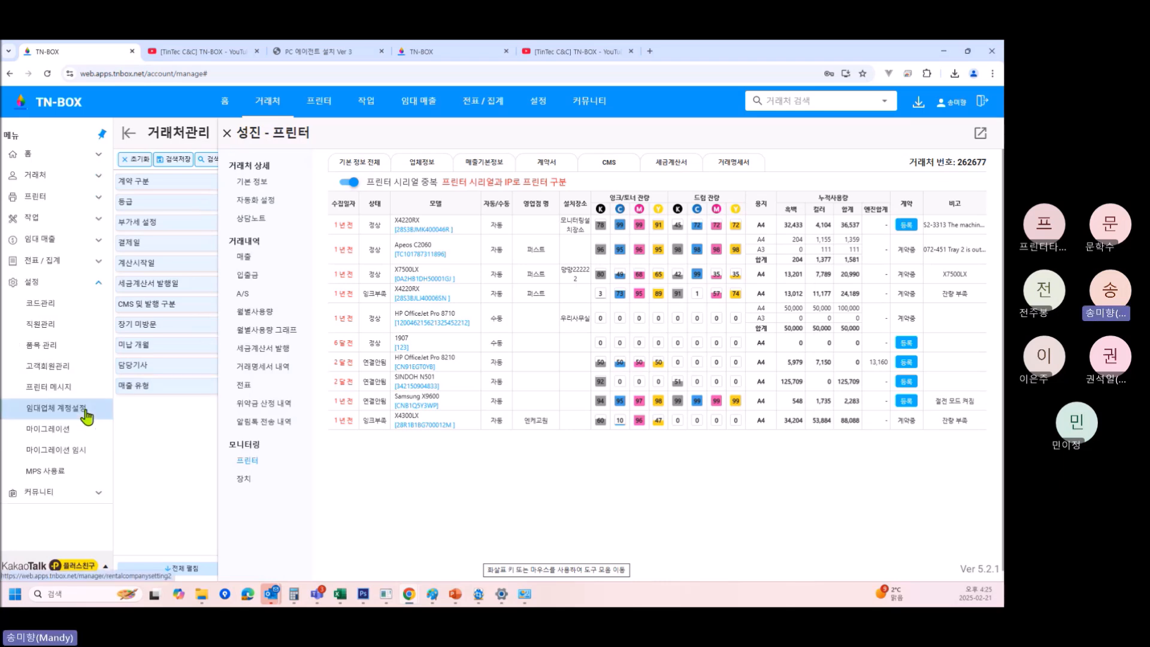
{"action": "left_click", "coordinate": [86, 501]}
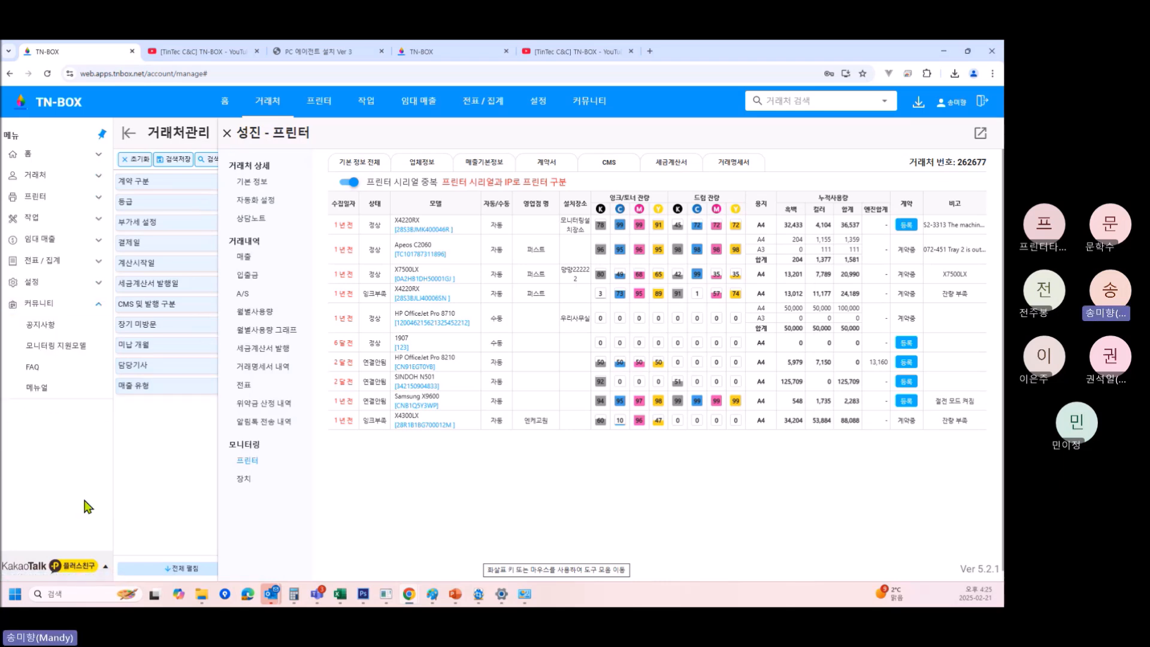
{"action": "left_click", "coordinate": [58, 326]}
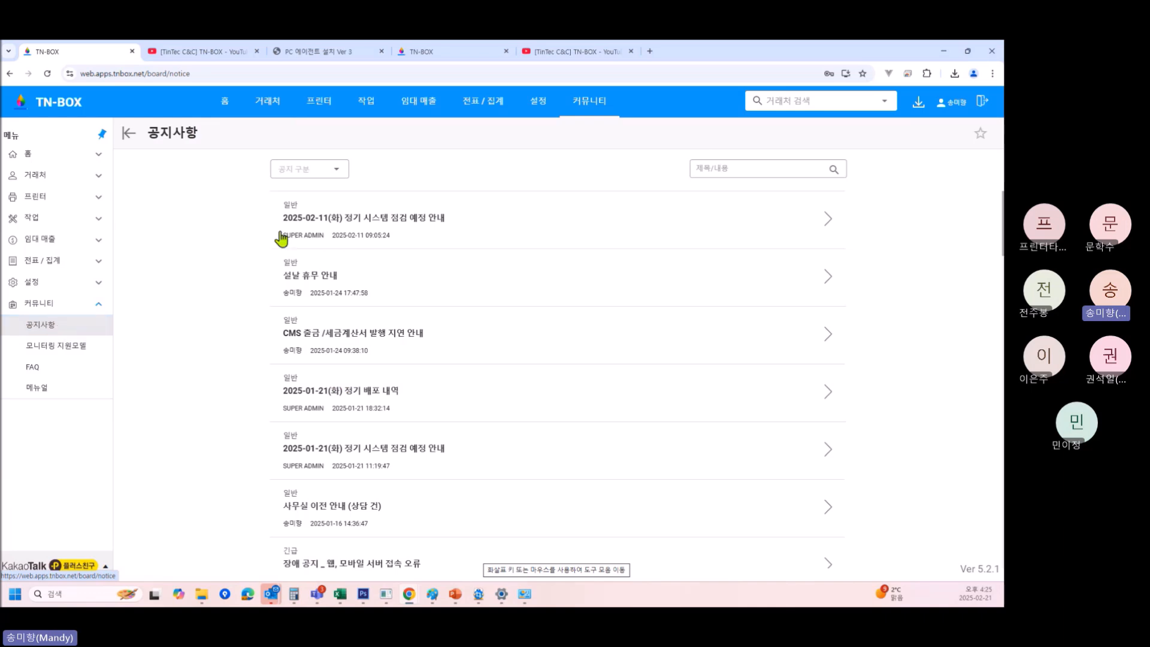
{"action": "scroll", "coordinate": [360, 439], "scroll_direction": "down", "scroll_amount": 4}
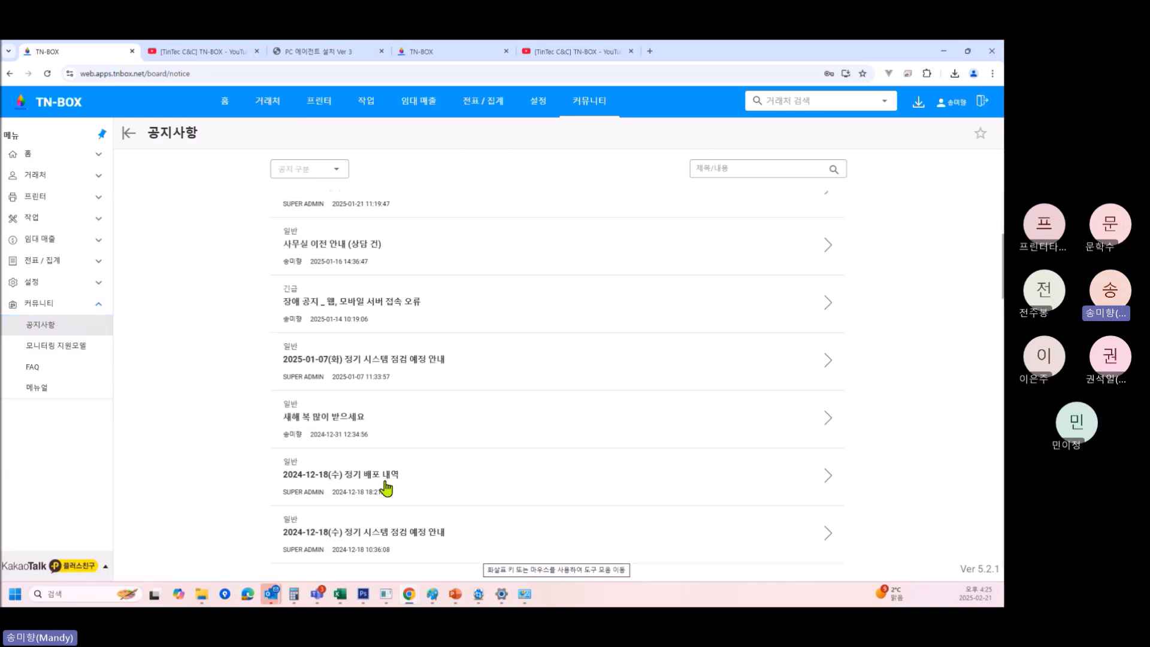
{"action": "scroll", "coordinate": [282, 479], "scroll_direction": "down", "scroll_amount": 3}
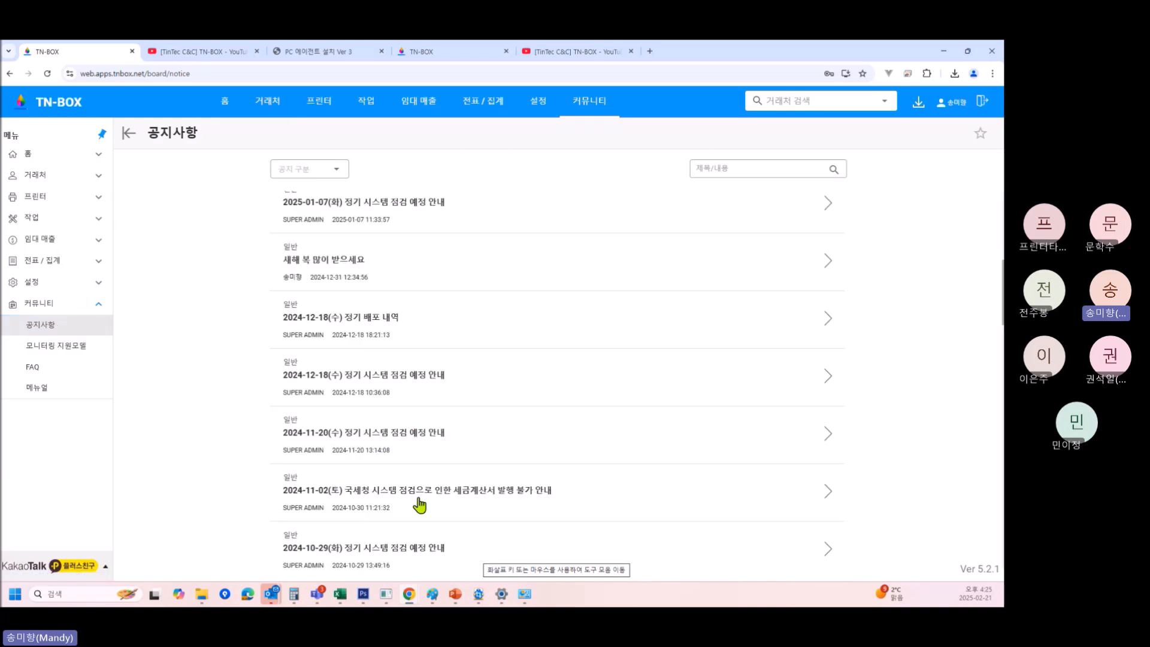
{"action": "scroll", "coordinate": [420, 506], "scroll_direction": "down", "scroll_amount": 6}
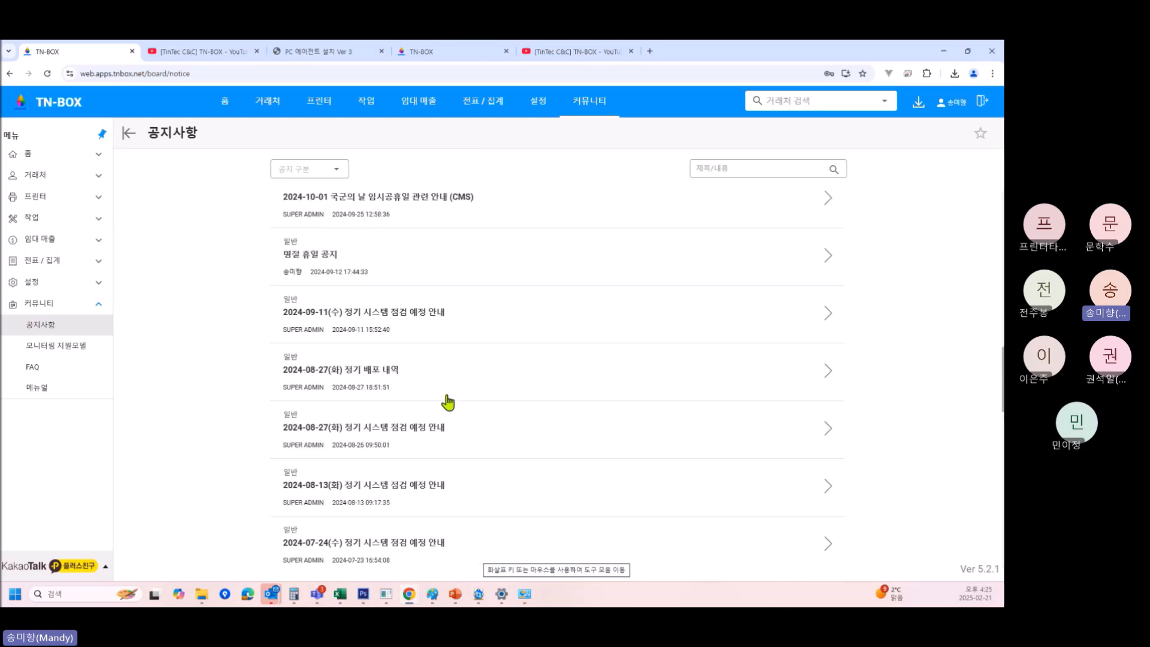
{"action": "left_click", "coordinate": [393, 318]}
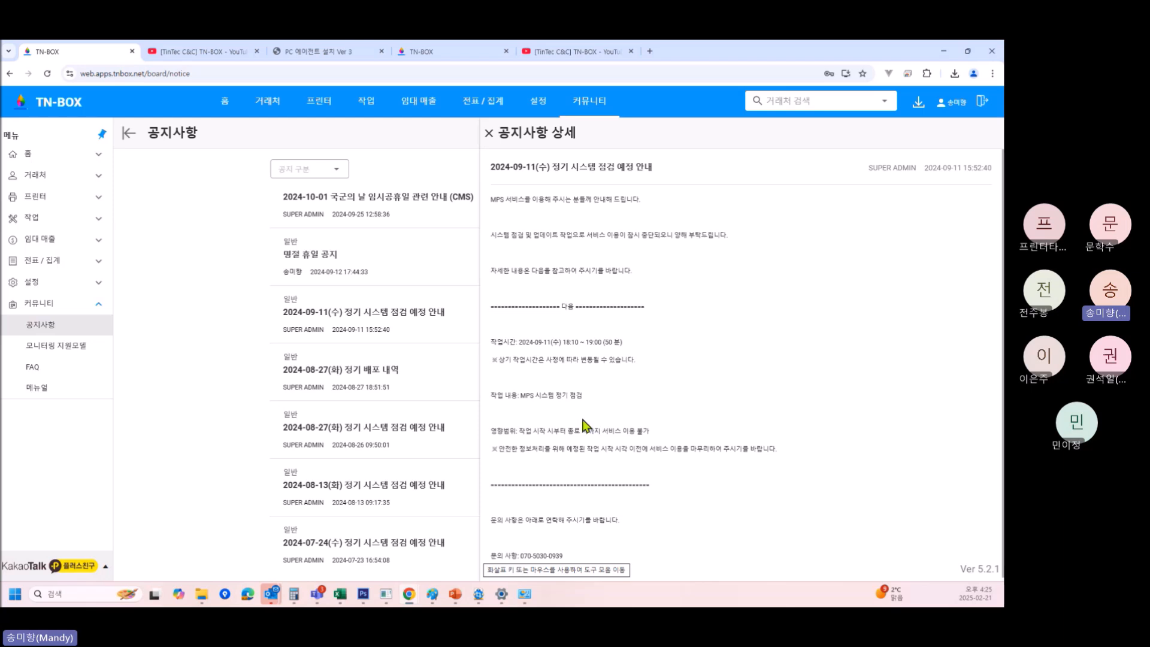
Close the 2024-09-11 notice, return to the top of the list, and open 빠른작업 under 홈.
{"action": "left_click", "coordinate": [489, 136]}
{"action": "scroll", "coordinate": [486, 386], "scroll_direction": "up", "scroll_amount": 8}
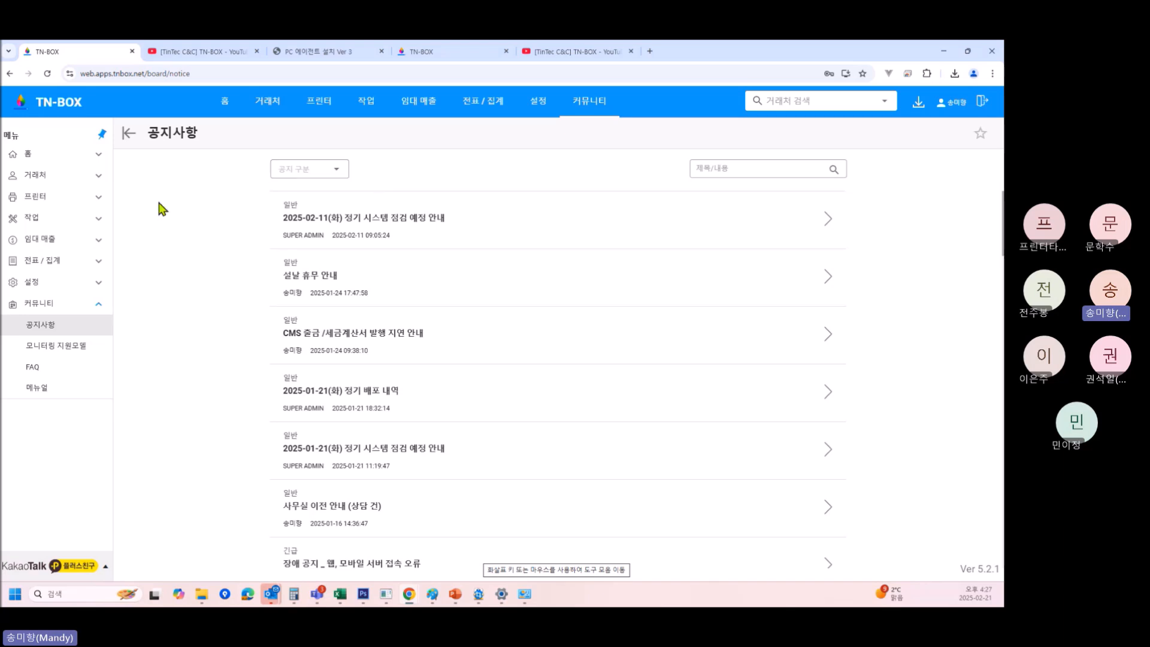
{"action": "left_click", "coordinate": [90, 157]}
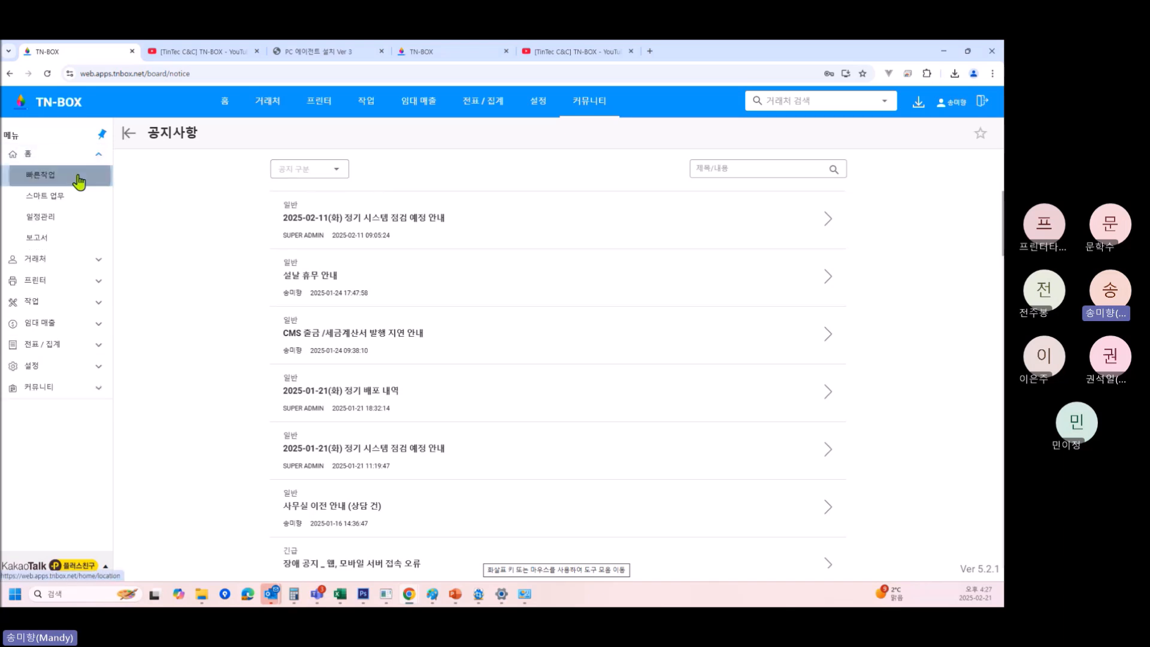
{"action": "left_click", "coordinate": [77, 174]}
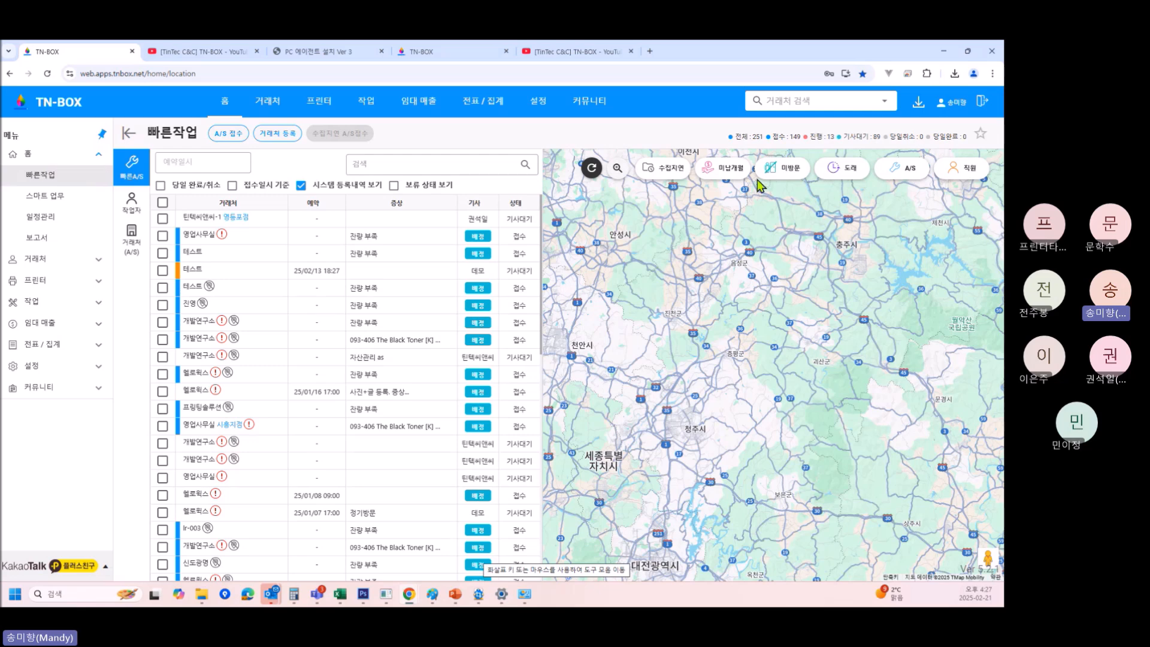
Filter the work map to unvisited customers and A/S jobs across Korea, then open 일정관리.
{"action": "left_click", "coordinate": [733, 177]}
{"action": "left_click", "coordinate": [732, 206]}
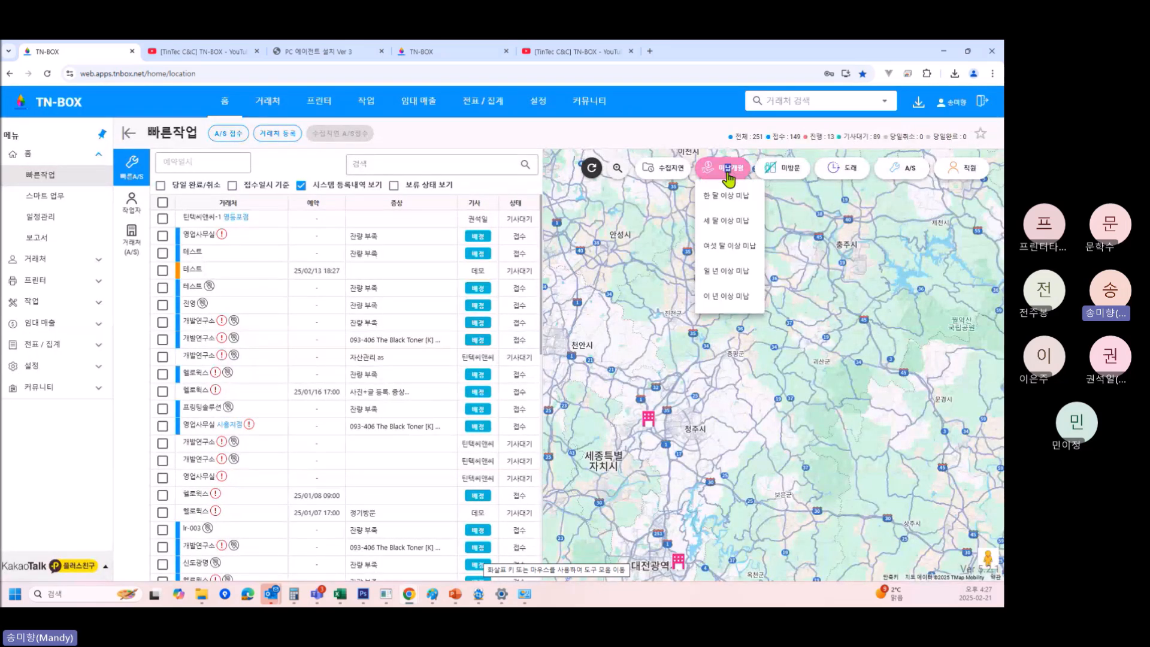
{"action": "left_click", "coordinate": [785, 170]}
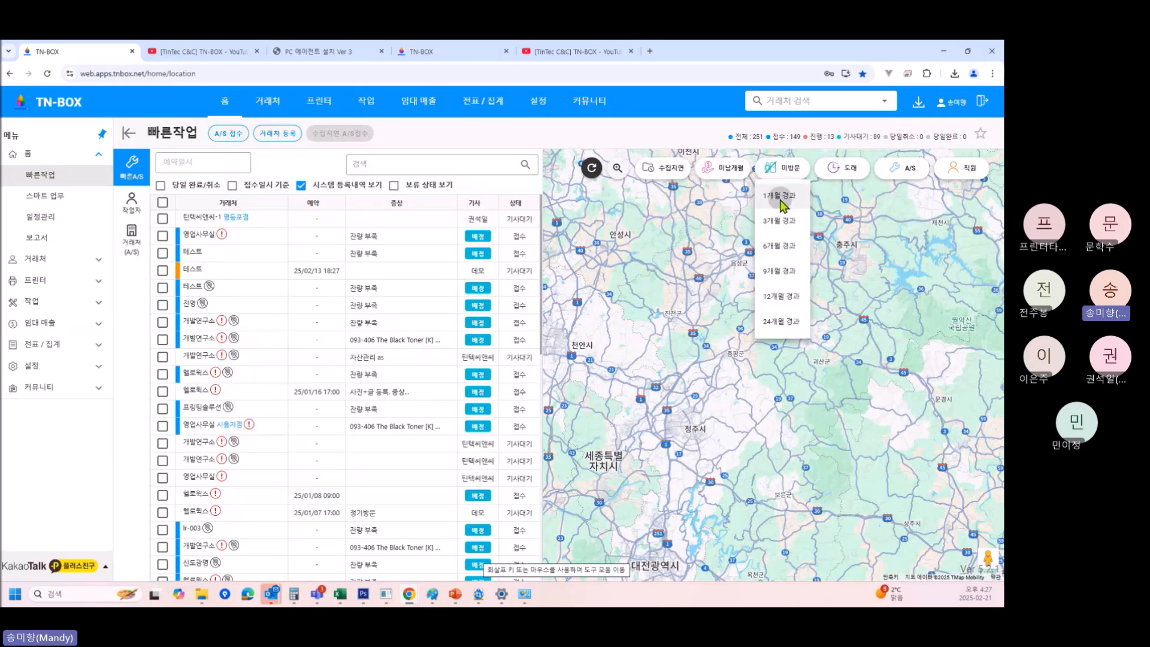
{"action": "left_click", "coordinate": [782, 196]}
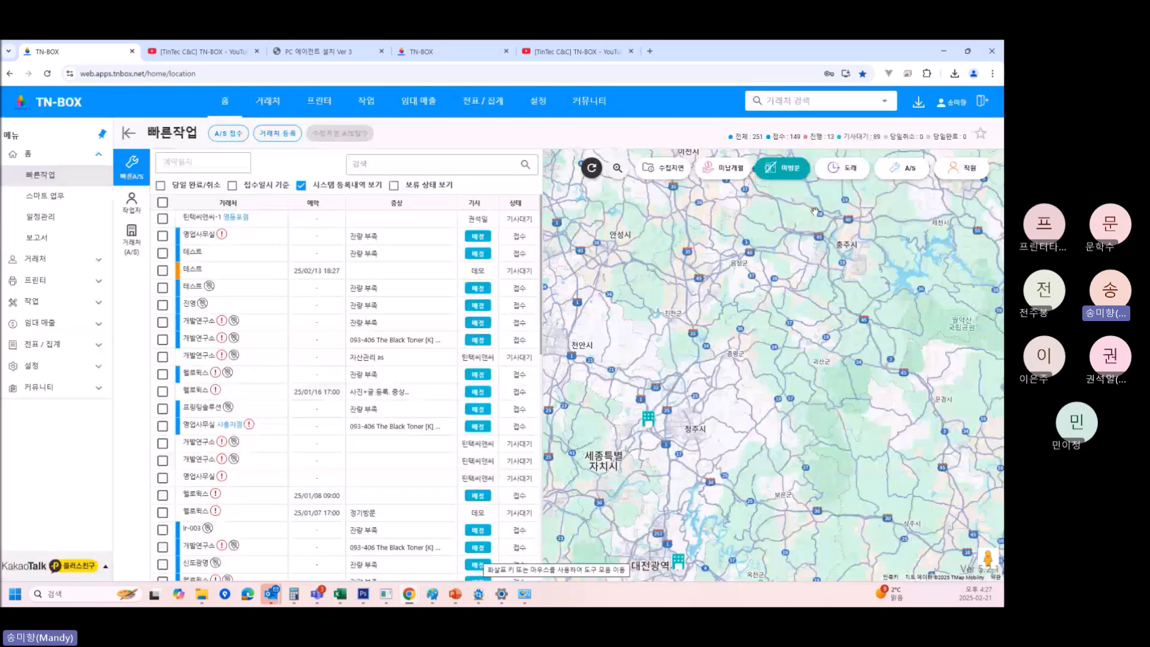
{"action": "left_click", "coordinate": [903, 172]}
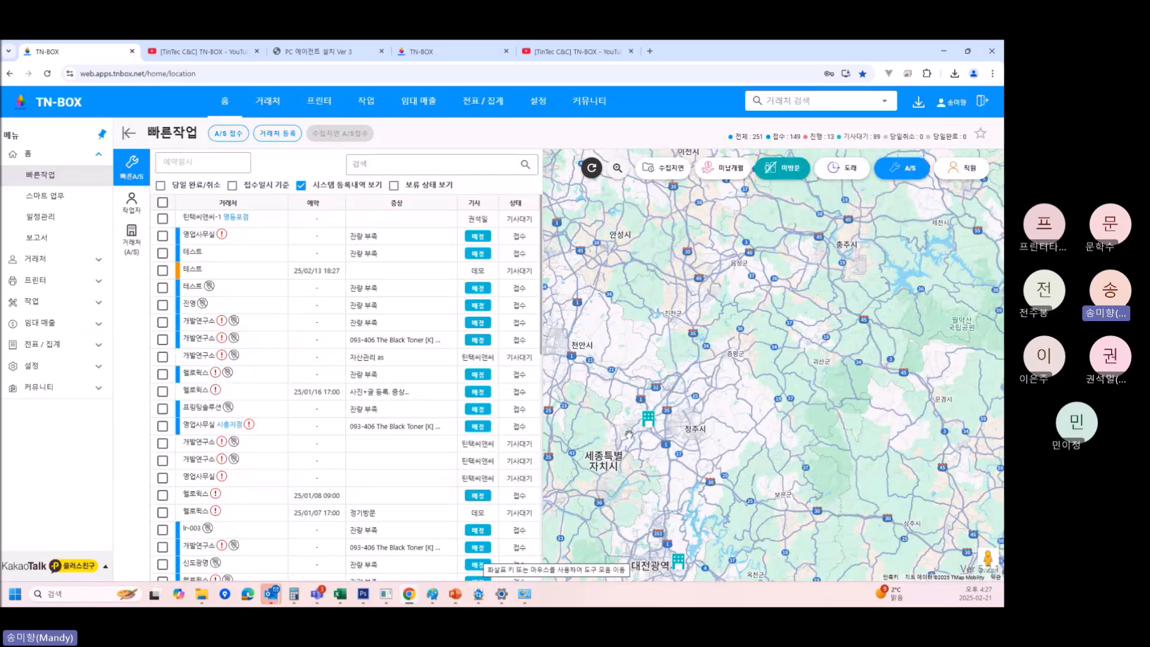
{"action": "scroll", "coordinate": [667, 416], "scroll_direction": "down", "scroll_amount": 1}
{"action": "scroll", "coordinate": [666, 415], "scroll_direction": "down", "scroll_amount": 1}
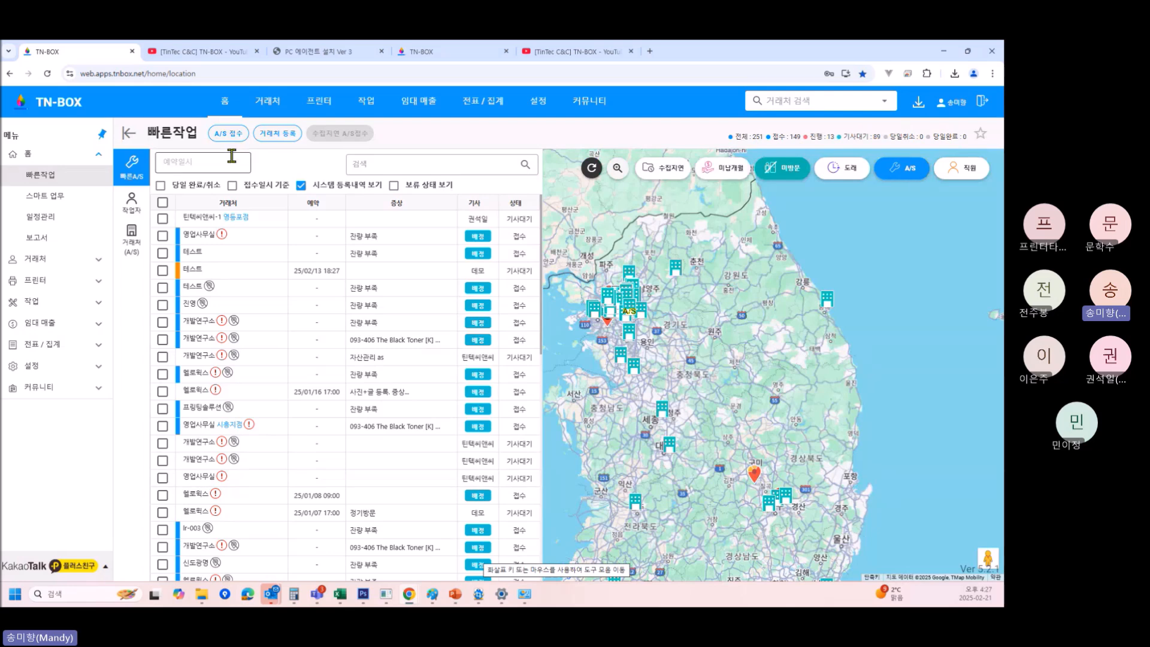
{"action": "left_click", "coordinate": [43, 223]}
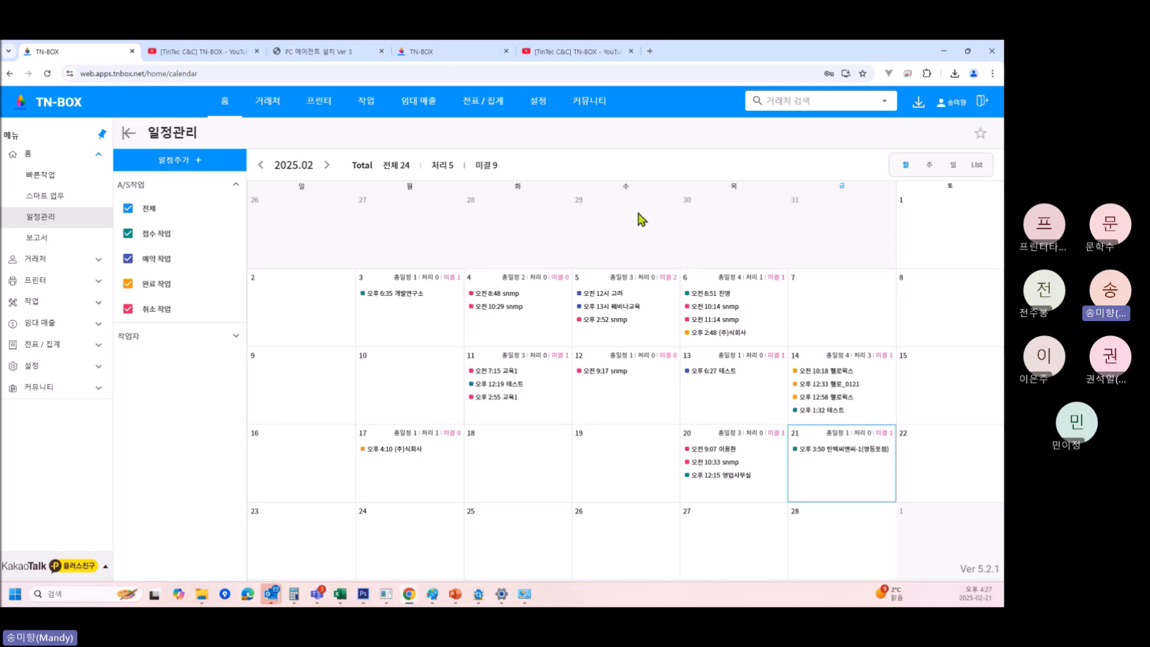
Start and cancel a new schedule entry, then open the 2025-02 보고서 dashboard.
{"action": "left_click", "coordinate": [171, 172]}
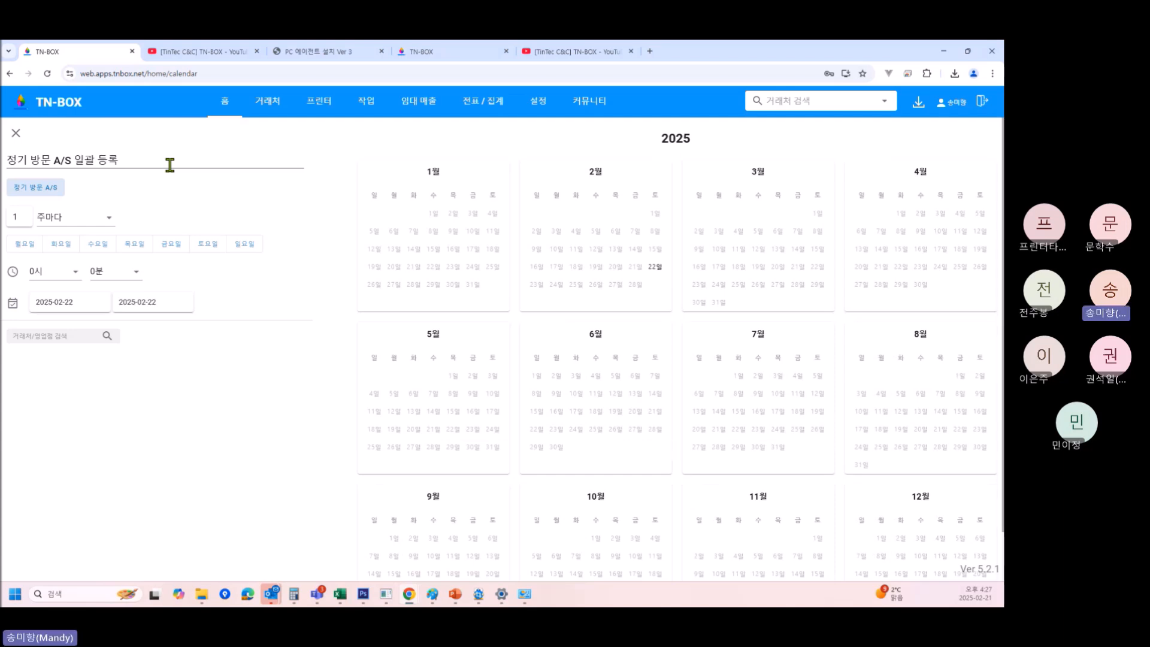
{"action": "left_click", "coordinate": [16, 133]}
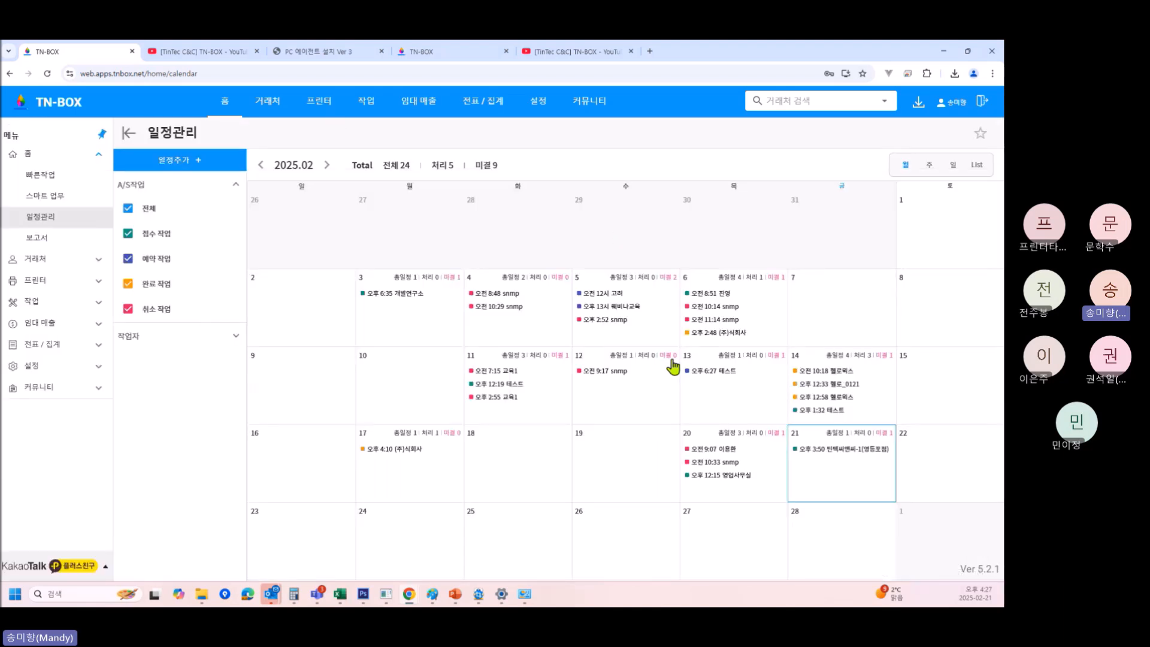
{"action": "left_click", "coordinate": [40, 238]}
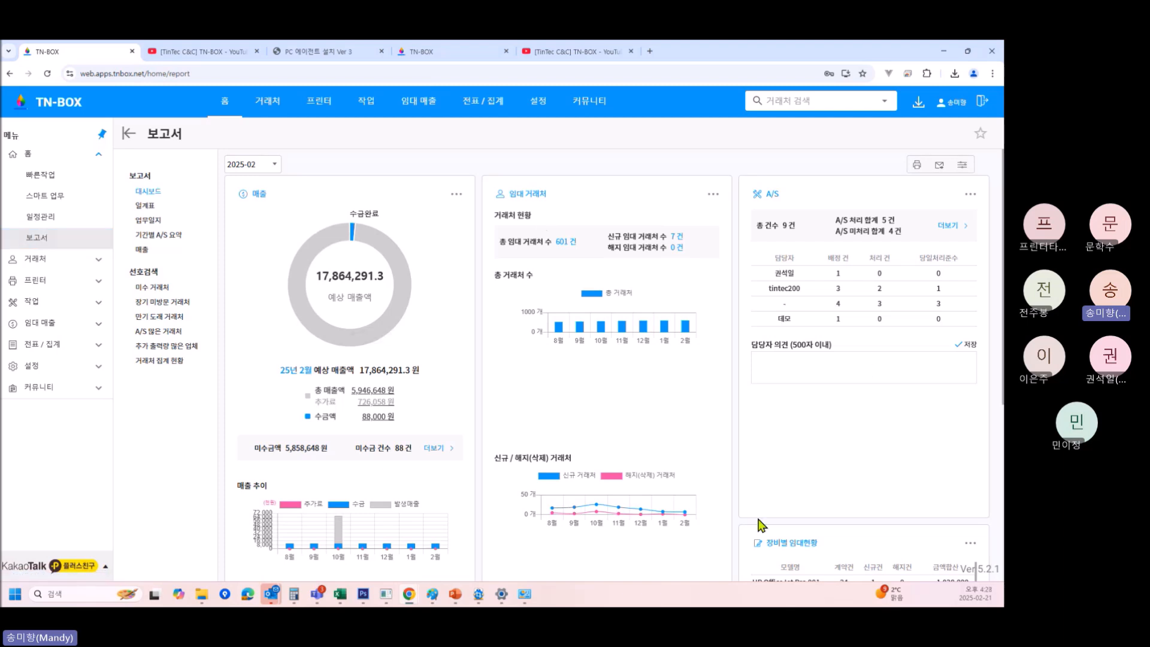
Scroll through the 2025-02 reports dashboard summaries.
{"action": "scroll", "coordinate": [765, 467], "scroll_direction": "down", "scroll_amount": 5}
{"action": "scroll", "coordinate": [767, 436], "scroll_direction": "up", "scroll_amount": 4}
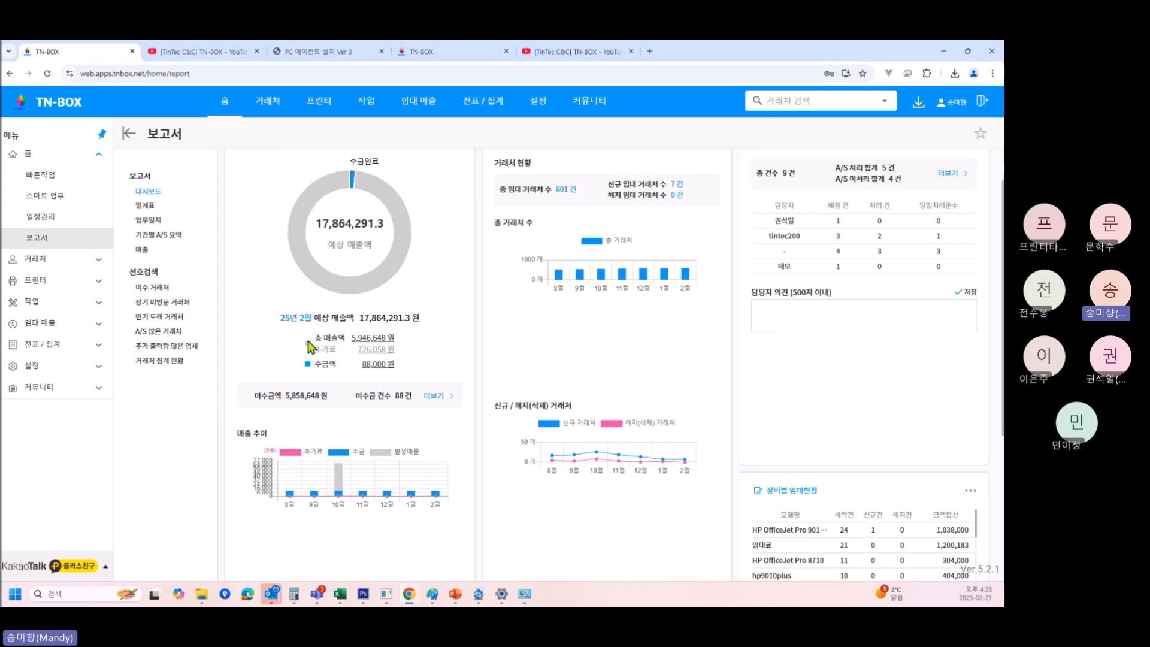
{"action": "mouse_move", "coordinate": [357, 295]}
{"action": "scroll", "coordinate": [743, 529], "scroll_direction": "down", "scroll_amount": 1}
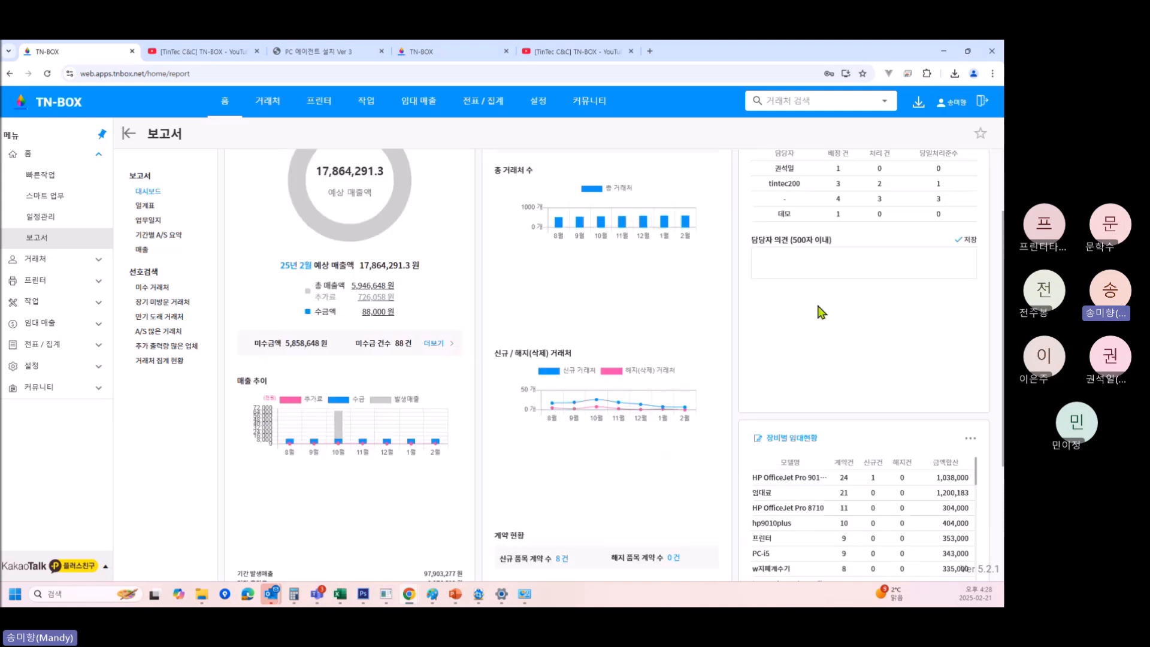
{"action": "scroll", "coordinate": [652, 470], "scroll_direction": "down", "scroll_amount": 1}
{"action": "scroll", "coordinate": [649, 467], "scroll_direction": "down", "scroll_amount": 3}
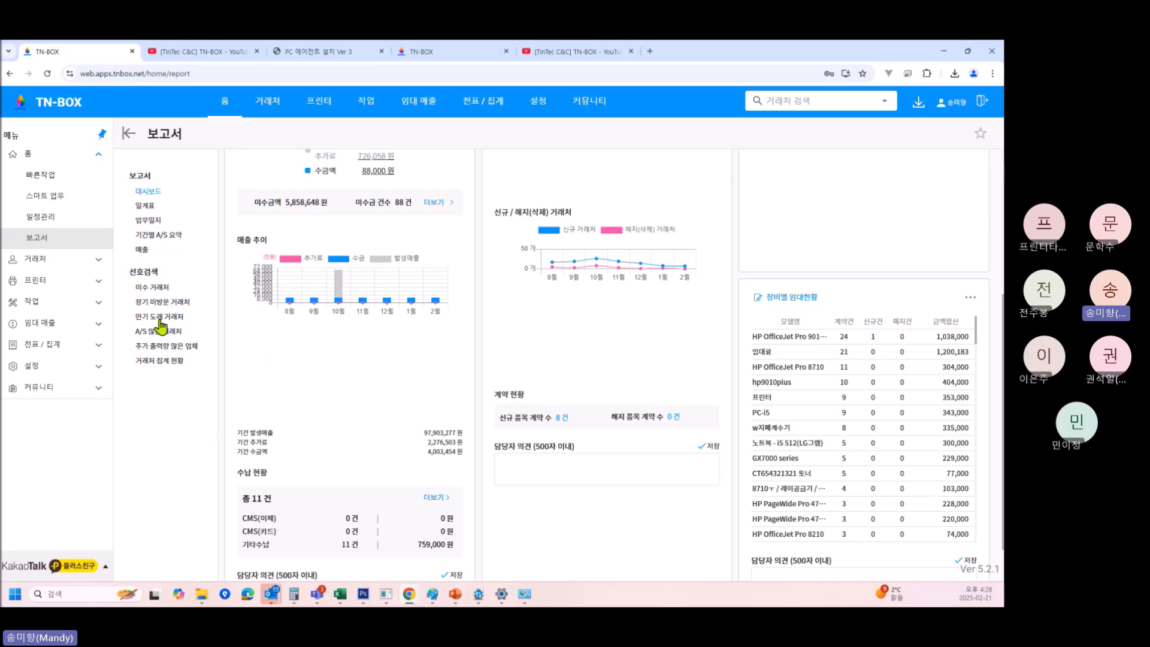
Run the 선호검색 presets (expiring contracts, unvisited, unpaid, most A/S, extra prints), ending on 거래처 집계 현황.
{"action": "left_click", "coordinate": [160, 316]}
{"action": "left_click", "coordinate": [156, 301]}
{"action": "left_click", "coordinate": [152, 288]}
{"action": "scroll", "coordinate": [154, 300], "scroll_direction": "down", "scroll_amount": 5}
{"action": "left_click", "coordinate": [158, 333]}
{"action": "left_click", "coordinate": [155, 347]}
{"action": "left_click", "coordinate": [145, 361]}
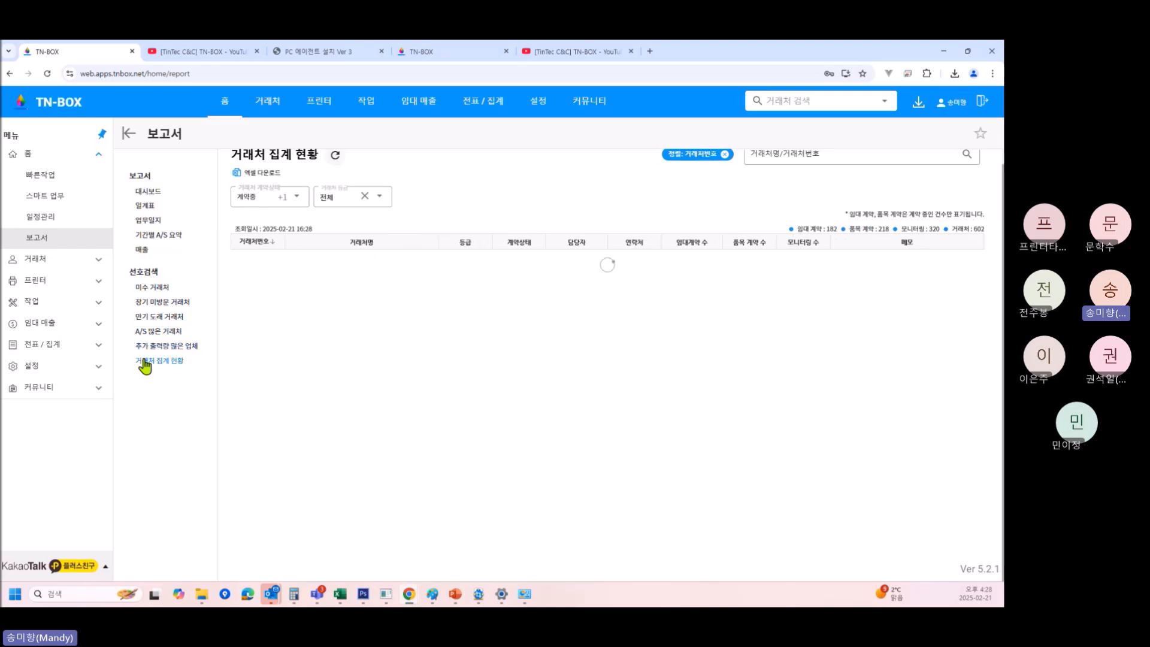
{"action": "scroll", "coordinate": [145, 366], "scroll_direction": "down", "scroll_amount": 5}
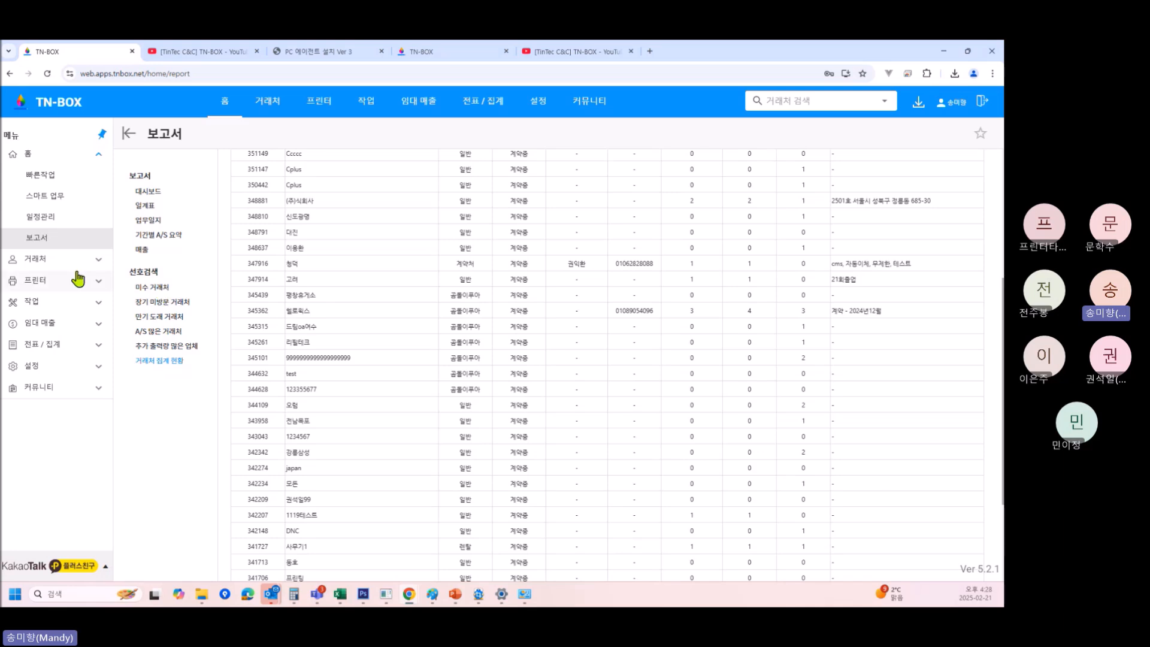
{"action": "left_click", "coordinate": [56, 263]}
Visit 신규/해지 거래처, 채권 채무 현황 and 알림톡 관리, then open 프린터 > 월별사용량 관리.
{"action": "left_click", "coordinate": [59, 238]}
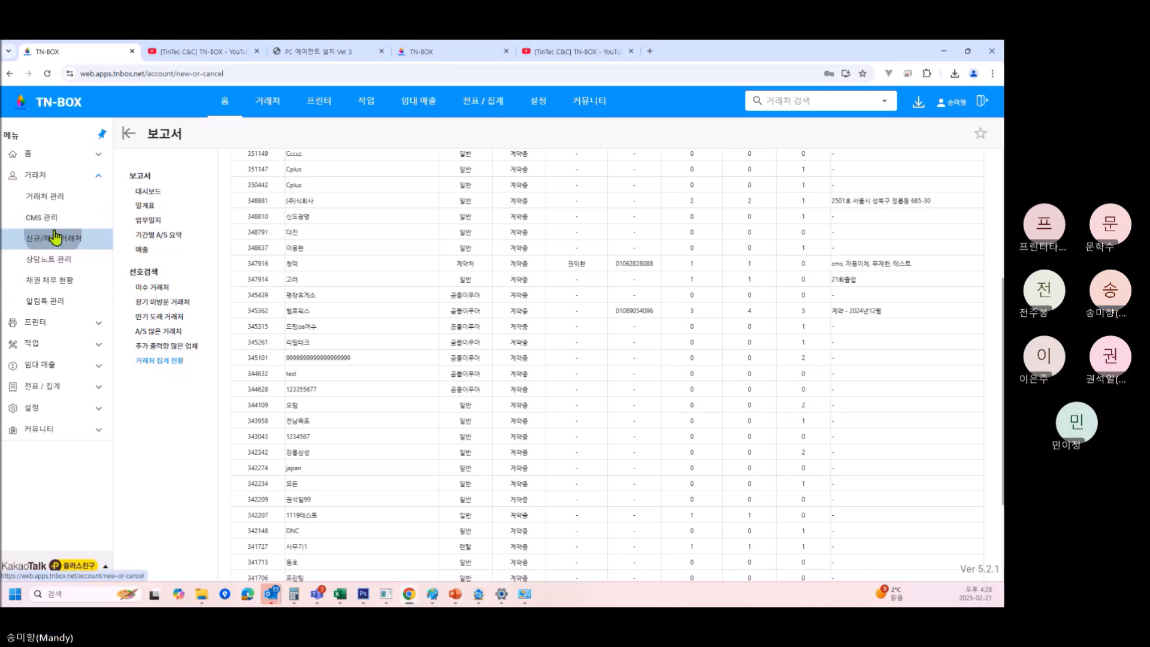
{"action": "left_click", "coordinate": [64, 281]}
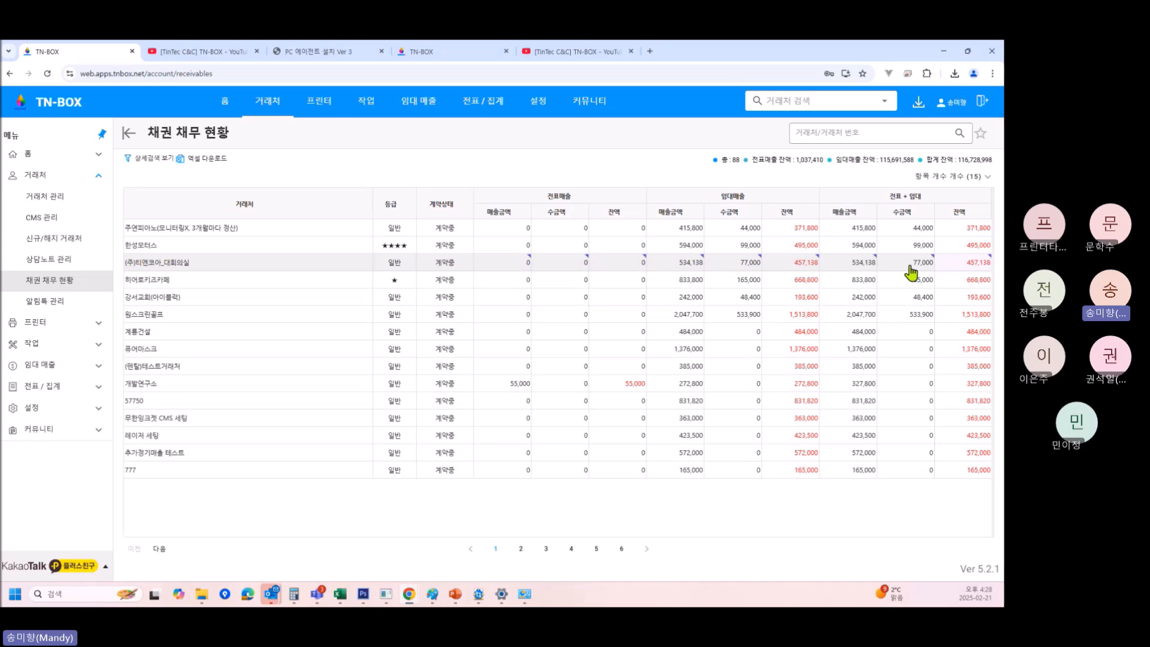
{"action": "left_click", "coordinate": [54, 301]}
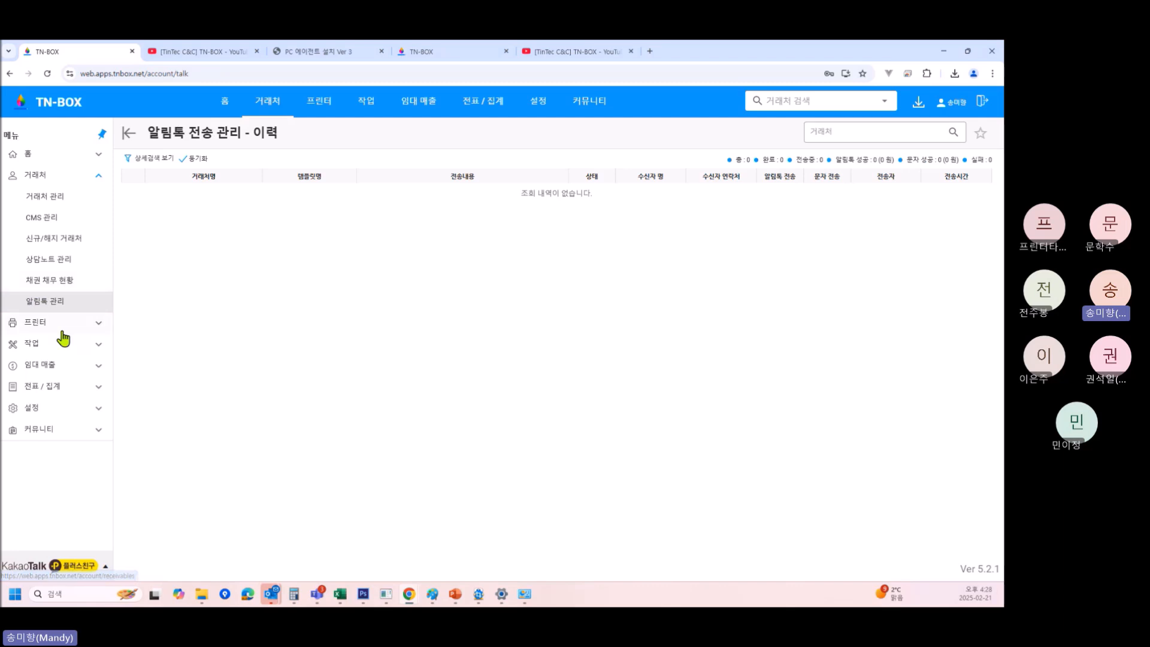
{"action": "left_click", "coordinate": [57, 321]}
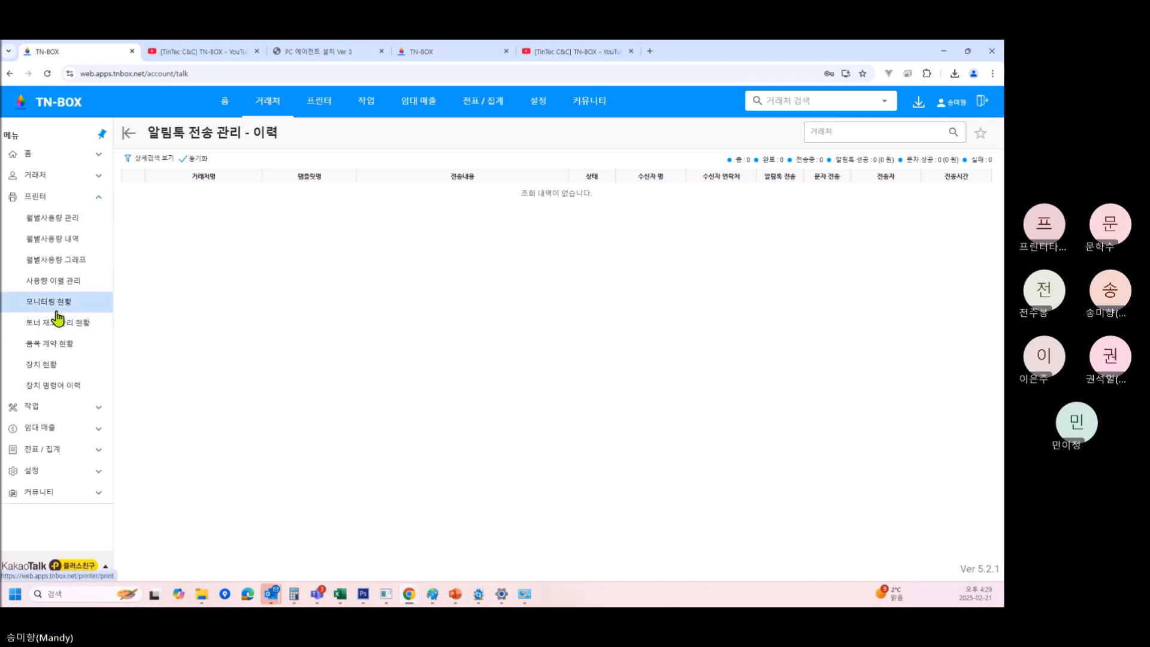
{"action": "left_click", "coordinate": [78, 221]}
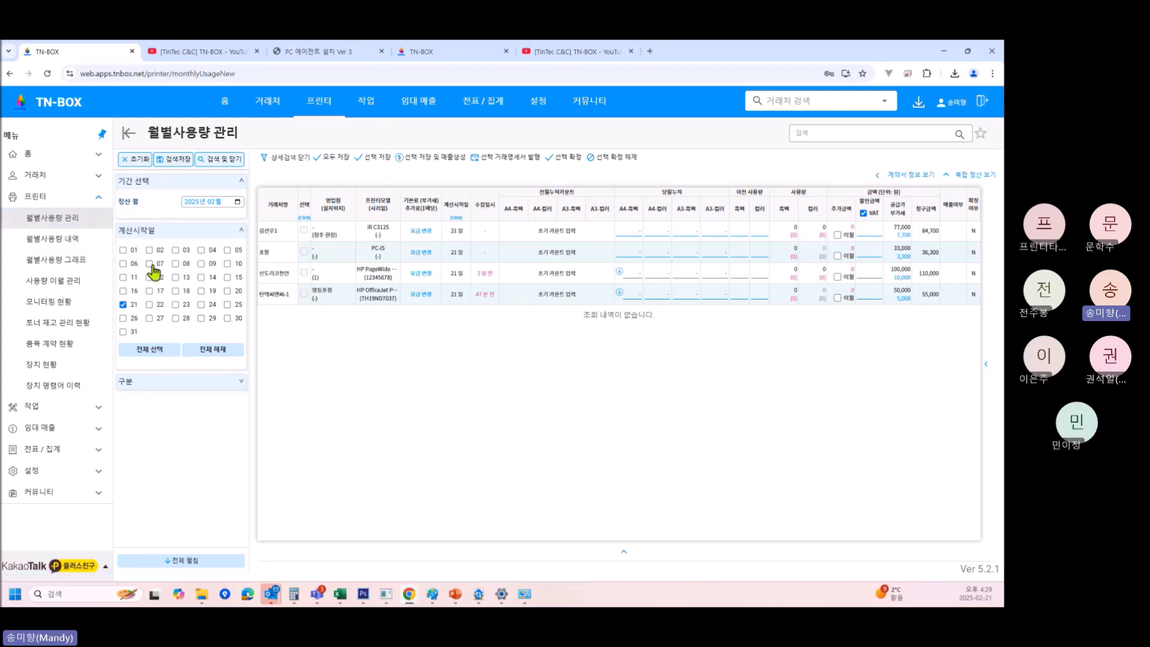
View the printer pages for monthly usage history, monthly usage graphs and monitoring status.
{"action": "left_click", "coordinate": [69, 239]}
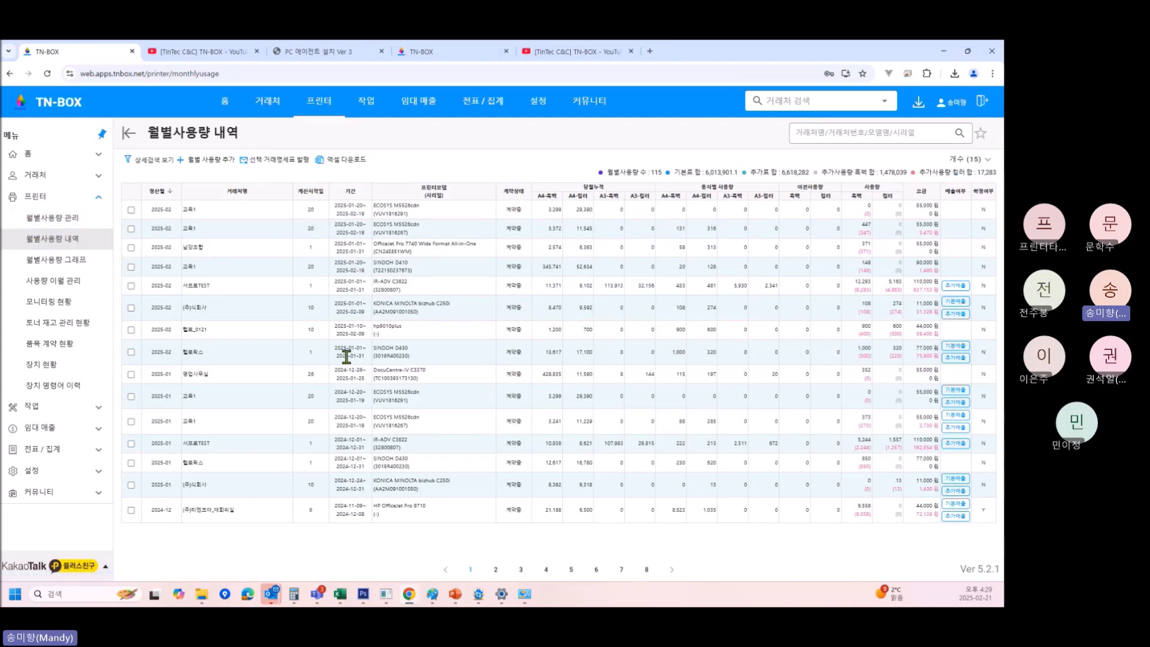
{"action": "left_click", "coordinate": [72, 266]}
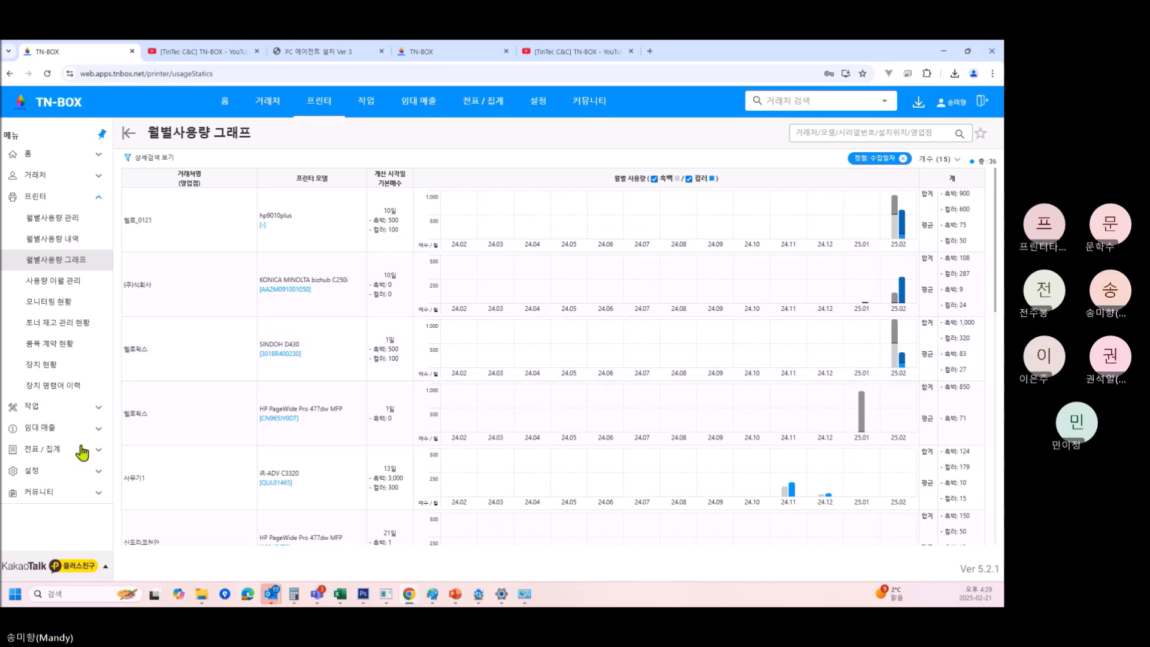
{"action": "left_click", "coordinate": [44, 300]}
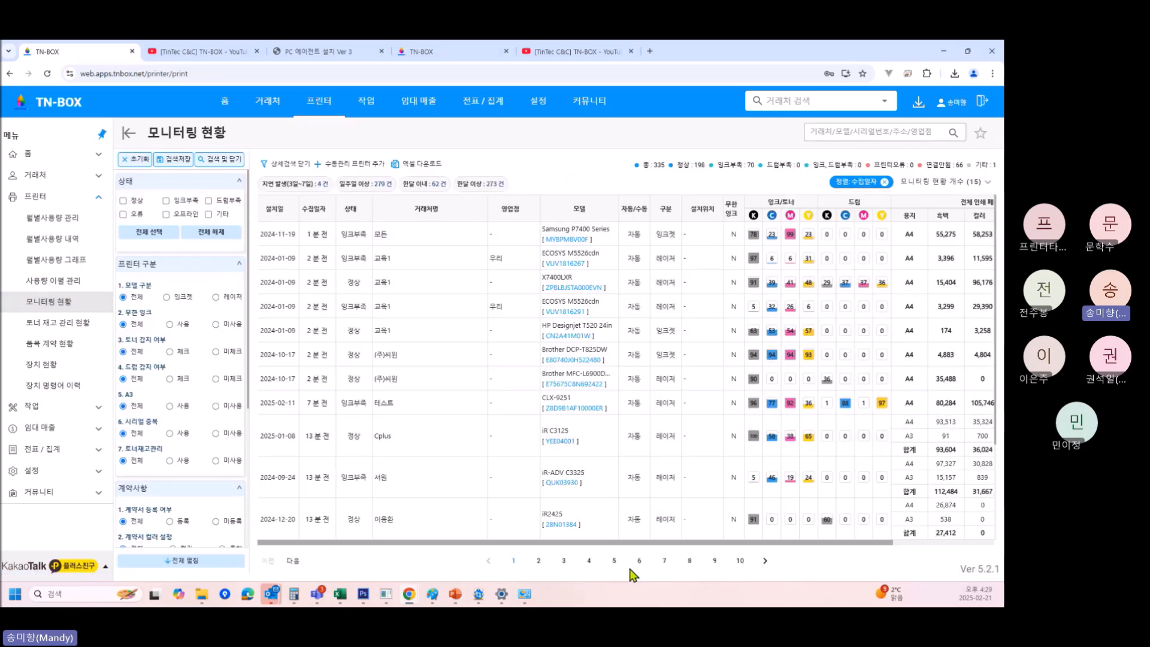
Check toner stock management status, then open the item contract status list of 219 contracts.
{"action": "left_click", "coordinate": [70, 324]}
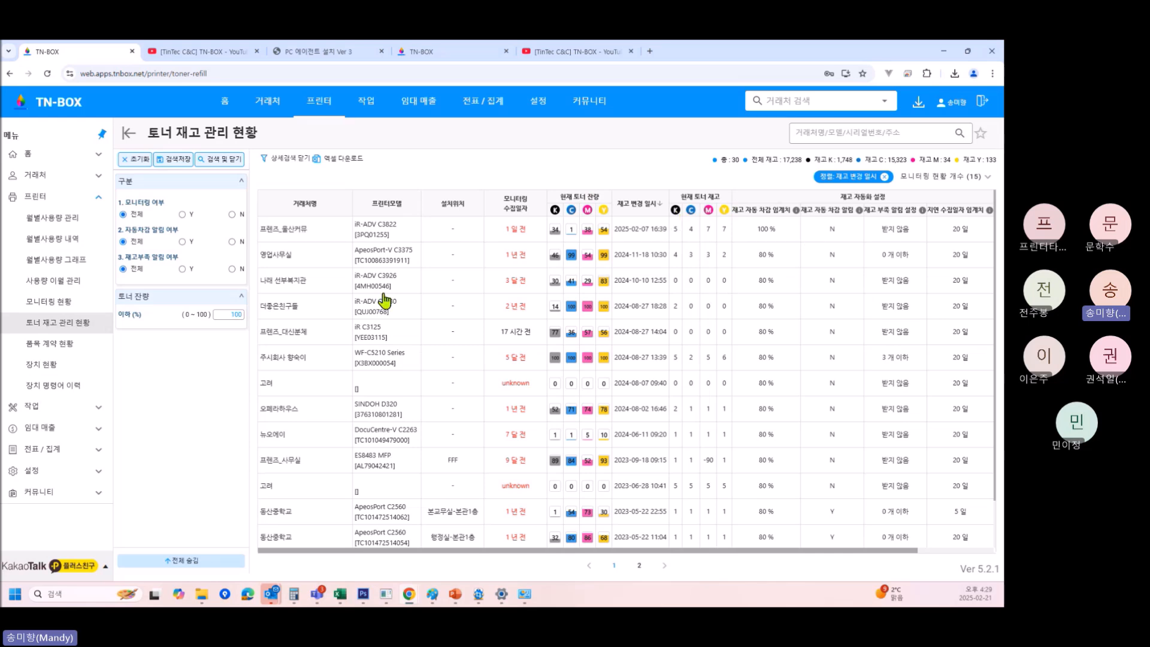
{"action": "left_click", "coordinate": [65, 350]}
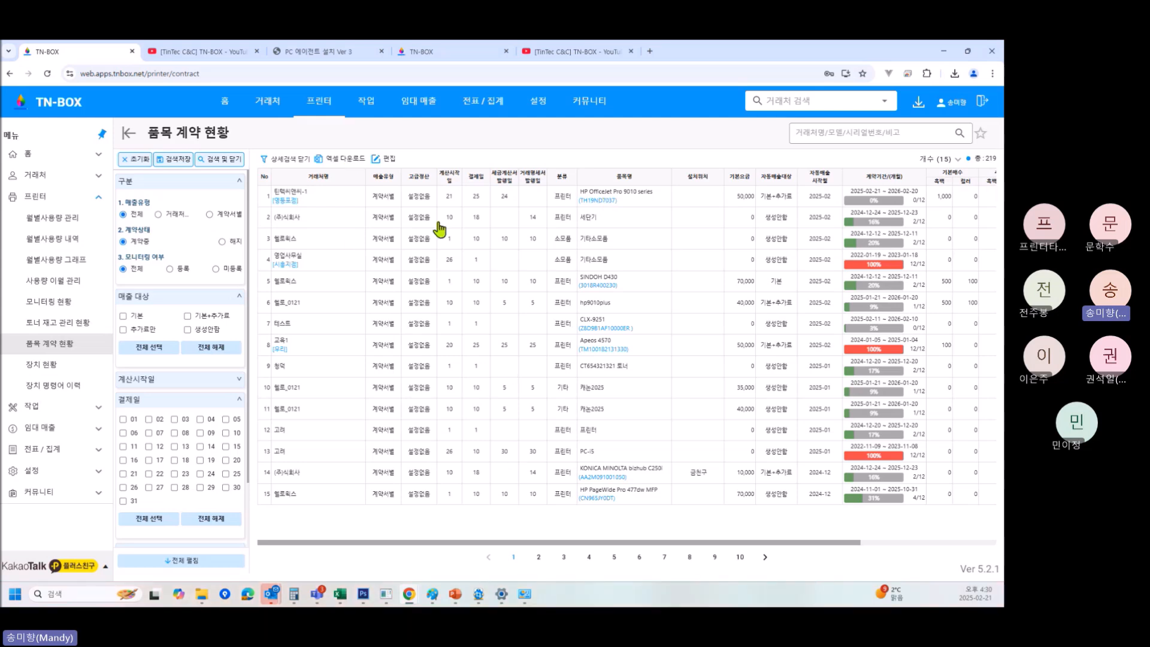
{"action": "left_click", "coordinate": [83, 413]}
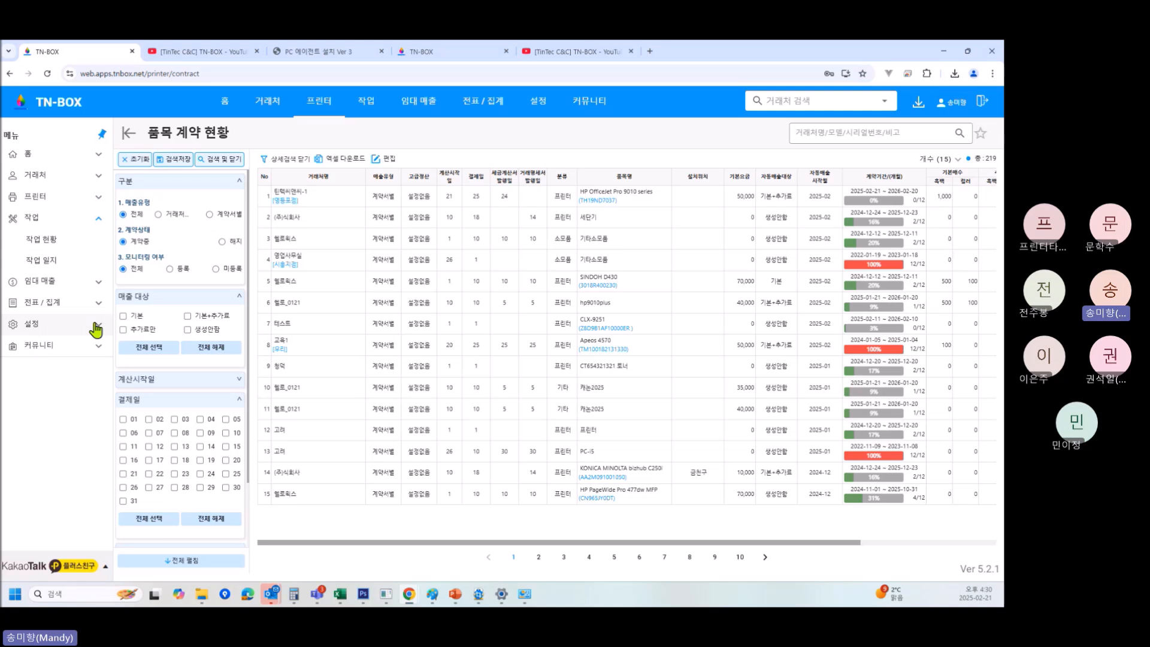
Look at the TN-BOX YouTube training playlist, then close that tab to return to asset management.
{"action": "left_click", "coordinate": [561, 52]}
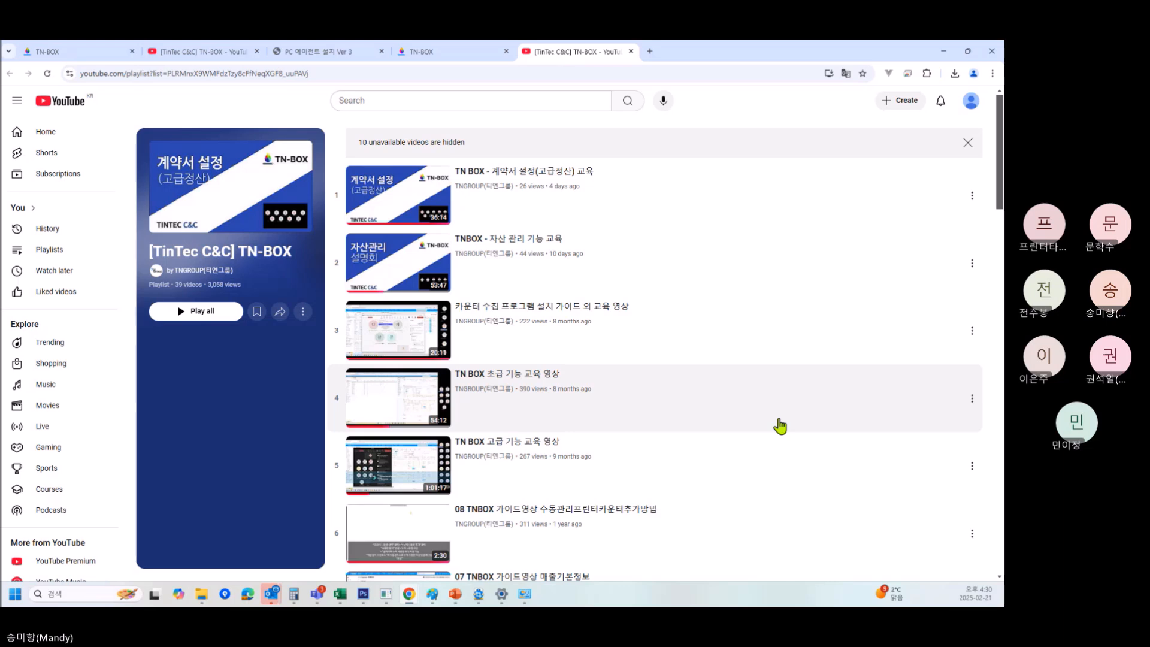
{"action": "left_click", "coordinate": [632, 51]}
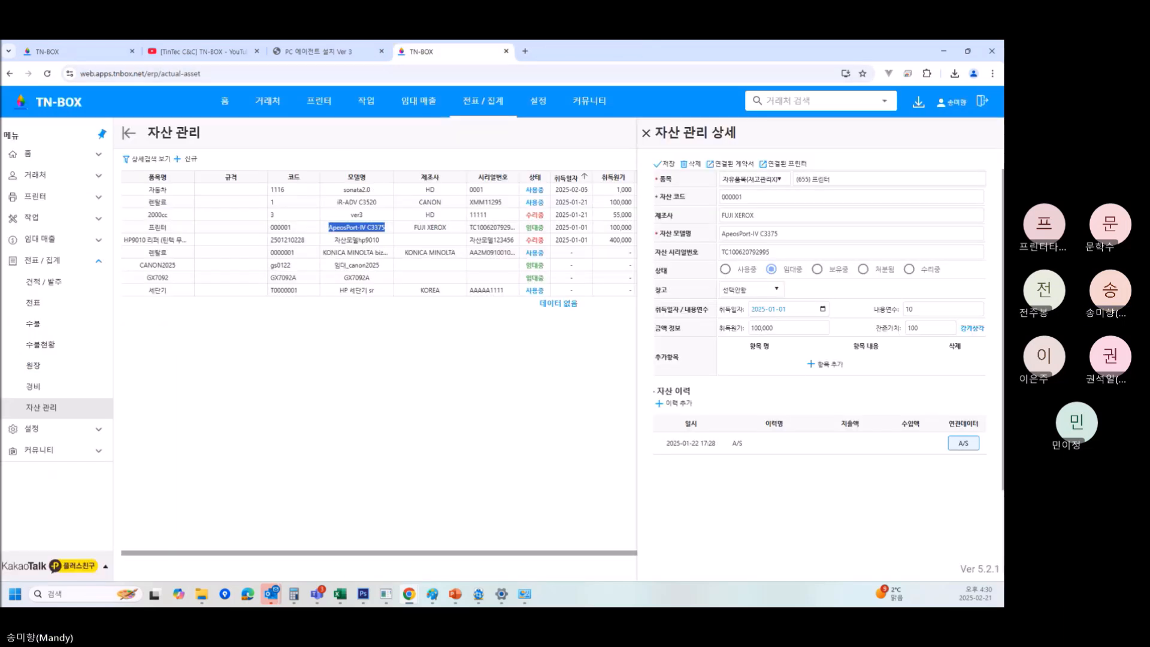